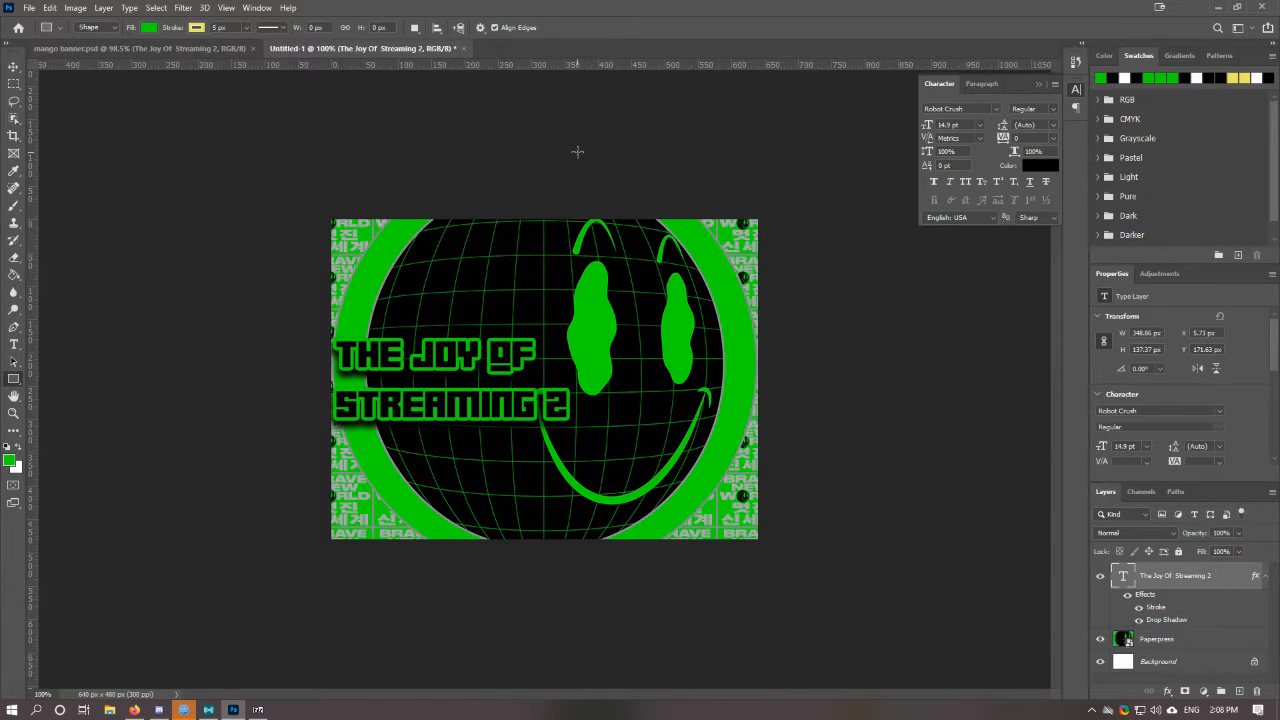
Step: Switch to Firefox and open dafont.com in a new tab
key("alt+Tab")
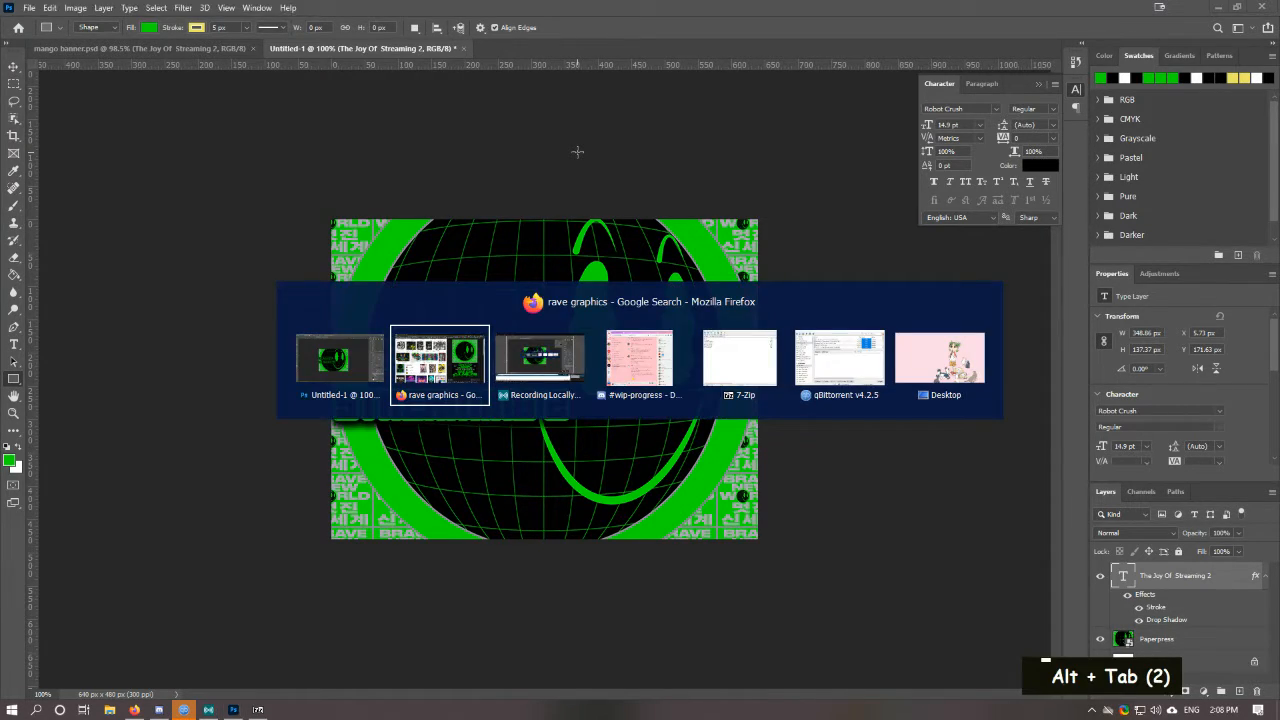
scroll(491, 199, "down", 1)
scroll(491, 199, "up", 7)
scroll(491, 199, "up", 8)
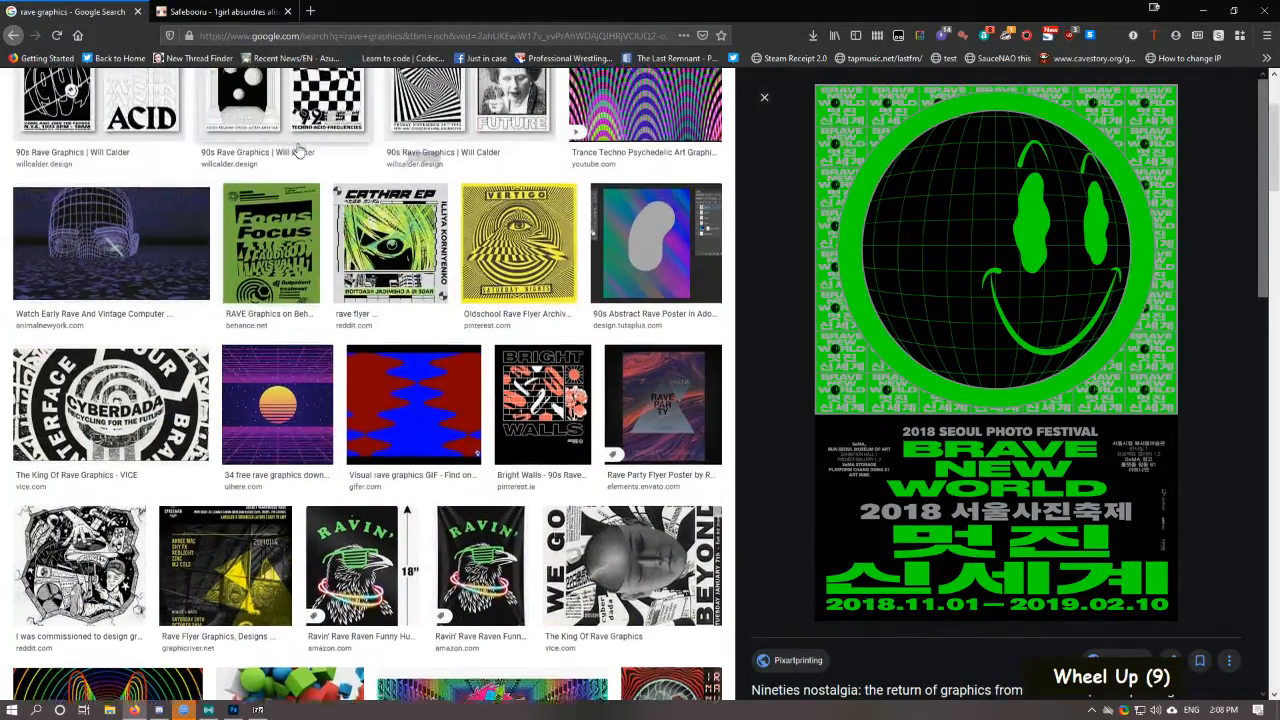
scroll(304, 100, "down", 2)
left_click(310, 11)
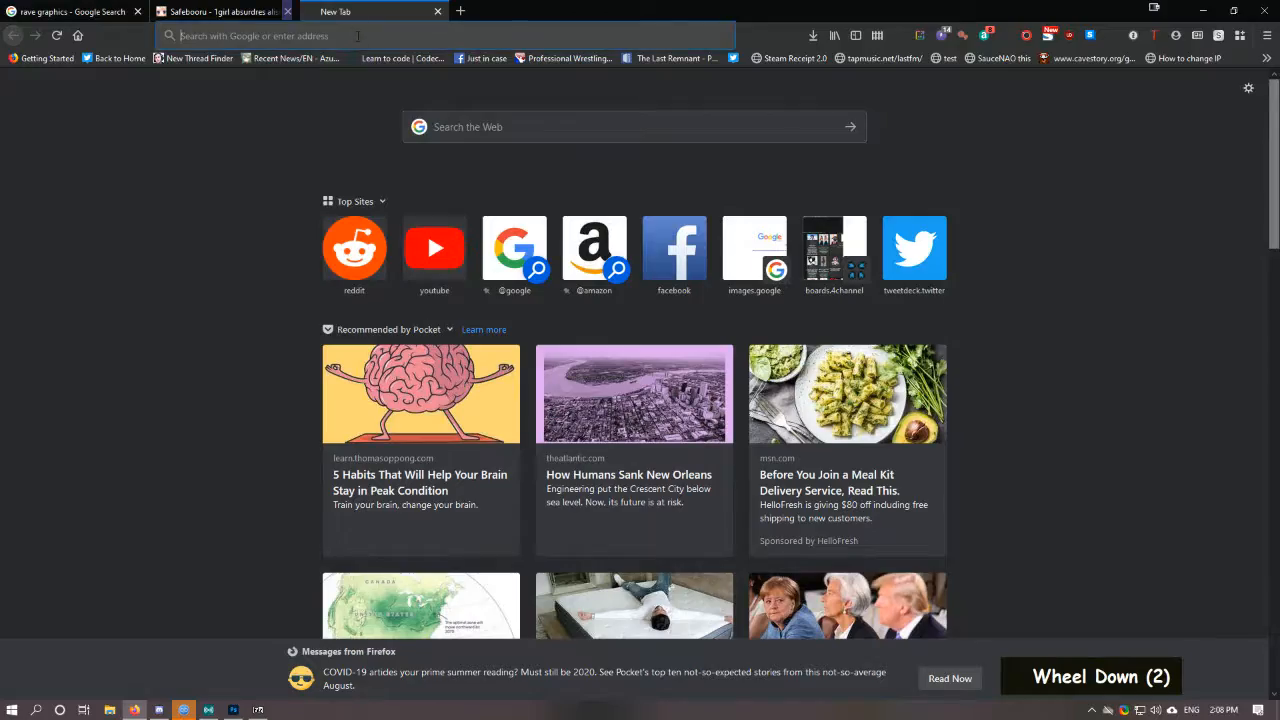
left_click(348, 25)
type("dafont.com")
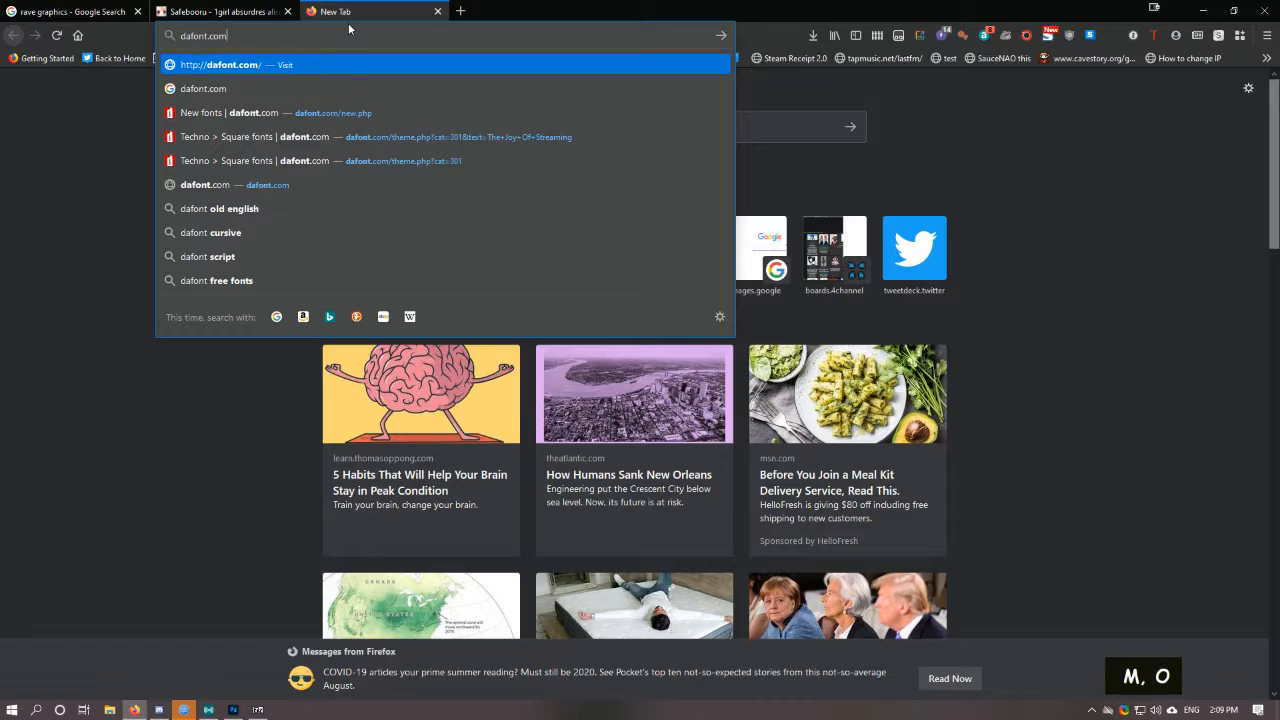
key("Return")
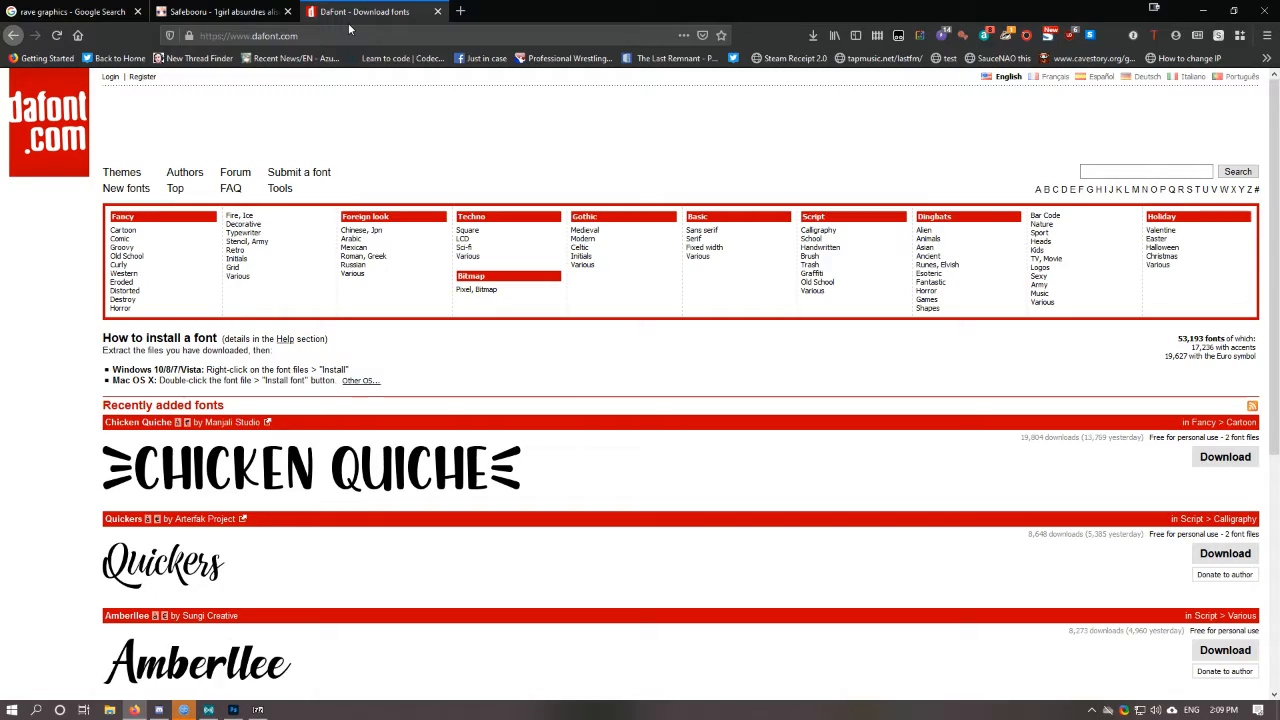
Step: Look through the rave graphics image results for design references
left_click(70, 11)
scroll(243, 200, "up", 14)
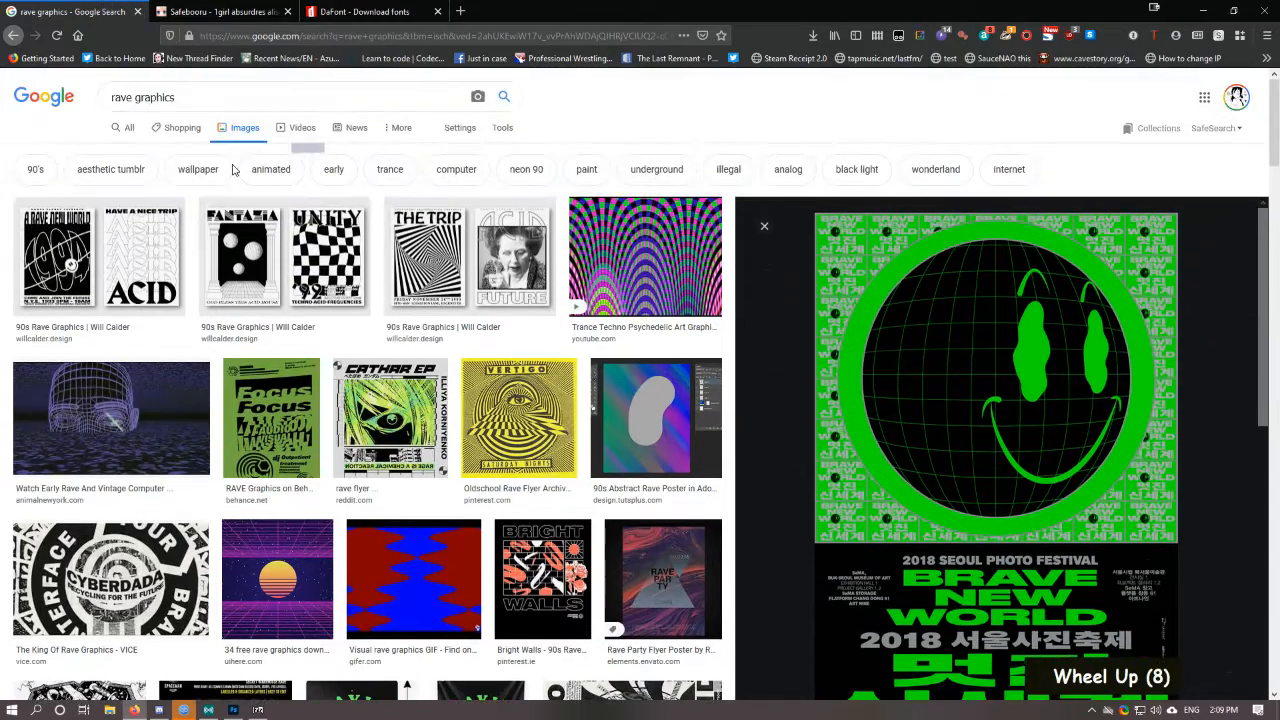
scroll(243, 167, "down", 2)
scroll(243, 167, "down", 11)
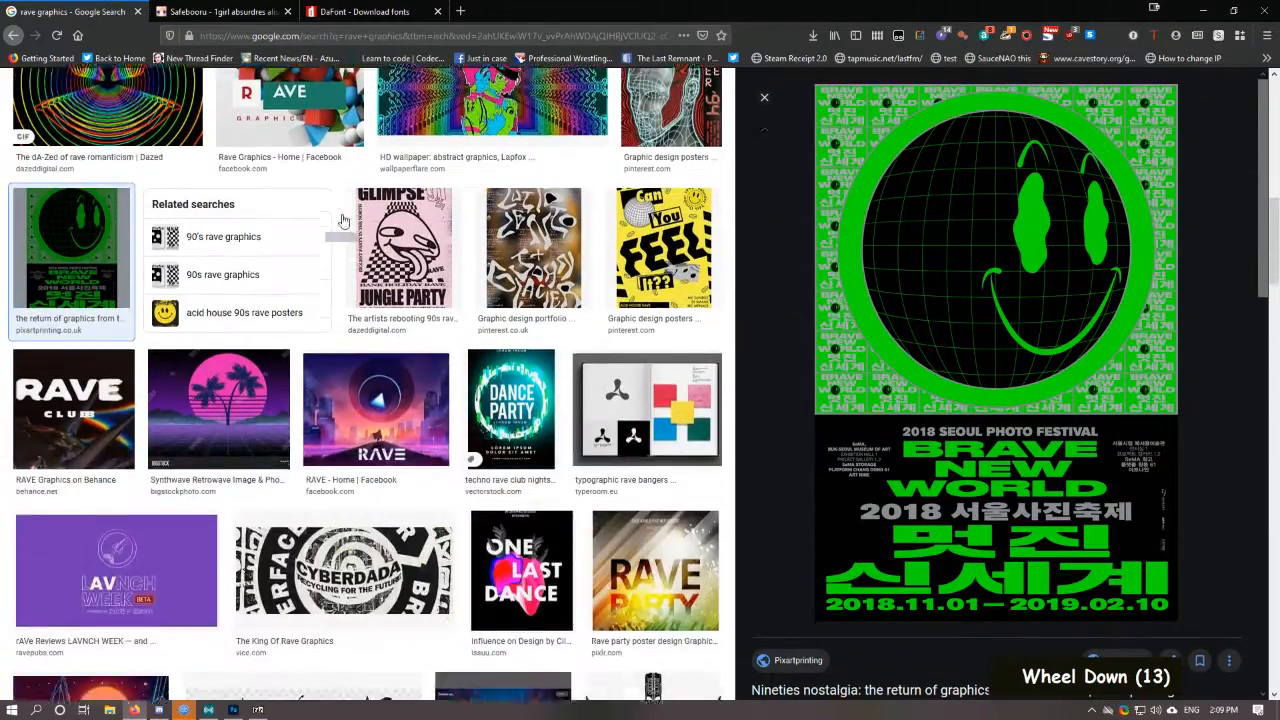
scroll(340, 220, "up", 15)
scroll(440, 318, "up", 6)
scroll(440, 318, "down", 4)
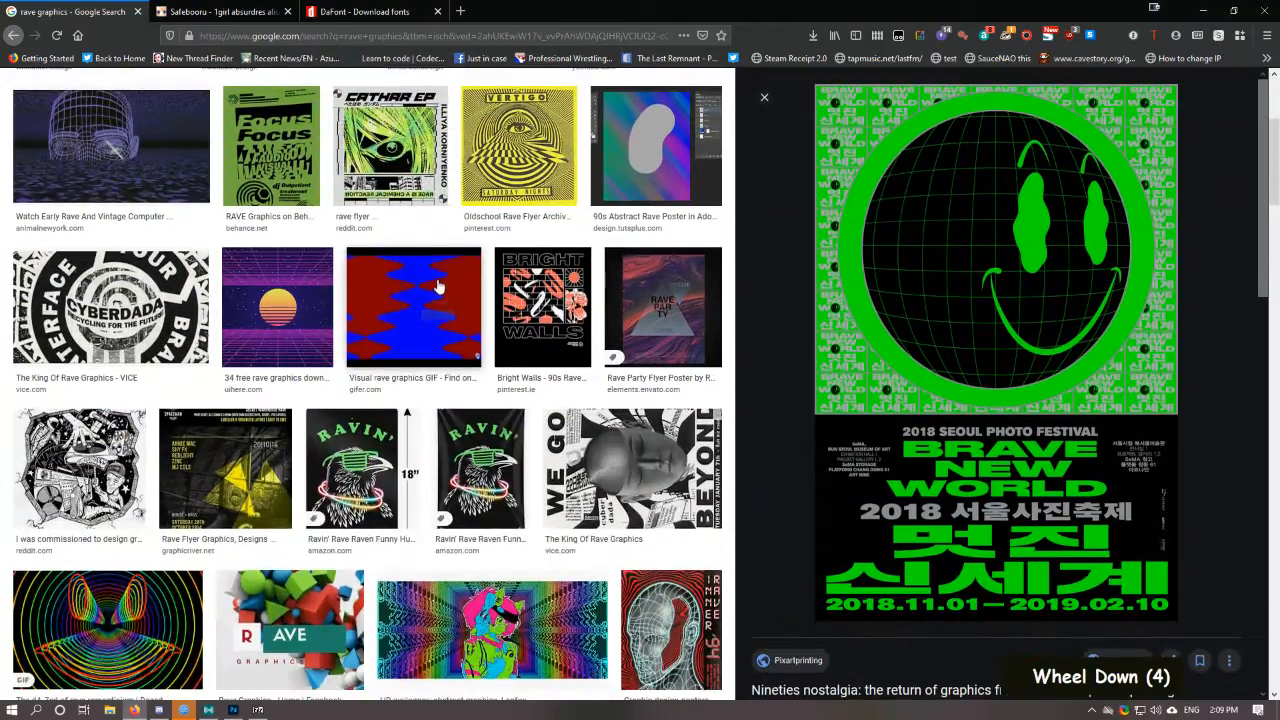
scroll(440, 318, "up", 7)
Step: Examine the psychedelic witch illustration on the Safebooru page, including the swirl glasses and hat
left_click(241, 8)
scroll(663, 254, "down", 3)
scroll(663, 254, "up", 15)
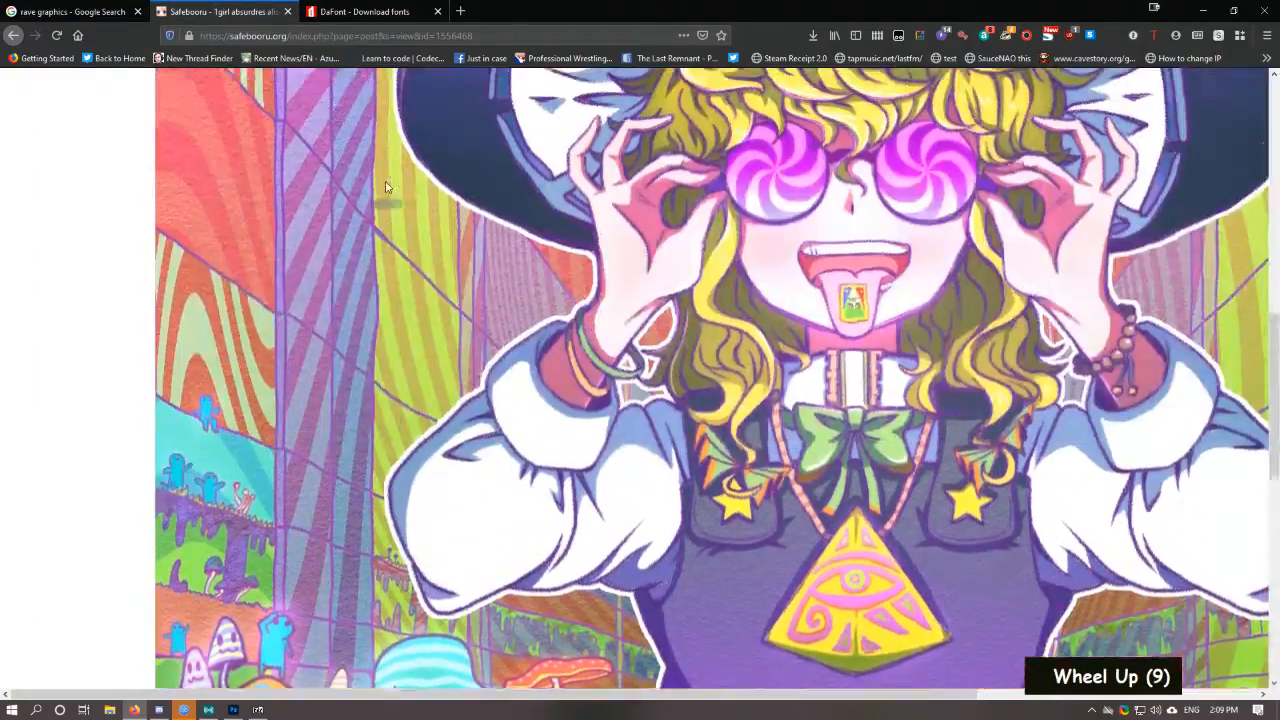
scroll(483, 268, "down", 4)
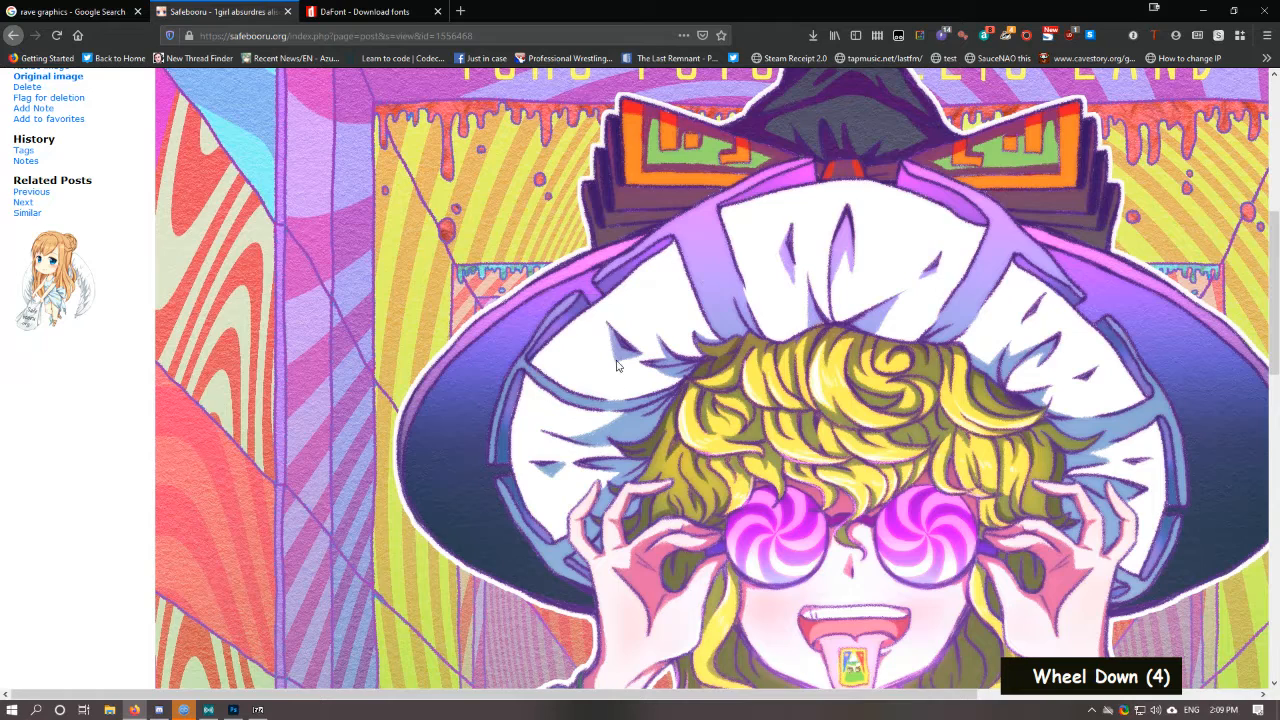
scroll(513, 285, "down", 3)
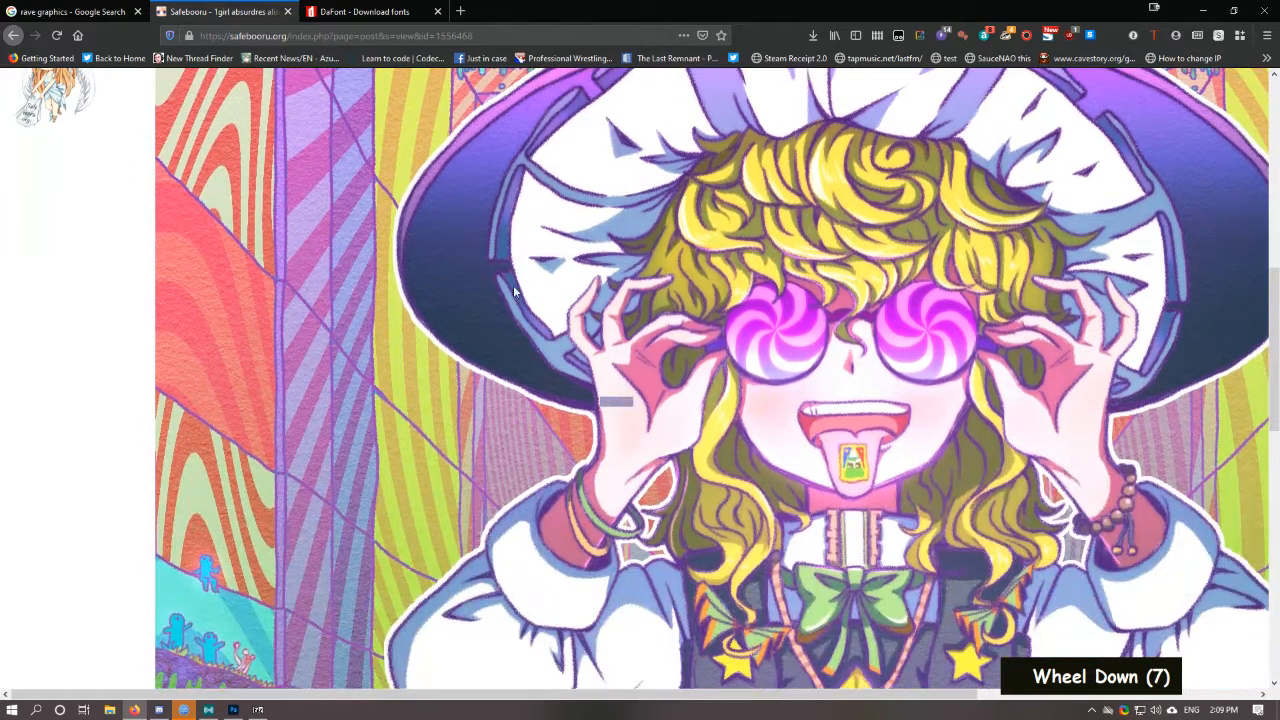
left_click(327, 10)
Step: Switch to Photoshop and hide the Paperpress and The Joy Of Streaming 2 layers in mango banner.psd
key("alt+Tab")
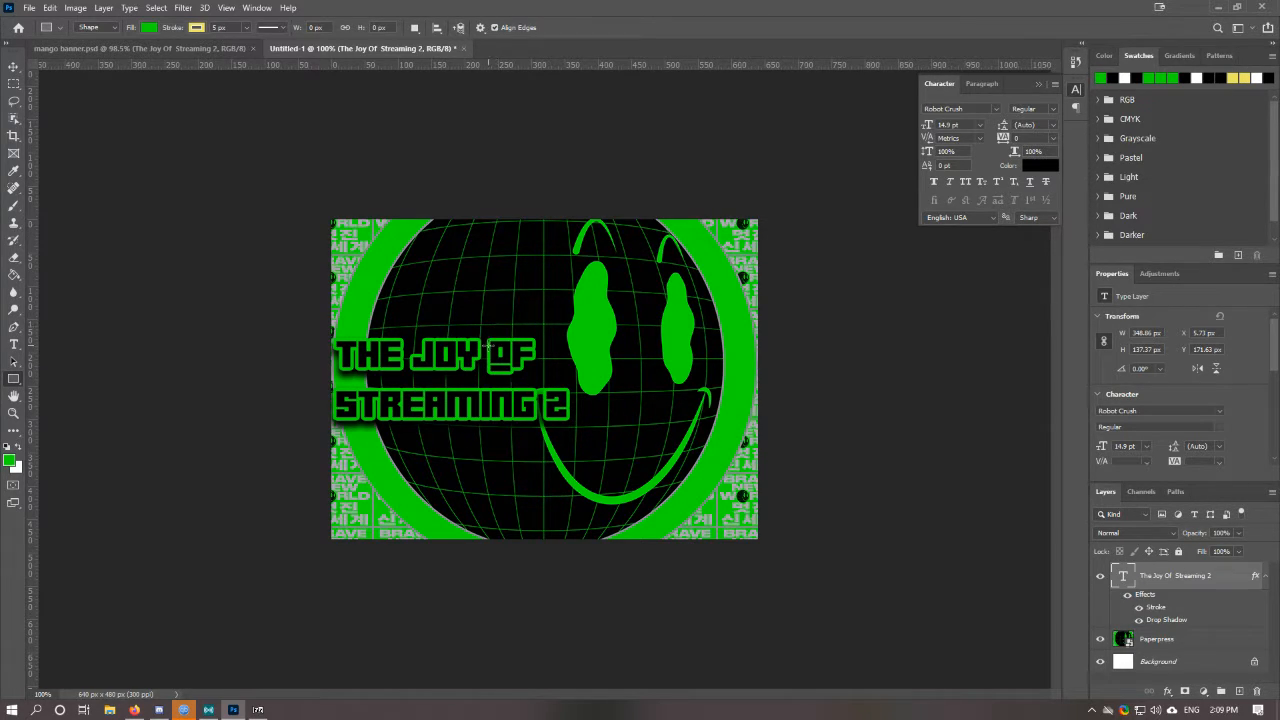
left_click(183, 50)
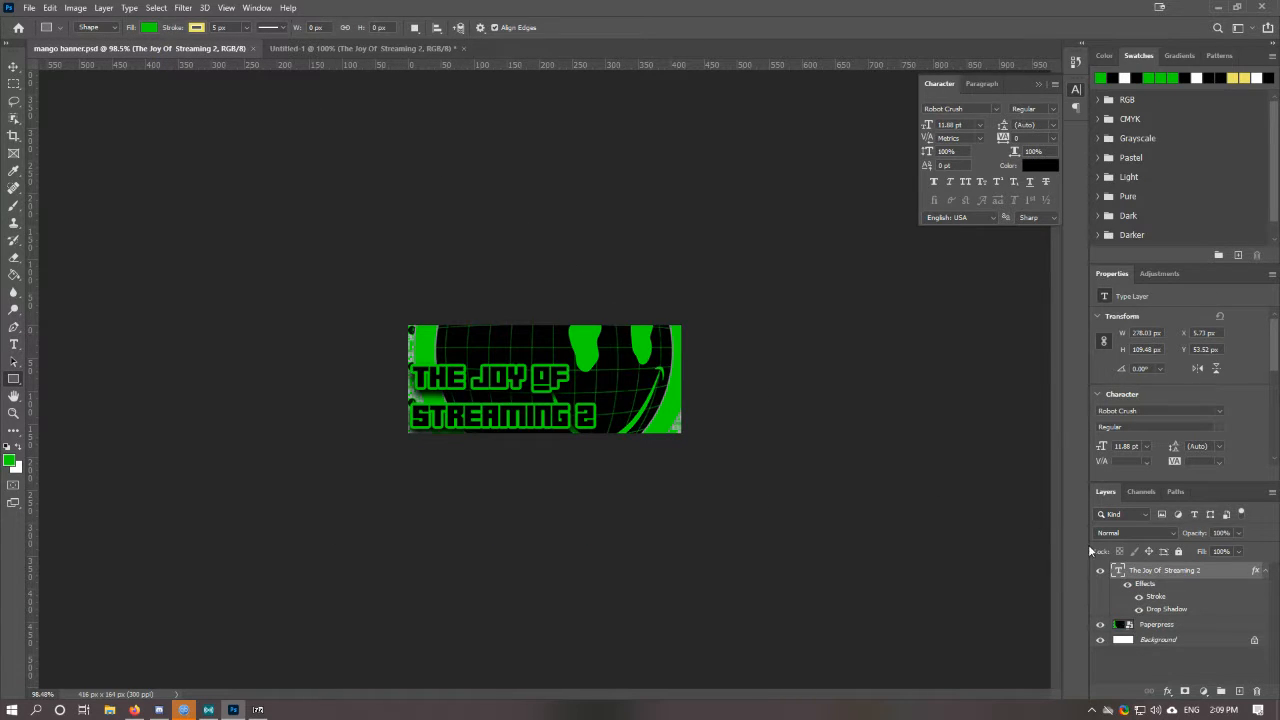
left_click(1100, 624)
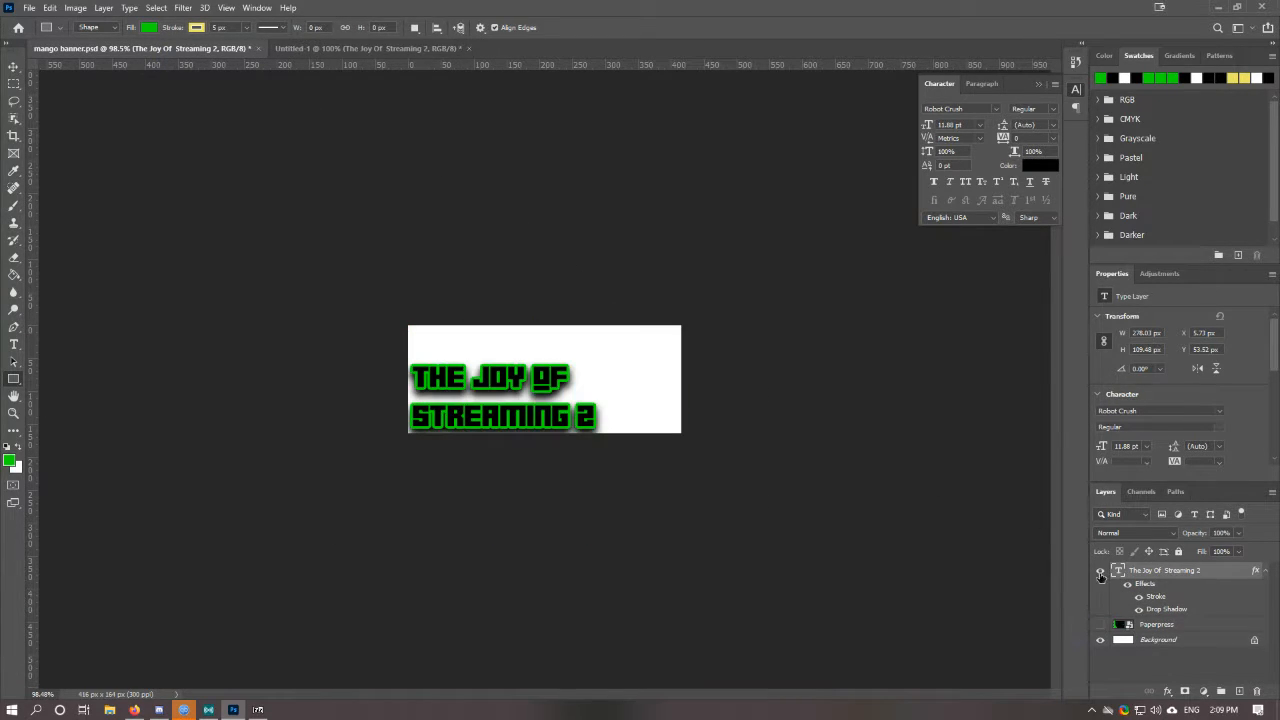
left_click(1100, 571)
Step: Switch to Firefox, open the Safebooru illustration as a standalone image and inspect it at full size
key("alt+Tab")
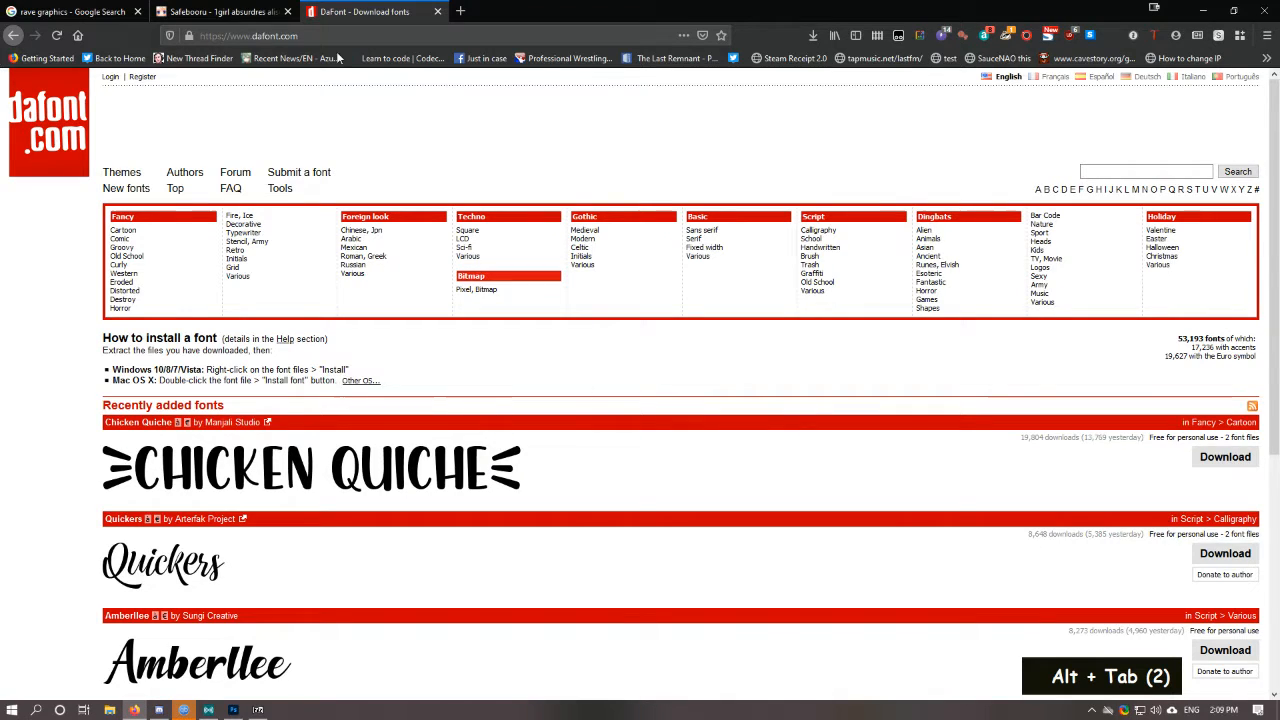
left_click(218, 11)
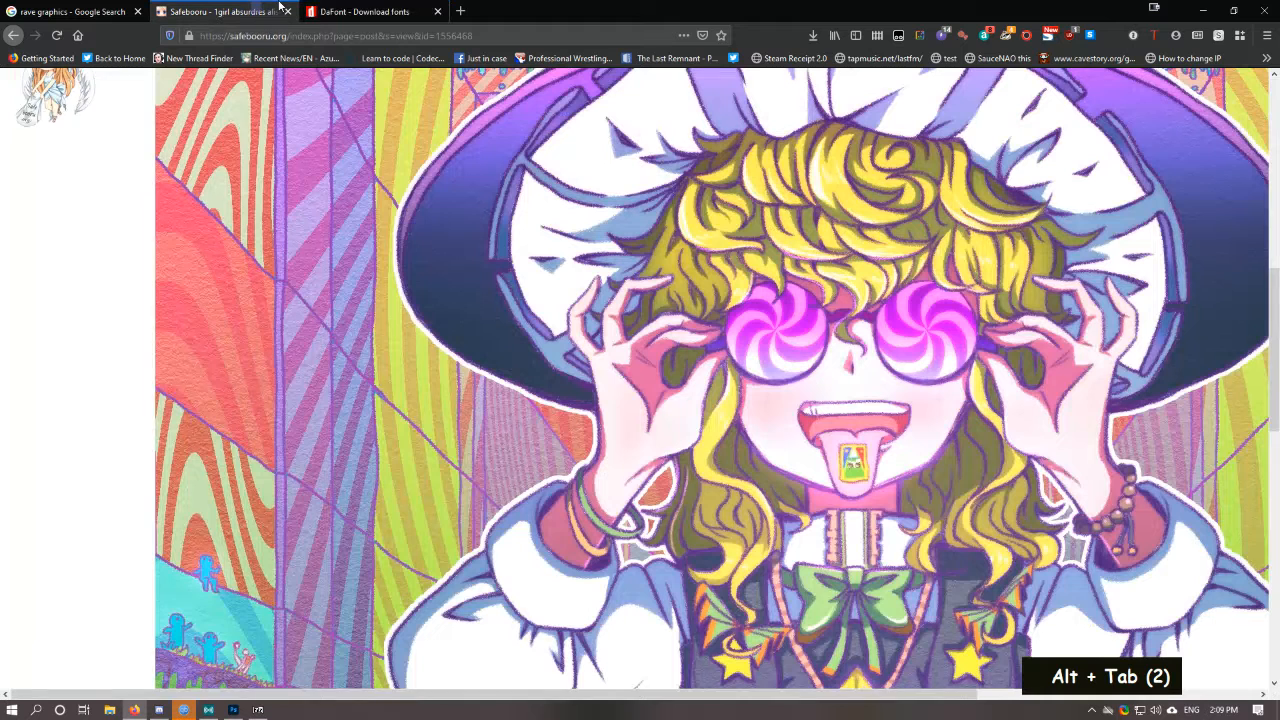
right_click(750, 363)
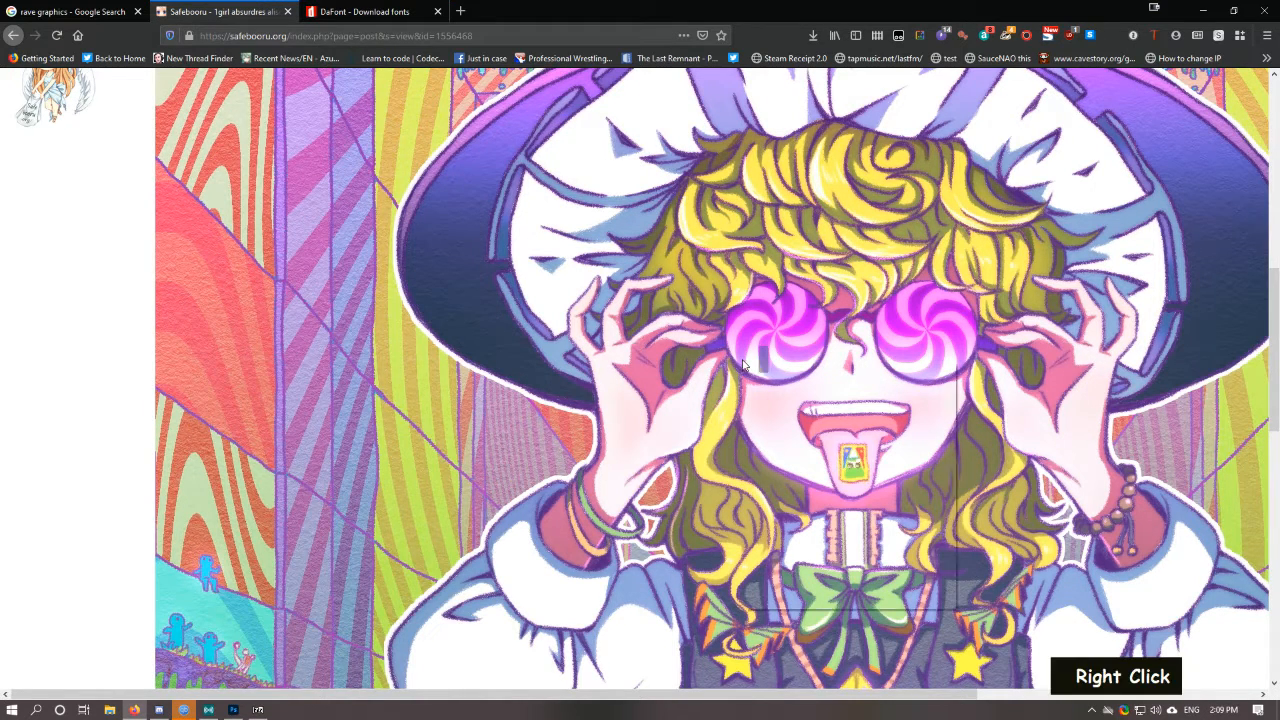
left_click(770, 367)
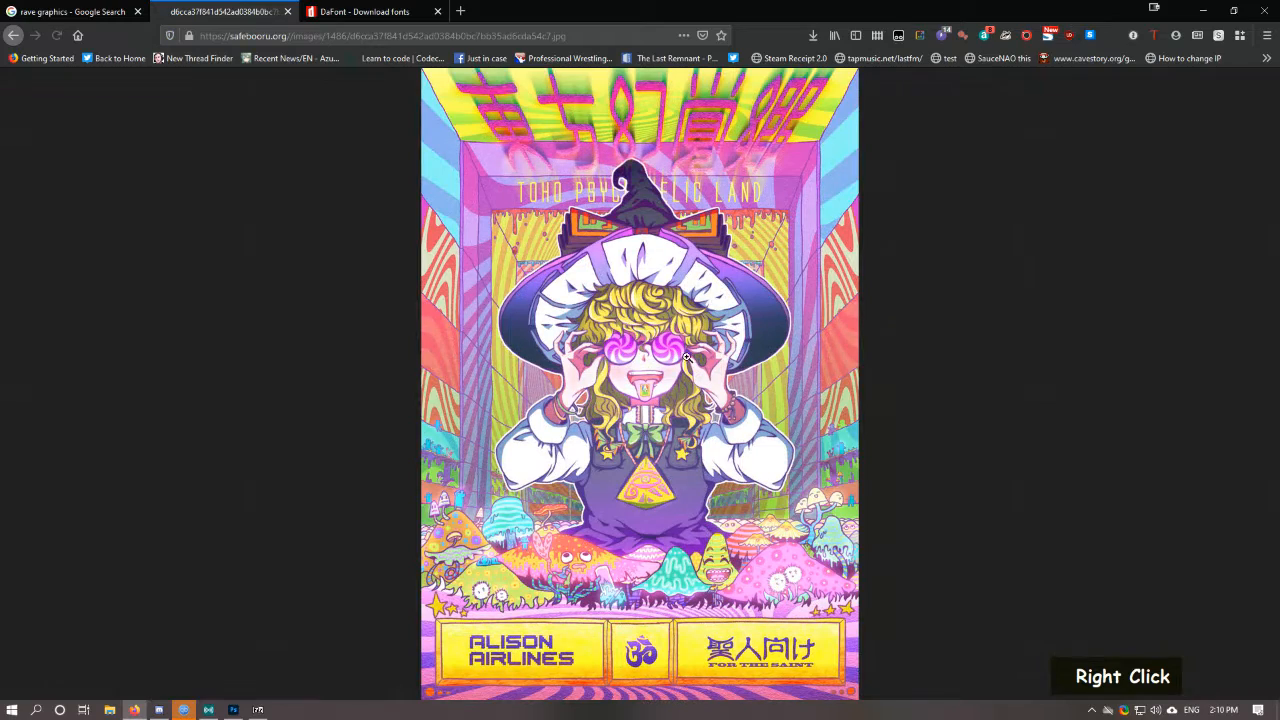
left_click(758, 414)
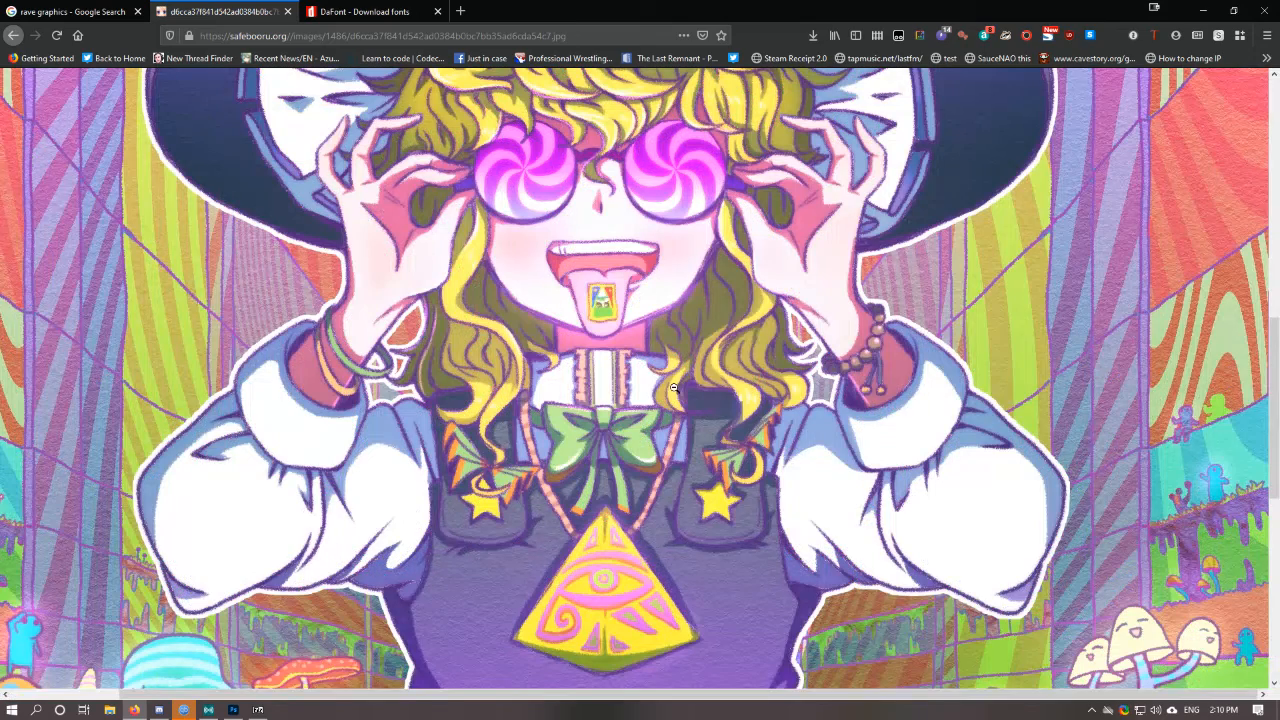
left_click(604, 377)
scroll(577, 377, "down", 4)
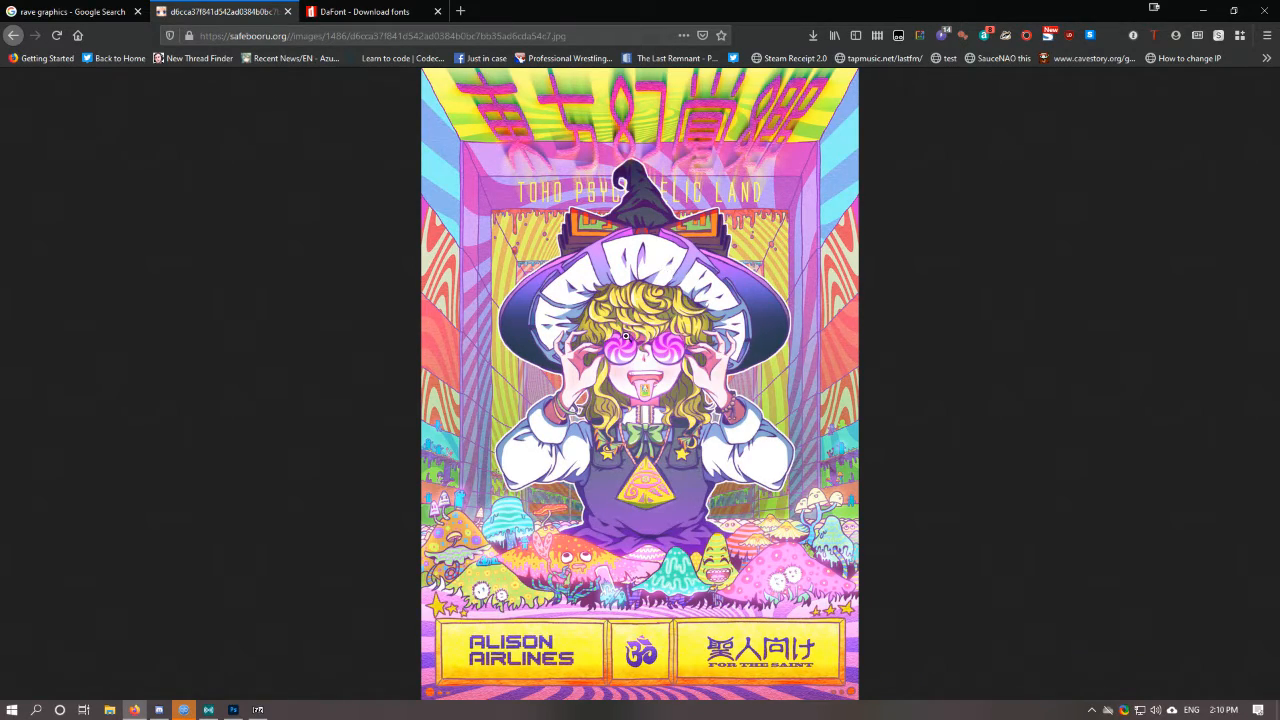
left_click(653, 367)
scroll(653, 367, "down", 7)
scroll(583, 386, "up", 4)
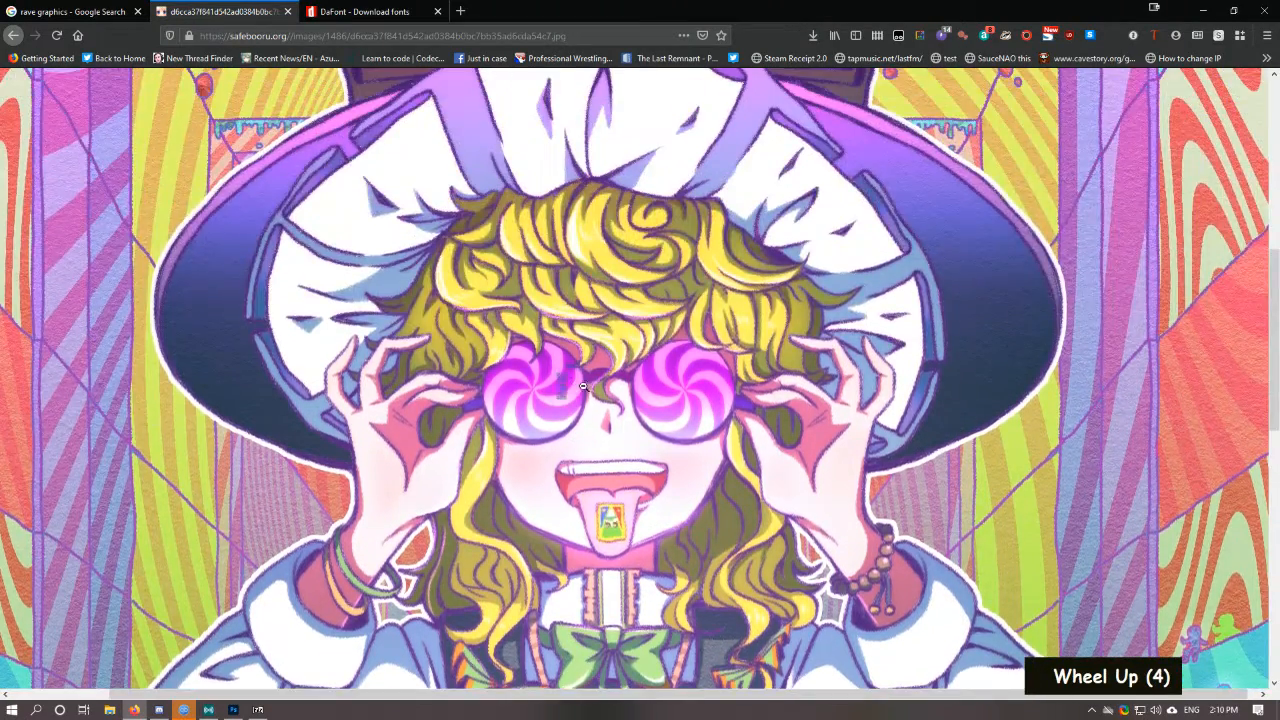
left_click(583, 386)
Step: Copy the illustration and paste it into mango banner.psd in Photoshop as a new layer
right_click(620, 367)
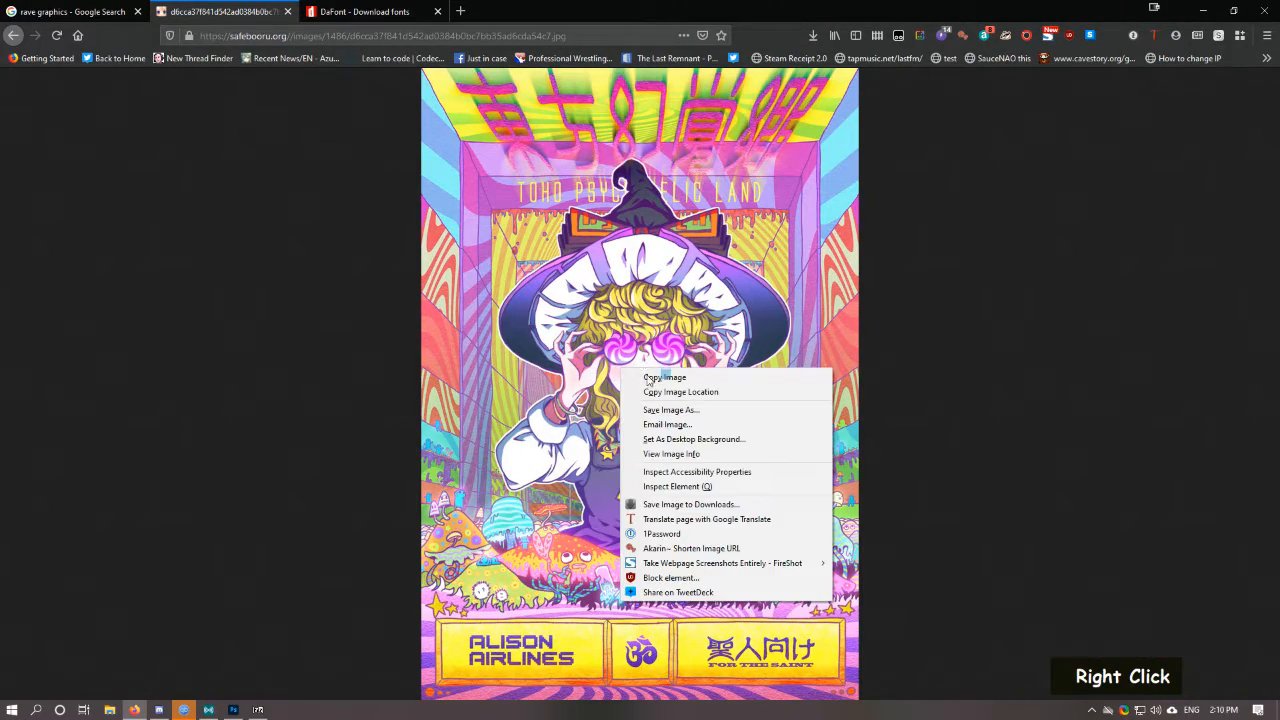
left_click(648, 378)
key("alt+Tab")
key("alt+Tab")
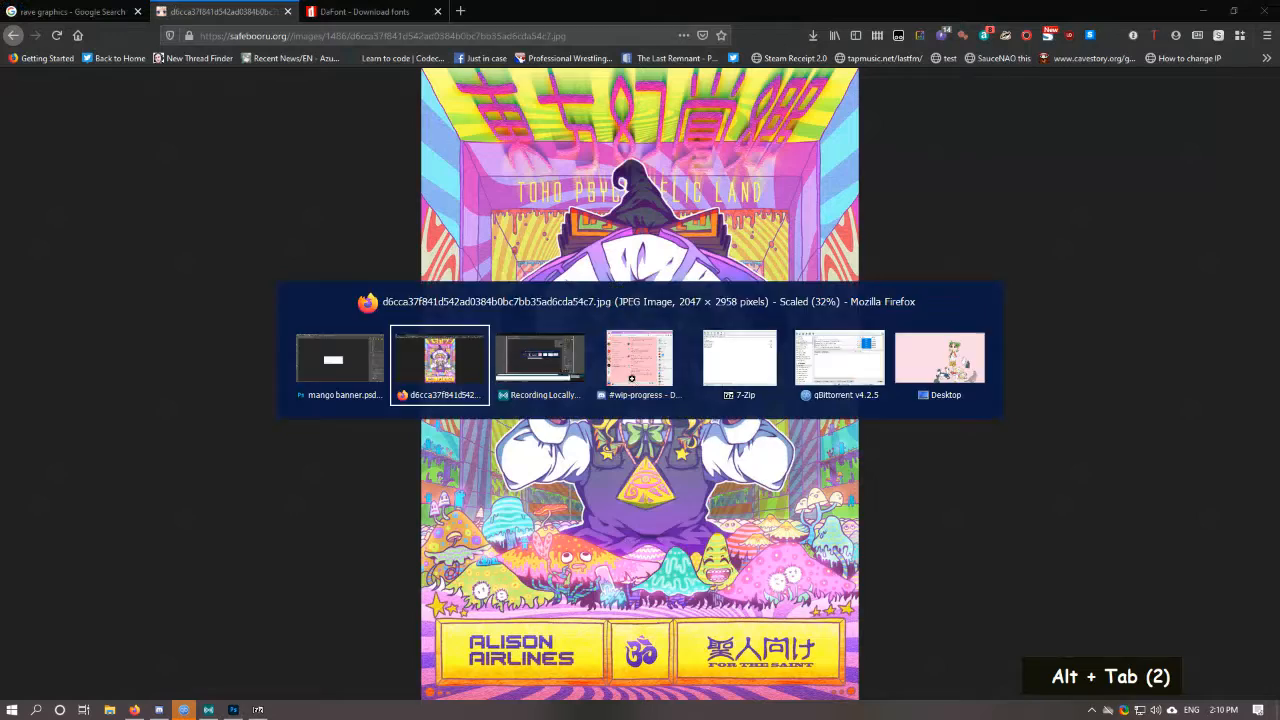
right_click(633, 378)
left_click(650, 386)
key("alt+Tab")
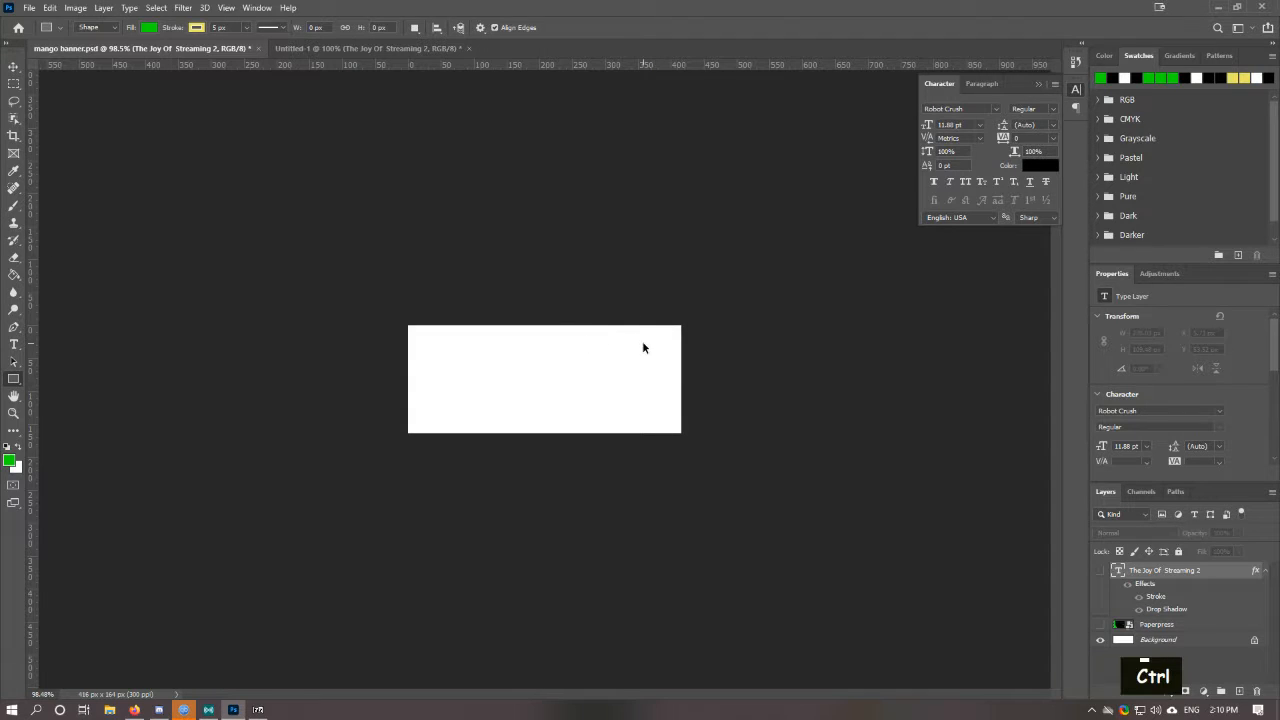
key("ctrl+v")
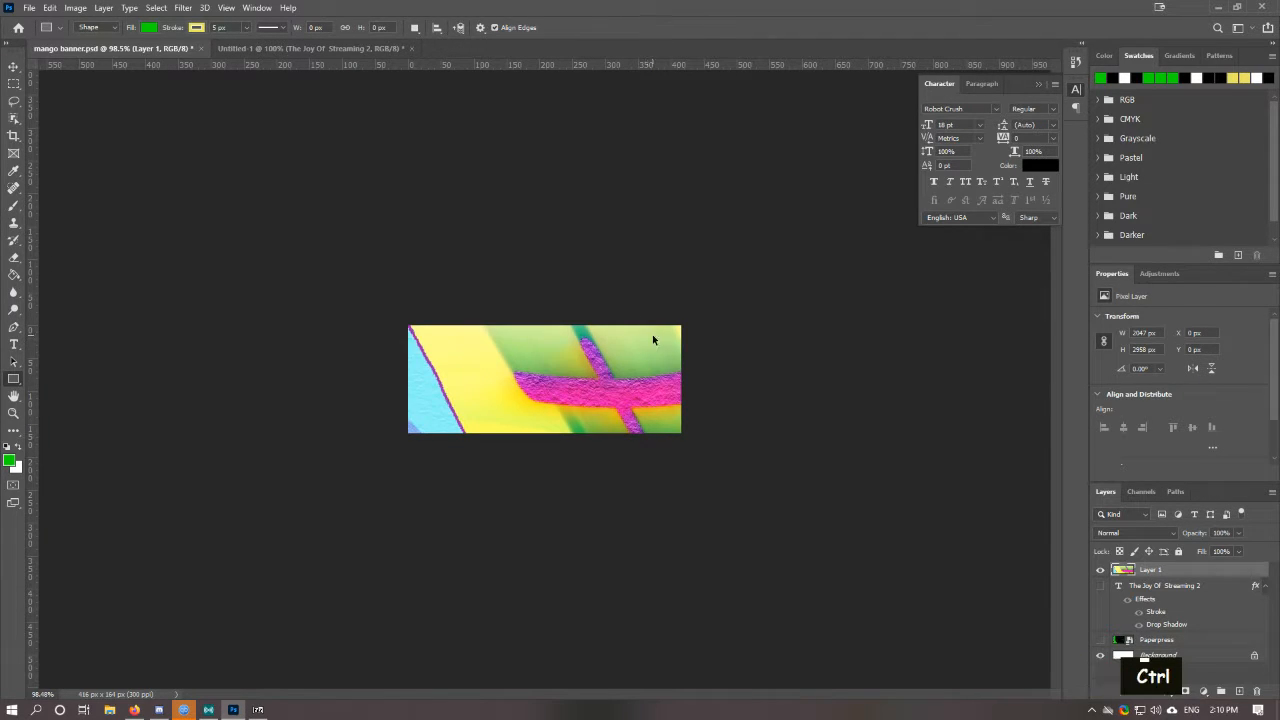
Step: Scale the pasted illustration down to about 46% and position it so the face and swirl glasses fill the banner
key("ctrl+t")
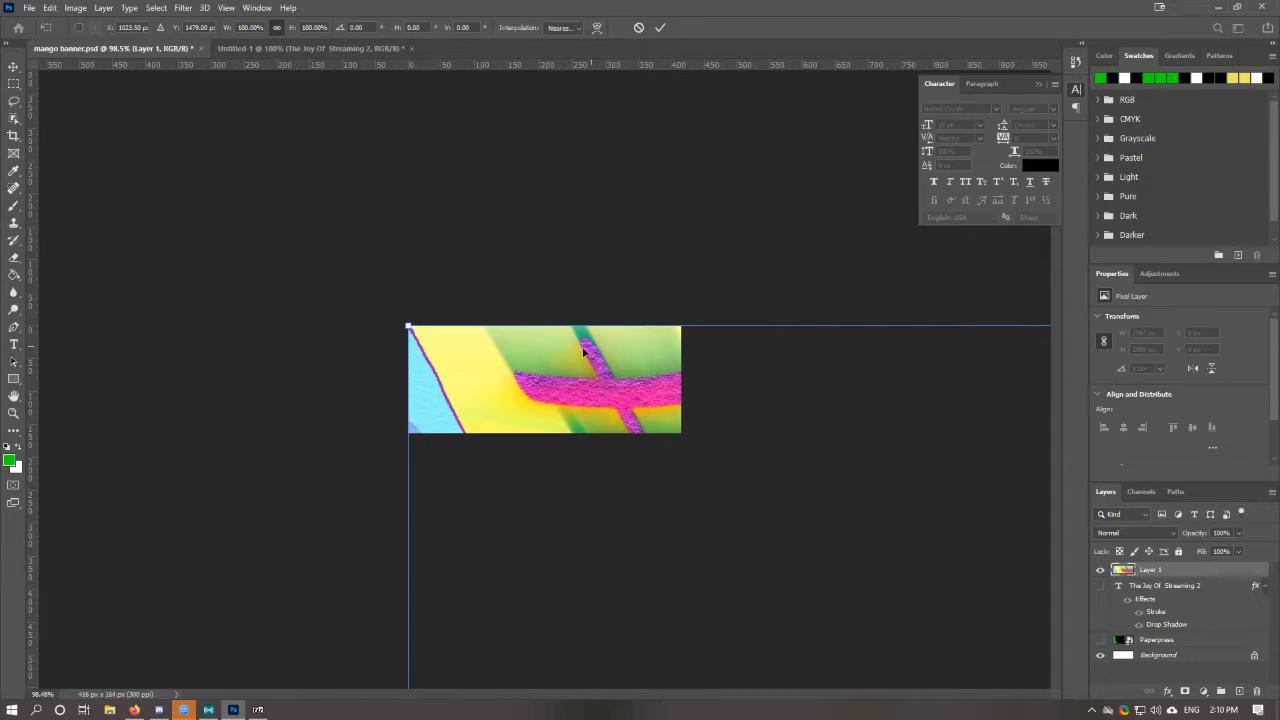
left_click_drag(410, 325, 572, 230)
mouse_move(601, 362)
left_mouse_down()
mouse_move(572, 313)
mouse_move(584, 349)
left_mouse_up()
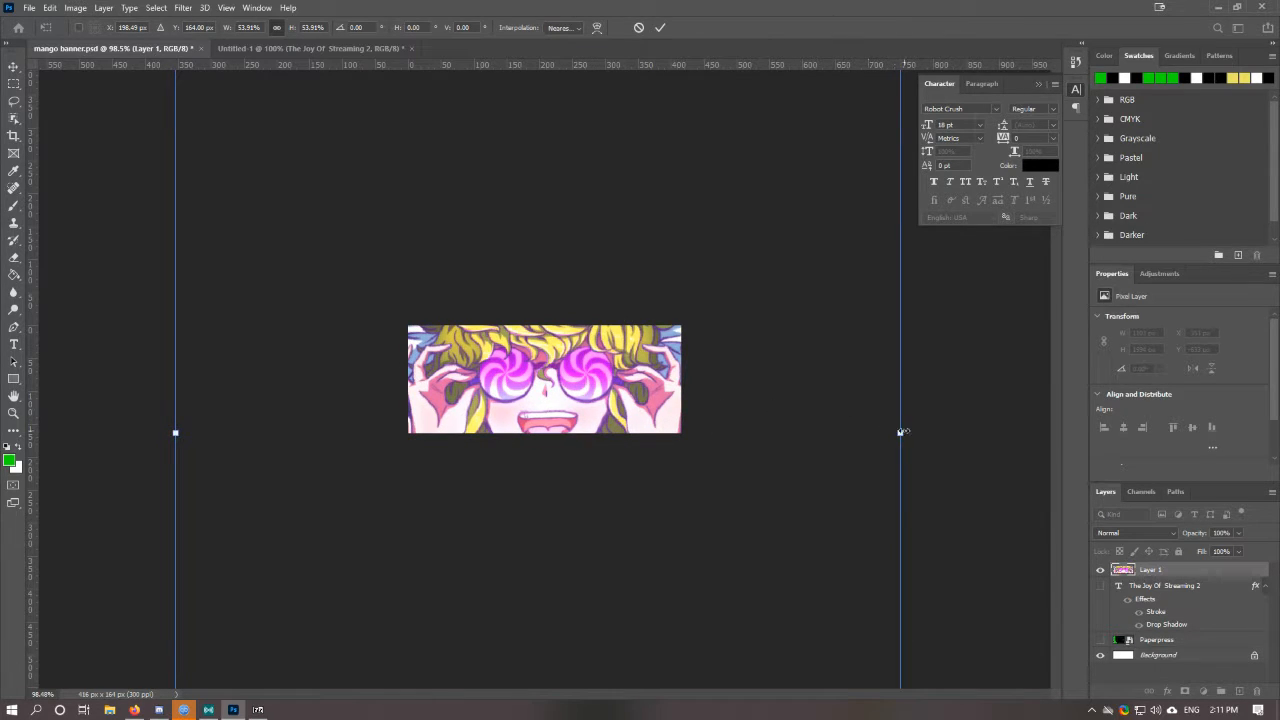
left_click_drag(901, 433, 793, 432)
left_click_drag(630, 402, 690, 378)
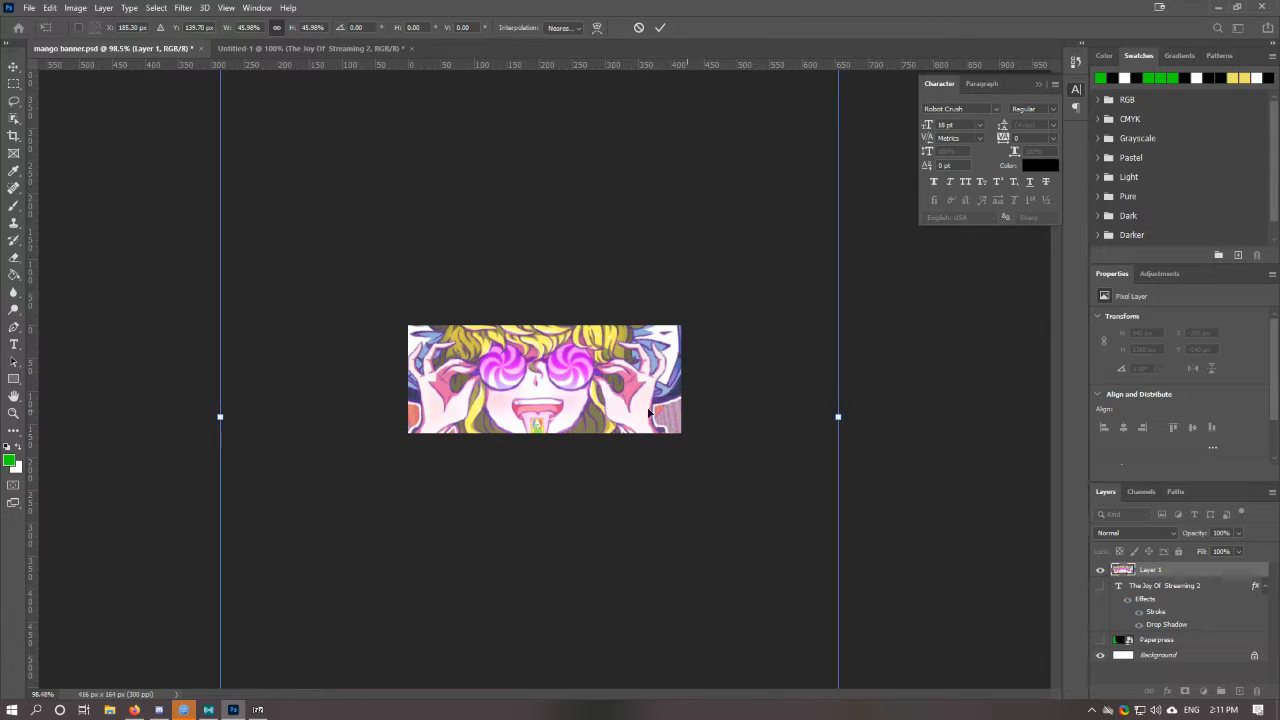
mouse_move(580, 371)
left_mouse_down()
mouse_move(603, 375)
mouse_move(584, 388)
mouse_move(597, 378)
left_mouse_up()
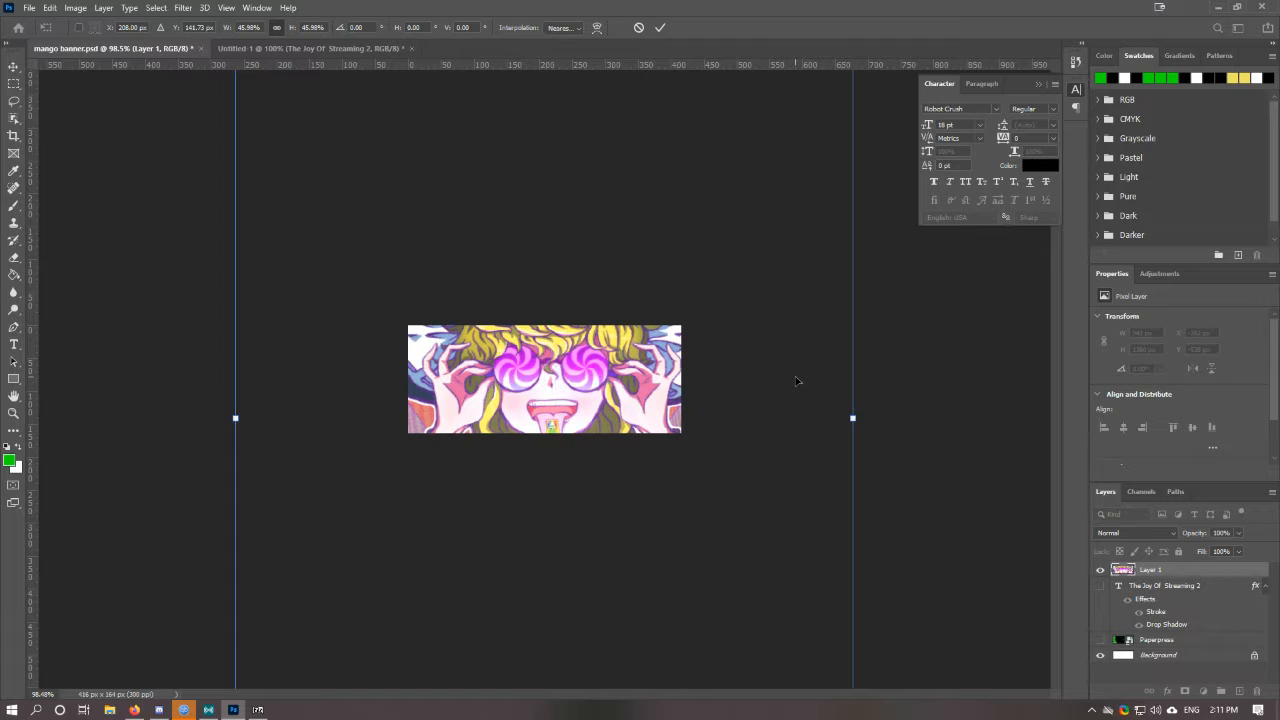
Step: Nudge the illustration slightly left, to a horizontal position of about 203 px
key("alt")
key("ctrl")
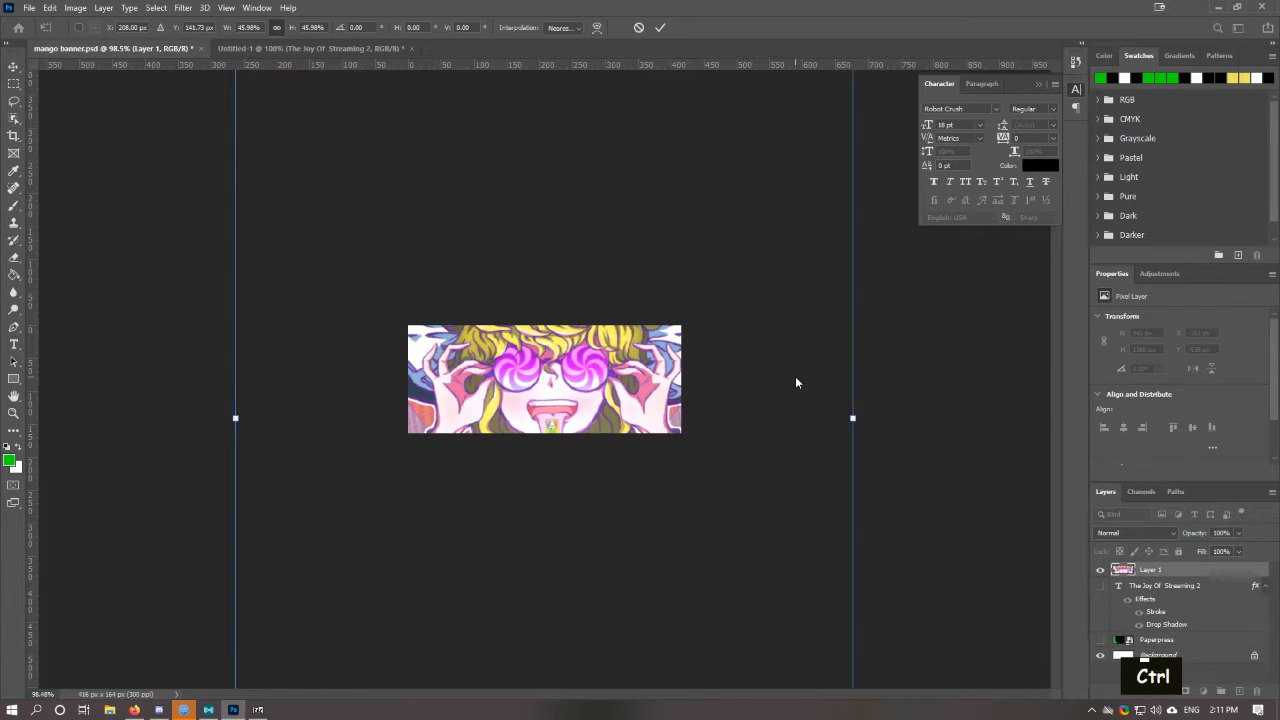
key("shift")
key("alt")
key("Left")
key("Left")
key("Left")
key("Left")
key("Left")
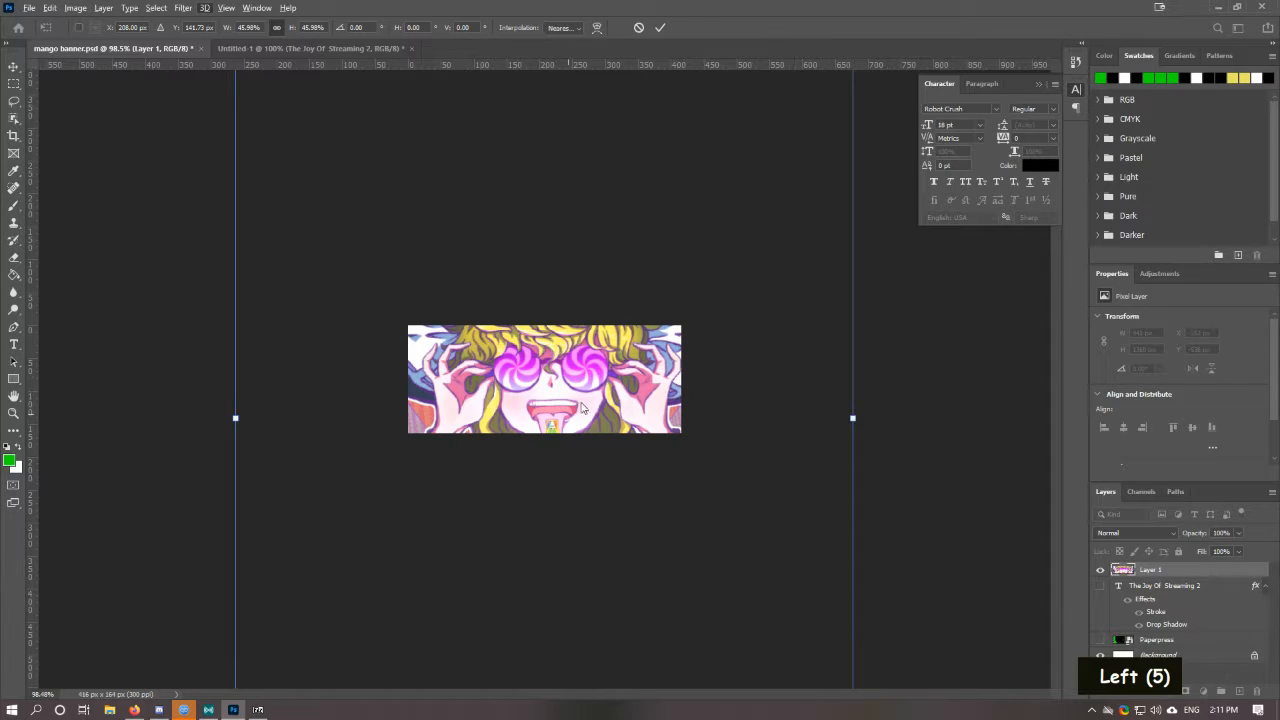
key("Left")
key("Left")
key("Left")
key("Left")
key("Left")
key("Left")
key("Left")
key("Left")
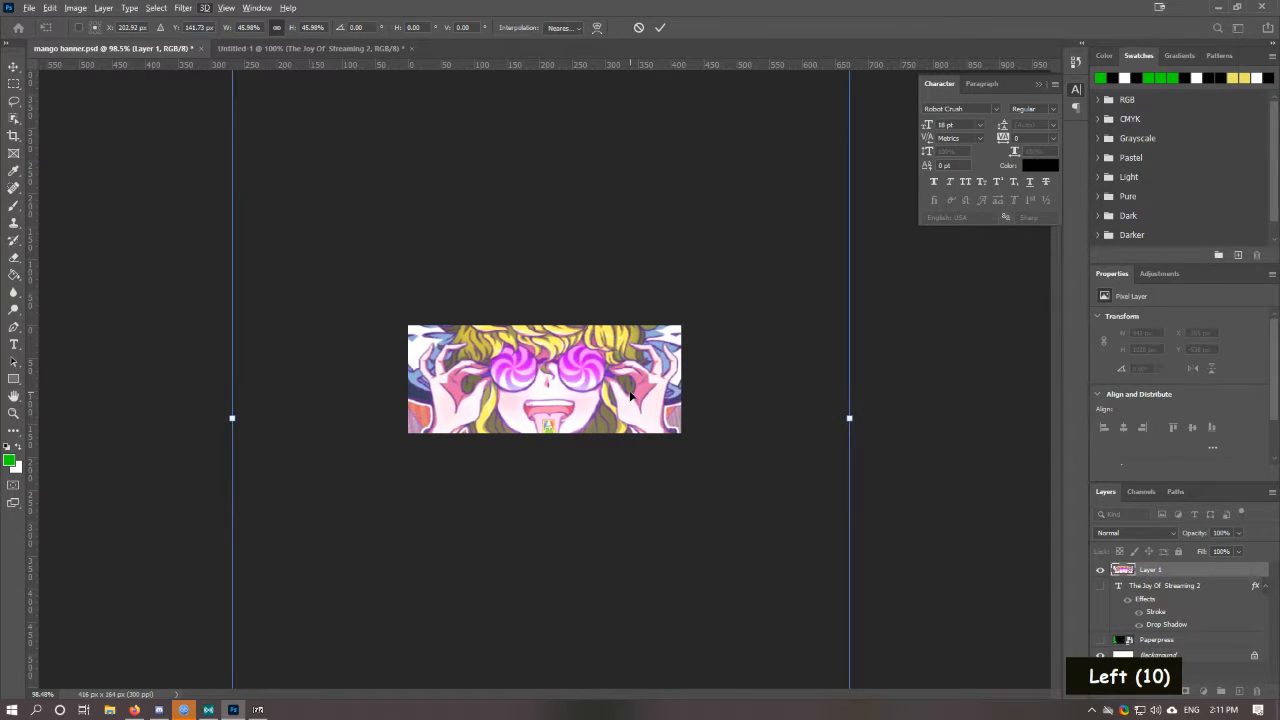
Step: Recenter the illustration horizontally at 208 px and nudge it up to a vertical position of about 142 px
mouse_move(598, 410)
left_mouse_down()
mouse_move(562, 388)
mouse_move(577, 391)
mouse_move(574, 410)
left_mouse_up()
key("Up")
key("Up")
key("Up")
key("Up")
key("Up")
key("Up")
key("Up")
key("Up")
key("Up")
key("Up")
key("Up")
key("Up")
key("Up")
key("Up")
key("Up")
key("Up")
key("Up")
key("Up")
key("Up")
key("Up")
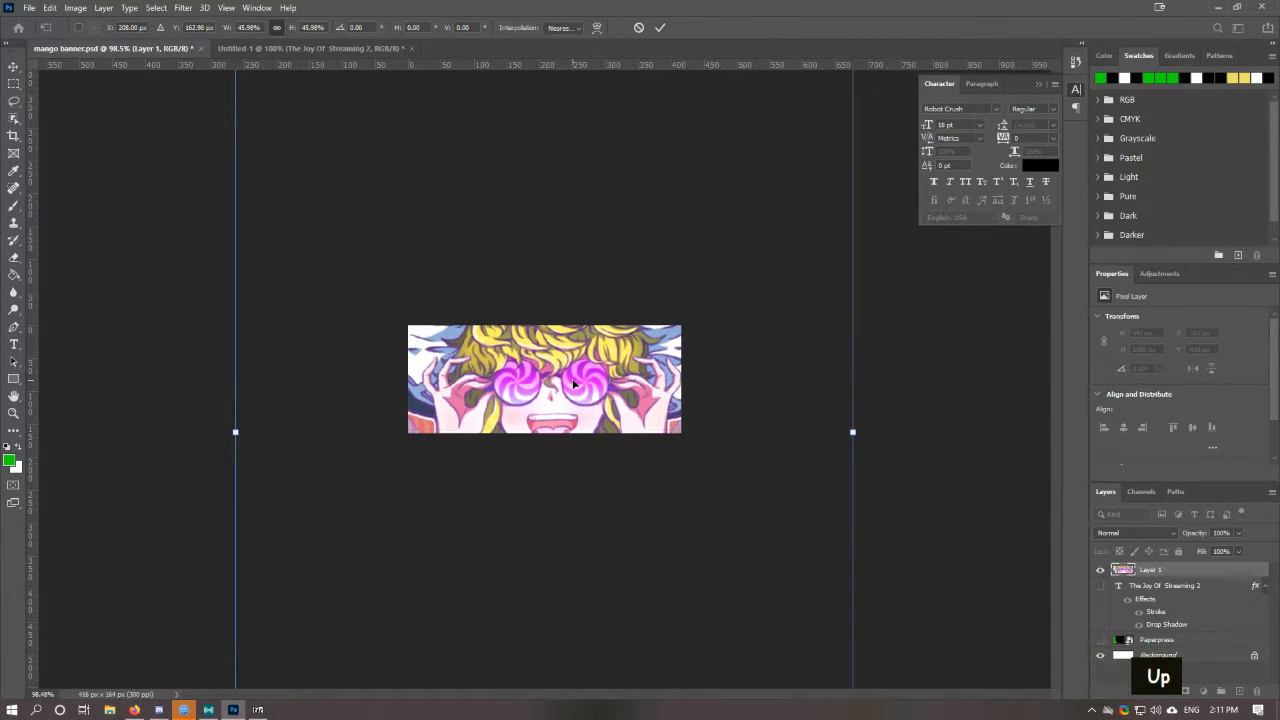
key("Up")
key("Up")
key("Up")
key("Up")
key("Up")
key("Up")
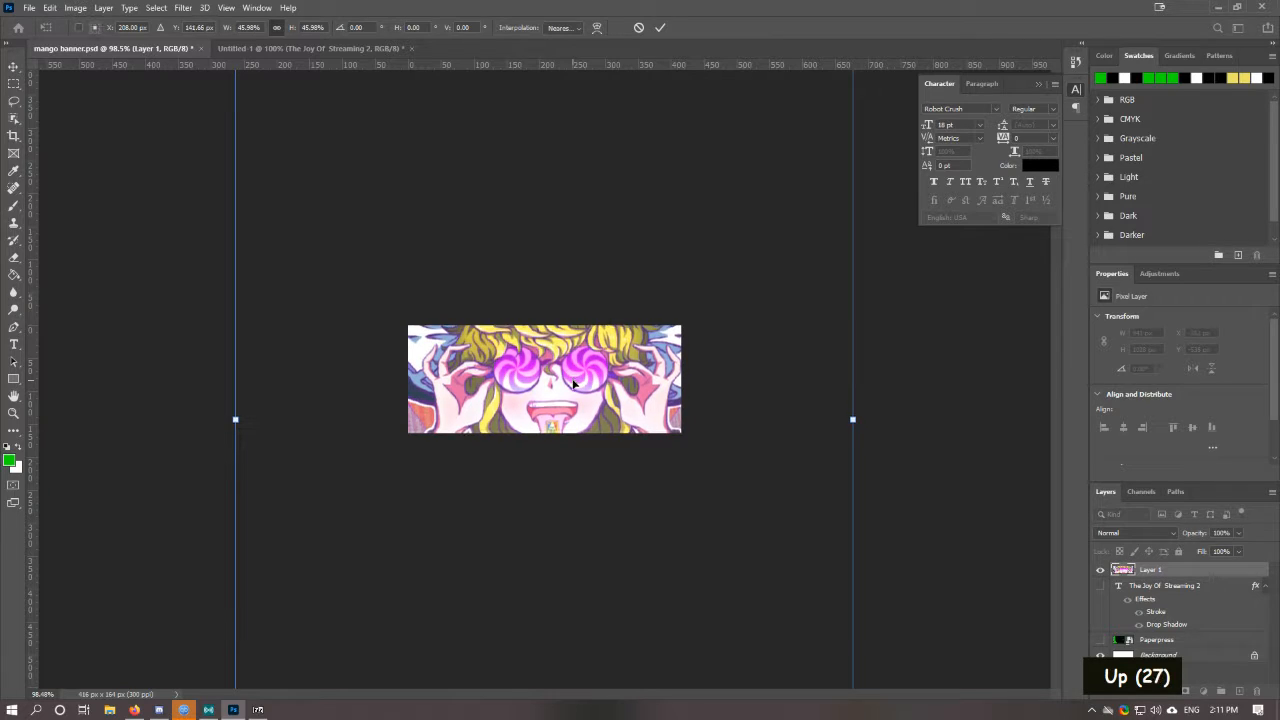
Step: Nudge the illustration up to a vertical position of about 137 px and left to about 197 px, and apply the transform
key("Left")
key("Up")
key("Left")
key("Left")
key("Left")
key("Left")
key("Left")
key("Left")
key("Left")
key("Left")
key("Left")
key("Left")
key("Left")
key("Left")
key("Left")
key("Left")
key("Left")
key("Left")
key("Left")
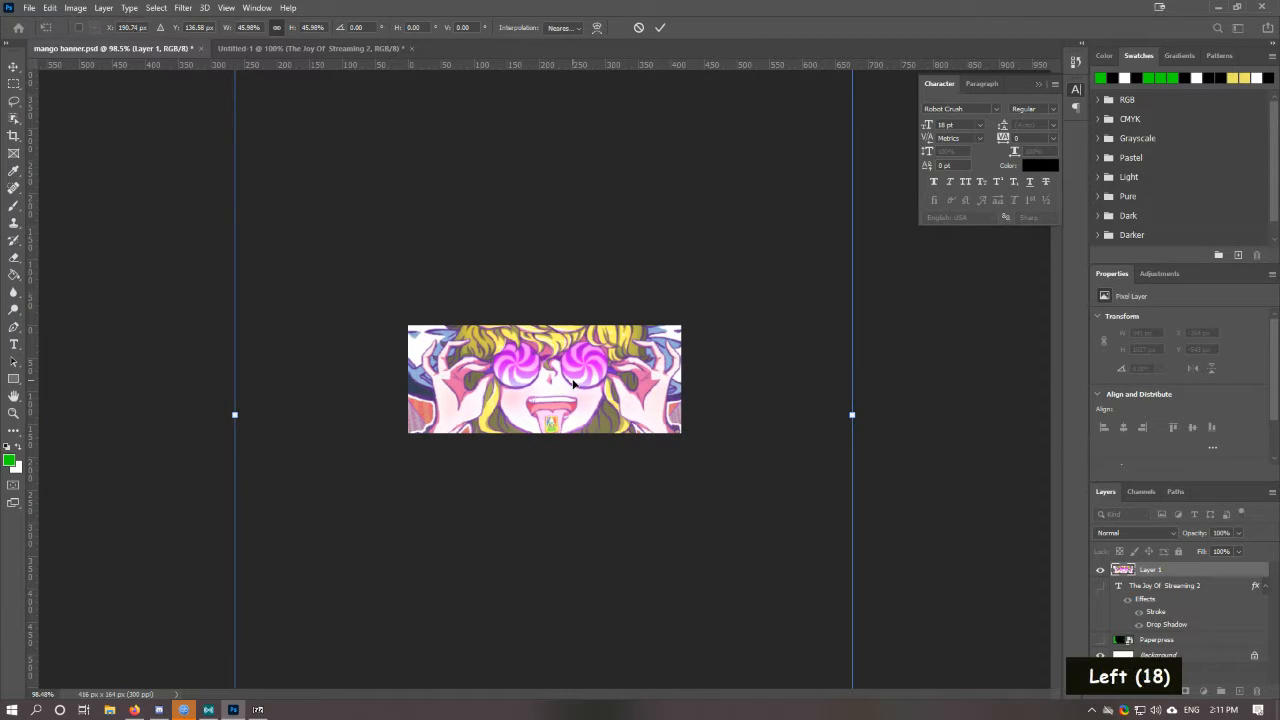
key("Right")
key("Right")
key("Right")
key("Right")
key("Right")
key("Right")
key("Right")
key("Right")
key("Right")
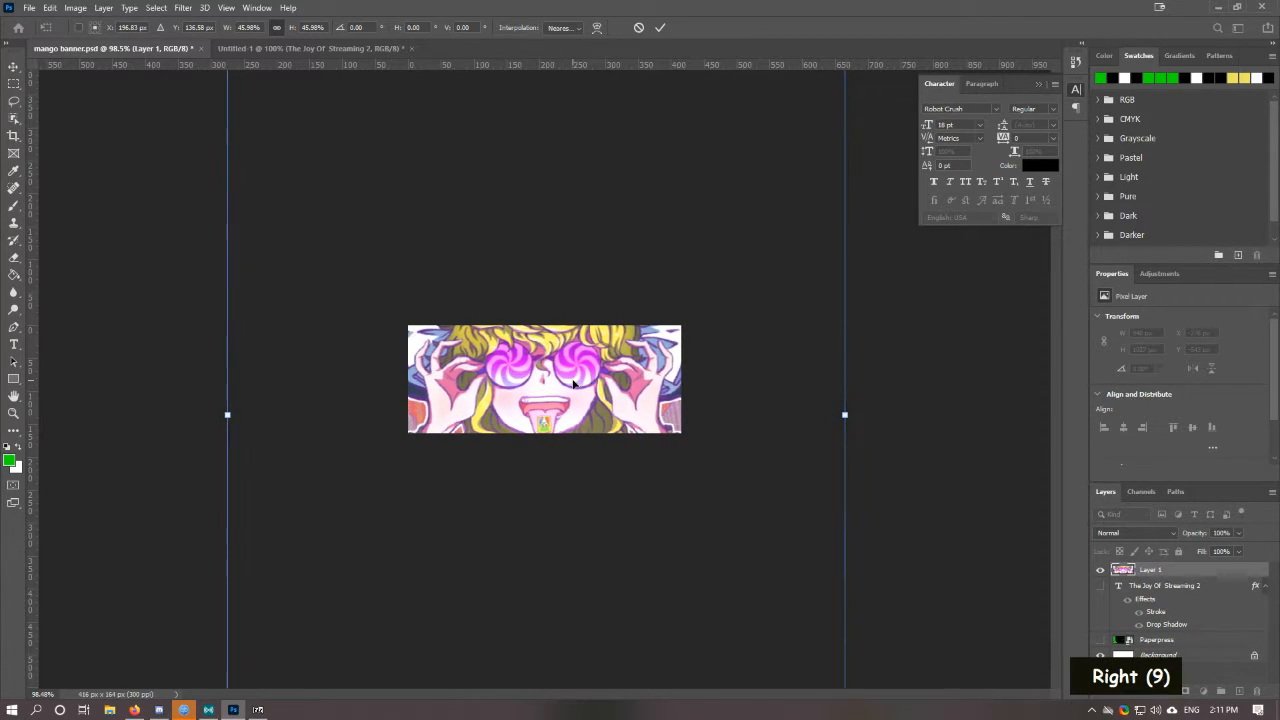
key("Right")
key("Left")
key("Left")
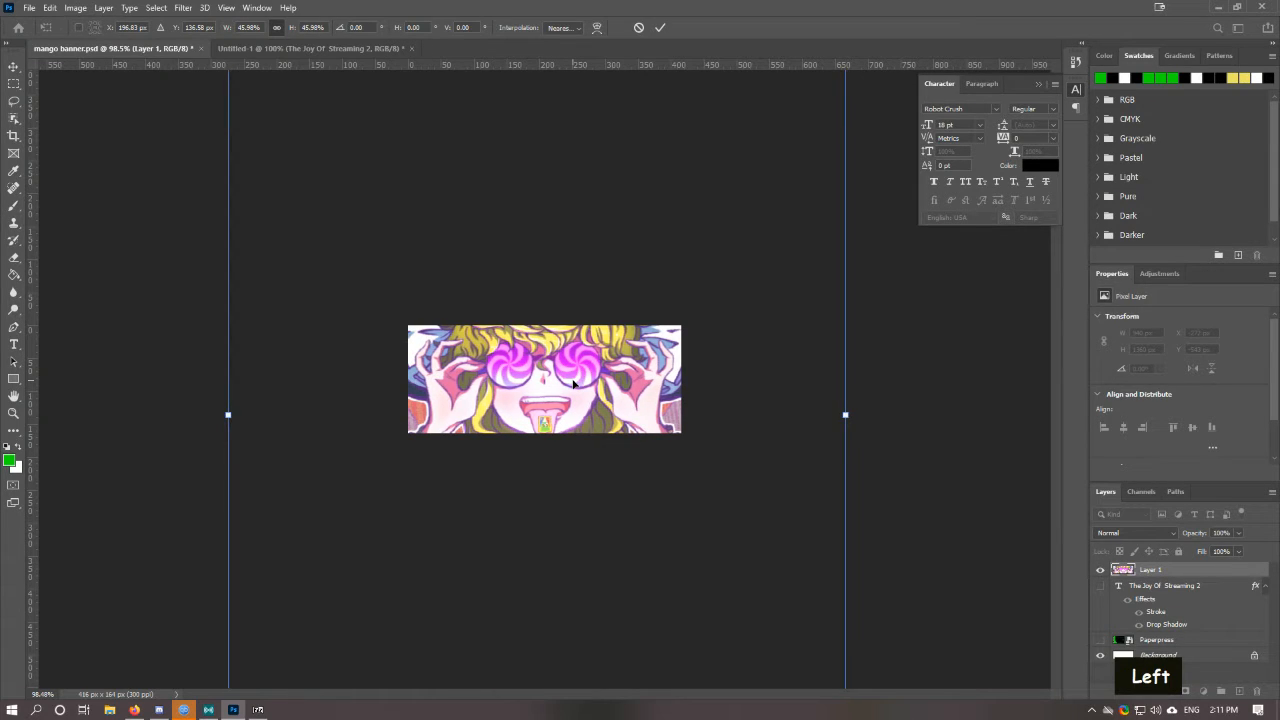
left_click(14, 66)
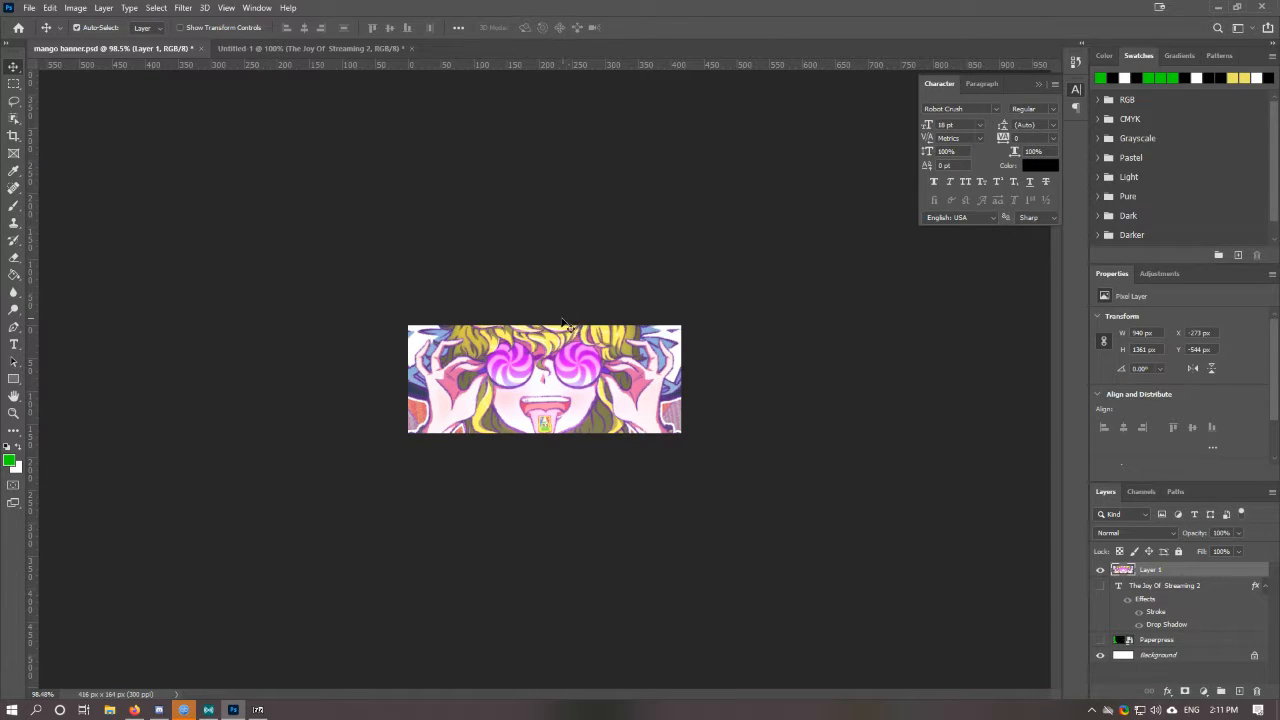
Step: In the Untitled-1 document, shift the title text right to an X position of about 23 px and check its Drop Shadow and Stroke effects
left_click(305, 48)
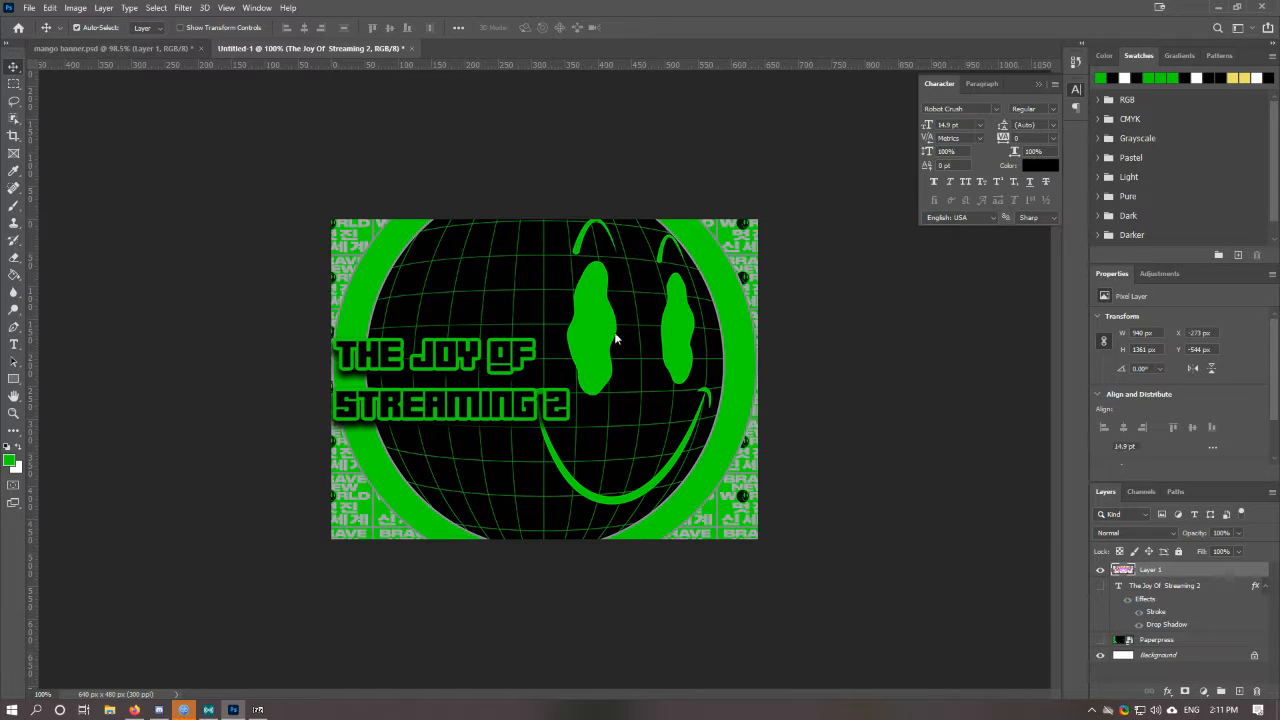
key("Delete")
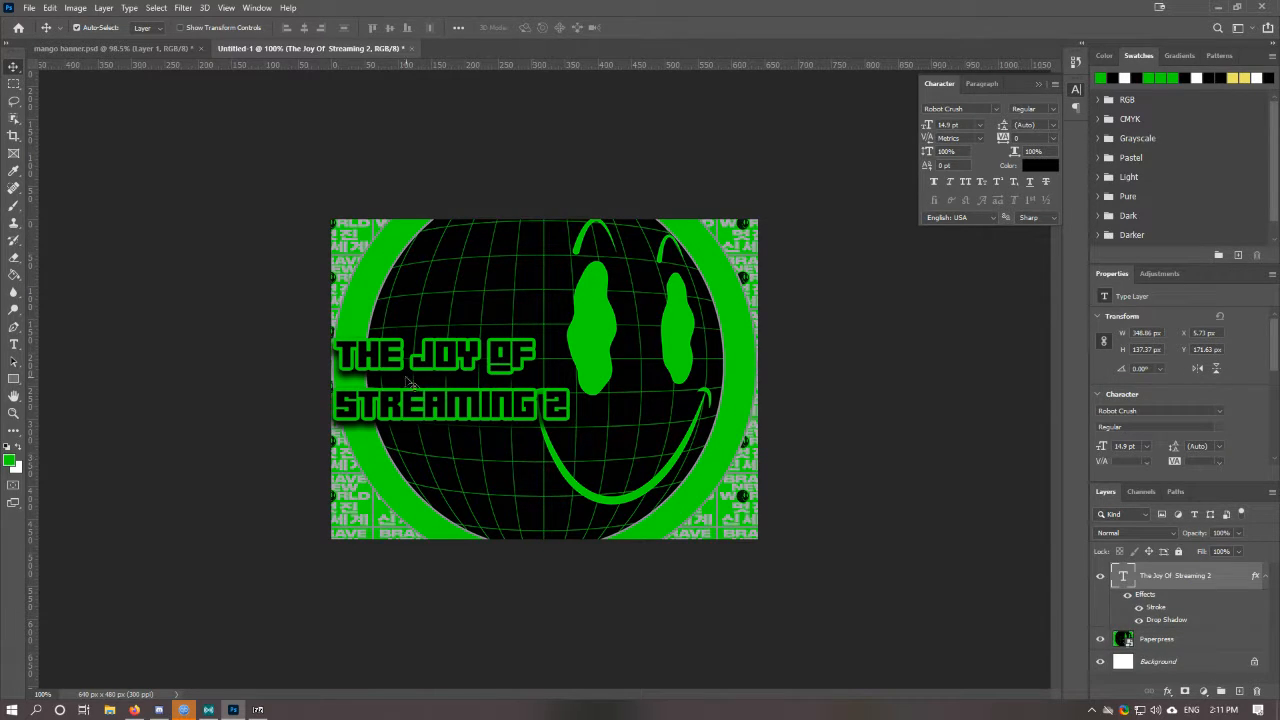
mouse_move(379, 356)
left_mouse_down()
mouse_move(400, 357)
mouse_move(380, 357)
left_mouse_up()
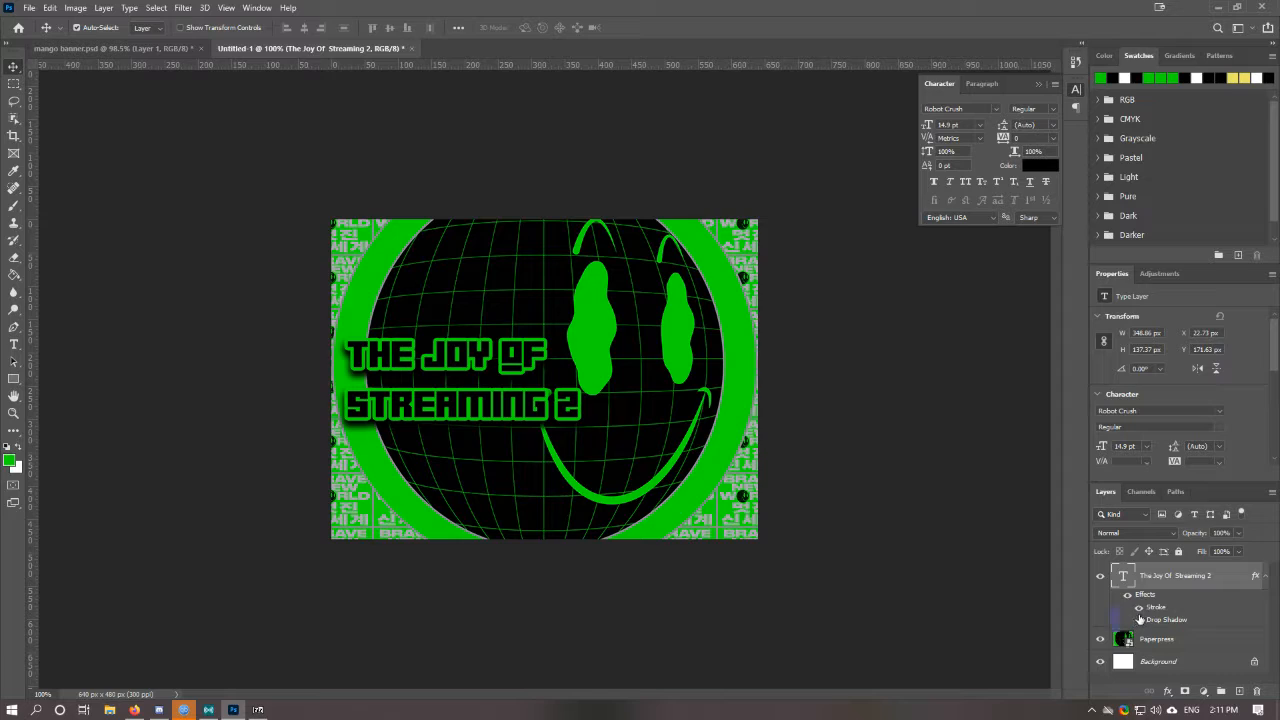
left_click(1139, 619)
left_click(1138, 607)
left_click(1138, 608)
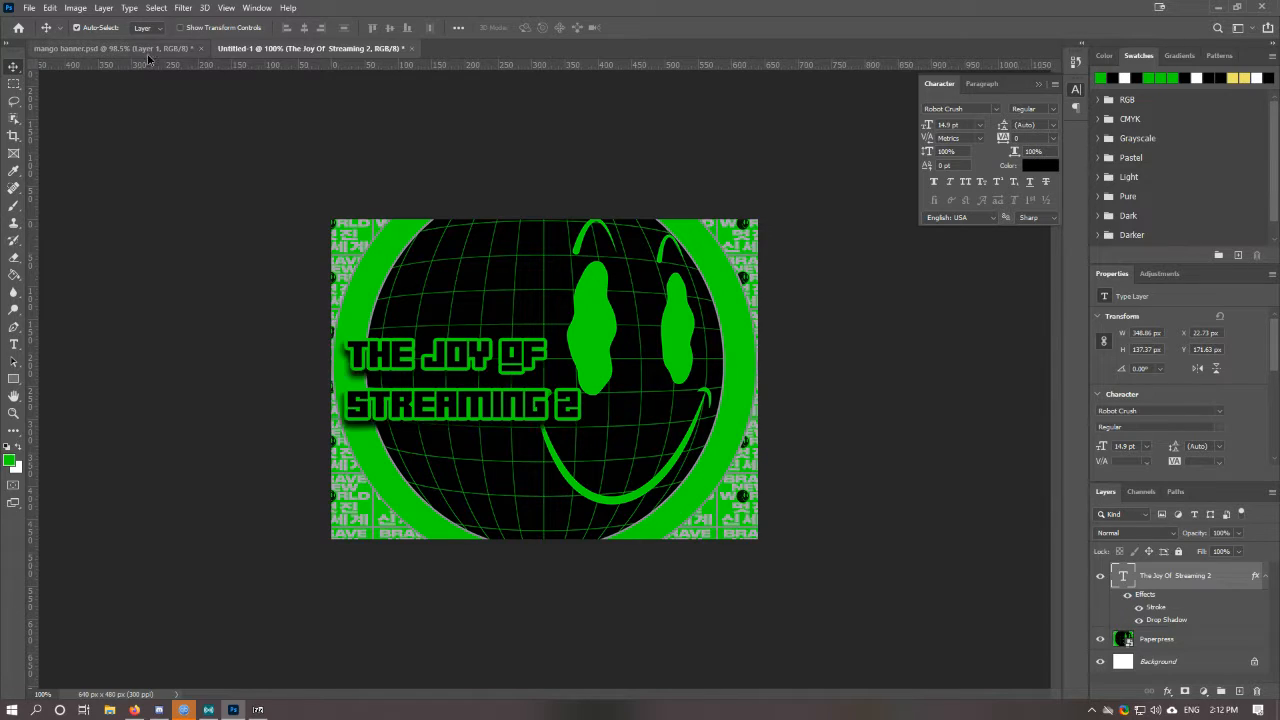
Step: In mango banner.psd, scale the illustration to about 77% and position it at about 193 px horizontally and 141 px vertically
left_click(110, 48)
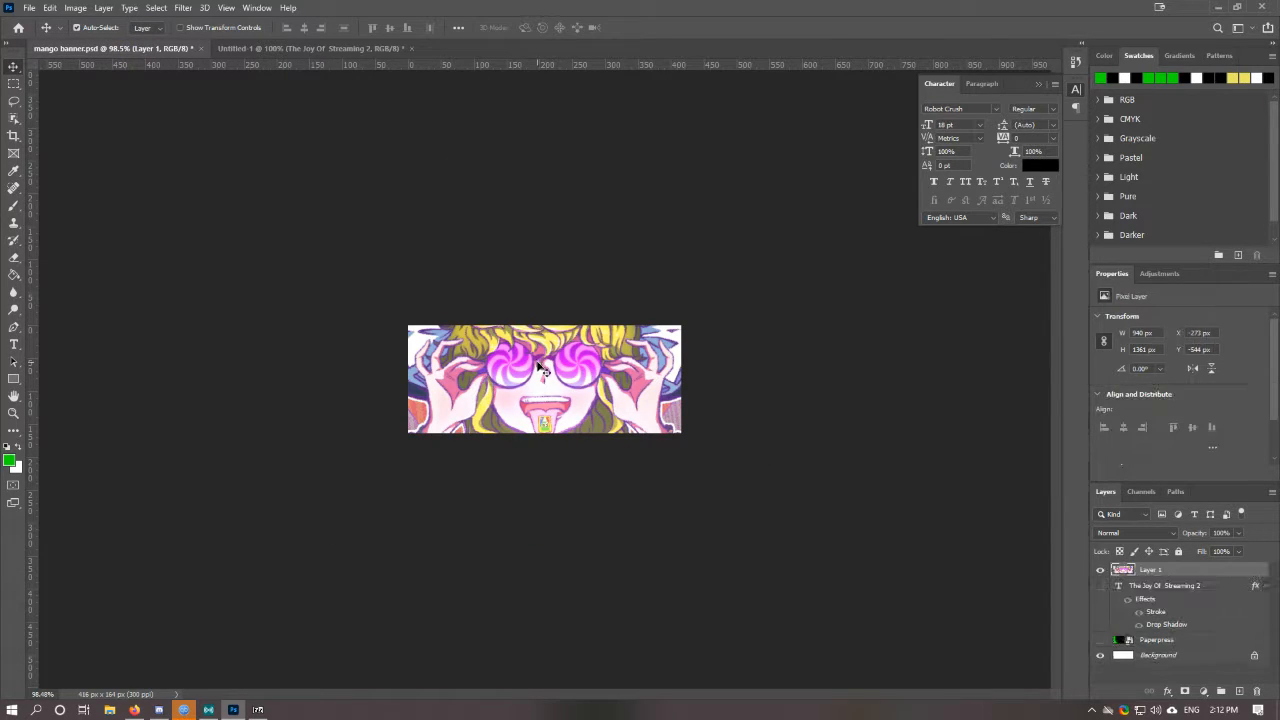
key("ctrl+t")
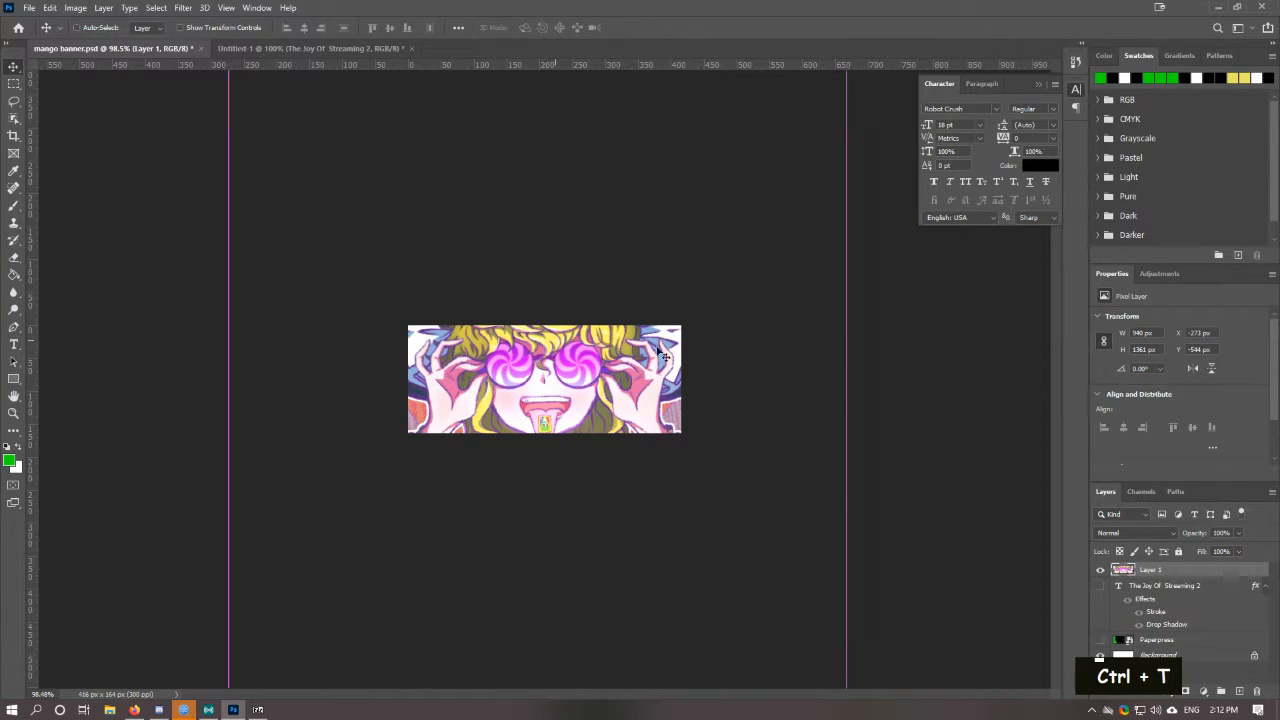
left_click_drag(846, 414, 700, 417)
left_click_drag(594, 395, 636, 395)
key("Right")
key("Right")
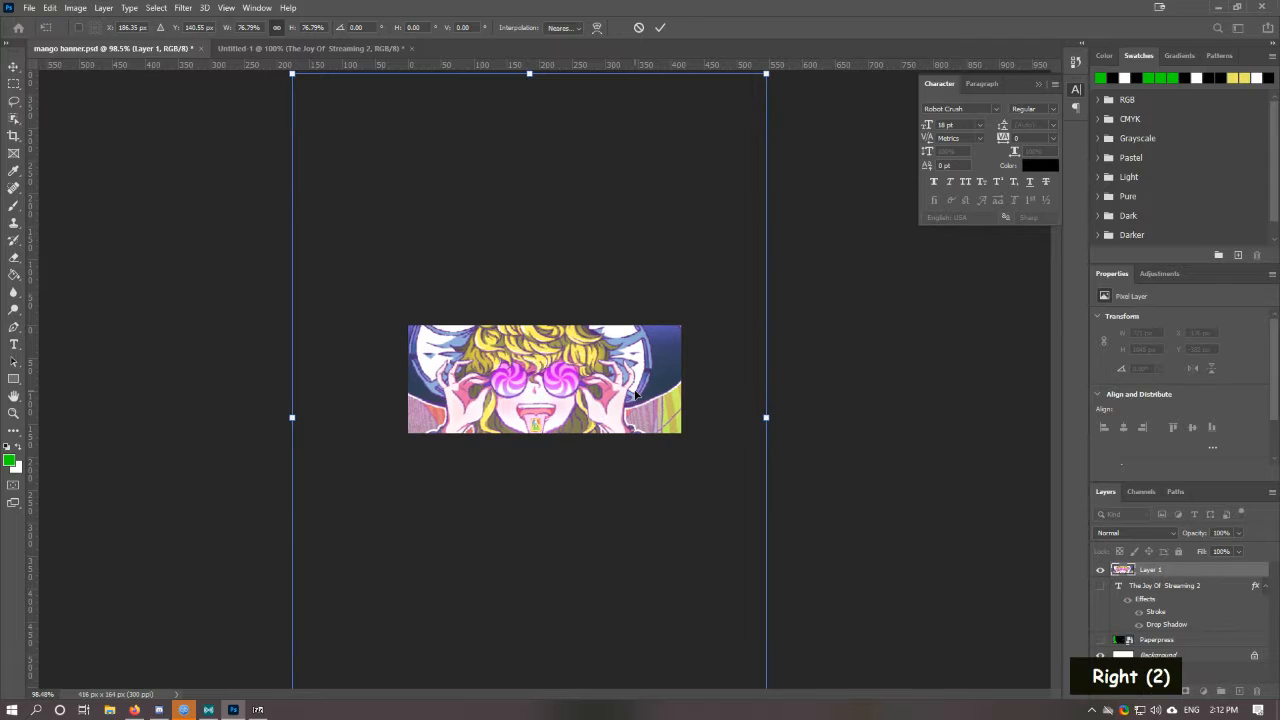
key("Right")
key("Right")
key("Right")
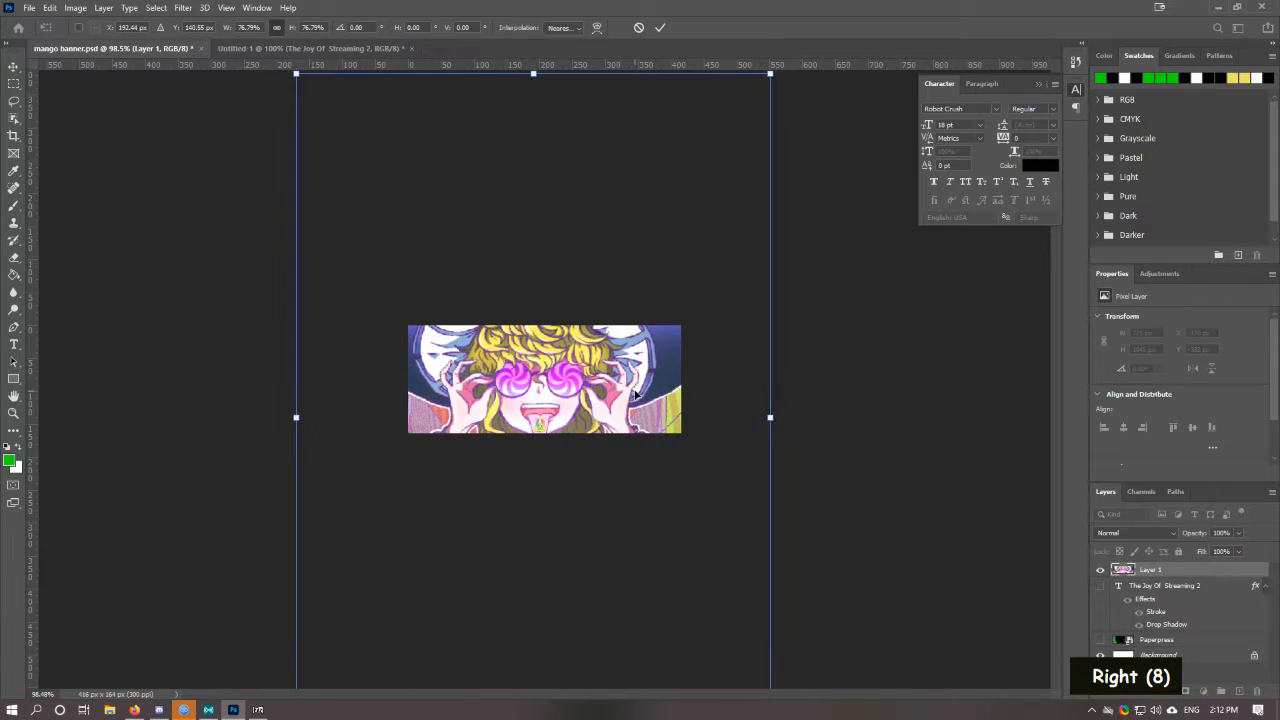
key("Right")
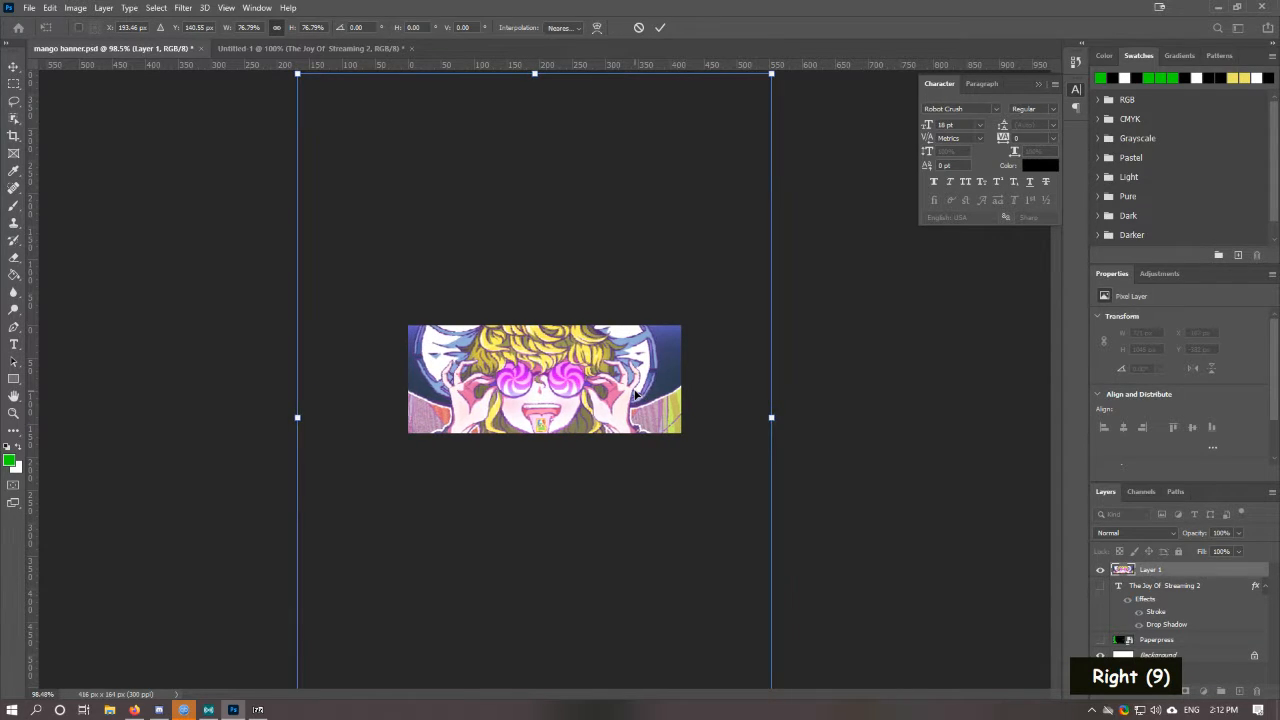
left_click(15, 68)
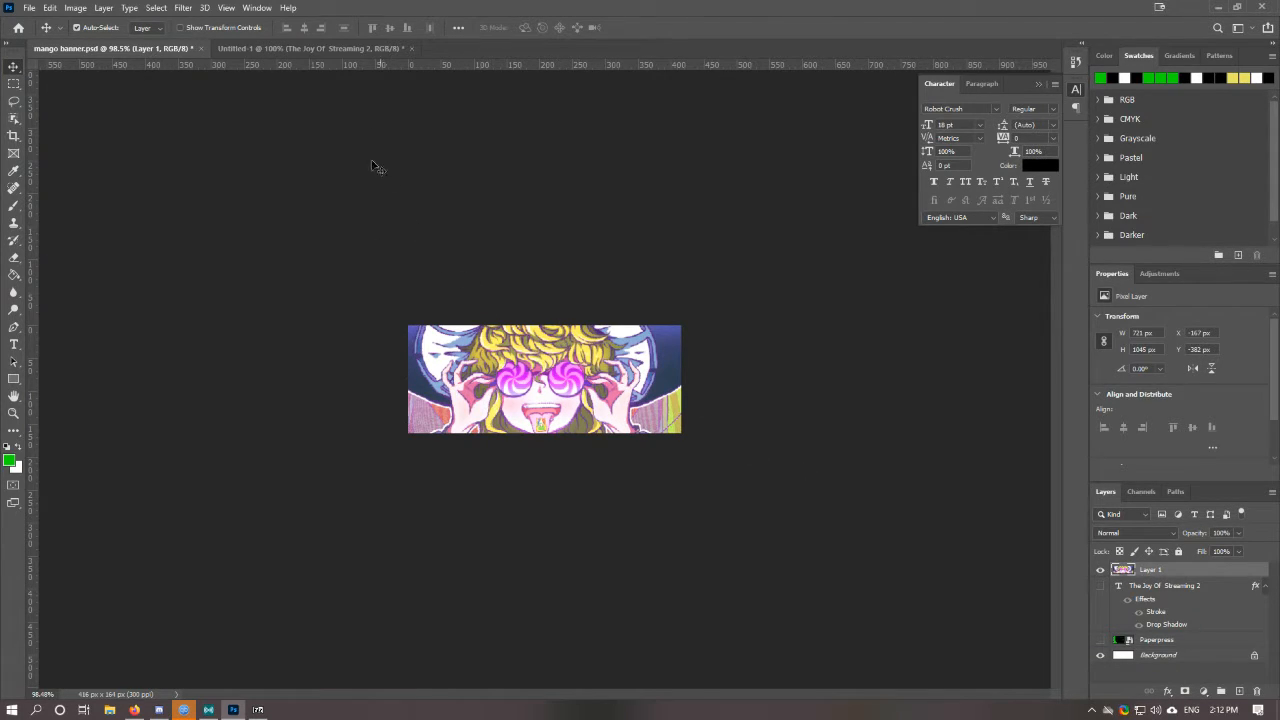
Step: Place the The Joy Of Streaming 2 text layer above the illustration layer, show it briefly over the artwork and hide it again
left_click_drag(1184, 571, 1110, 565)
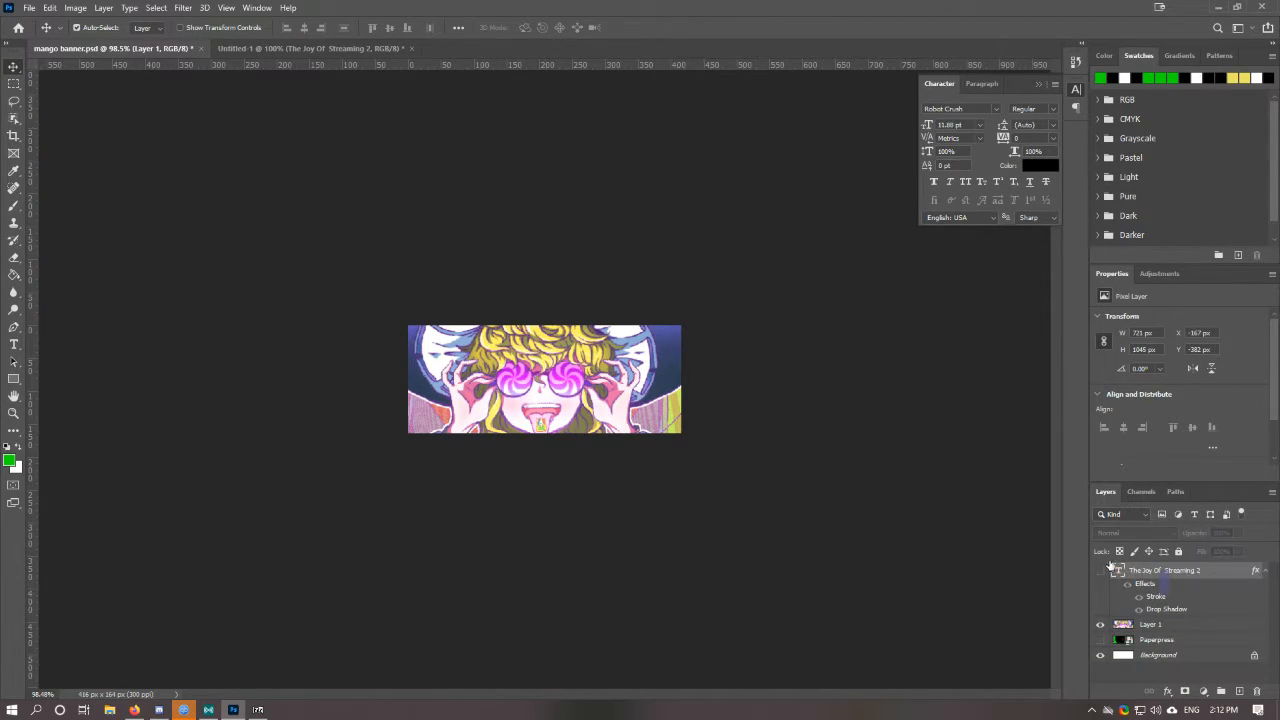
left_click(1101, 571)
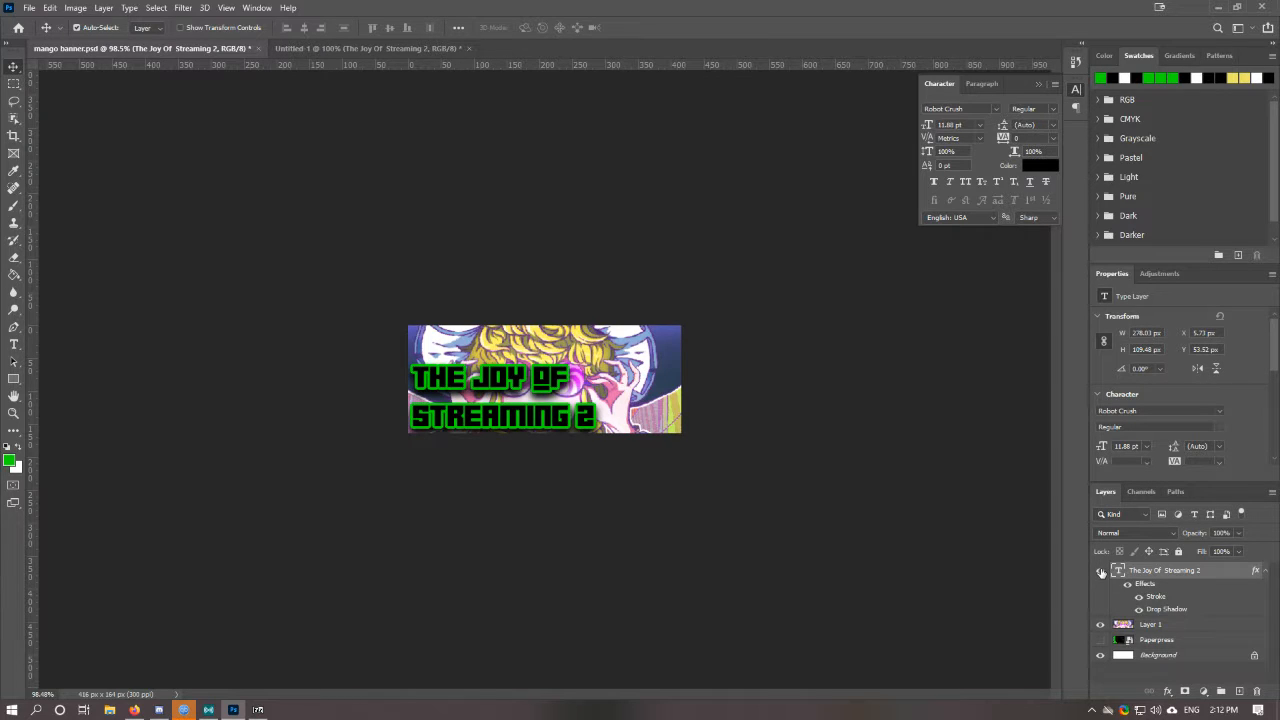
left_click(1101, 571)
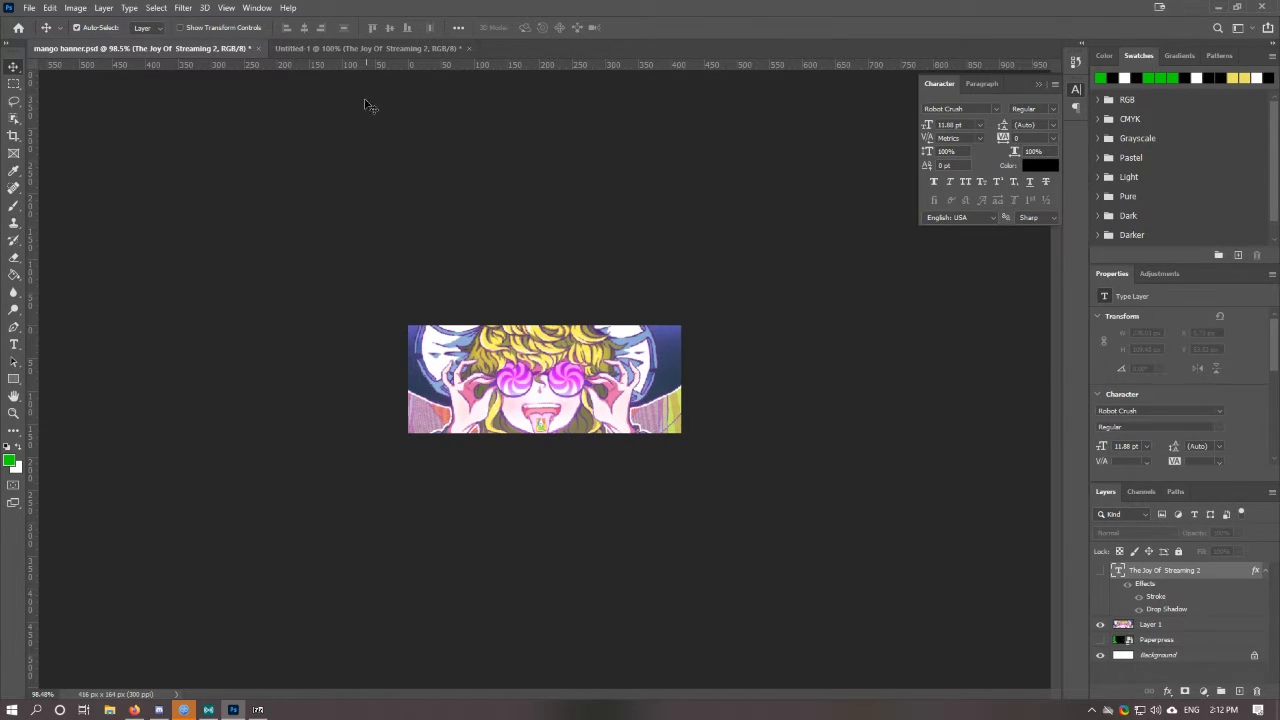
Step: Try moving the Paperpress image upward in Untitled-1, undo the move and return to mango banner.psd
left_click(300, 48)
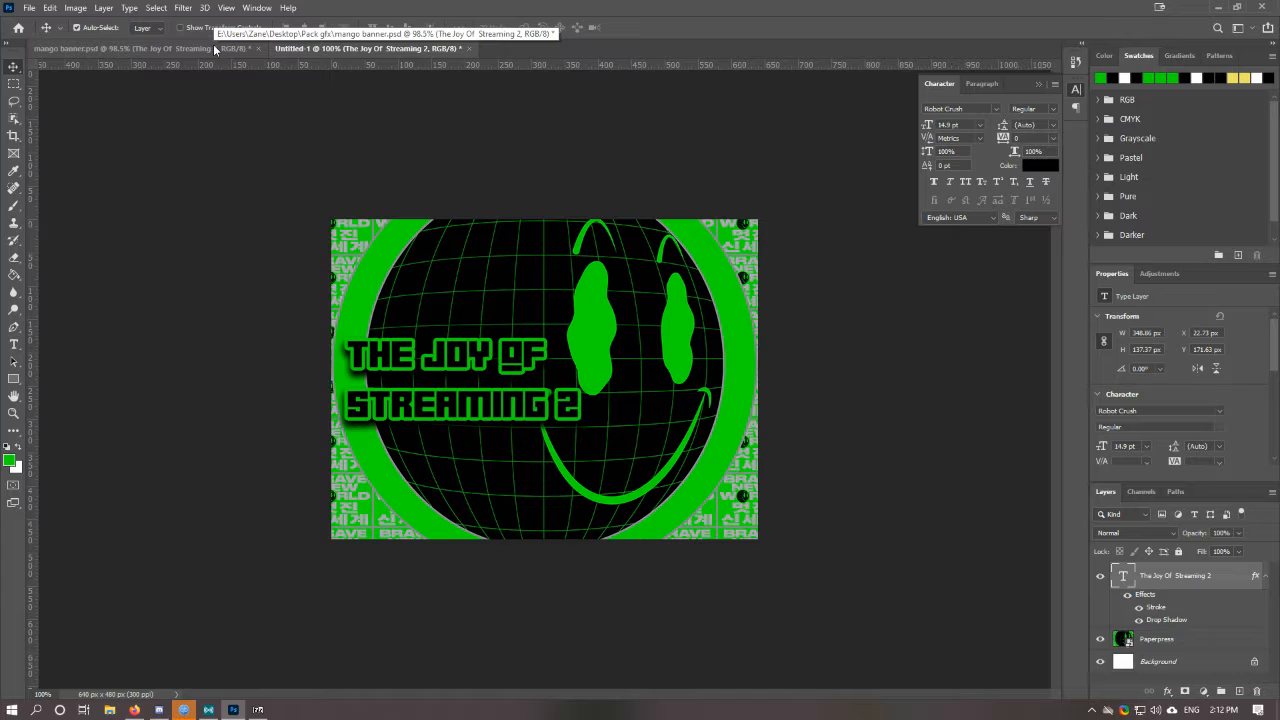
left_click(1150, 641)
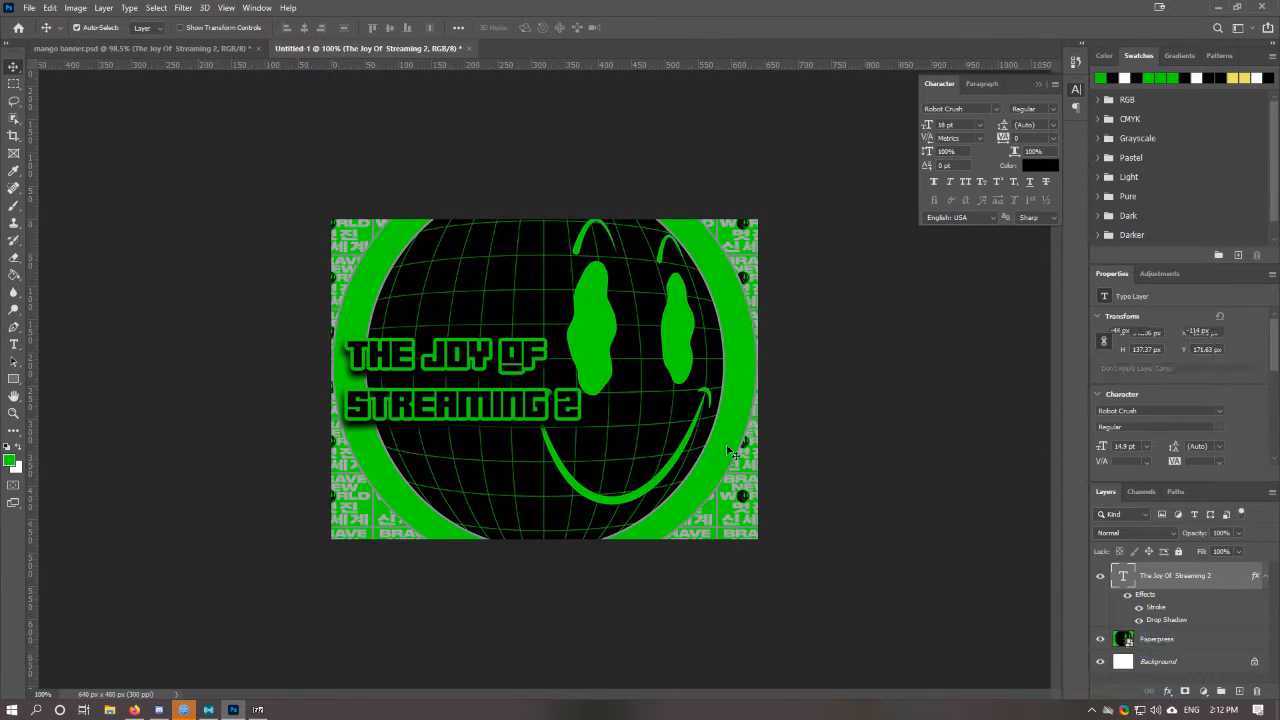
left_click_drag(646, 462, 652, 348)
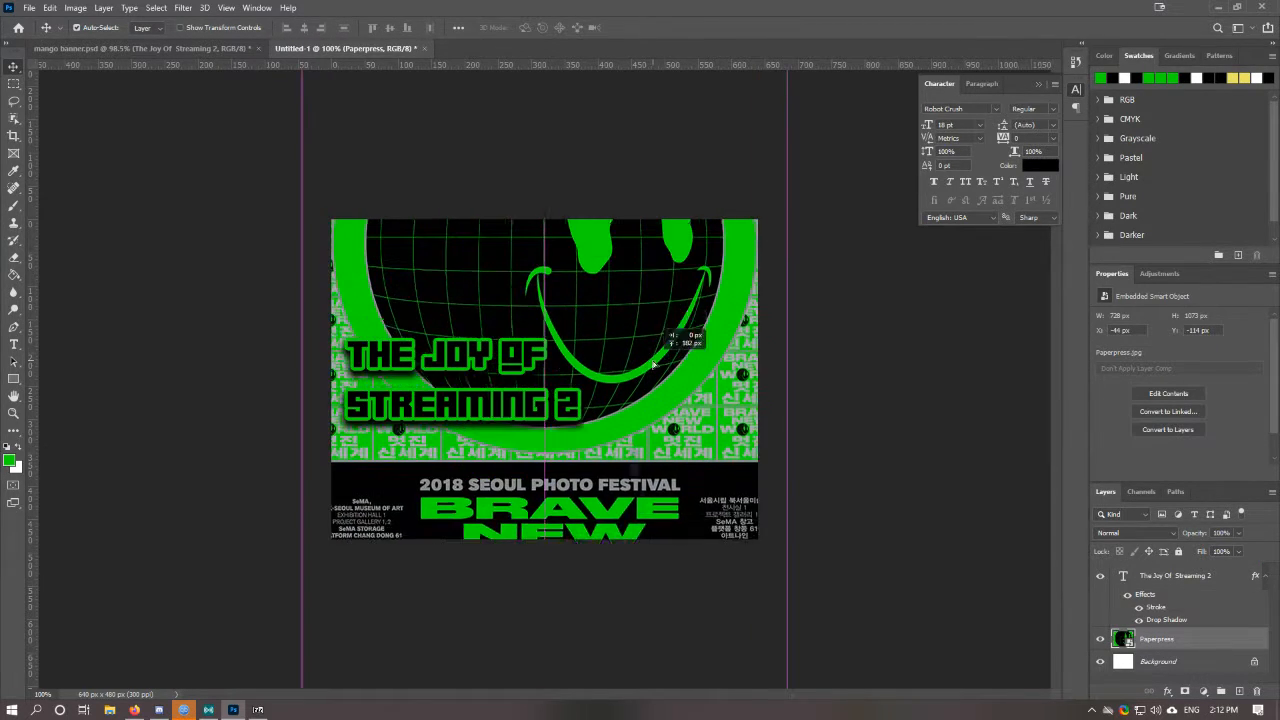
key("ctrl+z")
left_click(156, 49)
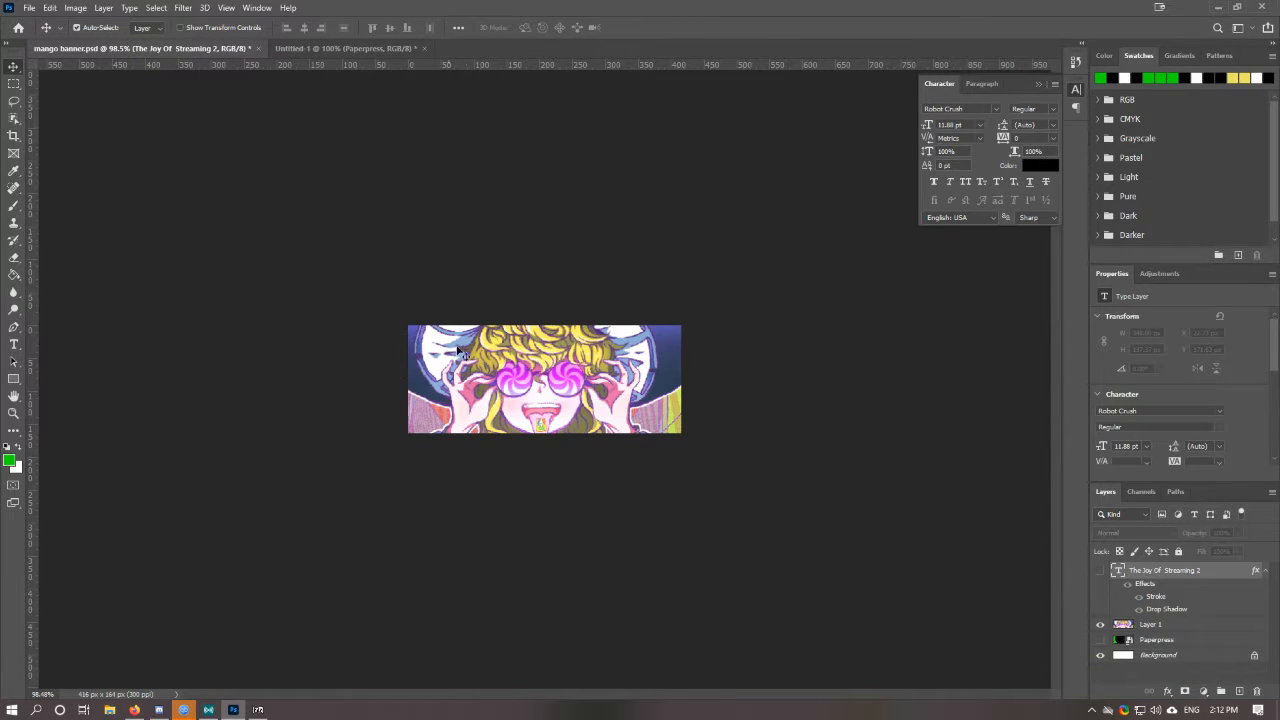
Step: Switch to the DaFont page in Firefox and open the Groovy category under Fancy fonts
key("alt+Tab")
left_click(365, 11)
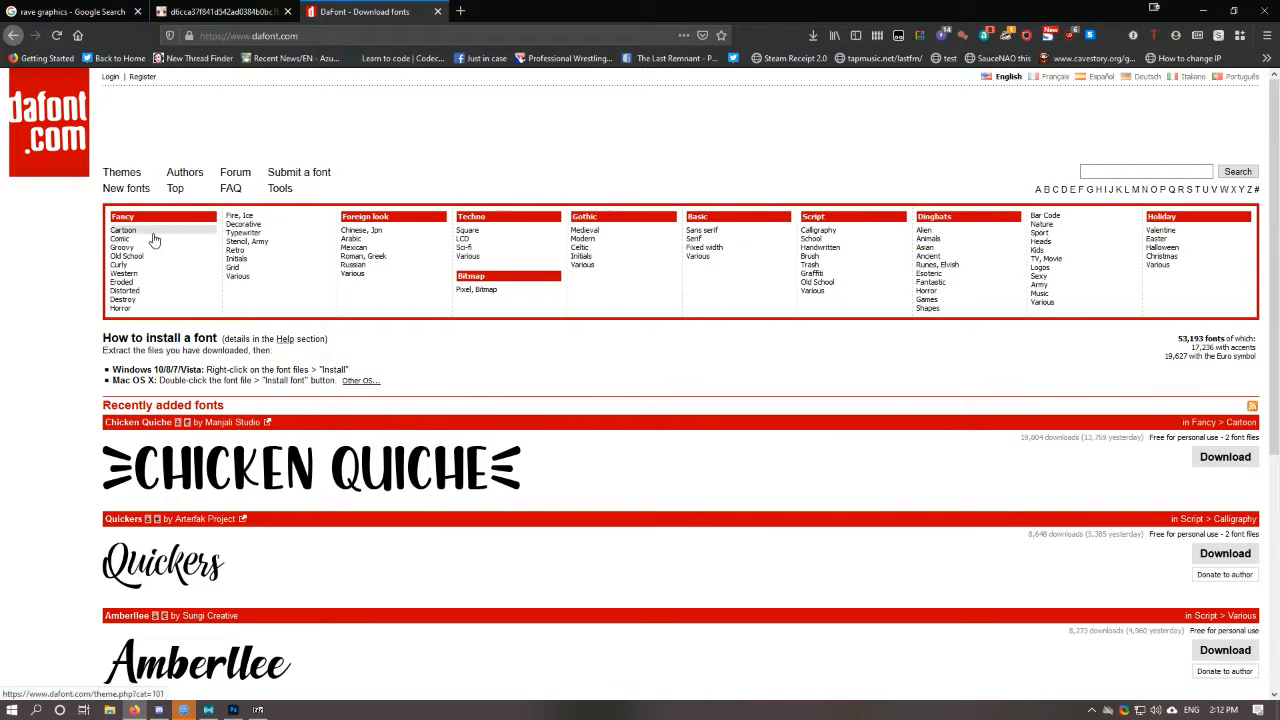
left_click(122, 247)
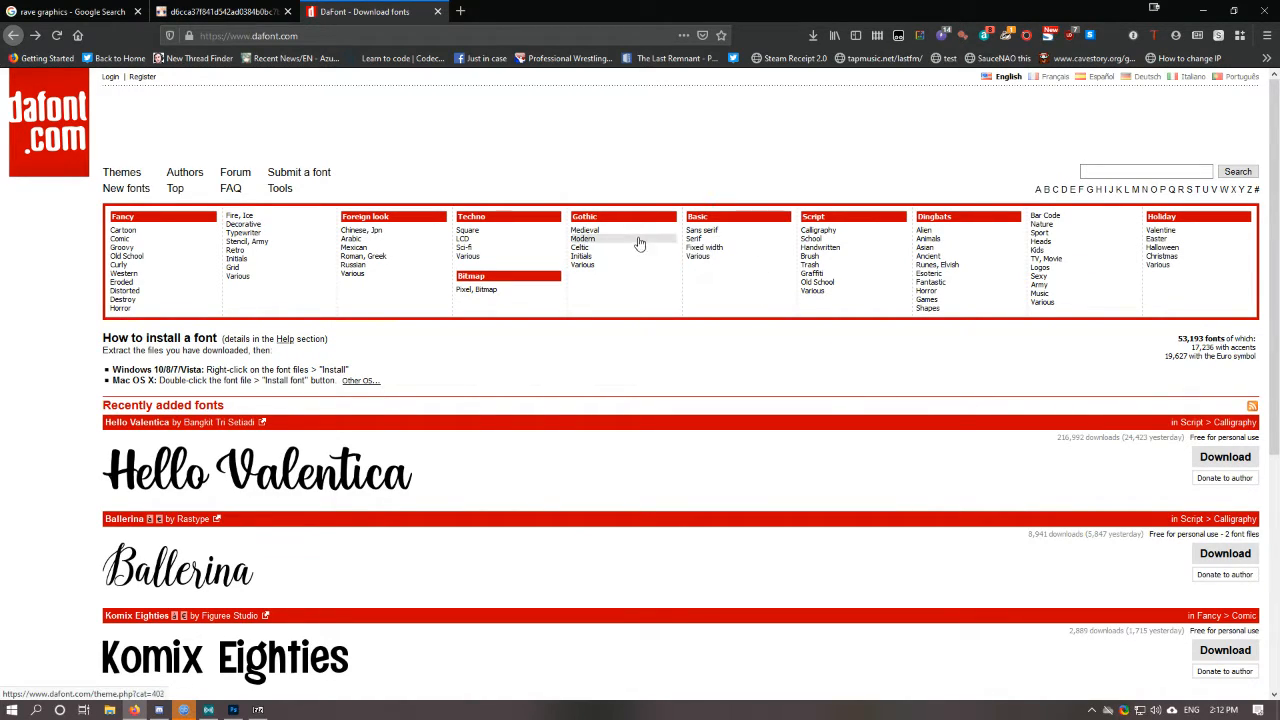
left_click(127, 247)
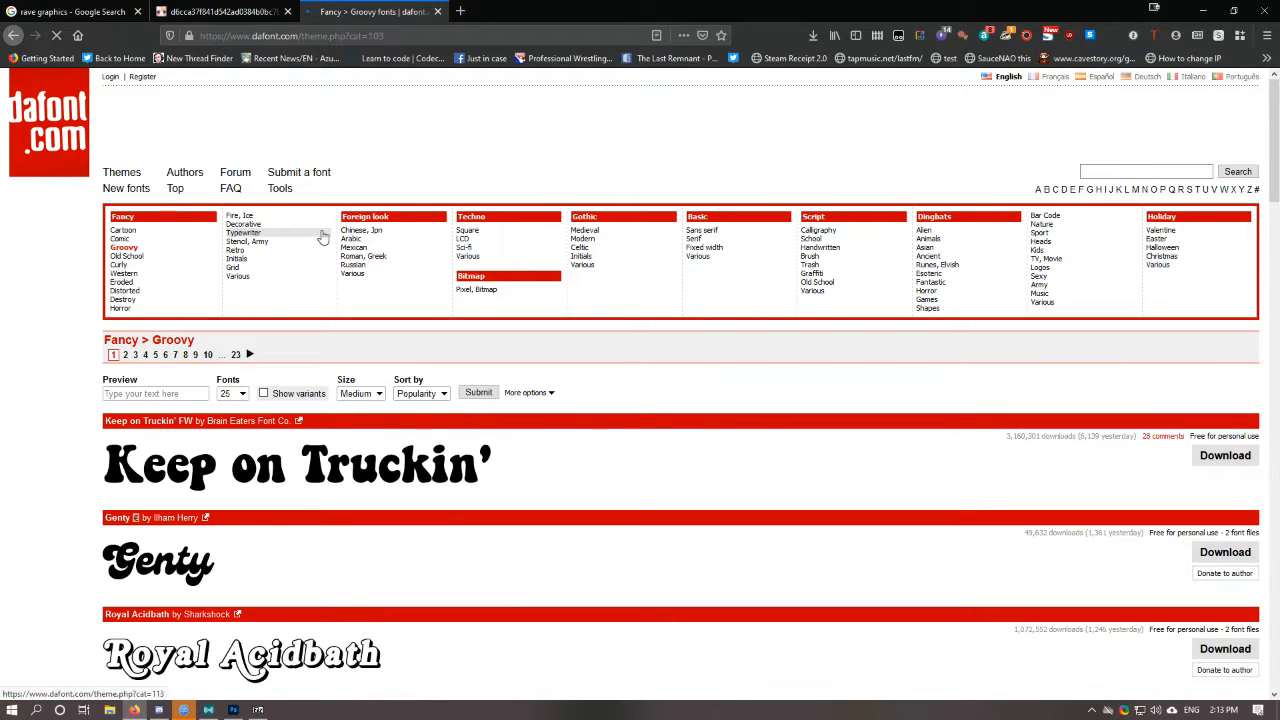
Step: Preview the Groovy fonts with the sample text "The Joy Of Streaming 2"
scroll(322, 236, "down", 3)
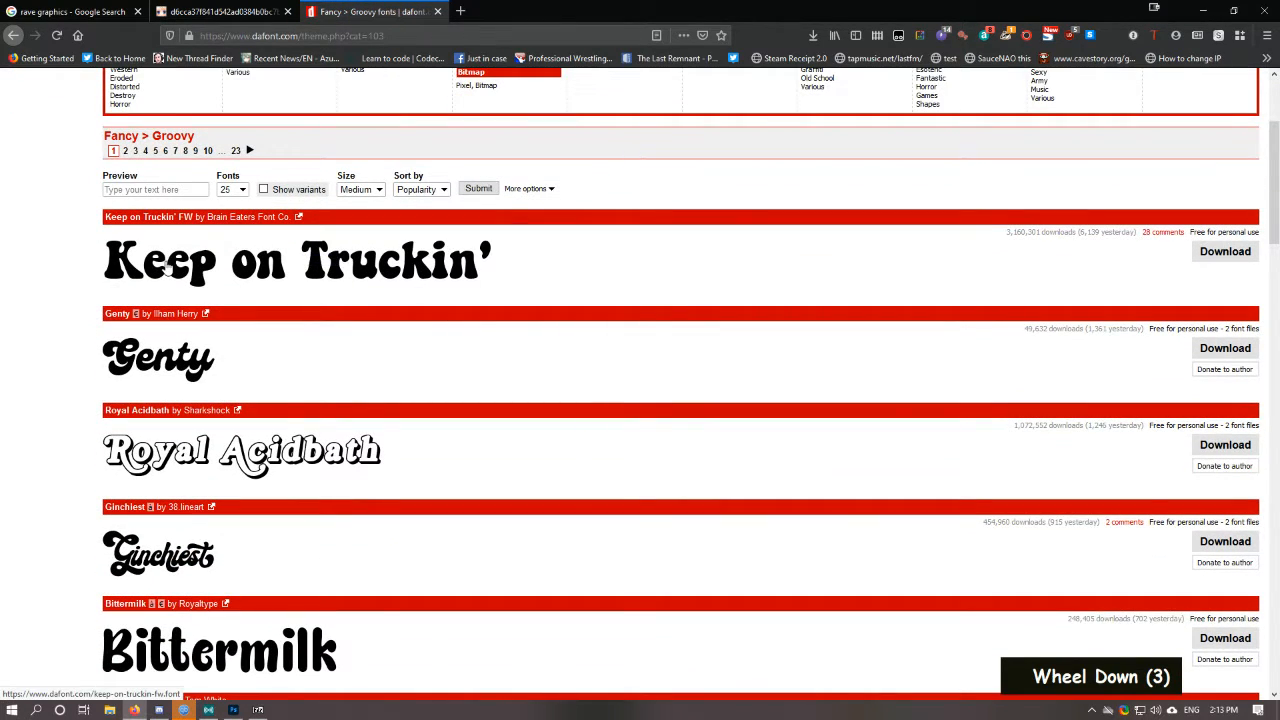
double_click(168, 189)
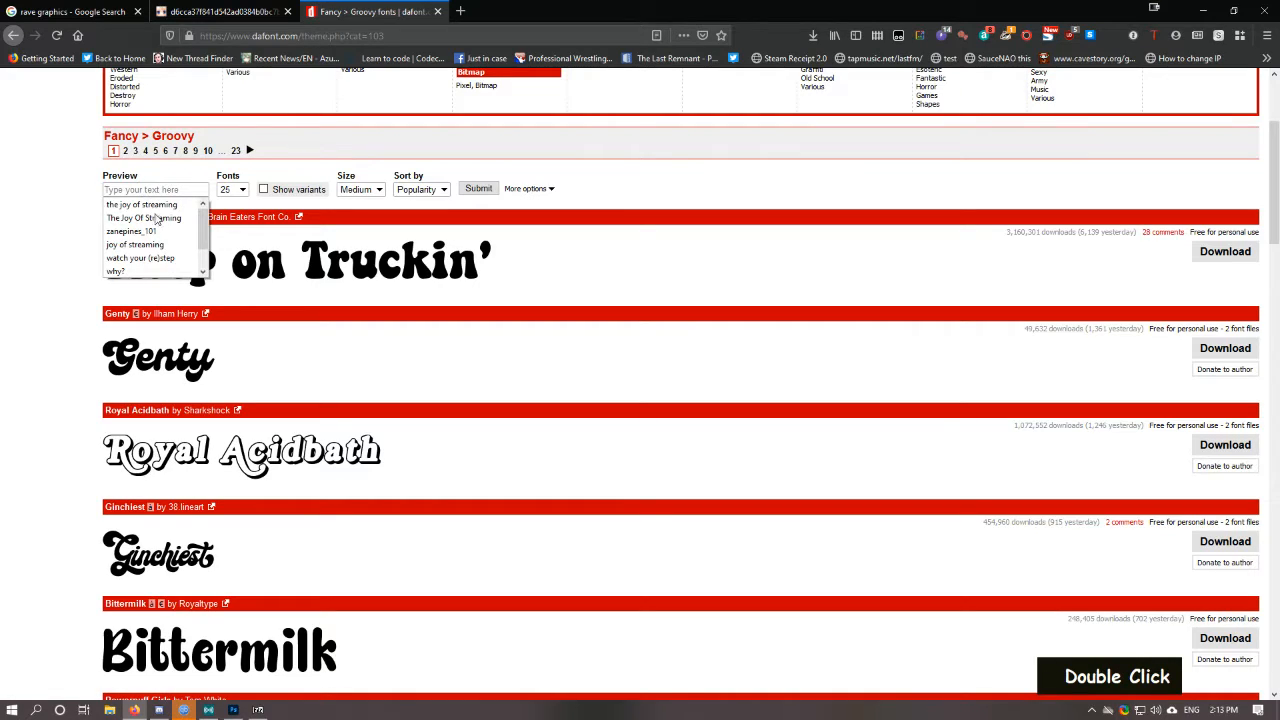
scroll(158, 230, "down", 6)
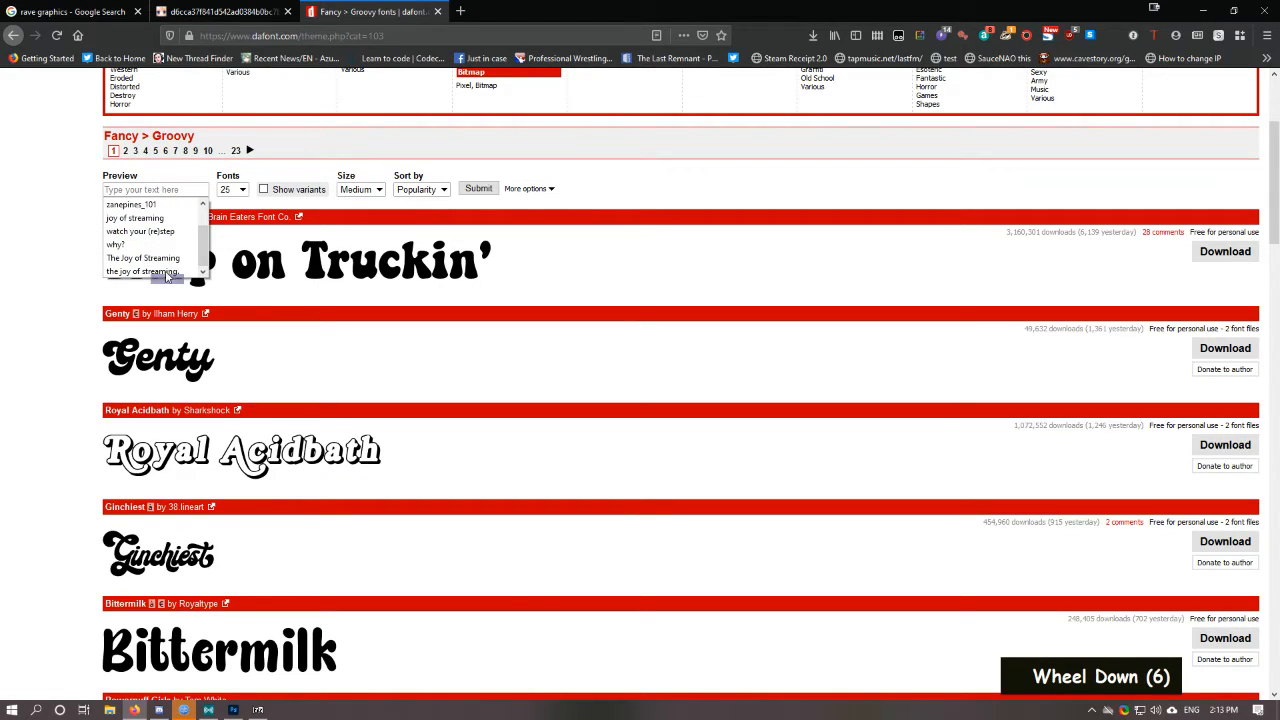
scroll(162, 237, "up", 6)
left_click(140, 213)
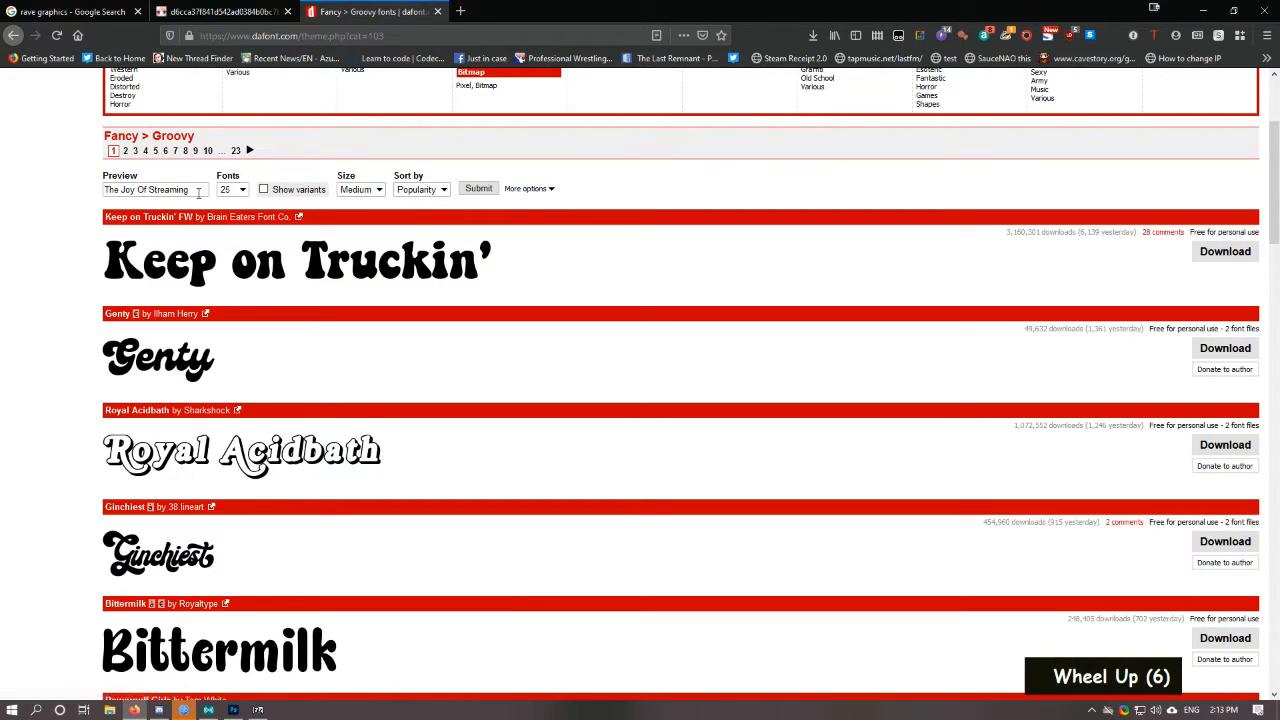
type("2")
key("Return")
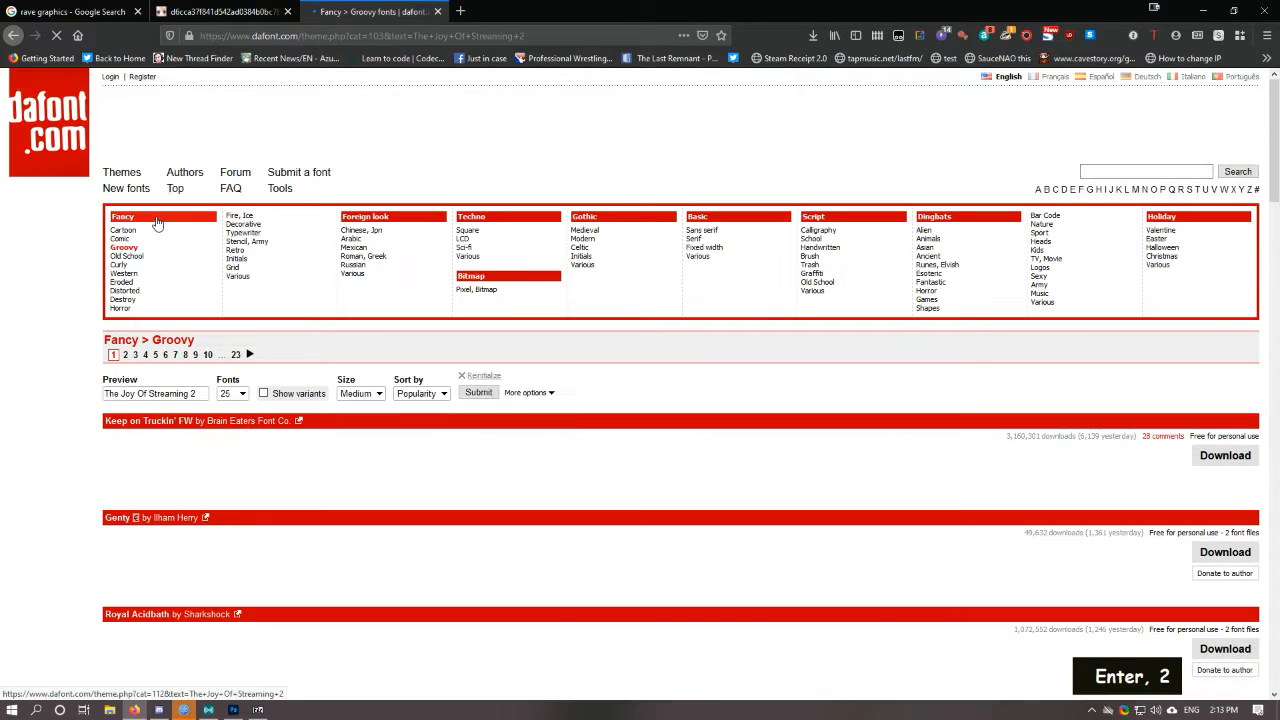
Step: Examine the Groovy font previews of the title text, comparing their lettering styles across the first results page
scroll(455, 355, "down", 2)
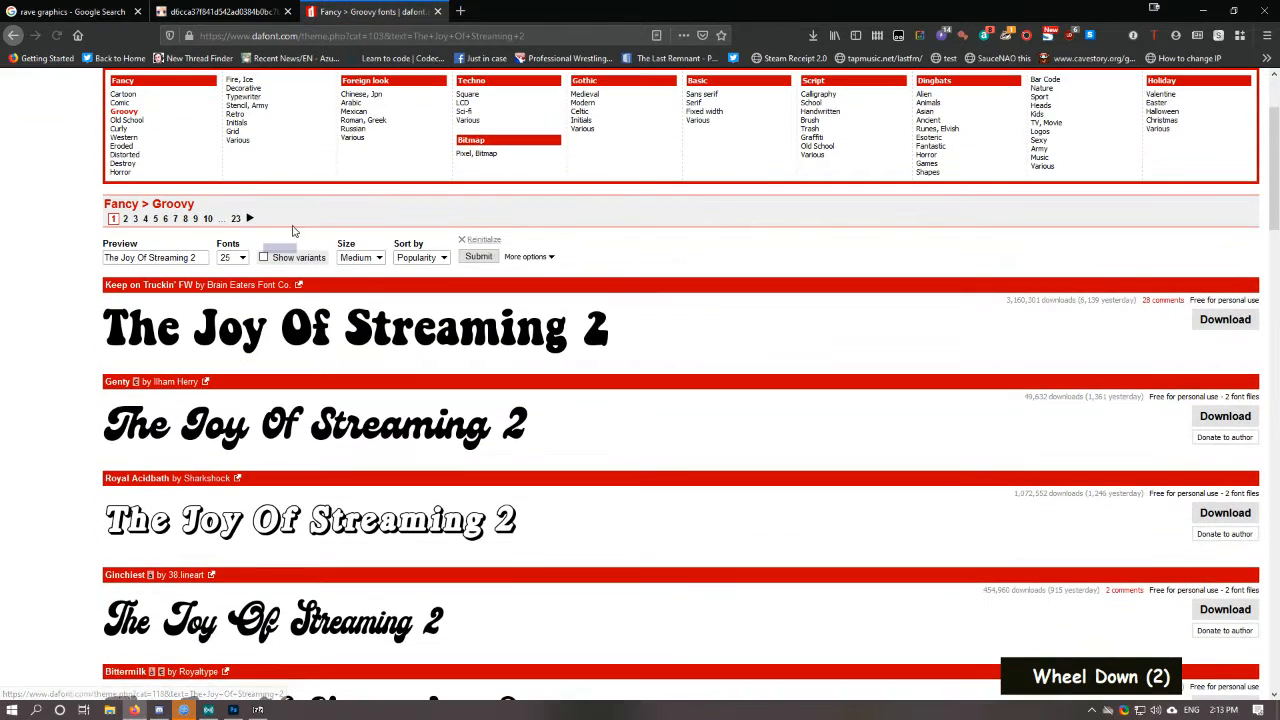
scroll(455, 355, "down", 8)
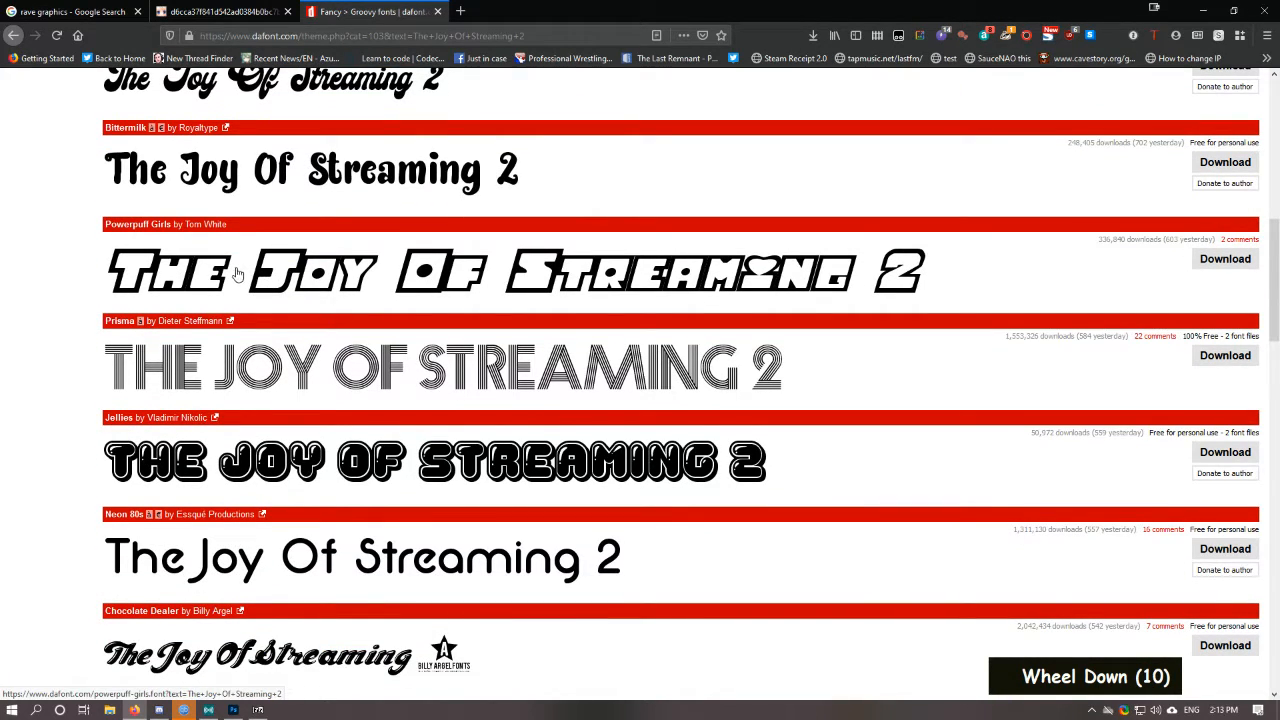
scroll(340, 283, "down", 6)
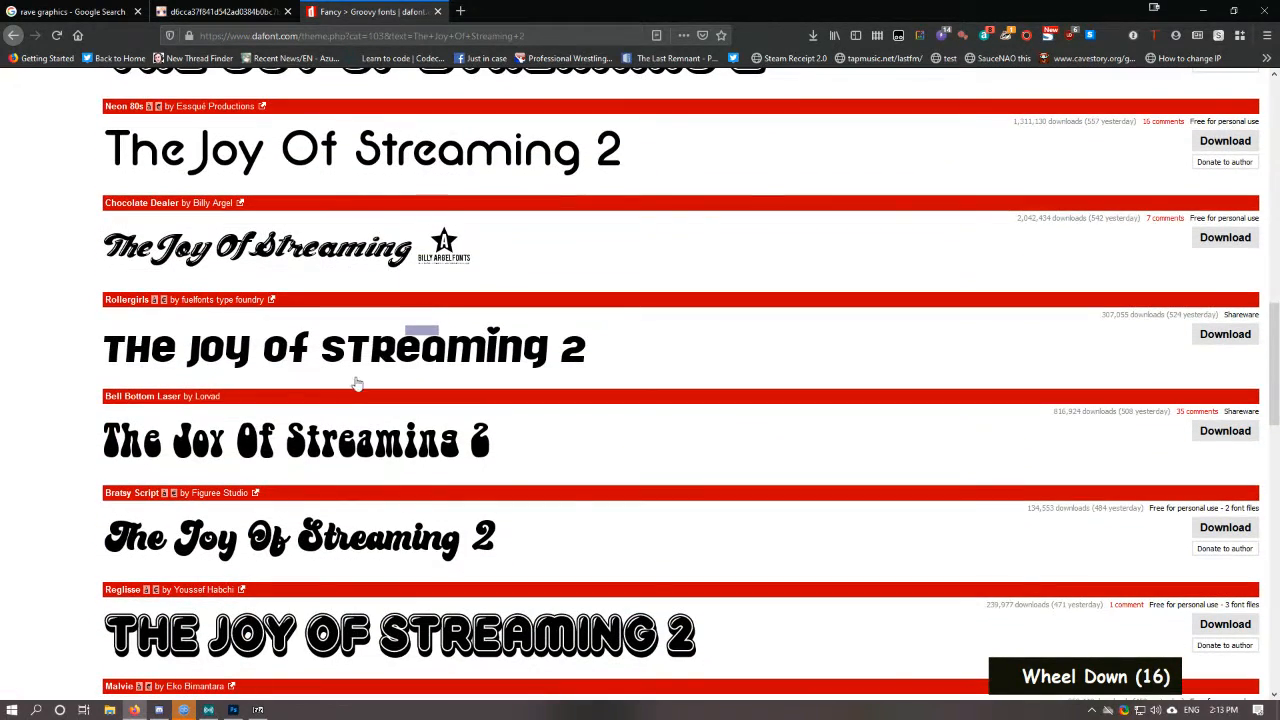
scroll(268, 302, "down", 5)
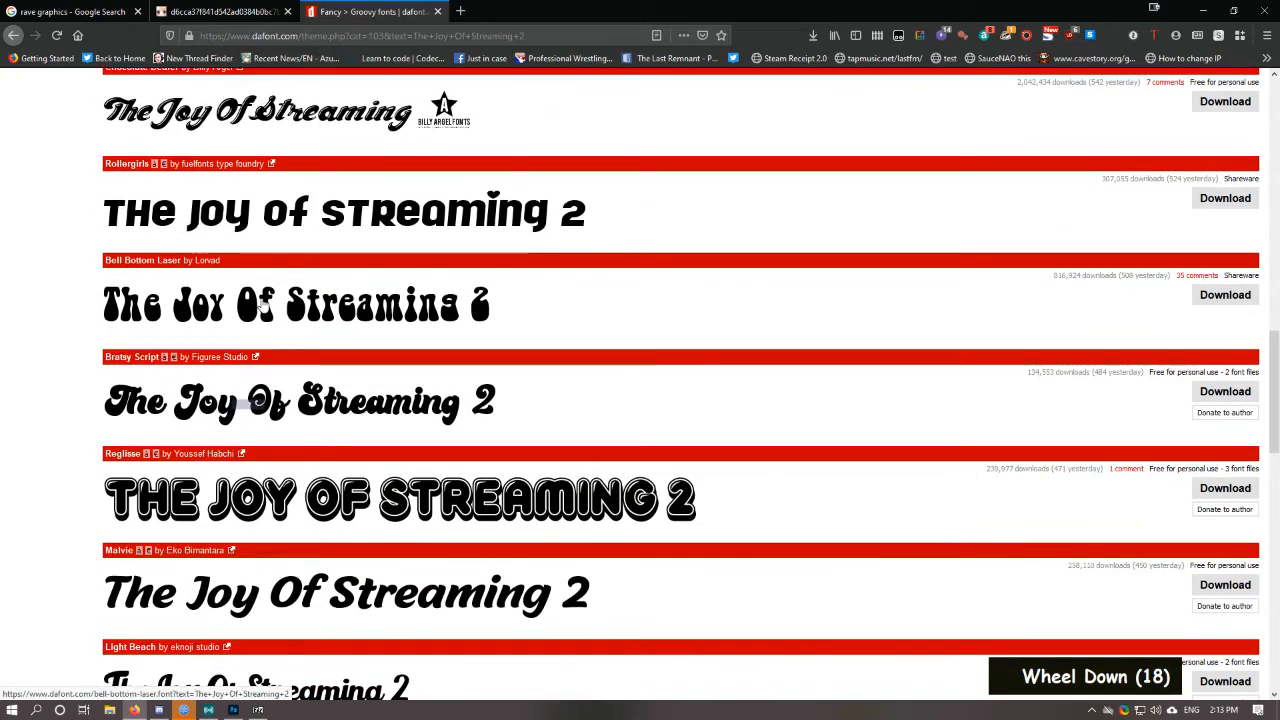
scroll(268, 302, "down", 9)
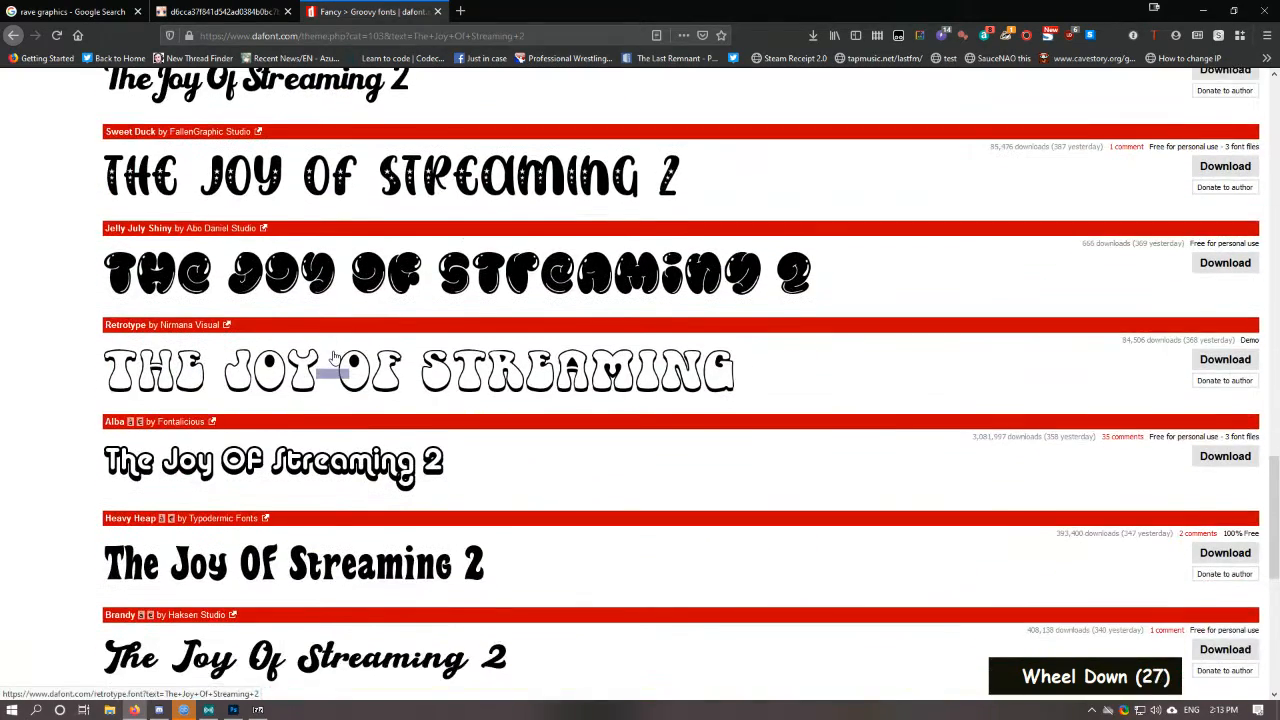
scroll(276, 334, "down", 1)
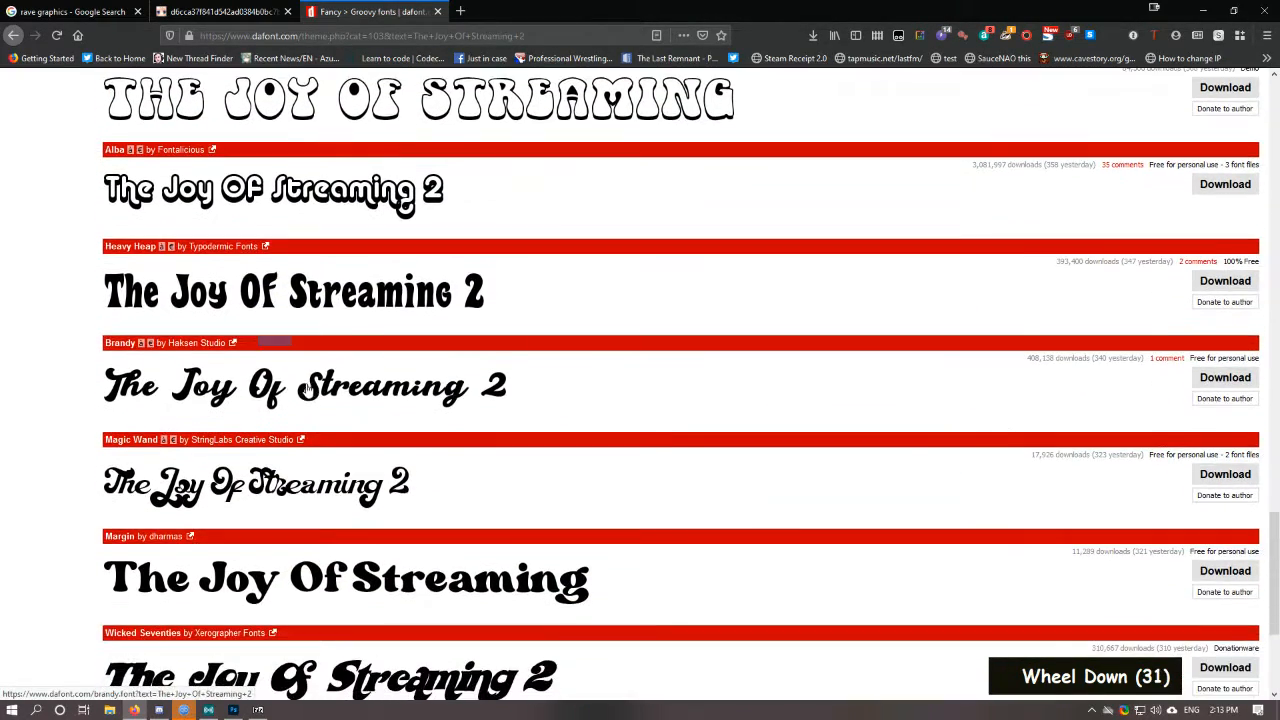
scroll(290, 350, "up", 20)
scroll(305, 370, "up", 3)
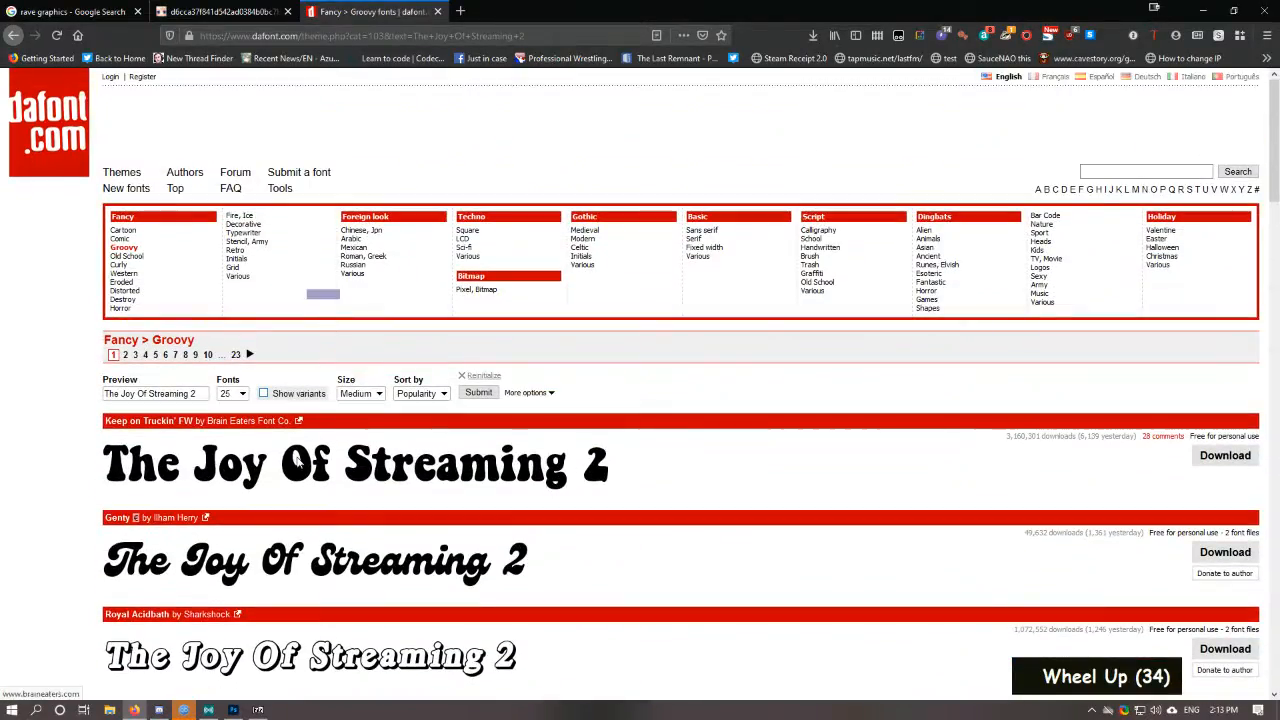
scroll(301, 441, "down", 14)
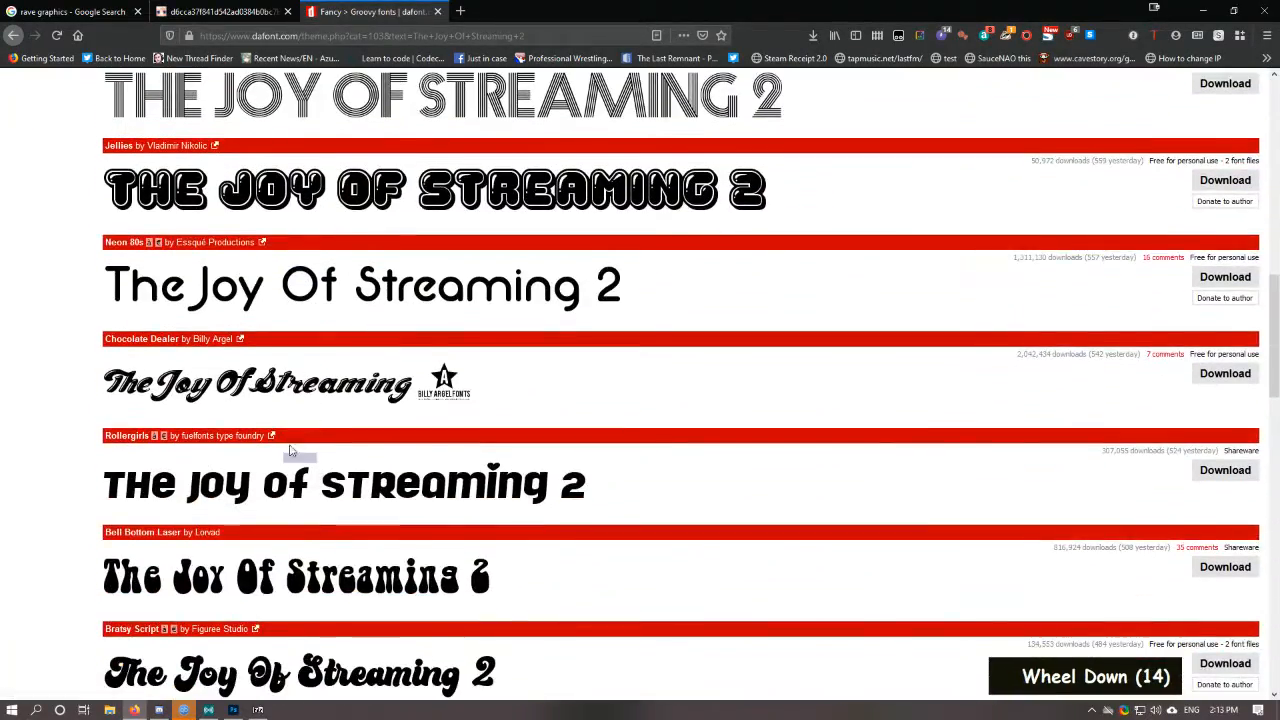
scroll(301, 441, "down", 1)
scroll(350, 393, "up", 1)
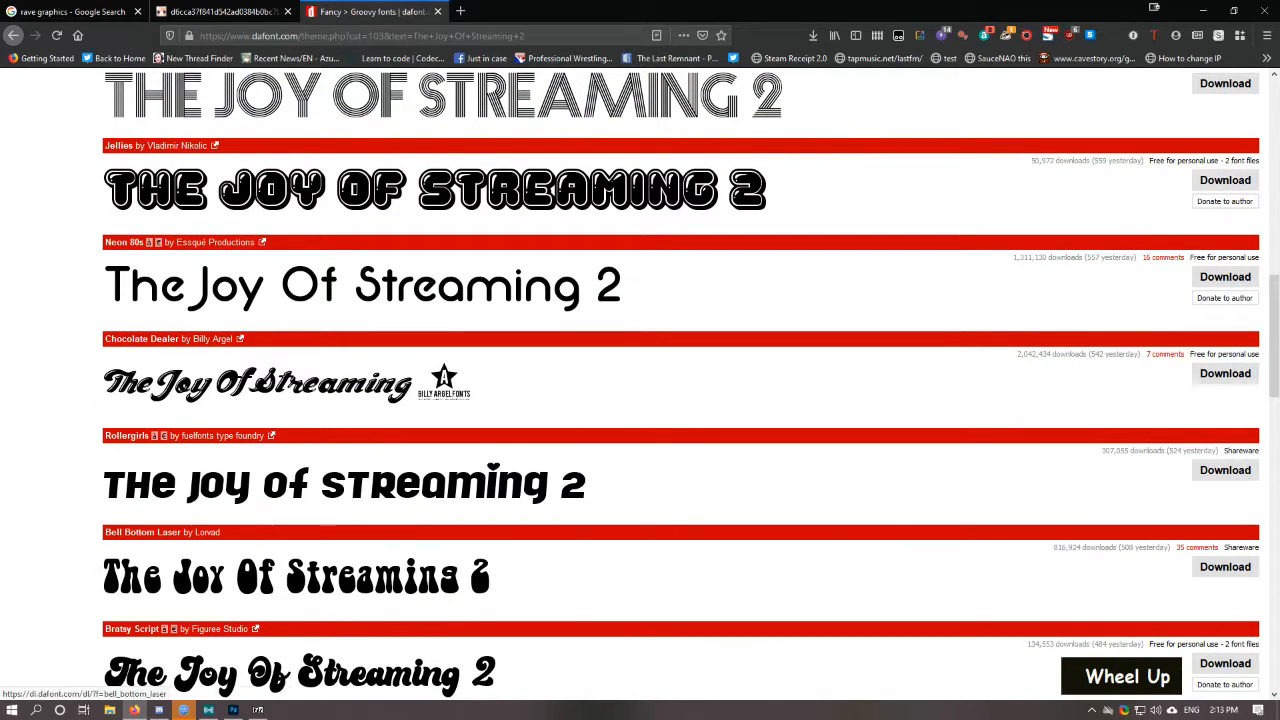
Step: Download the Bell Bottom Laser font and open the bell_bottom_laser.zip archive
left_click(1225, 567)
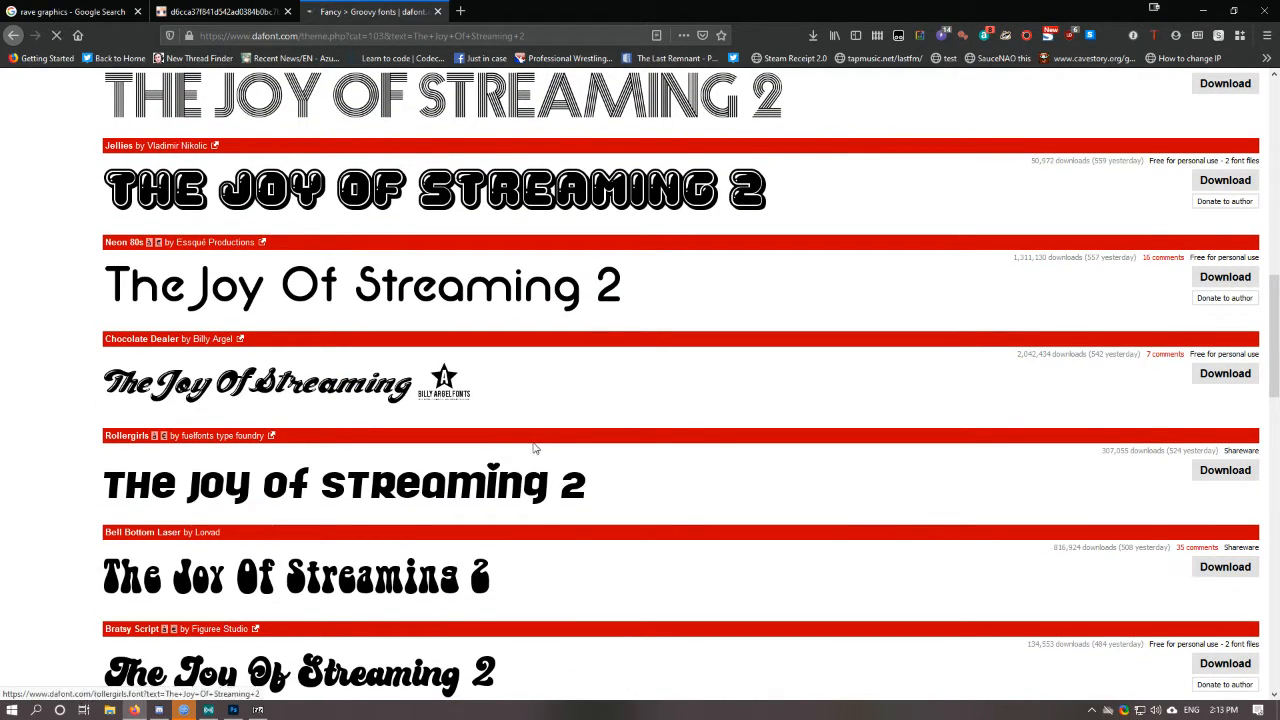
left_click(644, 430)
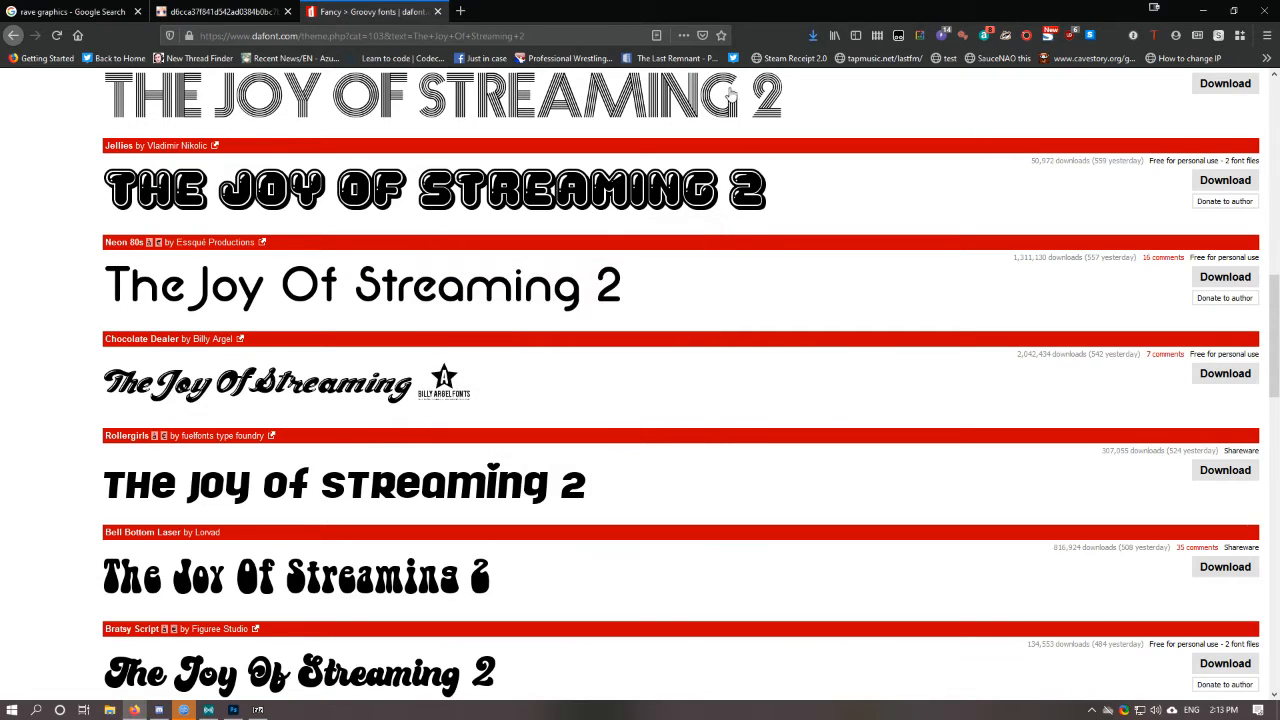
left_click(617, 90)
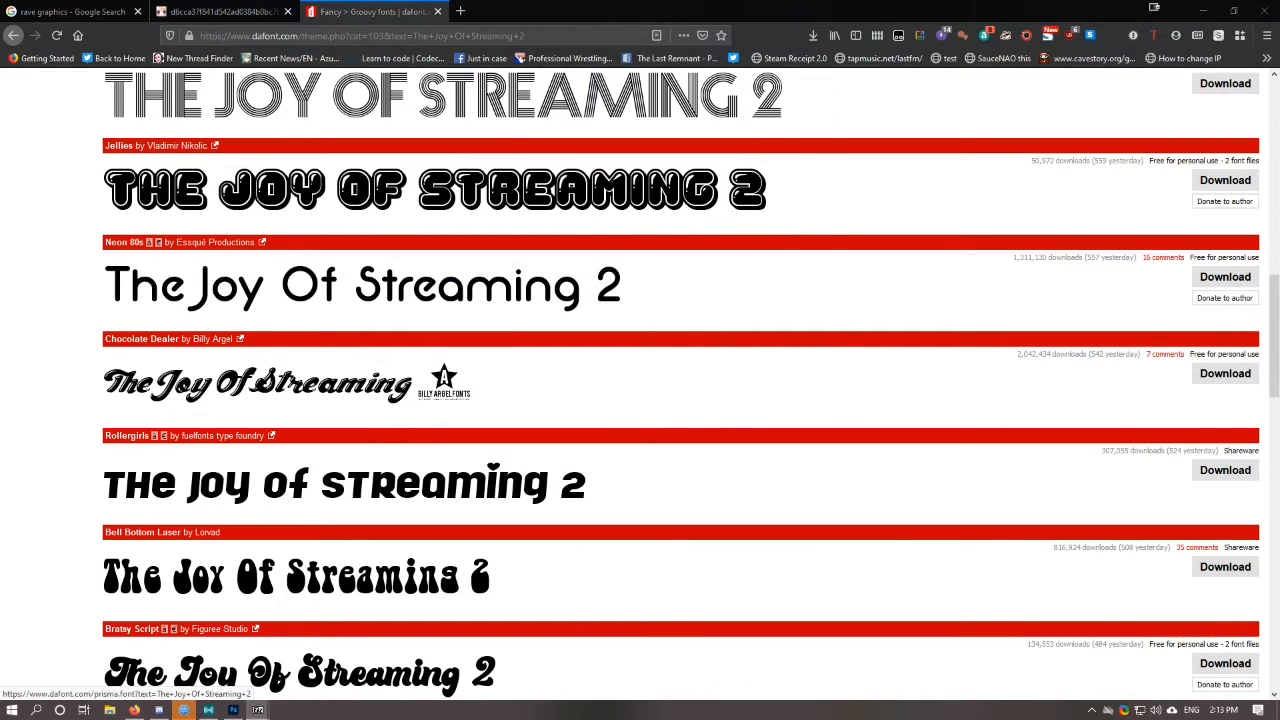
left_click_drag(294, 160, 822, 128)
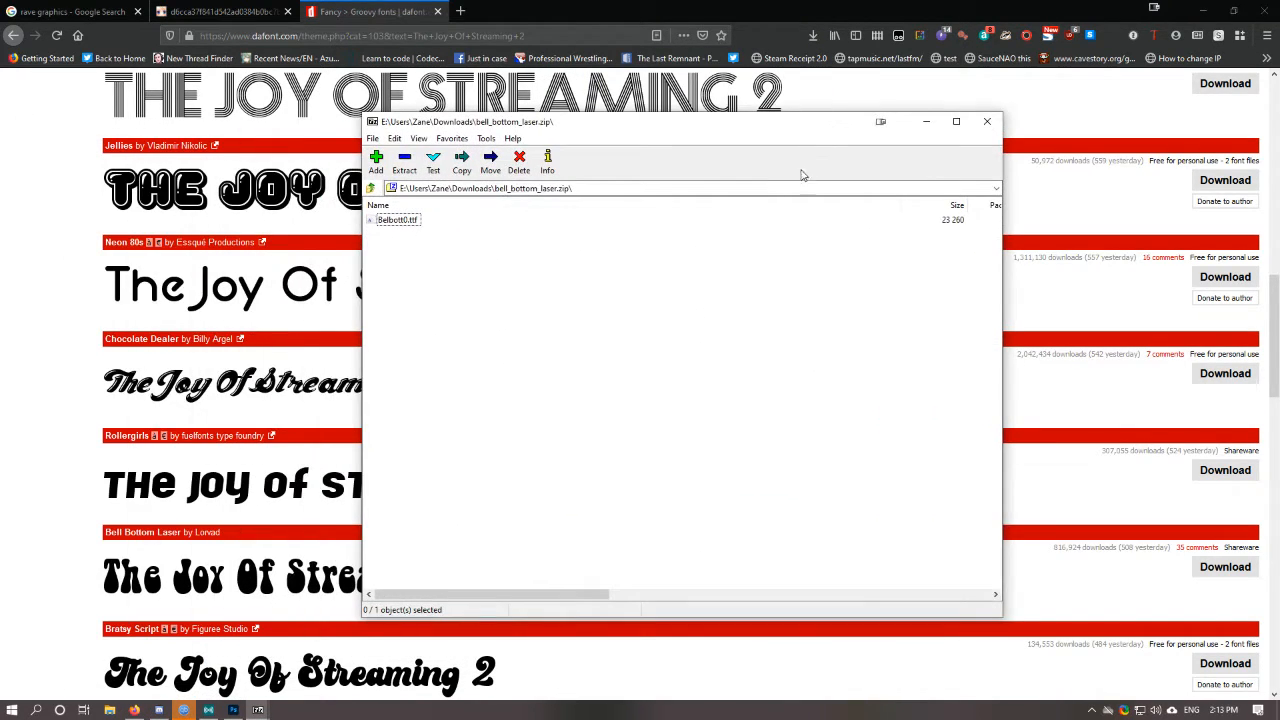
Step: Install the font from Belbott0.ttf, and close the font preview and the archive window
double_click(397, 219)
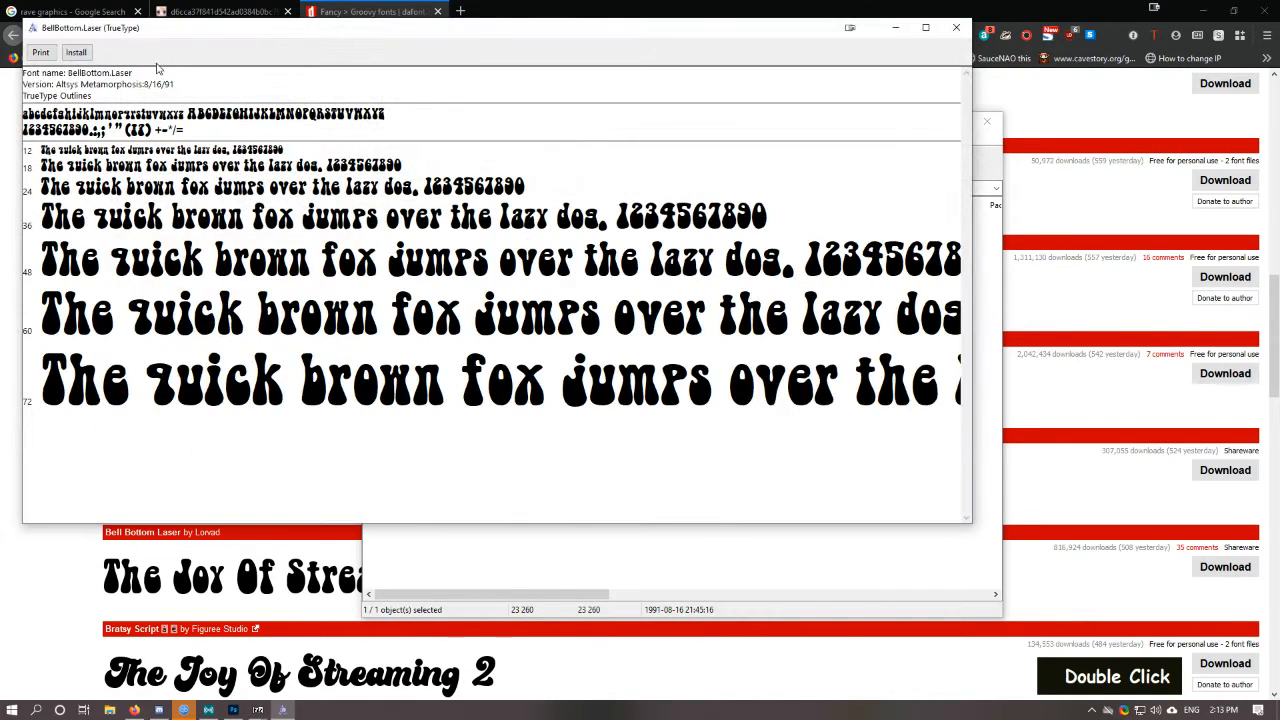
left_click(86, 54)
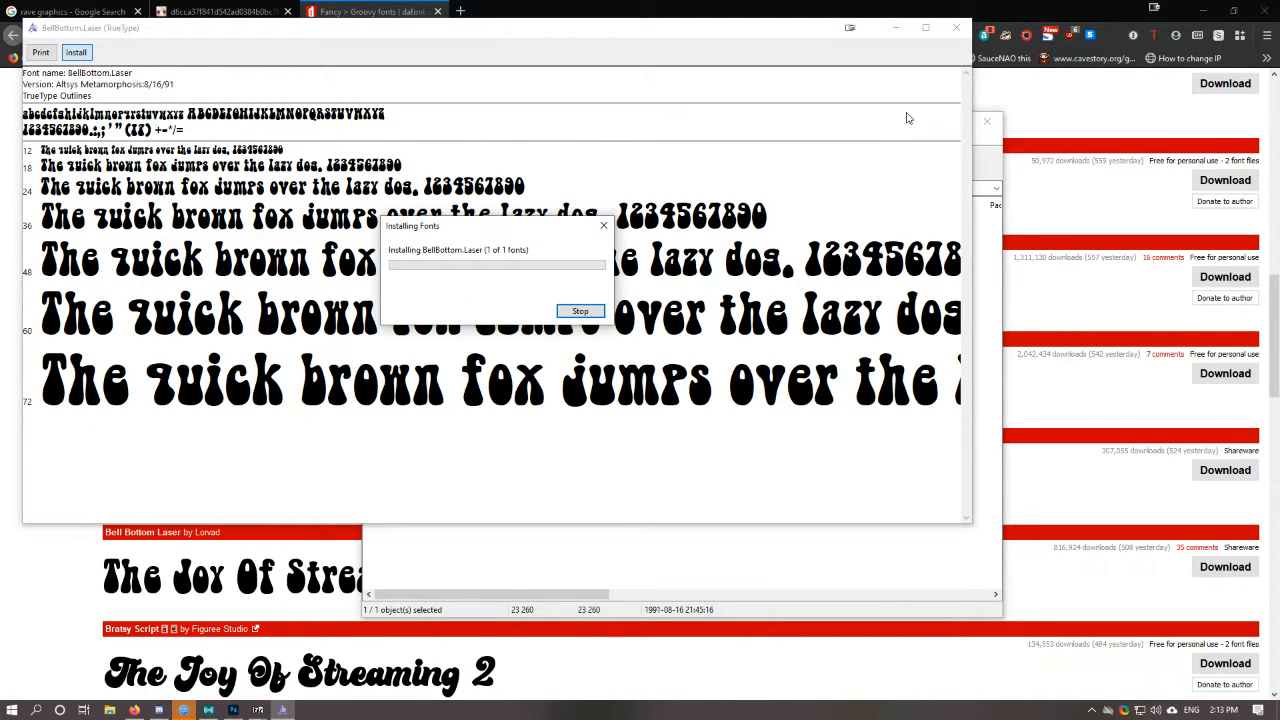
left_click(953, 28)
left_click(958, 120)
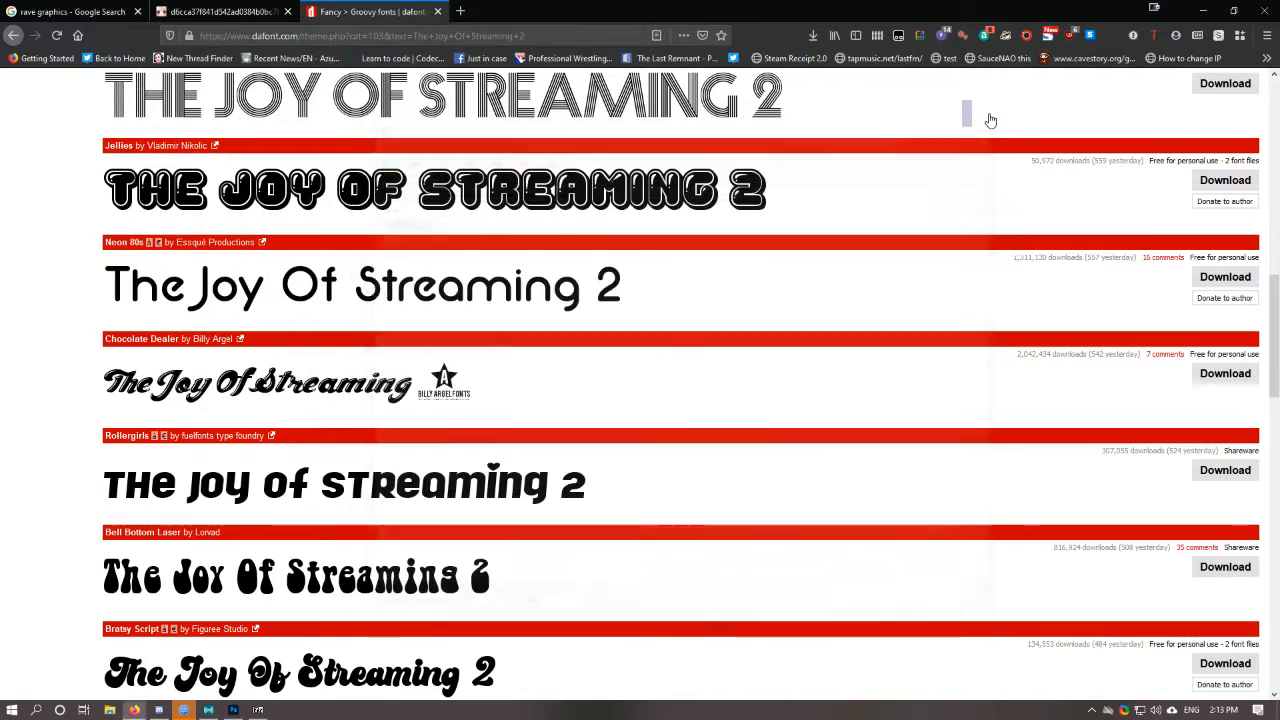
Step: Switch to mango banner.psd in Photoshop and choose BellBottom.Laser as the font for horizontal type
key("alt+Tab")
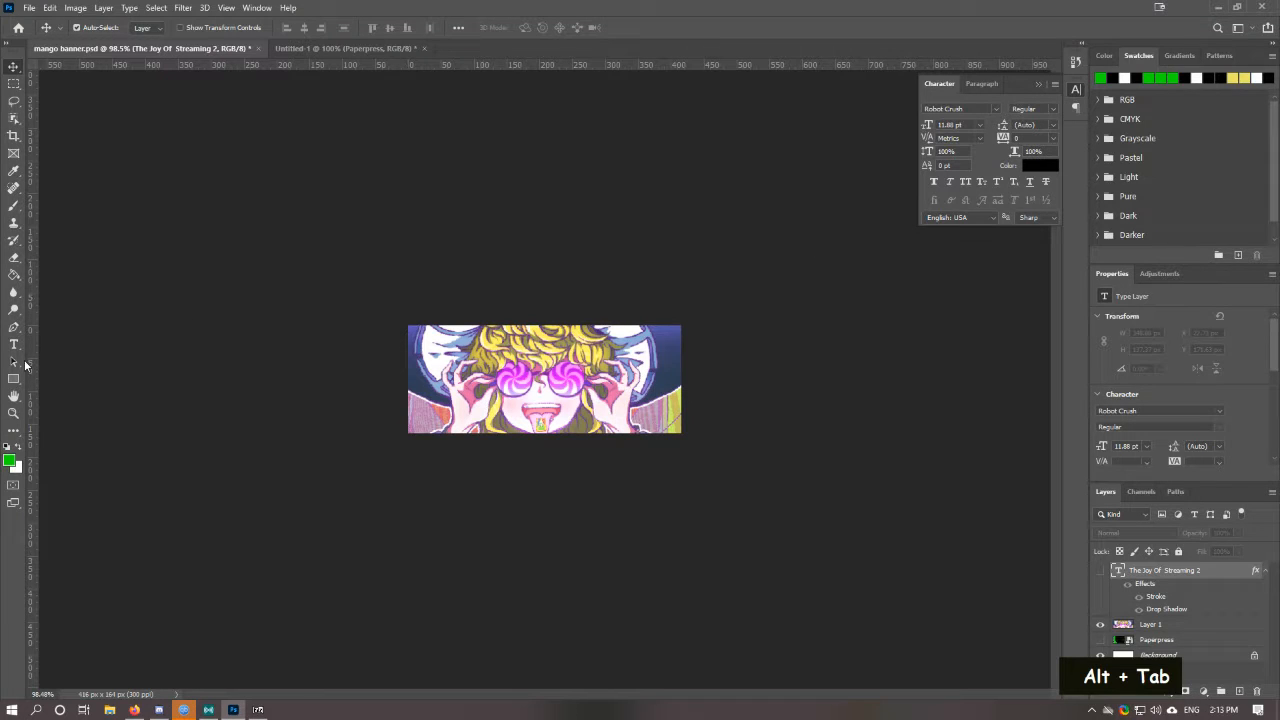
left_click(14, 345)
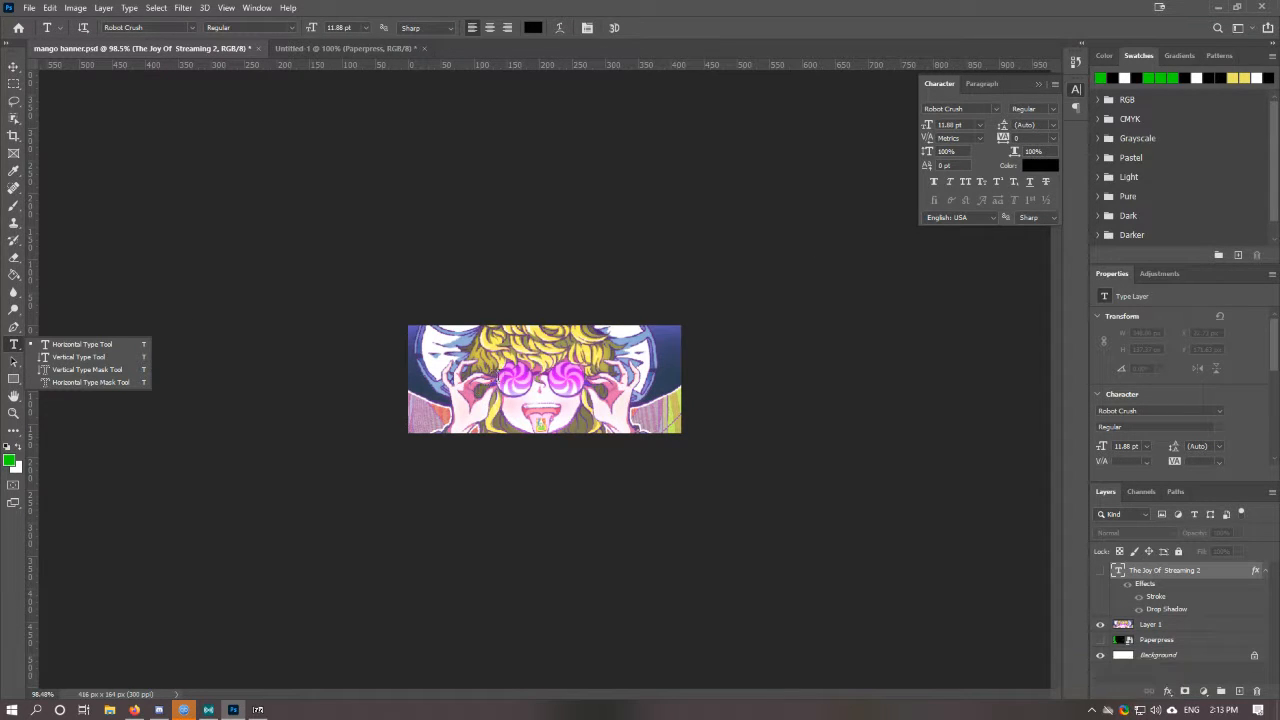
left_click(172, 28)
type("BellBottom.Laser")
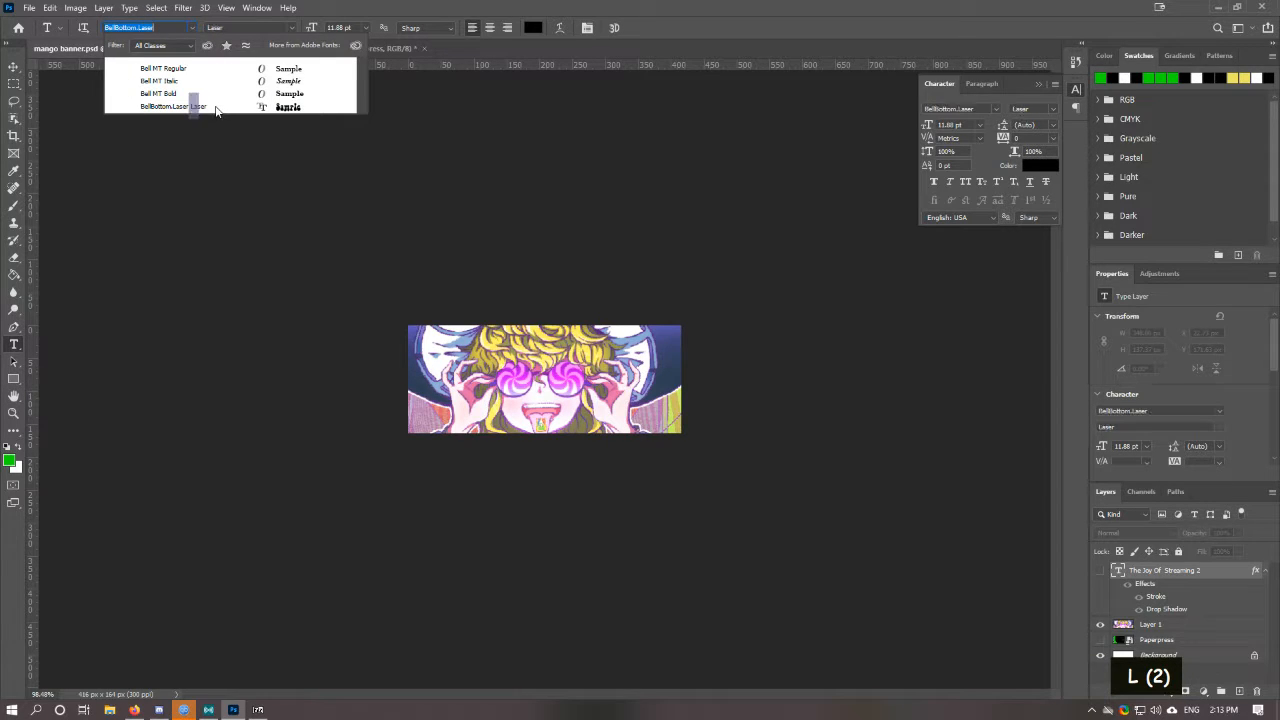
left_click(194, 106)
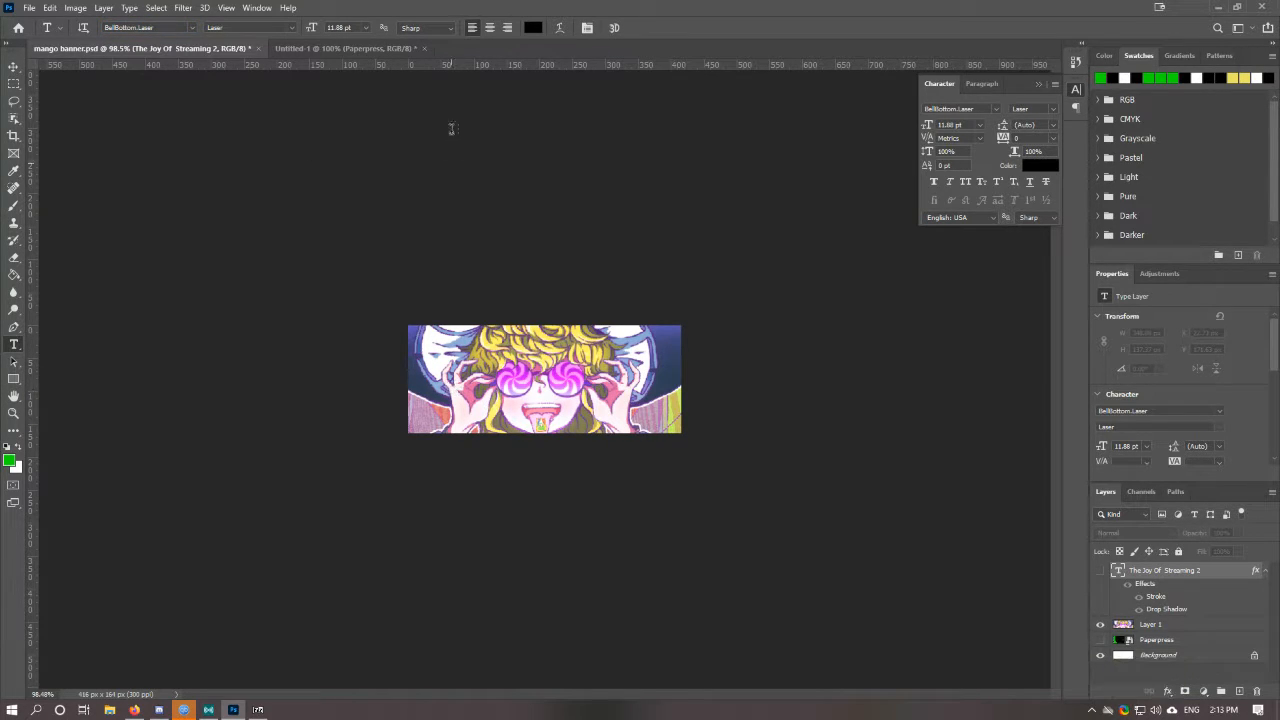
Step: Add a new text layer over the illustration reading "The Joy Of Streaming 2", starting near the banner's left edge
left_click(452, 382)
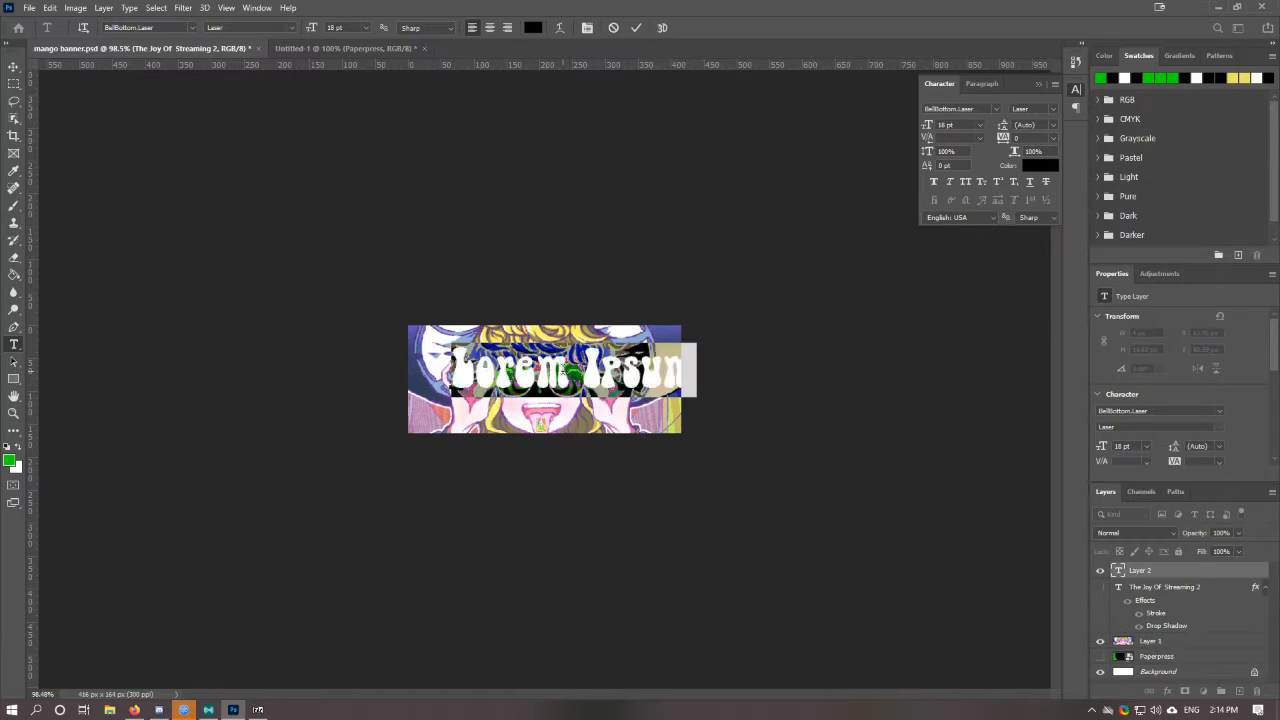
key("ctrl")
key("ctrl")
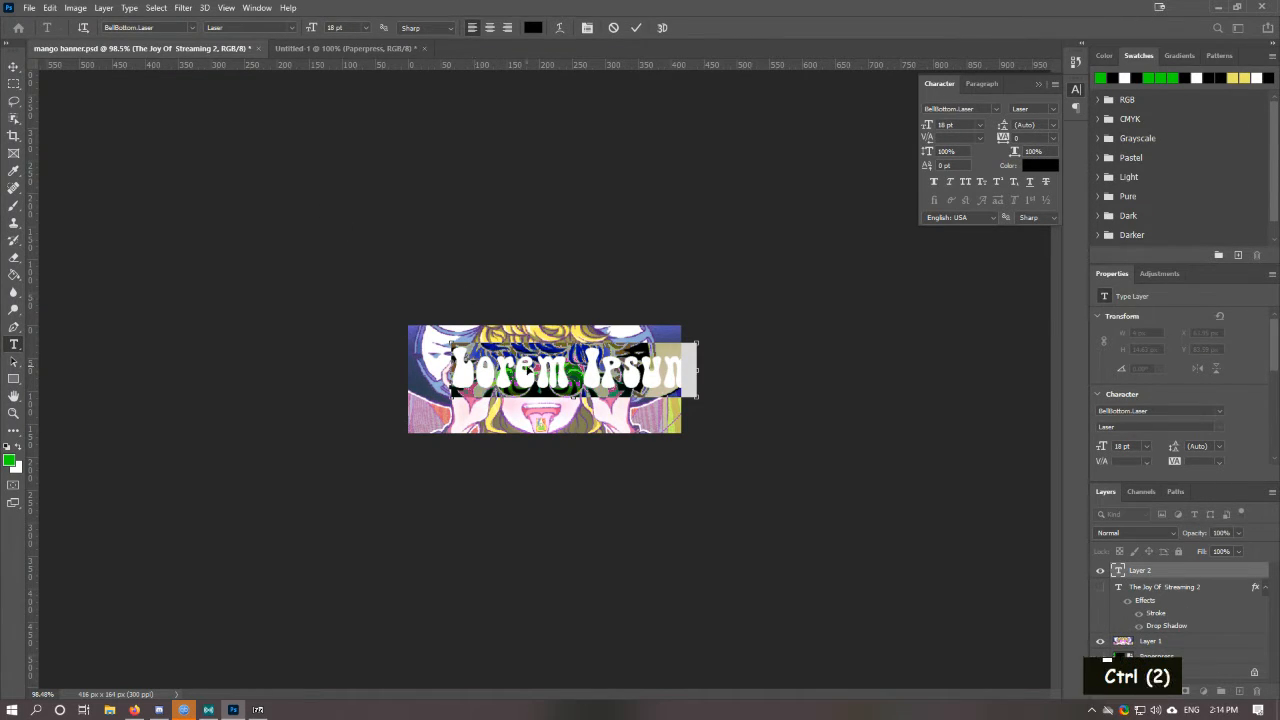
left_click_drag(576, 375, 549, 372)
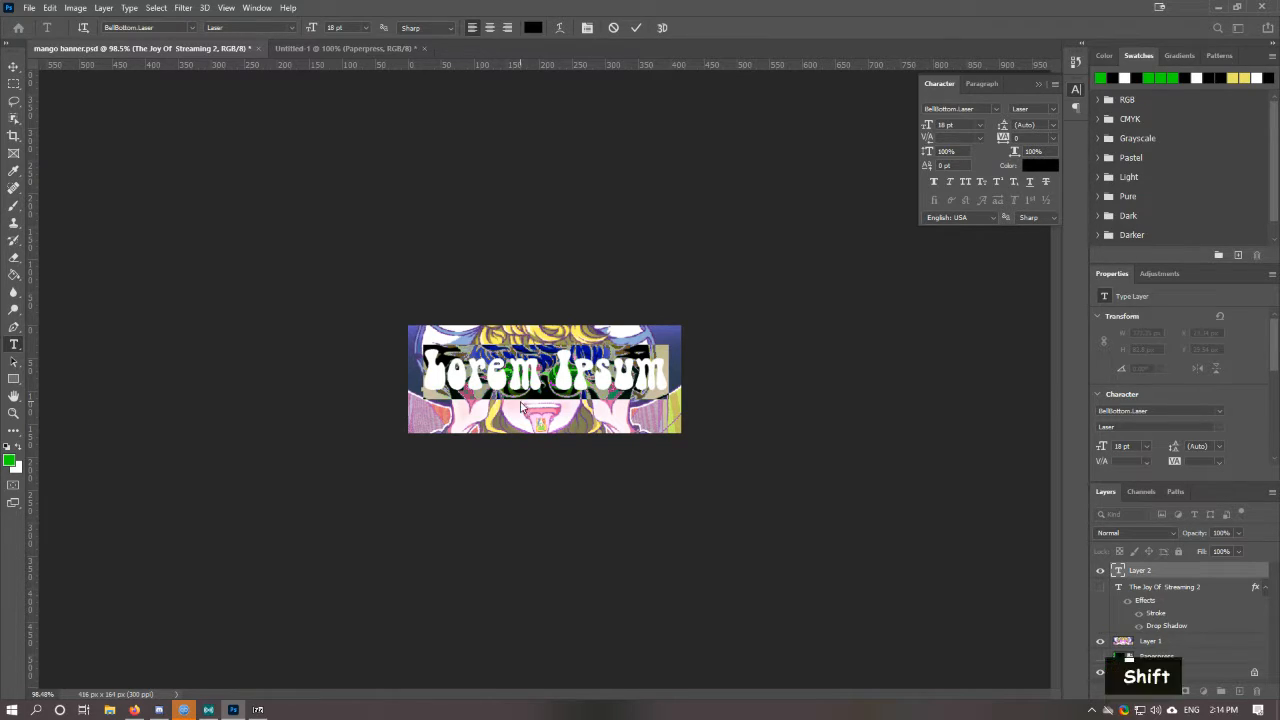
type("The Joy Of Streaming 2")
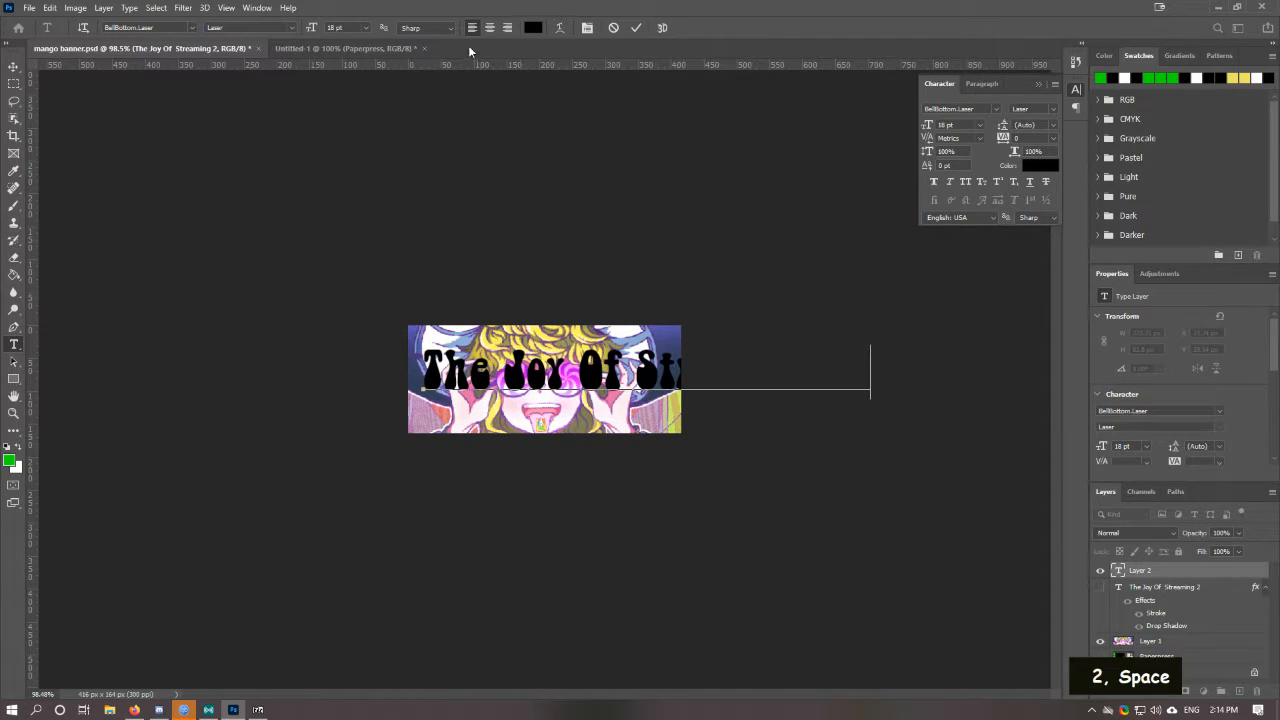
Step: Set the new title's size to 10 pt and move it down to the banner's bottom edge, at about Y 120 px
key("ctrl+a")
left_click(367, 27)
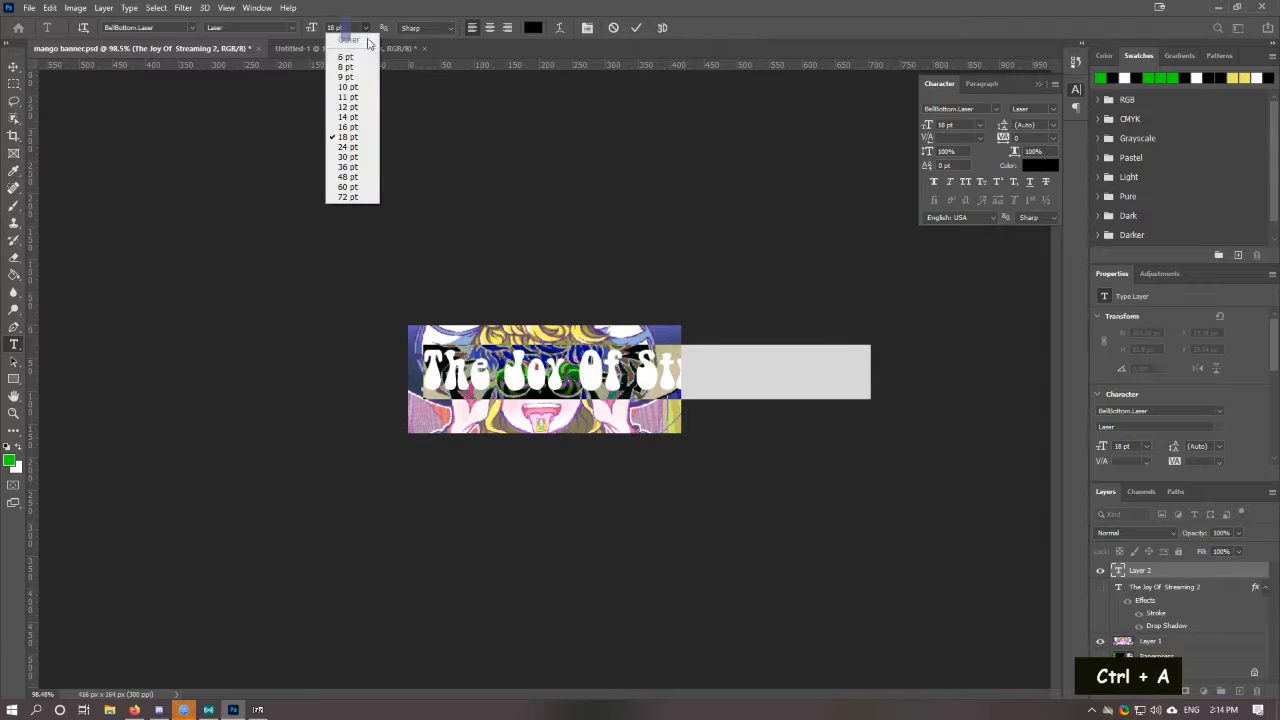
left_click(368, 89)
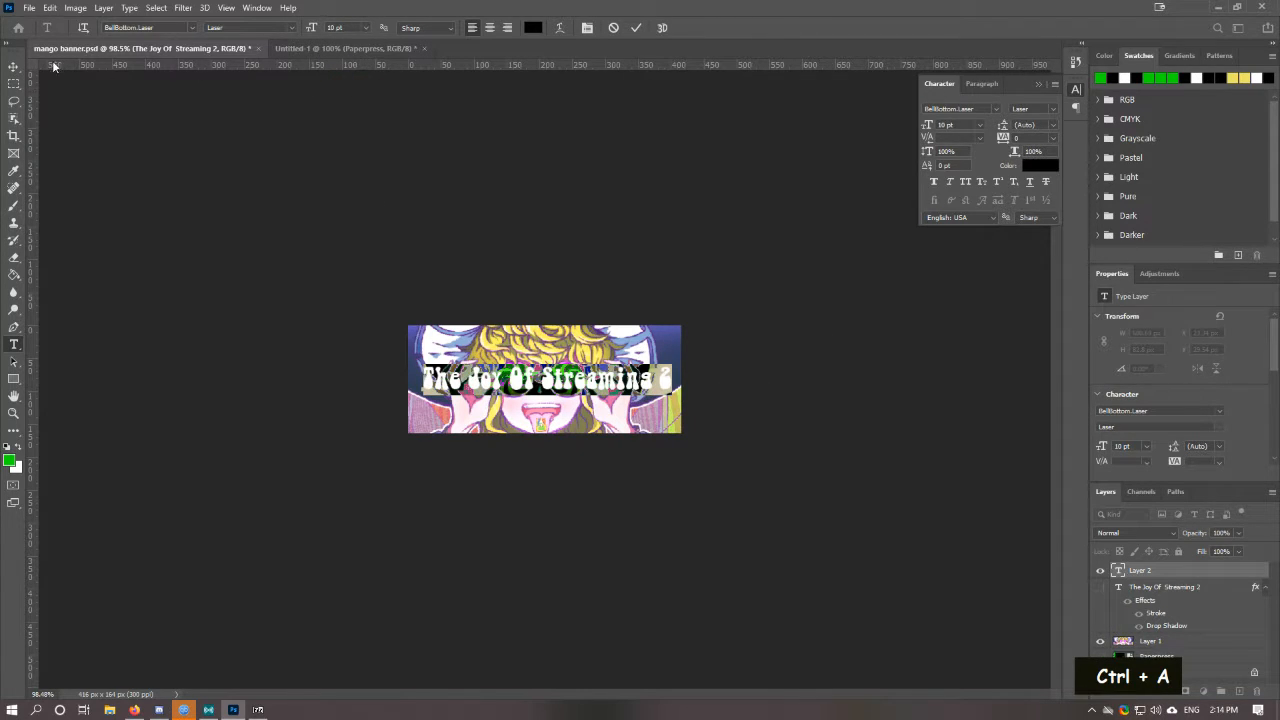
left_click(13, 66)
left_click_drag(577, 381, 577, 422)
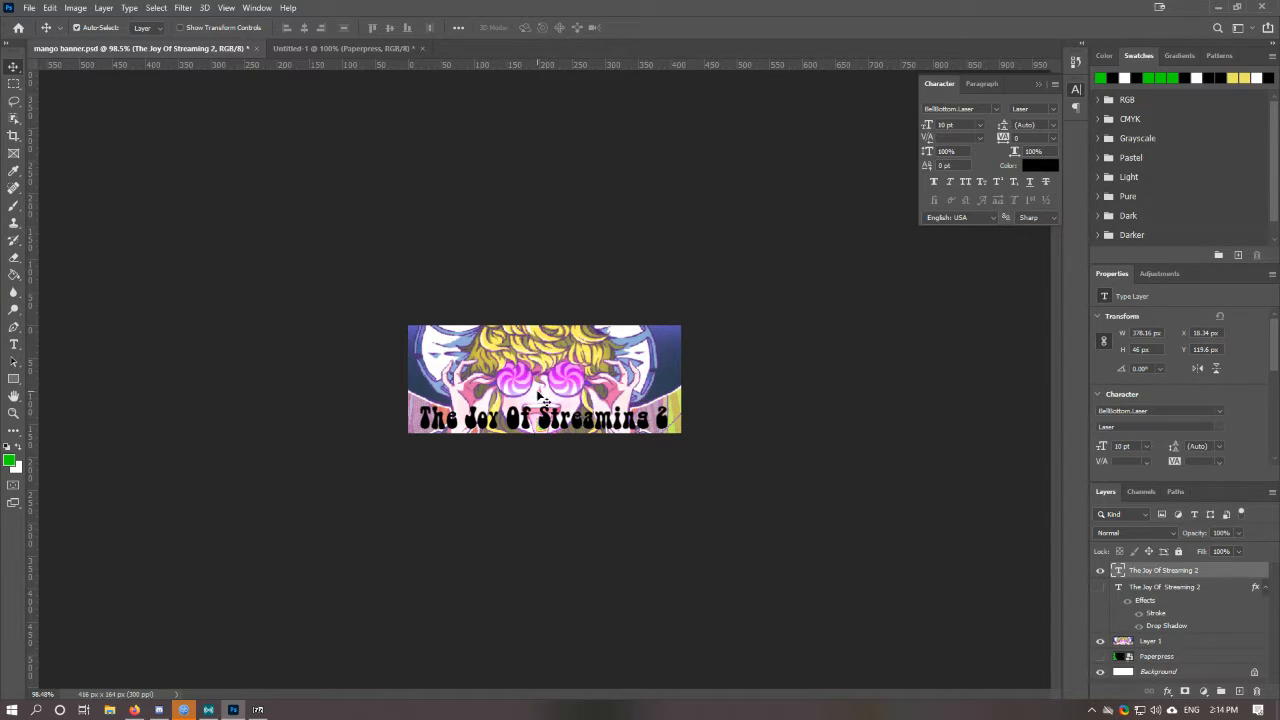
Step: Transfer the Stroke effect from the old title layer to the new title layer and hide the stroke
left_click_drag(1152, 612, 1155, 580)
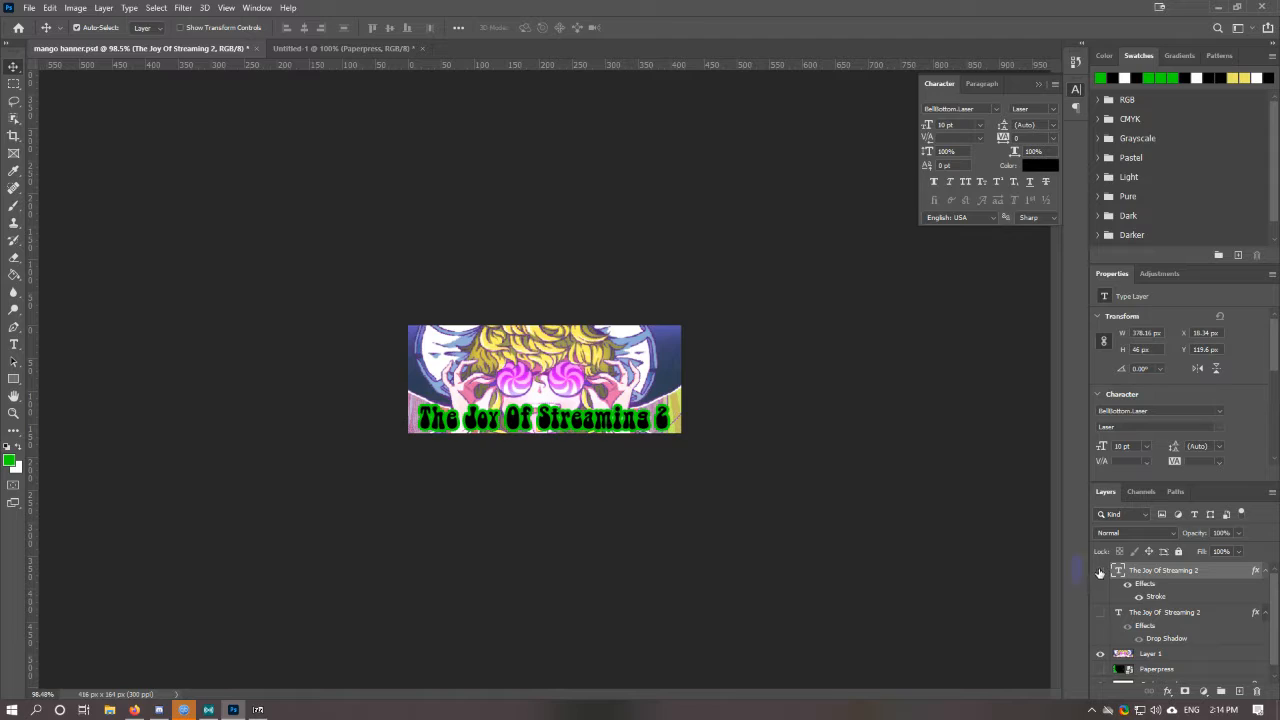
left_click(1100, 572)
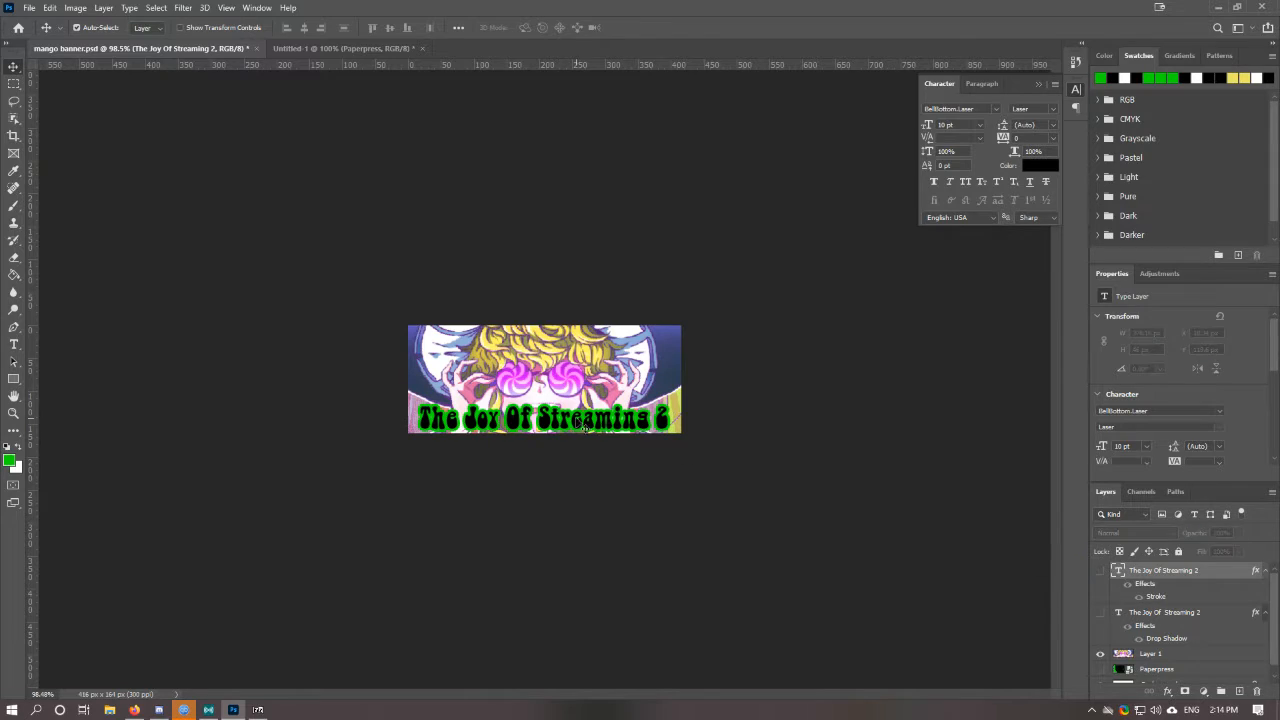
left_click(1100, 572)
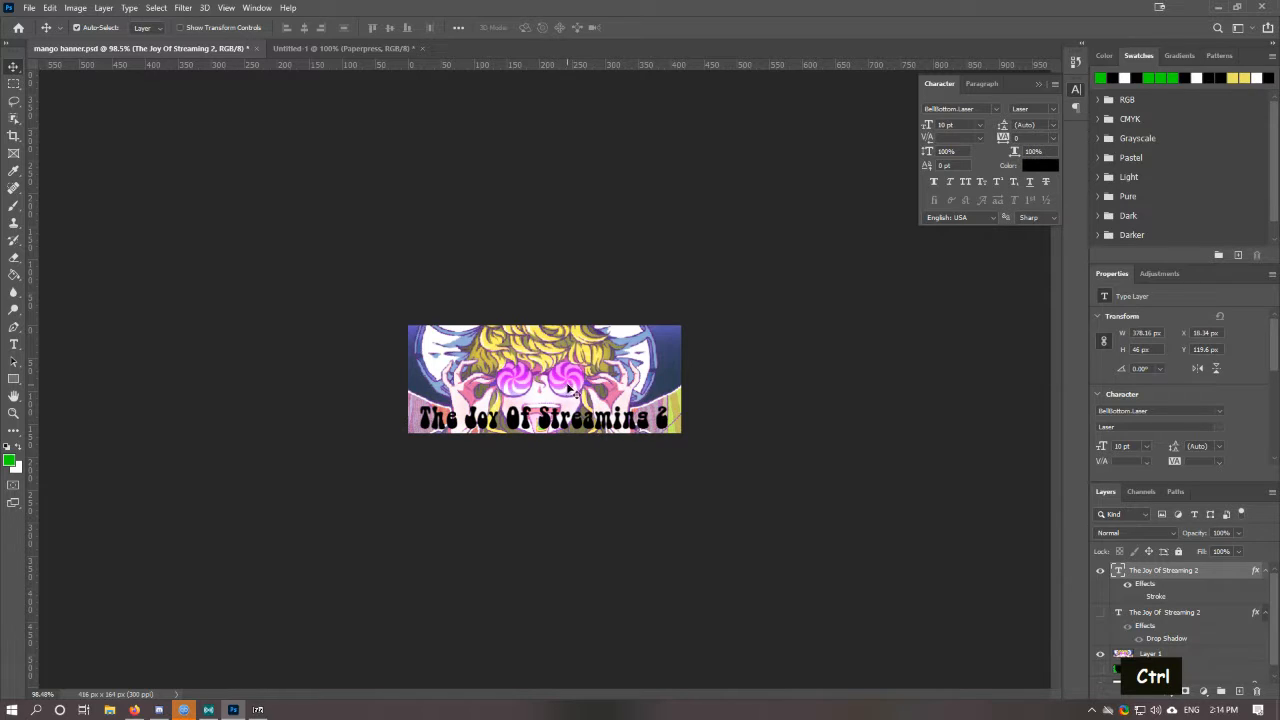
Step: Move the title up to about Y 33 px and give it a horizontal Arc text warp with a bend of about +41%
left_click_drag(555, 428, 555, 370)
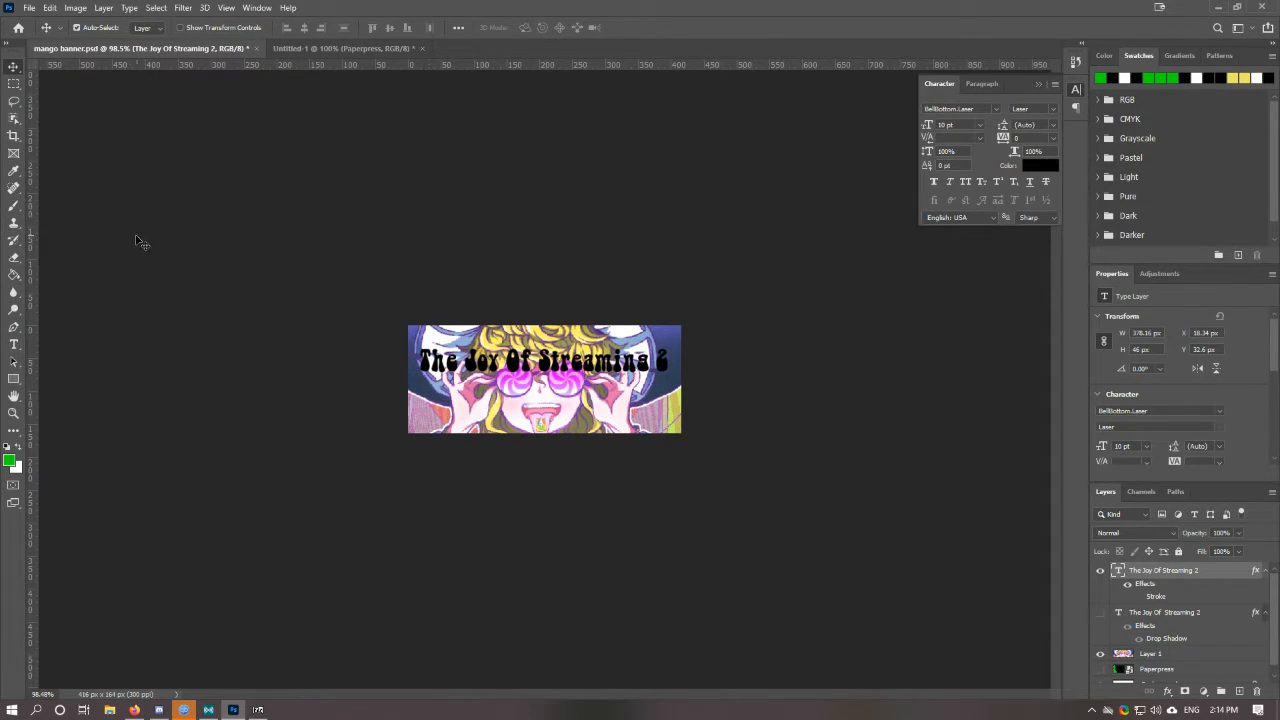
left_click(14, 344)
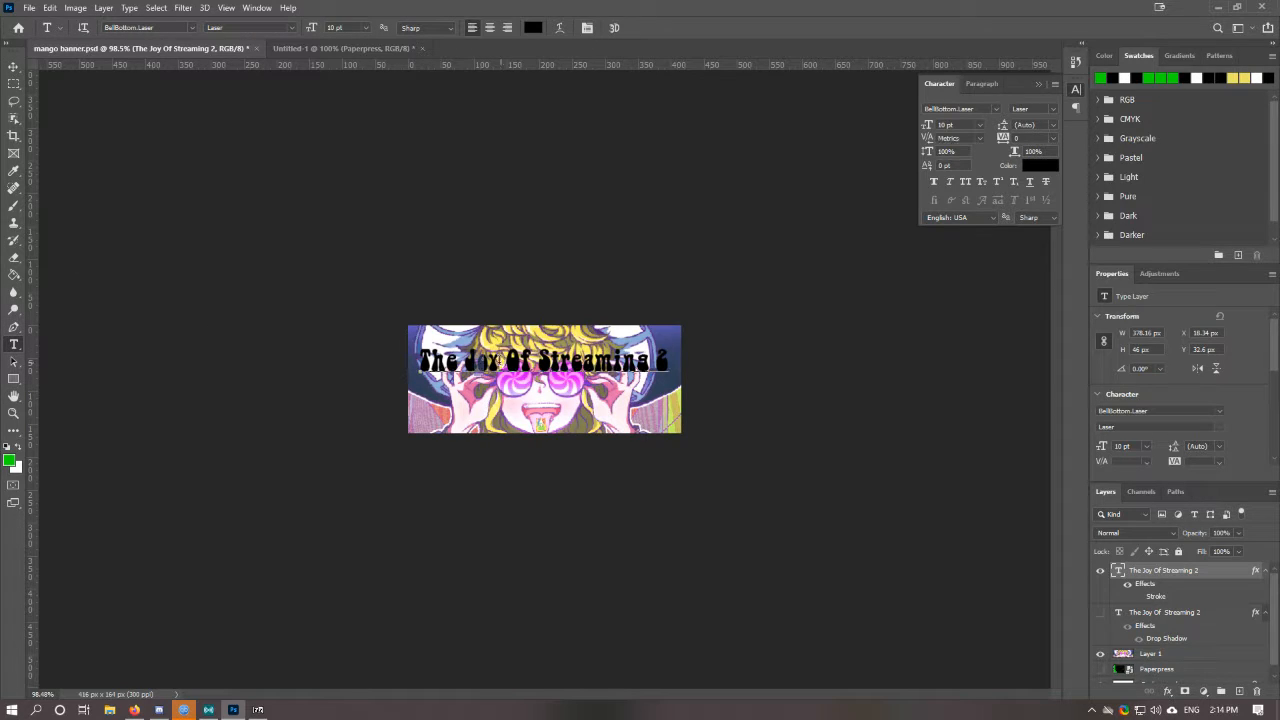
left_click(495, 26)
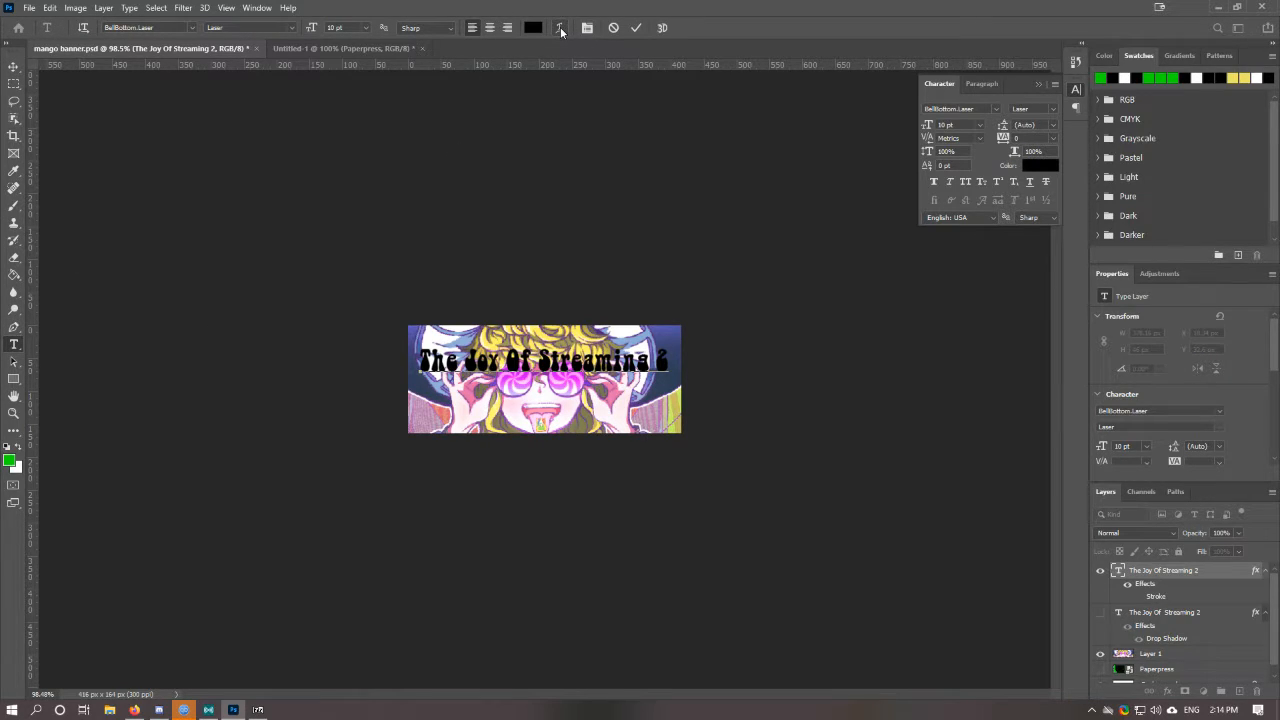
left_click(561, 31)
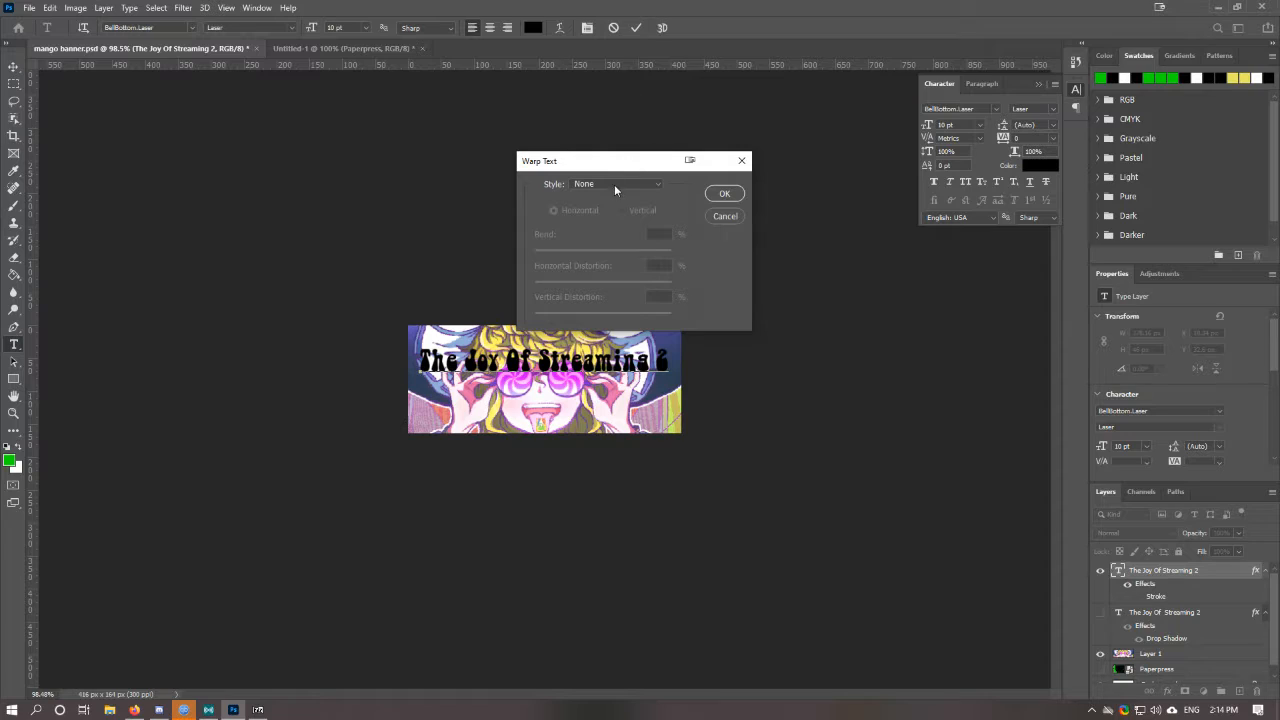
left_click(614, 186)
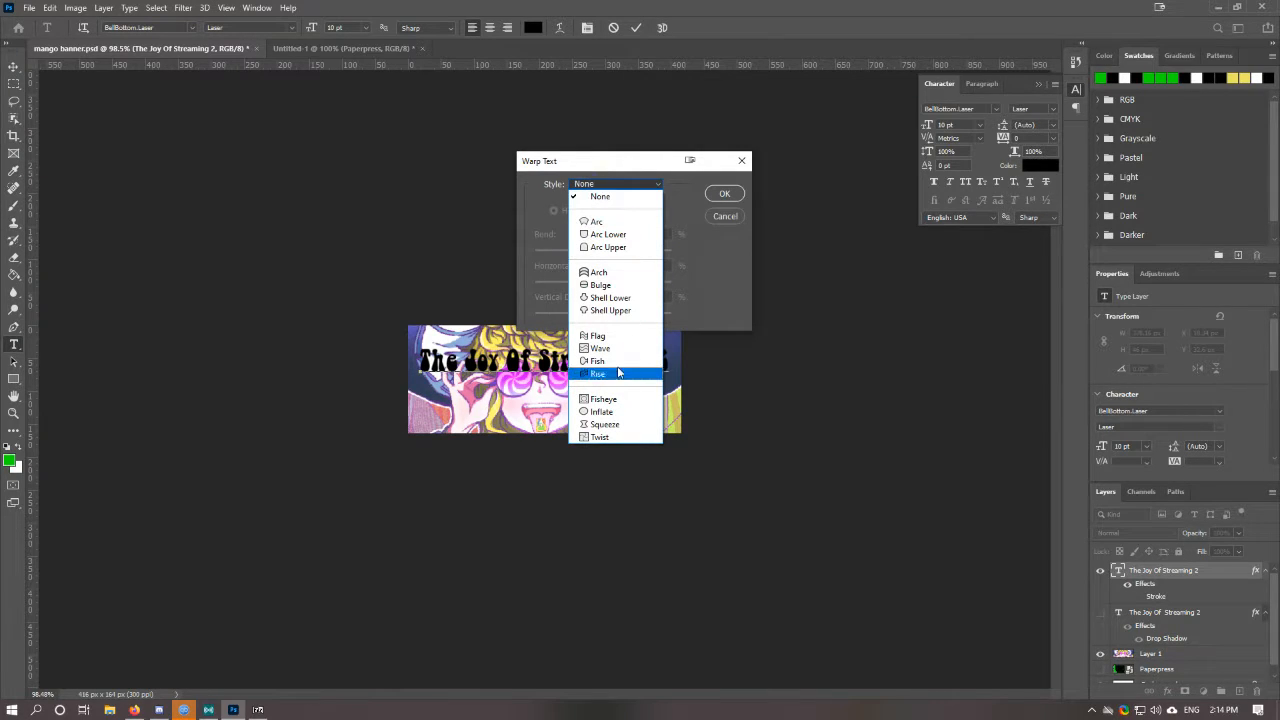
left_click(614, 223)
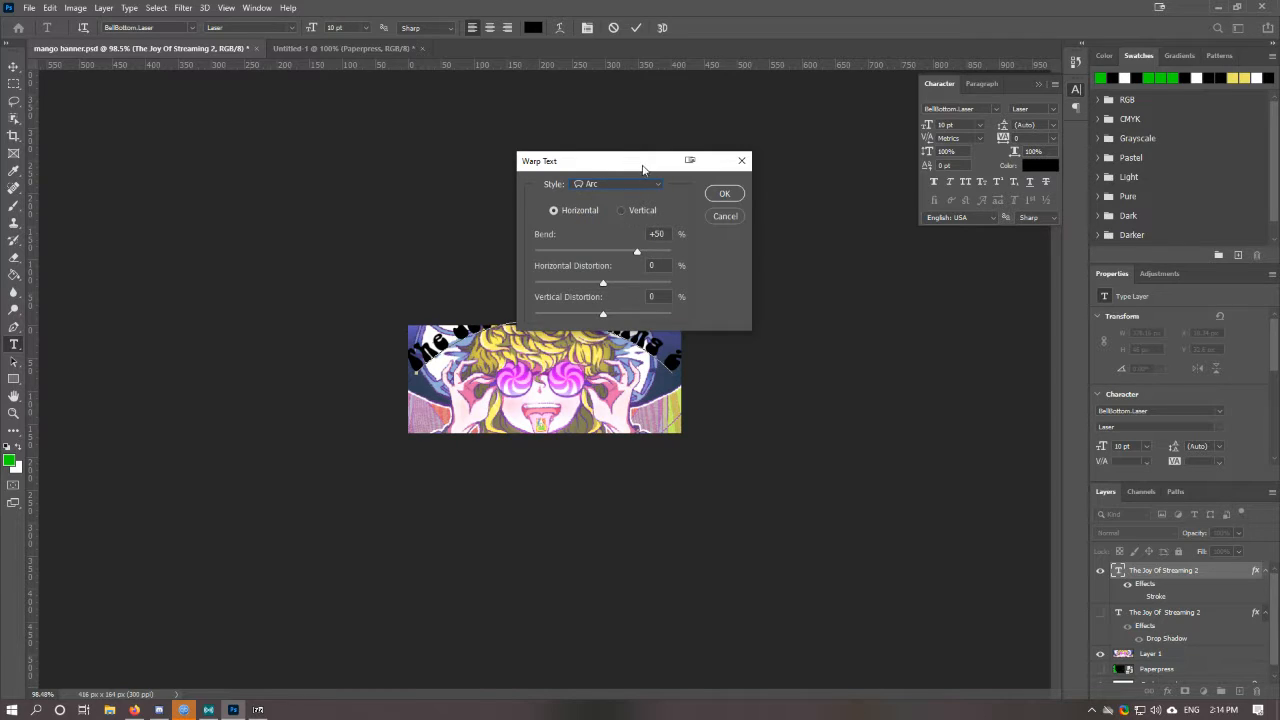
left_click_drag(646, 164, 808, 277)
left_click_drag(809, 367, 792, 368)
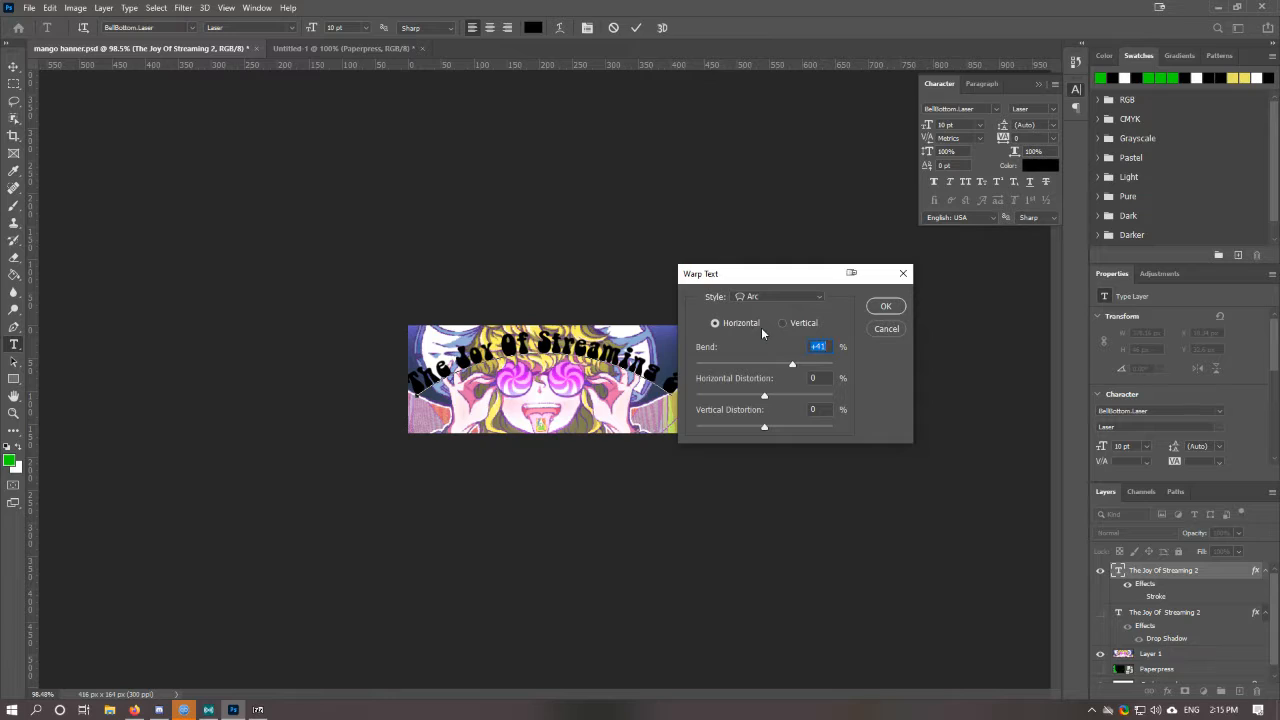
Step: Switch to Firefox, compare the groovy font previews of the title on dafont.com, and return to Photoshop
key("alt+Tab")
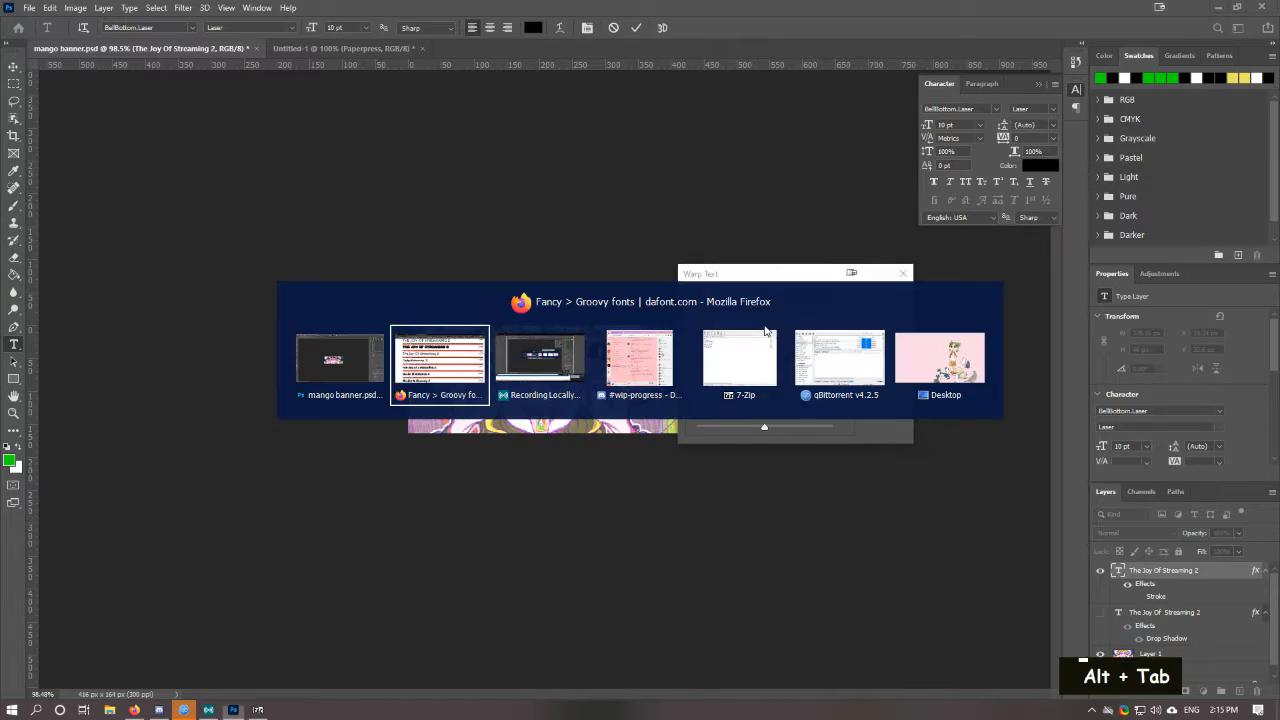
scroll(563, 280, "up", 9)
scroll(563, 280, "up", 2)
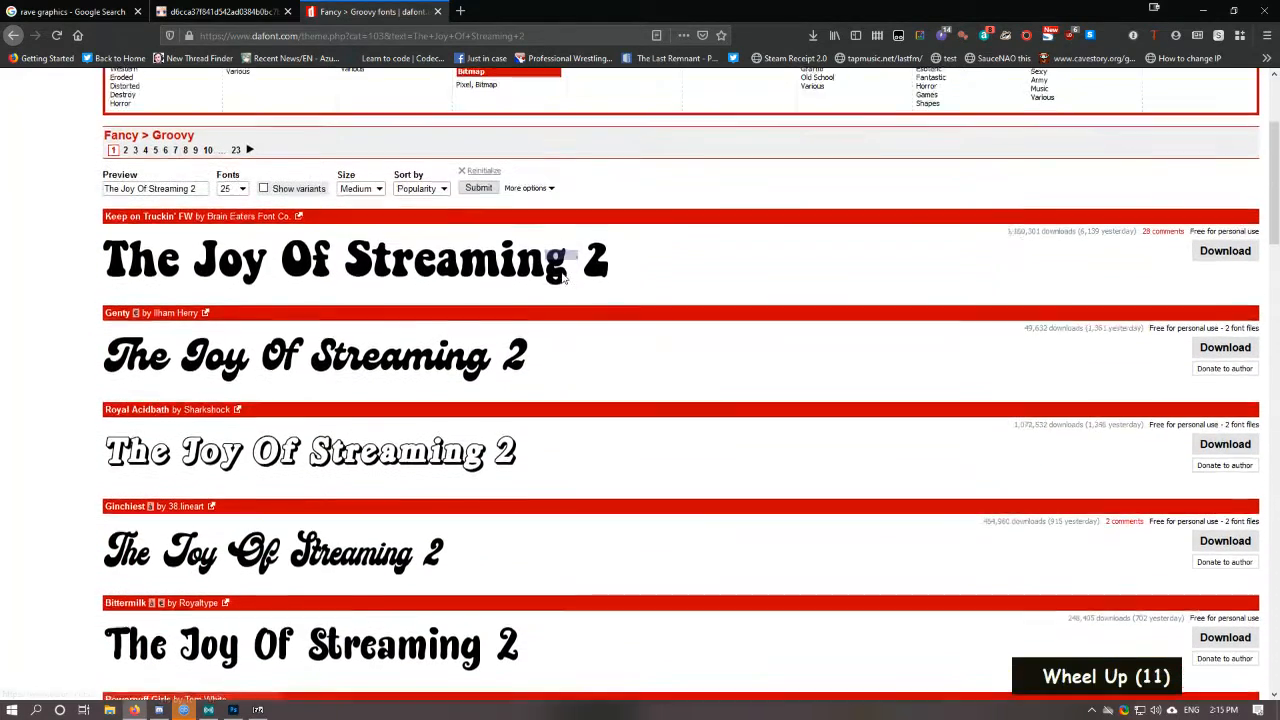
scroll(580, 271, "down", 11)
scroll(580, 271, "down", 4)
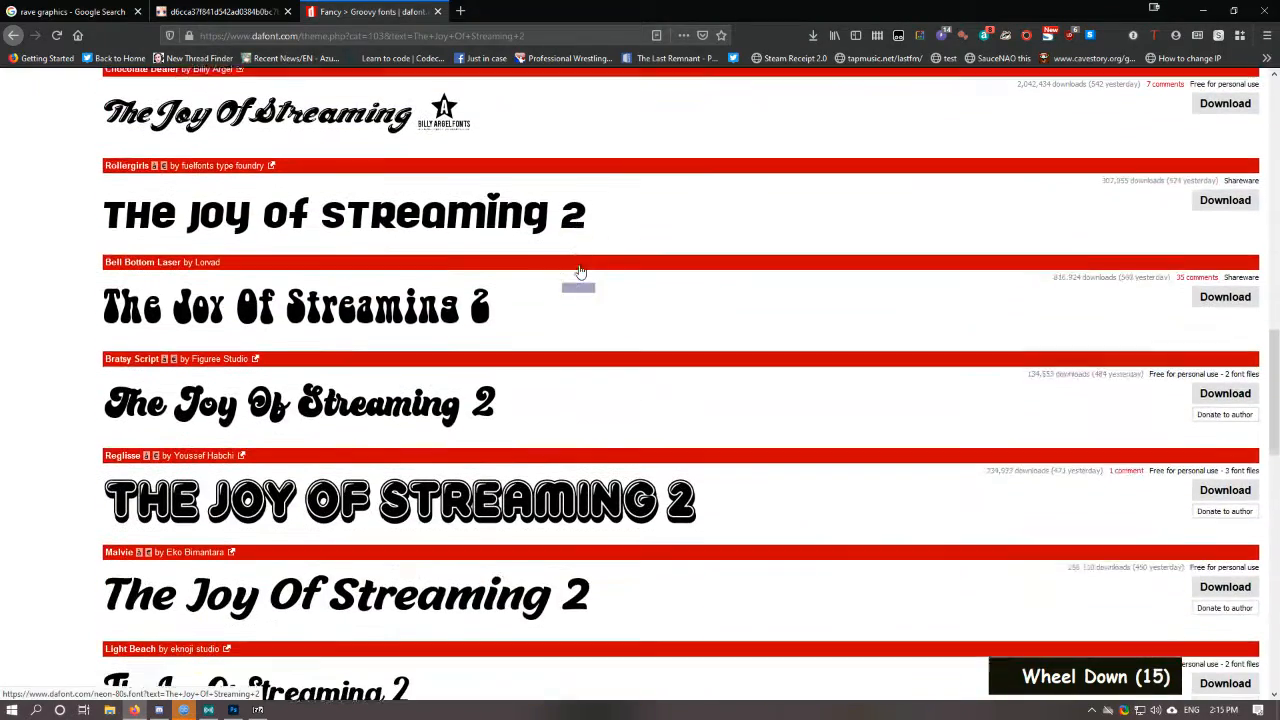
scroll(580, 271, "up", 3)
scroll(580, 271, "up", 6)
scroll(580, 271, "down", 2)
scroll(580, 271, "up", 7)
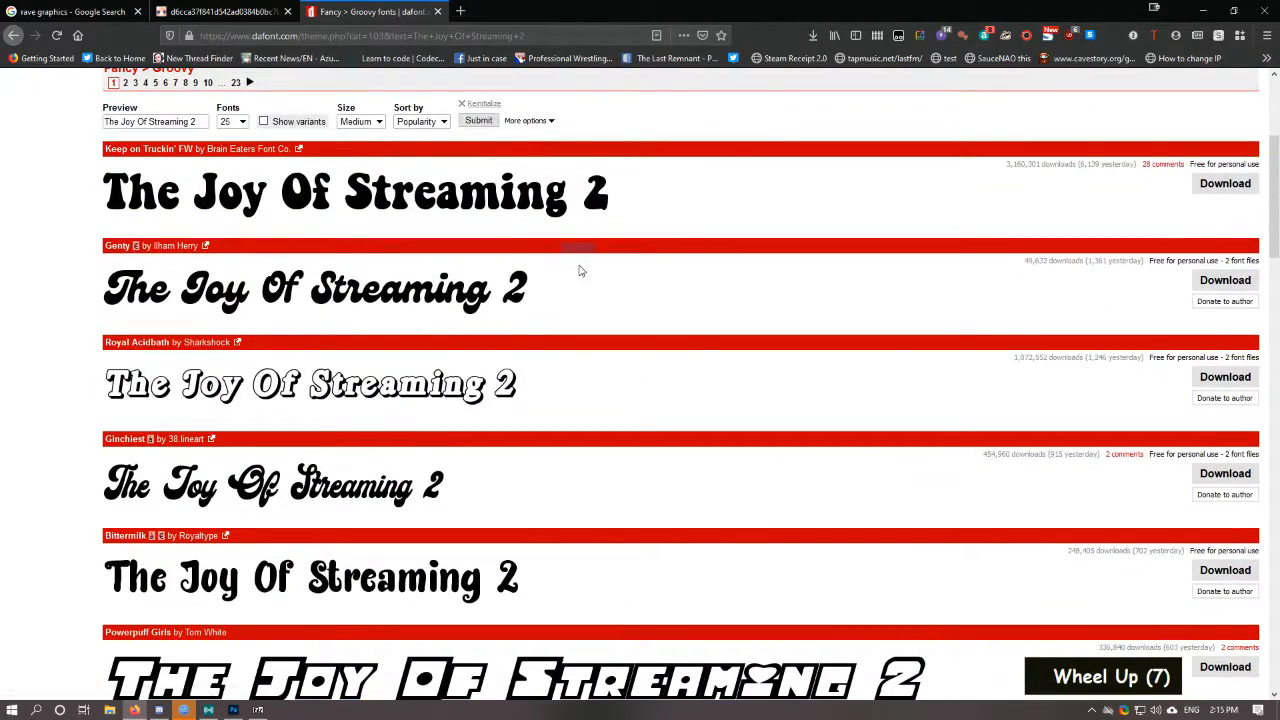
key("alt+Tab")
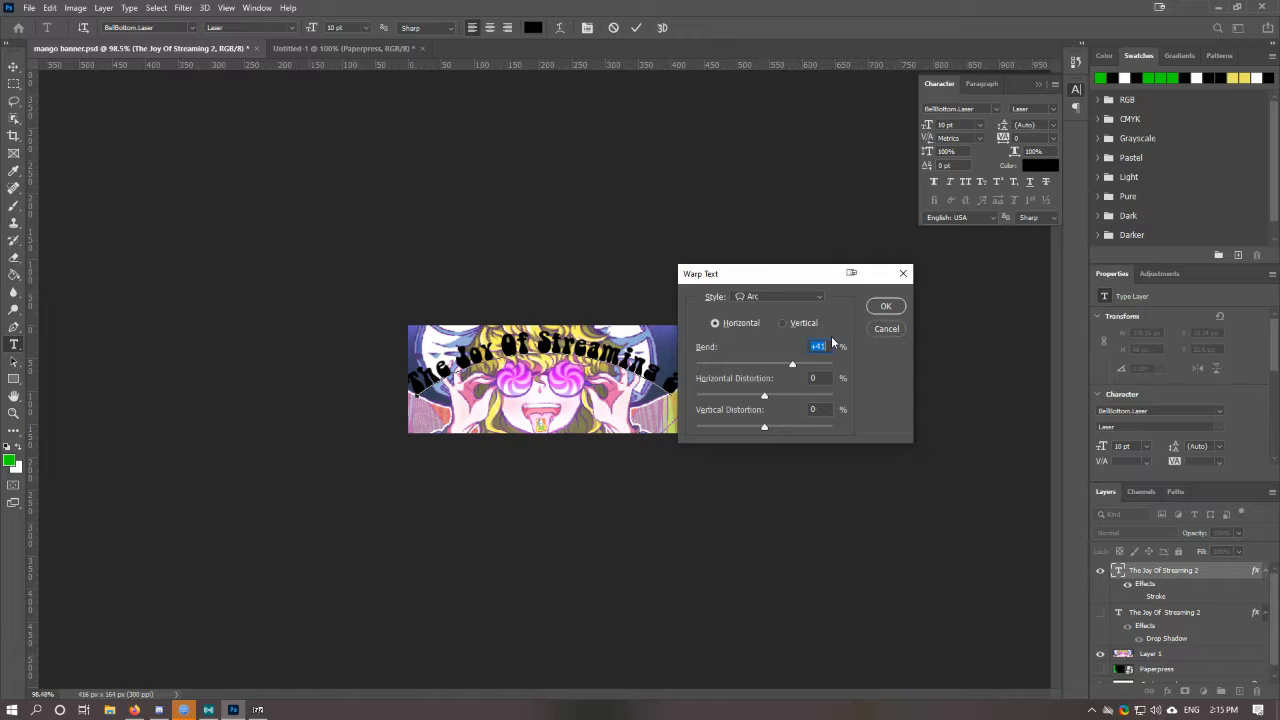
Step: Apply the Arc warp with a bend of 50% and reposition the title to about X 3 px, Y -34 px
type("50")
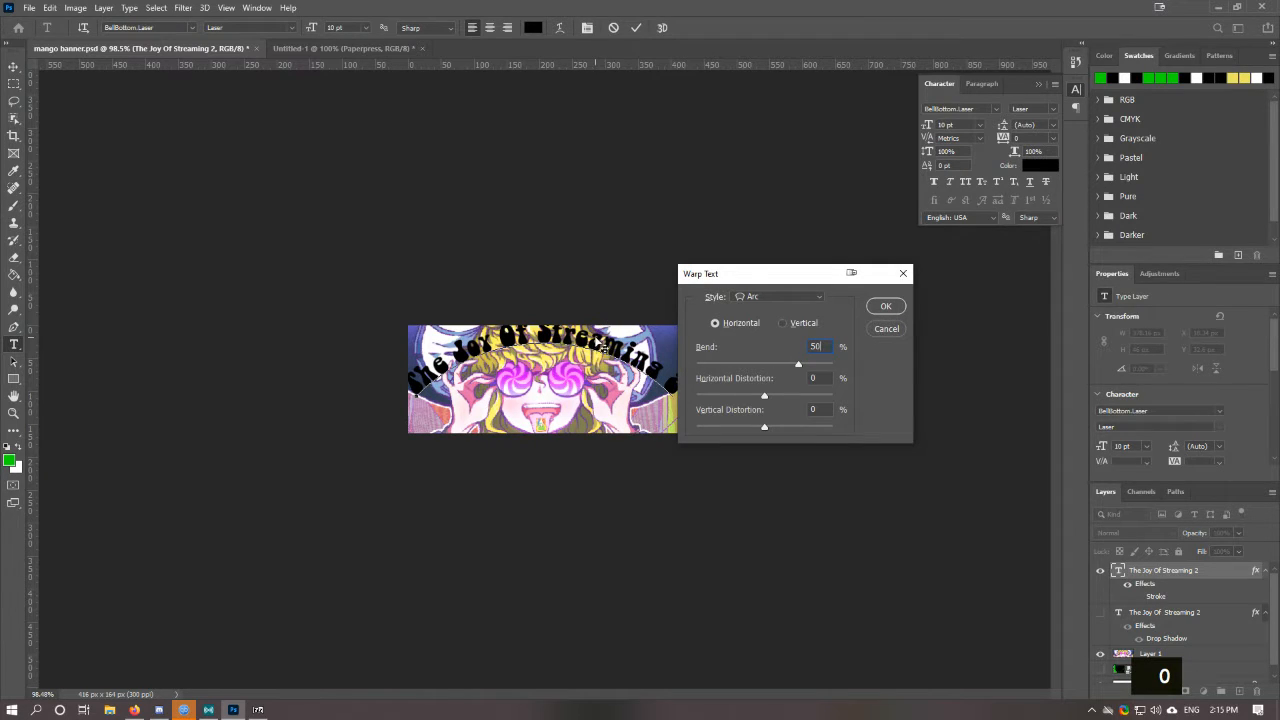
left_click(885, 307)
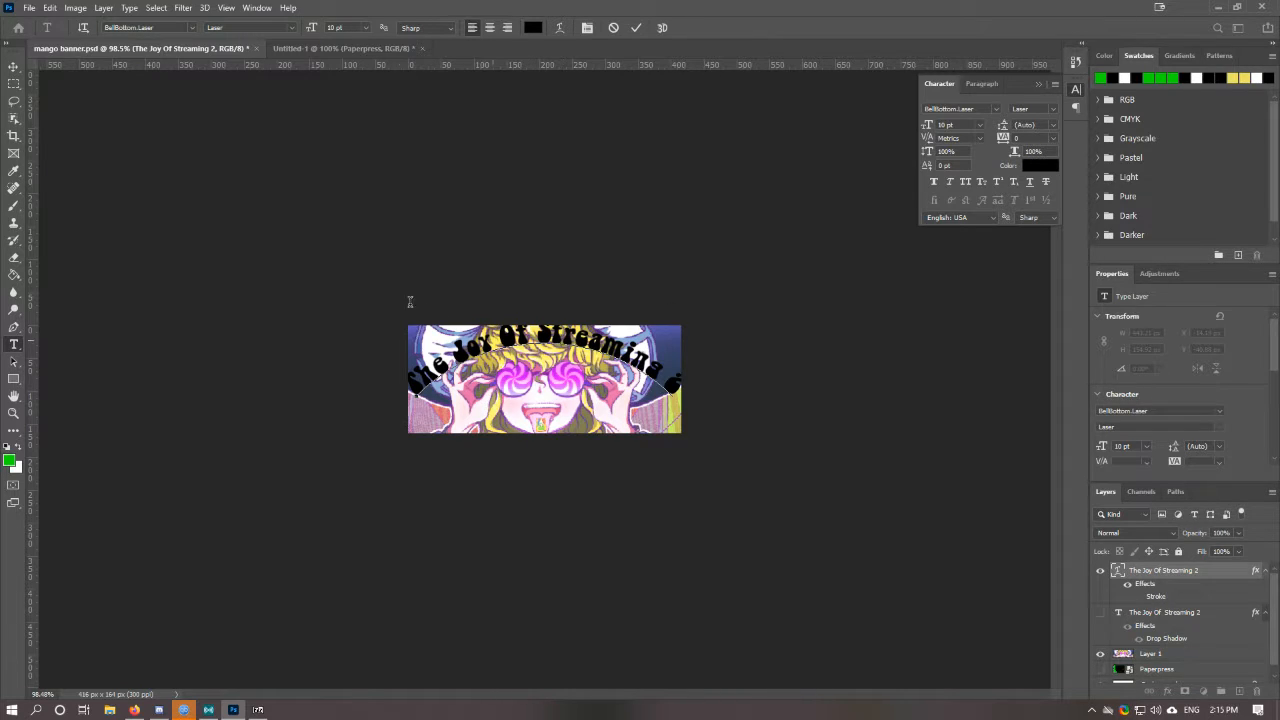
key("v")
left_click_drag(552, 350, 566, 338)
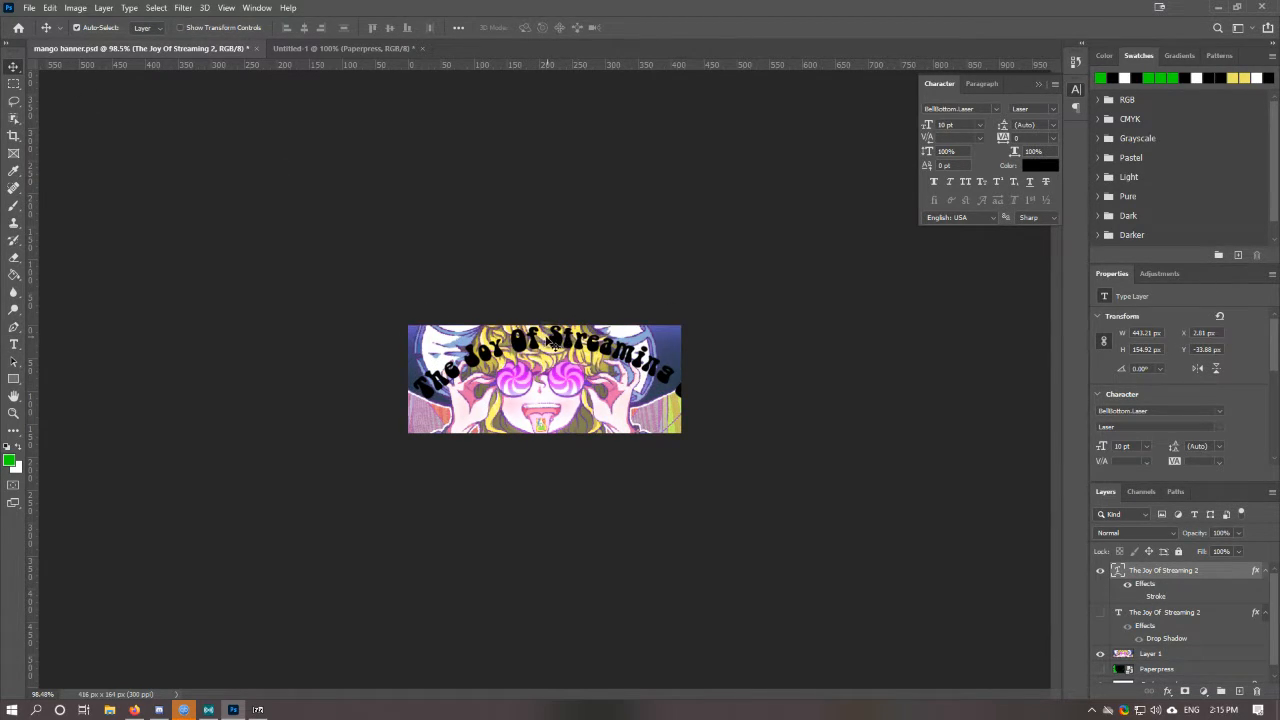
Step: Duplicate the warped title layer within mango banner.psd and move the copy straight down to about Y 18 px
right_click(1155, 578)
left_click(1100, 161)
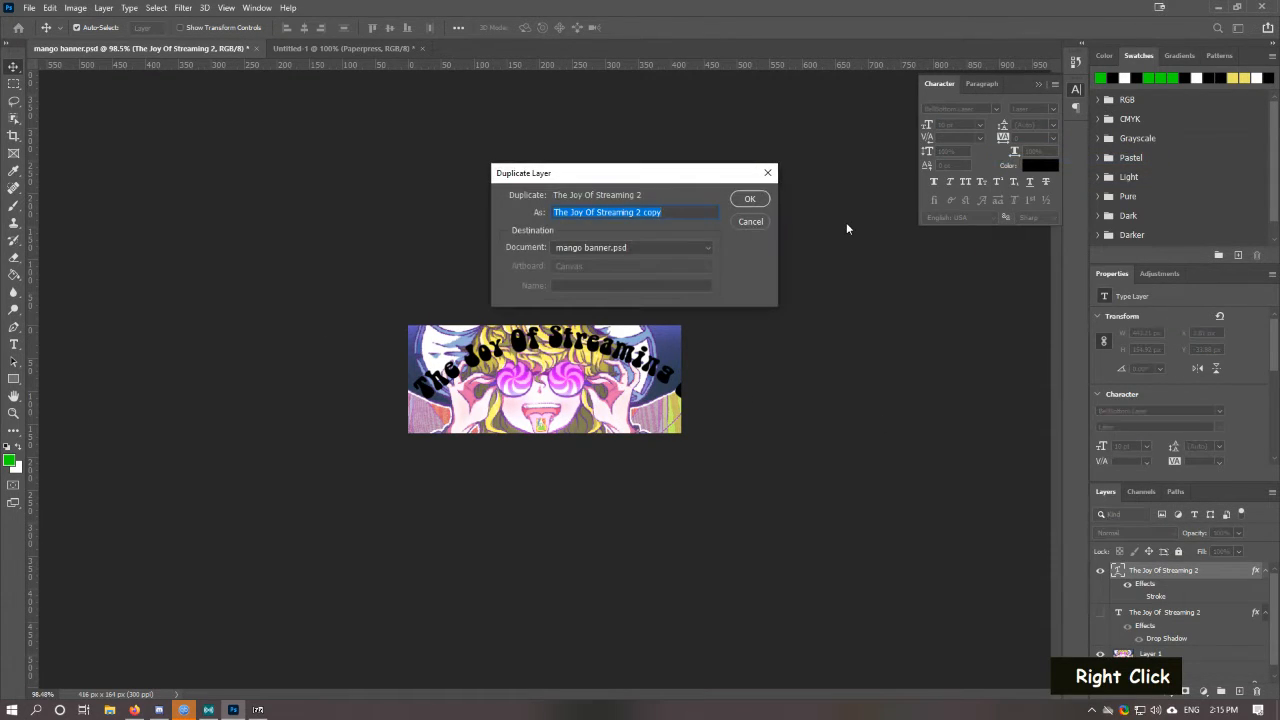
key("Return")
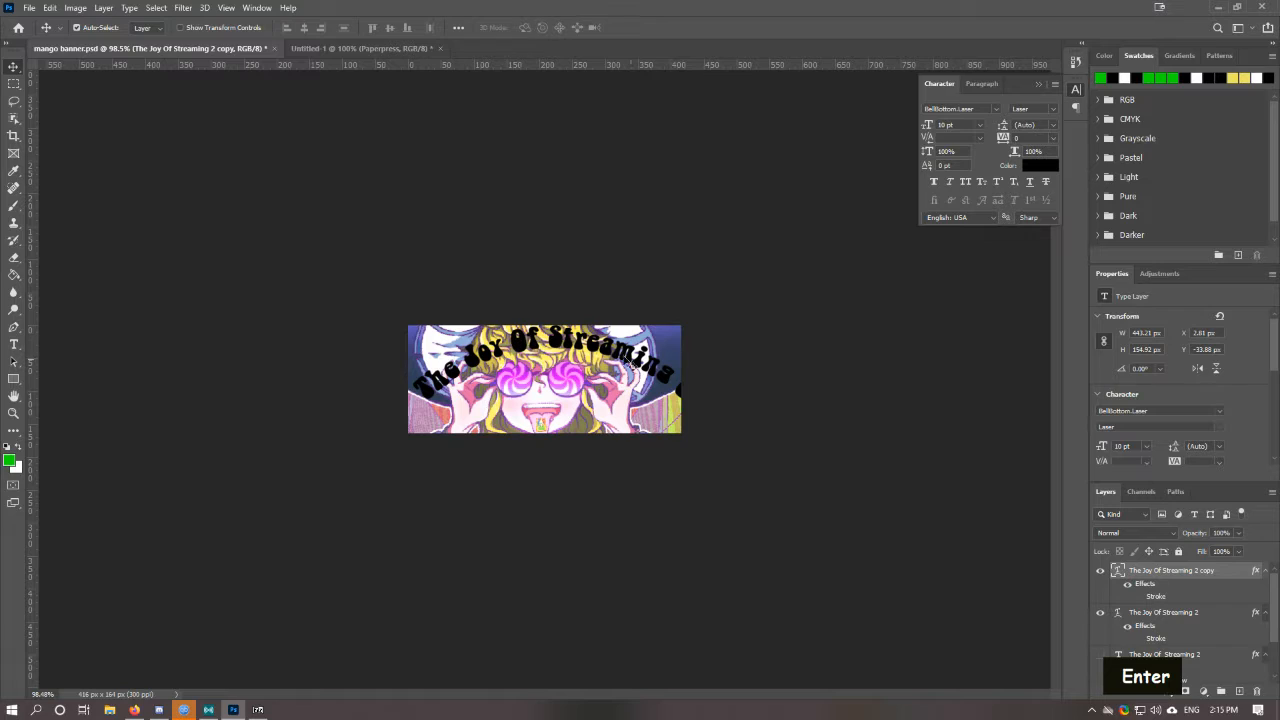
left_click_drag(614, 347, 606, 381)
key("t")
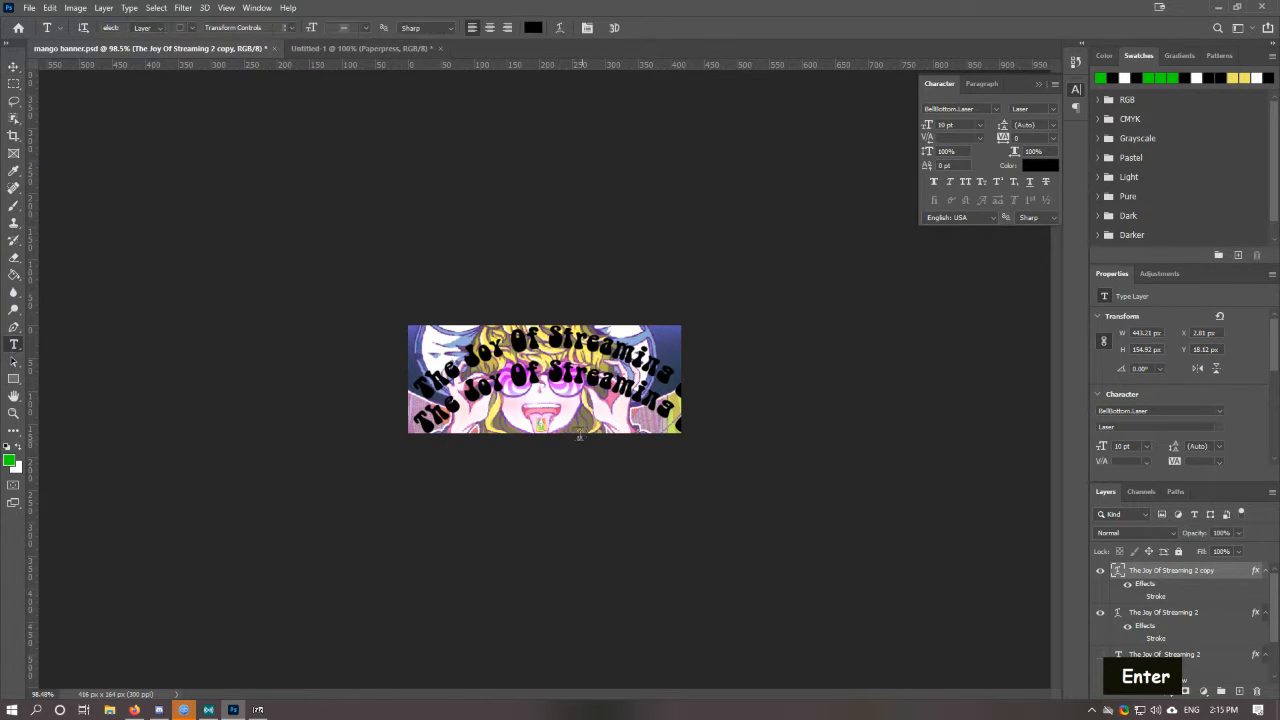
left_click(579, 437)
key("ctrl+a")
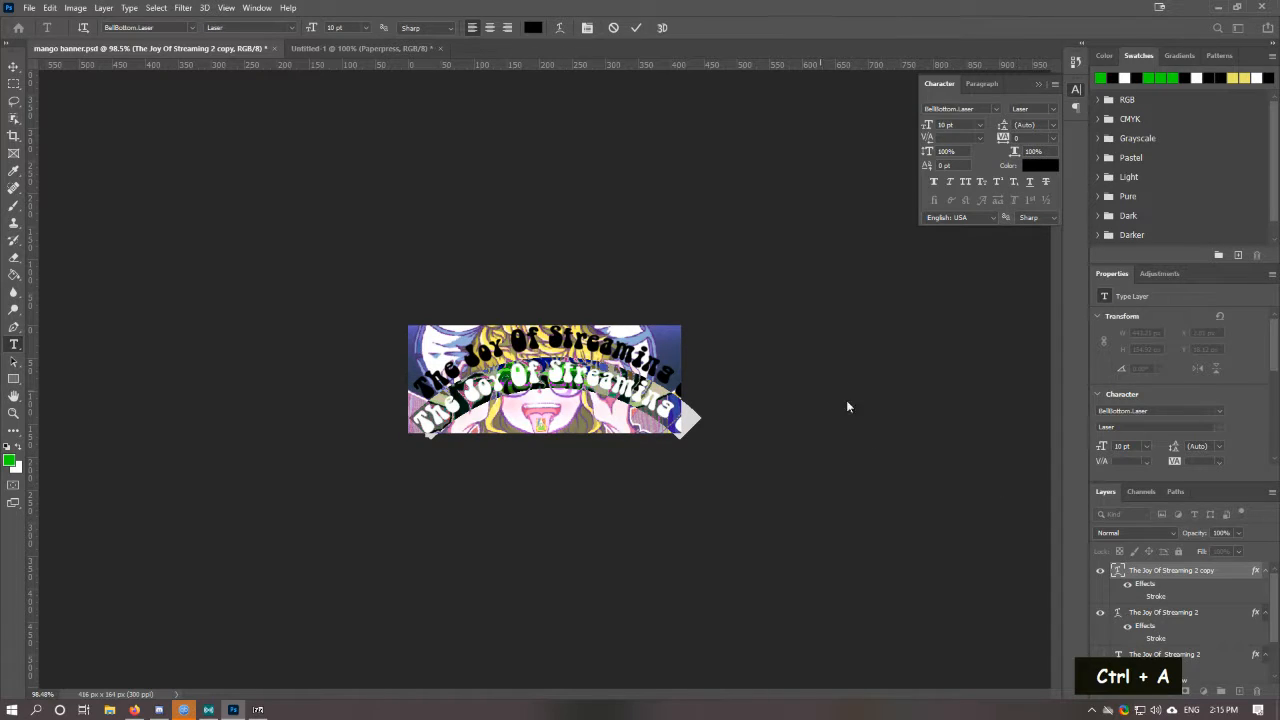
key("Escape")
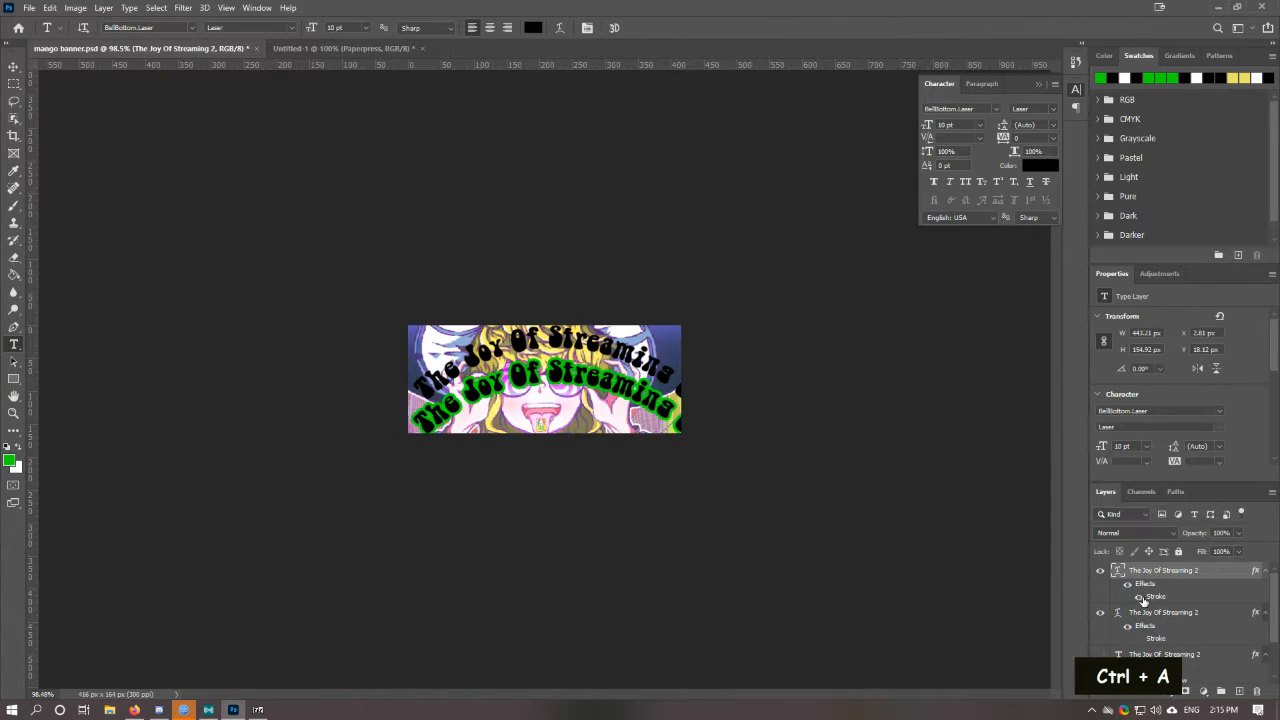
left_click_drag(1143, 601, 1137, 594)
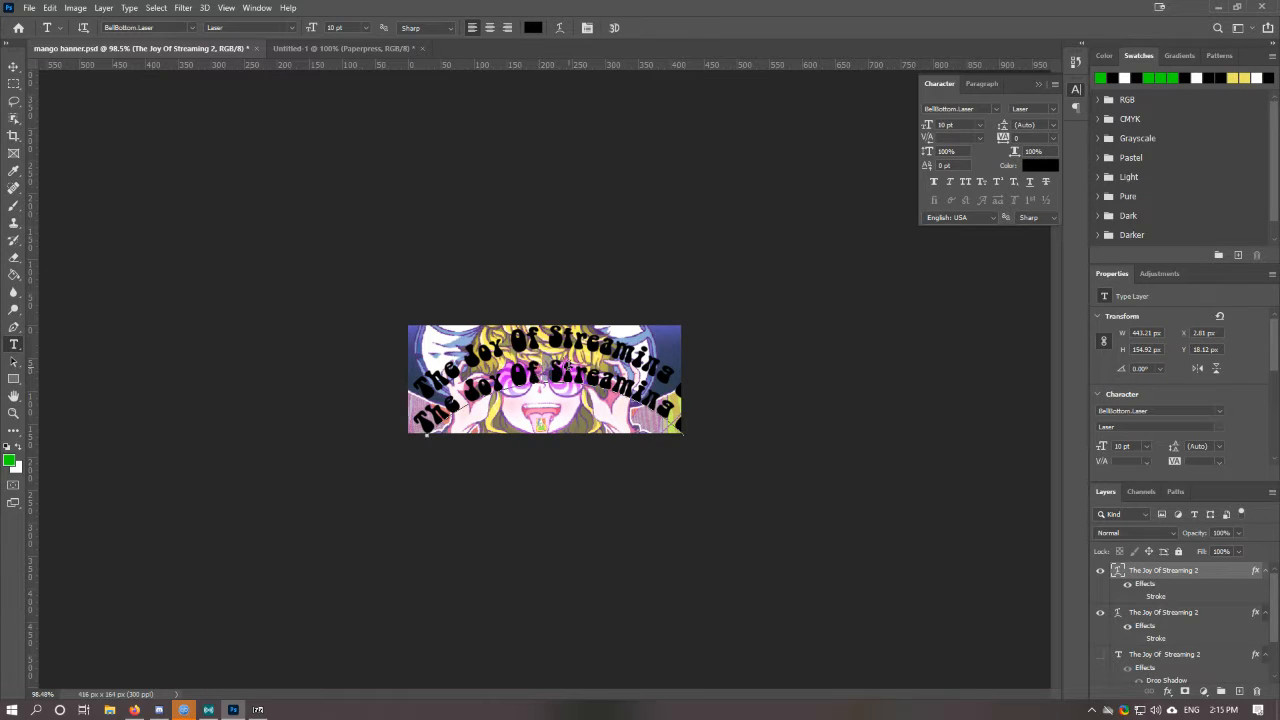
Step: Replace the text of the lower warped title with "streaming 2"
left_click(547, 370)
key("ctrl+a")
type("of stream")
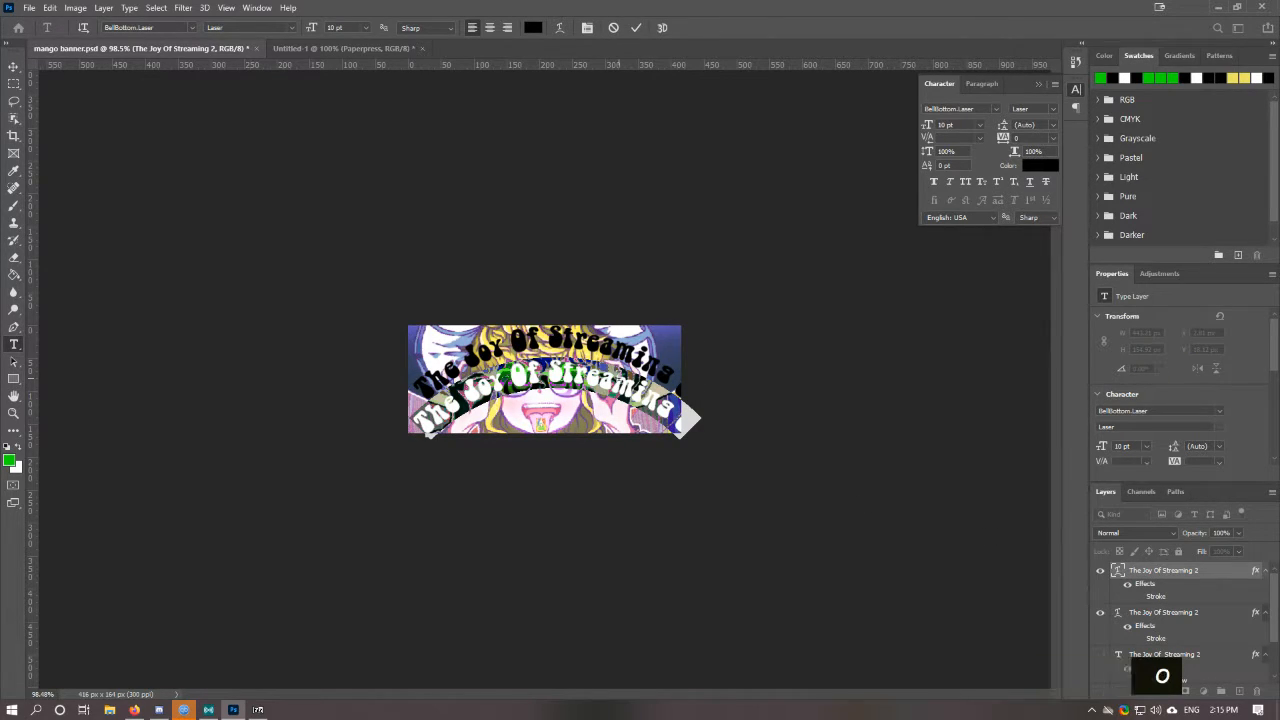
key("ctrl+a")
type("stream")
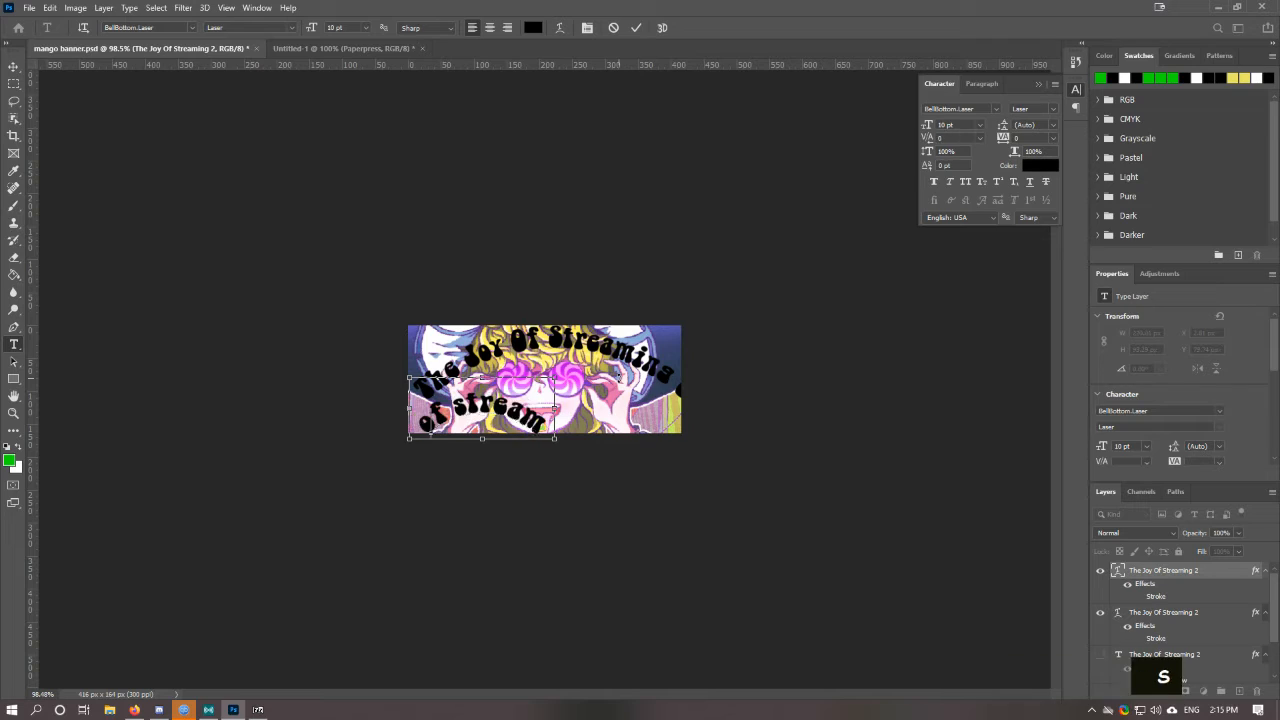
type("ing 2")
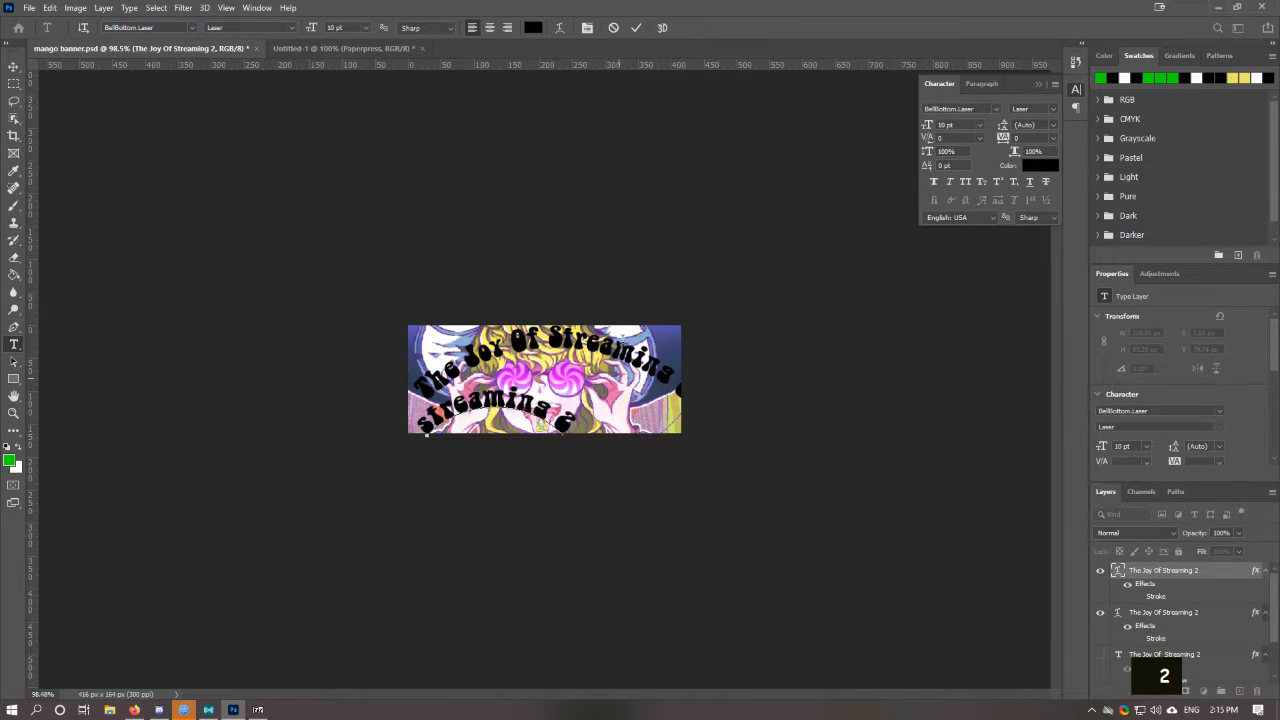
left_click(13, 66)
Step: Replace the text of the upper warped title with "the joy of"
left_click(13, 345)
left_click(578, 348)
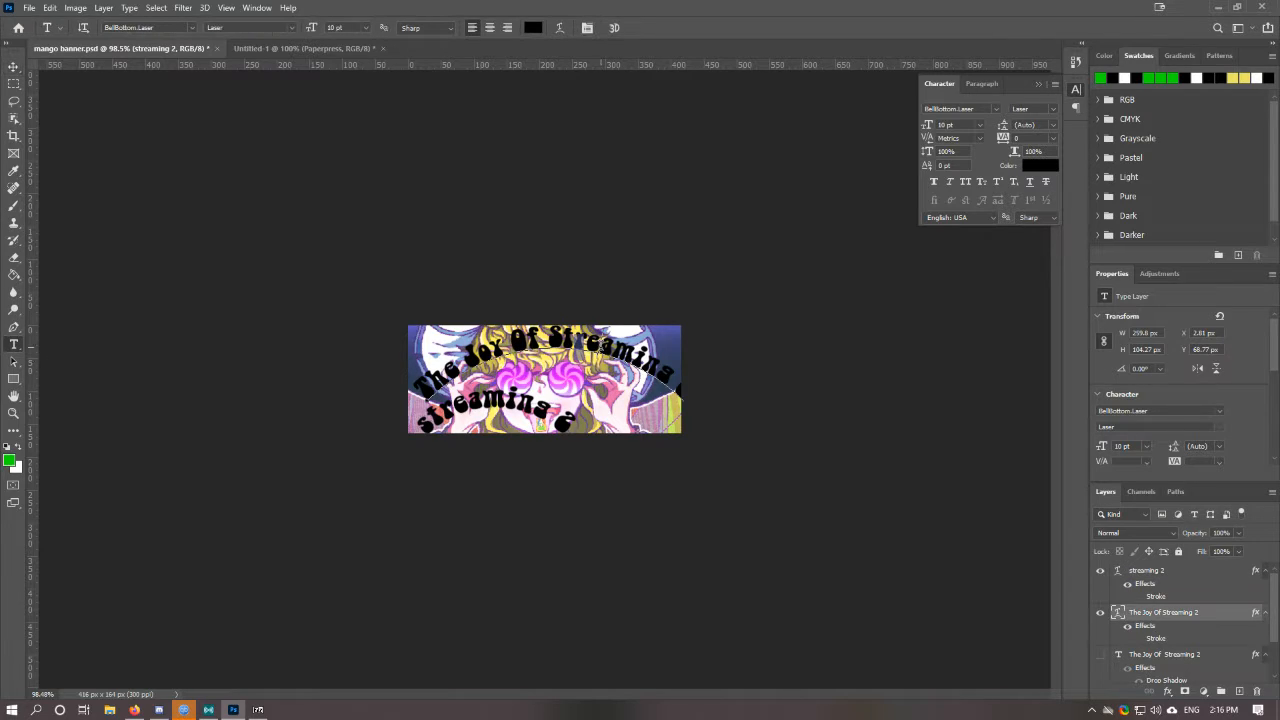
key("ctrl+a")
type("the joy of")
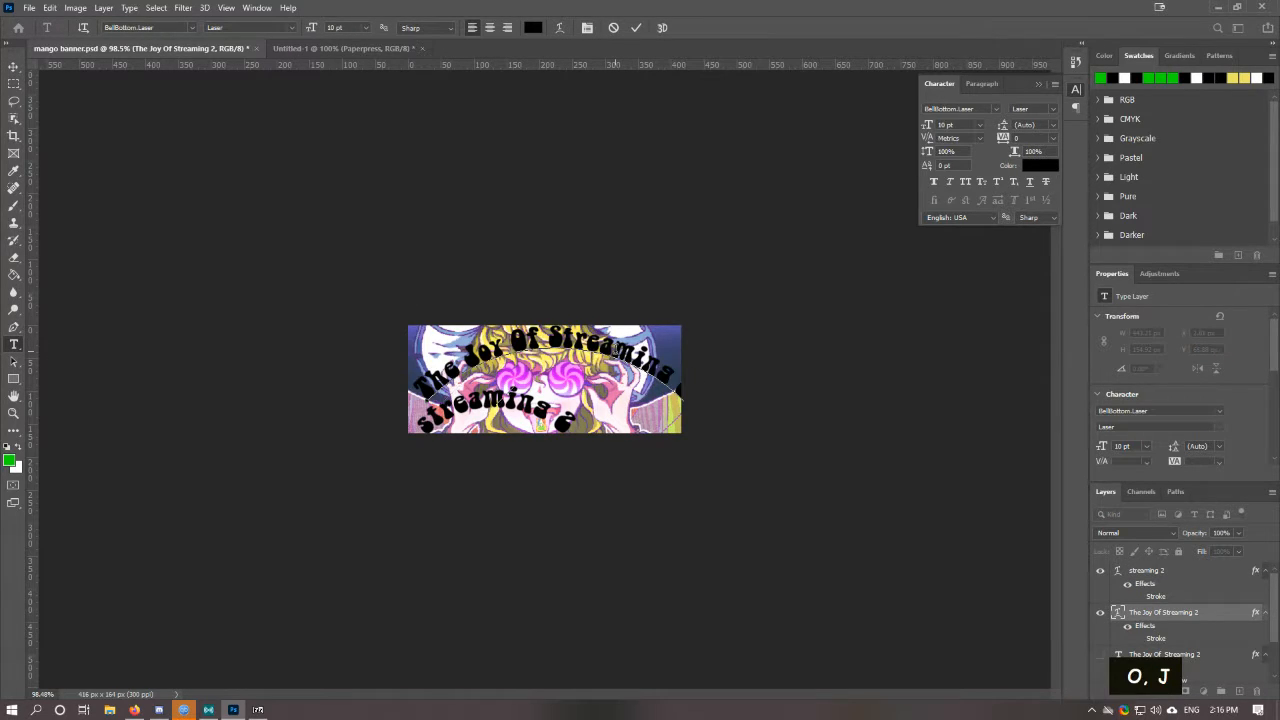
left_click(13, 66)
Step: Center "the joy of" over the banner at about X 207 px, Y 43 px and scale it proportionally to 114% from its left side
left_click_drag(505, 378, 562, 357)
key("ctrl+t")
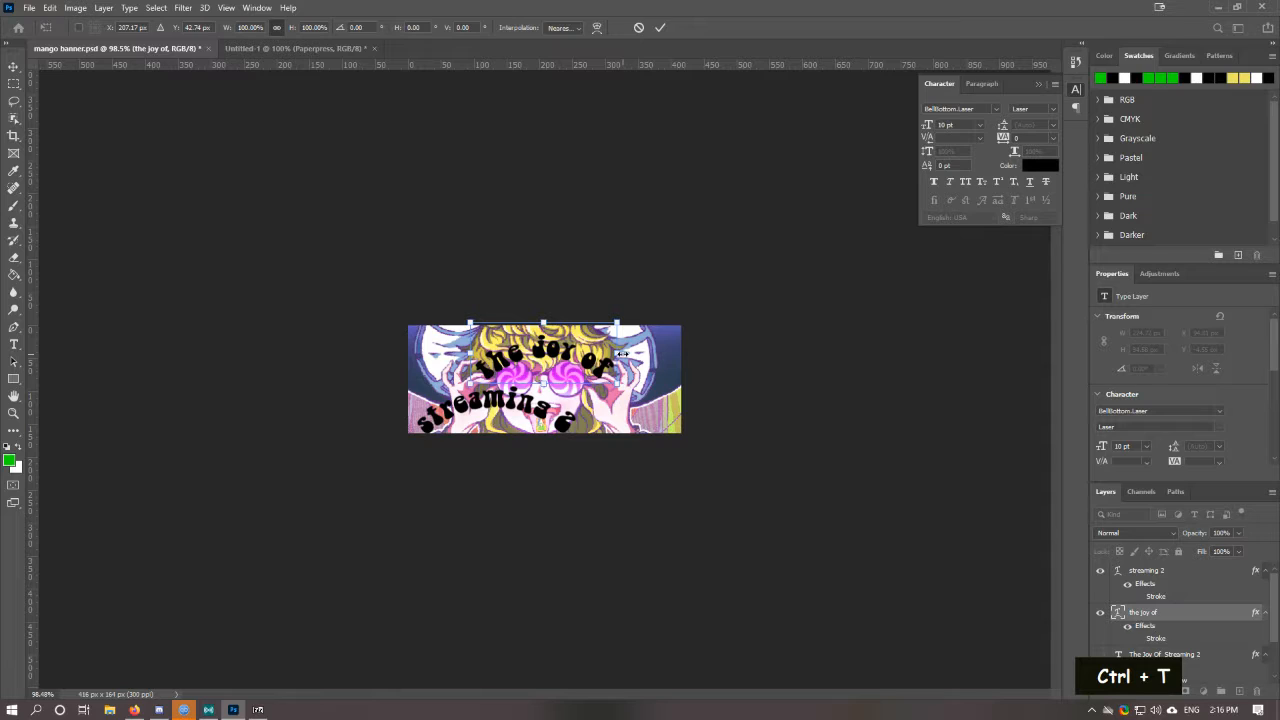
left_click_drag(617, 354, 643, 380)
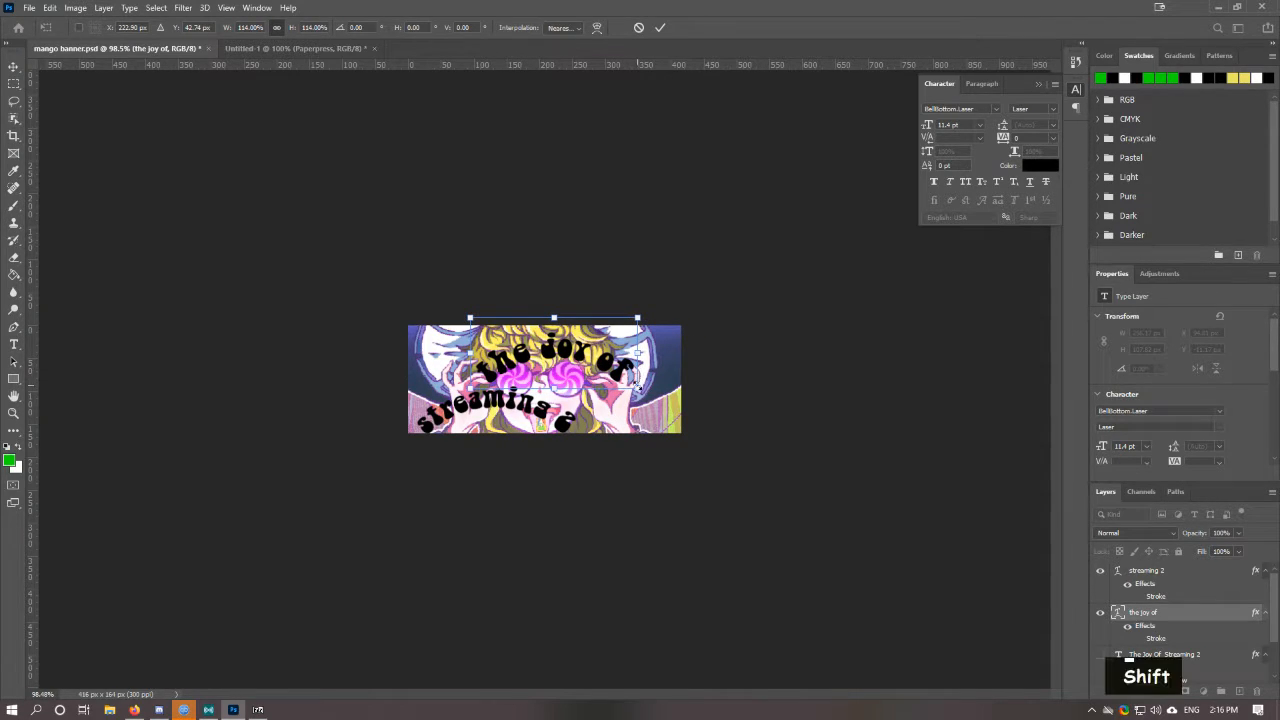
Step: Try stretching "the joy of" to about 176% width and 110% height, centered at X 208 px on the banner
mouse_move(640, 372)
left_mouse_down()
mouse_move(659, 393)
mouse_move(628, 382)
left_mouse_up()
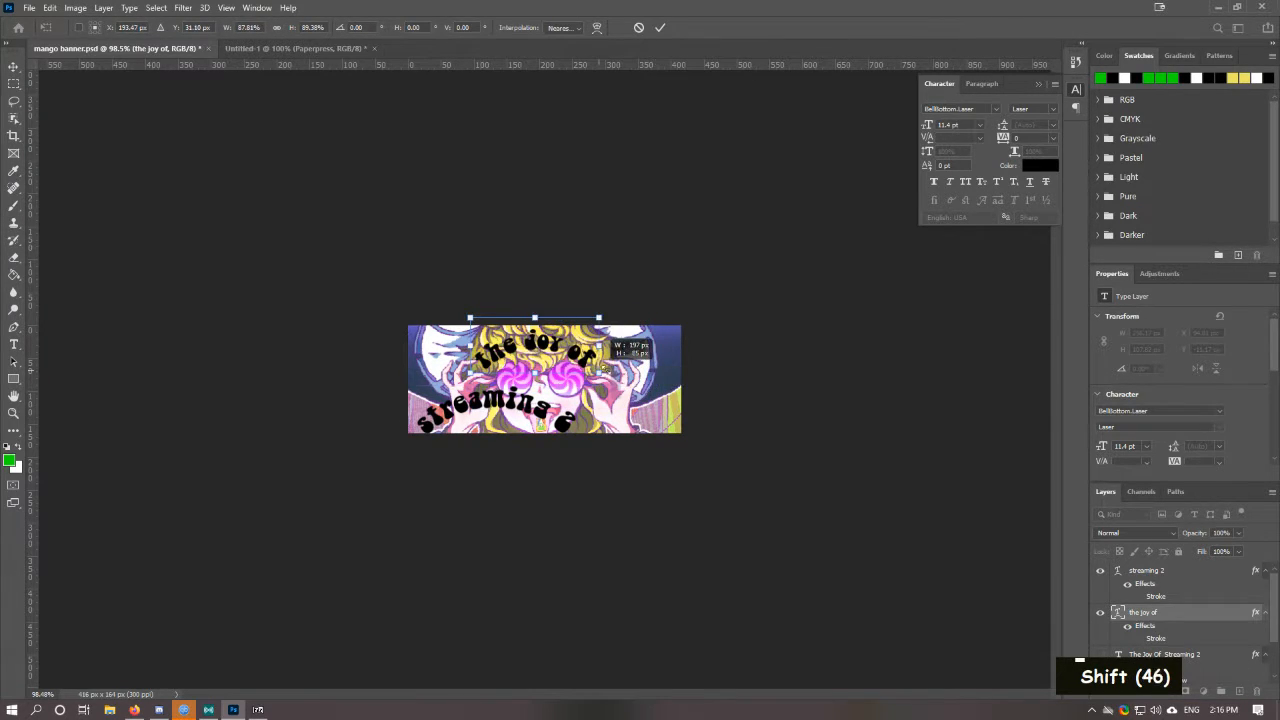
left_click_drag(585, 370, 695, 385)
left_click_drag(466, 355, 437, 357)
left_click_drag(566, 355, 544, 355)
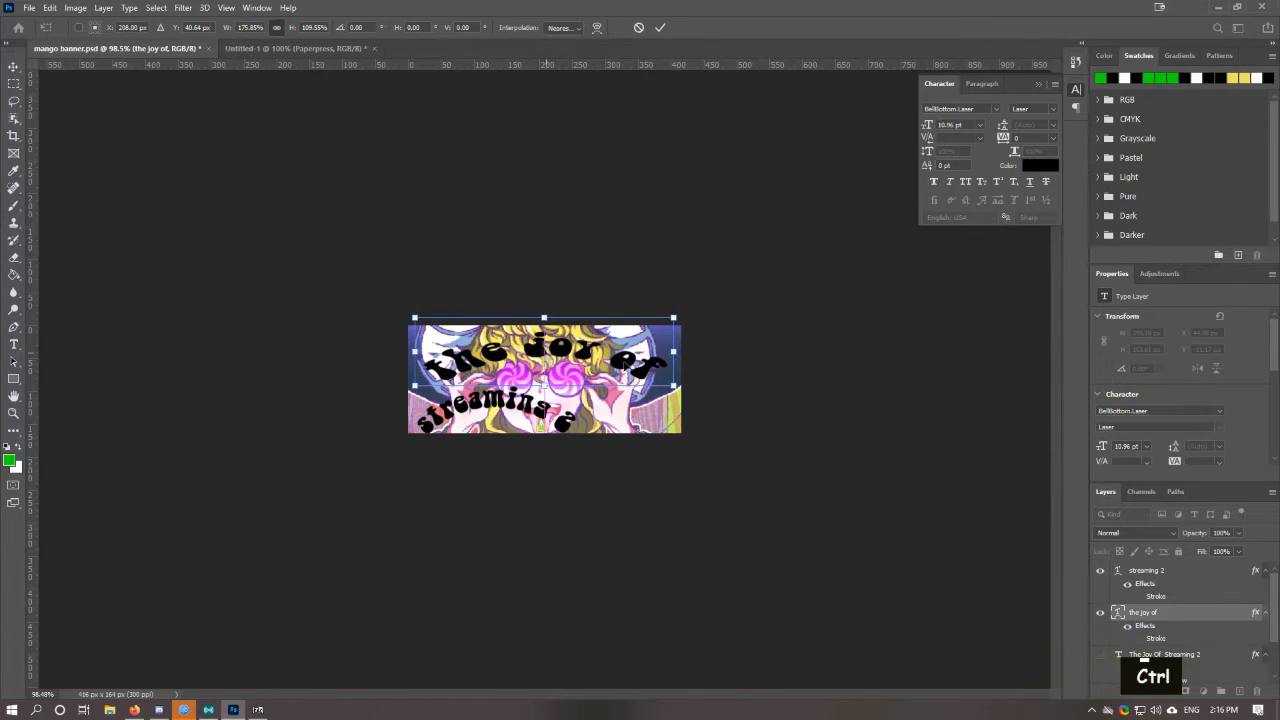
Step: Undo the non-proportional stretching of "the joy of", going back to the proportional 114% scaling
key("ctrl+z")
key("ctrl+z")
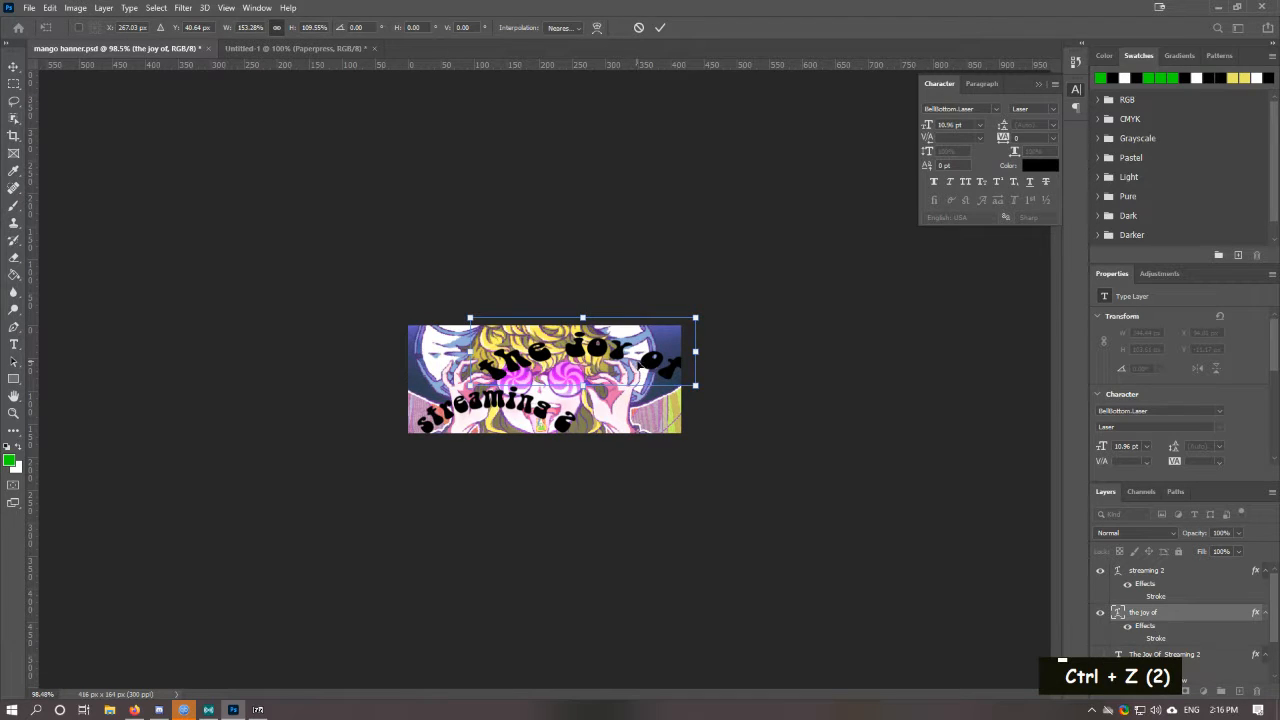
key("ctrl+alt+z")
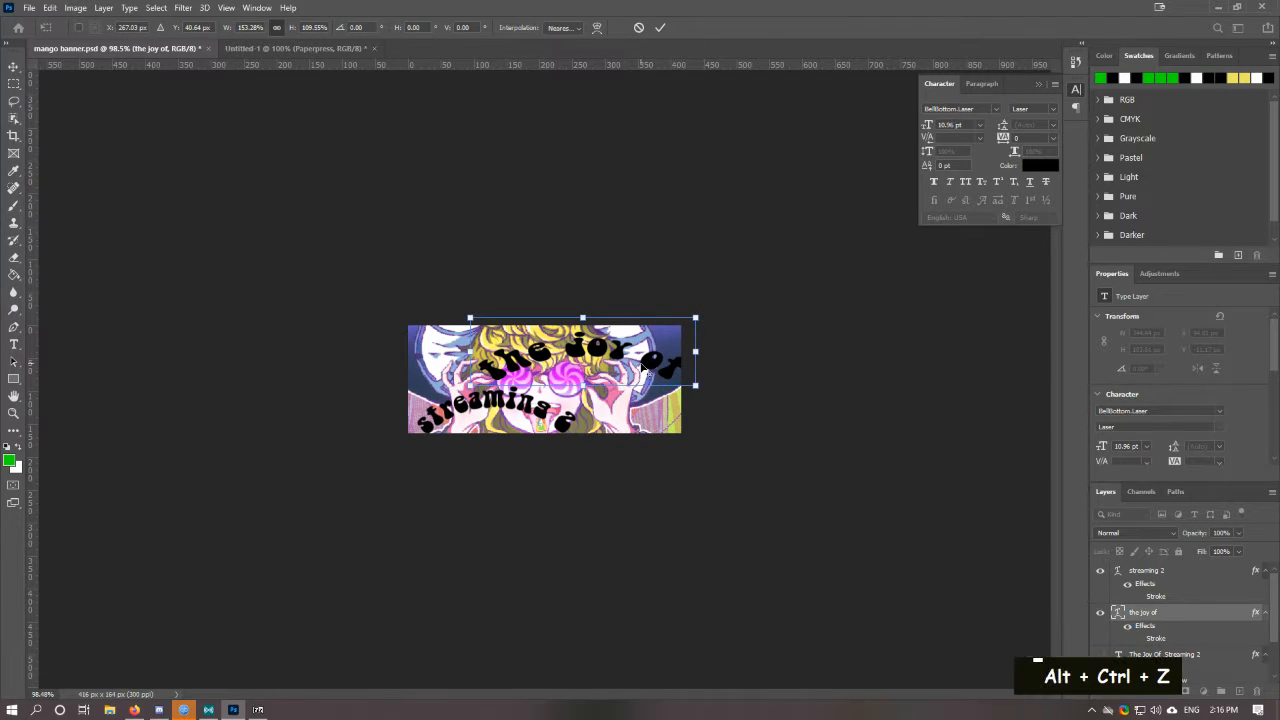
left_click(49, 8)
left_click(60, 33)
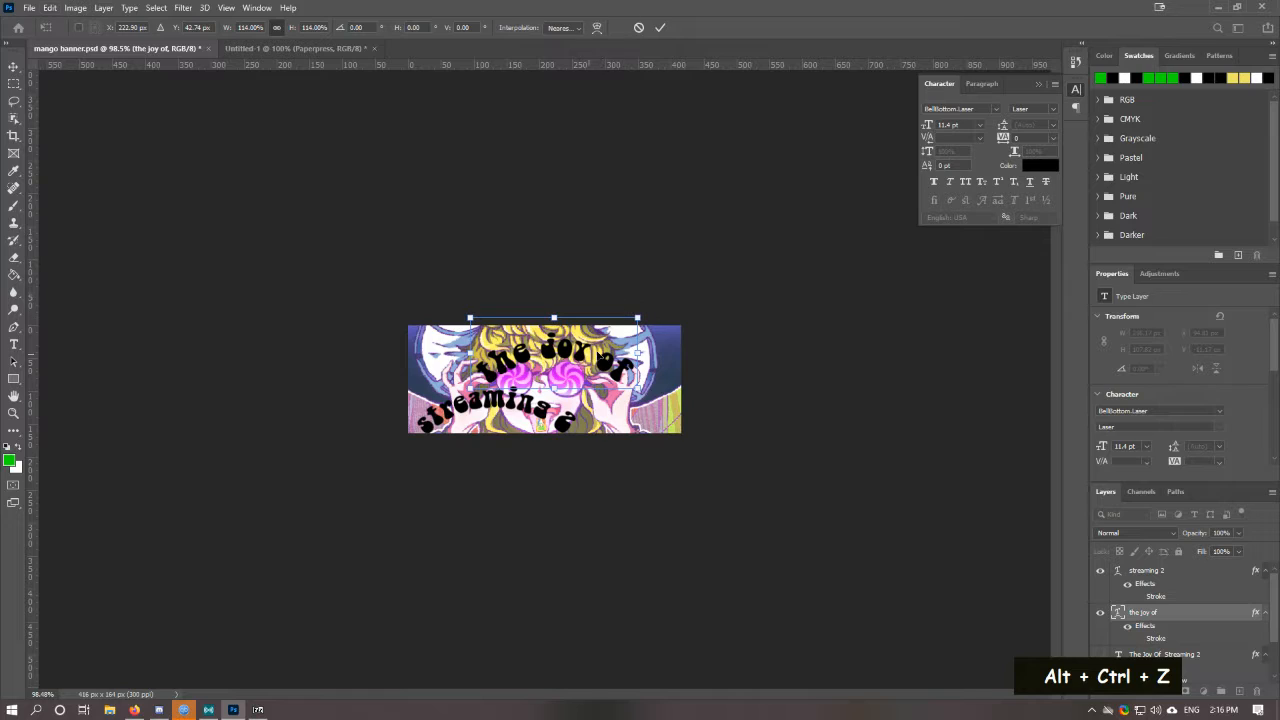
Step: Scale "the joy of" proportionally to about 122% and center it on the banner at about X 208 px, Y 35 px
left_click_drag(639, 386, 680, 408)
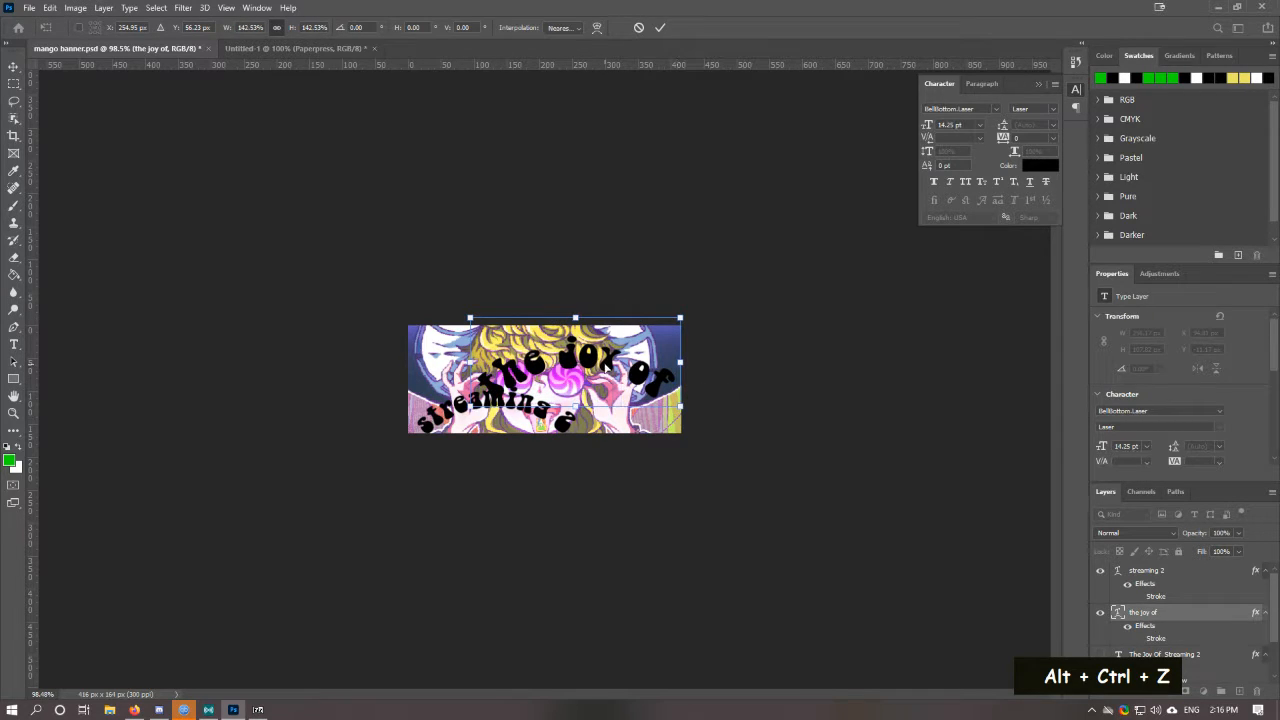
left_click_drag(602, 364, 571, 354)
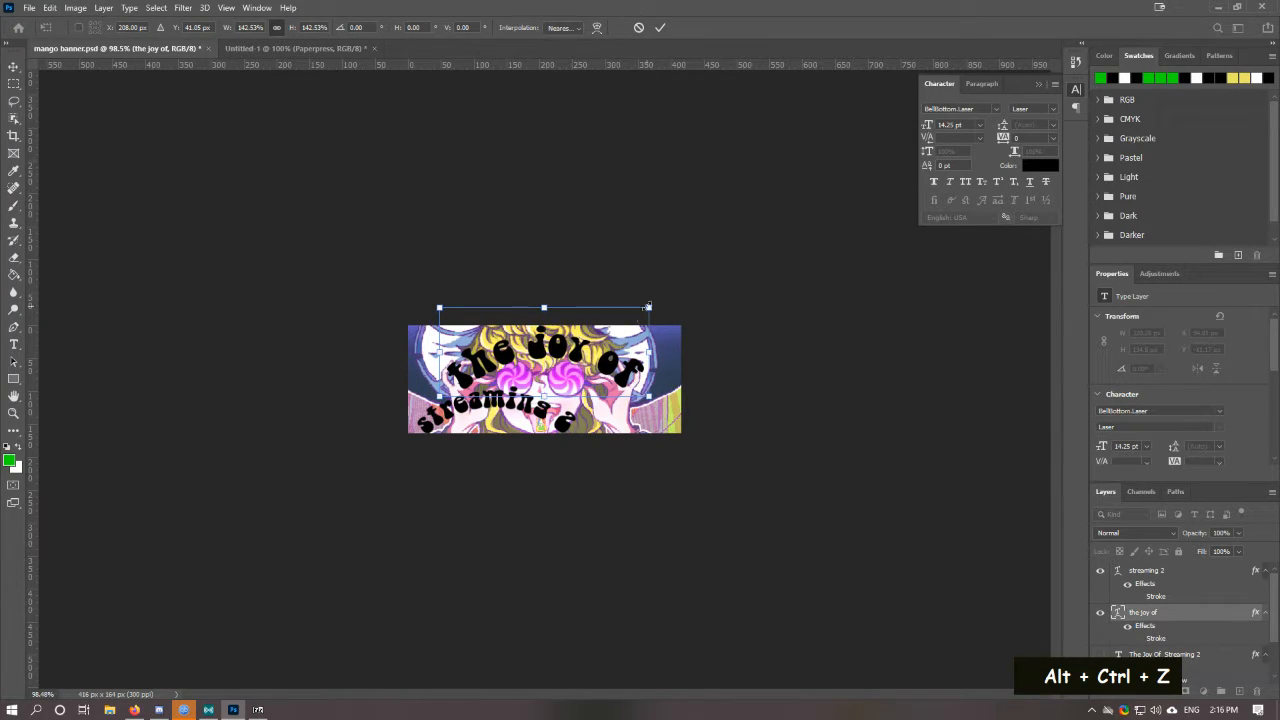
left_click_drag(647, 307, 620, 321)
left_click_drag(555, 365, 569, 354)
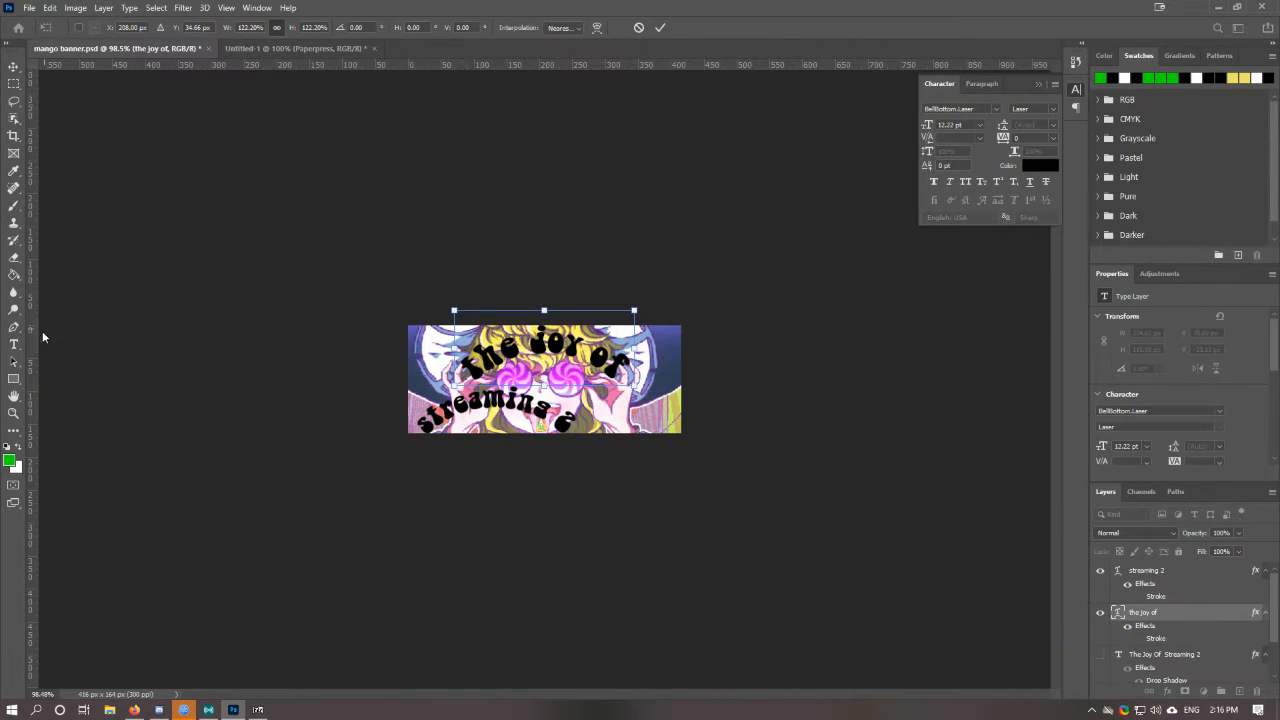
Step: Slightly reduce the Arc warp bend of "the joy of" and reposition the text at about X 62 px, Y -19 px
right_click(14, 344)
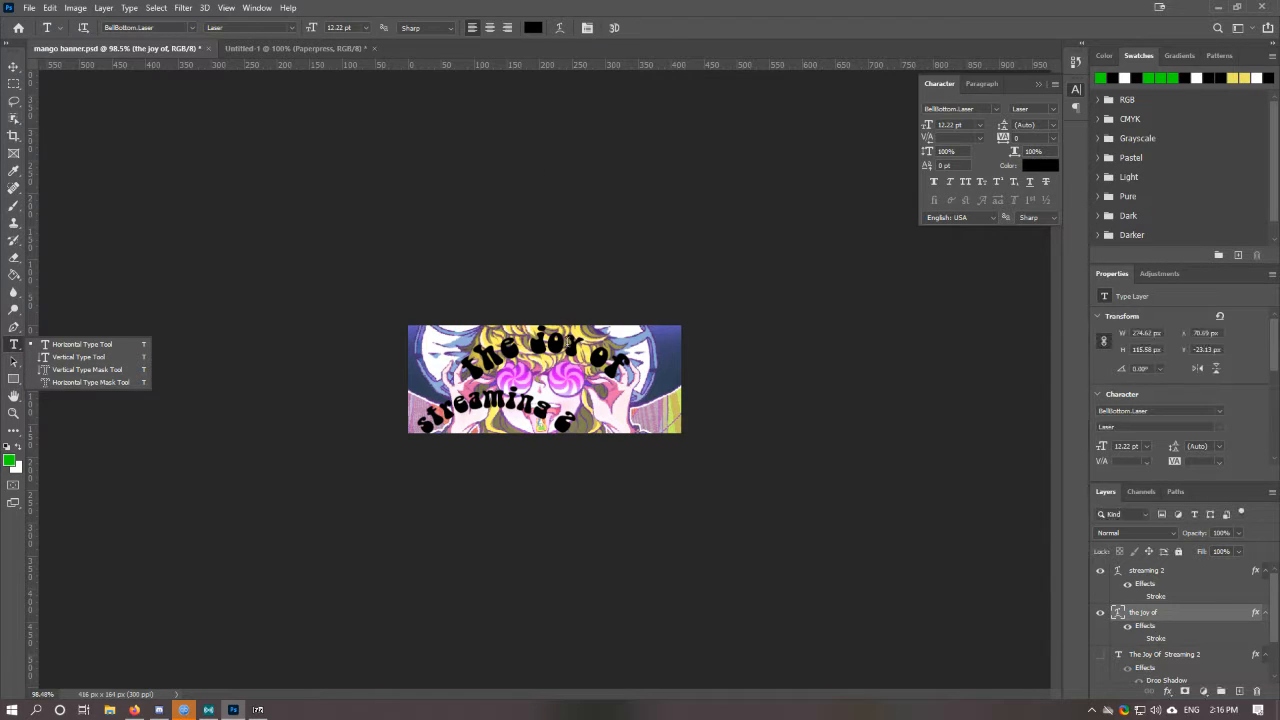
key("ctrl+a")
left_click(559, 27)
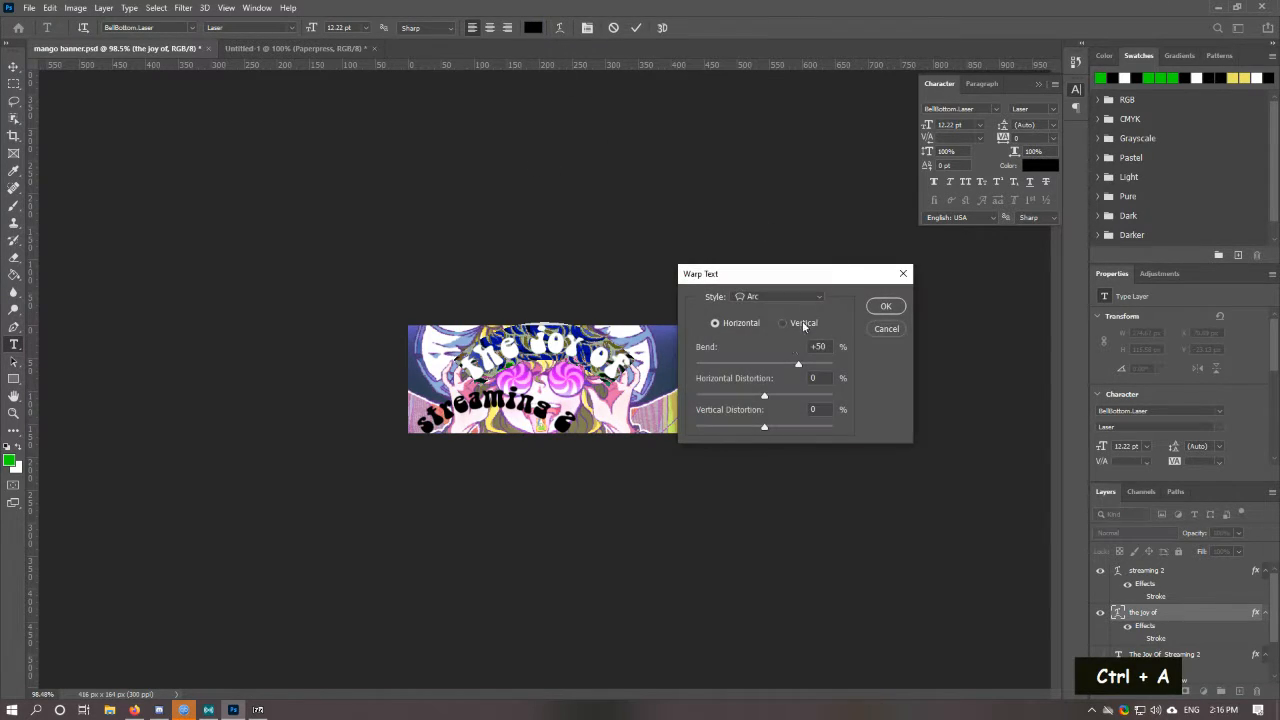
mouse_move(797, 368)
left_mouse_down()
mouse_move(730, 380)
mouse_move(792, 378)
left_mouse_up()
left_click(885, 307)
left_click(13, 66)
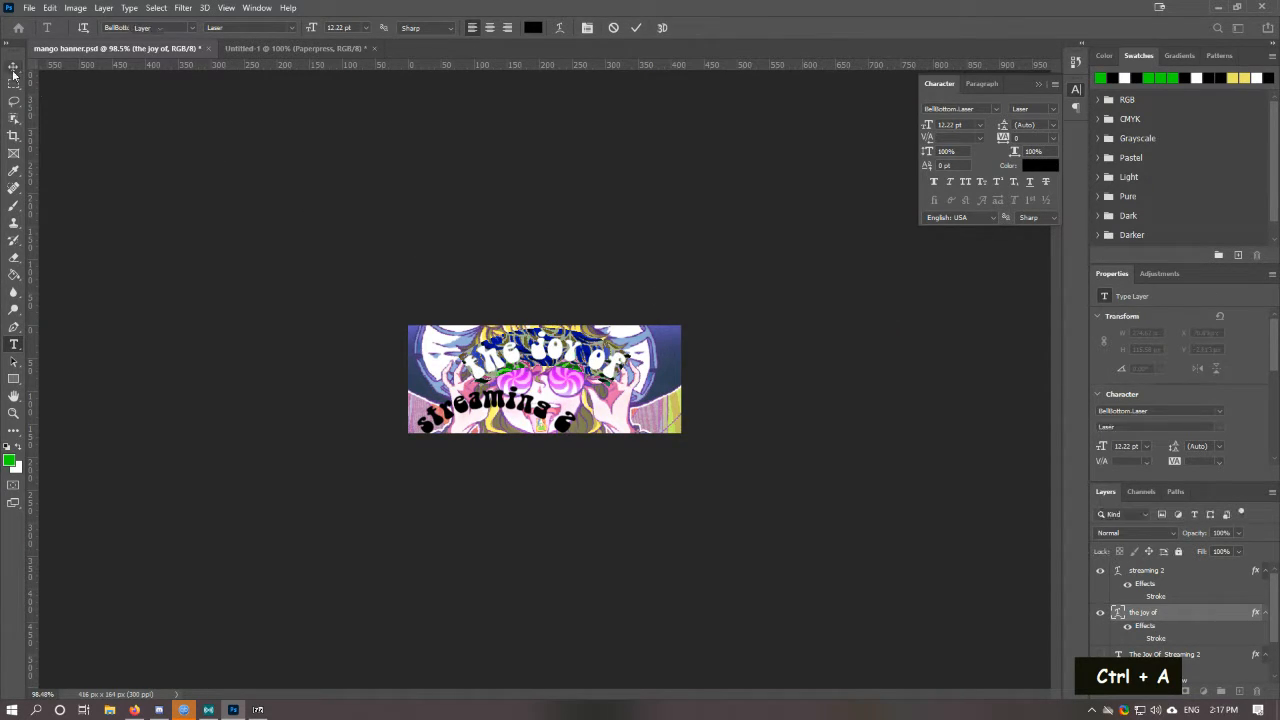
left_click_drag(575, 362, 563, 352)
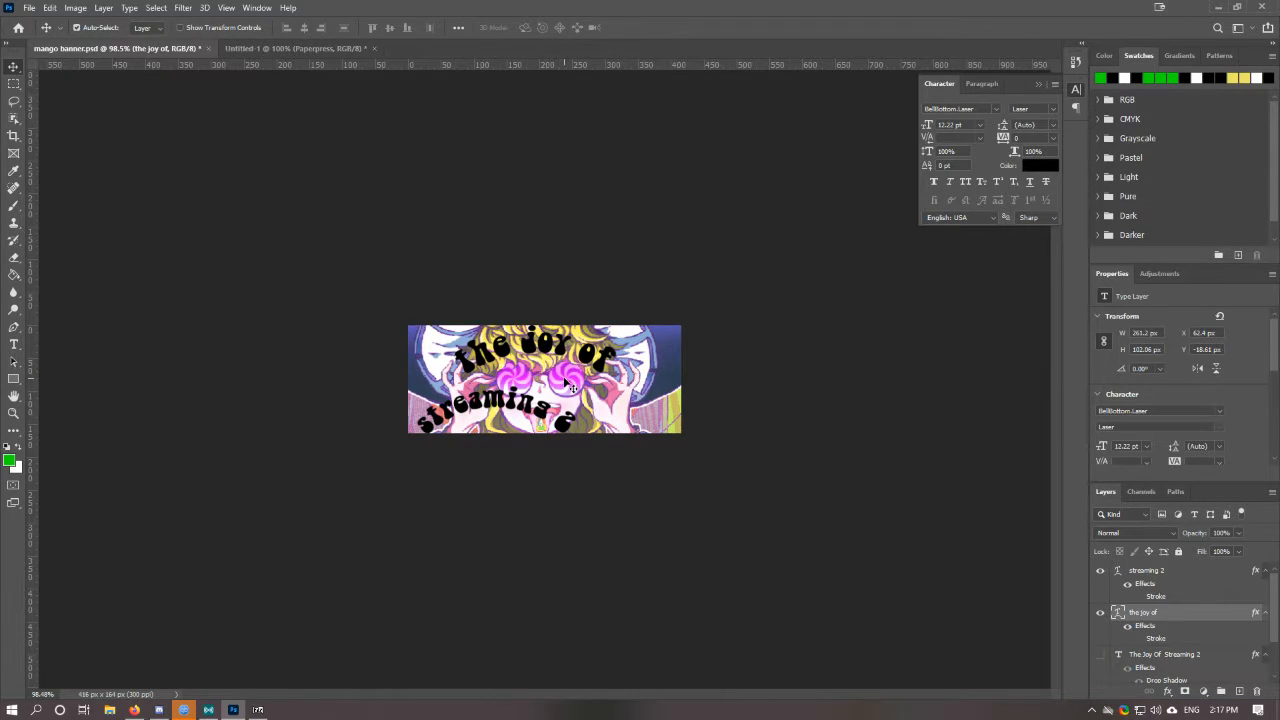
Step: Set the Arc warp bend of "streaming 2" to -40% and move the text to about X 84 px, Y 94 px
left_click(1142, 577)
left_click(13, 344)
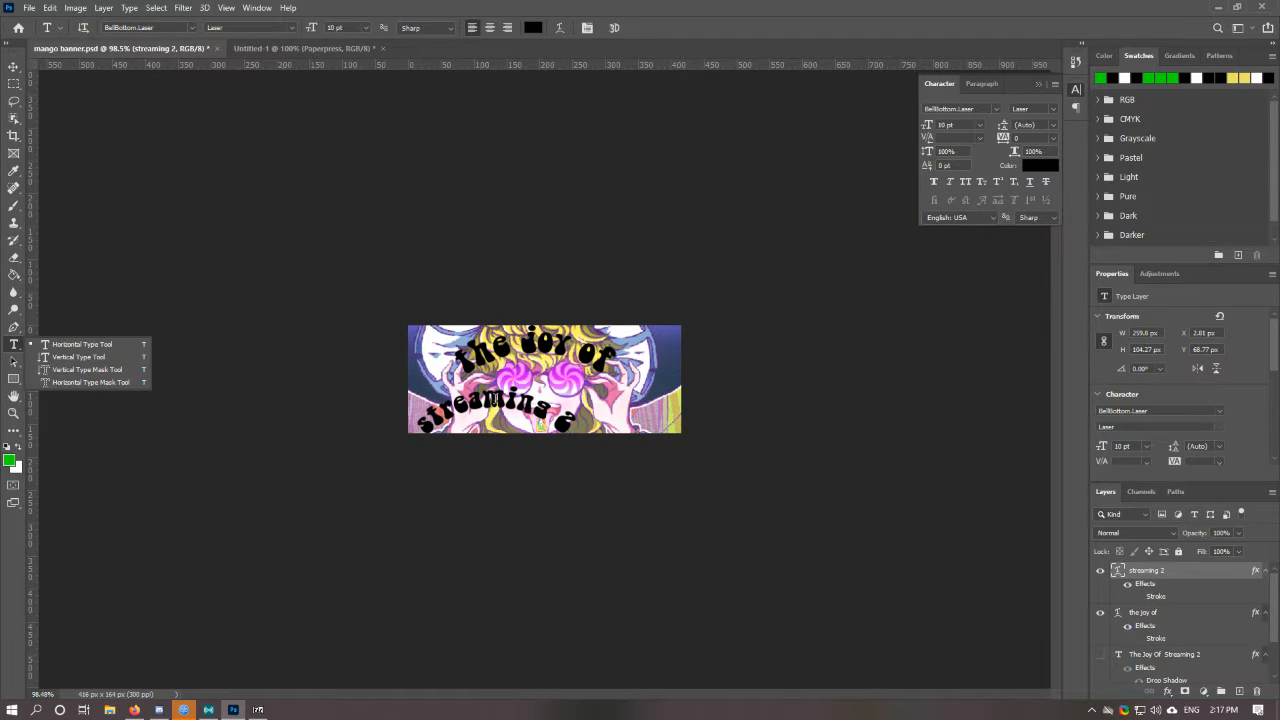
left_click(478, 400)
left_click(560, 28)
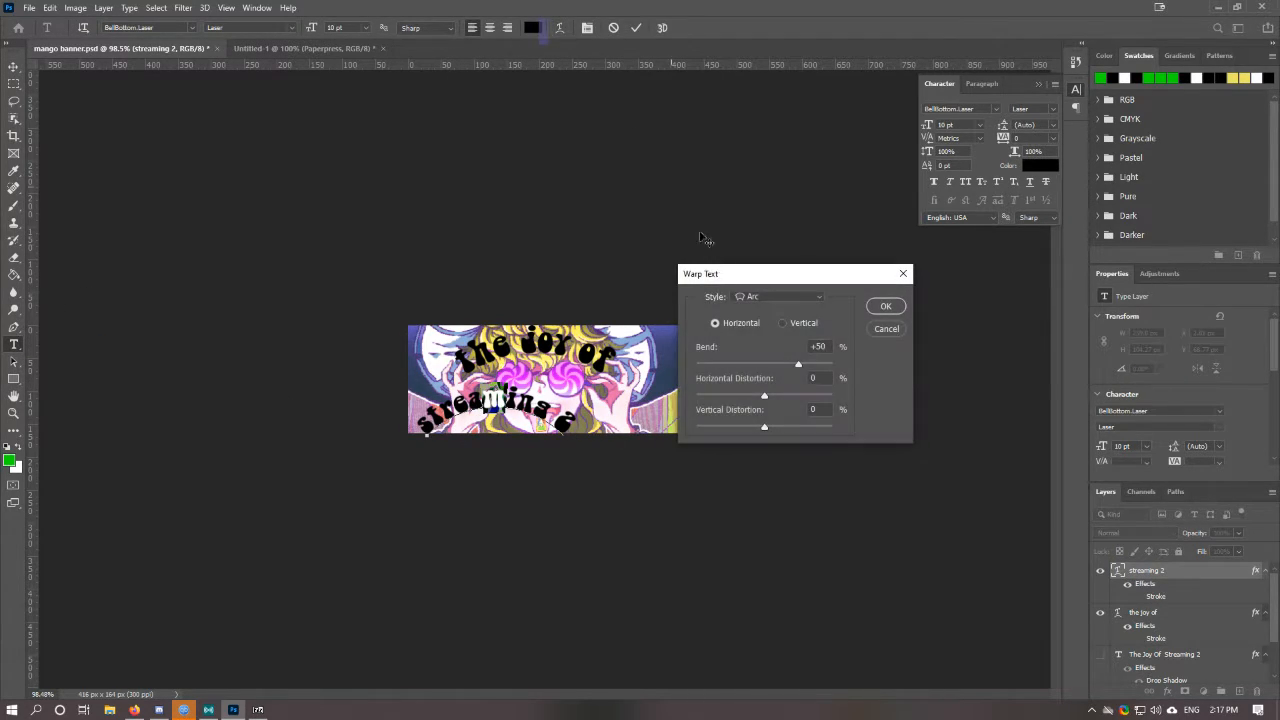
left_click(760, 300)
left_click(763, 304)
left_click_drag(800, 365, 737, 376)
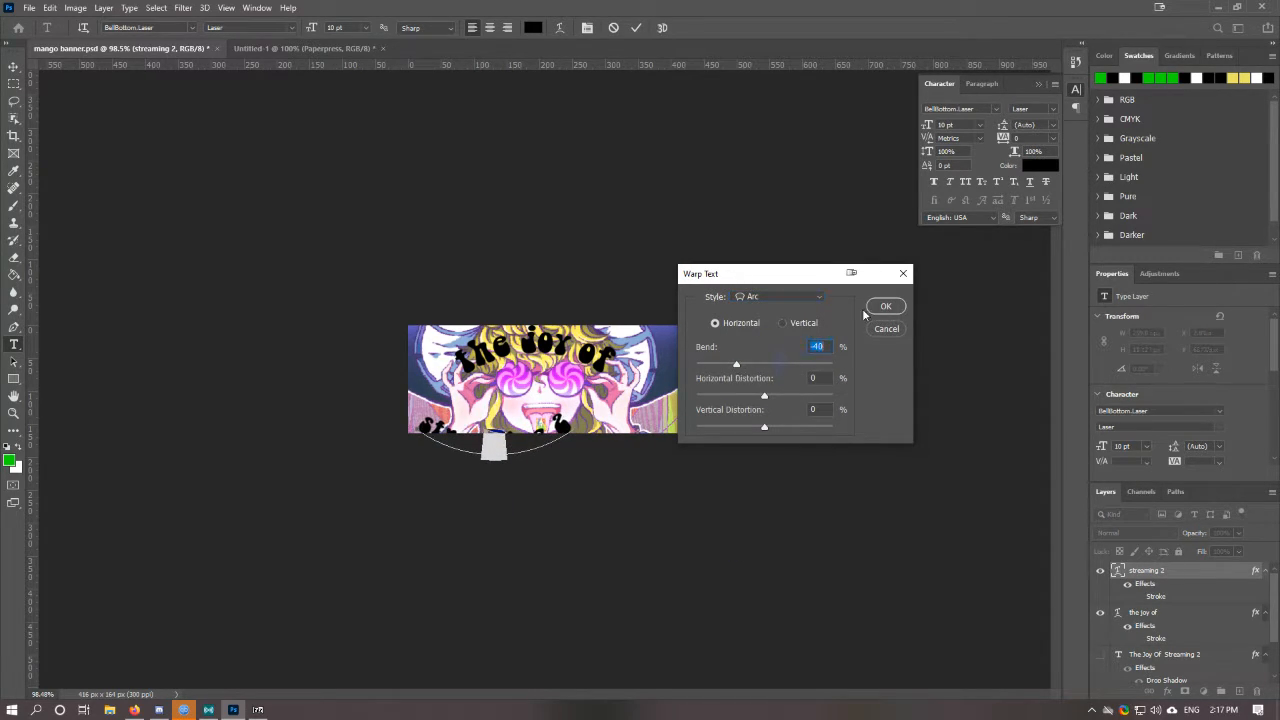
left_click(884, 307)
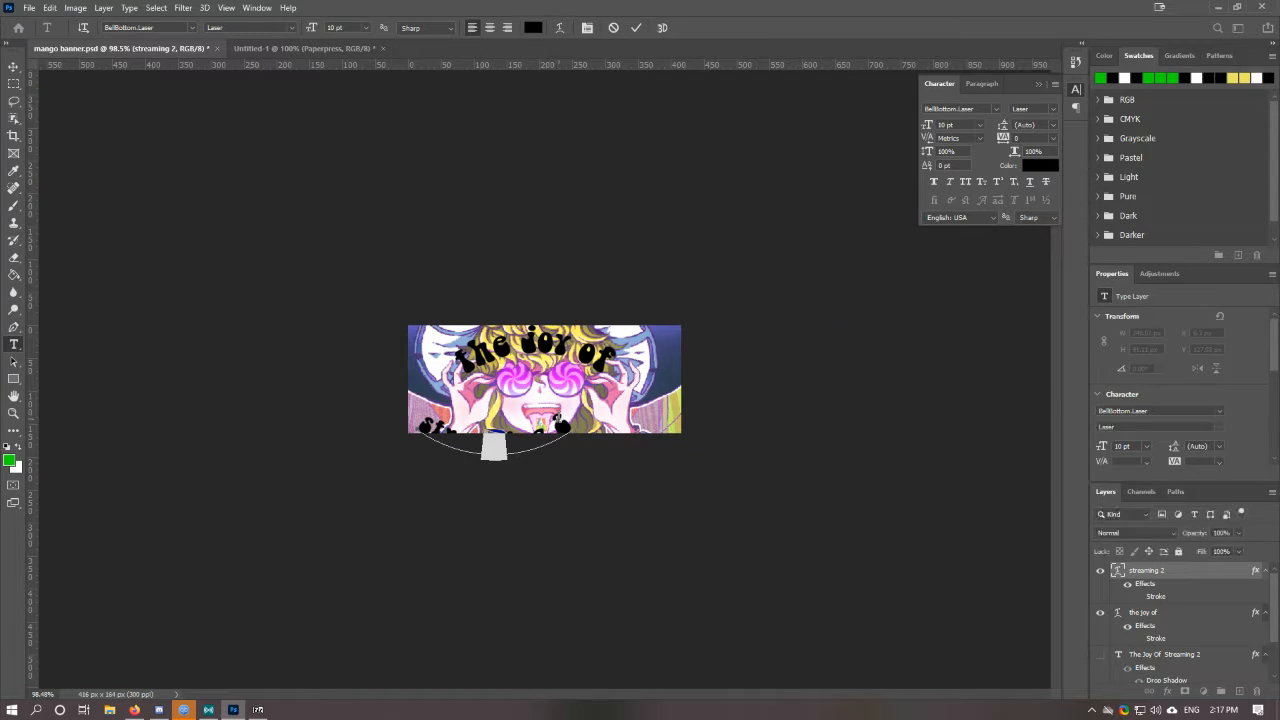
left_click(13, 65)
left_click_drag(559, 422, 607, 402)
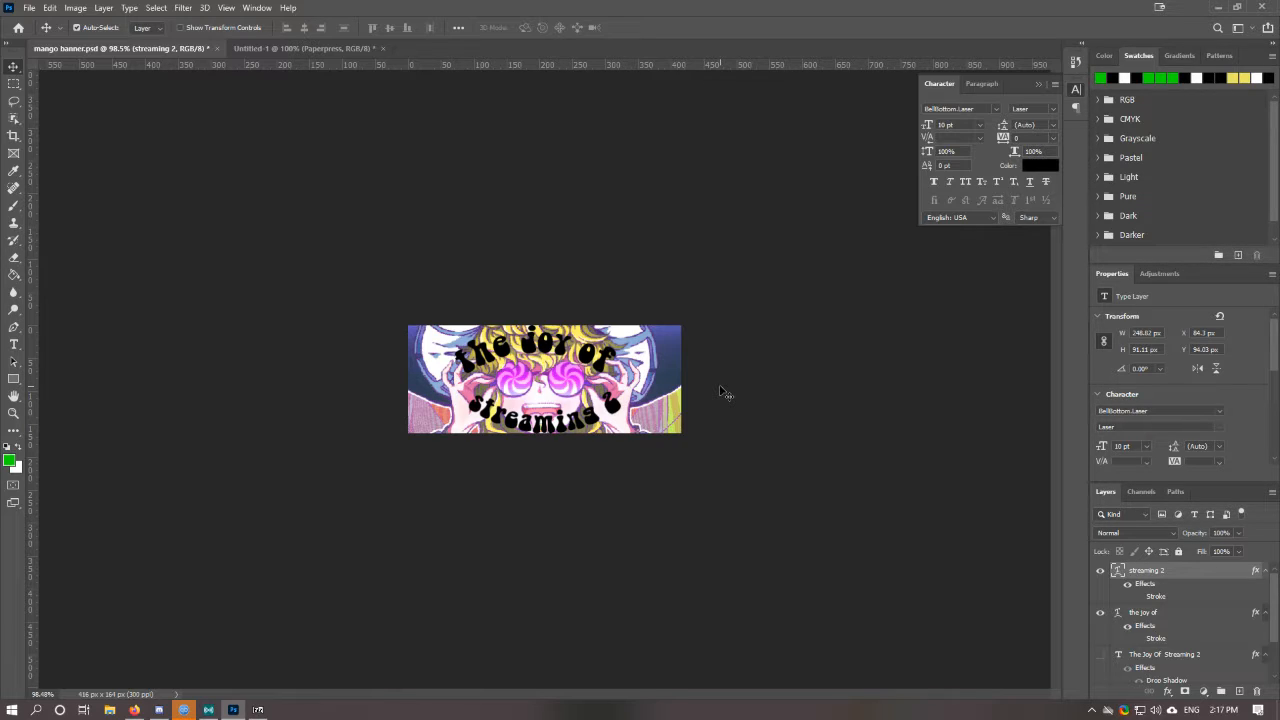
Step: Nudge the witch background image on Layer 1 upward to Y -404 px
scroll(1178, 662, "down", 7)
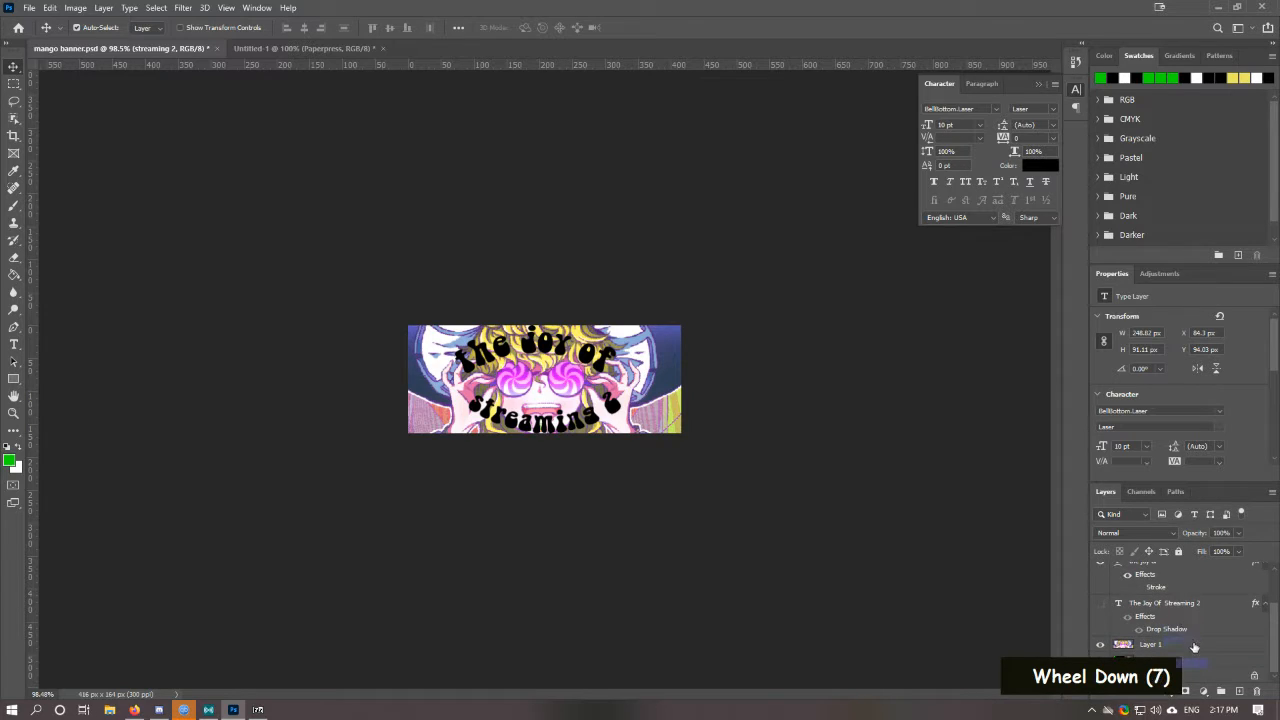
left_click(1186, 645)
key("Up")
key("Up")
key("Up")
key("Up")
key("Up")
key("Up")
key("Up")
key("Up")
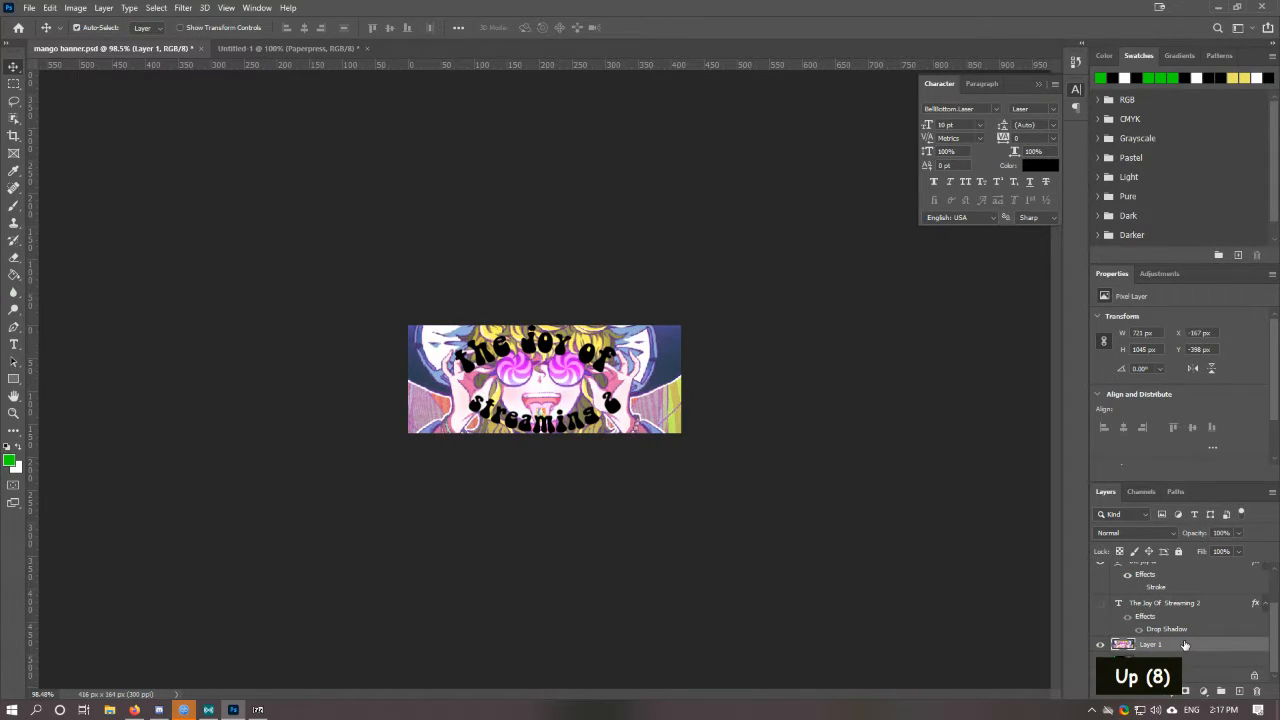
key("Up")
key("Up")
key("Up")
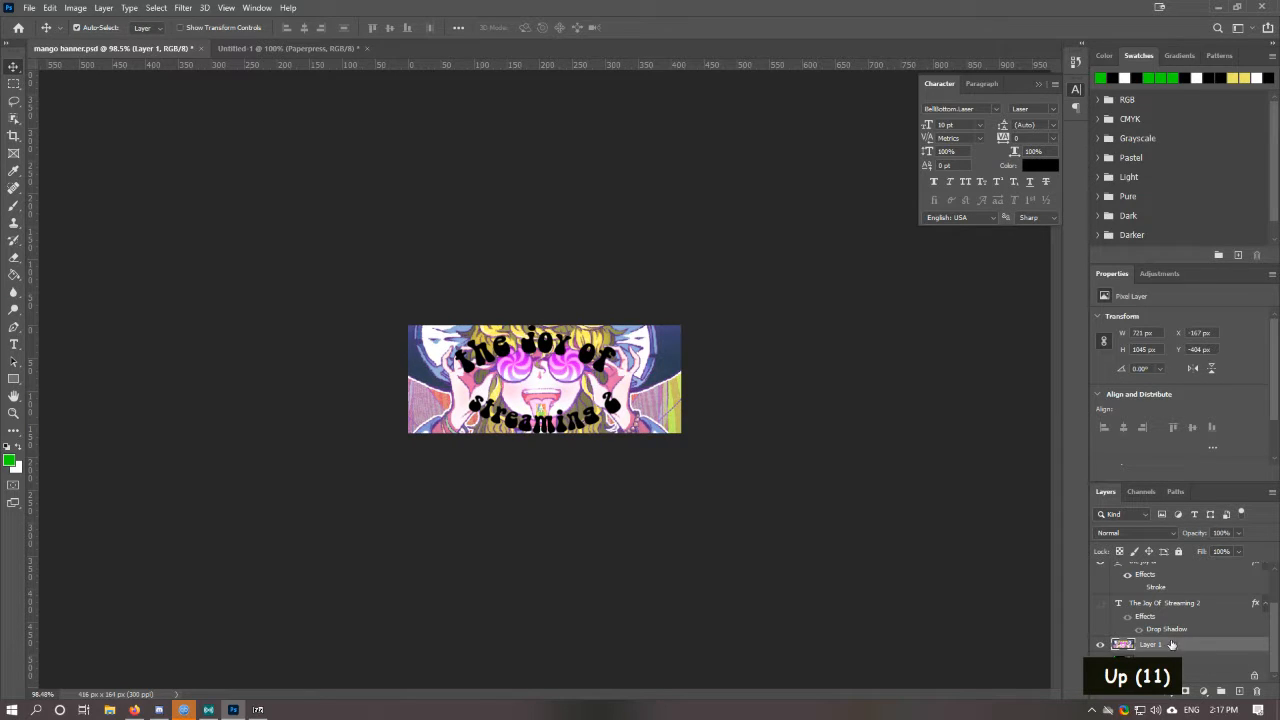
Step: Nudge "the joy of" vertically to Y -17.61 px
left_click(590, 364)
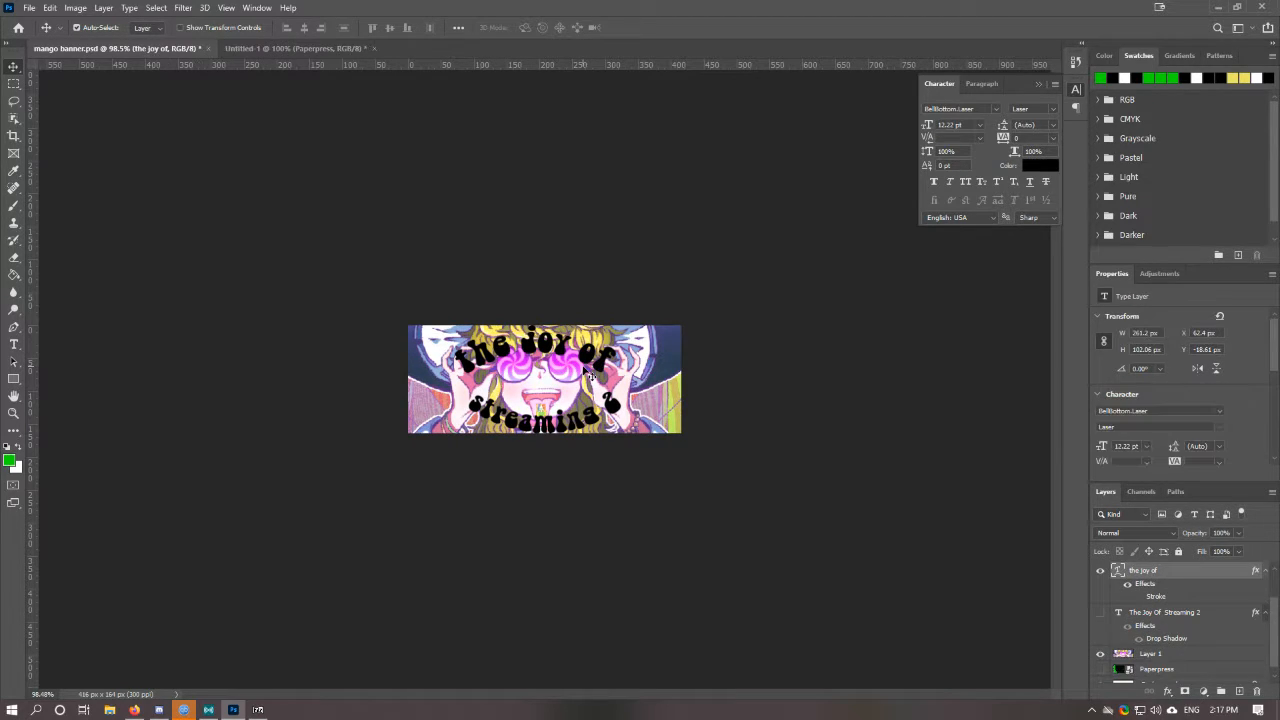
key("Up")
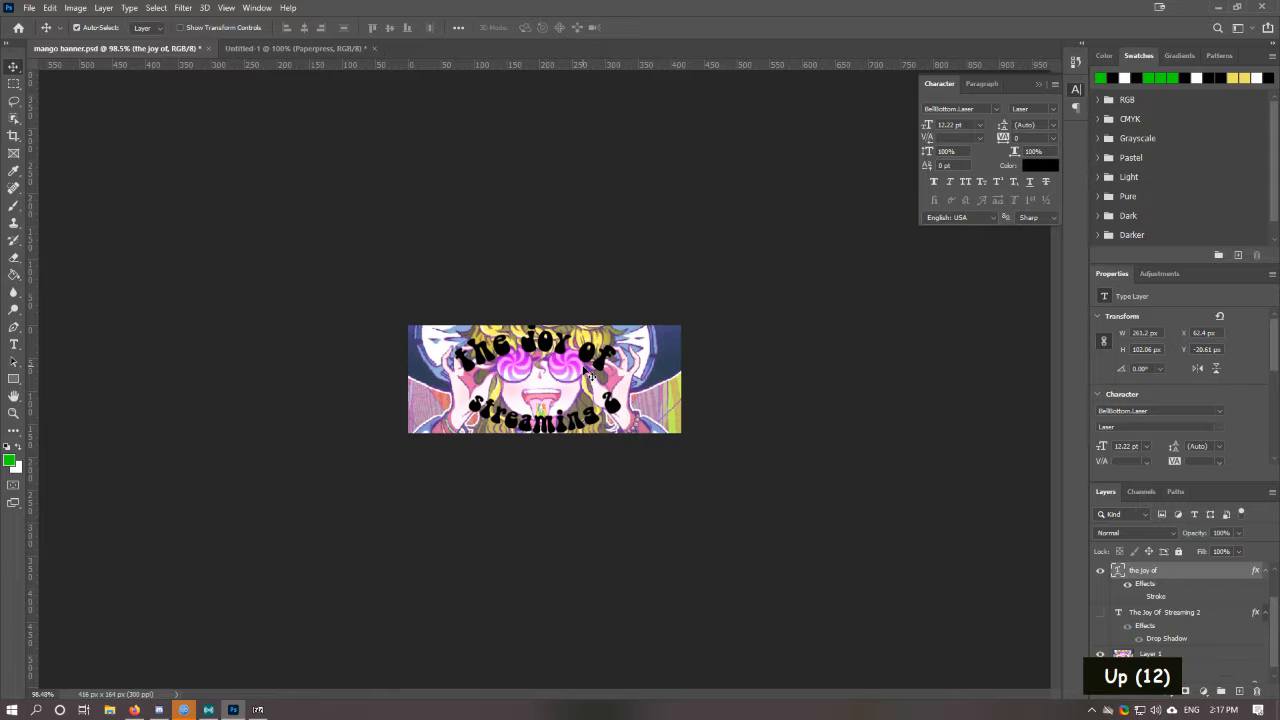
key("Down")
key("Down")
key("Down")
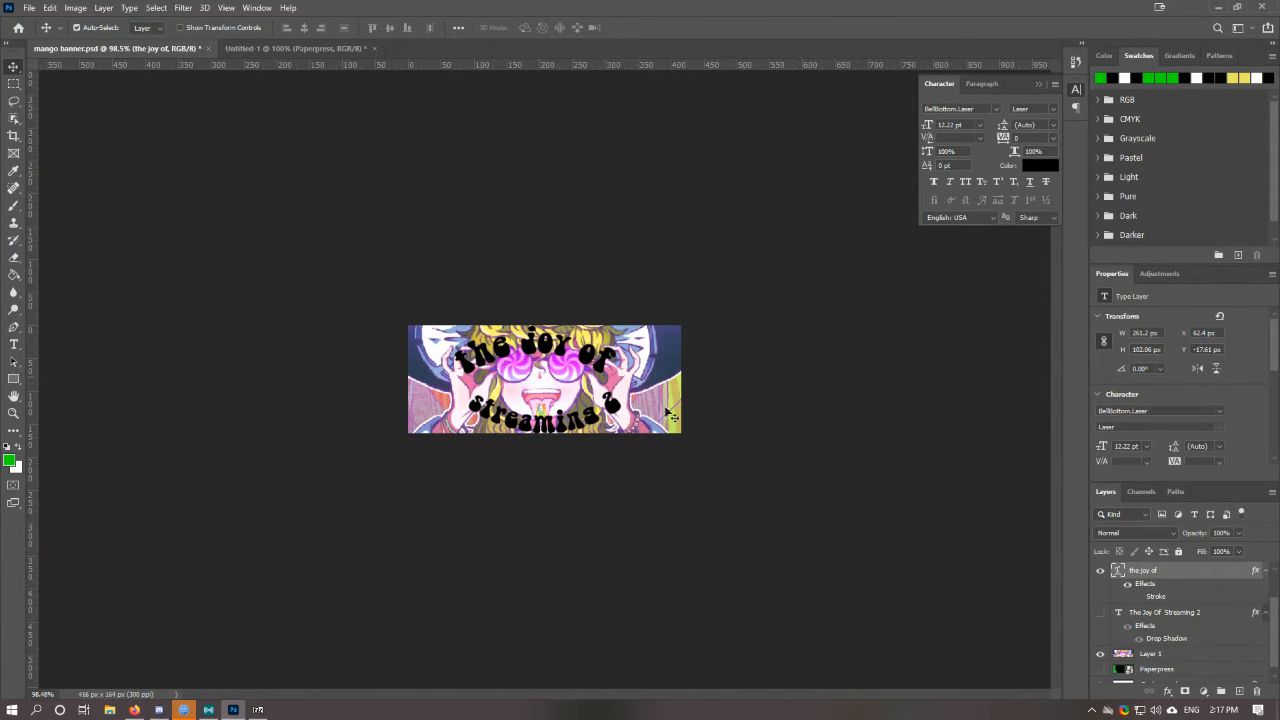
Step: Try out the green stroke effect on "the joy of" and hide it again
left_click(1139, 597)
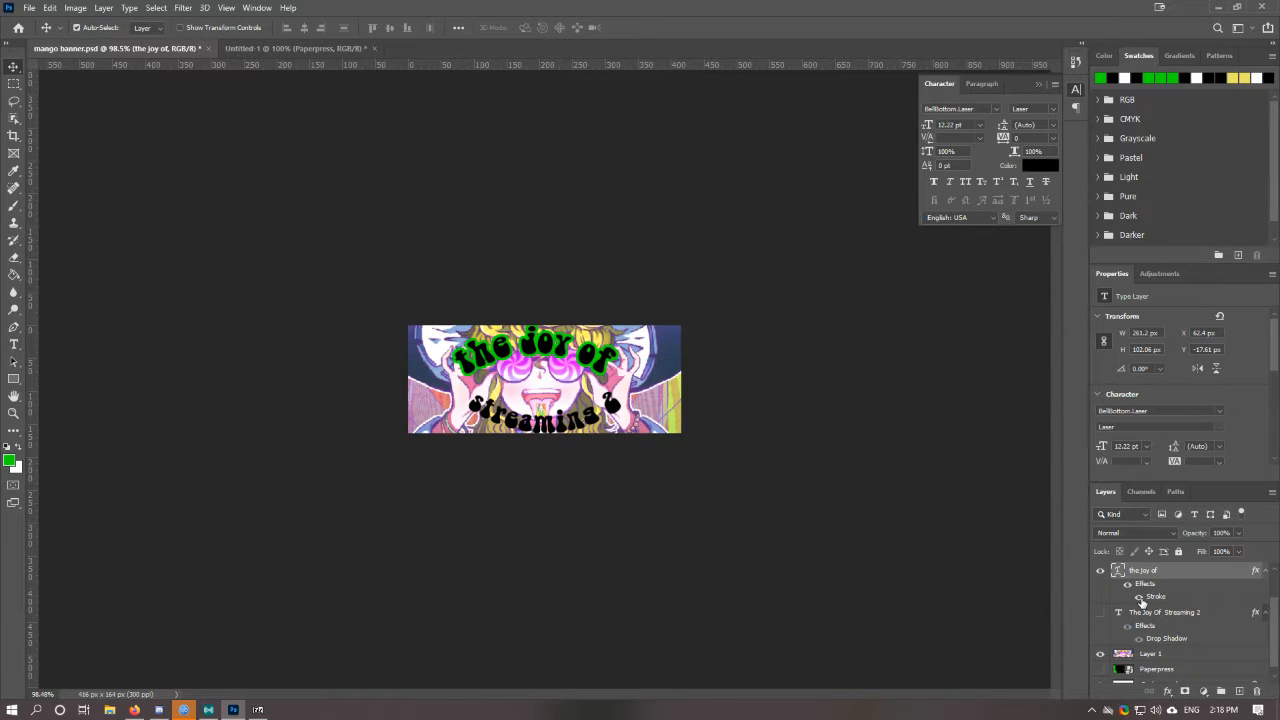
left_click(1139, 597)
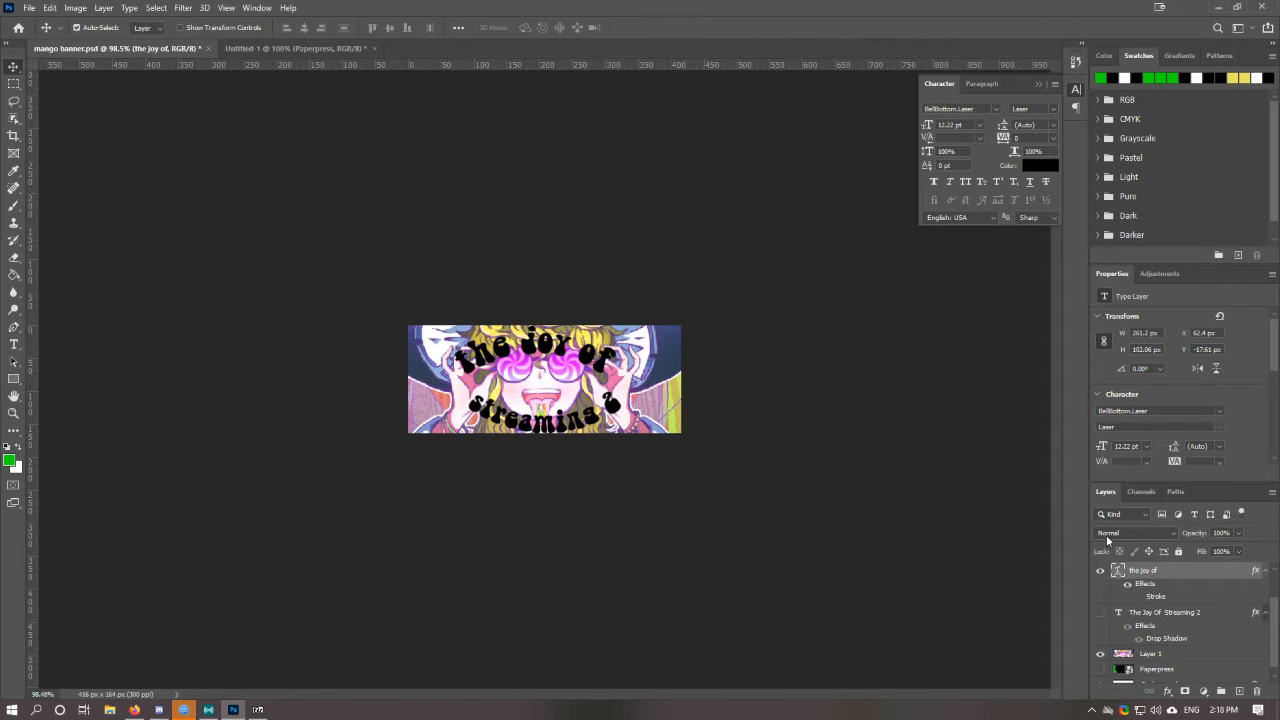
Step: Scale "the joy of" proportionally to about 116% and reposition it at about X 40 px, Y -23 px
key("ctrl+t")
left_click_drag(620, 380, 648, 390)
left_click(13, 66)
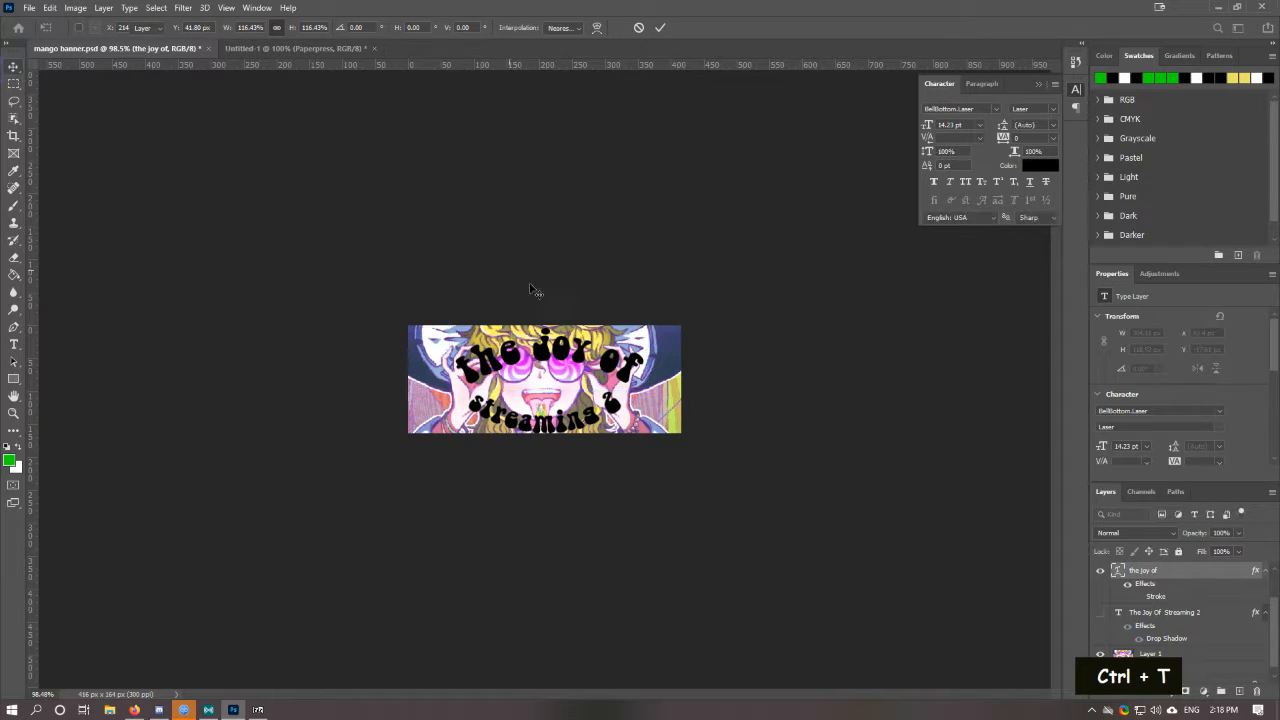
left_click_drag(568, 355, 566, 360)
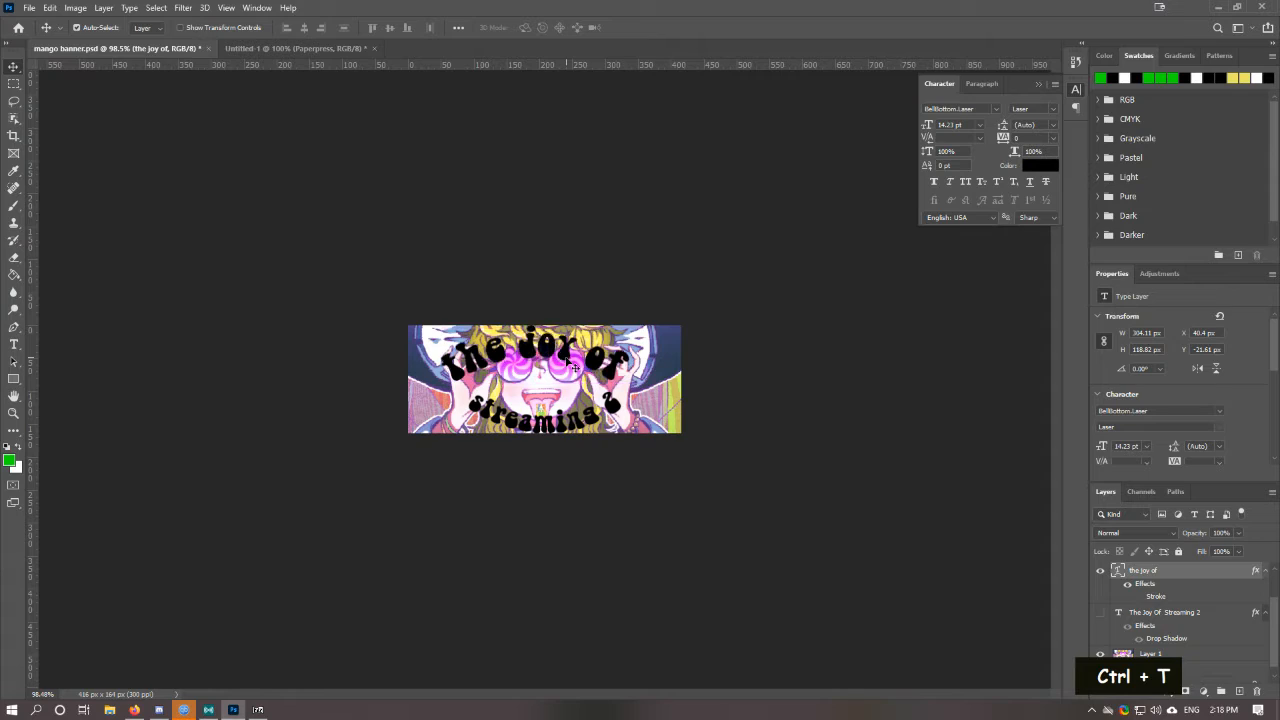
key("Down")
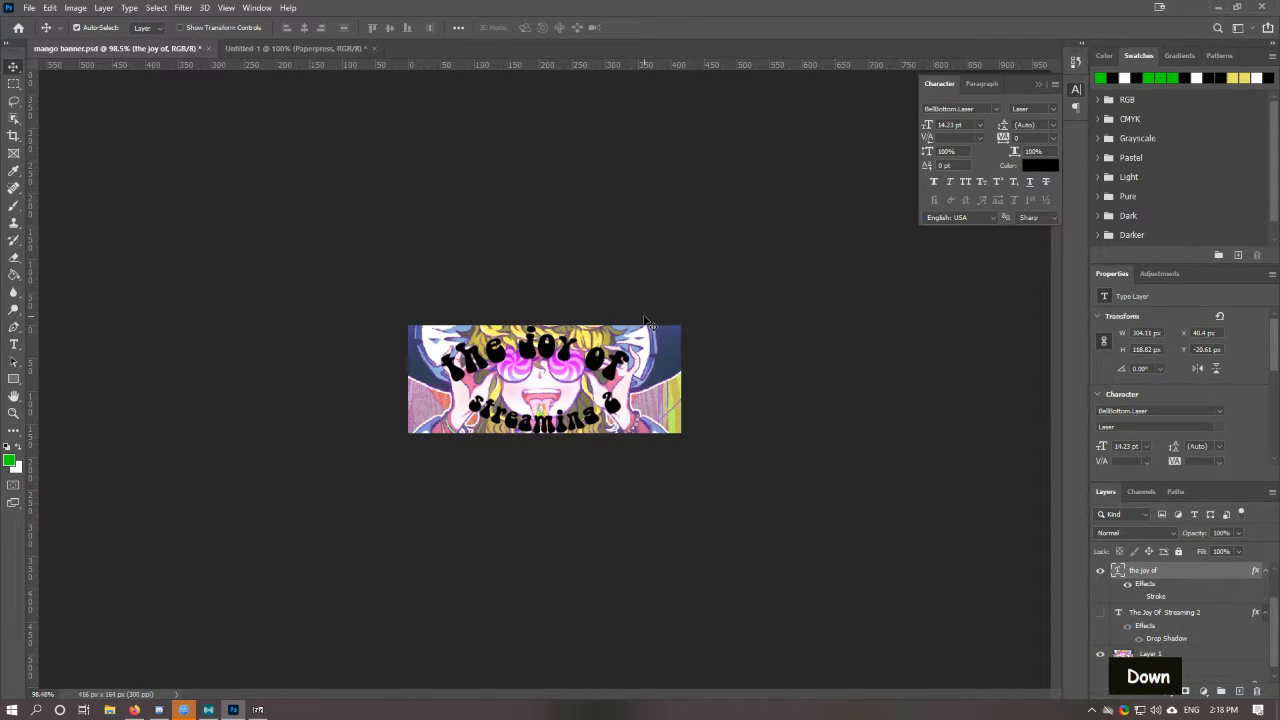
key("Up")
key("Up")
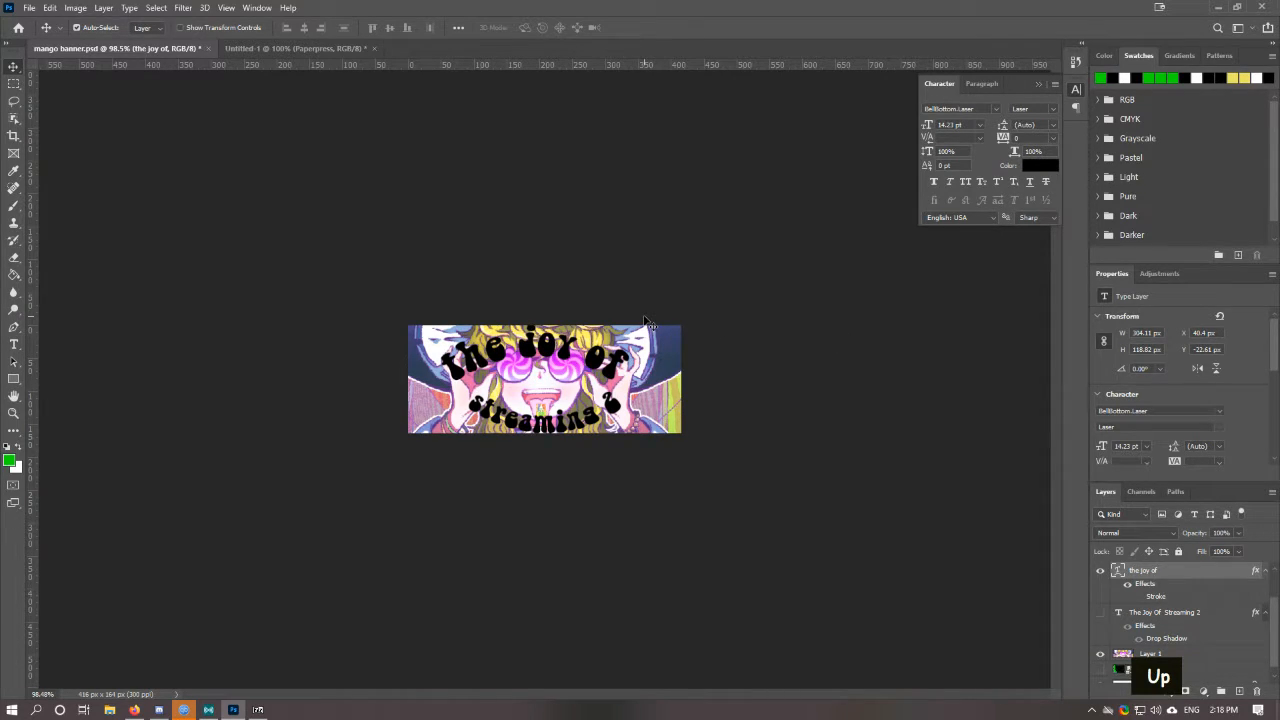
double_click(1177, 612)
key("ctrl+t")
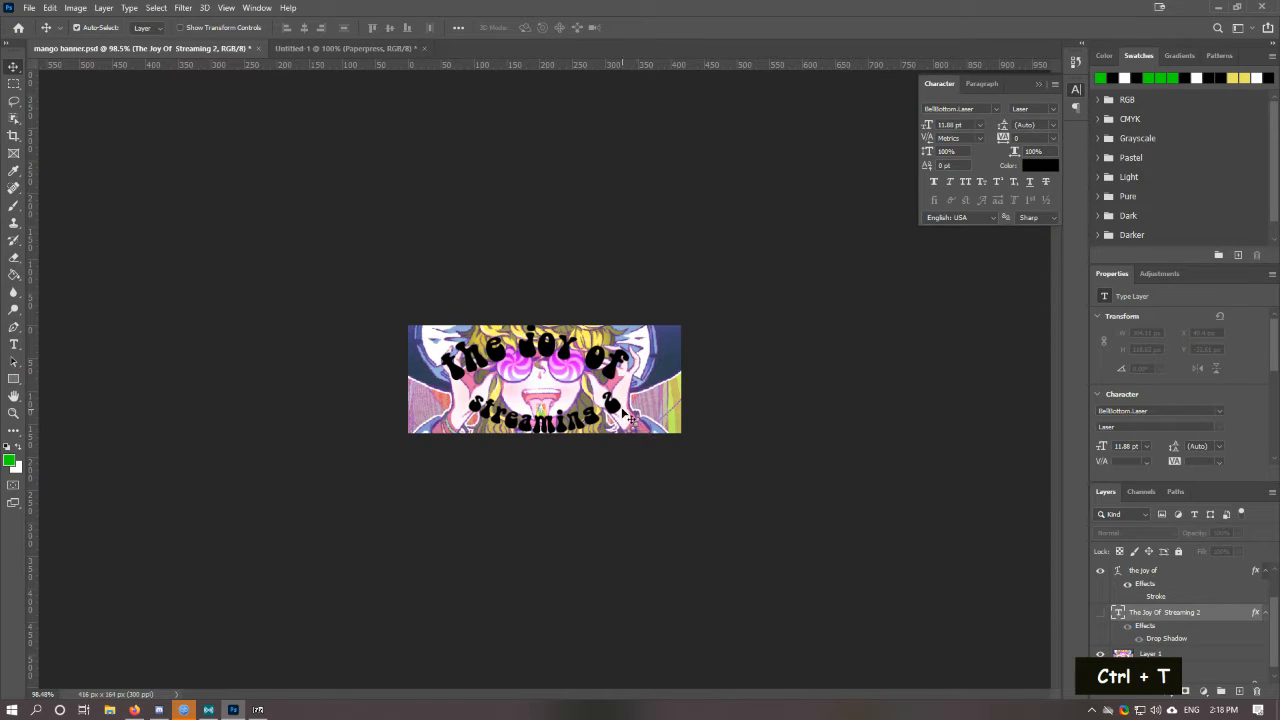
key("ctrl+t")
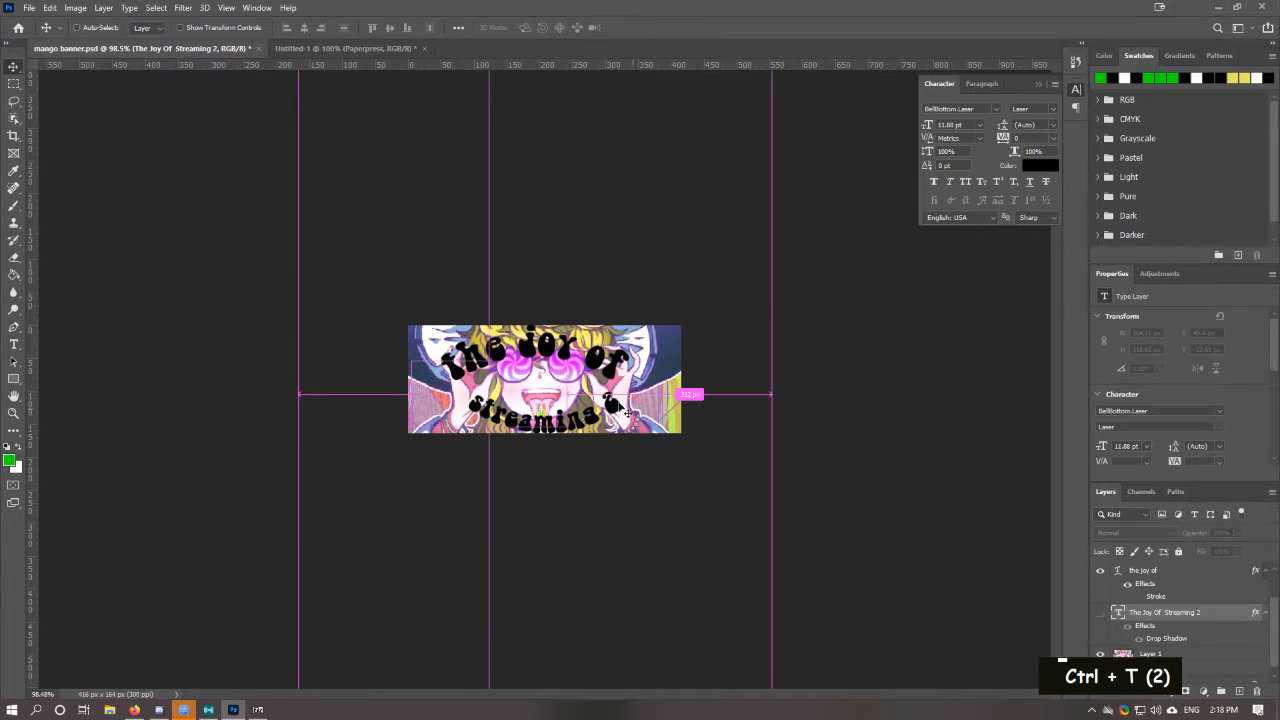
scroll(1163, 600, "up", 3)
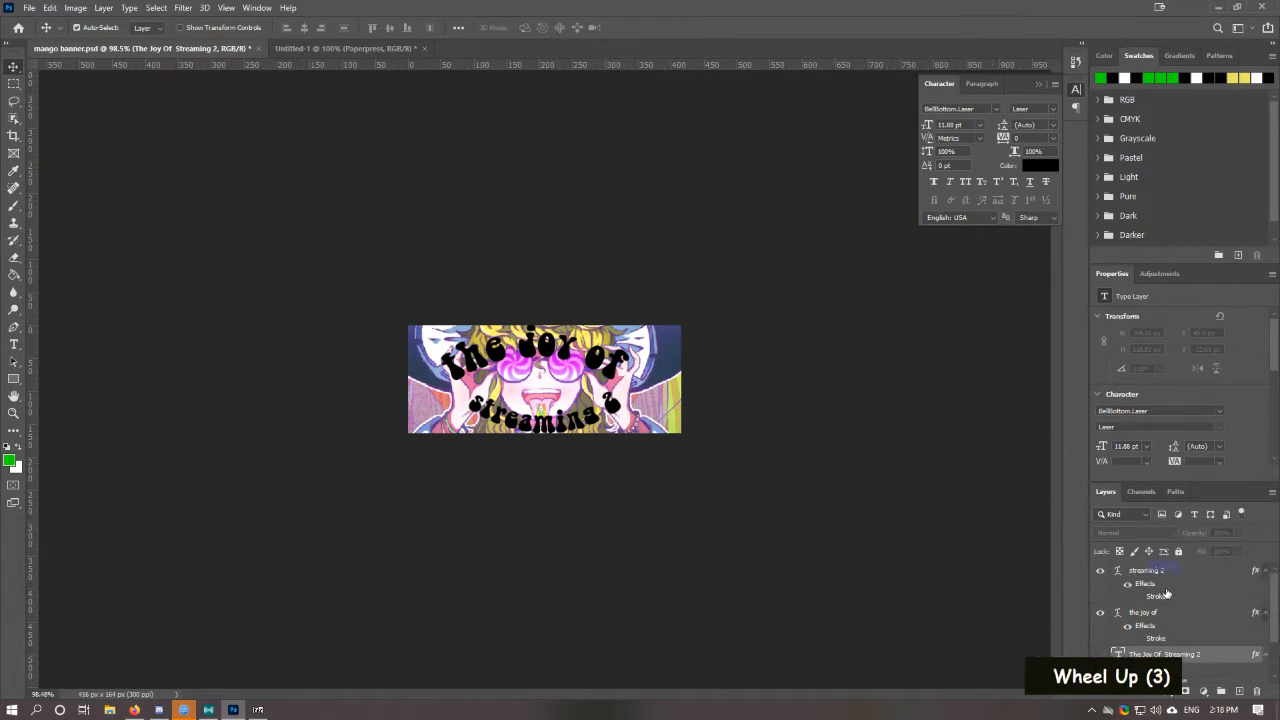
left_click(1168, 612)
key("ctrl+t")
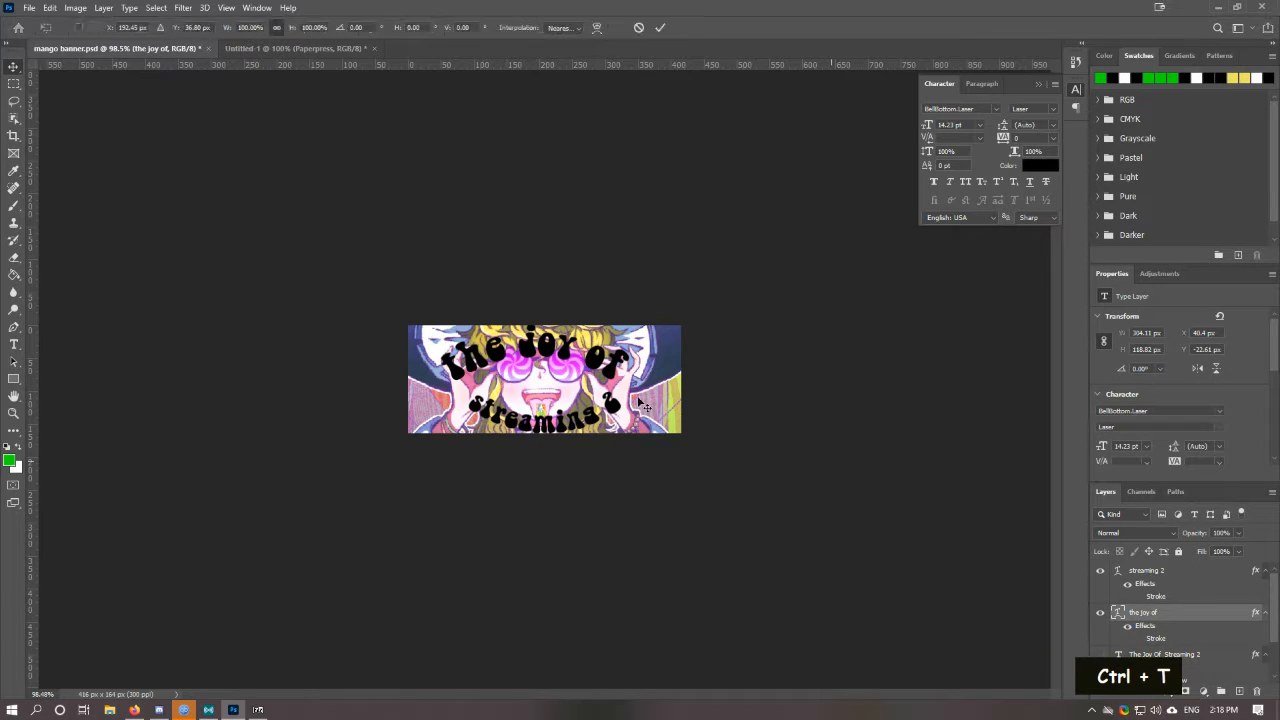
key("Escape")
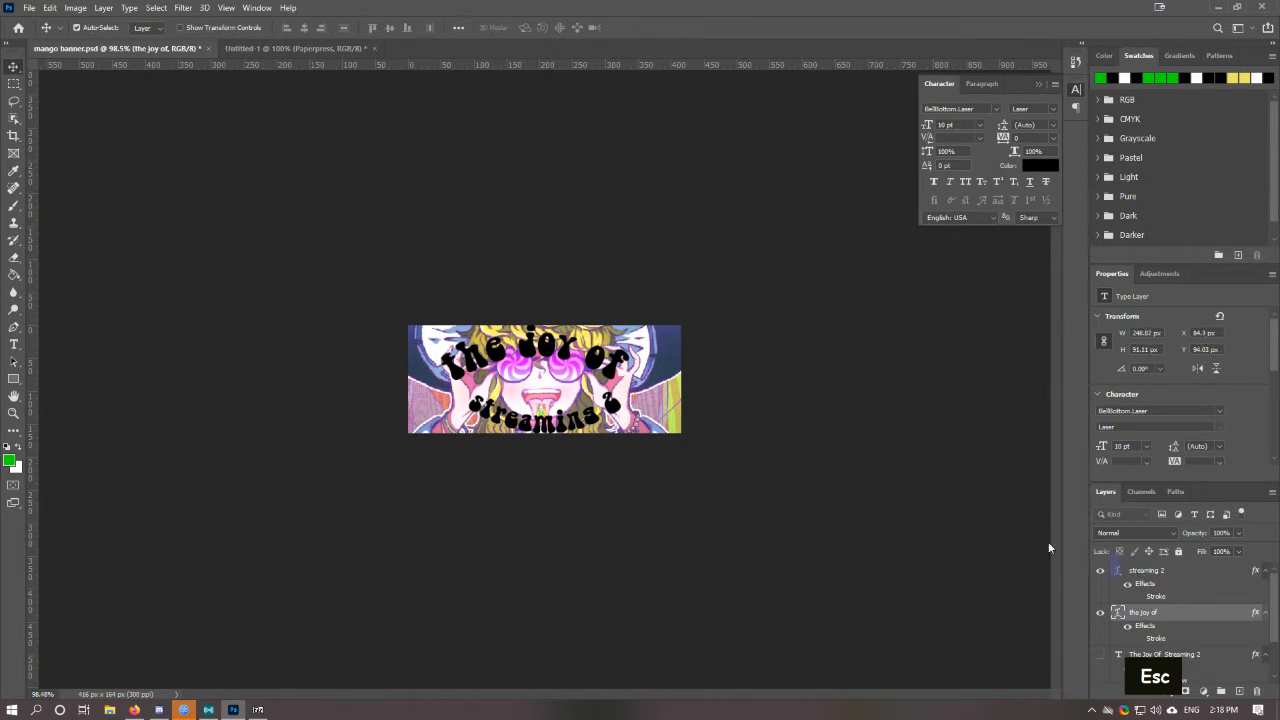
Step: Scale "streaming 2" proportionally to about 118% and center it on the banner at about X 208 px, Y 127 px
left_click(1160, 571)
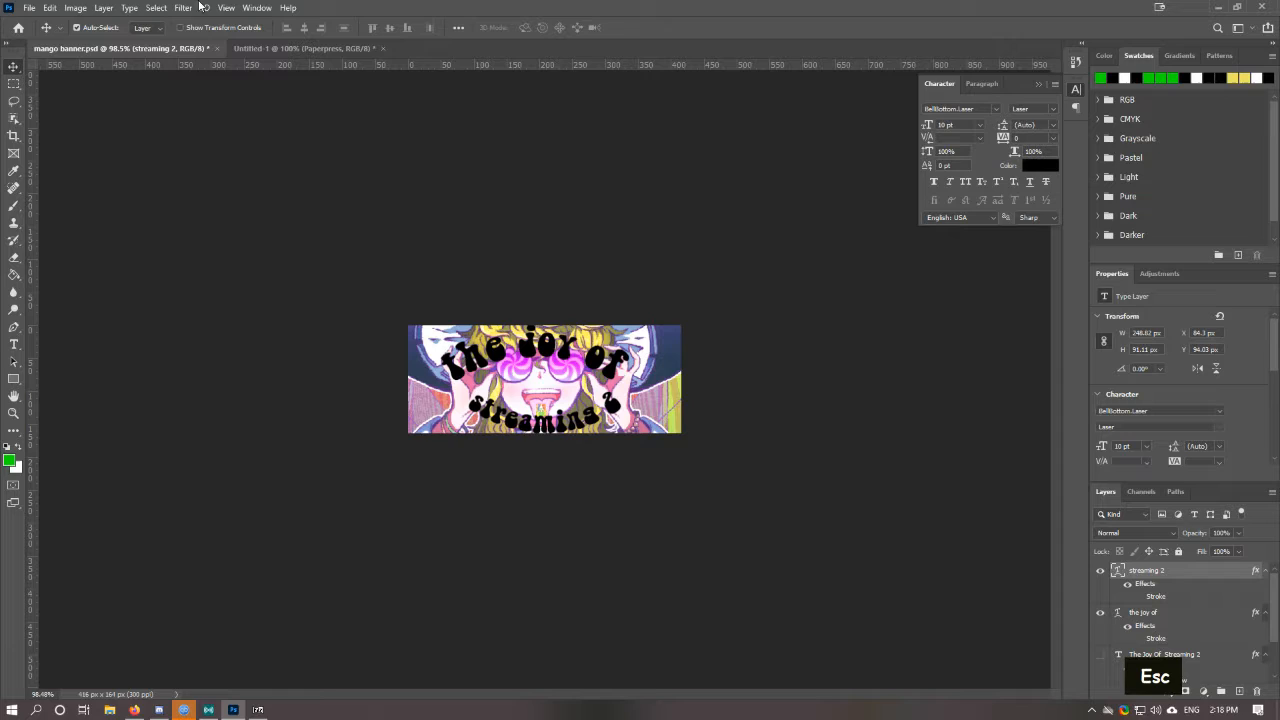
left_click(49, 7)
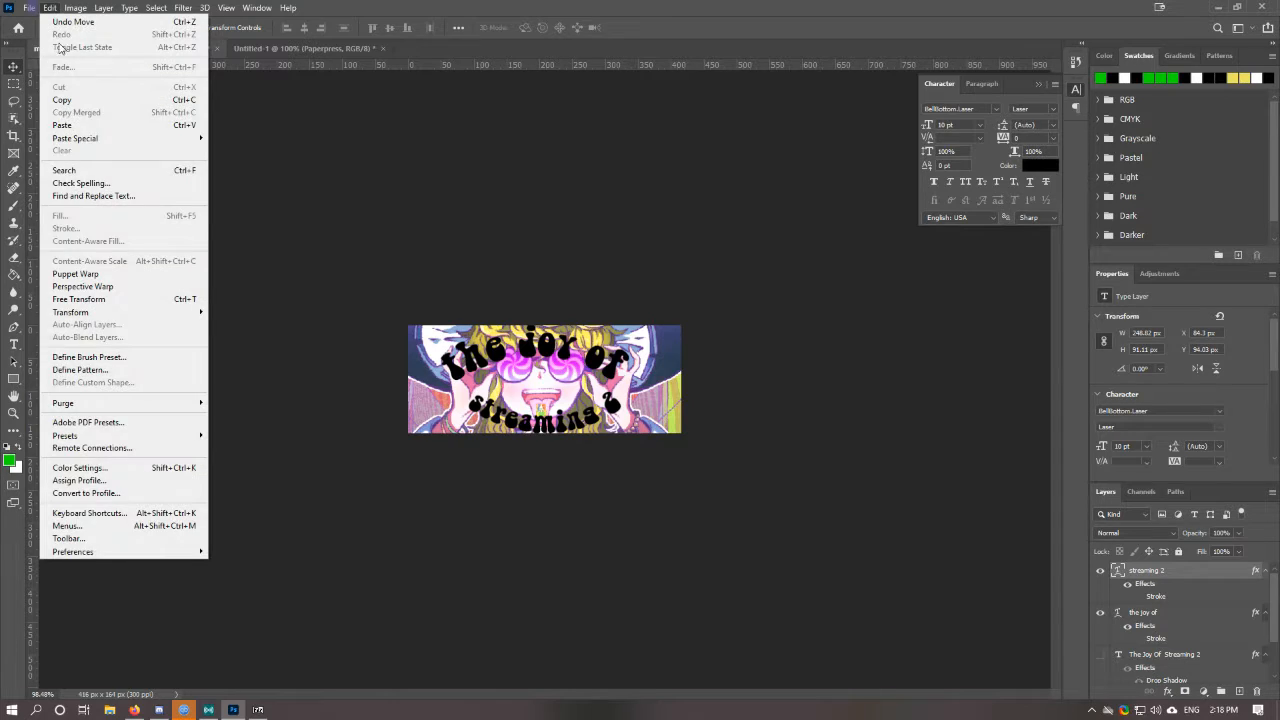
left_click(567, 434)
key("ctrl+t")
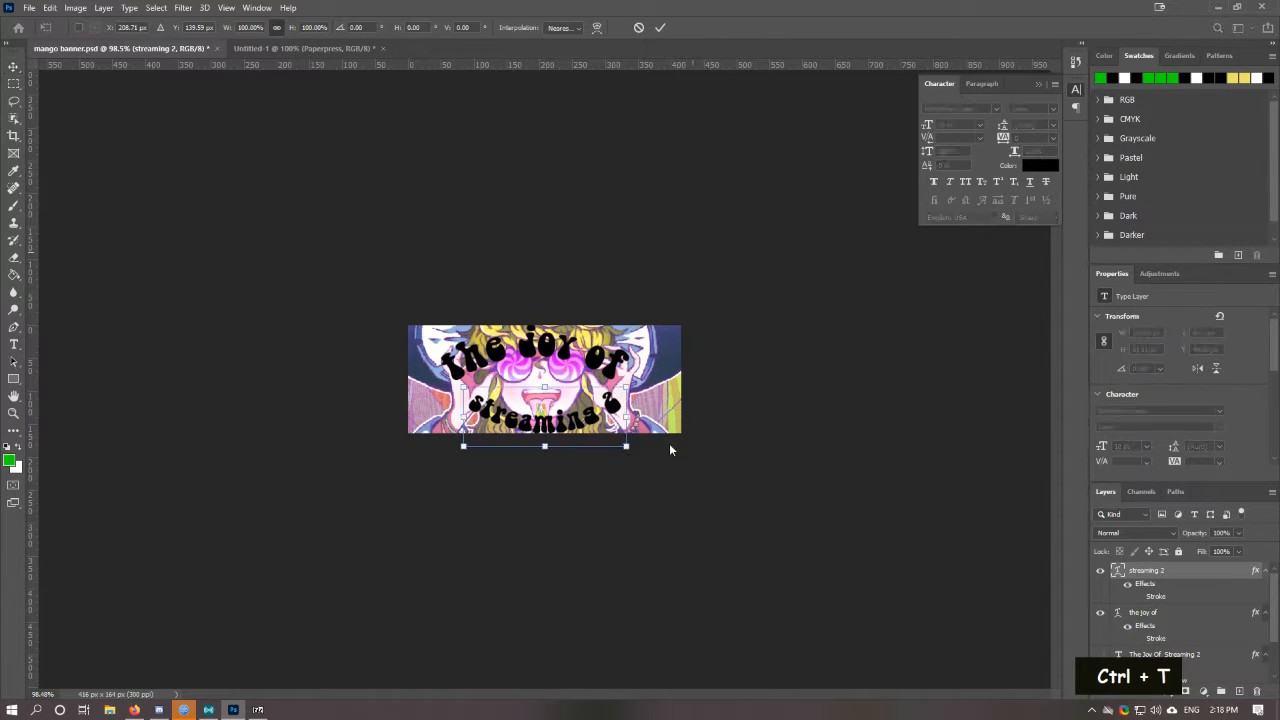
left_click_drag(626, 386, 655, 376)
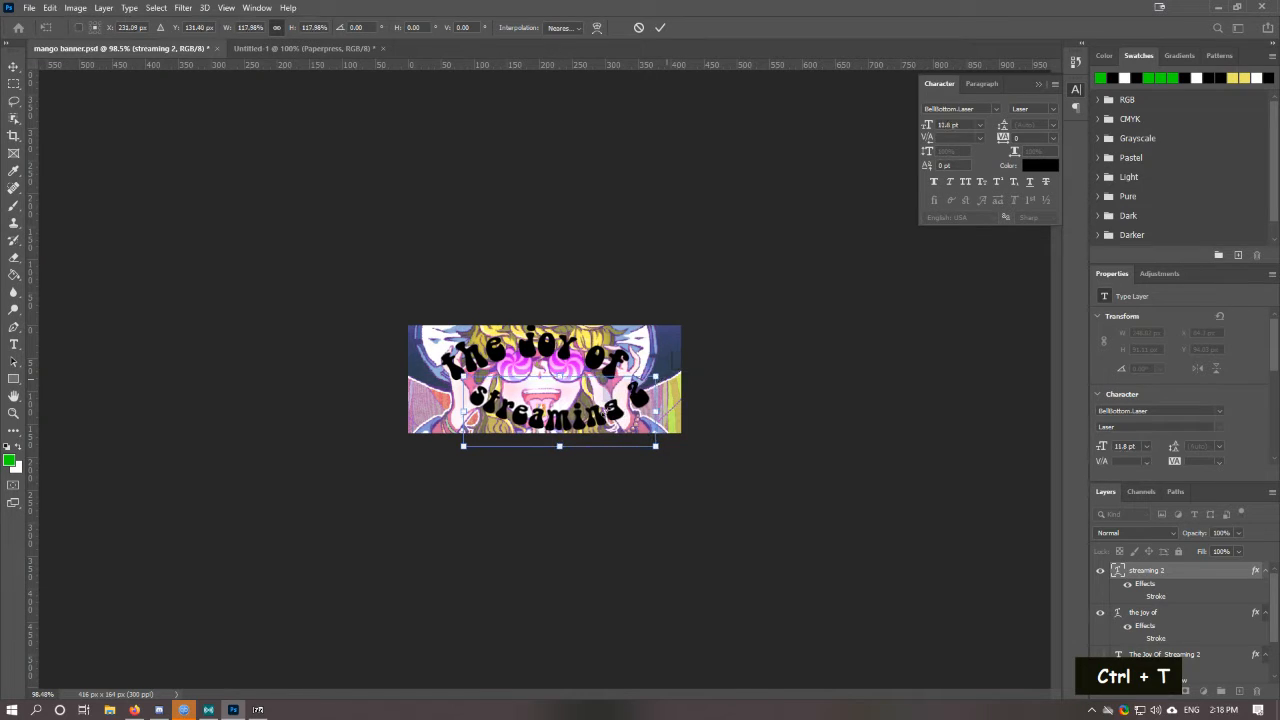
mouse_move(590, 424)
left_mouse_down()
mouse_move(562, 420)
mouse_move(575, 422)
left_mouse_up()
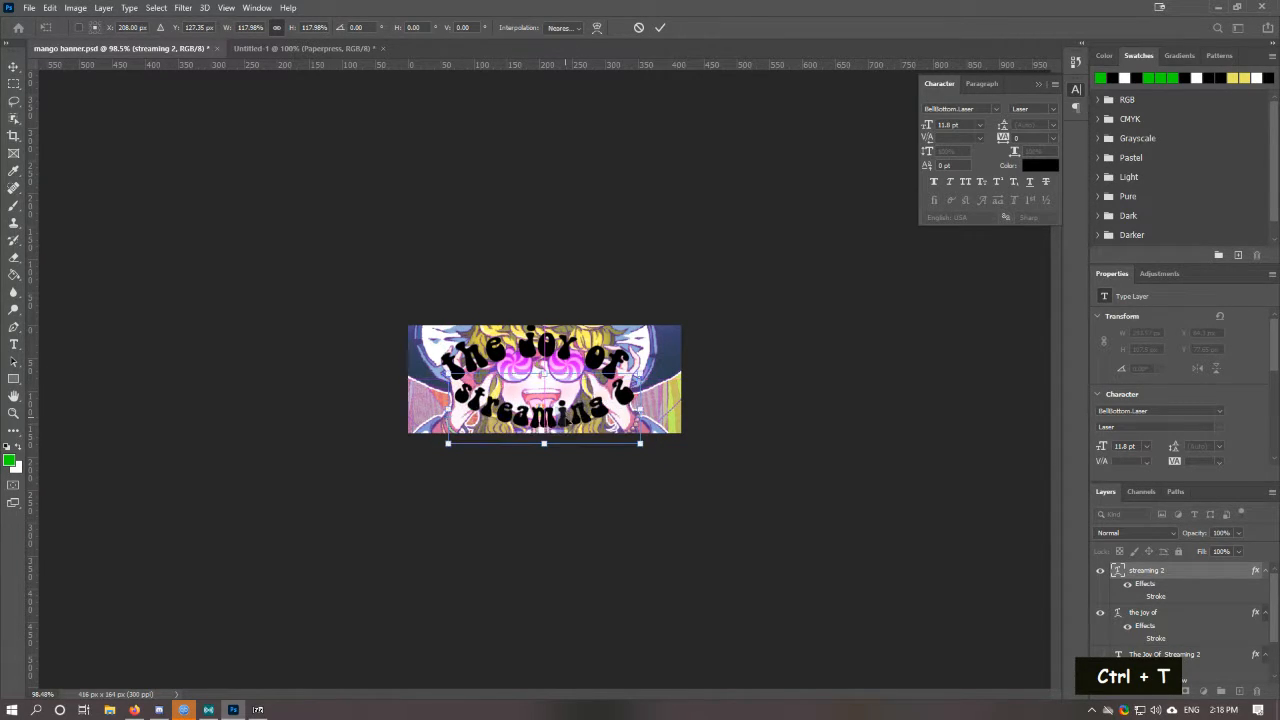
right_click(13, 66)
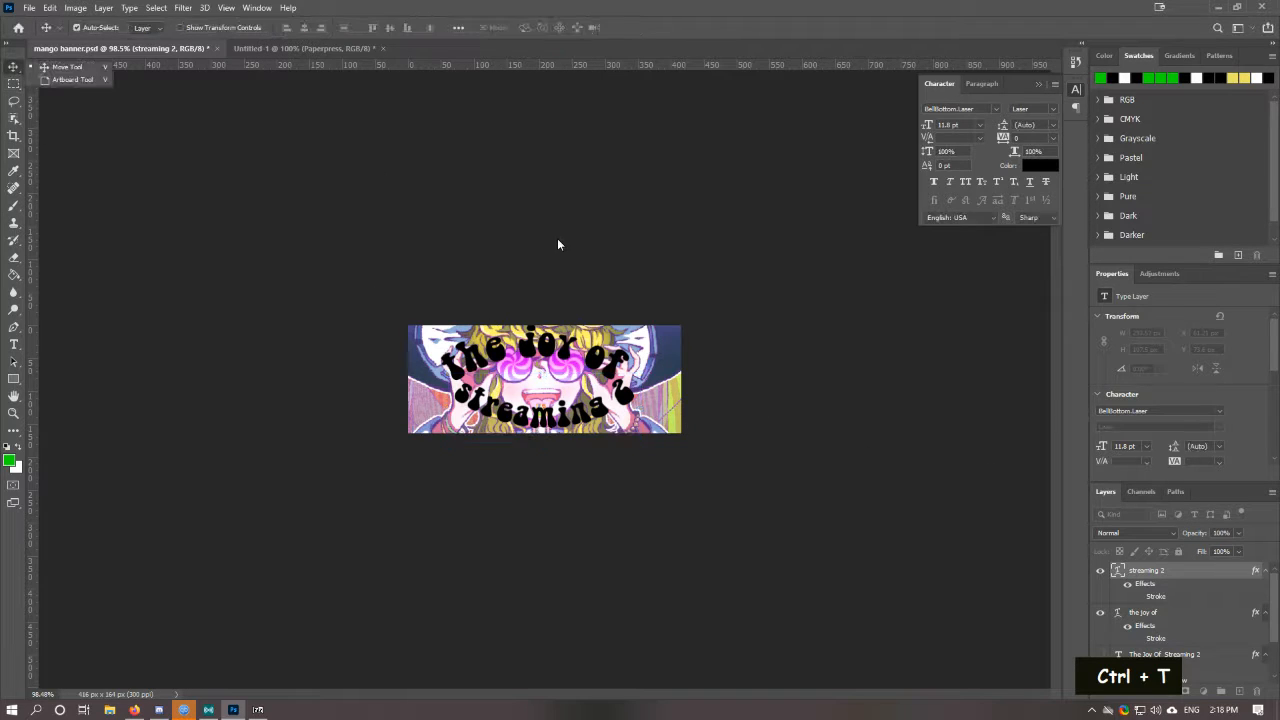
Step: Scale the background picture on Layer 1 proportionally to 91.84% and reposition it at about X 193 px, Y 114 px
scroll(1157, 626, "down", 4)
left_click(1150, 644)
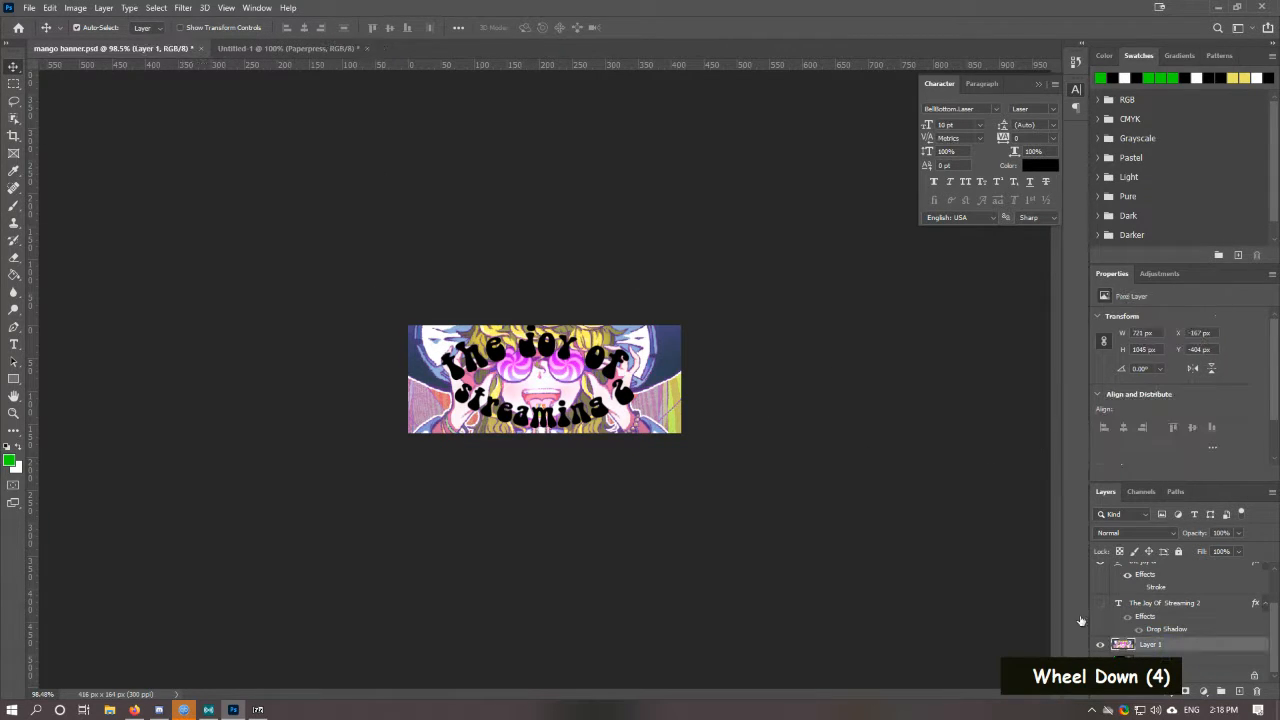
key("ctrl+t")
left_click_drag(772, 403, 734, 403)
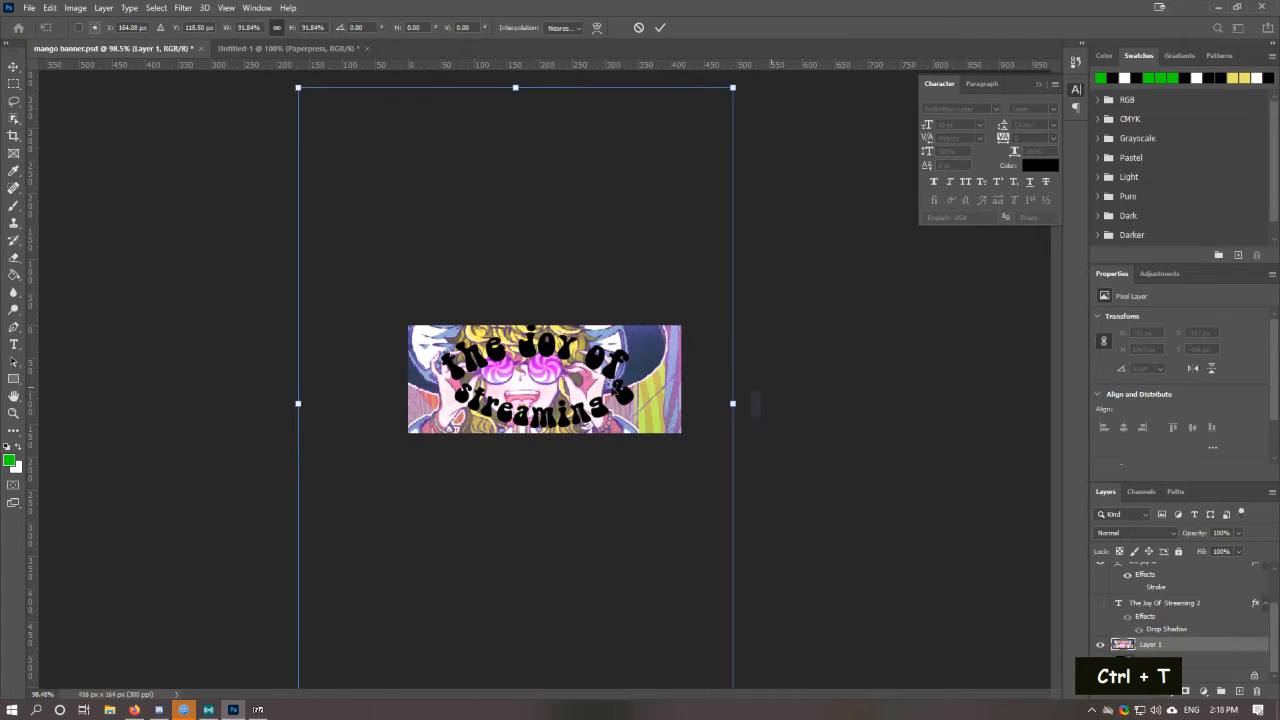
left_click_drag(550, 380, 569, 380)
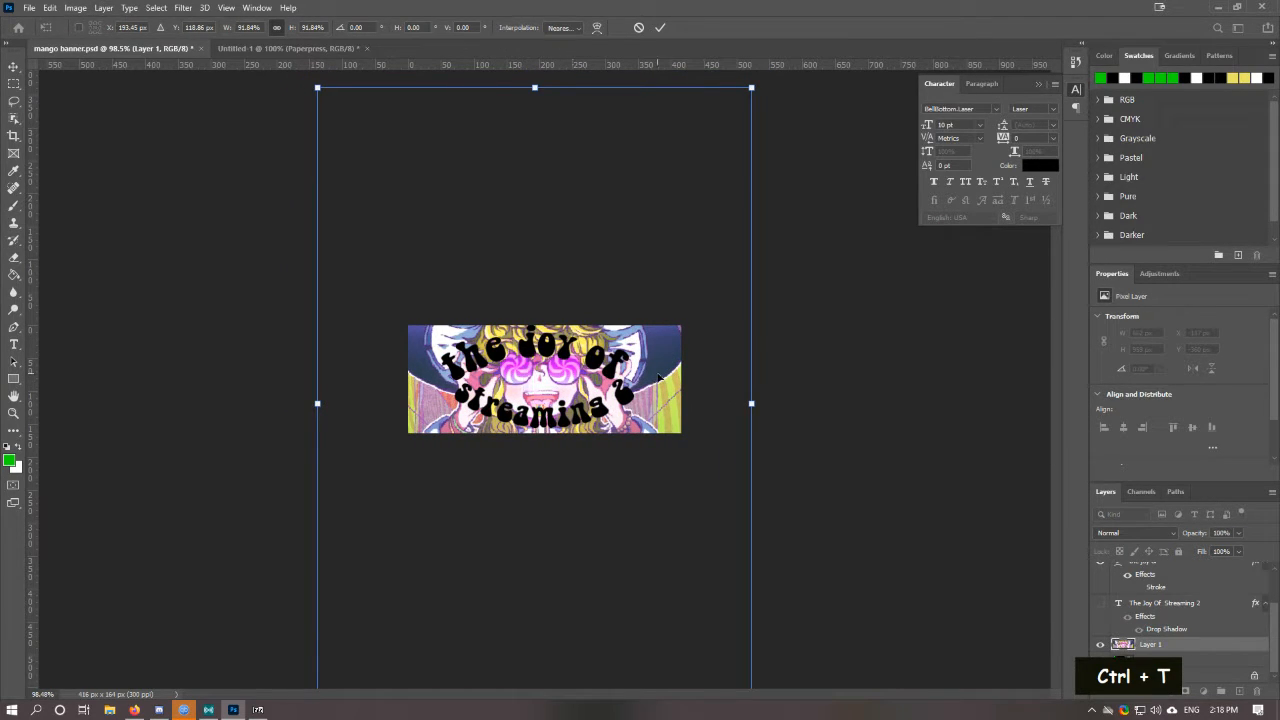
key("Up")
key("Up")
key("Up")
key("Up")
key("Up")
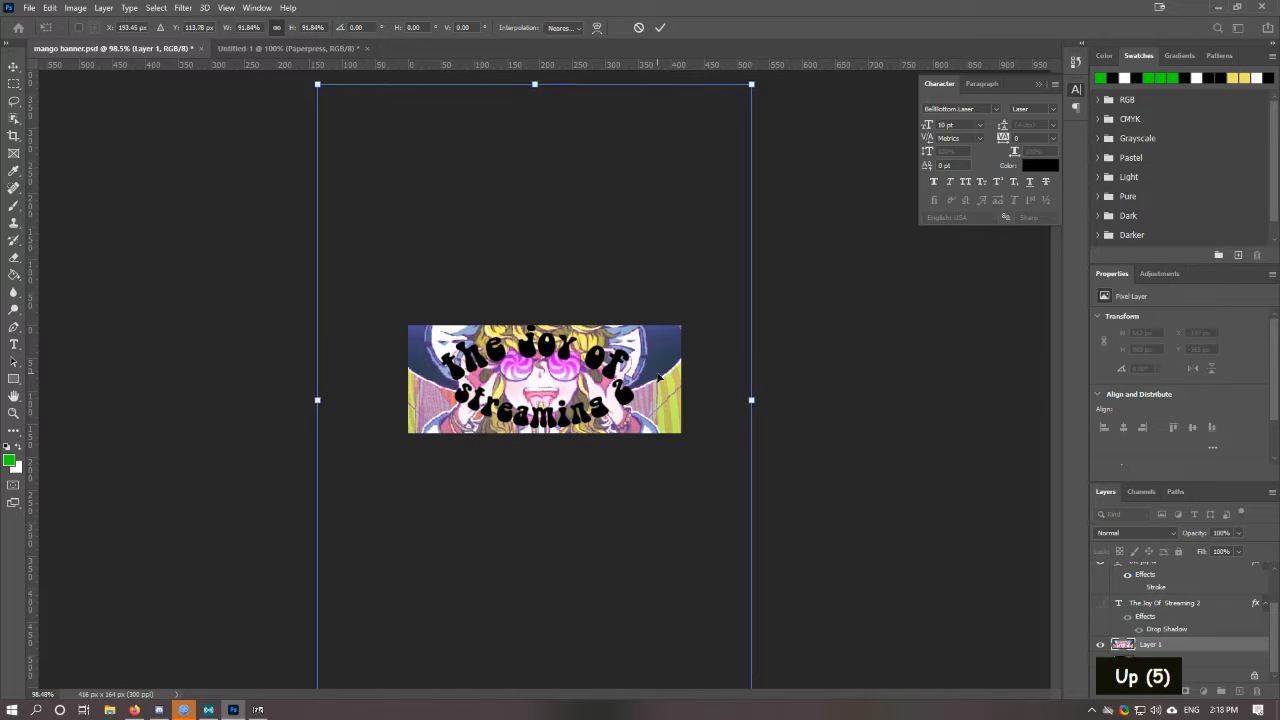
left_click(13, 66)
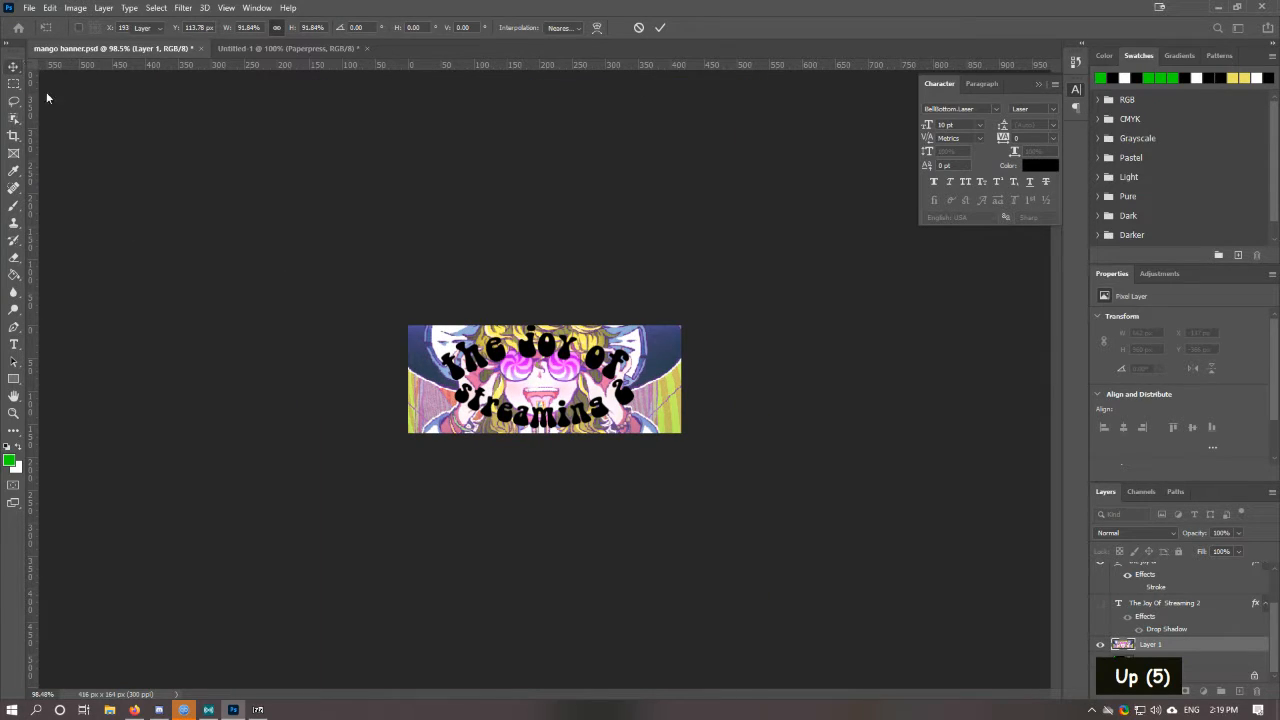
Step: Nudge "streaming 2" down and to the left to about X 57 px, Y 81 px
left_click(560, 413)
key("Down")
key("Down")
key("Down")
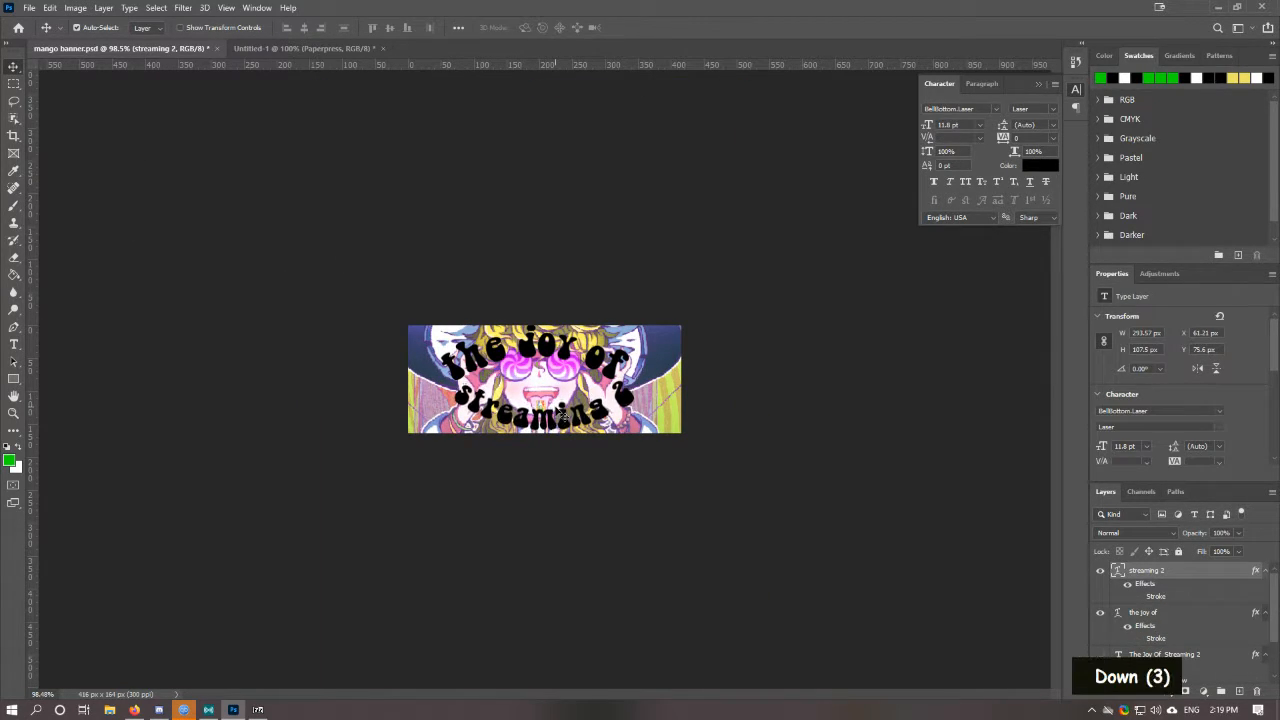
key("Down")
key("Left")
key("Left")
key("Down")
key("Down")
key("Down")
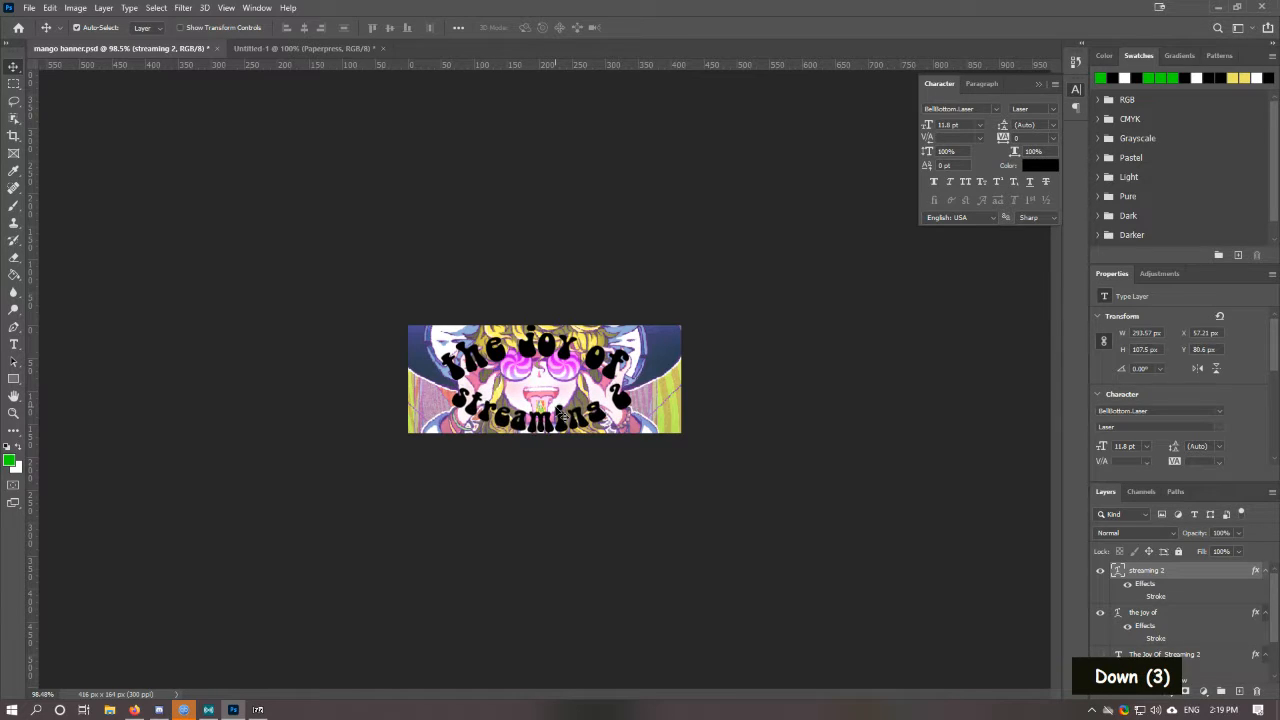
Step: Nudge "the joy of" up to about Y -25 px and set its Arc warp bend to +30%
left_click(546, 363)
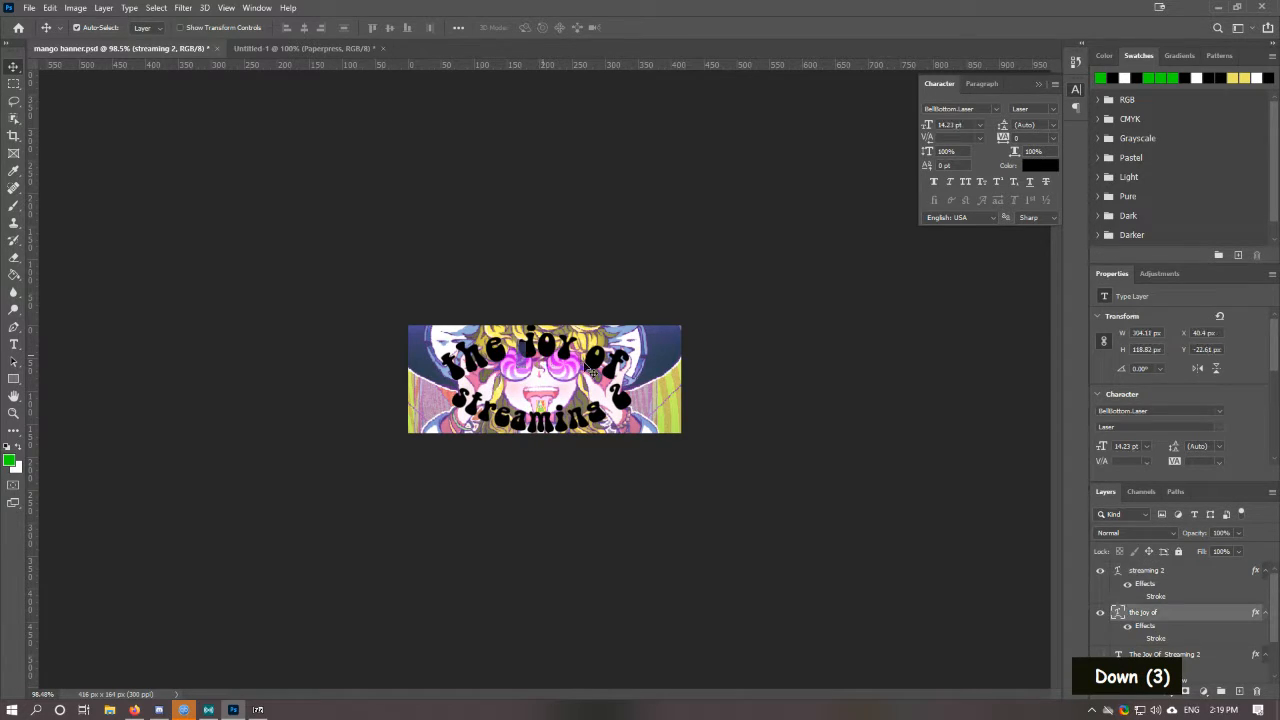
key("Up")
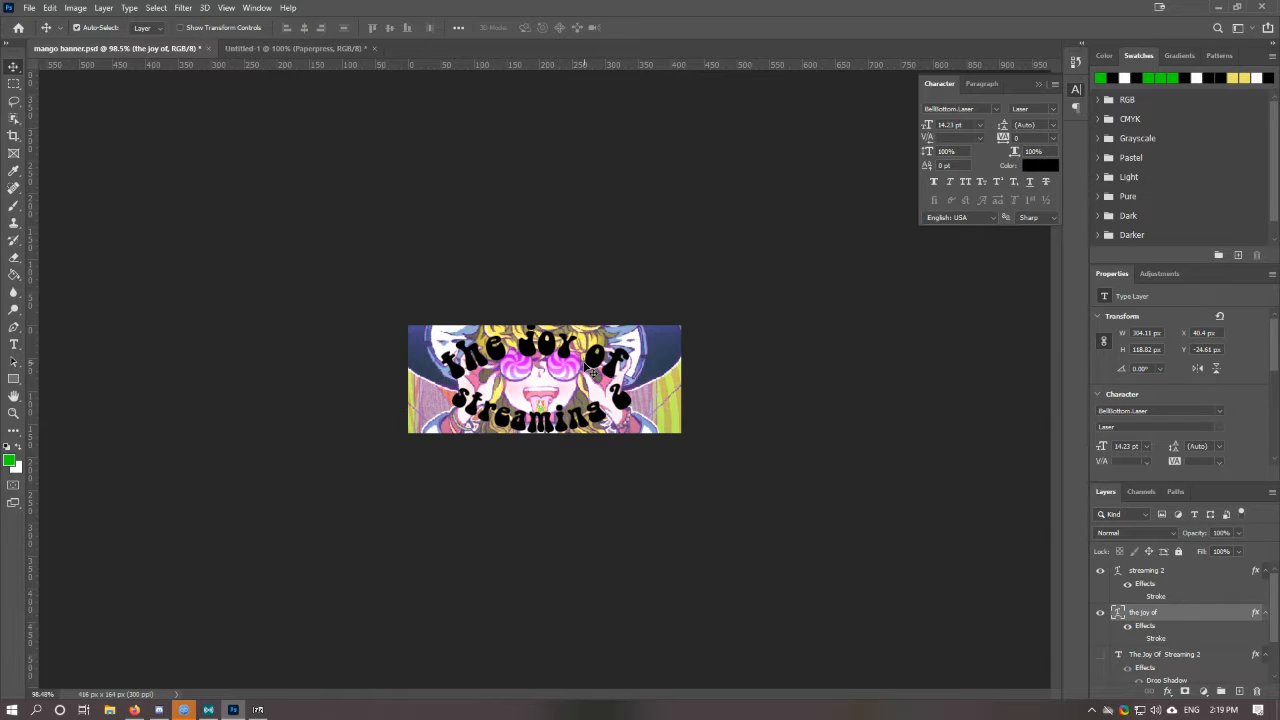
left_click(14, 344)
left_click(542, 354)
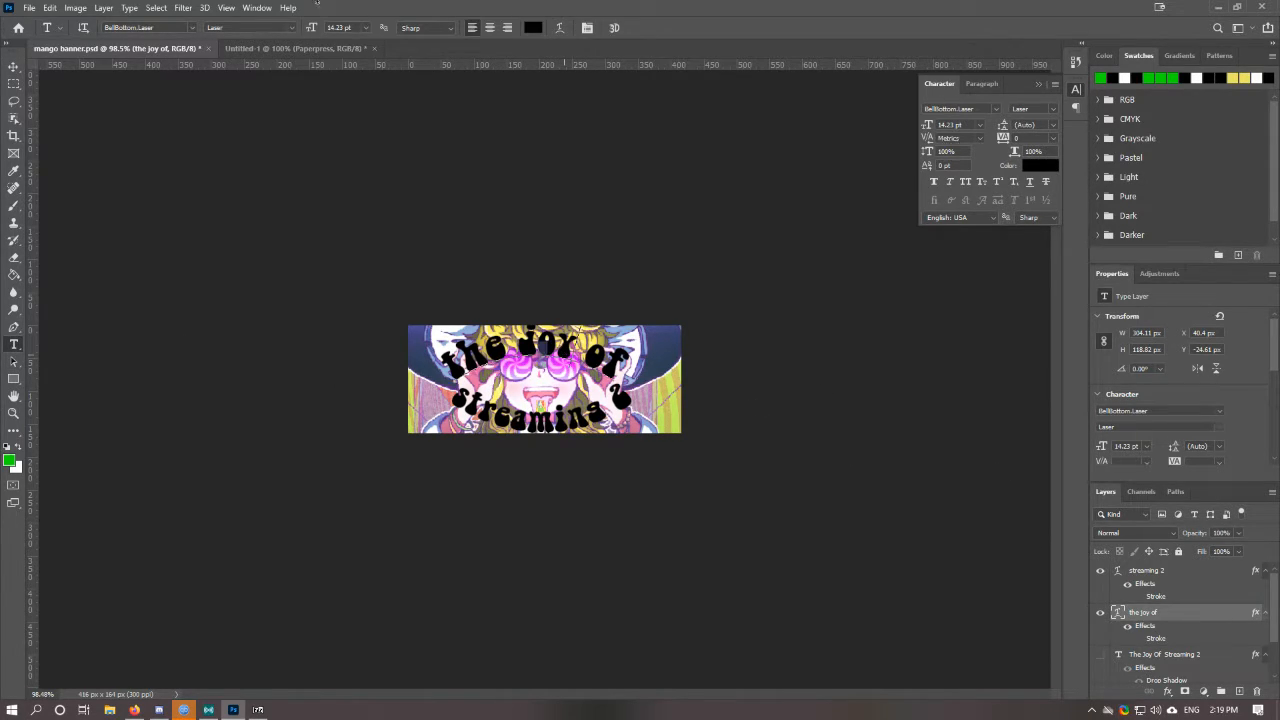
left_click(560, 28)
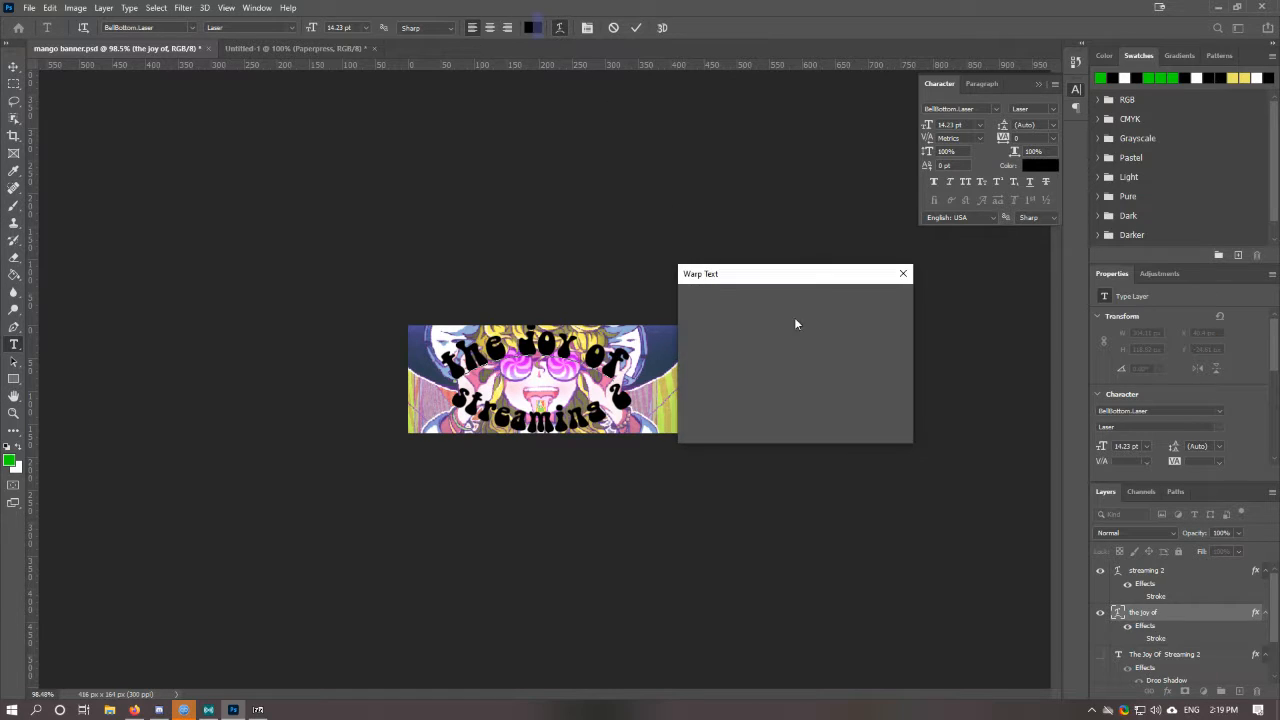
type("30")
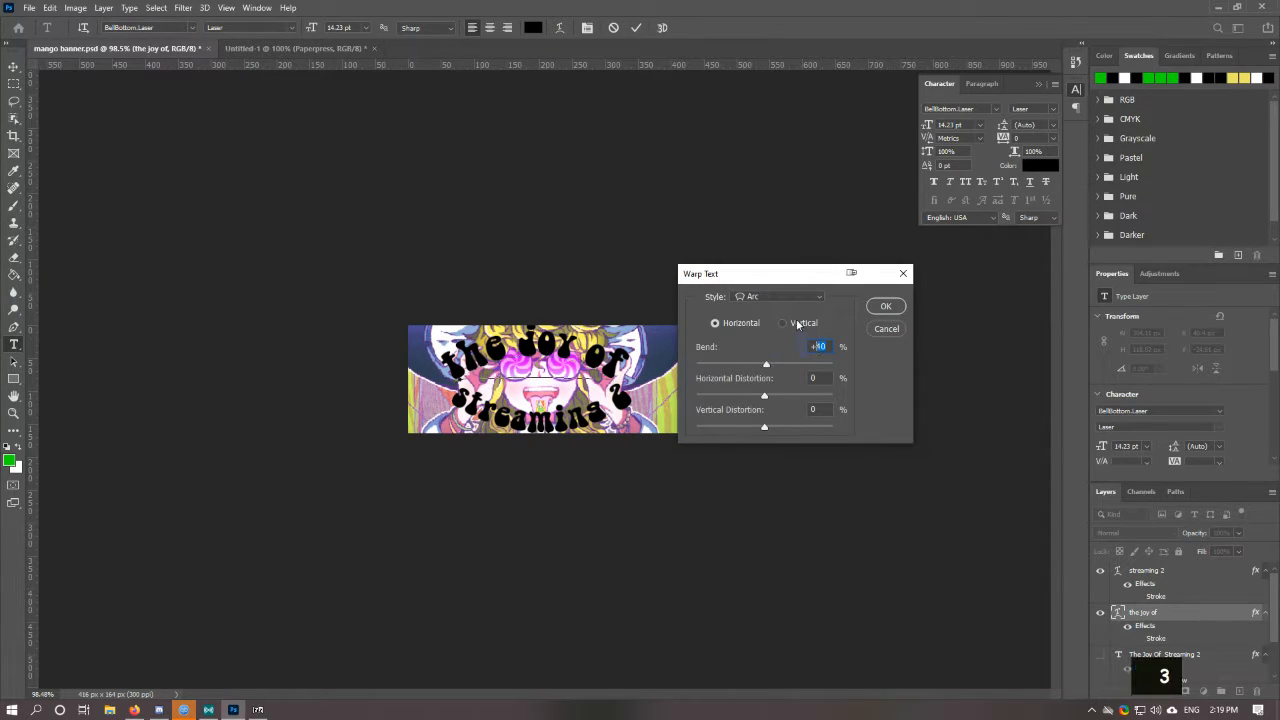
left_click(887, 307)
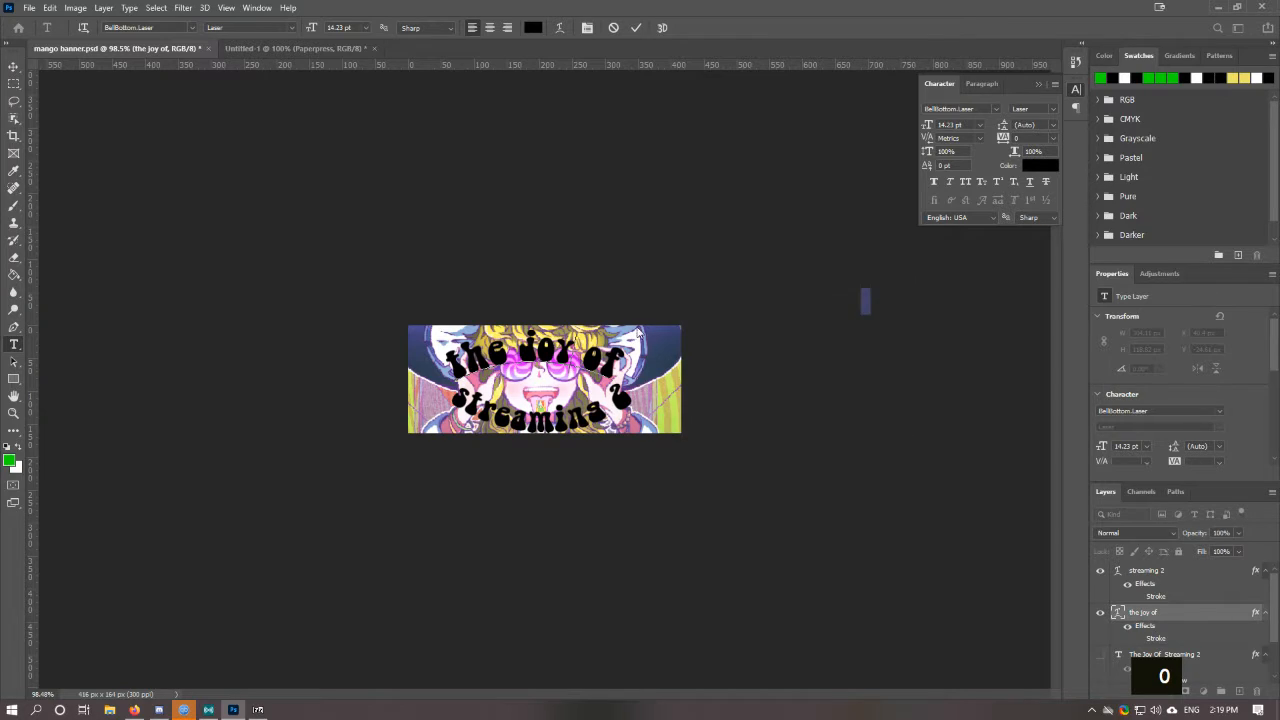
Step: Reposition "the joy of" at about X 49 px, Y -16 px
left_click(14, 66)
left_click_drag(548, 354, 558, 343)
key("Down")
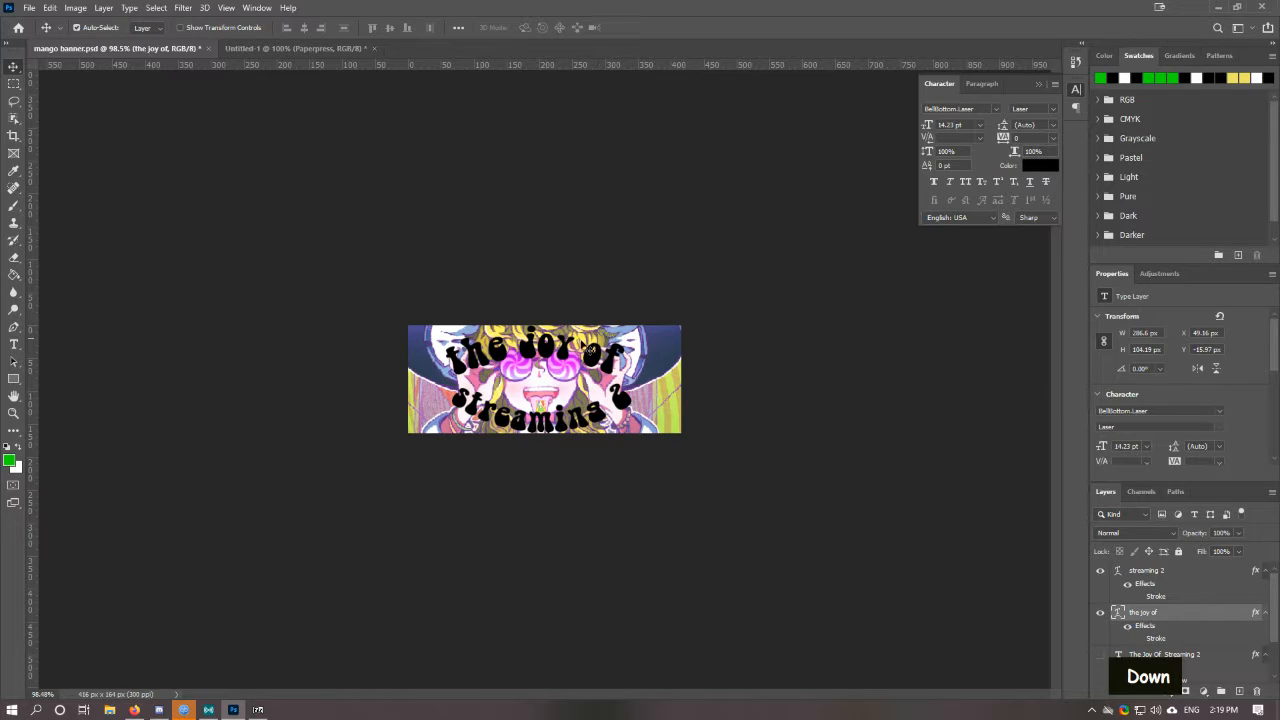
Step: Set the Arc warp bend of "streaming 2" to -30%
left_click(1155, 596)
key("t")
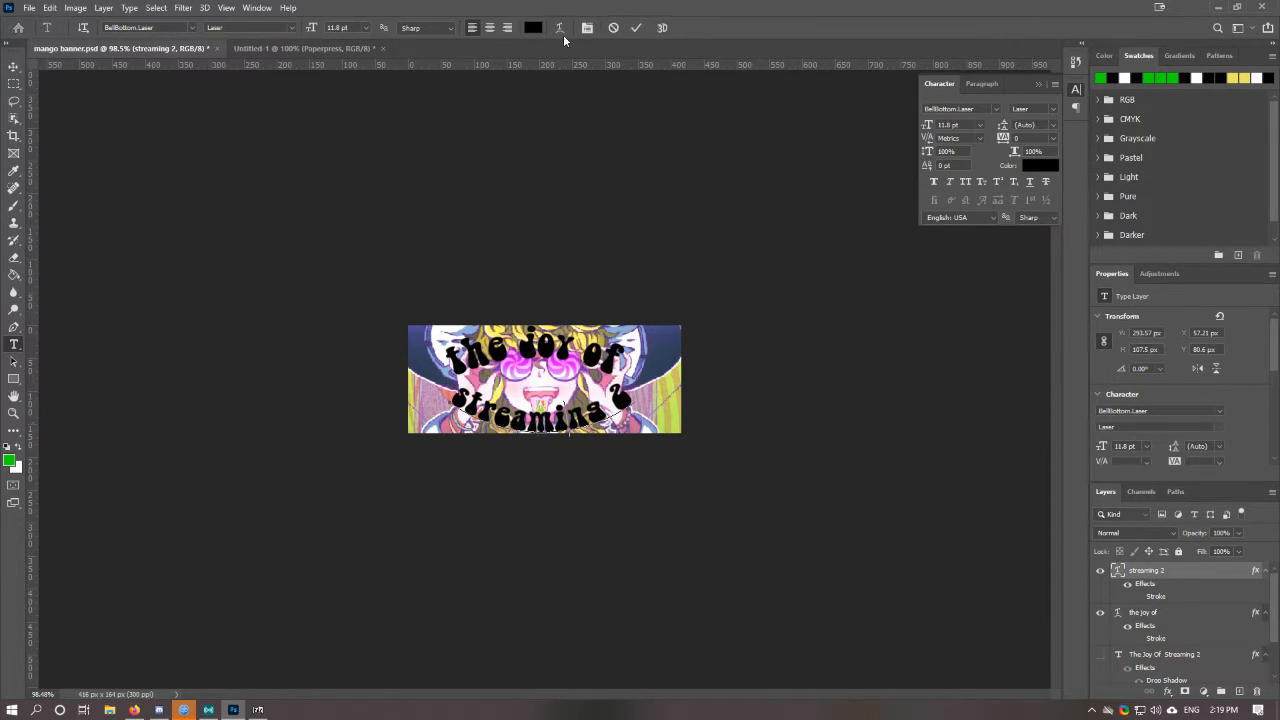
left_click(559, 27)
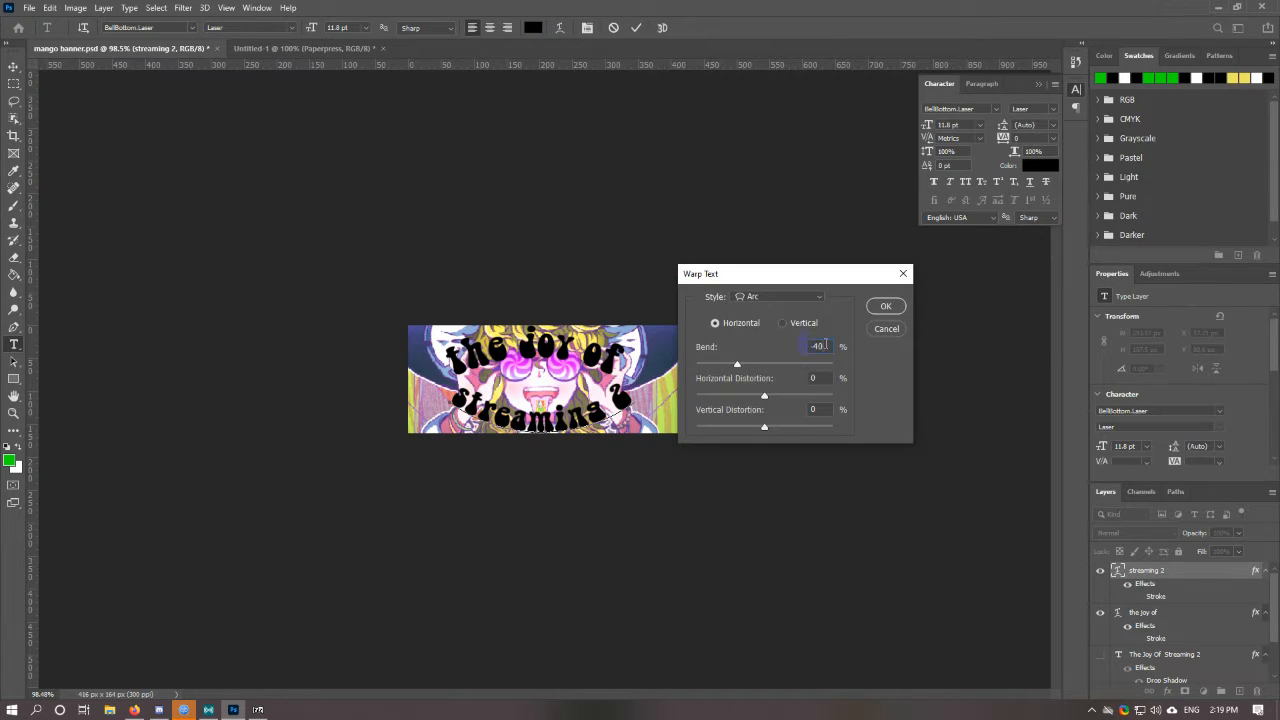
type("30")
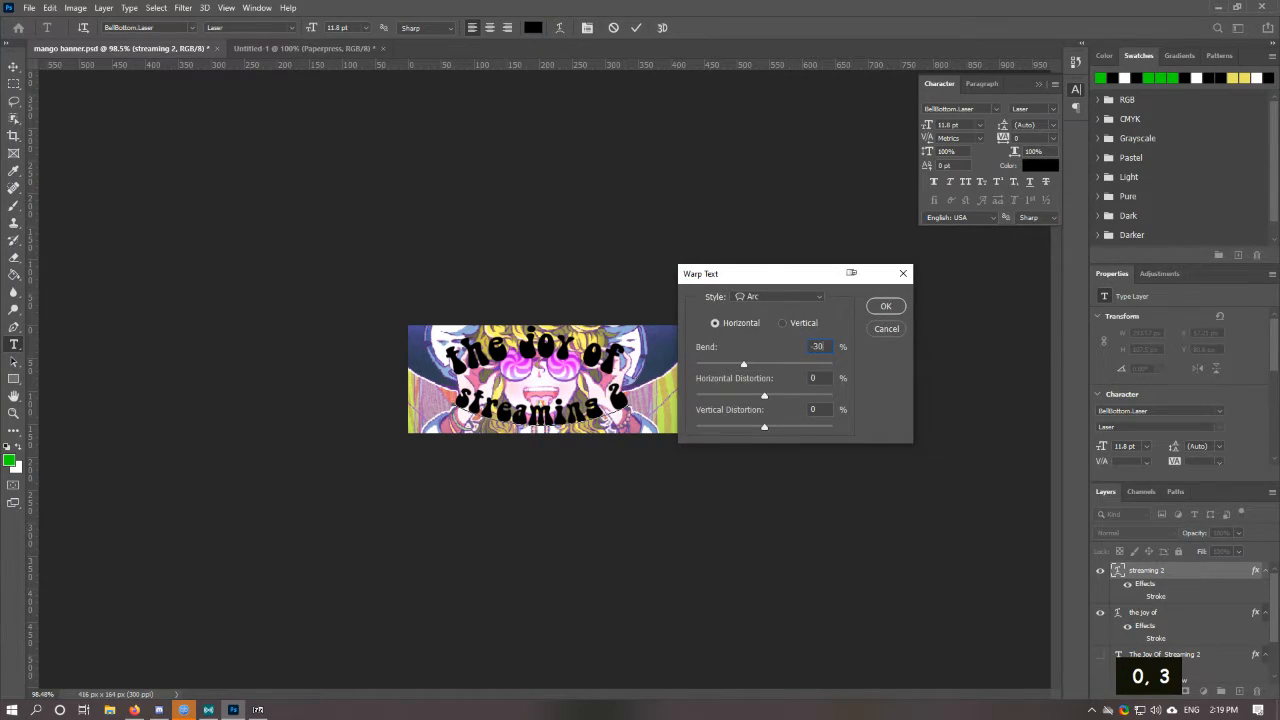
left_click(885, 306)
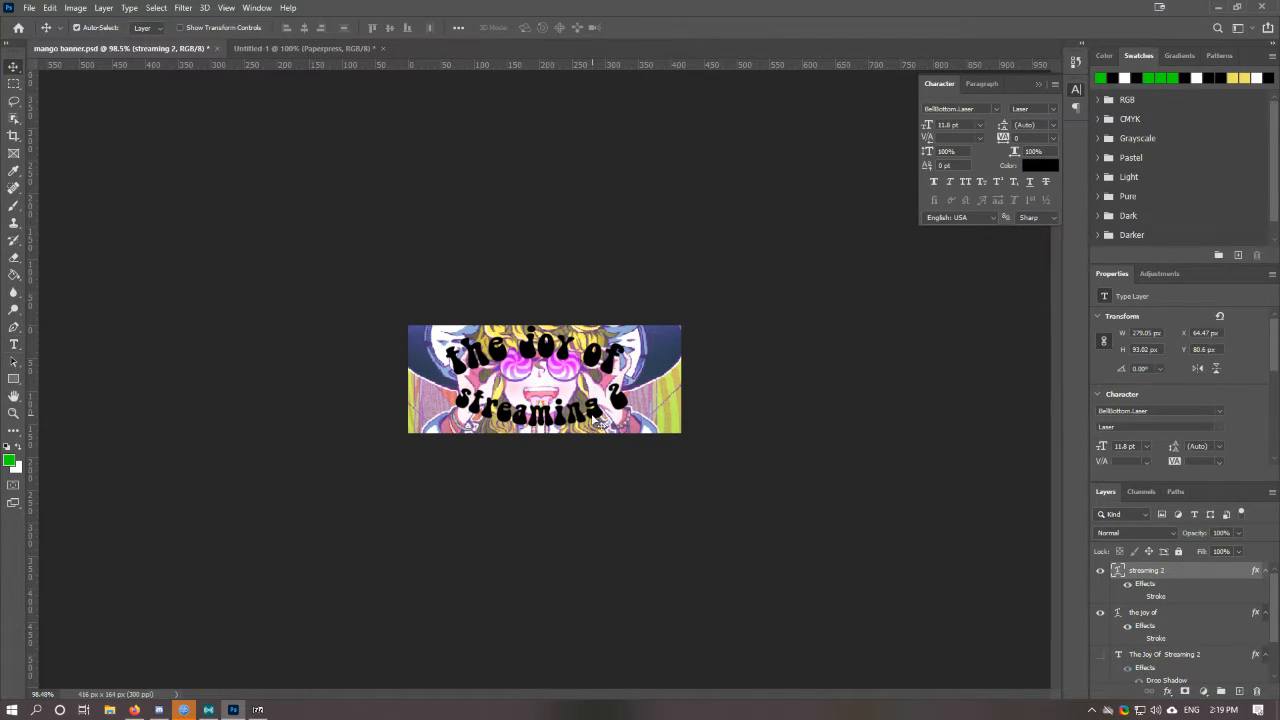
Step: Reposition "streaming 2" at about X 58 px, Y 89 px
left_click_drag(600, 415, 596, 421)
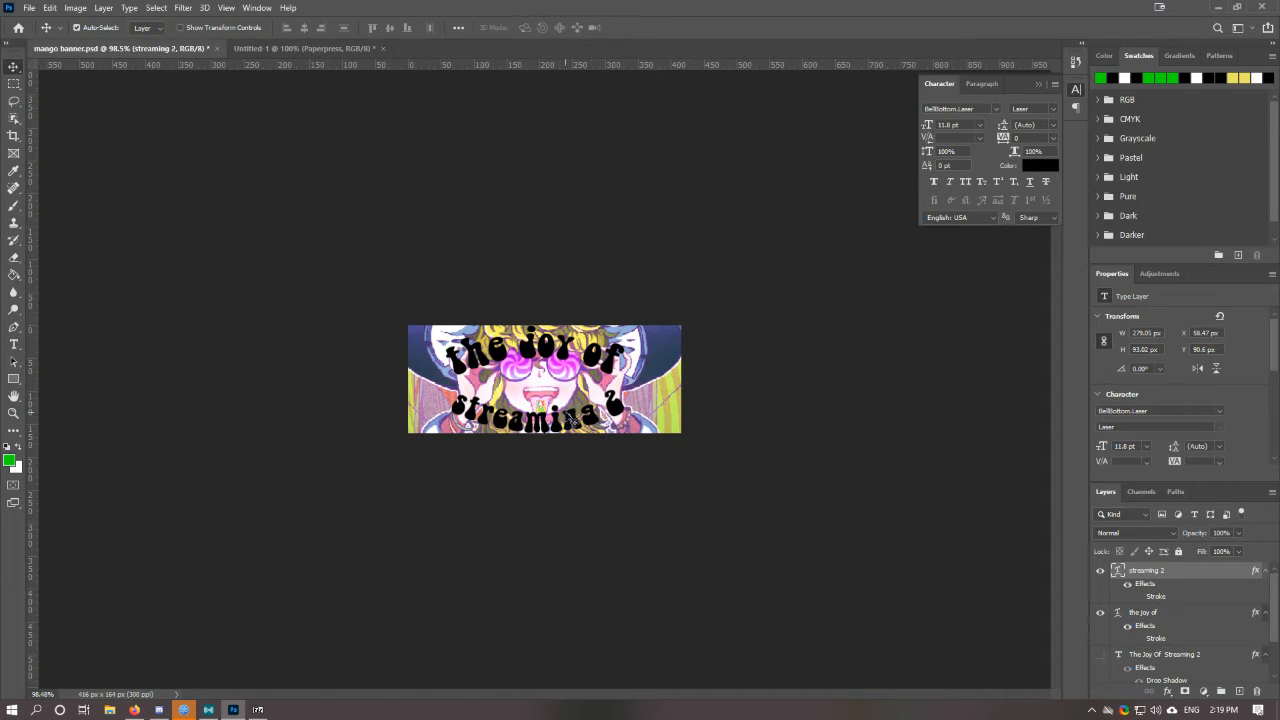
key("Up")
key("Up")
Step: Turn on the green stroke effect on "streaming 2" and try sizes of 2, 3 and 1 px
left_click(104, 8)
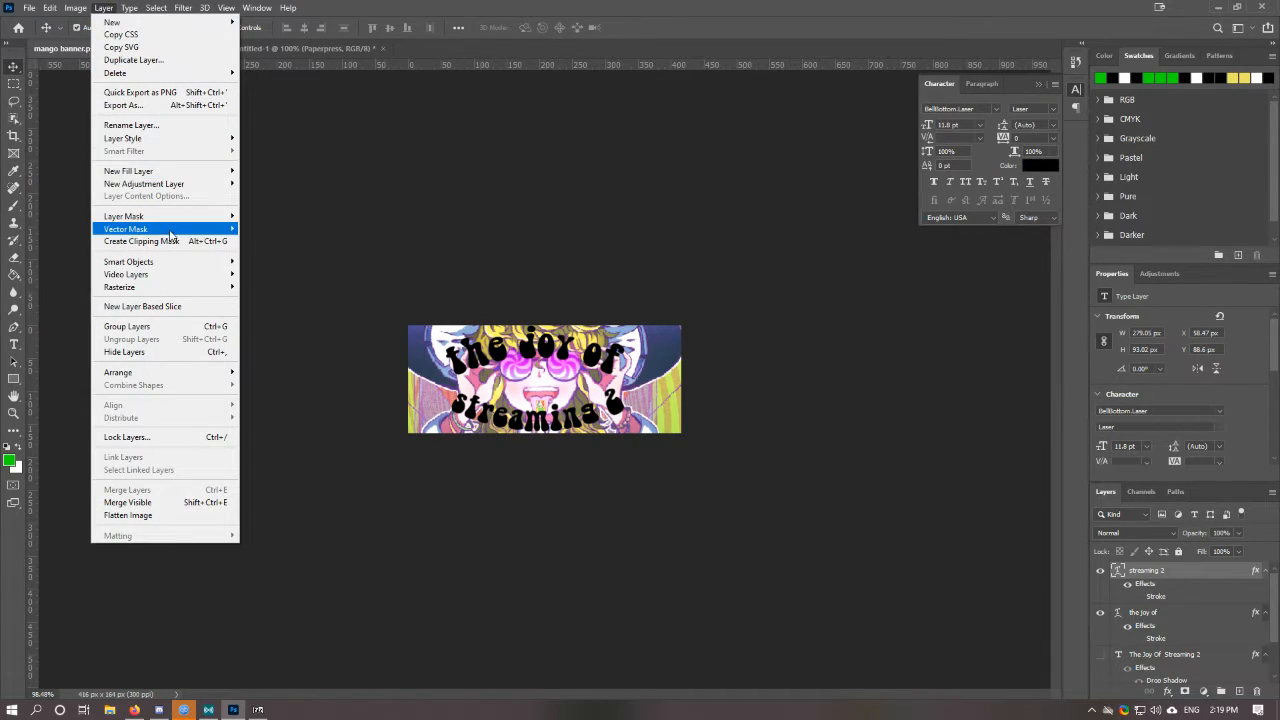
mouse_move(150, 138)
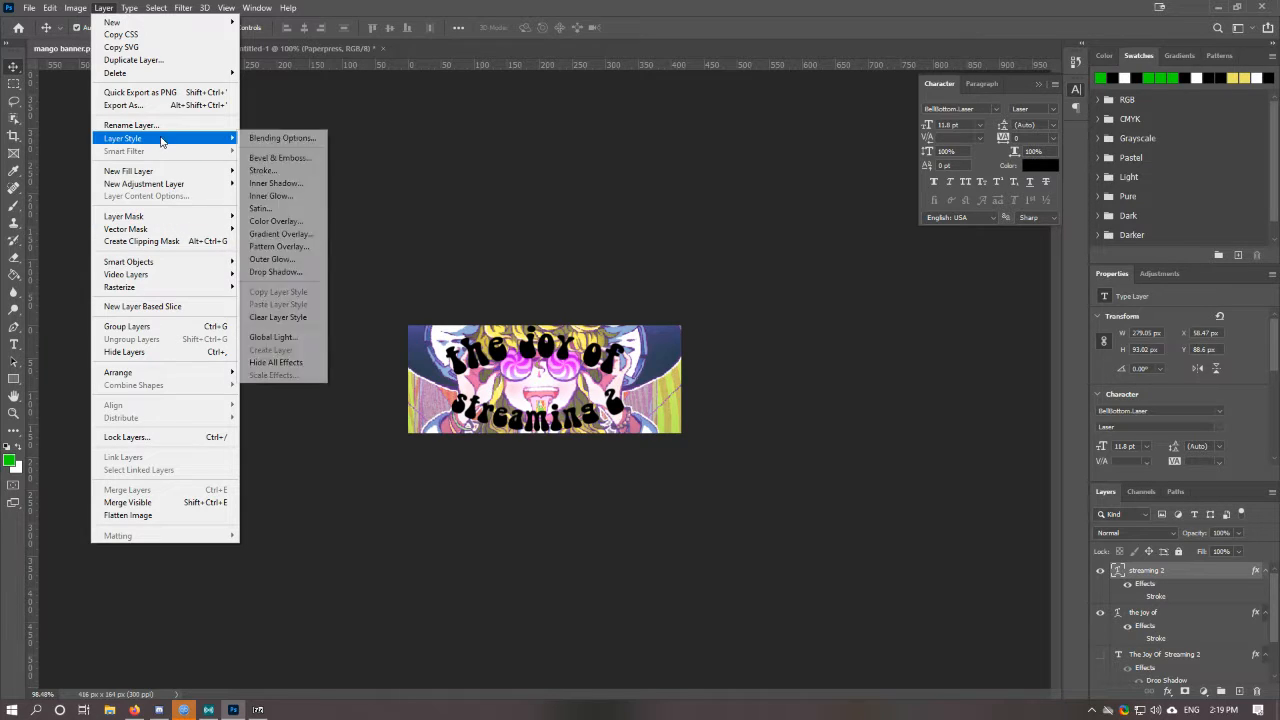
left_click(290, 168)
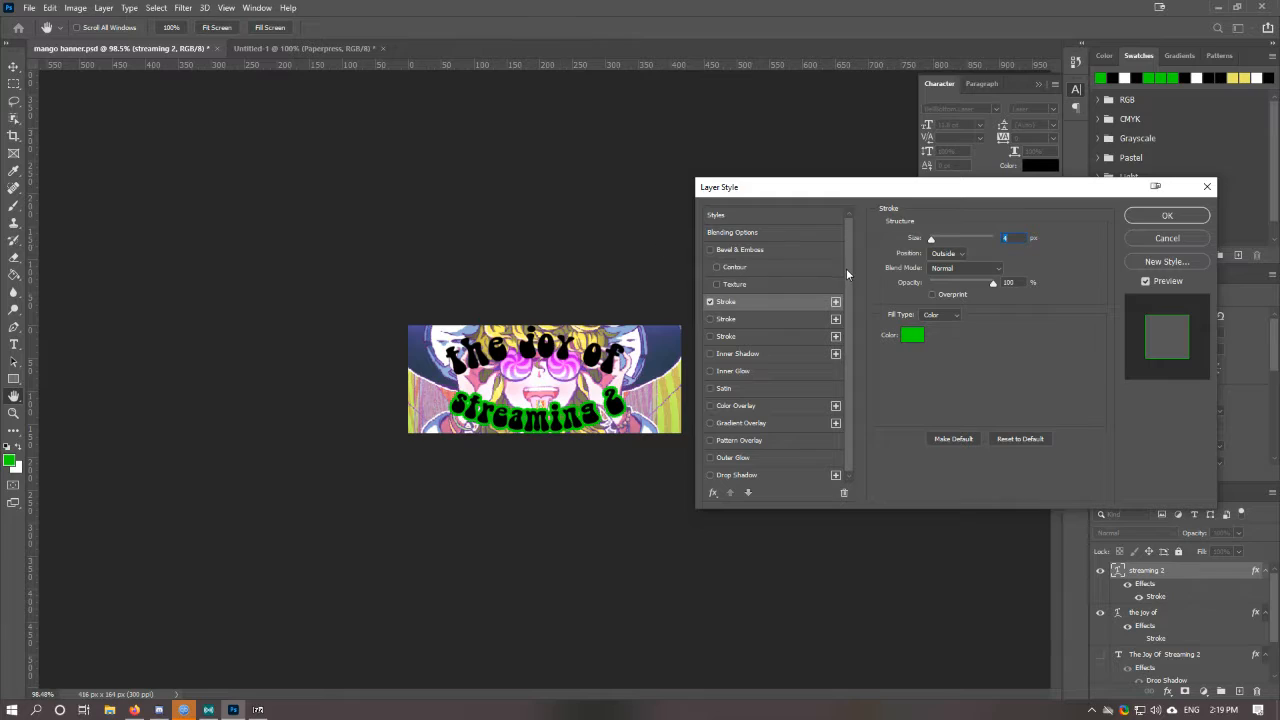
type("2")
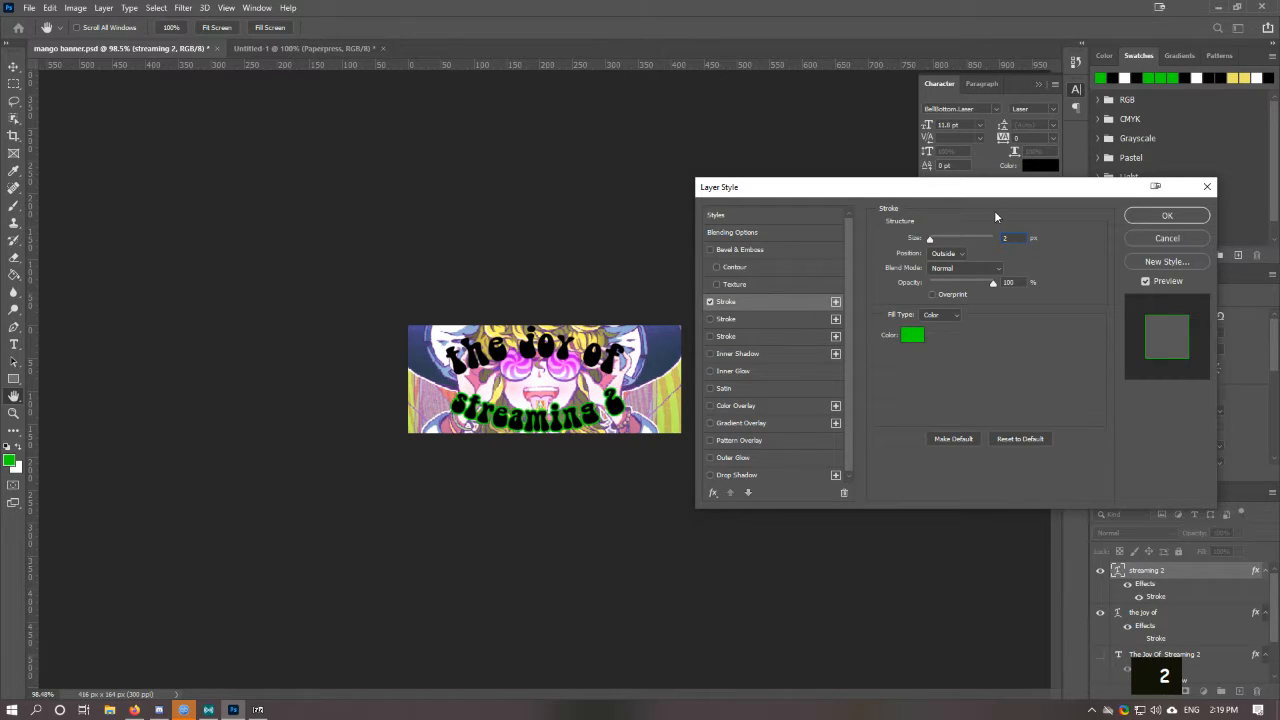
key("BackSpace")
type("3")
key("BackSpace")
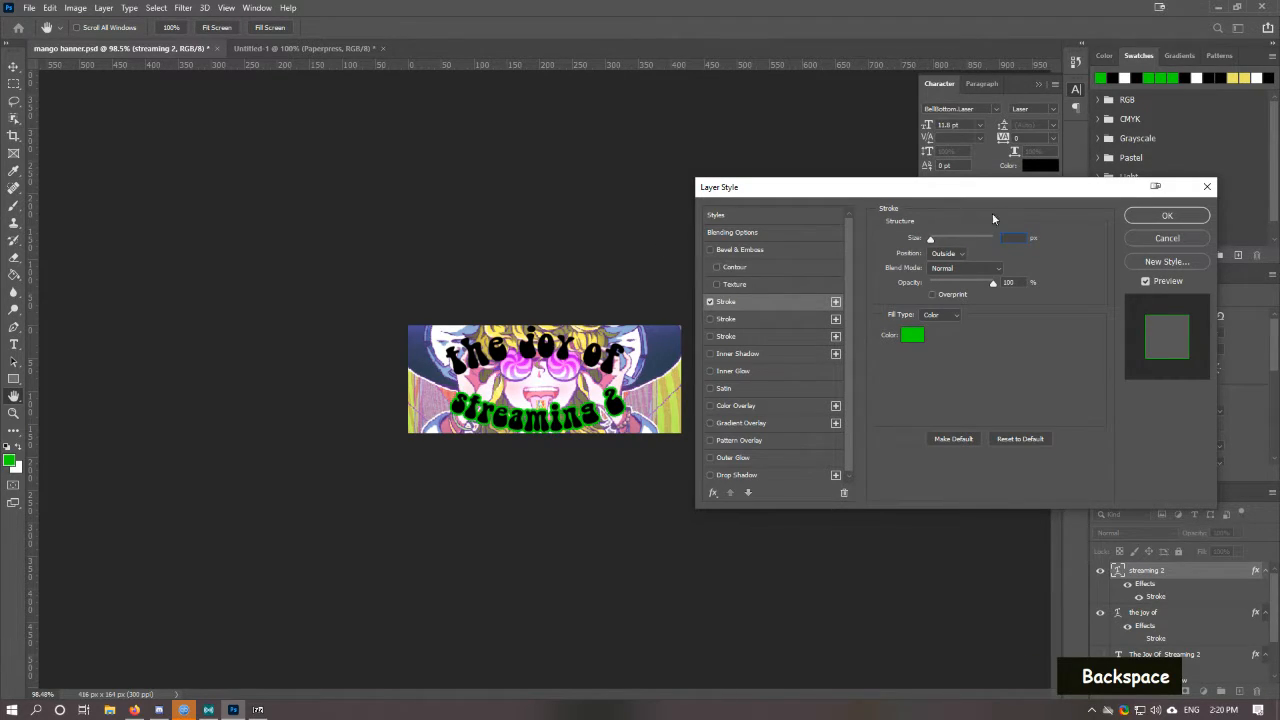
left_click(929, 243)
left_click(625, 265)
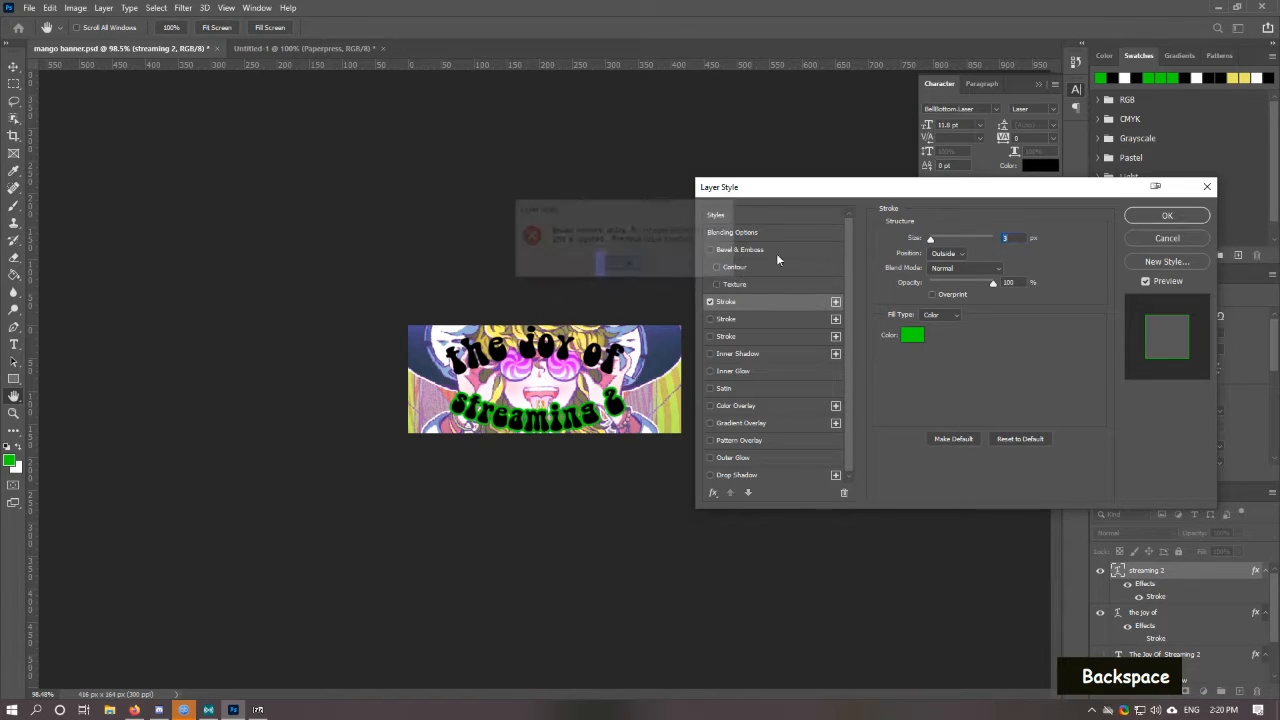
mouse_move(930, 243)
left_mouse_down()
mouse_move(998, 244)
mouse_move(892, 248)
left_mouse_up()
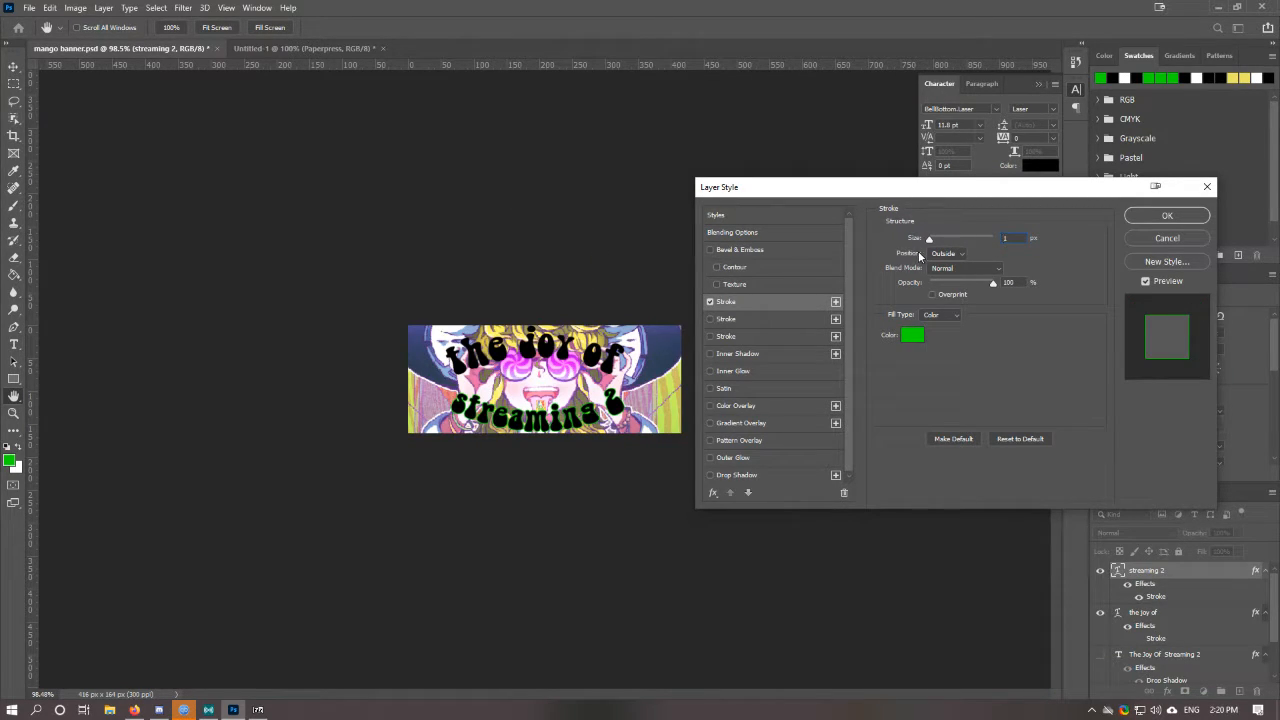
Step: Compare stroke sizes of 2 and 3 px on "streaming 2" and set the size to 3 px
type("2")
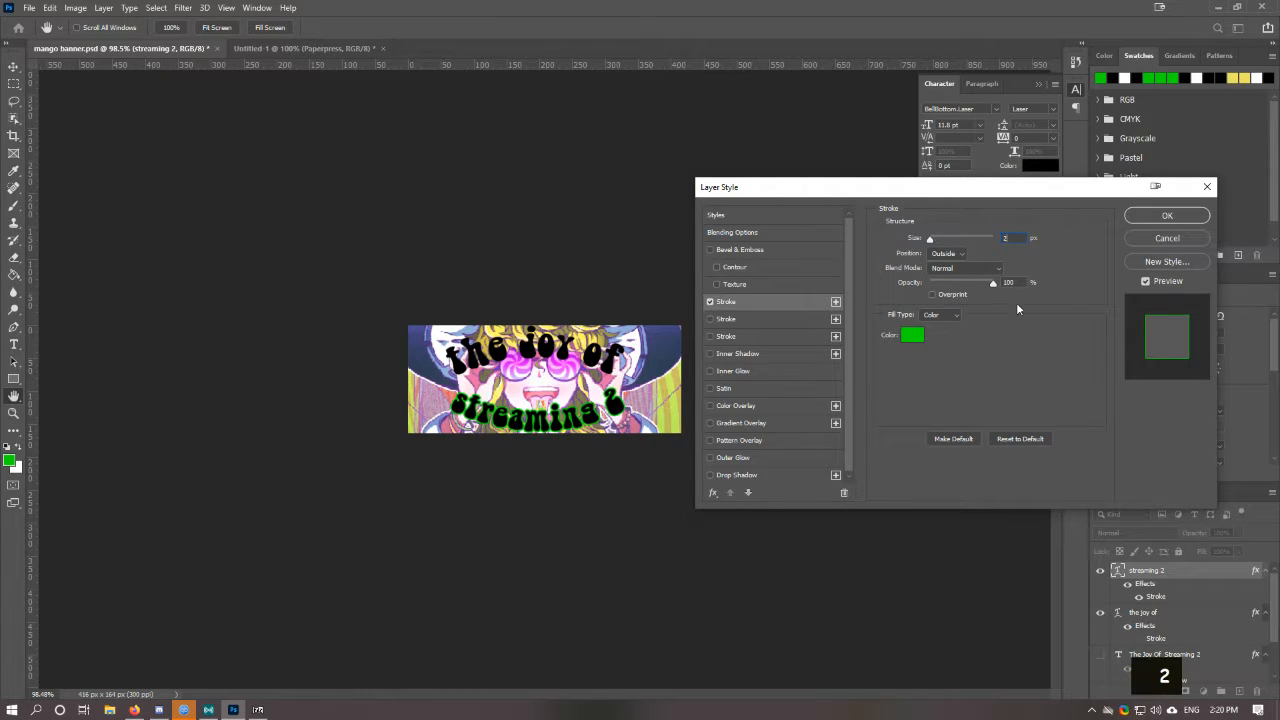
key("BackSpace")
type("3")
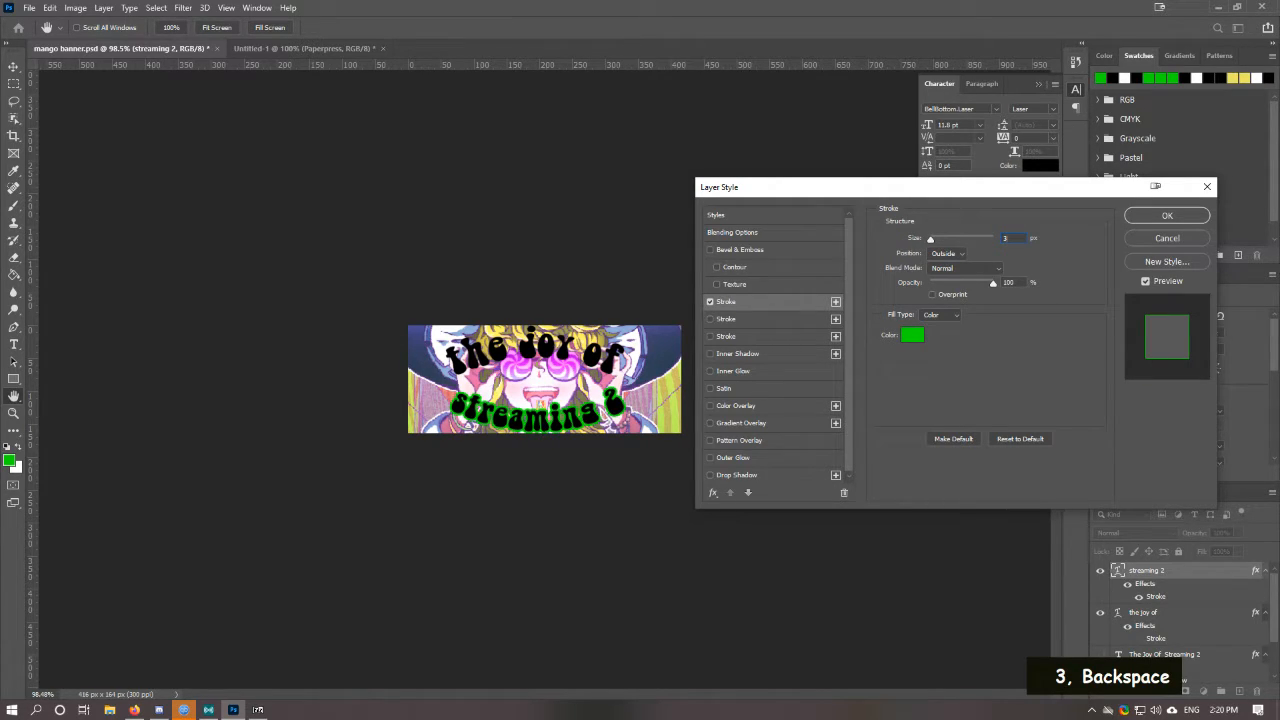
key("BackSpace")
type("2")
type("3")
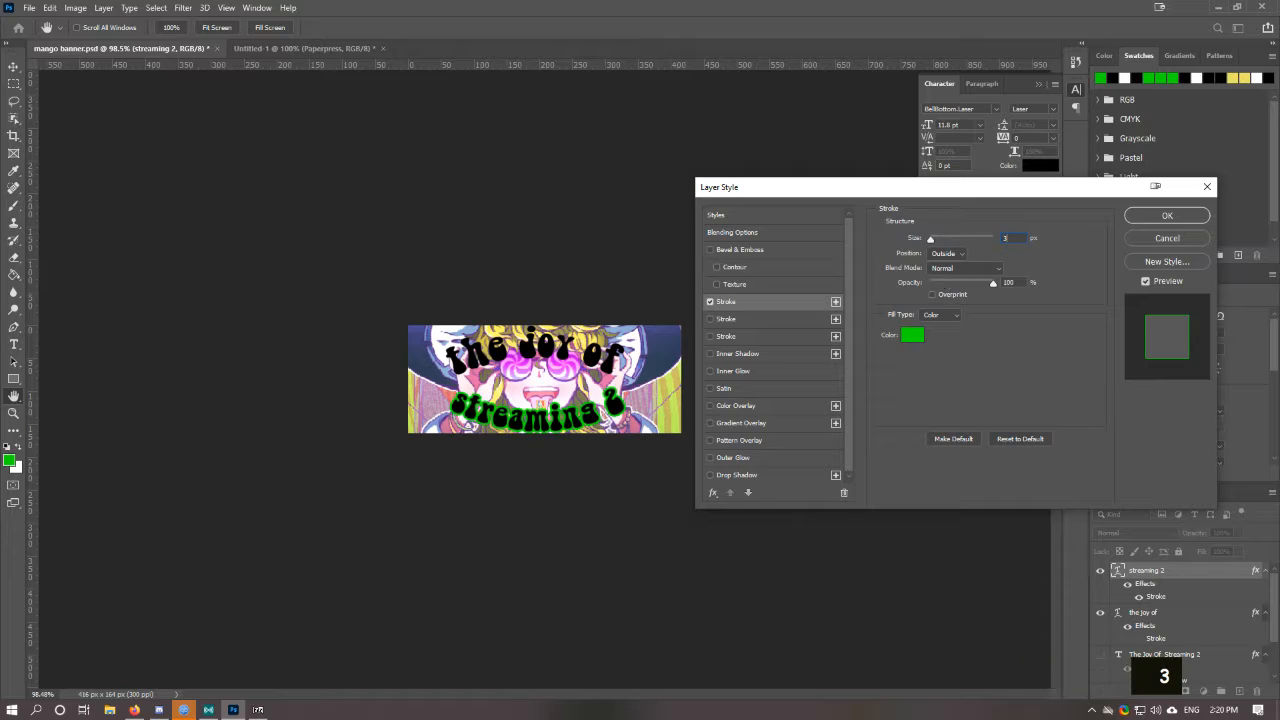
Step: Try the Inside and Center stroke positions on "streaming 2" and return to Outside
mouse_move(993, 284)
left_mouse_down()
mouse_move(971, 288)
mouse_move(1005, 288)
left_mouse_up()
left_click(945, 255)
left_click(951, 272)
left_click(945, 254)
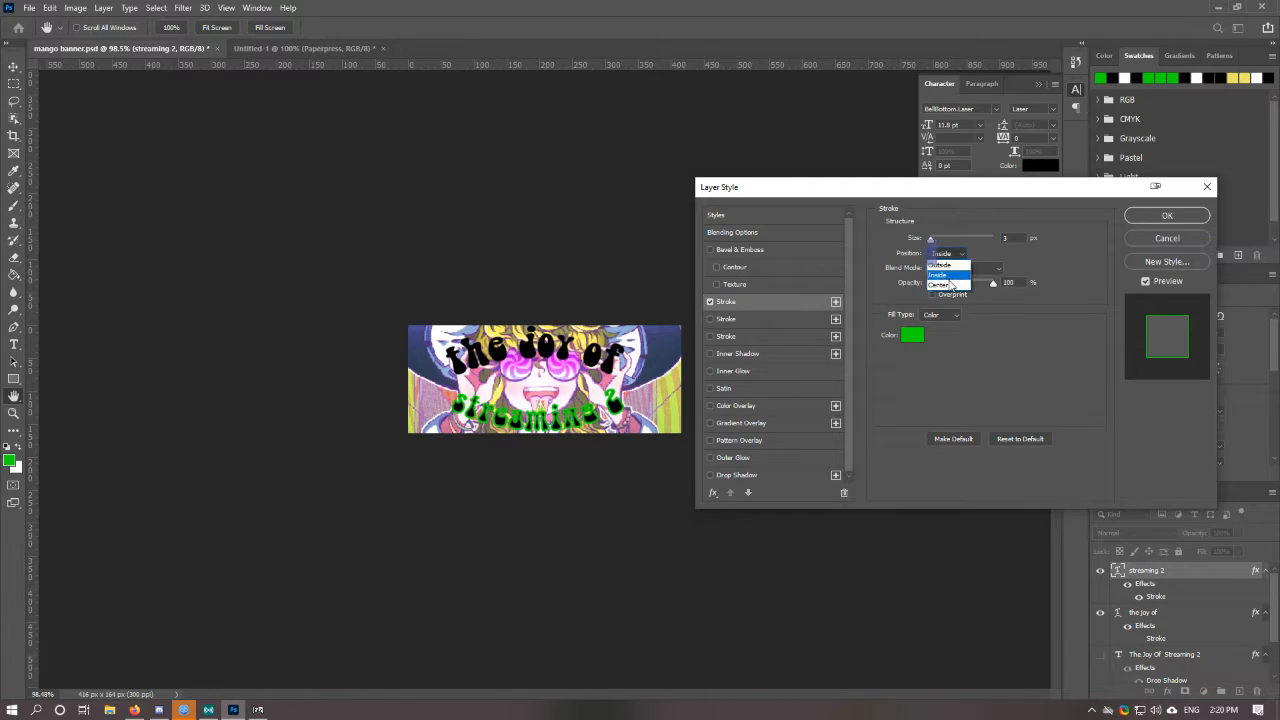
left_click(950, 288)
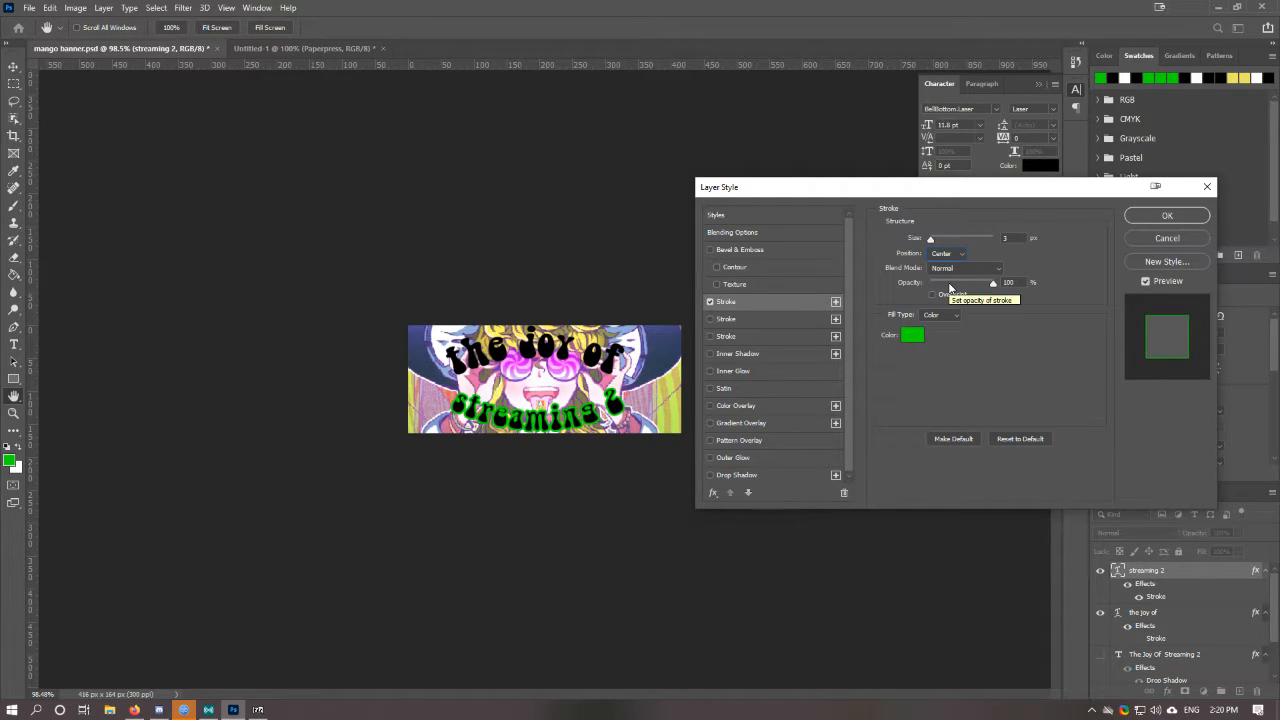
left_click(950, 256)
left_click(951, 256)
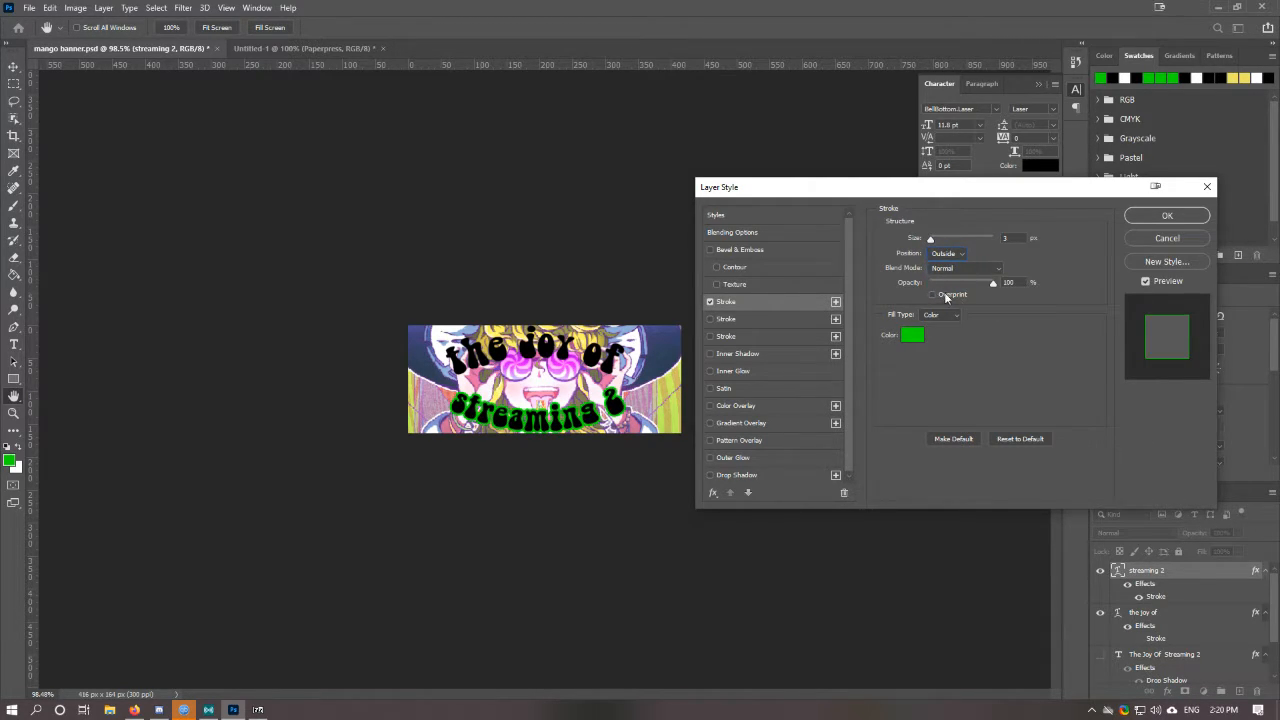
left_click(950, 270)
left_click(954, 292)
left_click(958, 268)
left_click(958, 272)
left_click(944, 315)
left_click(944, 315)
left_click(938, 315)
left_click(937, 317)
Step: Try white, black, bright green 01f700 and dark blue 3e4a70 as the stroke color of "streaming 2", then cancel the color change
double_click(912, 335)
mouse_move(837, 320)
left_mouse_down()
mouse_move(786, 363)
mouse_move(722, 380)
mouse_move(615, 174)
left_mouse_up()
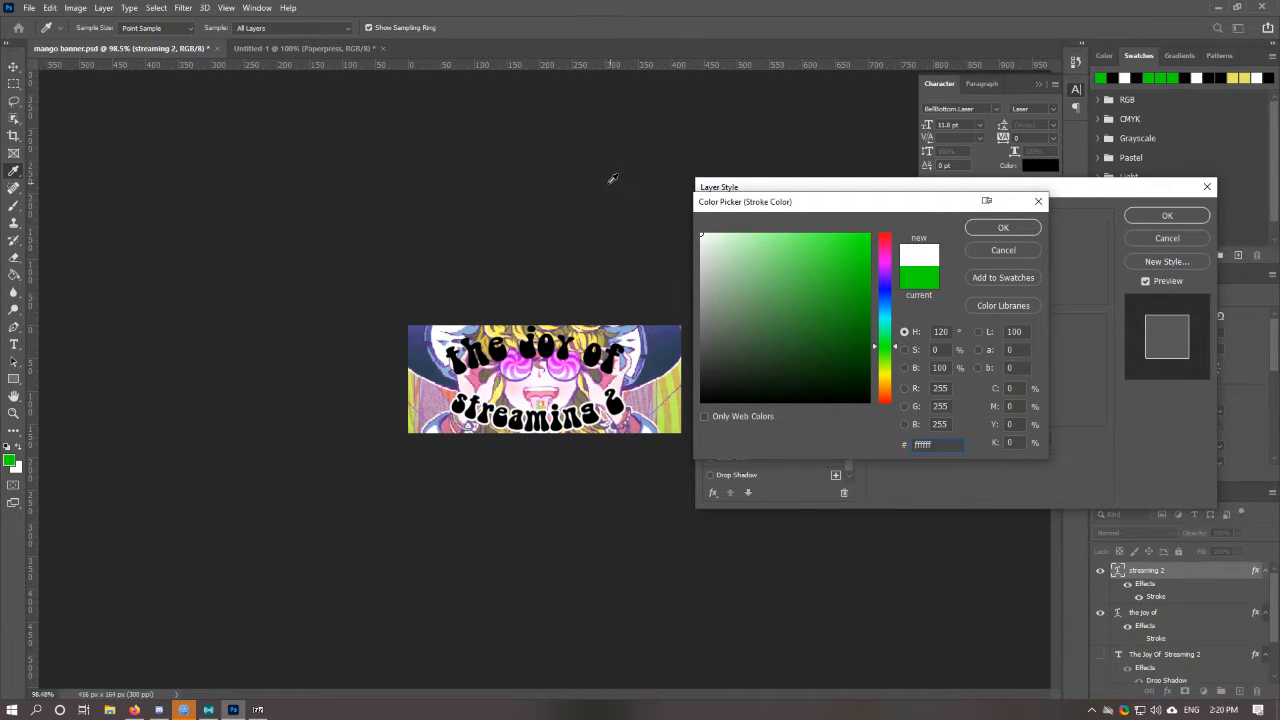
left_click(726, 402)
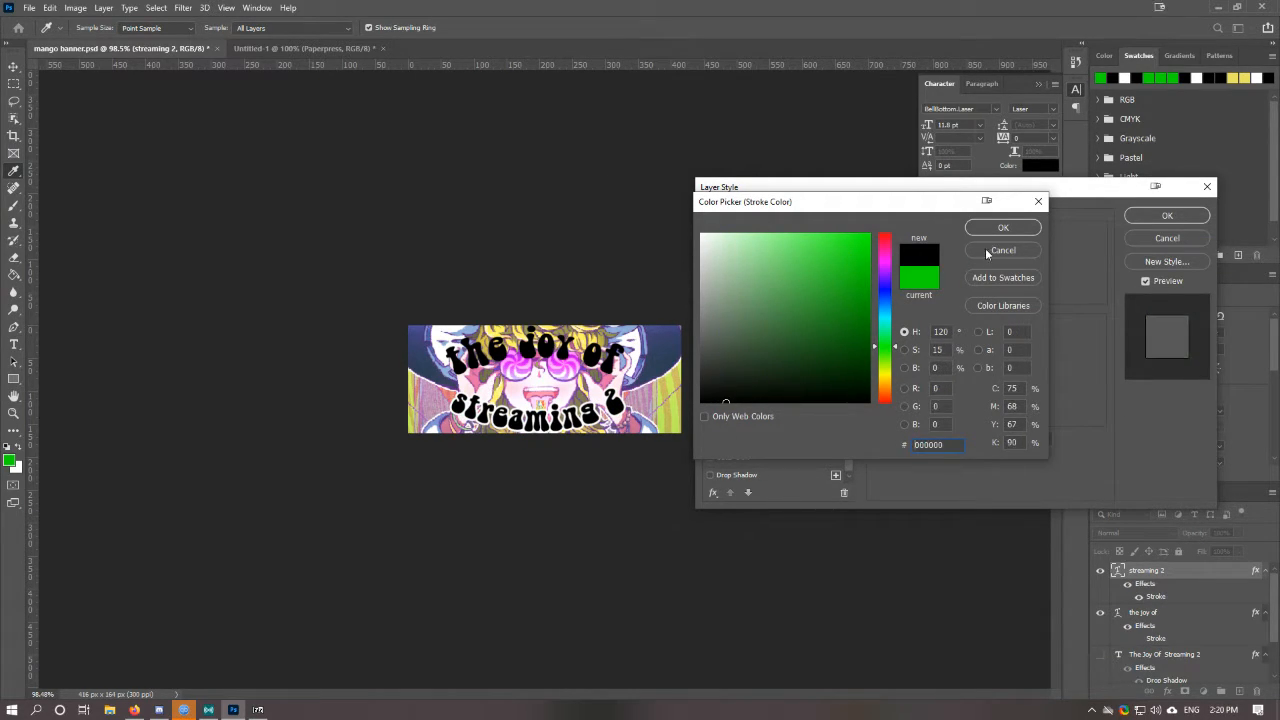
left_click(868, 238)
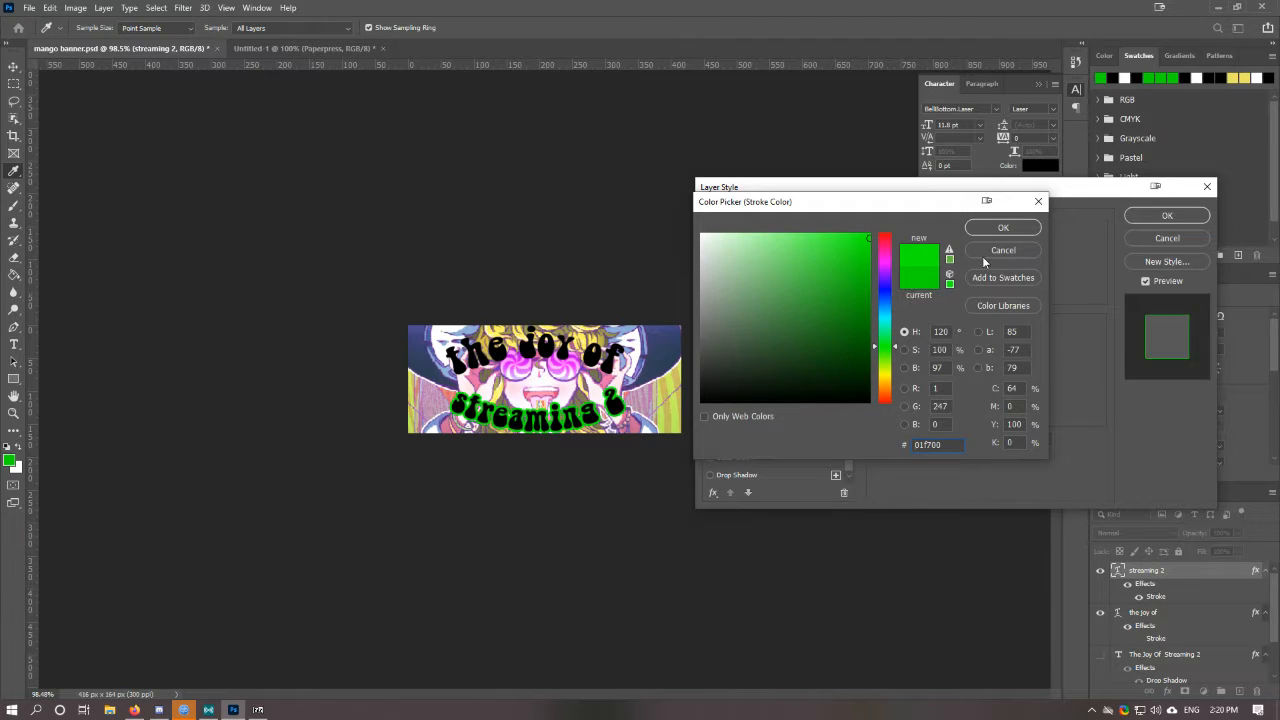
left_click(636, 342)
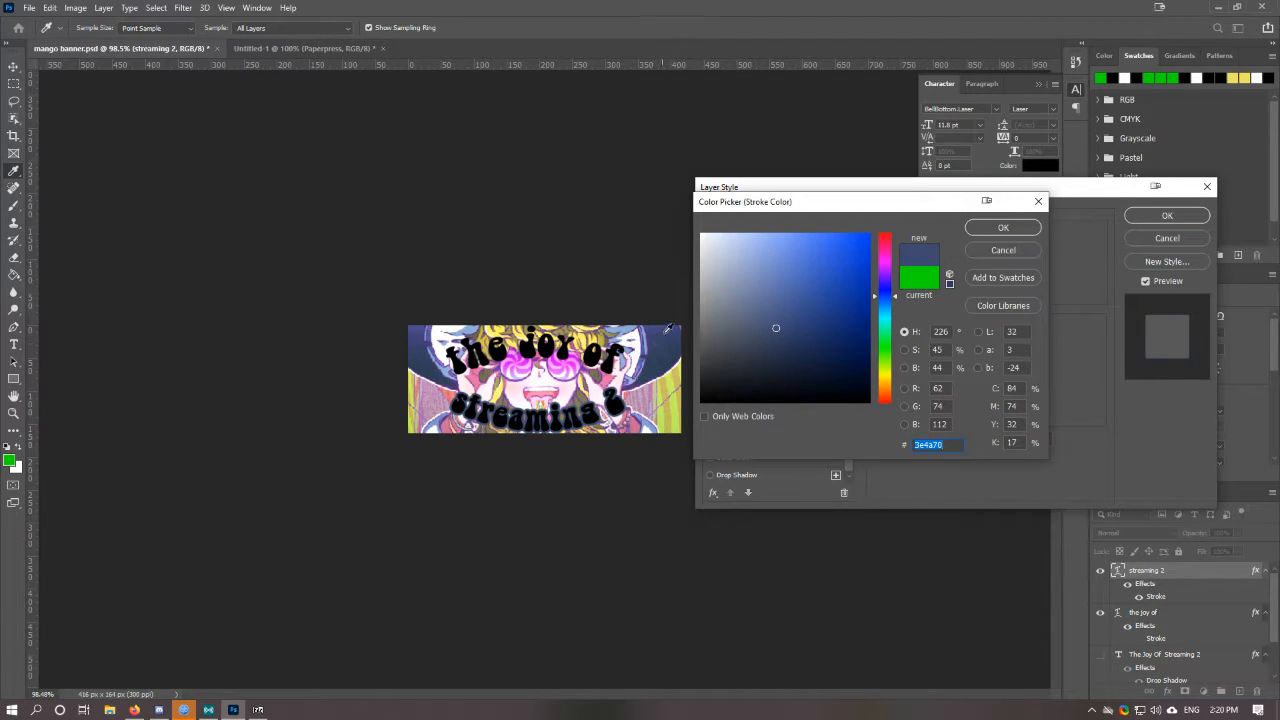
left_click(1003, 251)
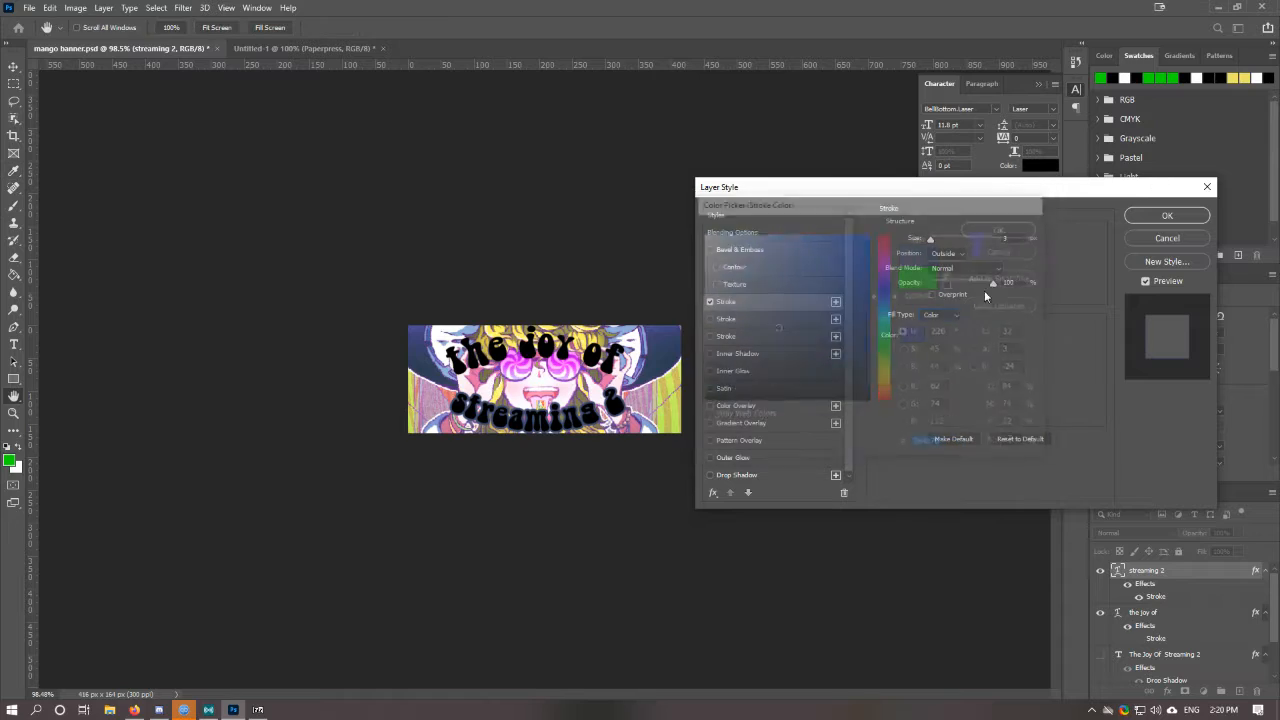
Step: Change the stroke's fill type to Gradient and apply the yellow-to-pink preset from the Oranges group
left_click(938, 315)
left_click(931, 322)
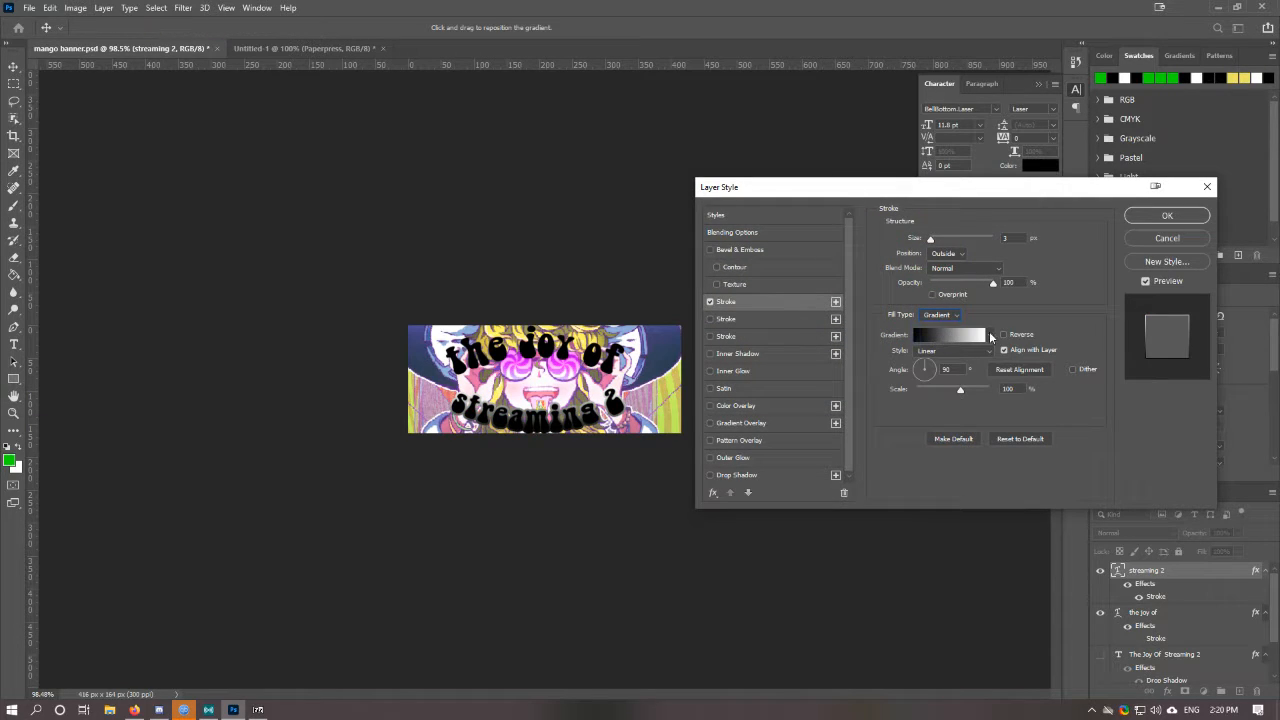
left_click(993, 335)
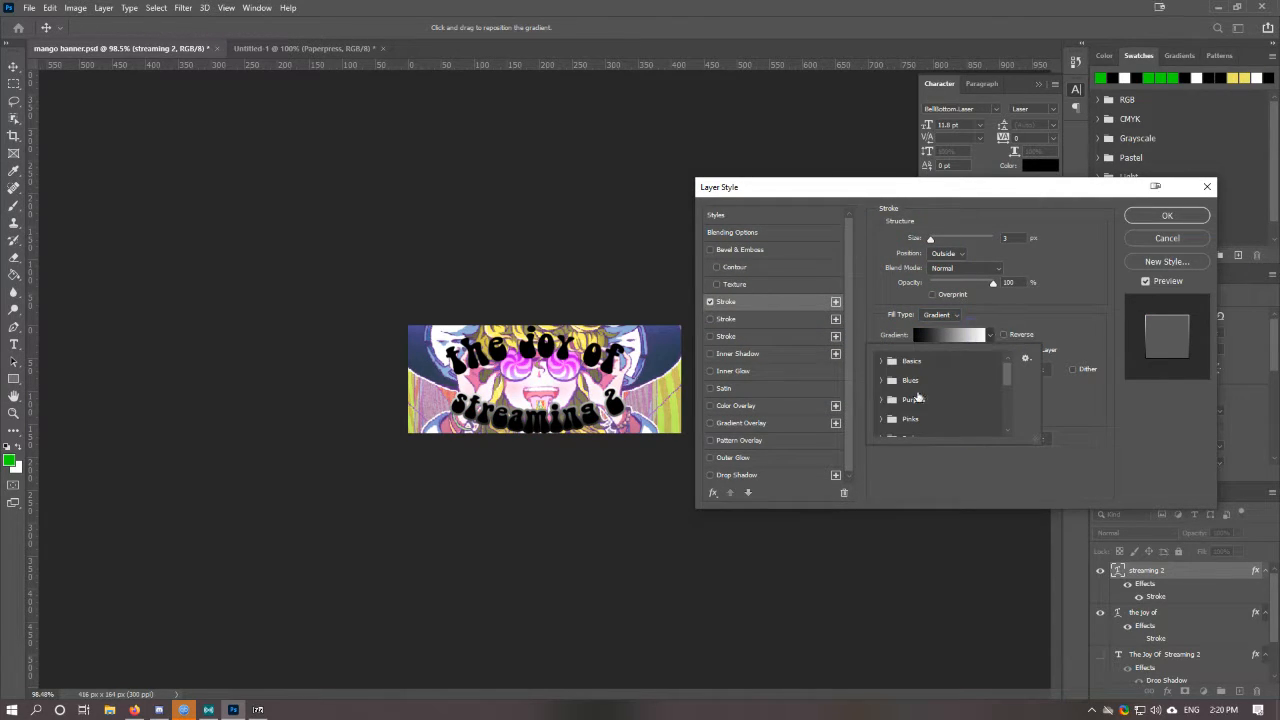
scroll(884, 369, "down", 6)
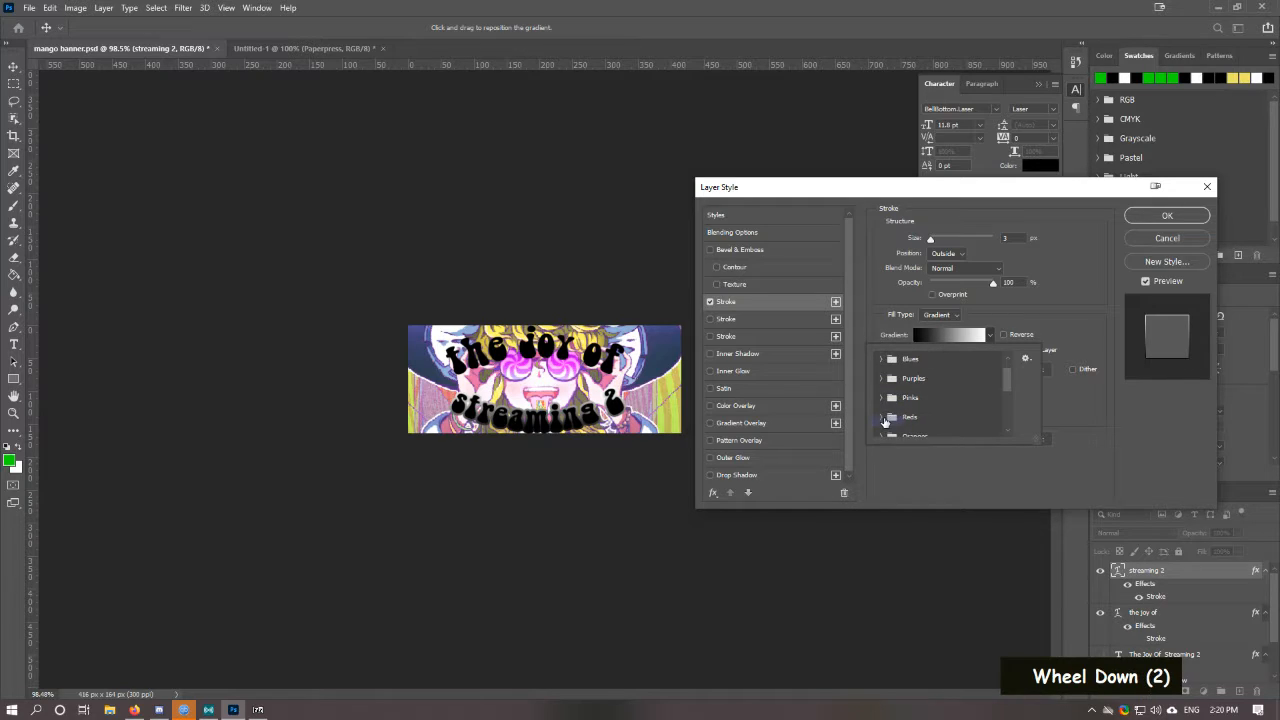
left_click(882, 396)
scroll(945, 390, "down", 2)
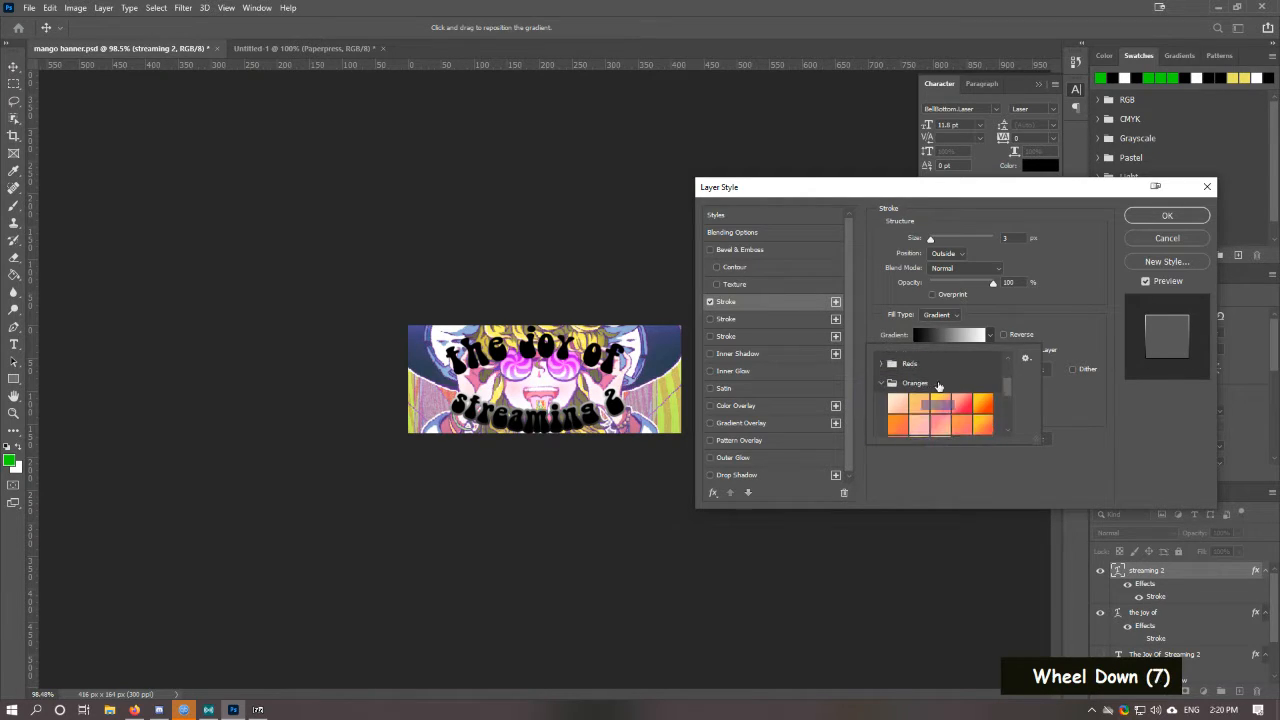
left_click(947, 393)
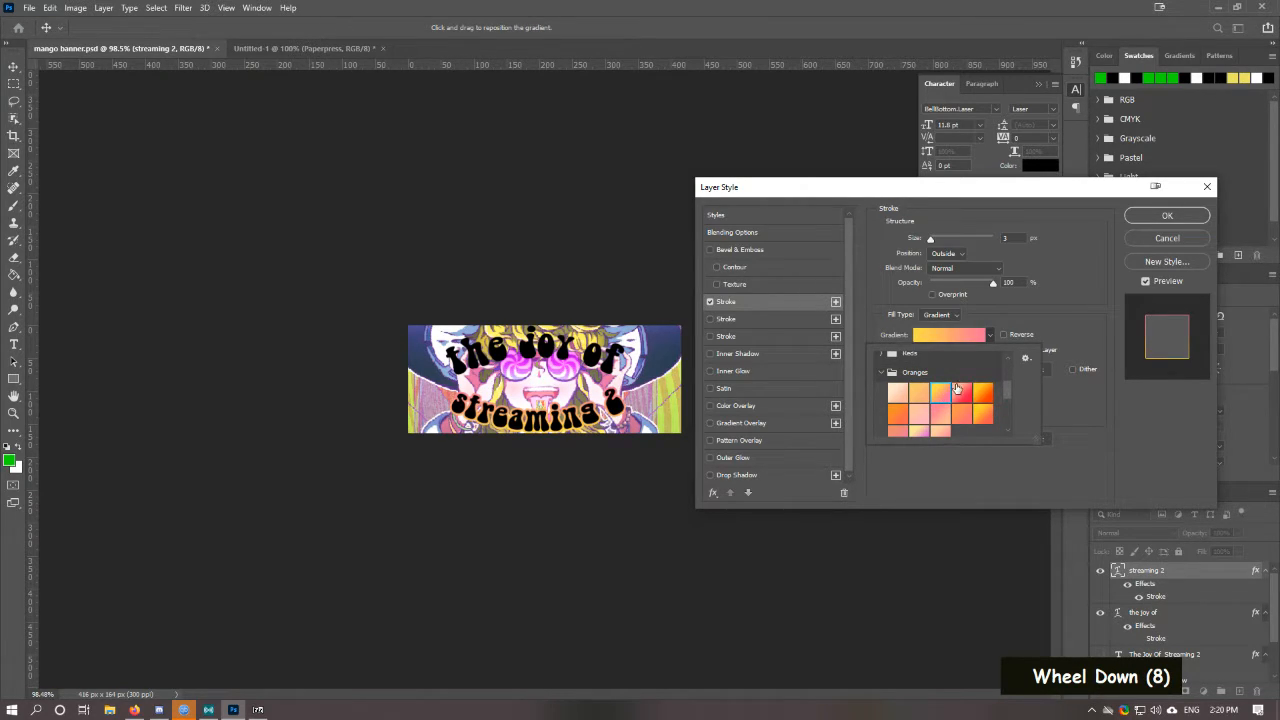
Step: Try a peach-to-pink Oranges preset and a light blue-to-pink Iridescent preset as the stroke gradient
scroll(957, 388, "down", 3)
left_click(941, 402)
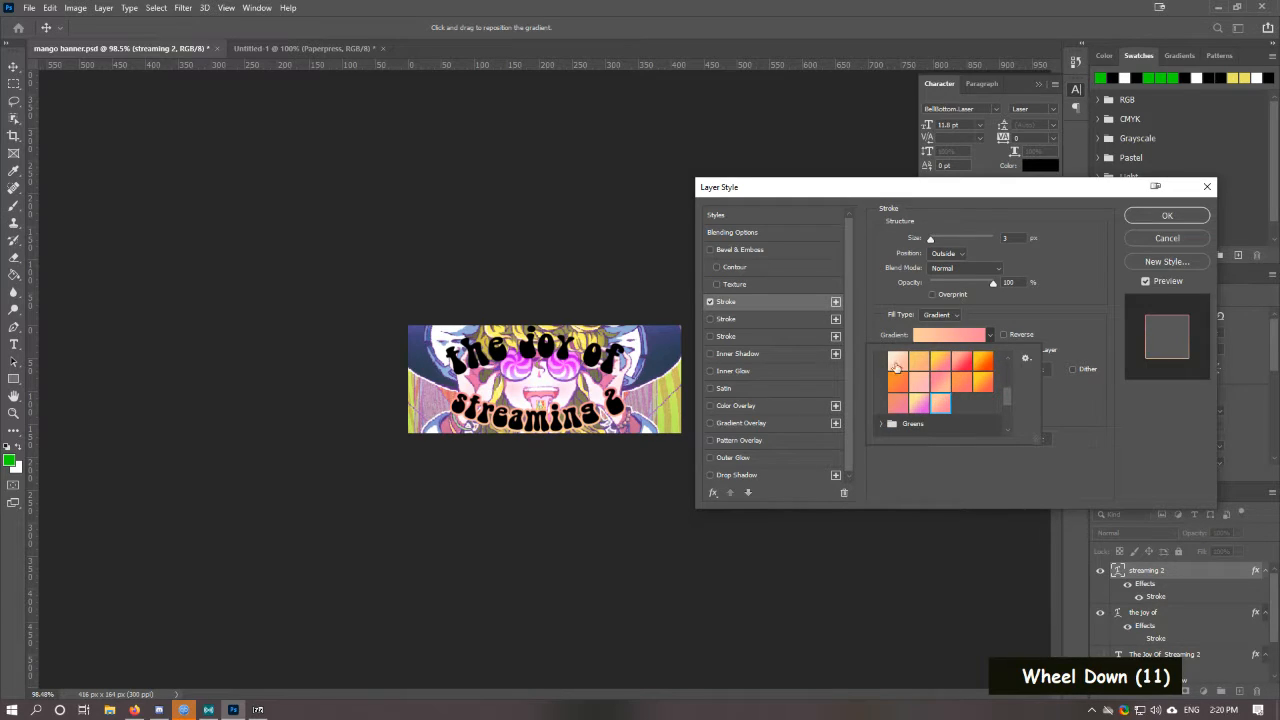
scroll(924, 393, "down", 8)
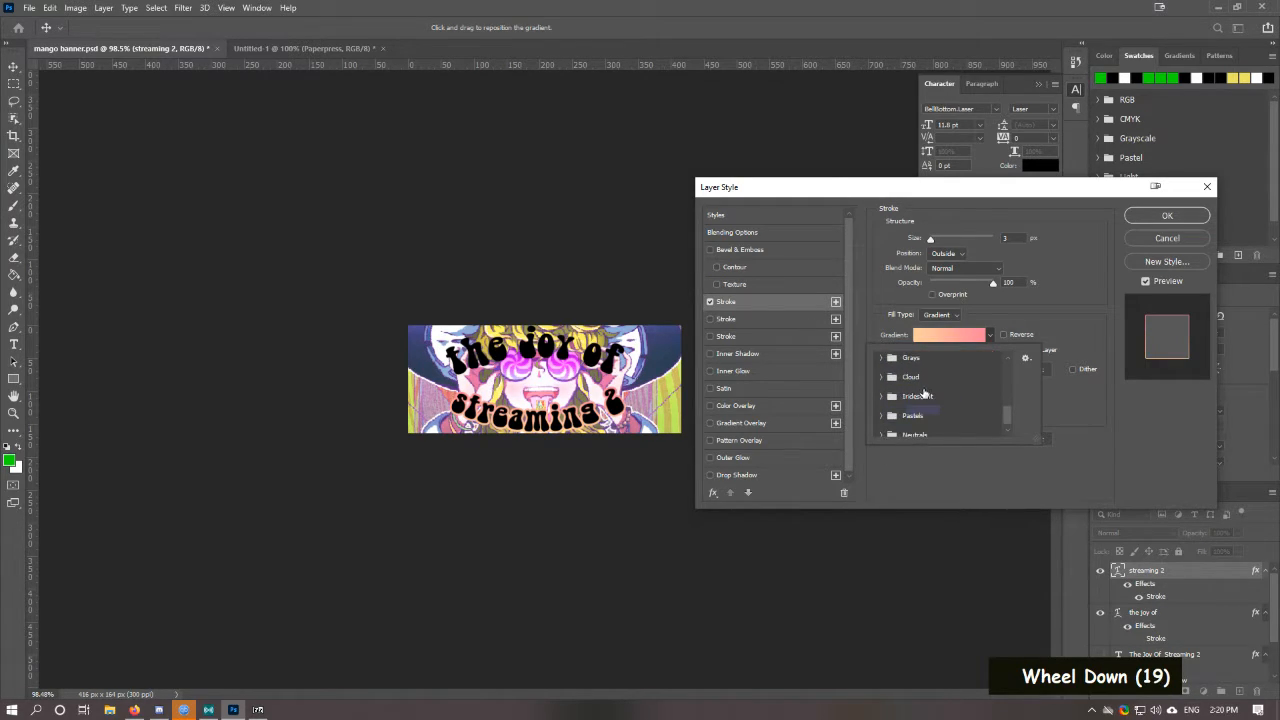
left_click(882, 414)
scroll(900, 400, "down", 7)
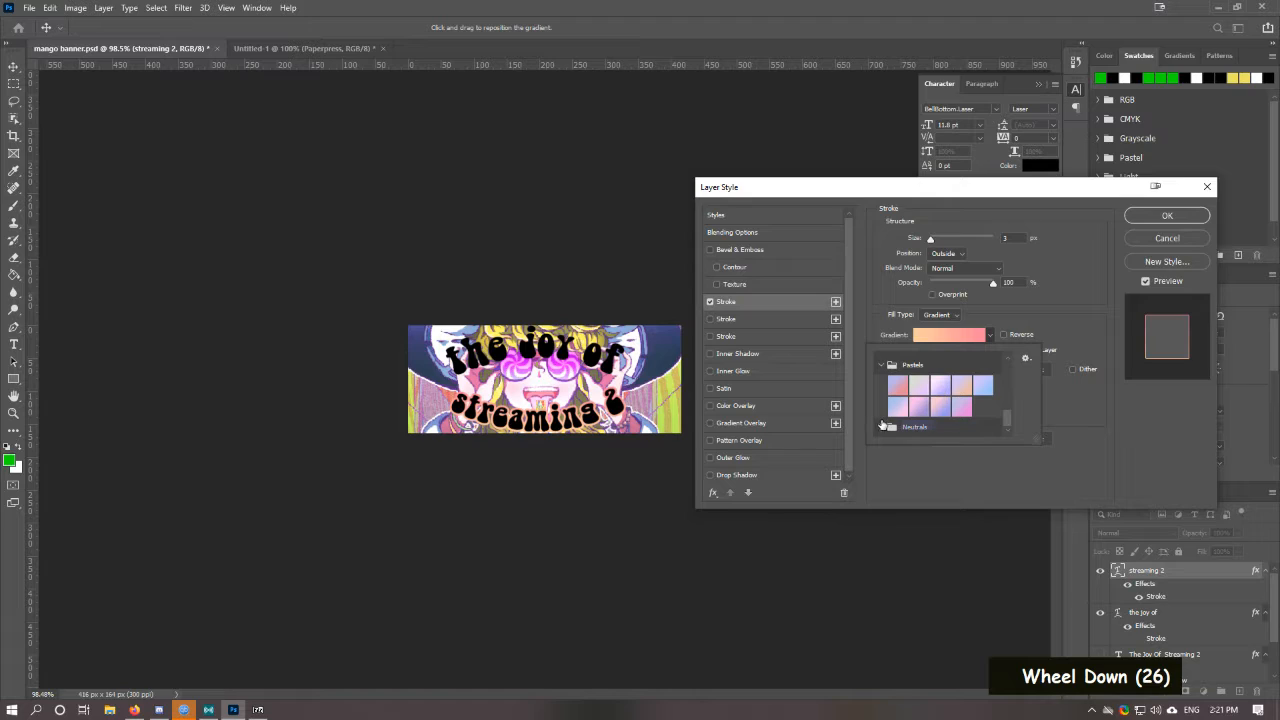
scroll(905, 386, "up", 3)
left_click(905, 380)
scroll(905, 386, "down", 2)
left_click(946, 397)
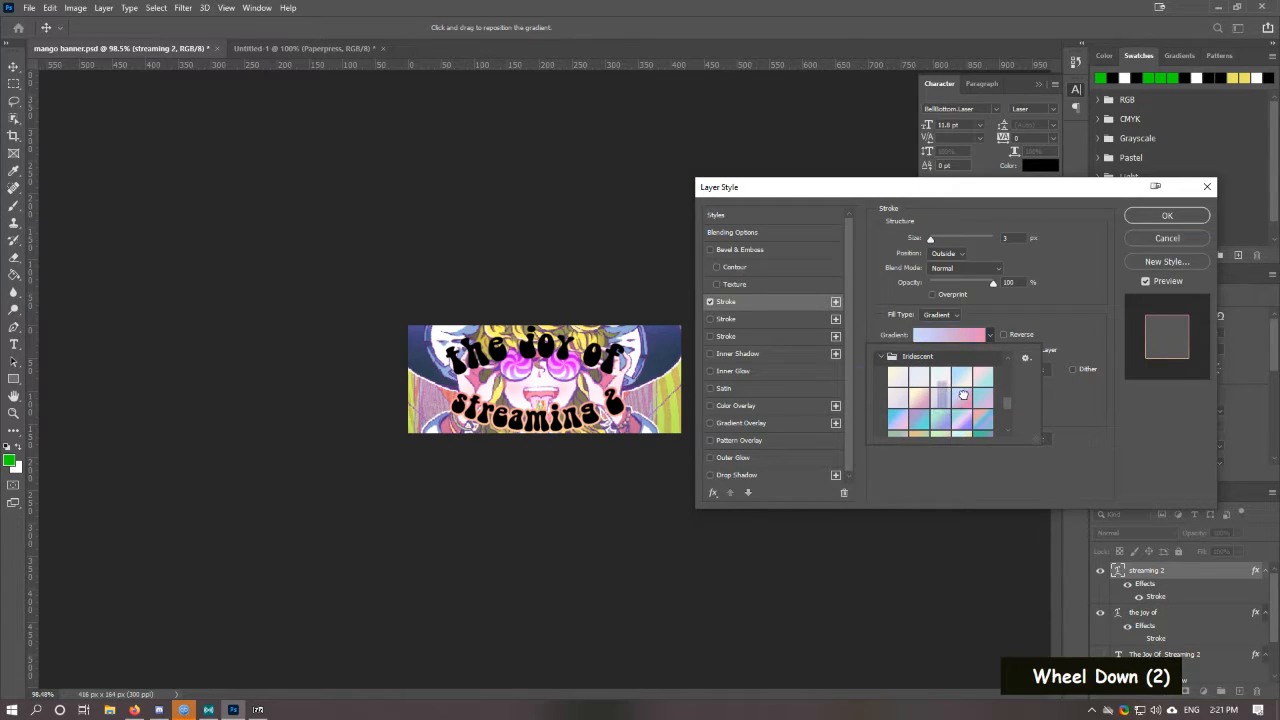
scroll(948, 395, "down", 5)
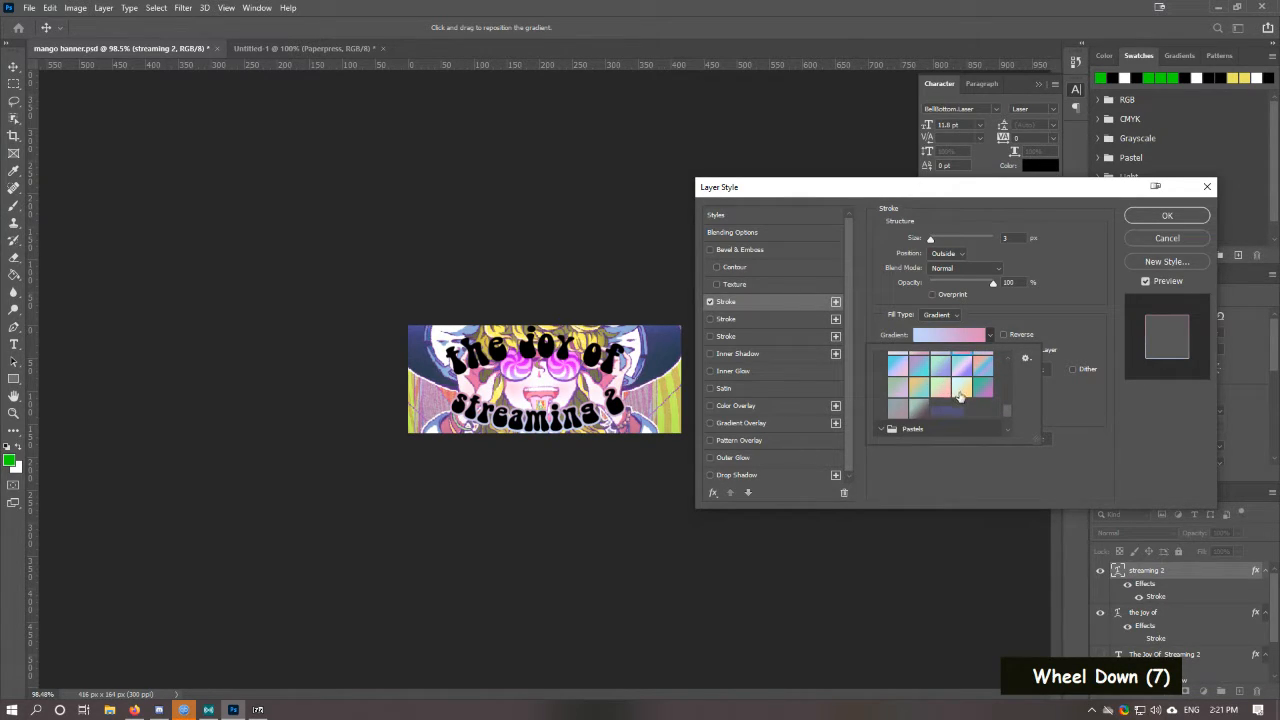
Step: Try a green-to-turquoise preset from the Greens group as the stroke gradient
scroll(958, 396, "up", 10)
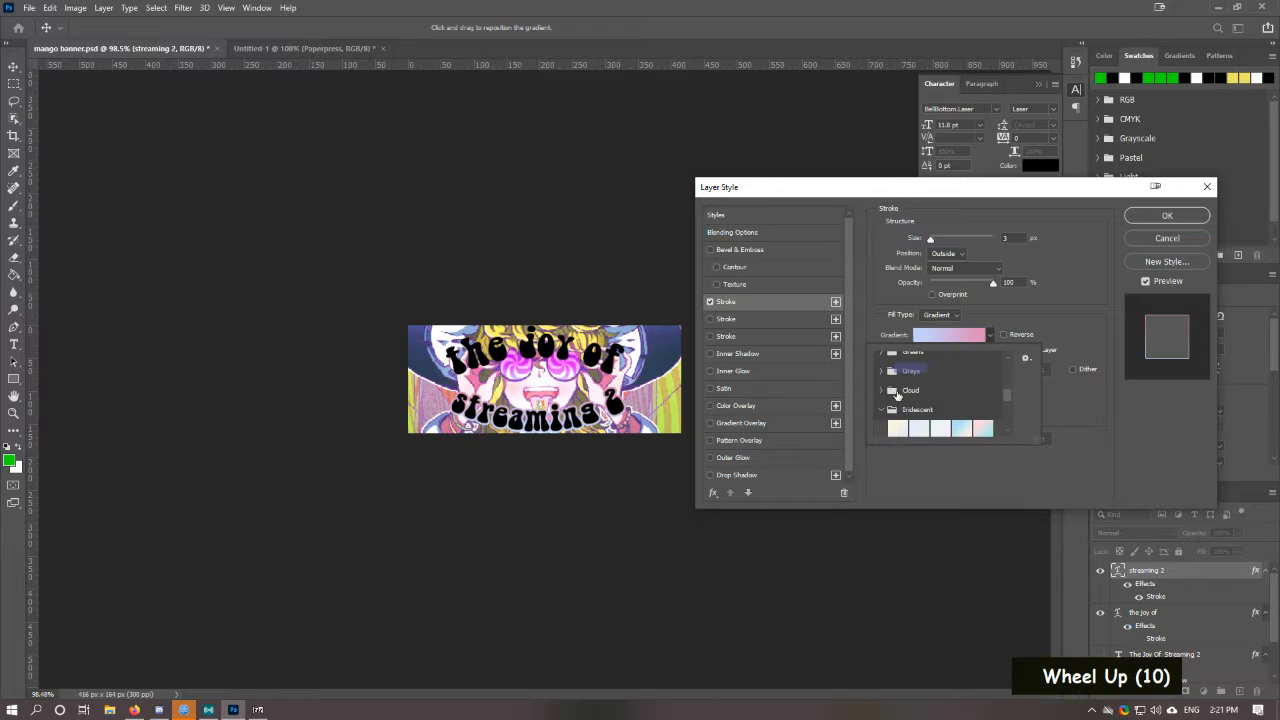
left_click(881, 370)
scroll(913, 381, "up", 1)
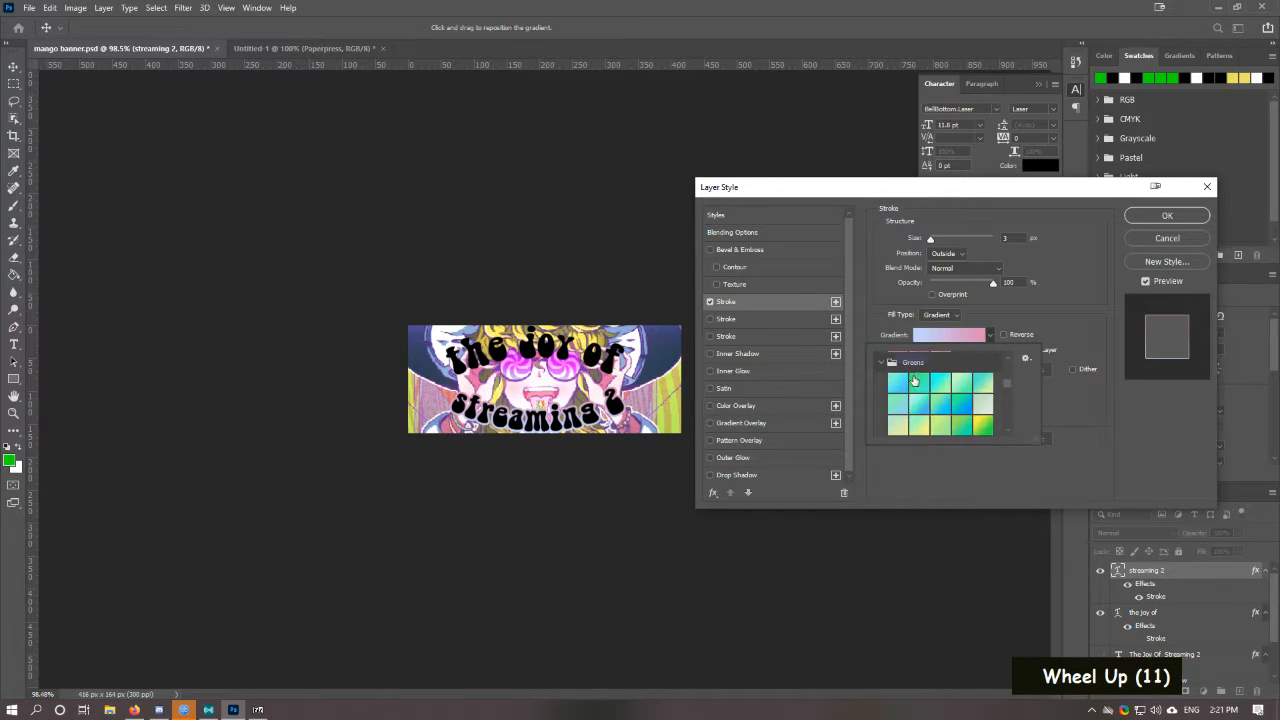
double_click(941, 389)
scroll(924, 390, "up", 8)
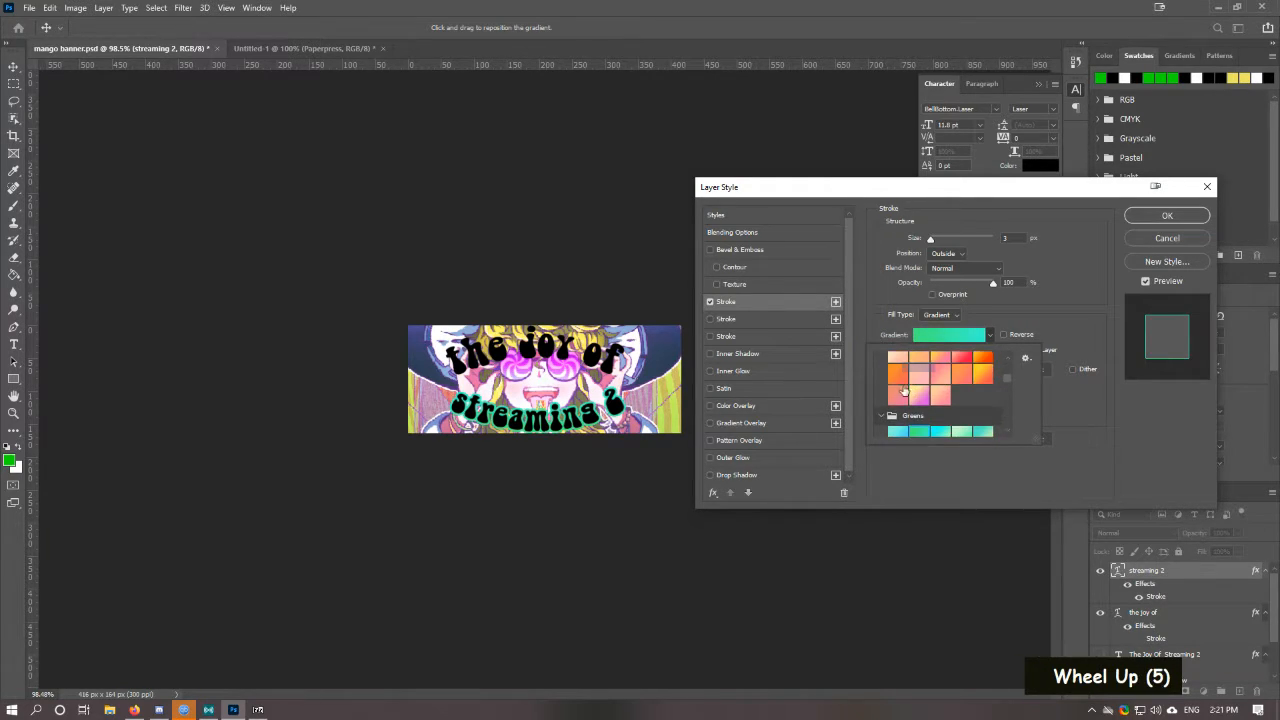
Step: Apply the yellow-to-pink Orange_03 gradient to the stroke and set the gradient scale to 95%
left_click(938, 386)
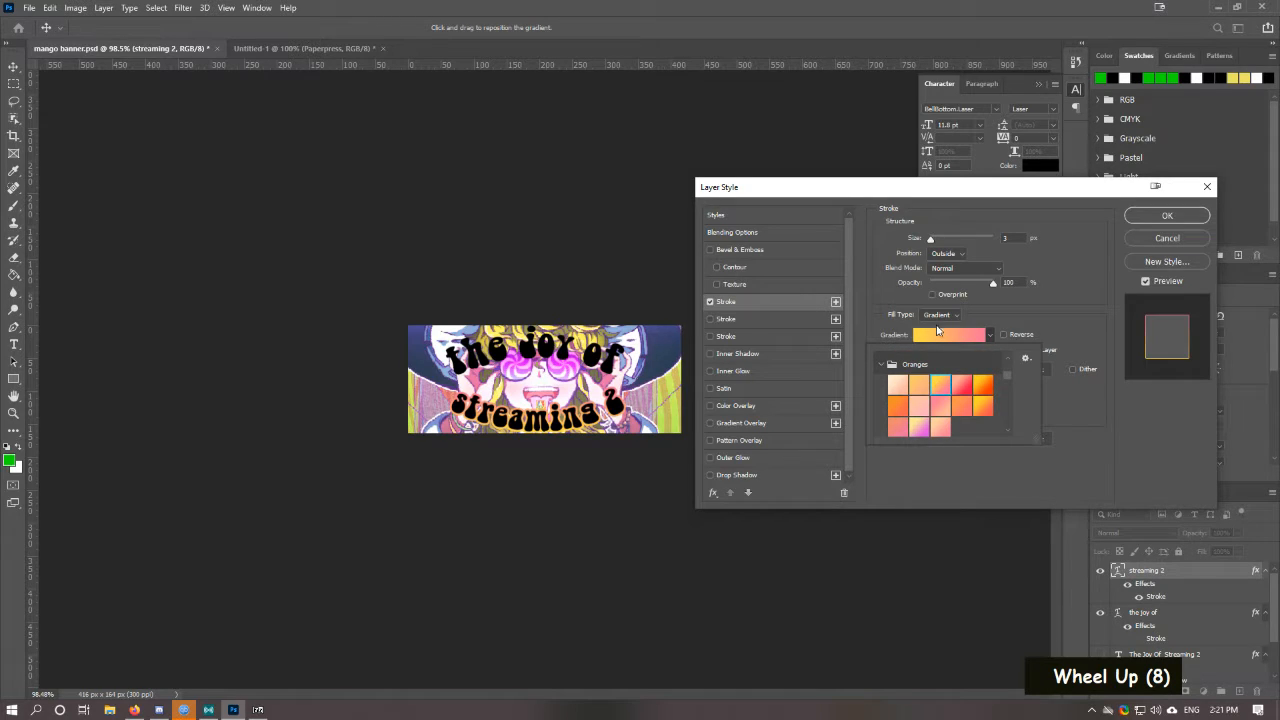
left_click(986, 338)
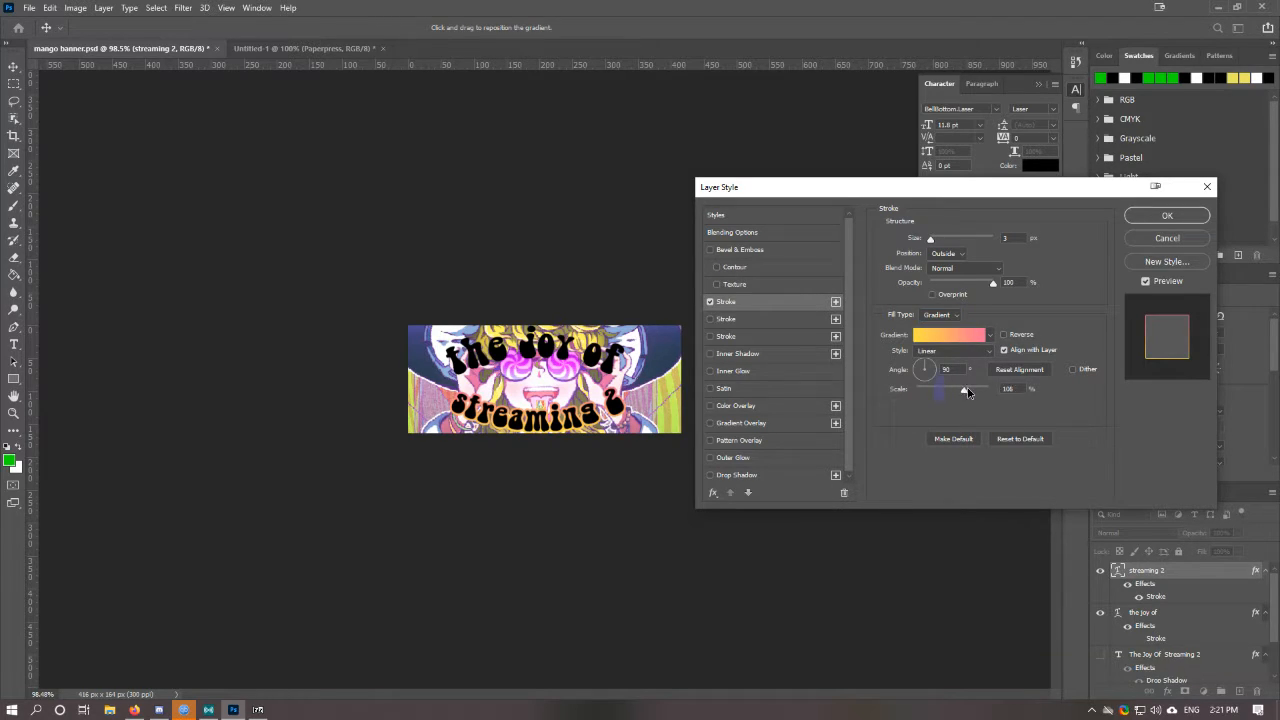
mouse_move(963, 392)
left_mouse_down()
mouse_move(948, 392)
mouse_move(960, 391)
left_mouse_up()
Step: Turn on a second green stroke on "streaming 2" and set its size to 6 px
left_click(710, 319)
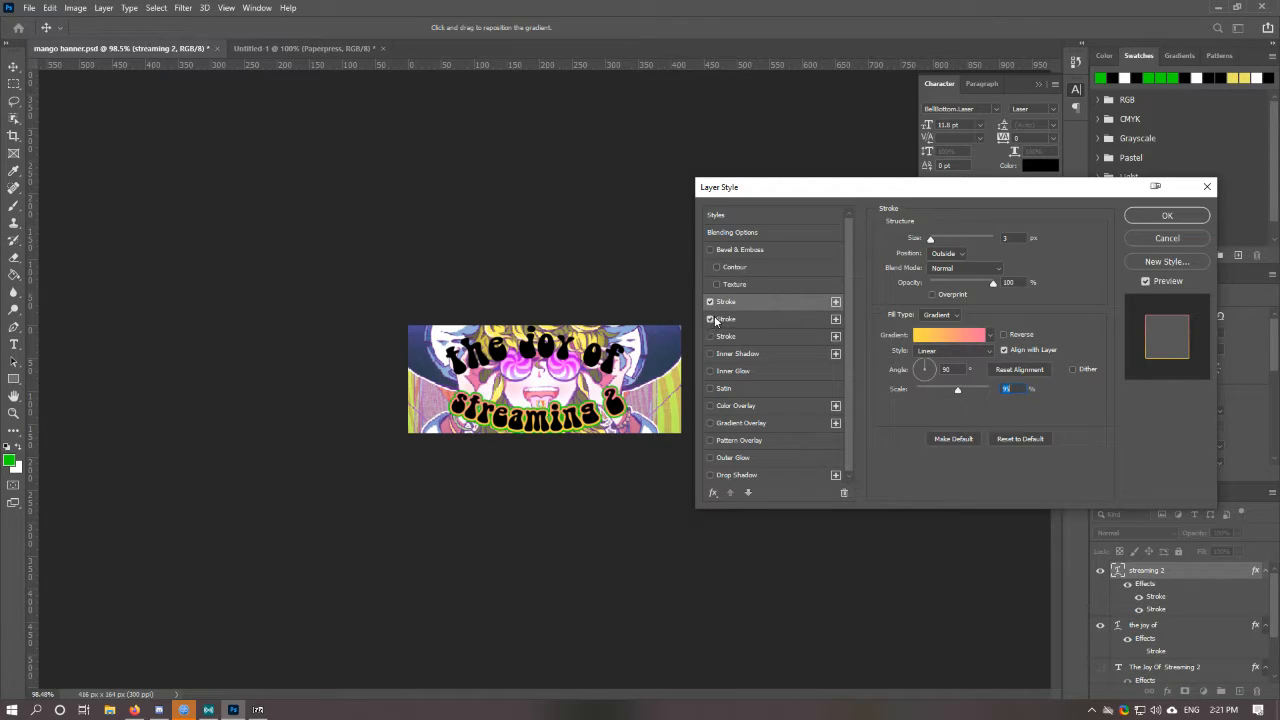
left_click(786, 318)
mouse_move(928, 239)
left_mouse_down()
mouse_move(945, 241)
mouse_move(933, 243)
left_mouse_up()
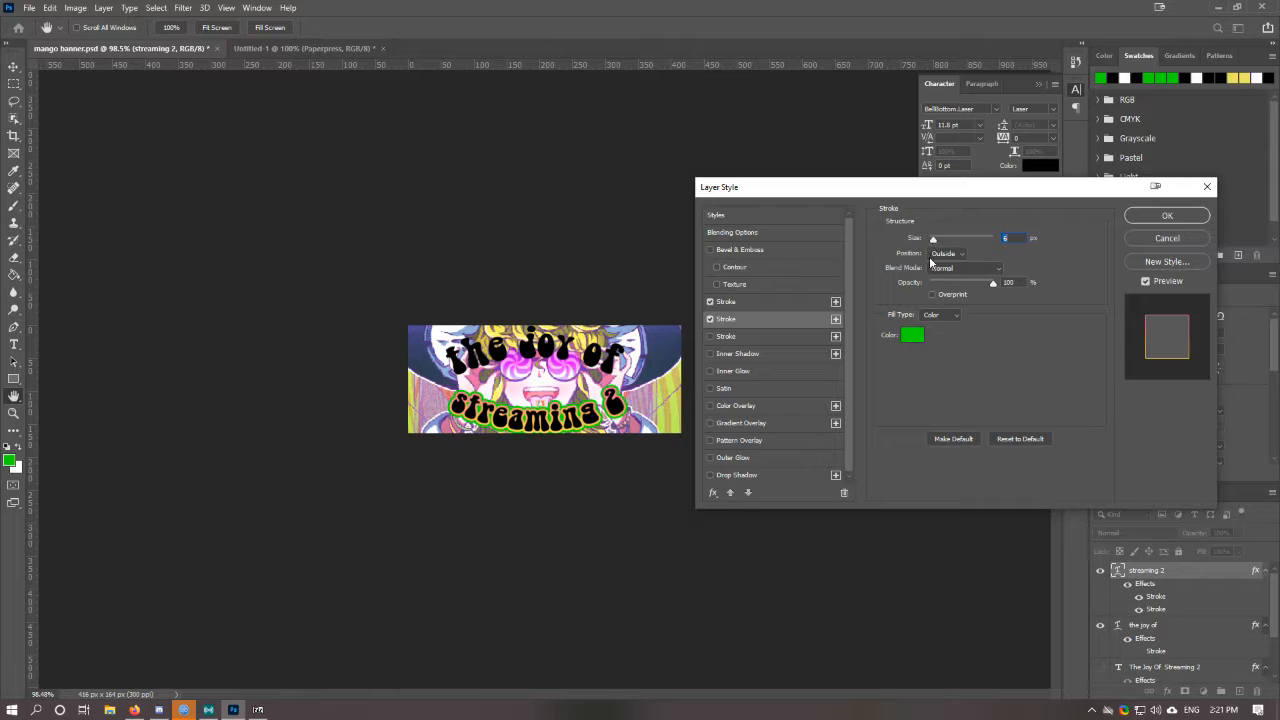
Step: Examine the preset groups and gradient types in the Gradient Editor for the first stroke, leaving its gradient as it is
left_click(760, 301)
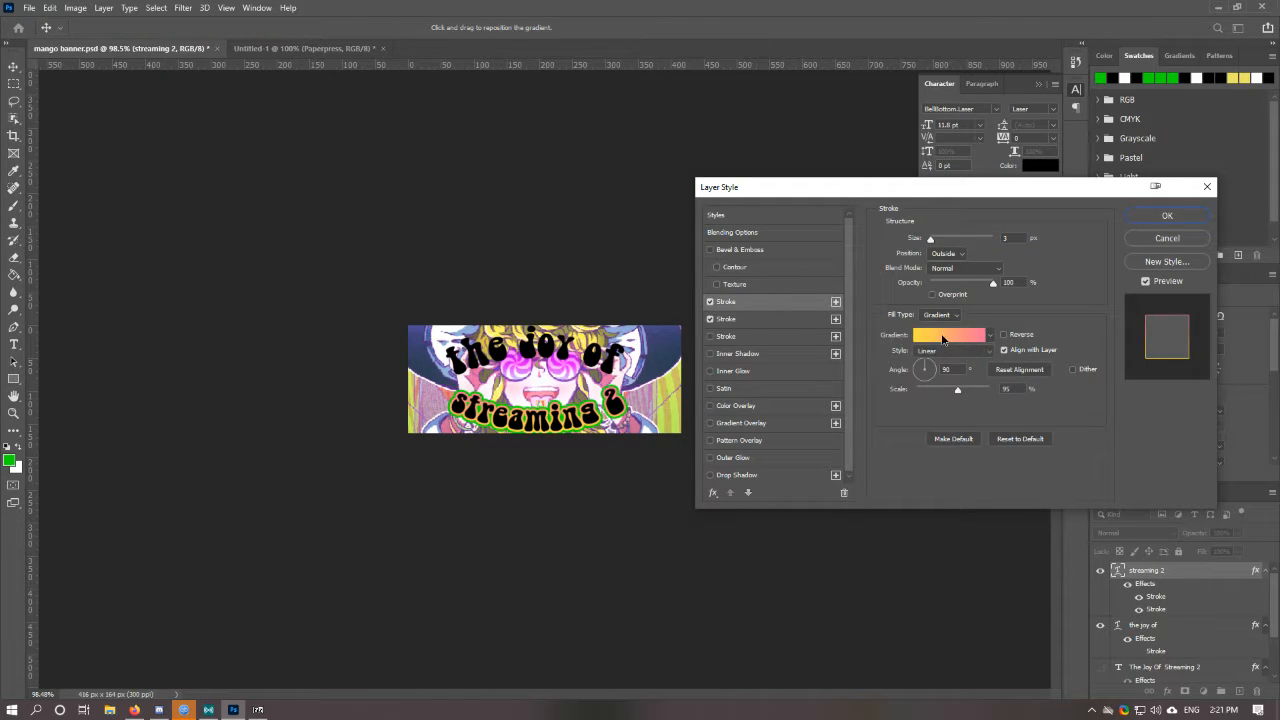
left_click(972, 339)
key("Escape")
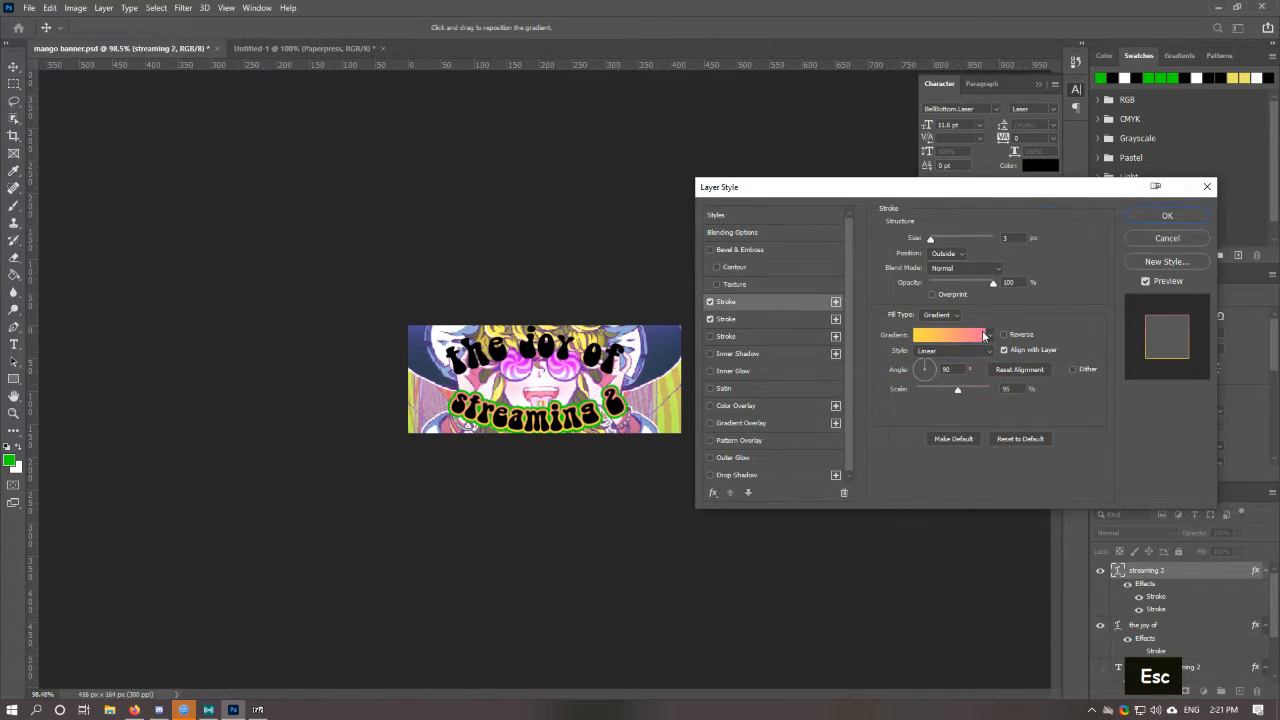
left_click(955, 337)
left_click(780, 190)
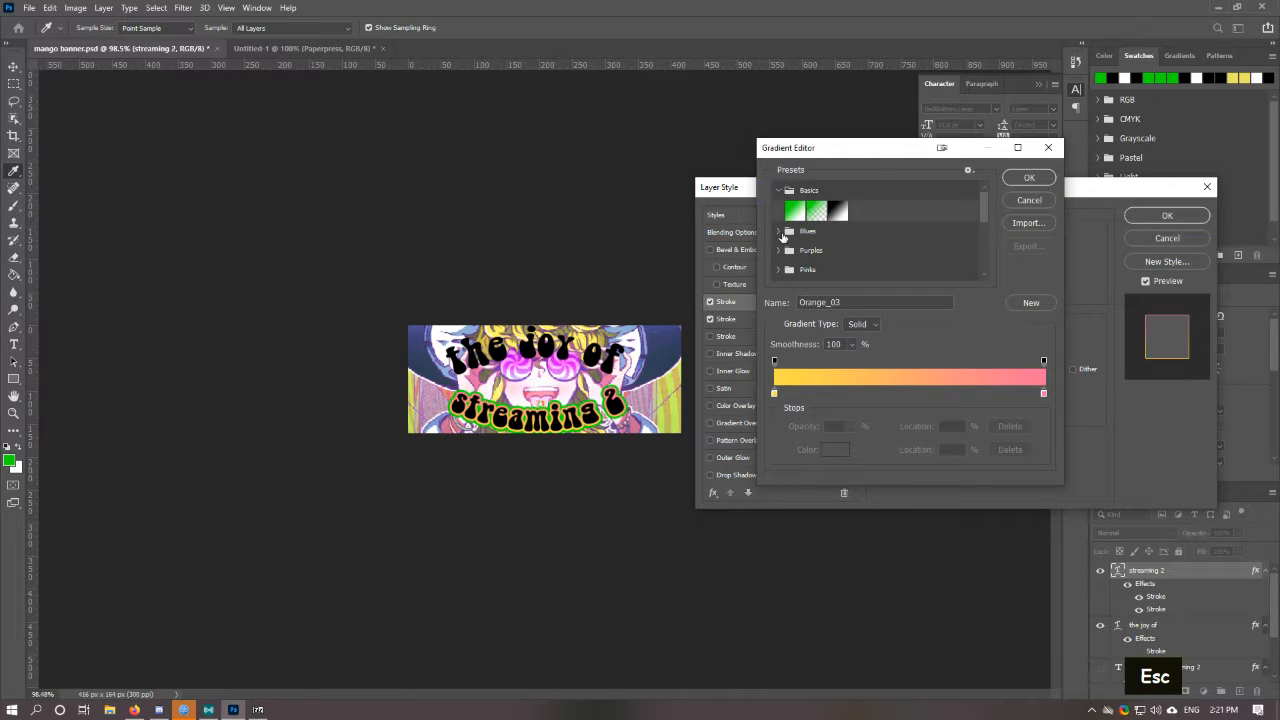
scroll(783, 236, "down", 18)
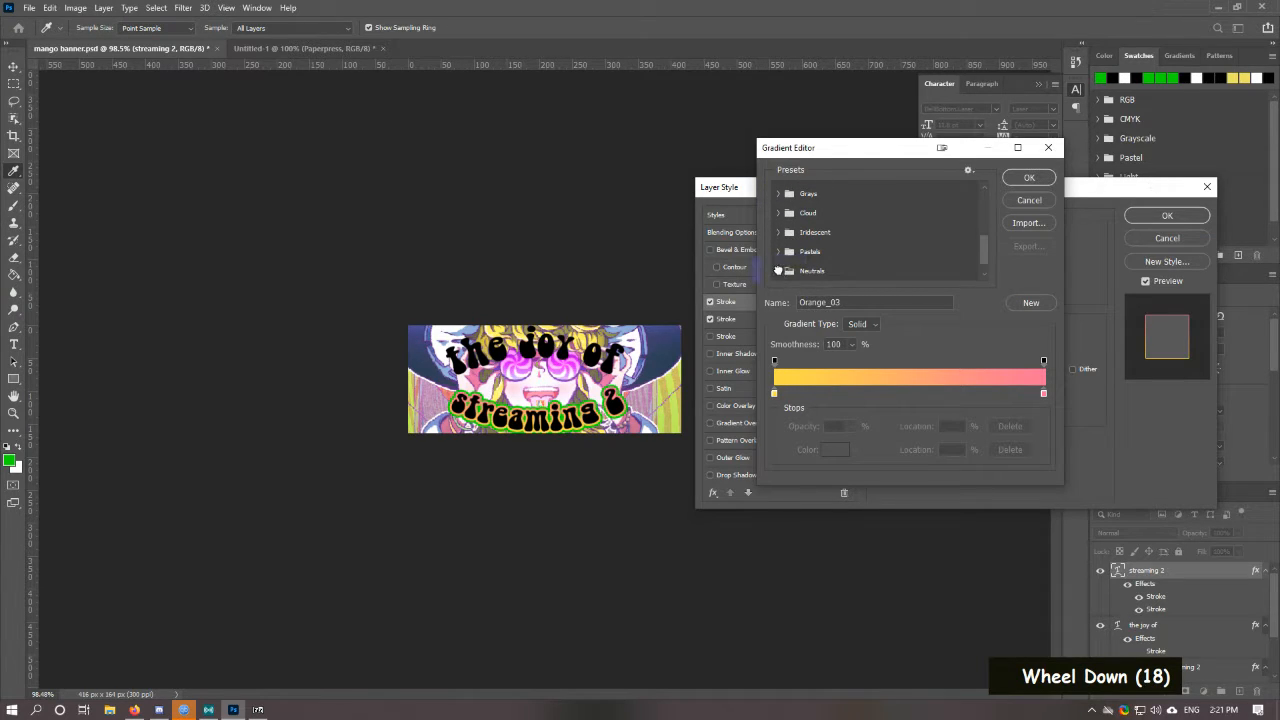
scroll(778, 271, "down", 6)
scroll(778, 245, "up", 20)
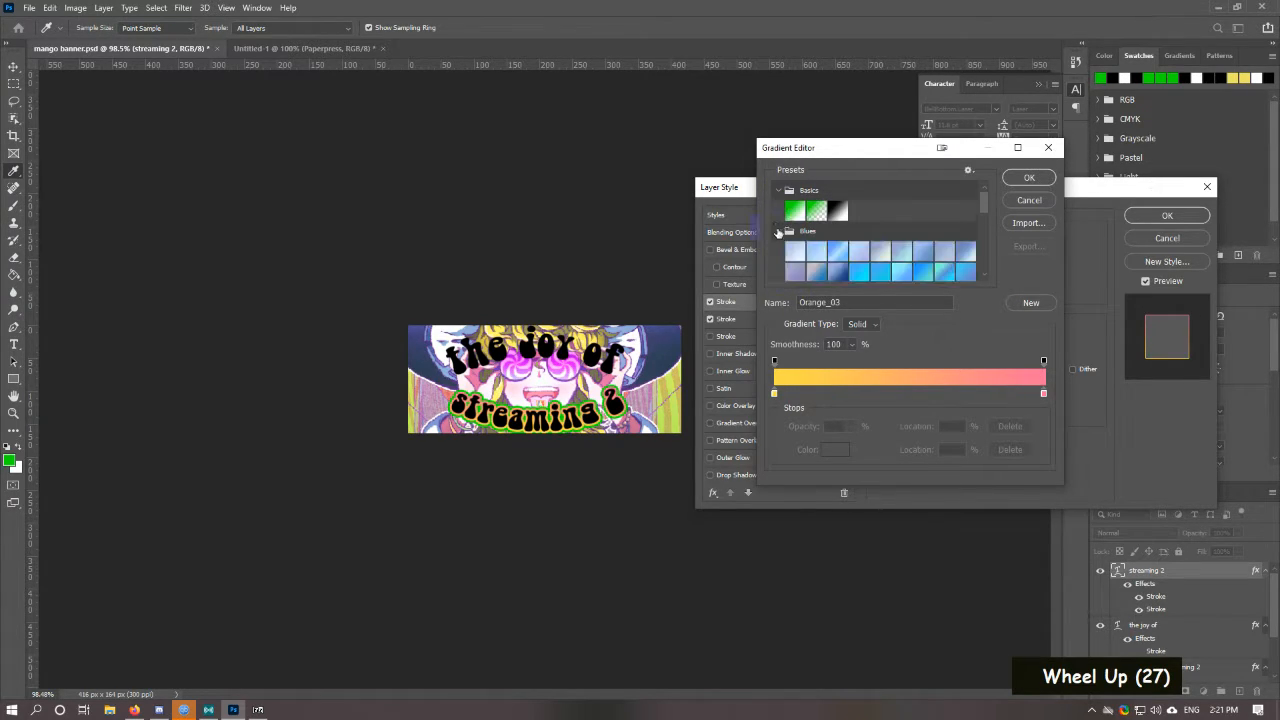
scroll(779, 232, "down", 16)
scroll(775, 230, "up", 1)
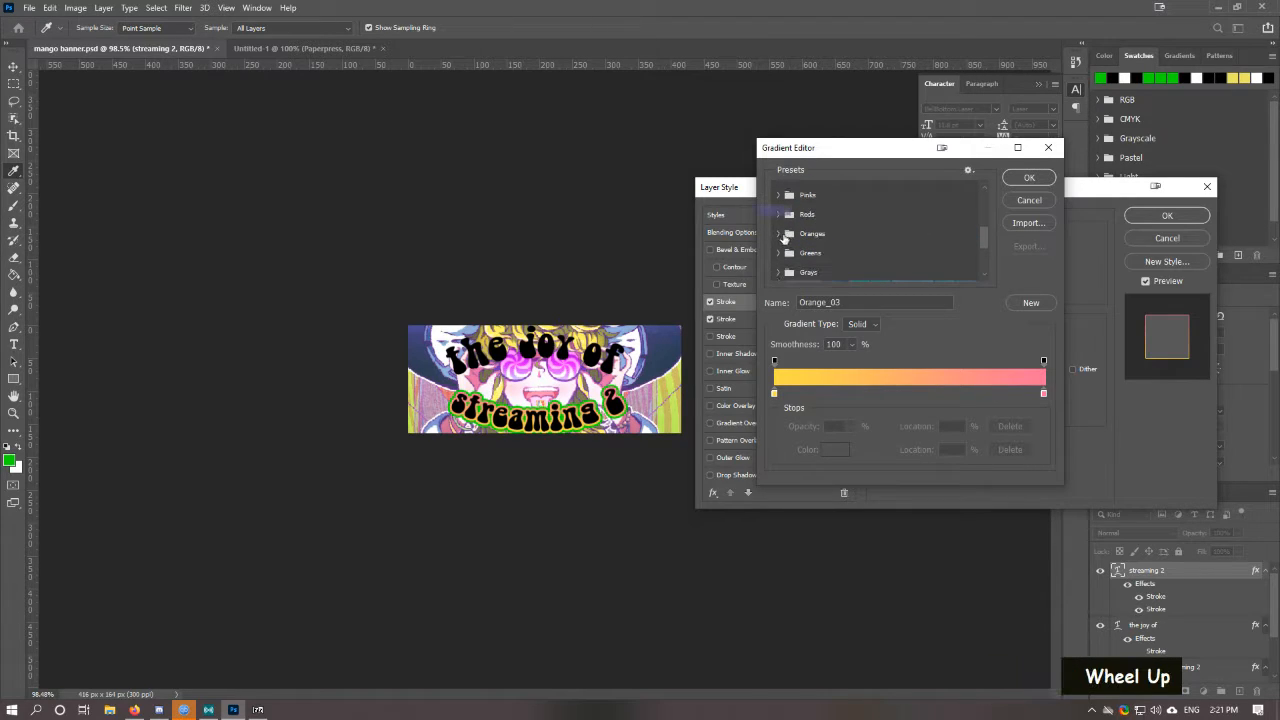
scroll(778, 234, "down", 7)
left_click(781, 236)
scroll(781, 236, "down", 8)
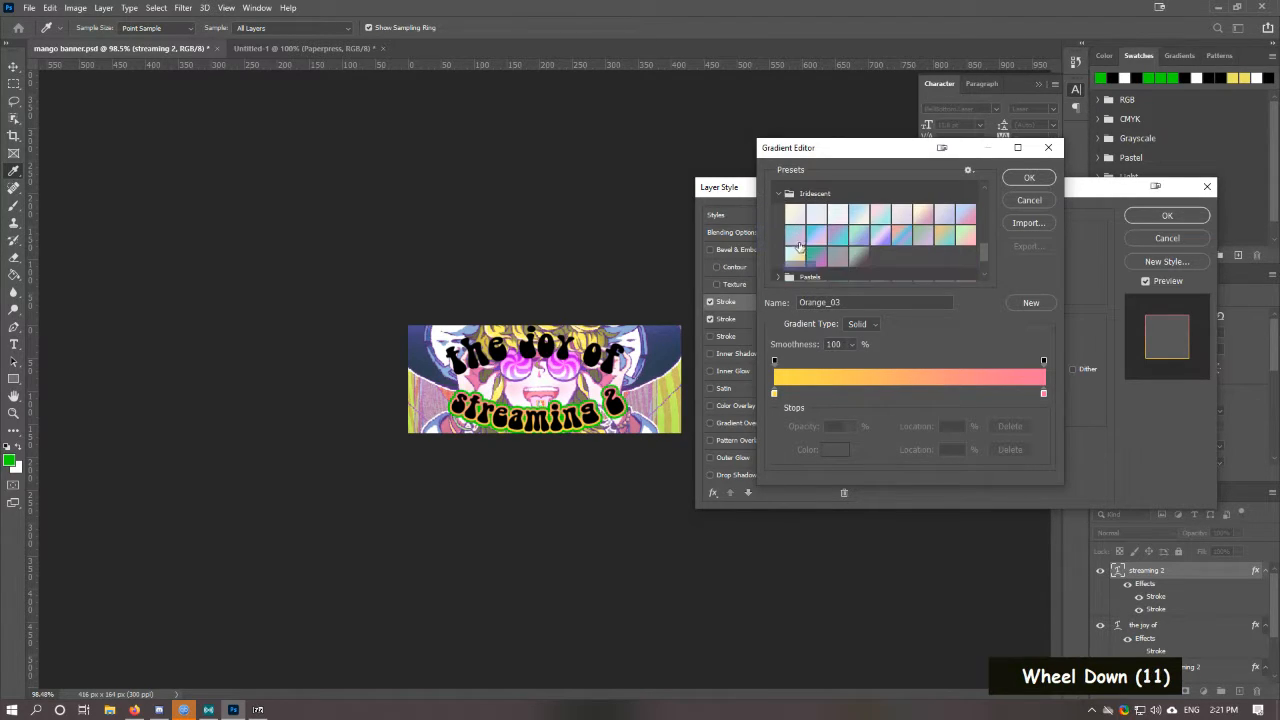
scroll(793, 242, "up", 7)
scroll(793, 242, "up", 5)
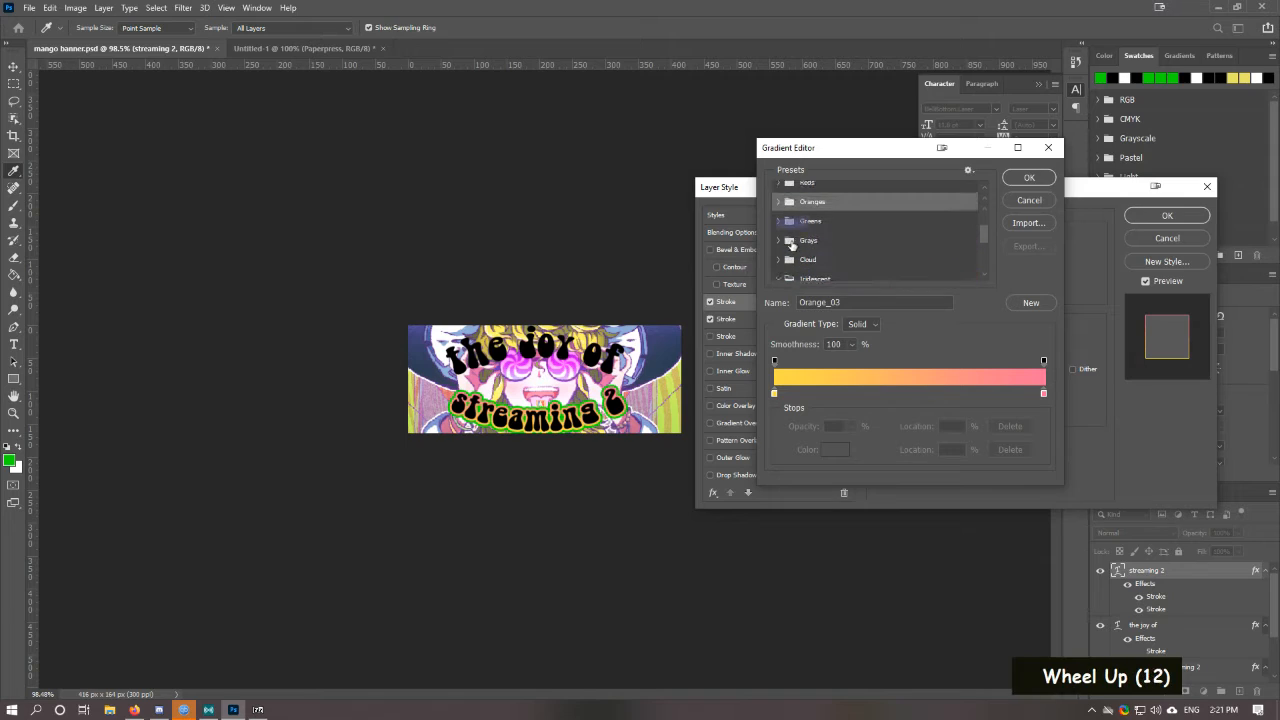
left_click(781, 234)
scroll(793, 232, "up", 8)
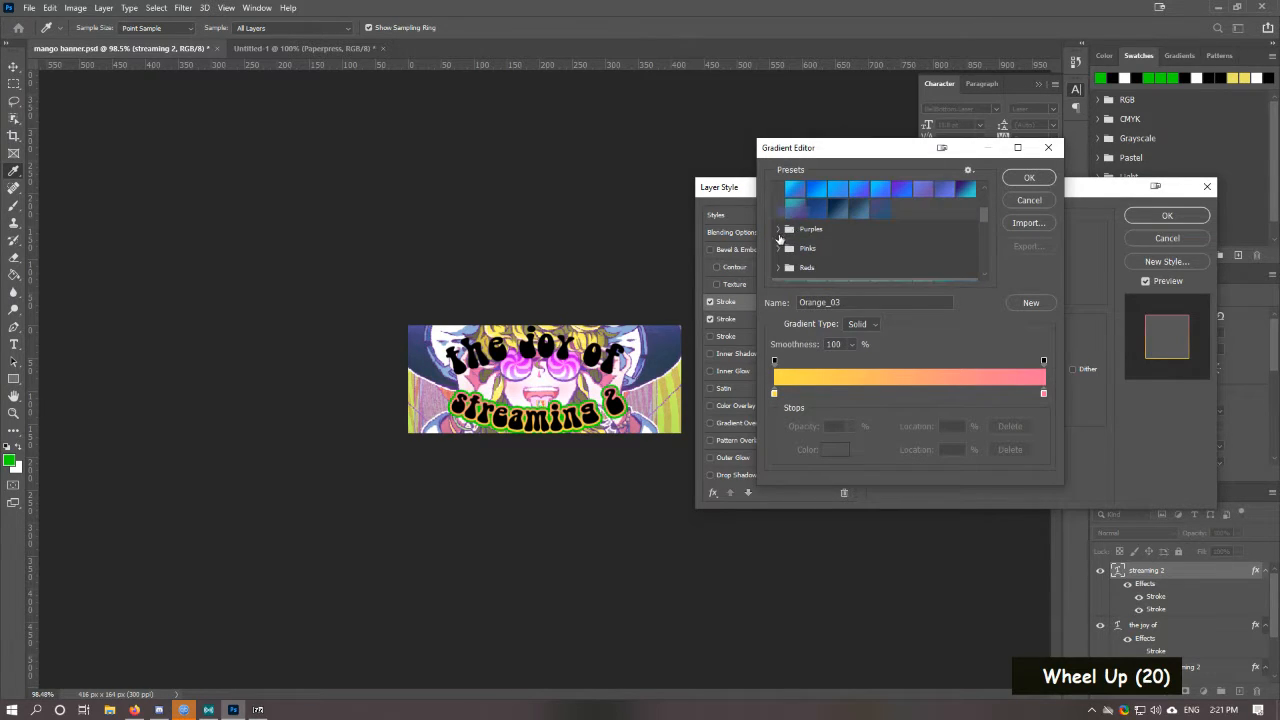
scroll(785, 236, "up", 20)
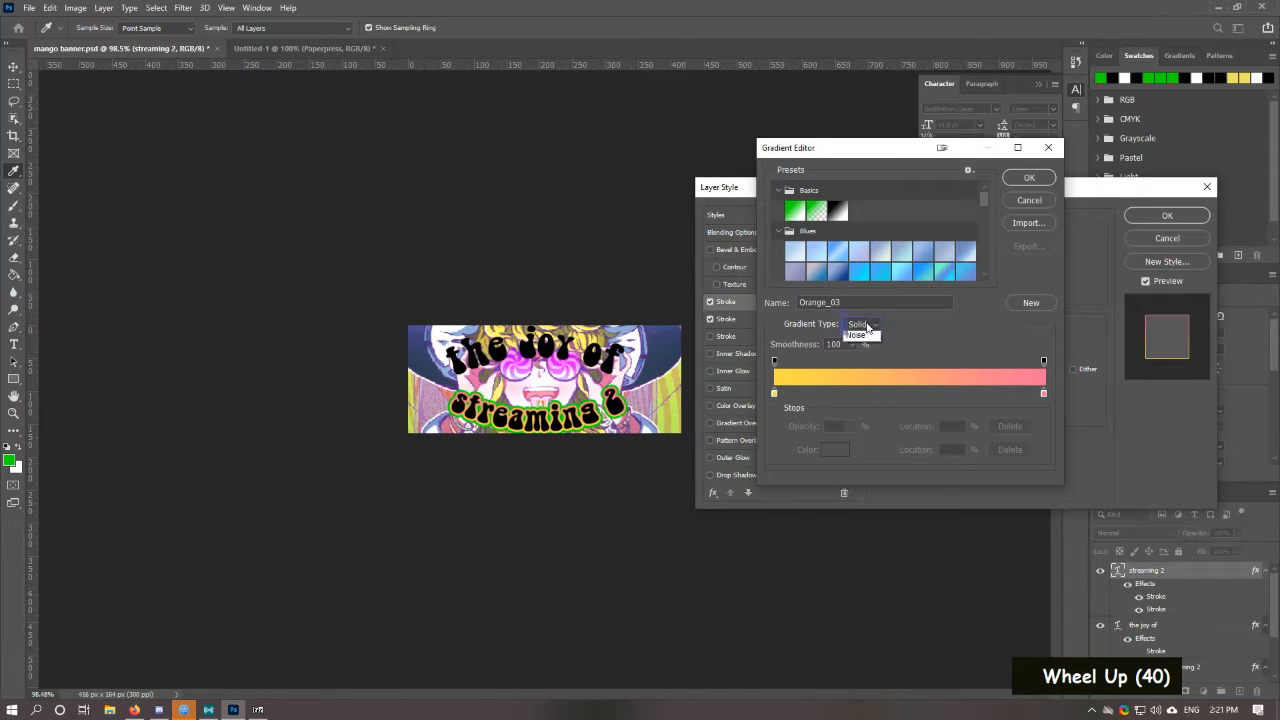
left_click(867, 326)
left_click(1020, 201)
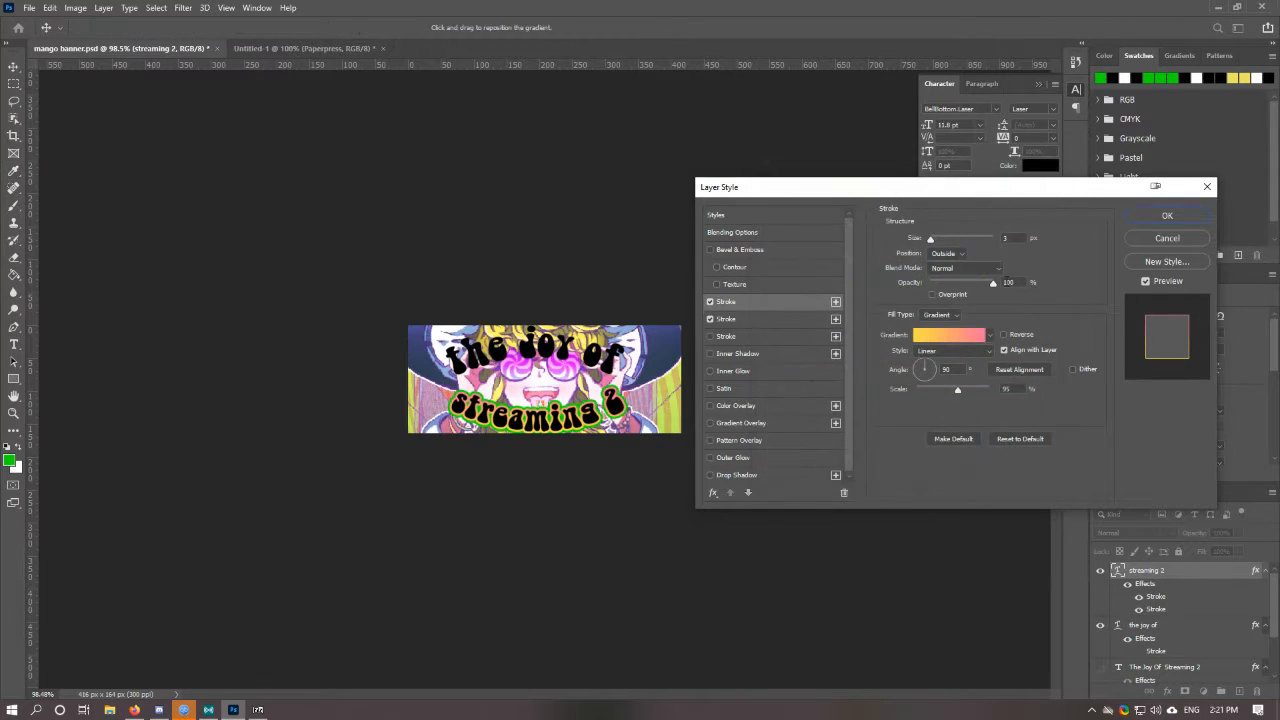
Step: Change the second stroke's fill type to Gradient and expand the Basics group of gradient presets
left_click(752, 318)
left_click(933, 316)
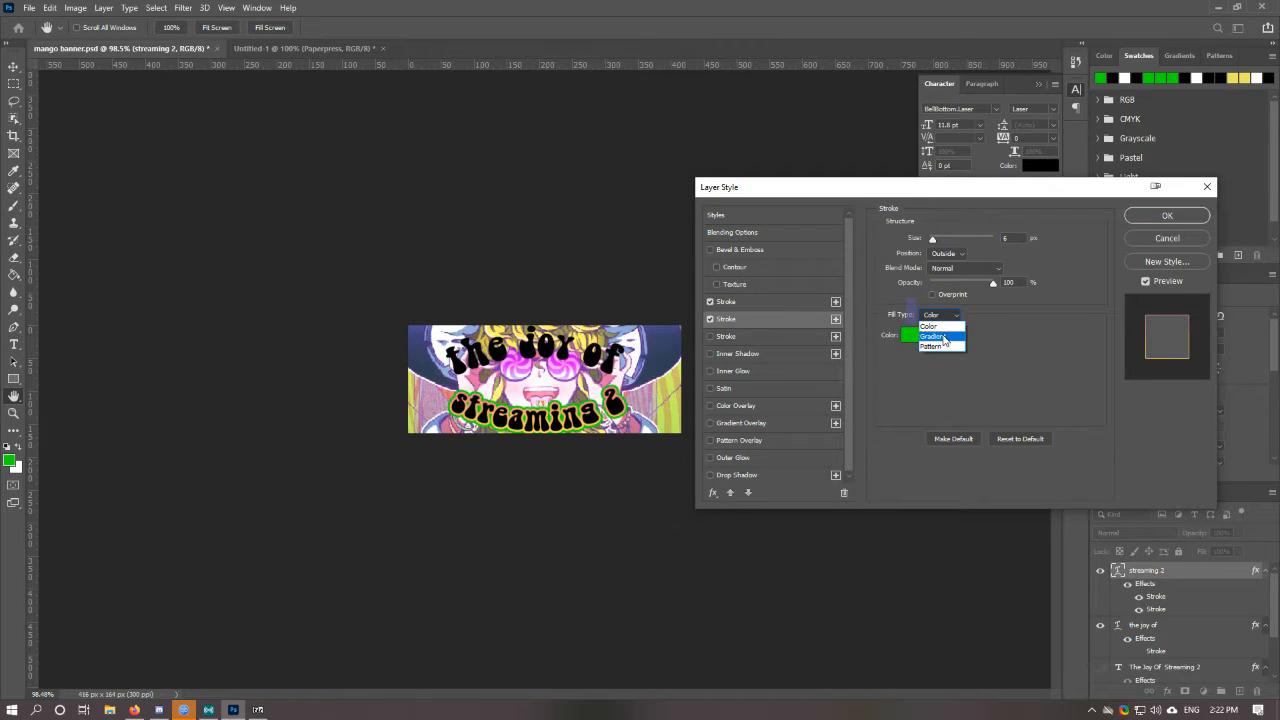
left_click(930, 330)
left_click(988, 336)
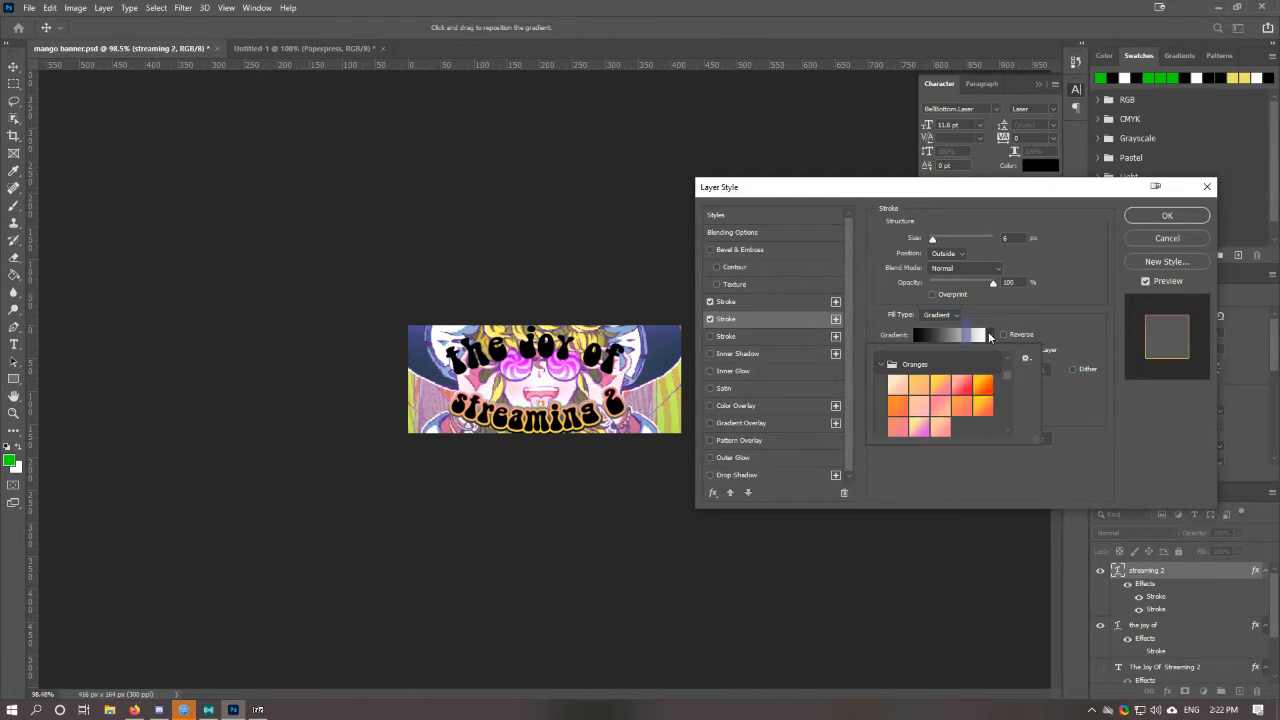
scroll(963, 369, "up", 20)
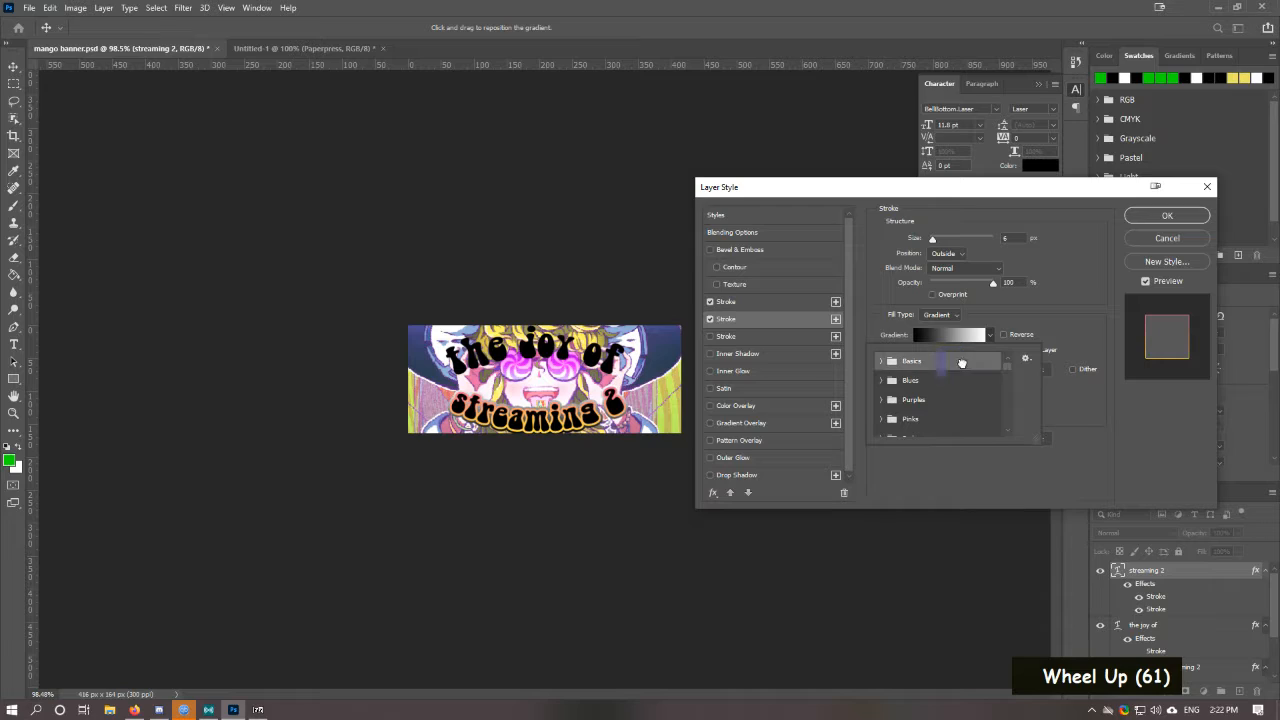
double_click(887, 362)
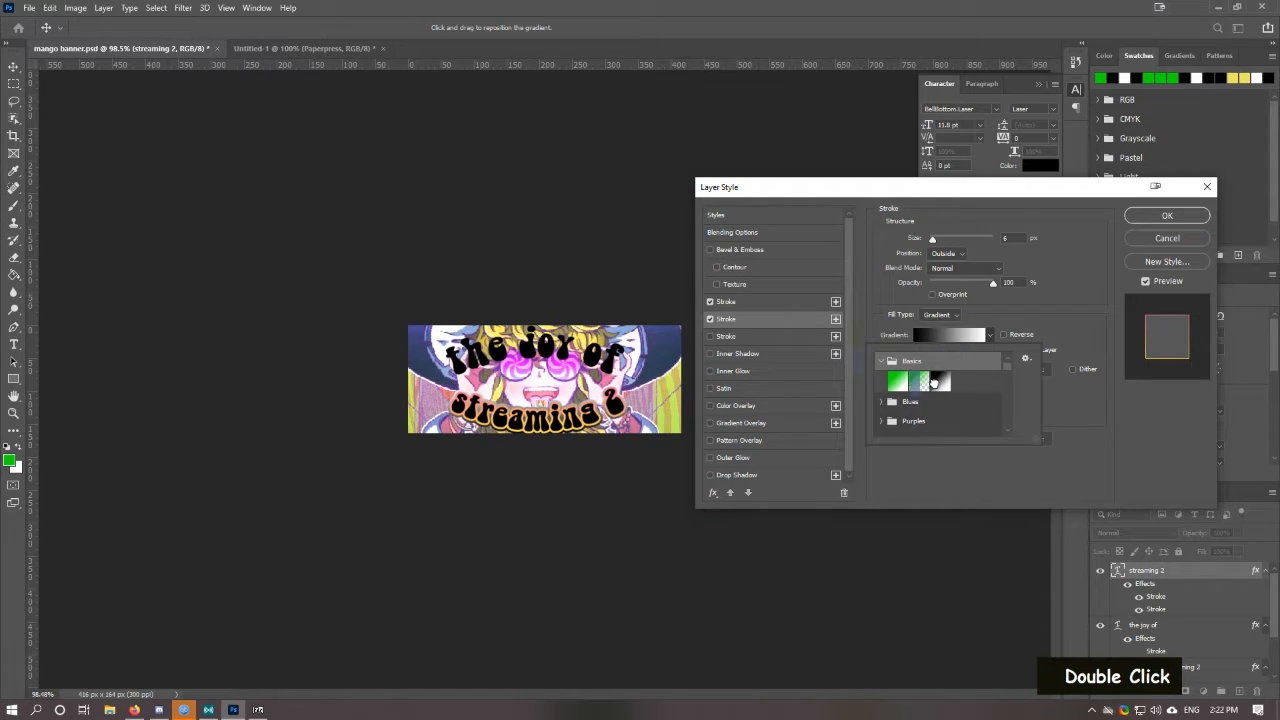
Step: Try the two green Basics gradient presets, Foreground to Background and Foreground to Transparent, on the text's second stroke
left_click(898, 382)
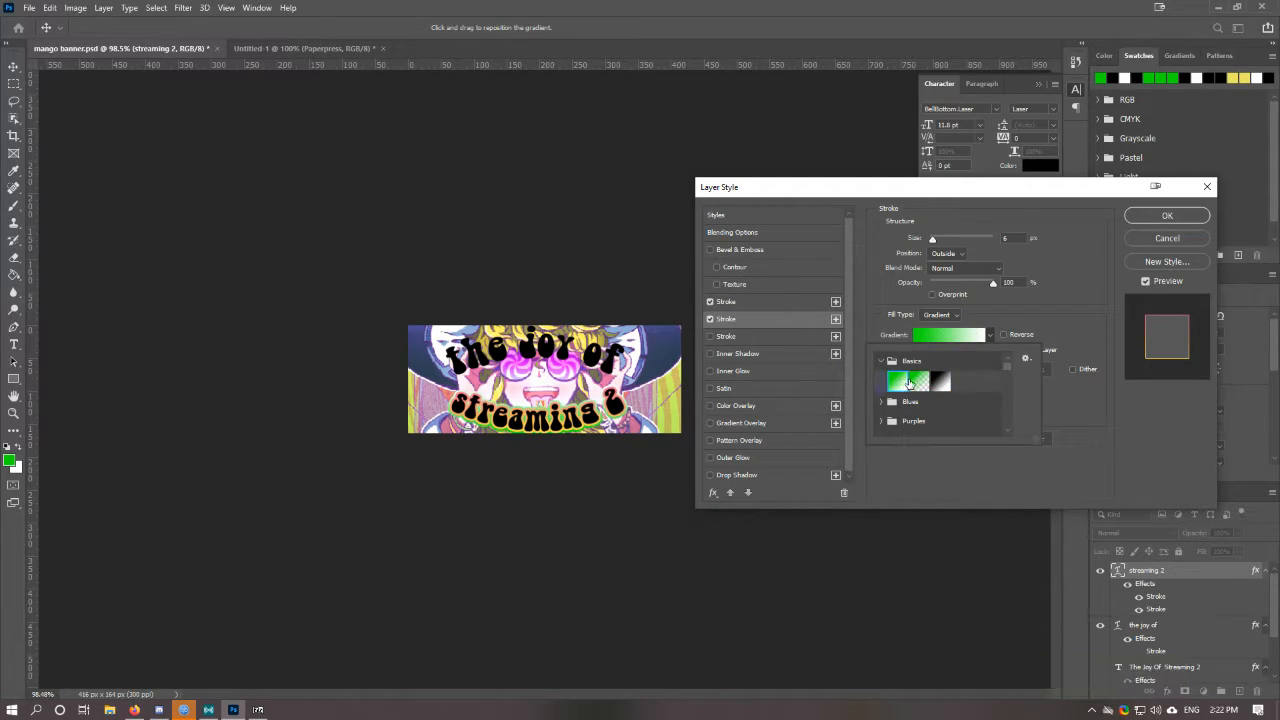
left_click(919, 381)
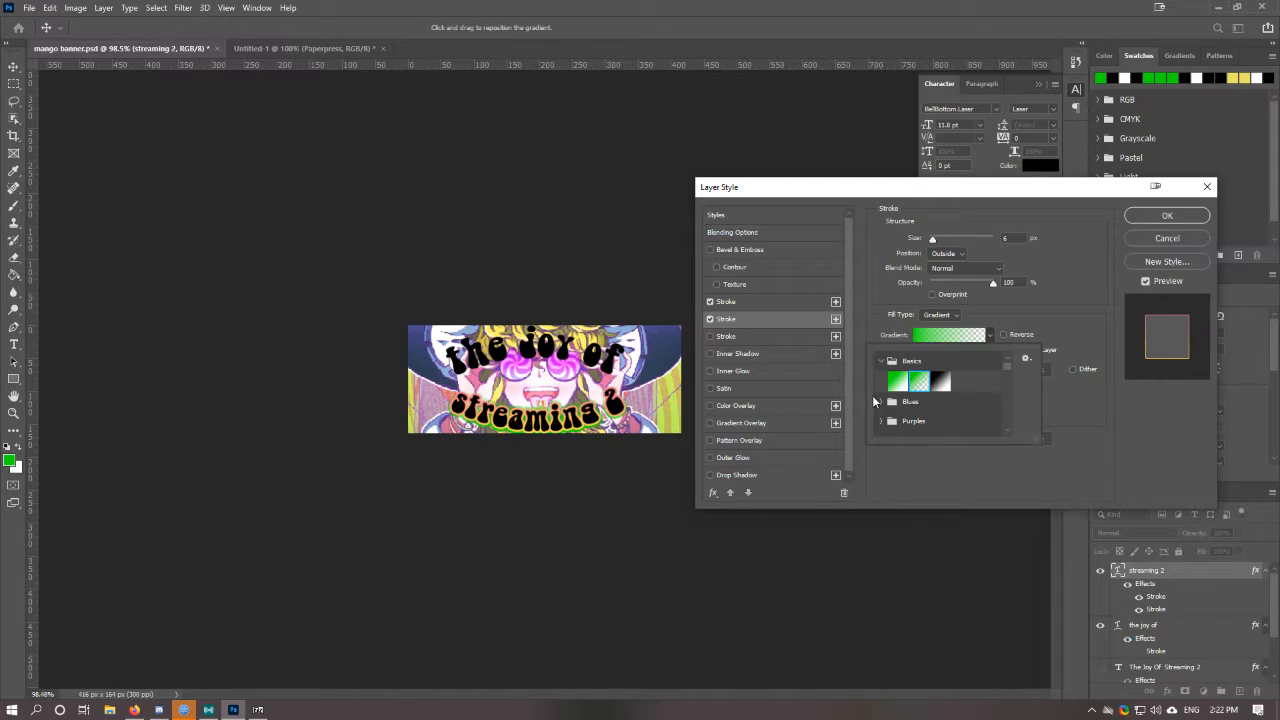
left_click(1058, 320)
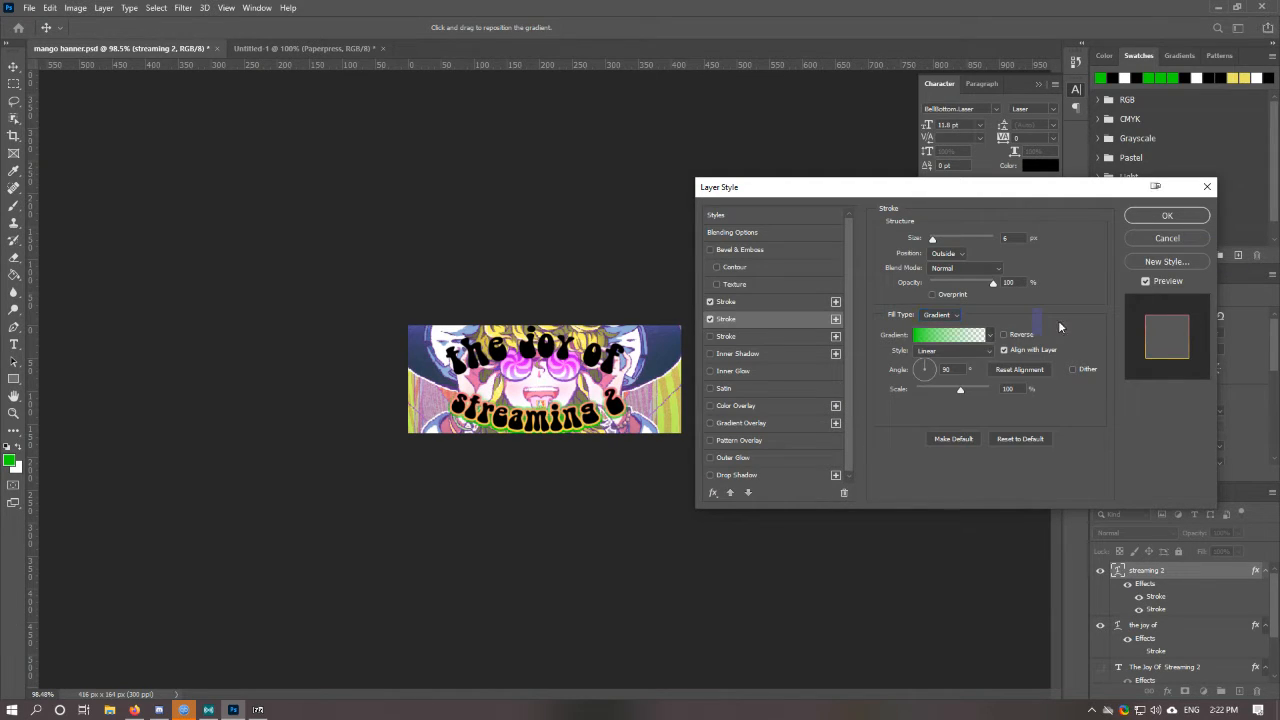
Step: Open the second stroke's gradient for editing and try the Purple_21 and Purple_22 presets
left_click(958, 339)
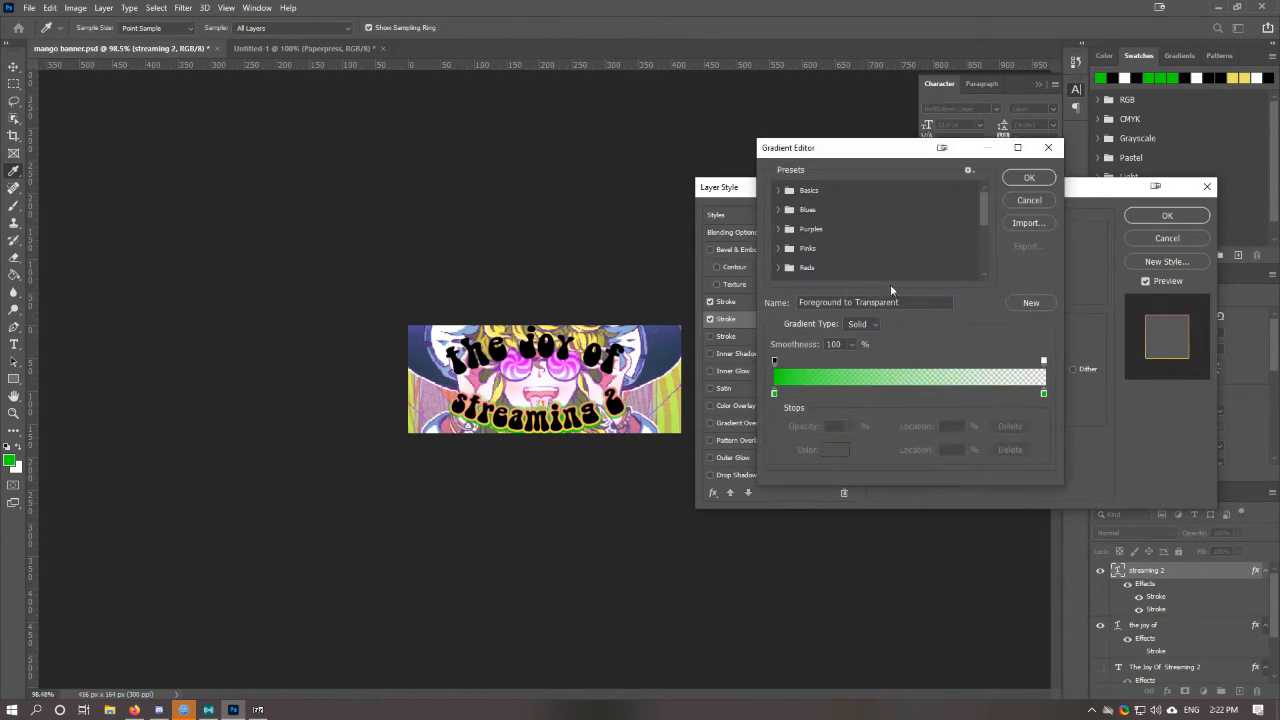
left_click(790, 233)
scroll(788, 228, "down", 5)
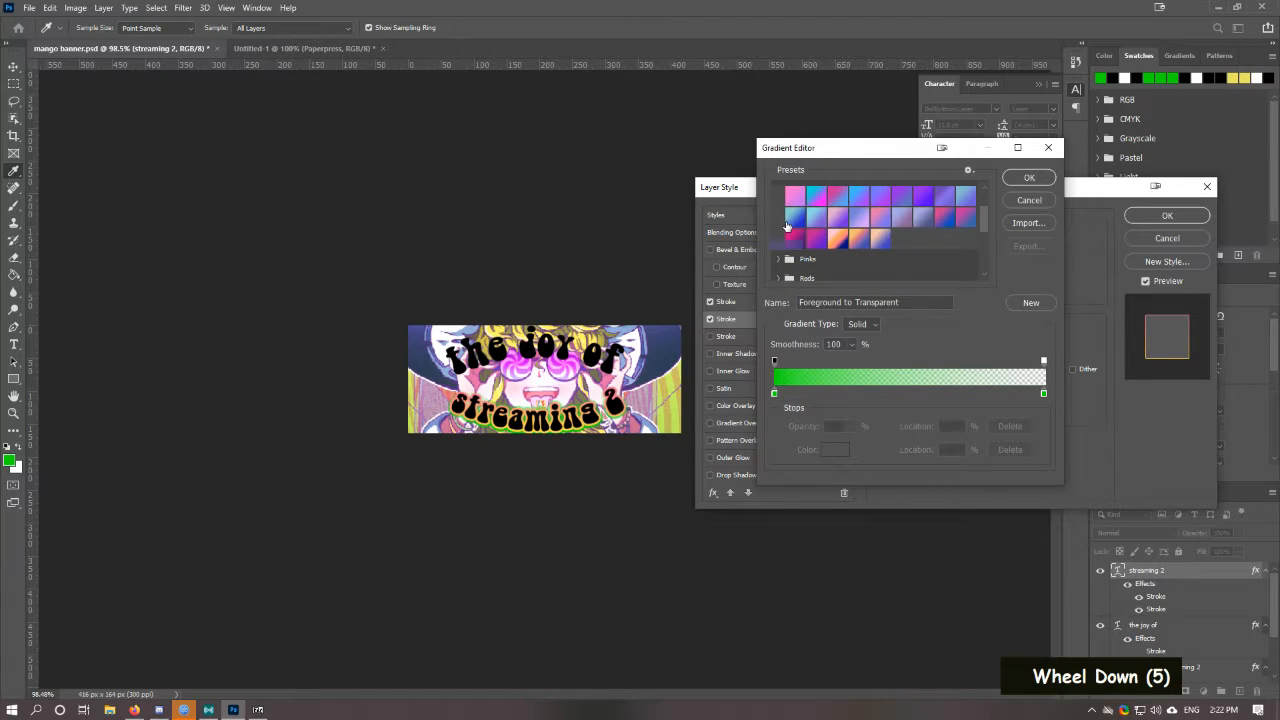
left_click(795, 238)
left_click(837, 238)
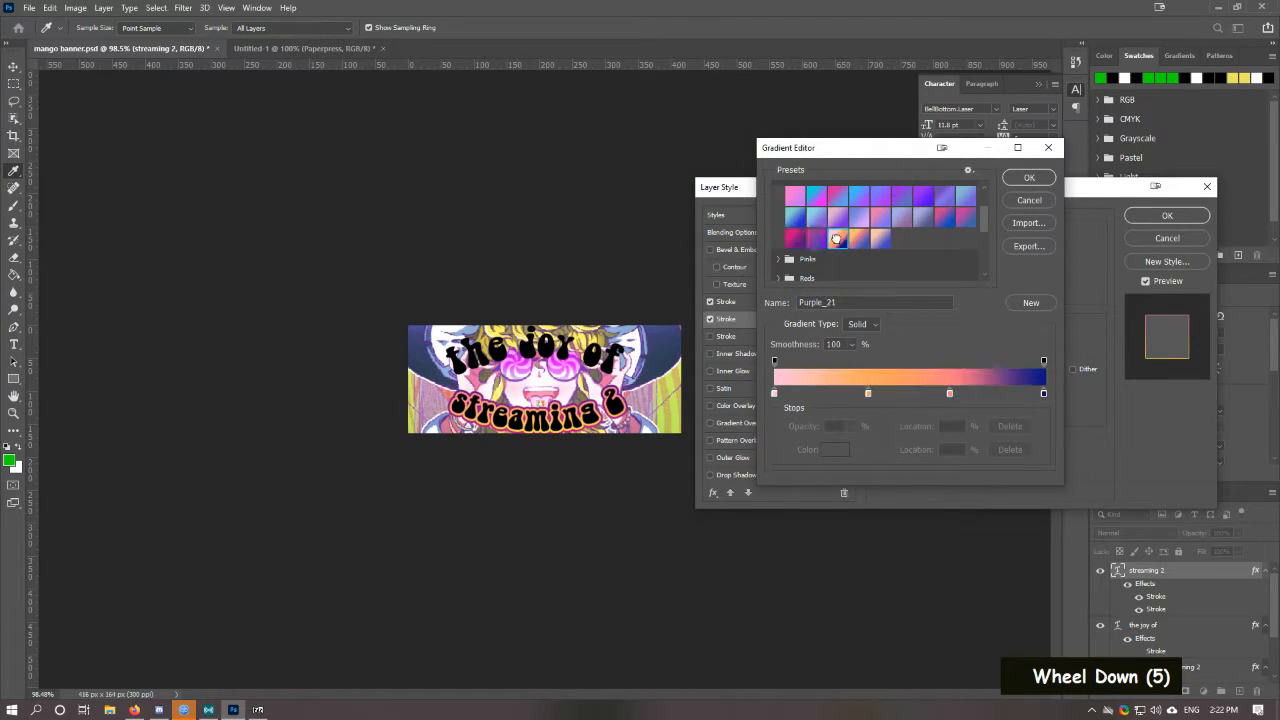
left_click(858, 238)
scroll(787, 248, "down", 1)
Step: Try the Red_07 and Red_01 presets and settle on Red_05 as the stroke's base gradient
left_click(780, 268)
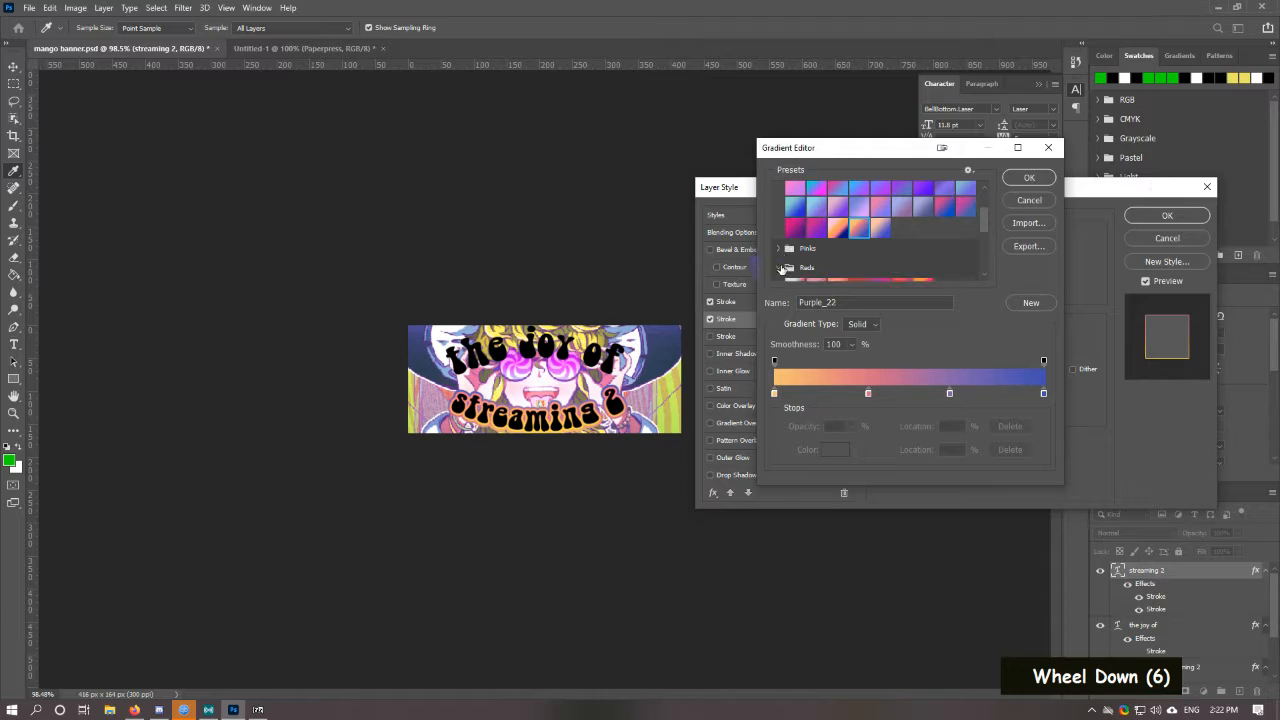
scroll(785, 262, "down", 4)
left_click(922, 244)
scroll(815, 254, "down", 3)
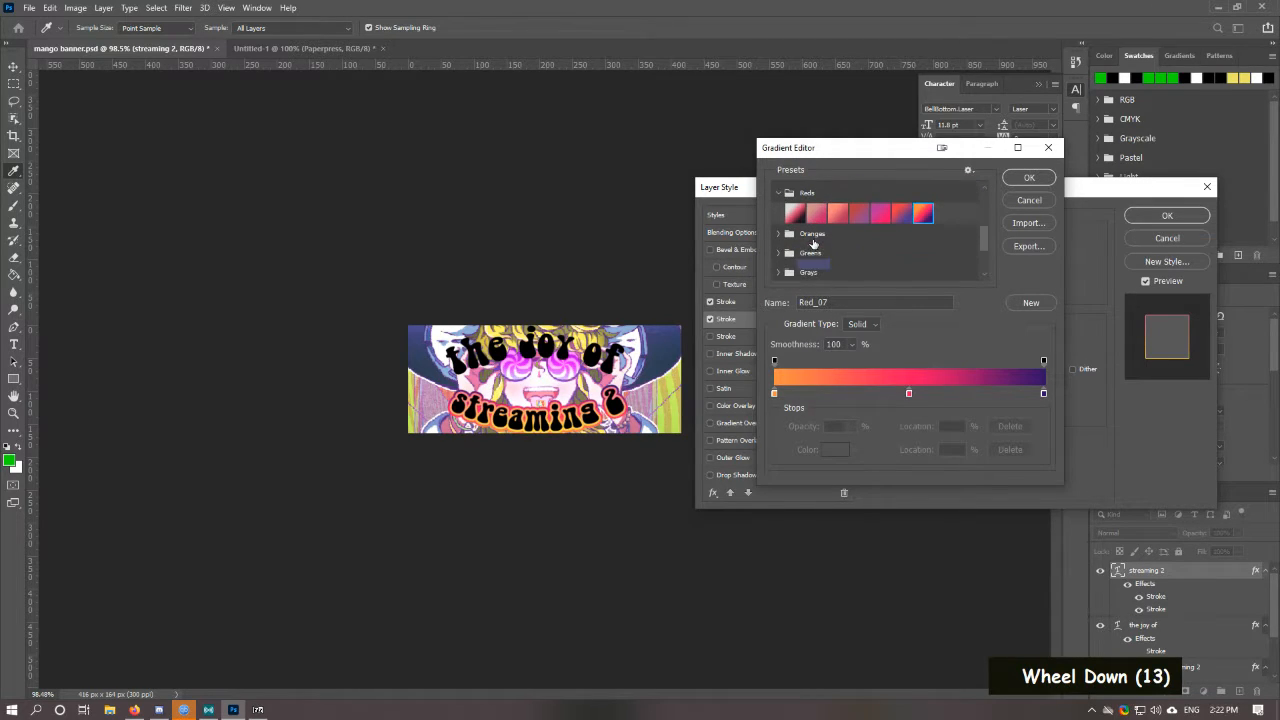
left_click(783, 234)
scroll(815, 232, "up", 3)
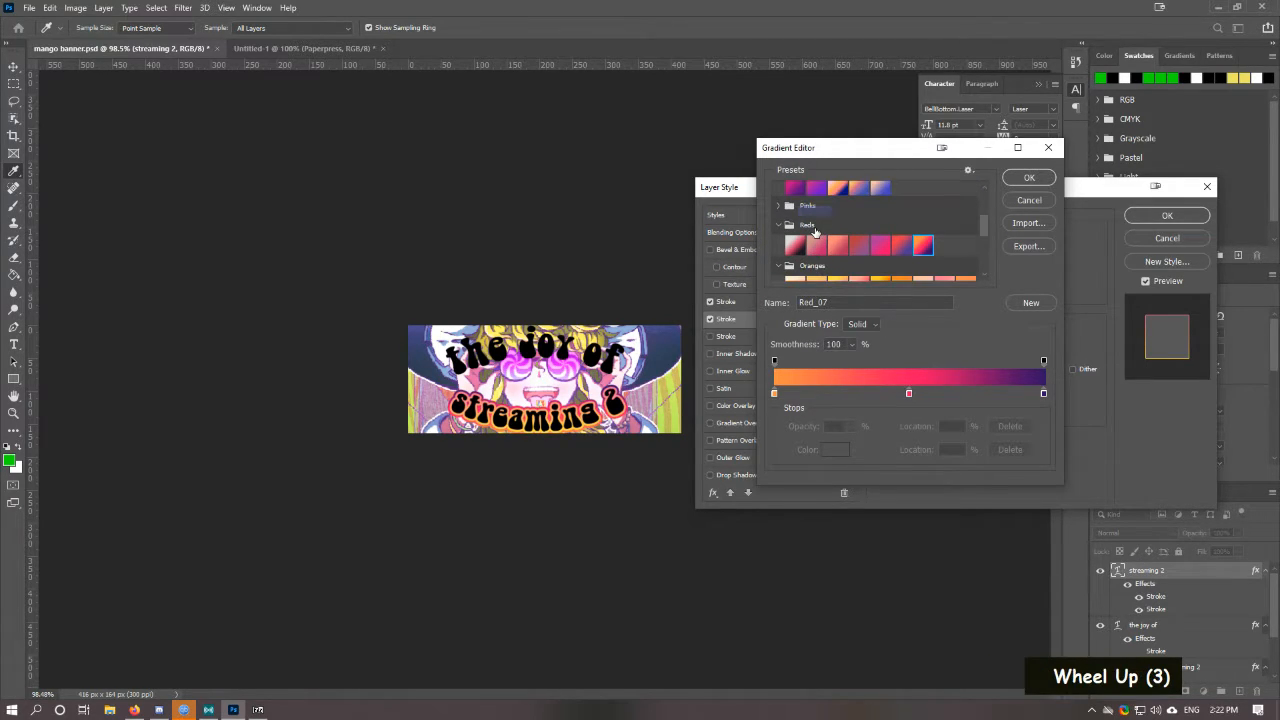
scroll(837, 270, "up", 2)
scroll(830, 262, "down", 2)
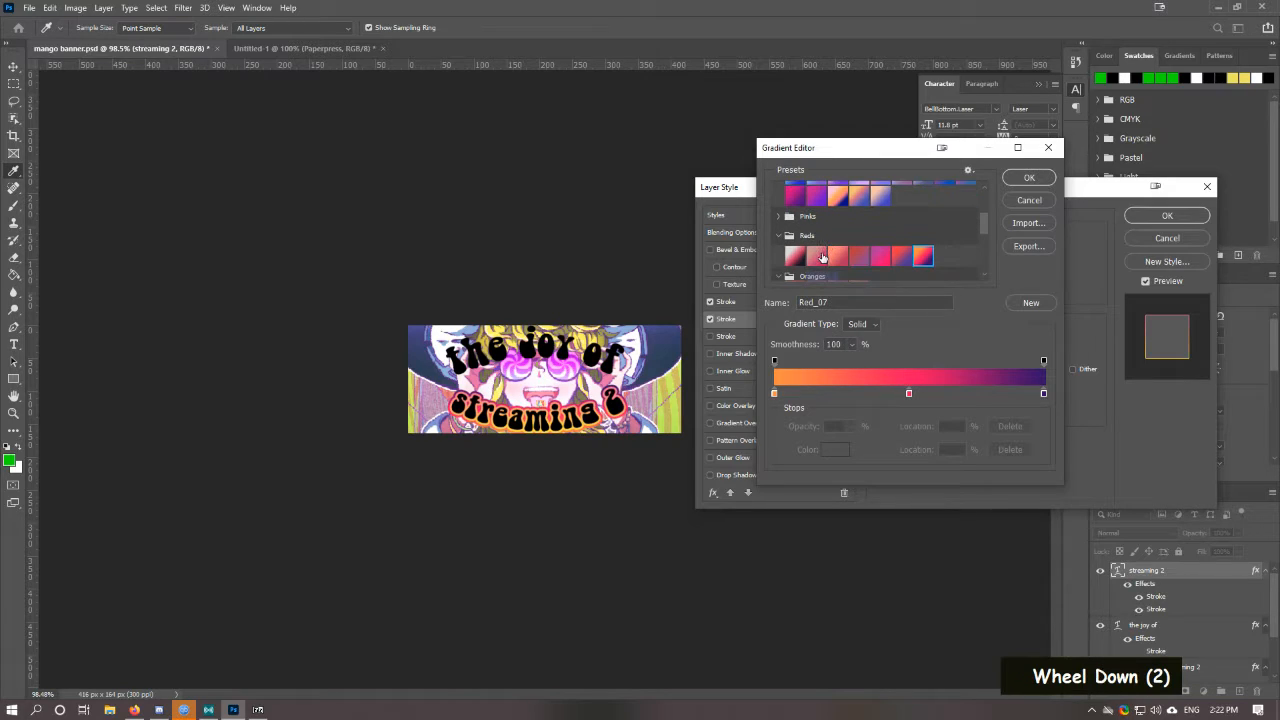
left_click(822, 256)
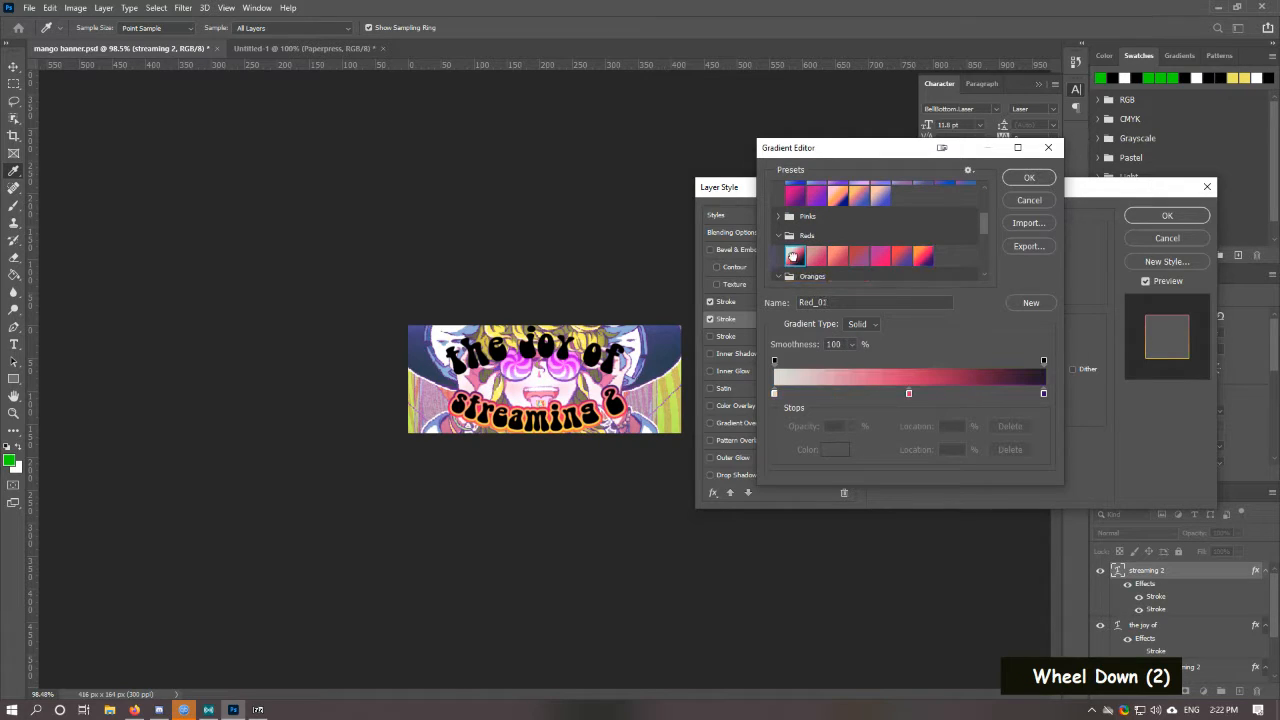
left_click(884, 257)
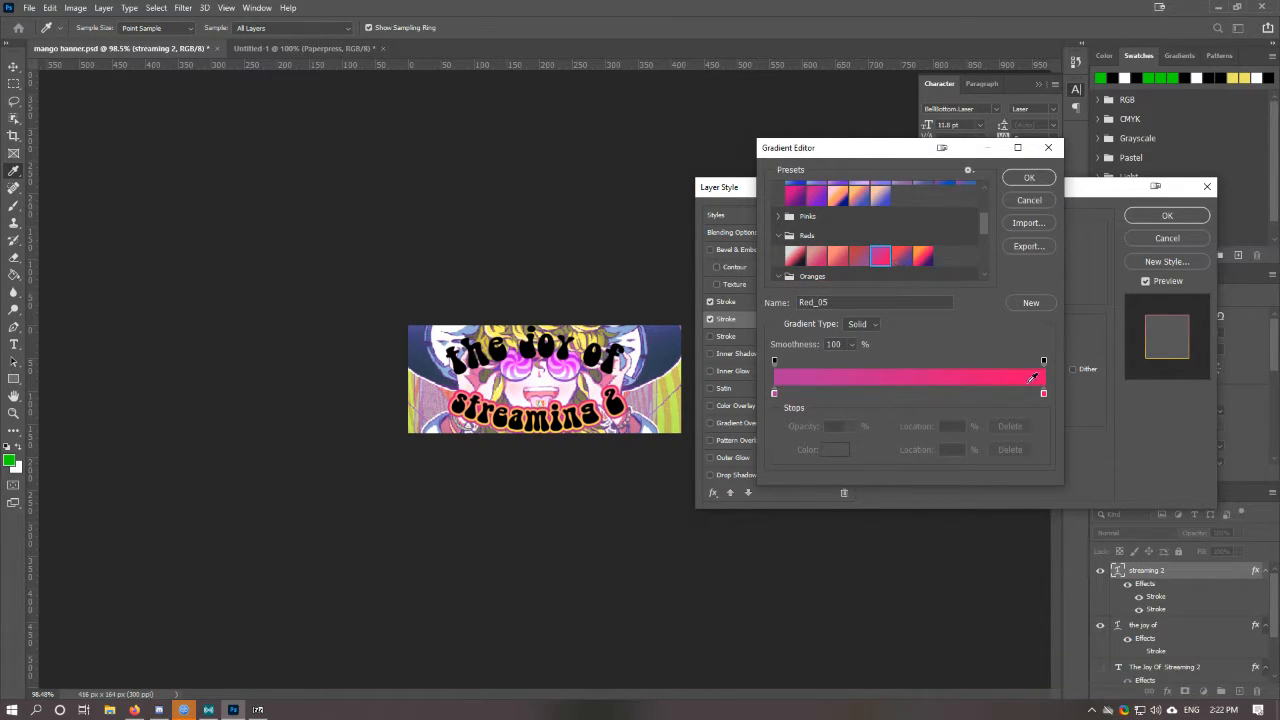
Step: Change the gradient's end color stop from pink to bright red
left_click(1044, 394)
left_click(836, 449)
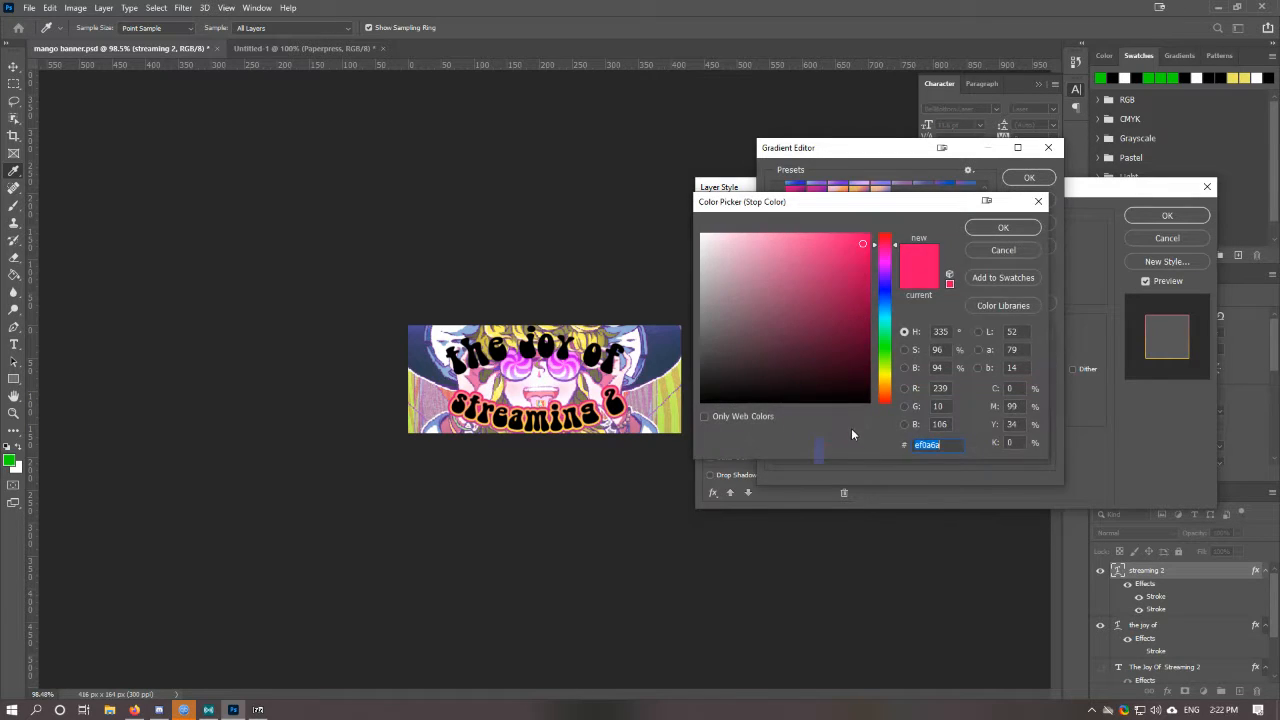
type("ff0000")
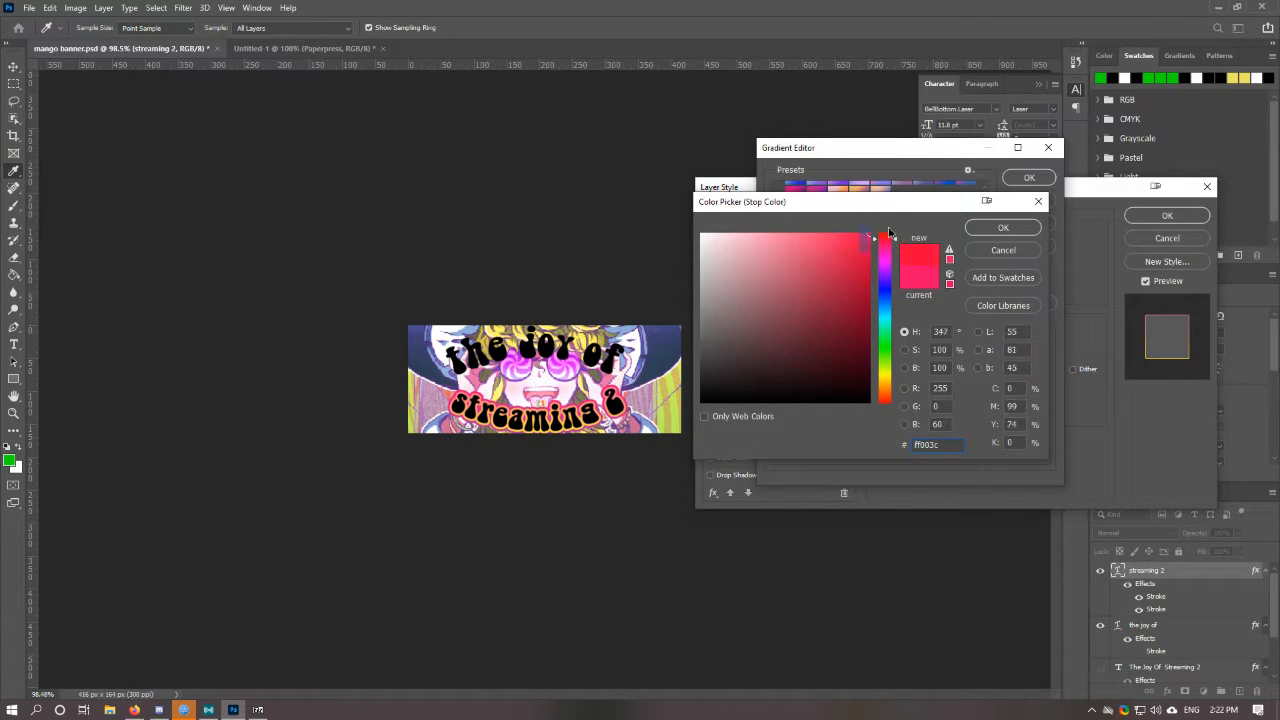
left_click(990, 228)
Step: Add a color stop at 45% along the gradient and color it cyan, #00fcff
mouse_move(902, 394)
left_mouse_down()
mouse_move(886, 394)
mouse_move(898, 399)
left_mouse_up()
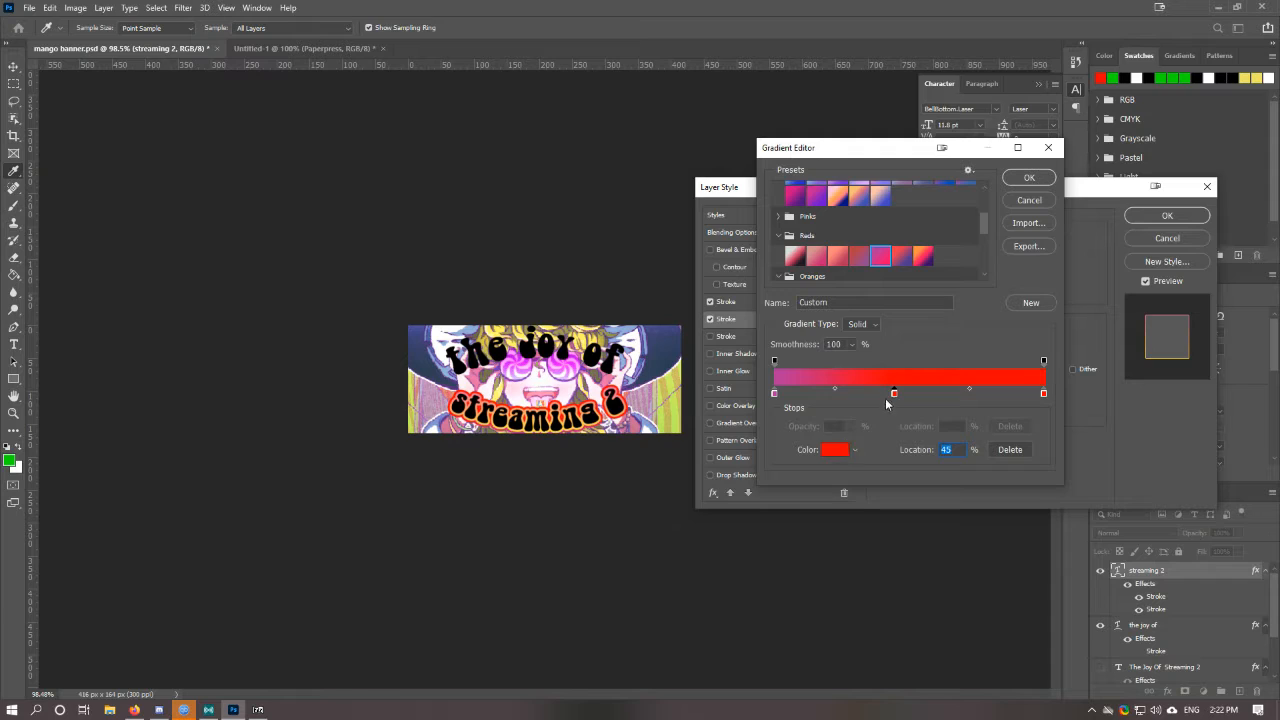
left_click(833, 449)
left_click(886, 318)
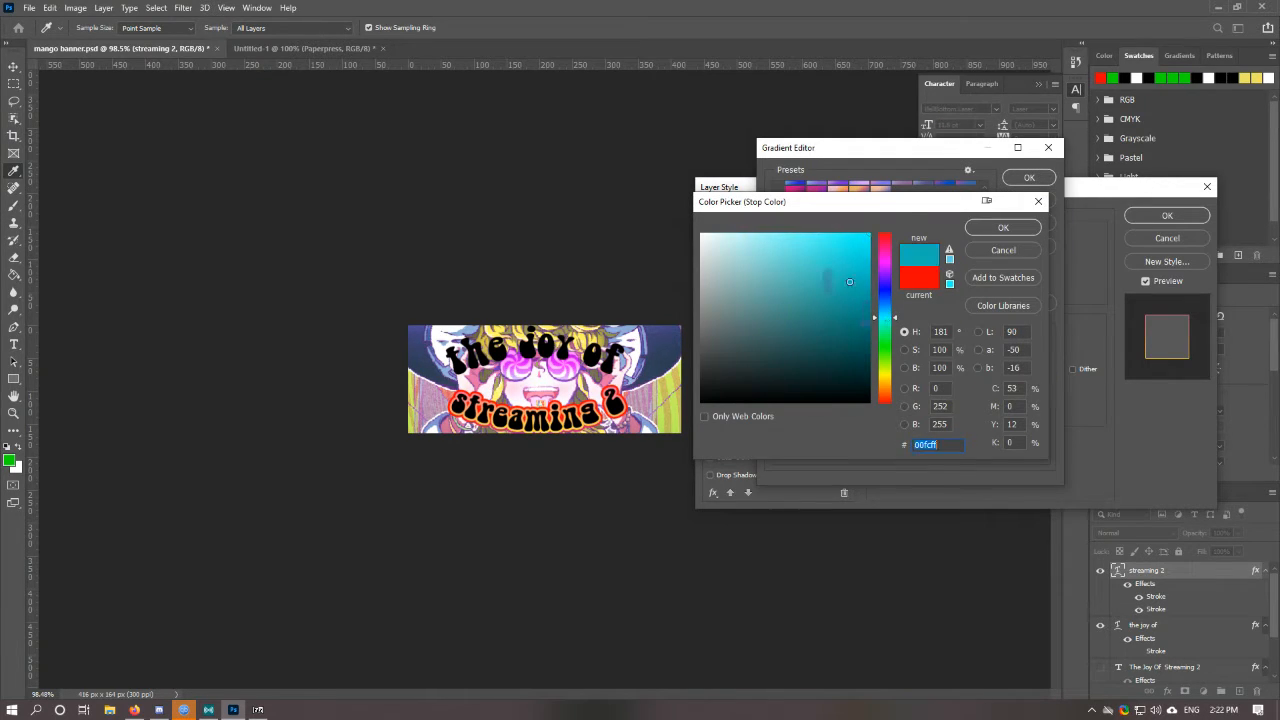
left_click(1000, 228)
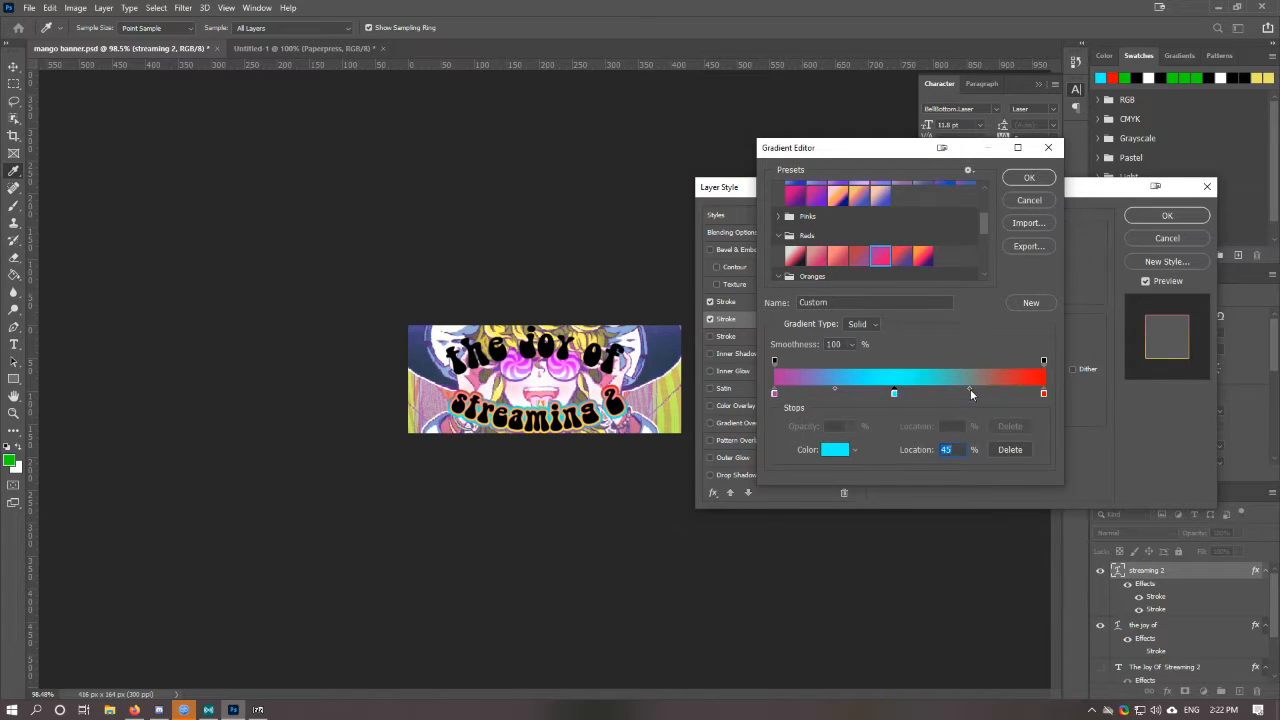
Step: Add a color stop at 73% between the cyan and red stops and color it hot pink
left_click_drag(946, 398, 975, 401)
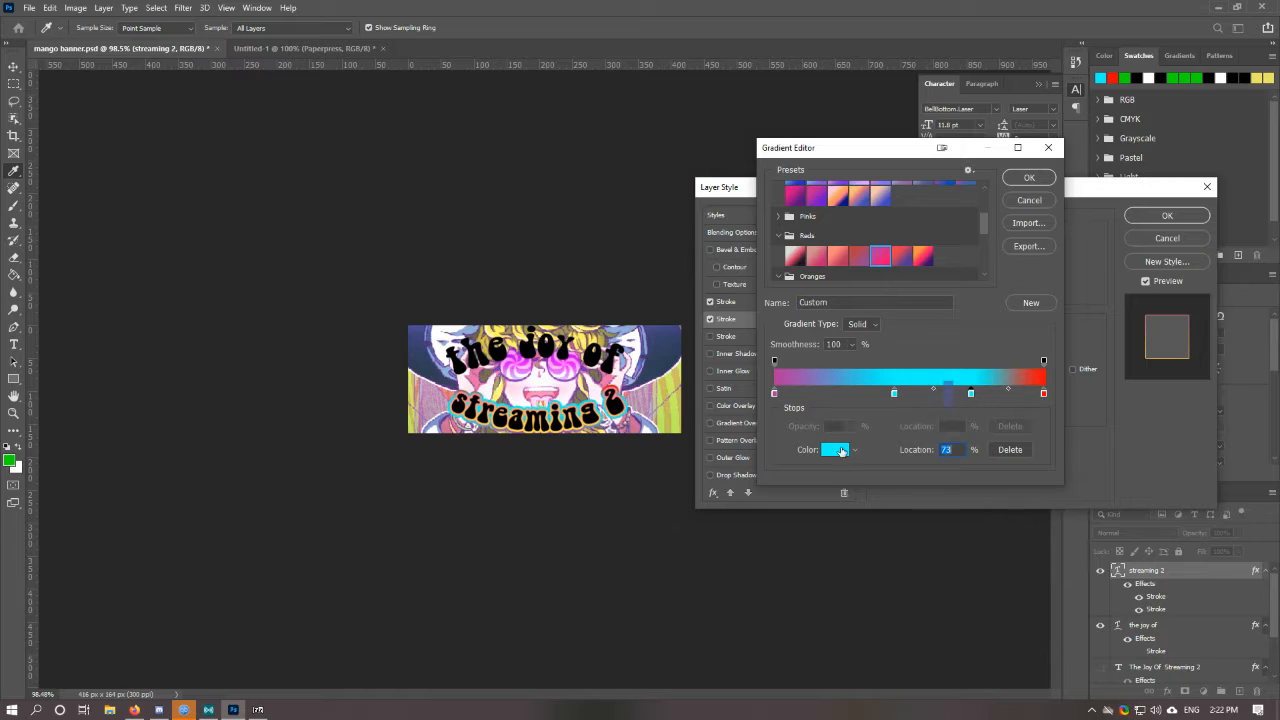
left_click(885, 249)
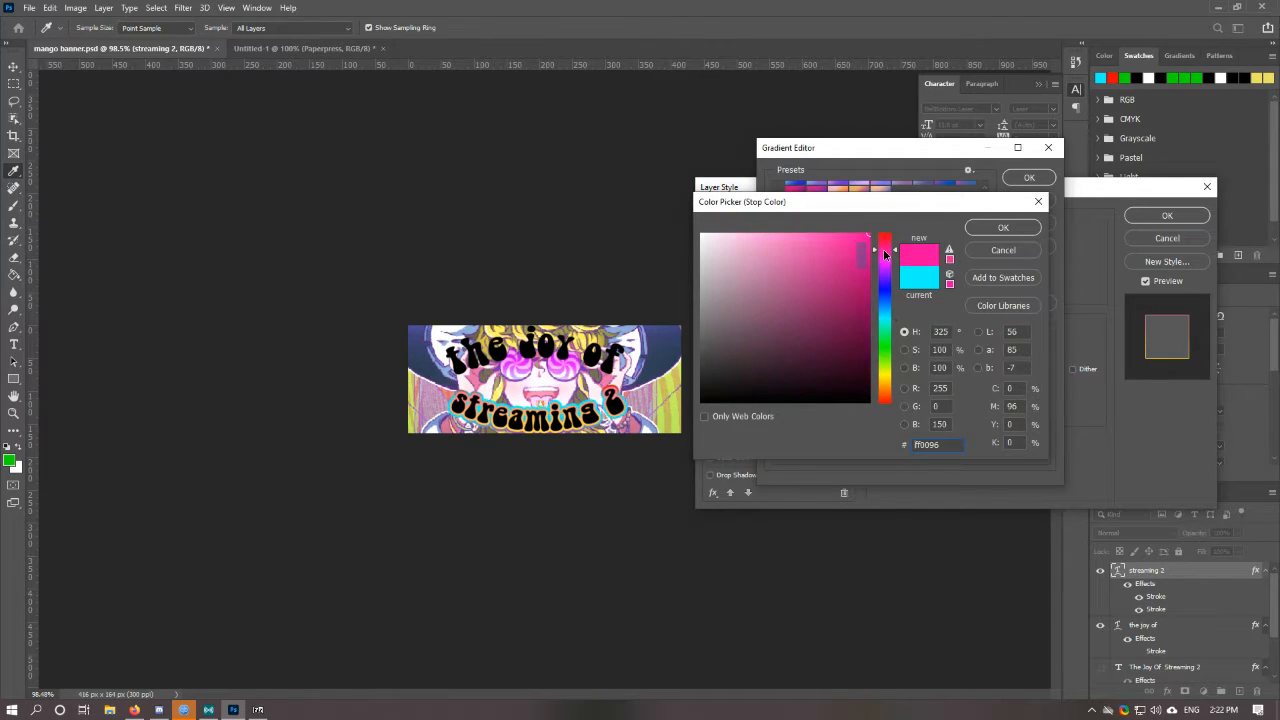
left_click(1003, 227)
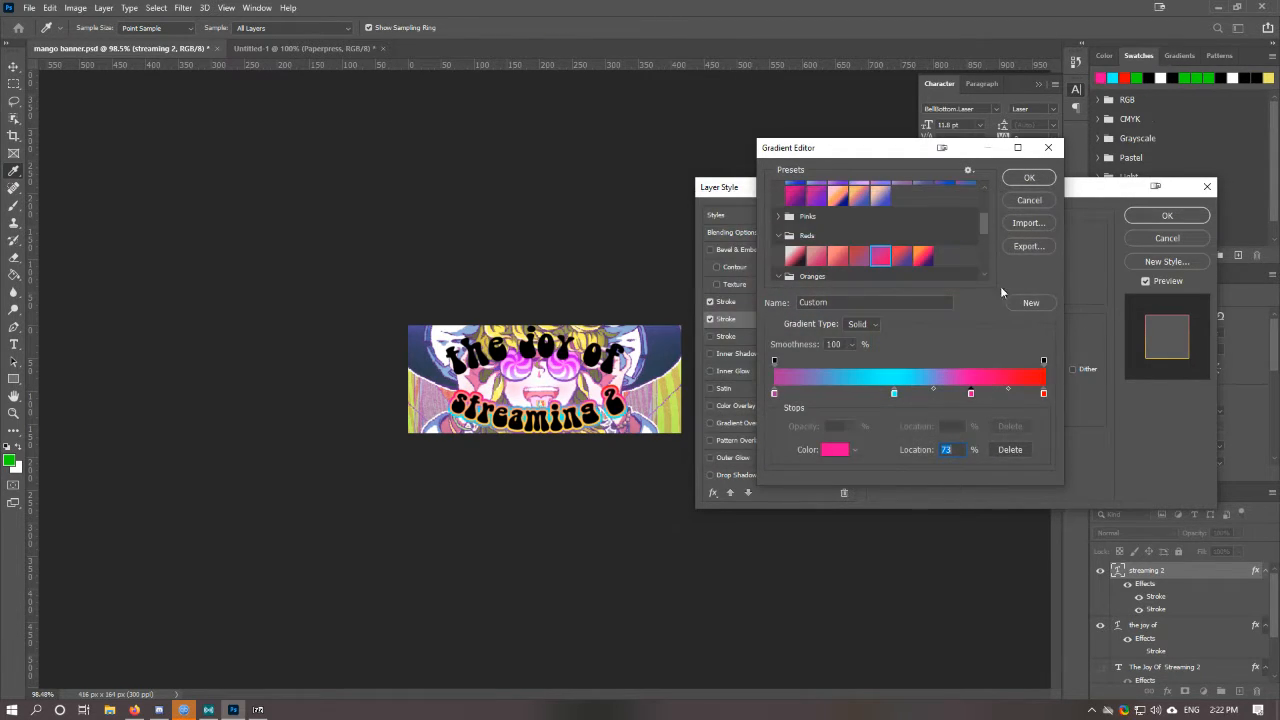
Step: Add a purple color stop at 59% between cyan and pink, and shift the pink stop slightly toward the red end
left_click(934, 394)
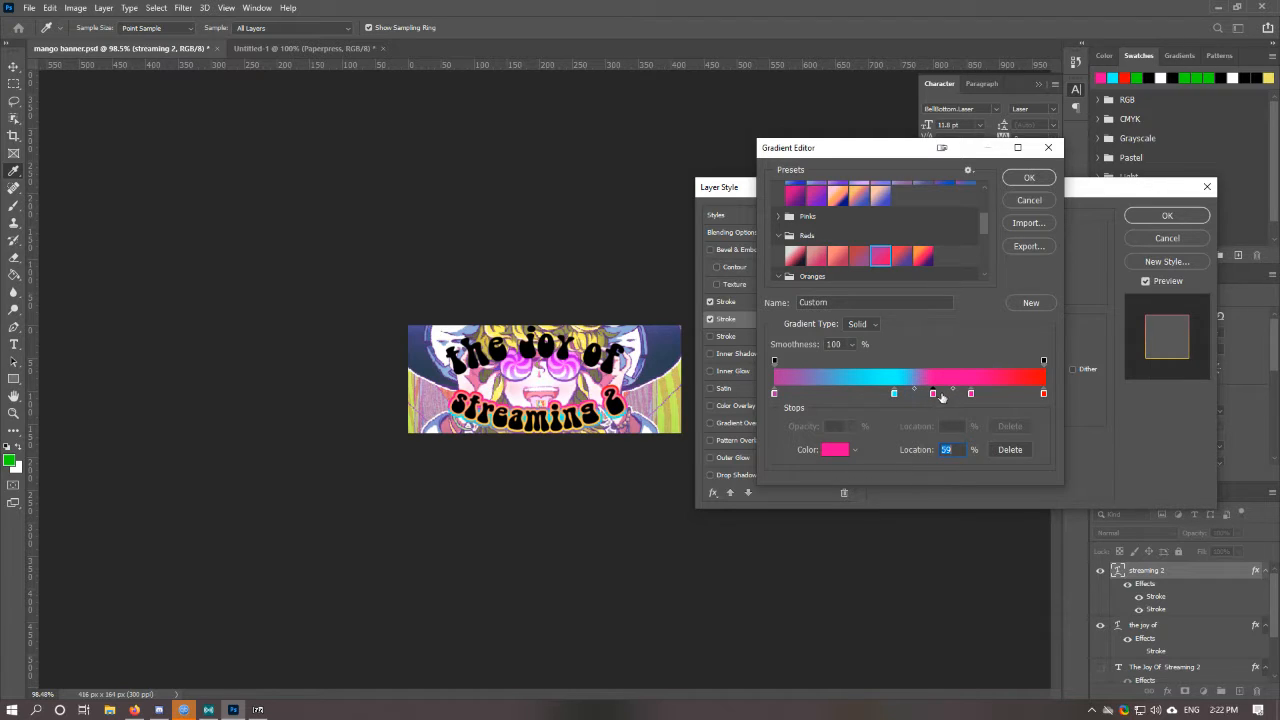
left_click_drag(970, 394, 982, 394)
left_click(933, 394)
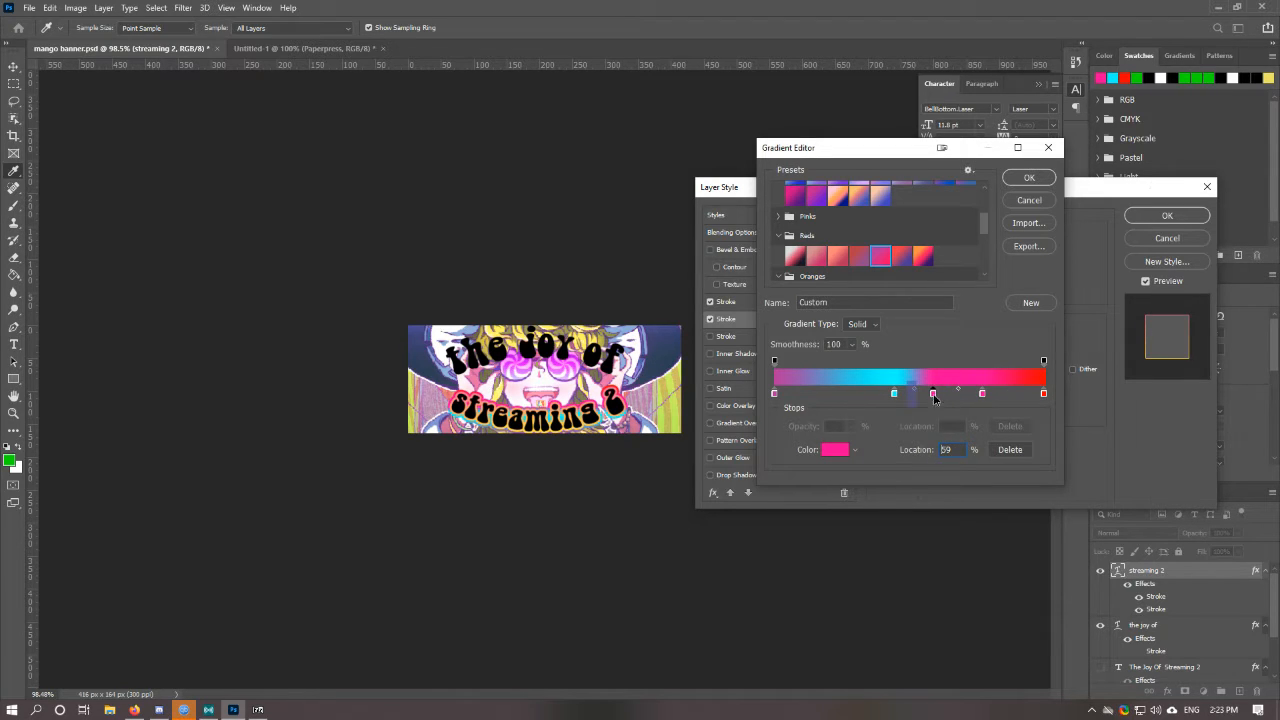
left_click(824, 450)
left_click_drag(887, 266, 888, 278)
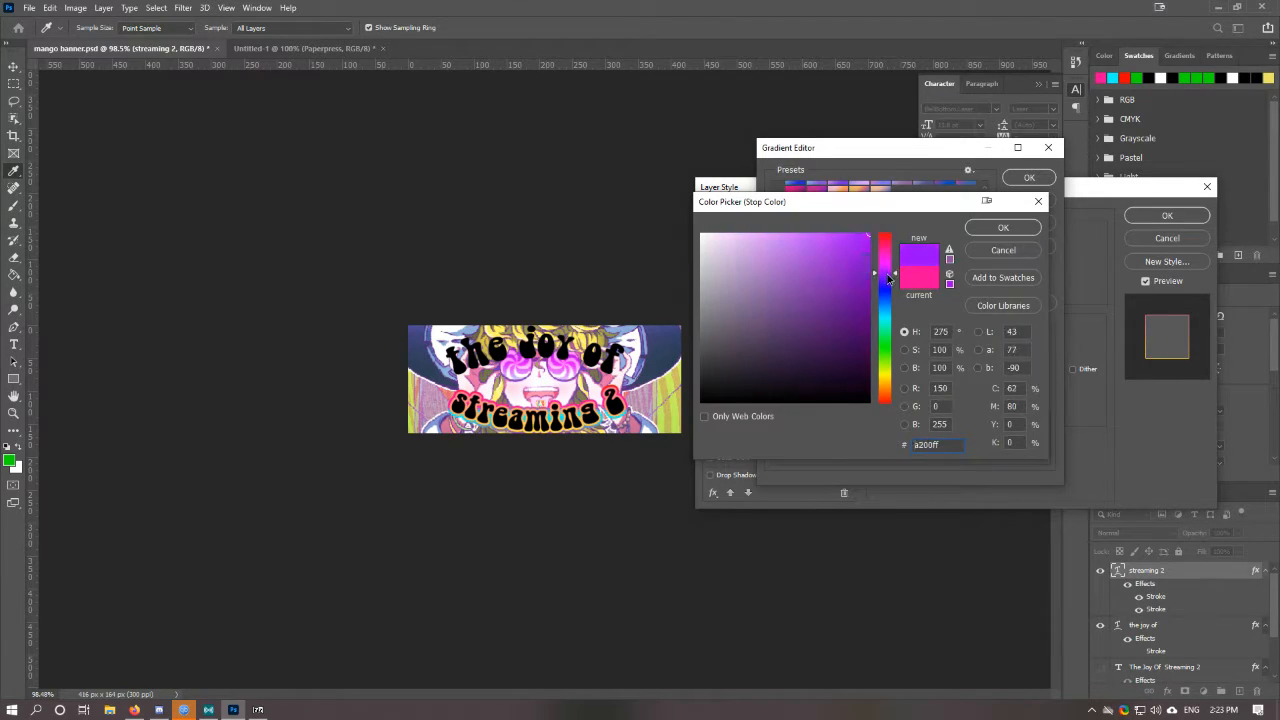
left_click(1005, 227)
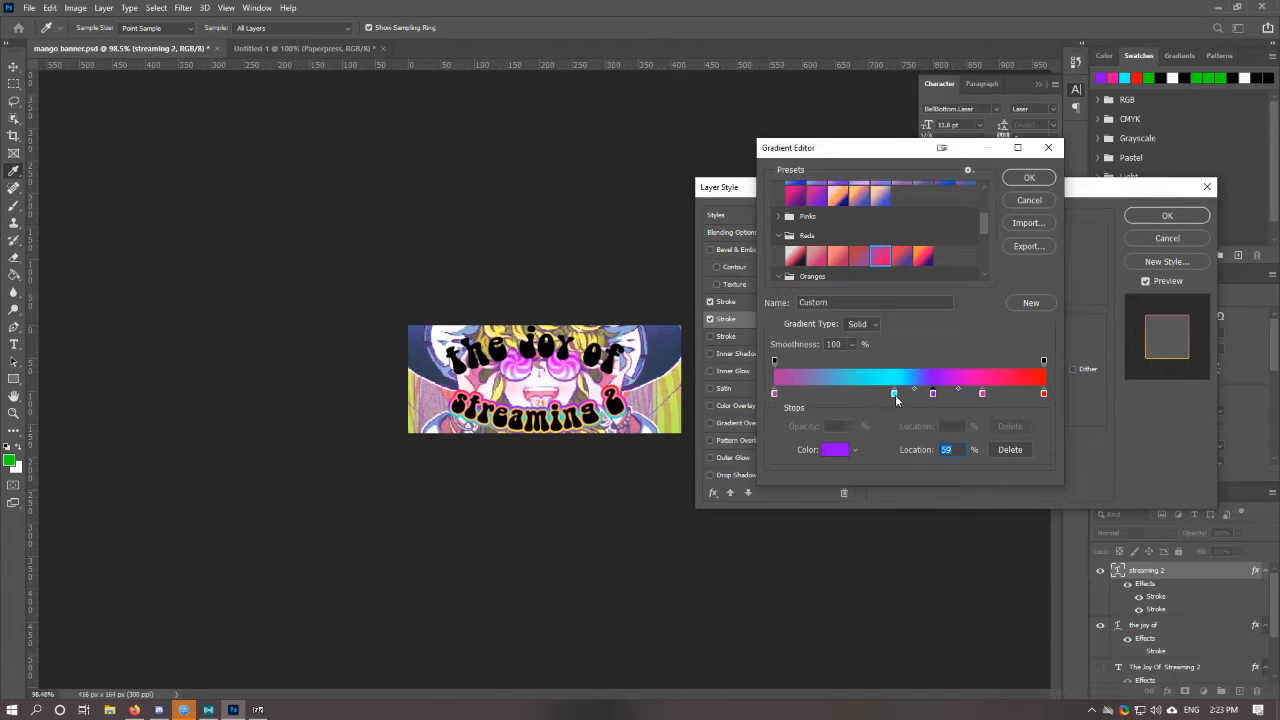
Step: Shift the cyan stop toward the gradient's start and add a green color stop before it
left_click_drag(895, 394, 878, 394)
double_click(836, 394)
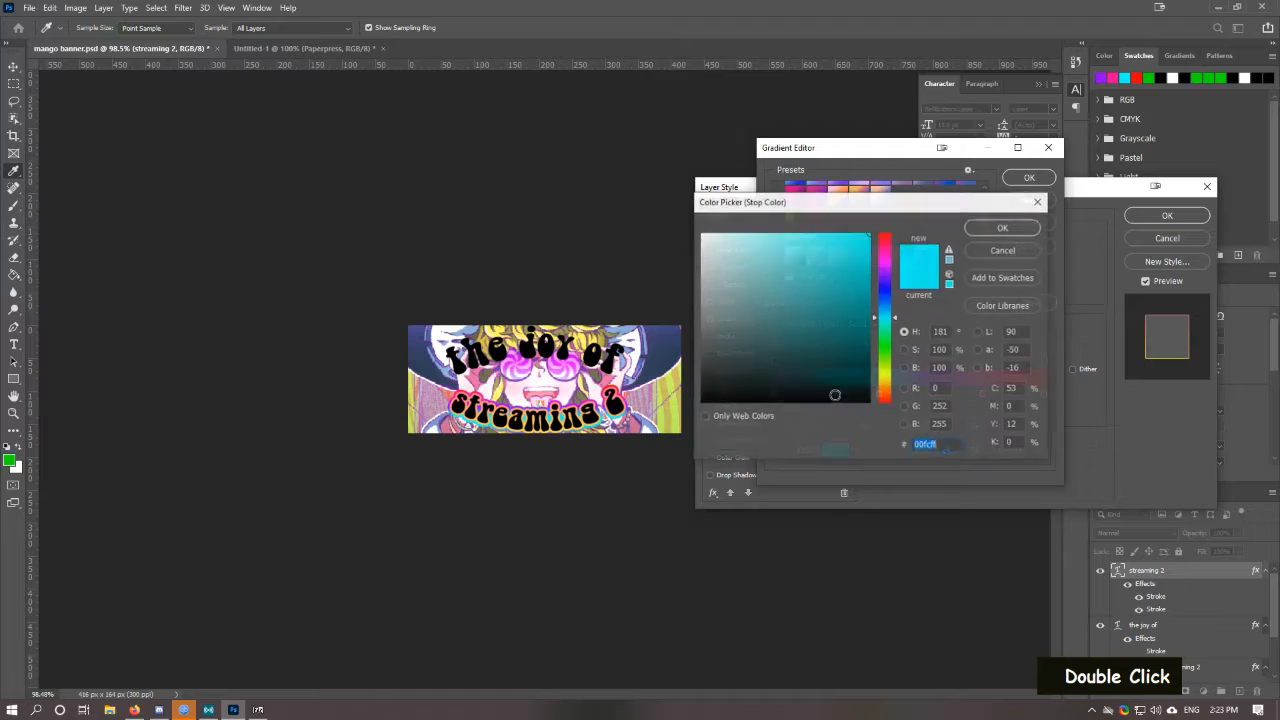
left_click(886, 354)
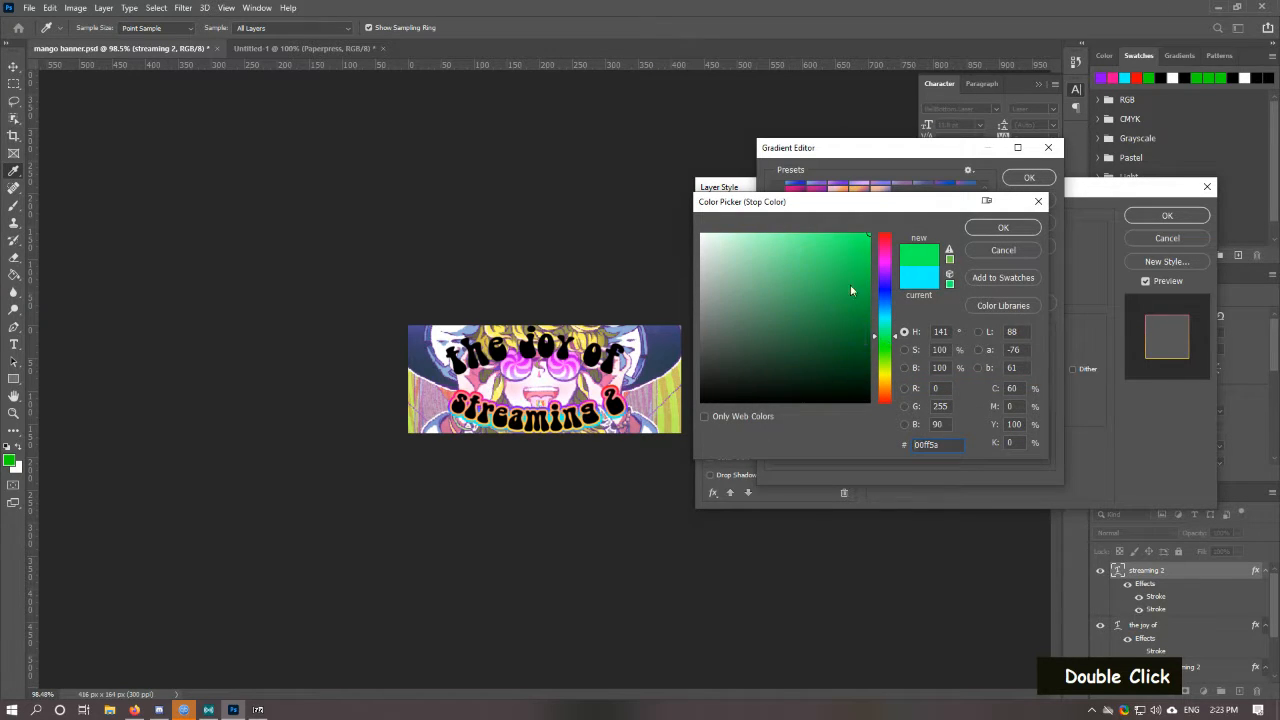
left_click(1003, 227)
Step: Add a color stop at 13%, color it yellow, and shift it slightly toward the gradient's start
left_click_drag(845, 394, 809, 396)
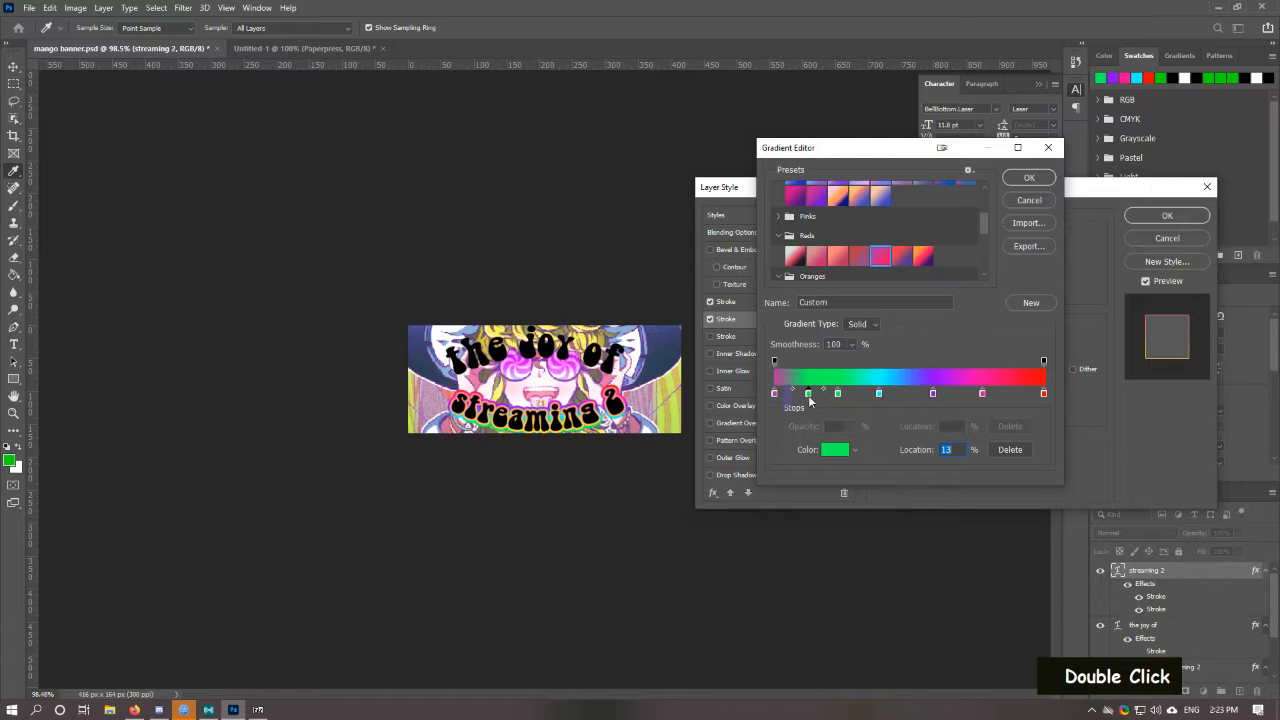
left_click(845, 452)
left_click(884, 369)
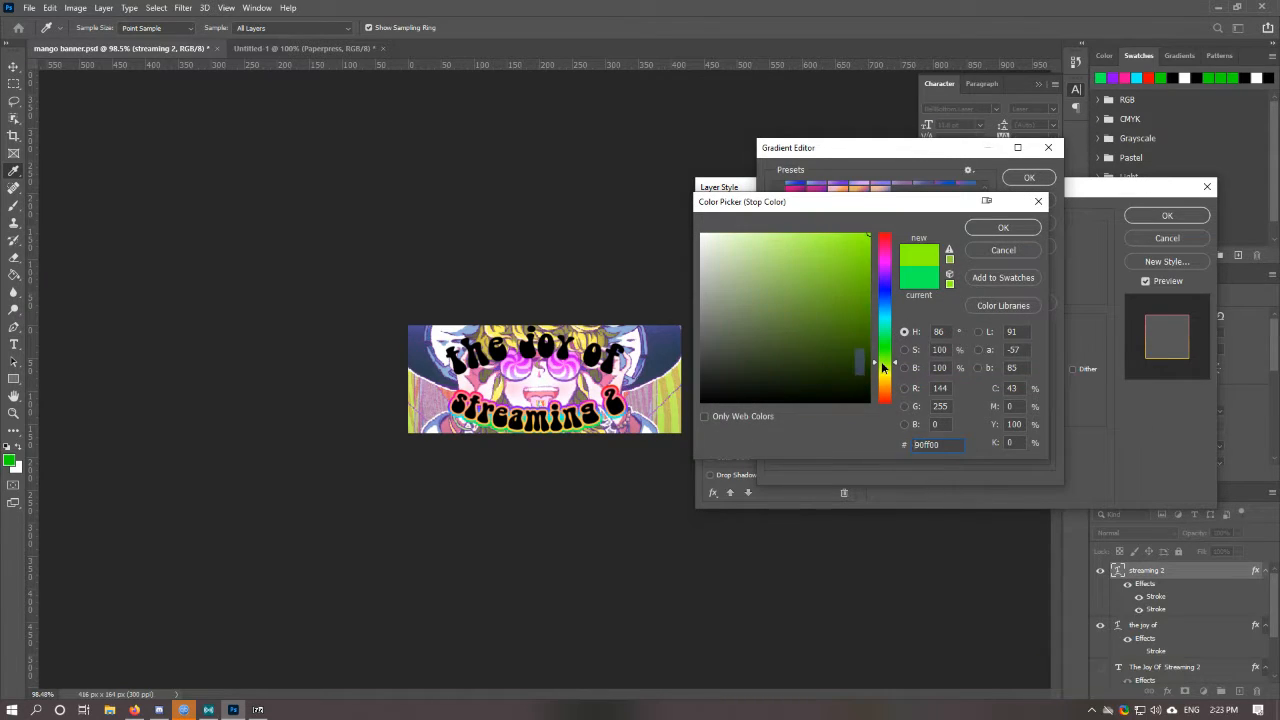
left_click(1003, 227)
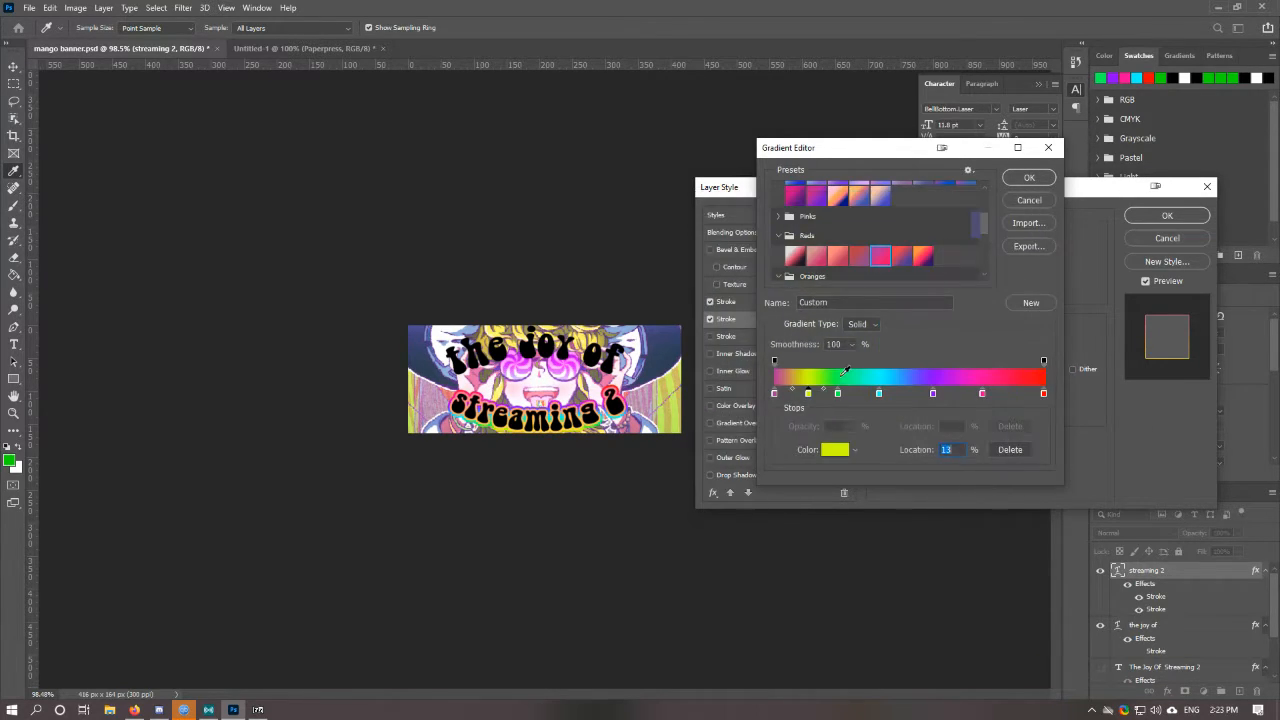
left_click_drag(809, 395, 799, 401)
Step: Color the gradient's start stop at 0% bright orange and apply the custom rainbow gradient to the stroke
left_click(774, 393)
left_click(835, 449)
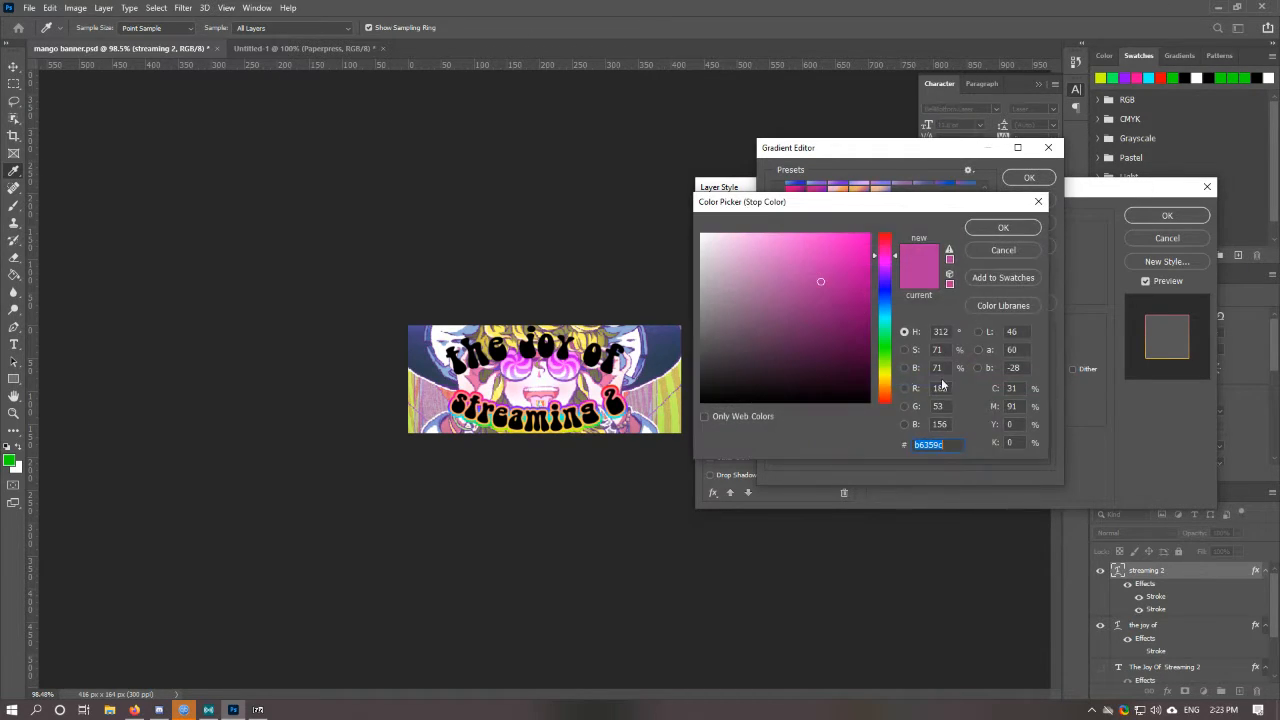
left_click(884, 388)
left_click(868, 234)
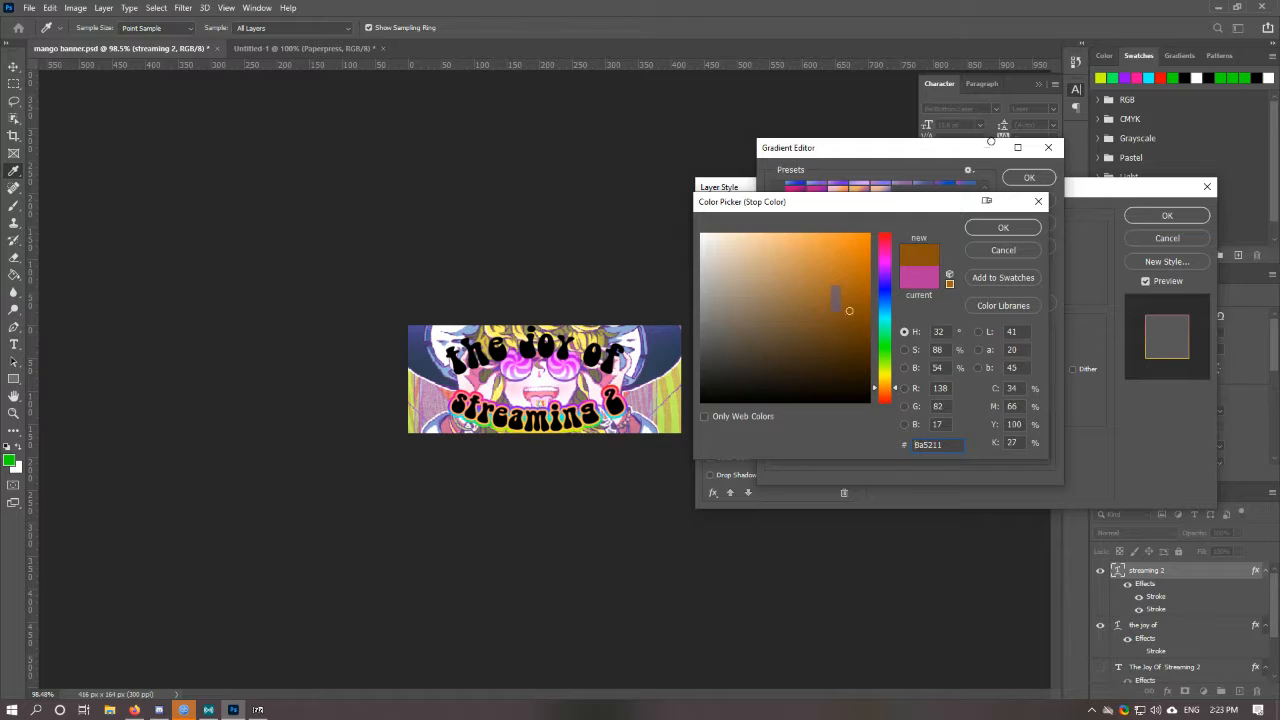
left_click(1001, 227)
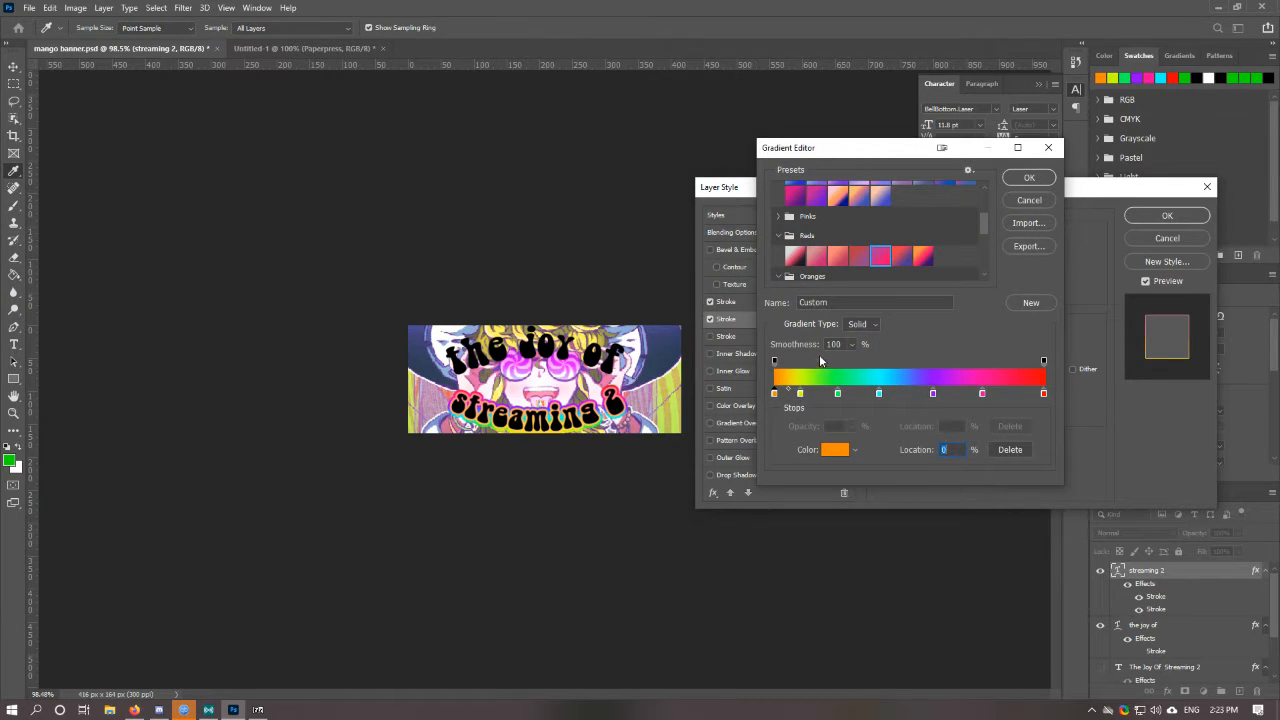
left_click(1029, 177)
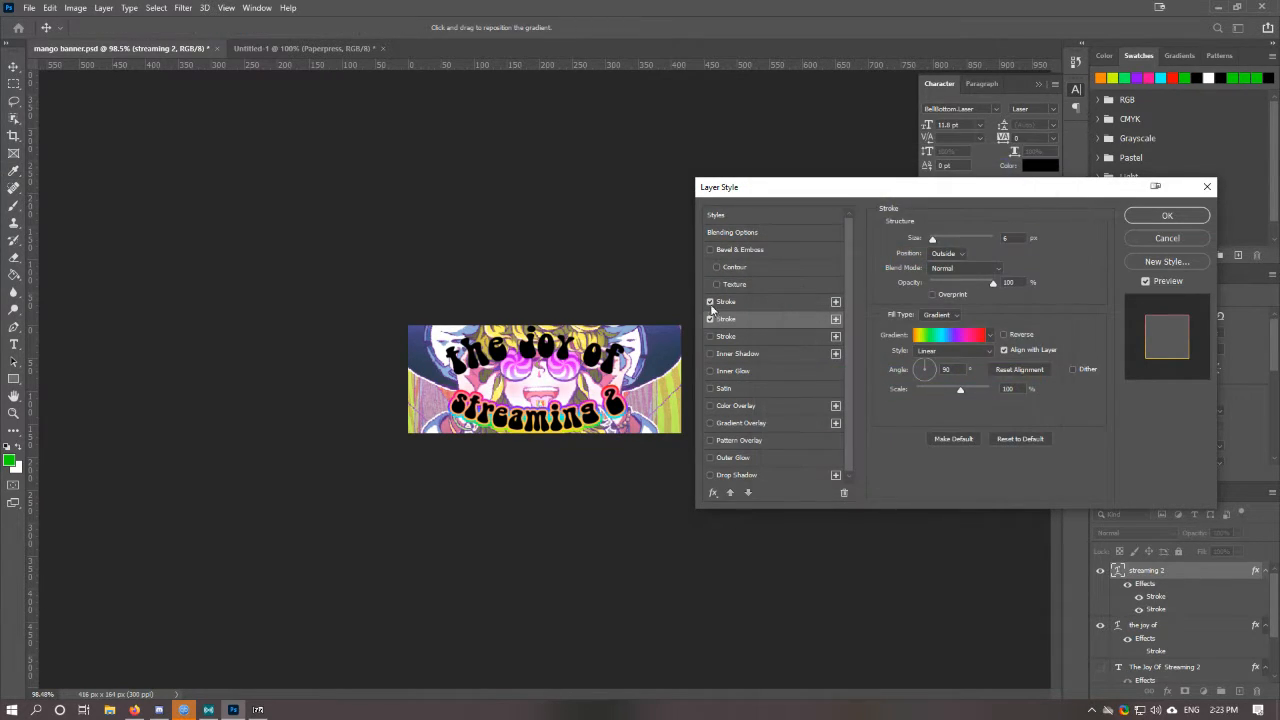
Step: Turn the first stroke off and back on to check the rainbow stroke by itself
left_click(710, 302)
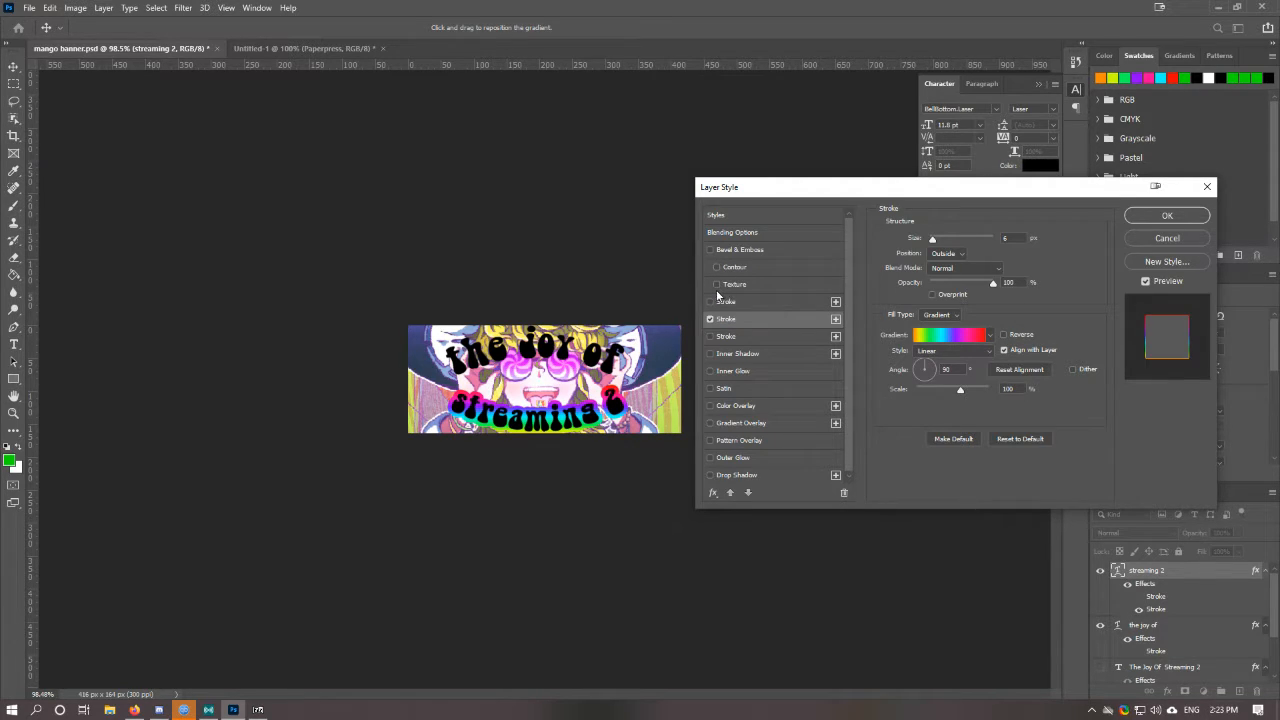
left_click(710, 302)
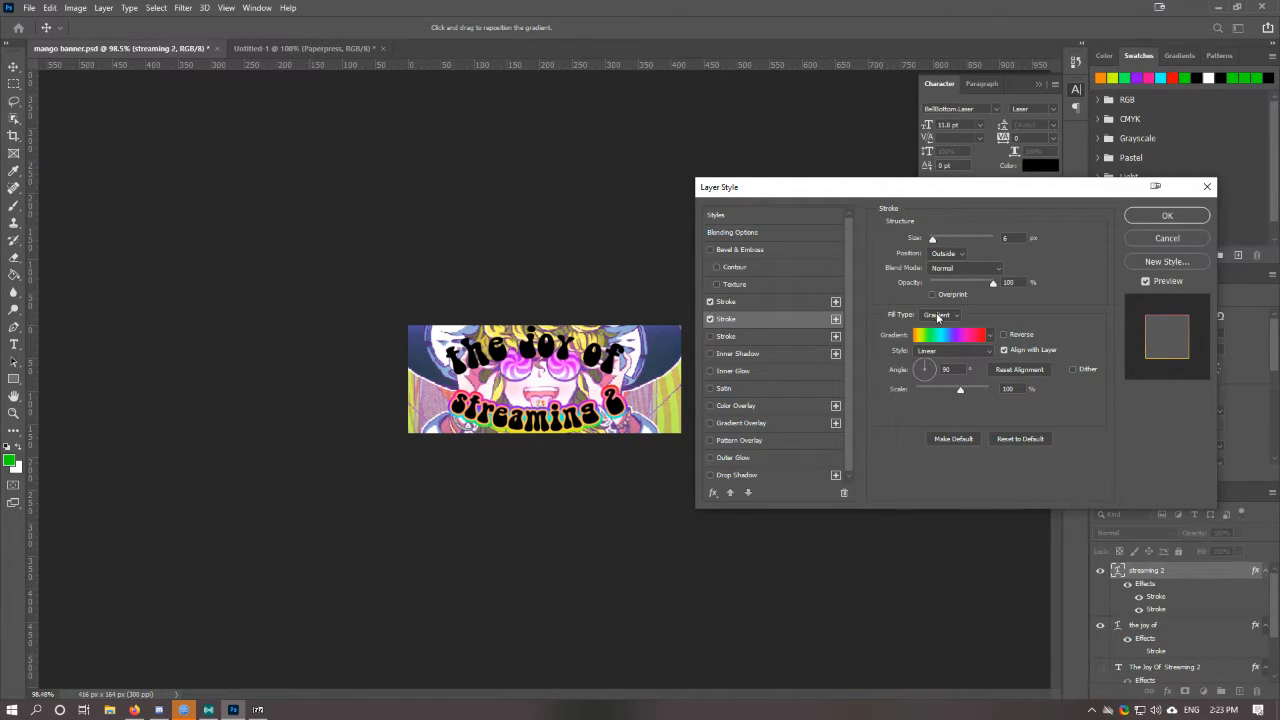
Step: Switch the upper stroke's fill type from gradient to solid color and make it white (ffffff)
left_click(752, 302)
left_click(940, 315)
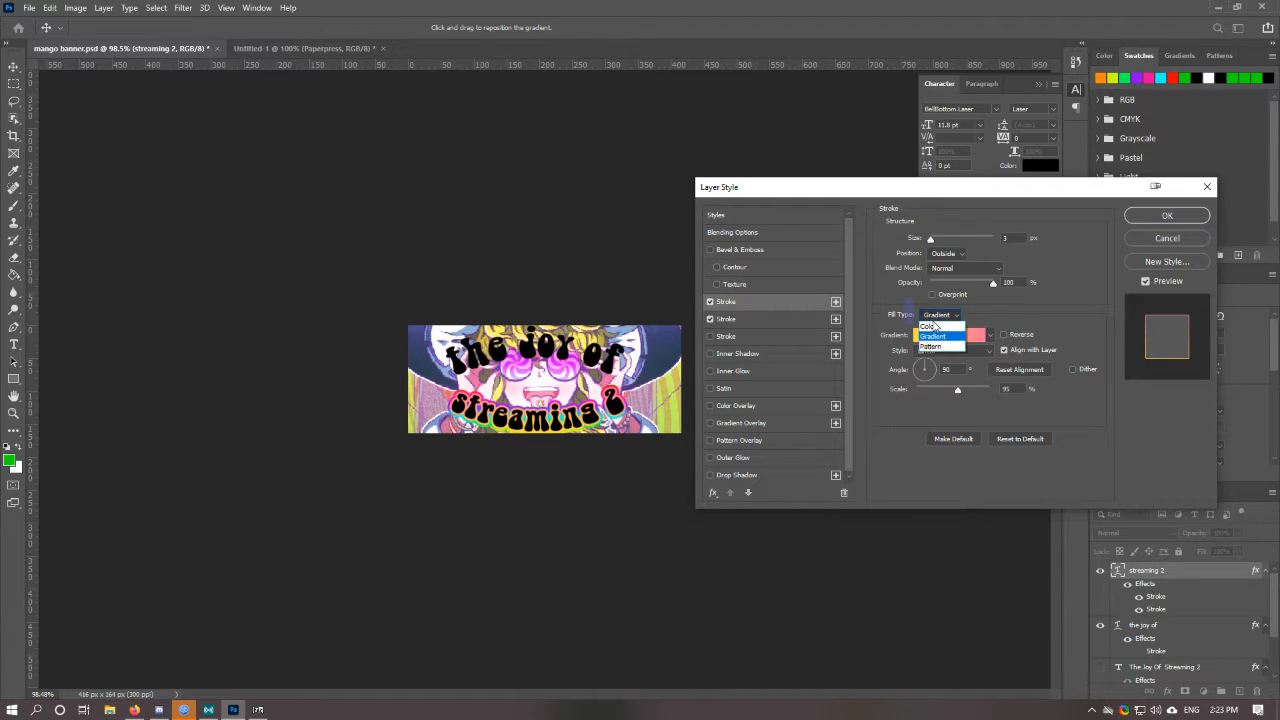
left_click(932, 327)
left_click(910, 335)
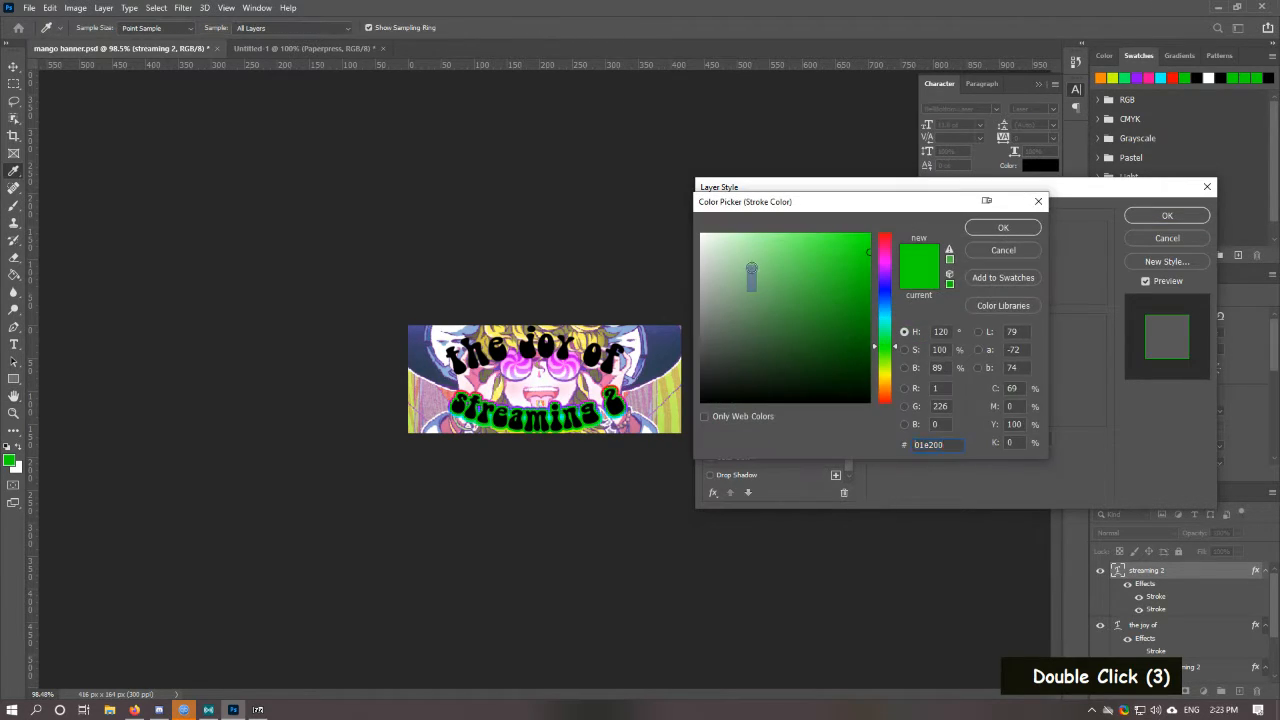
left_click(701, 235)
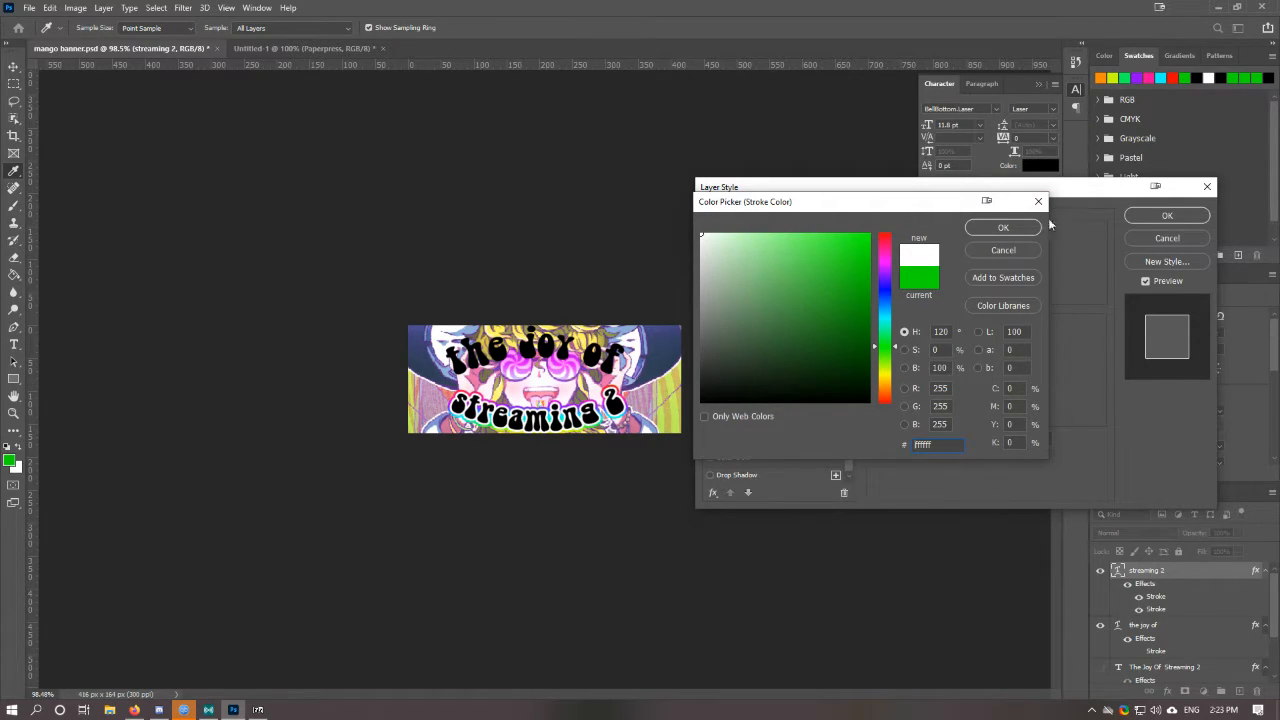
left_click(1003, 227)
Step: Set the rainbow gradient stroke's size to 5 px and apply the layer style to "streaming 2"
left_click(750, 318)
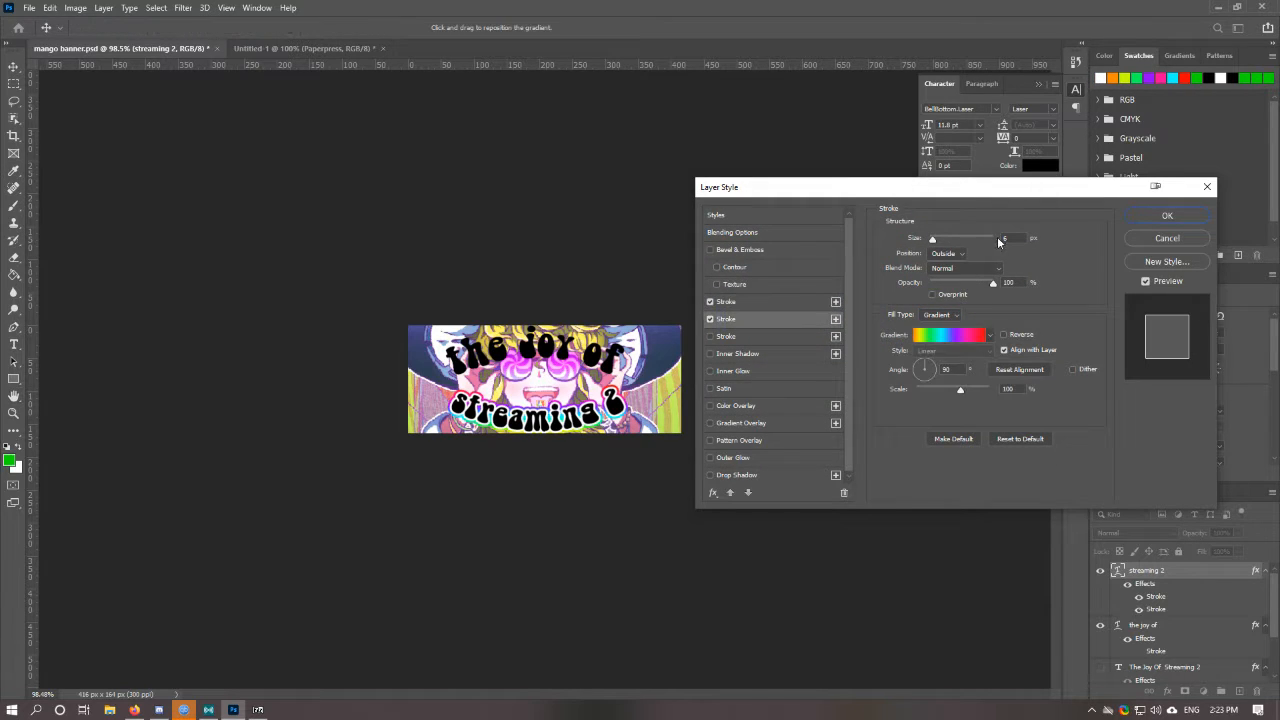
double_click(1003, 239)
type("5")
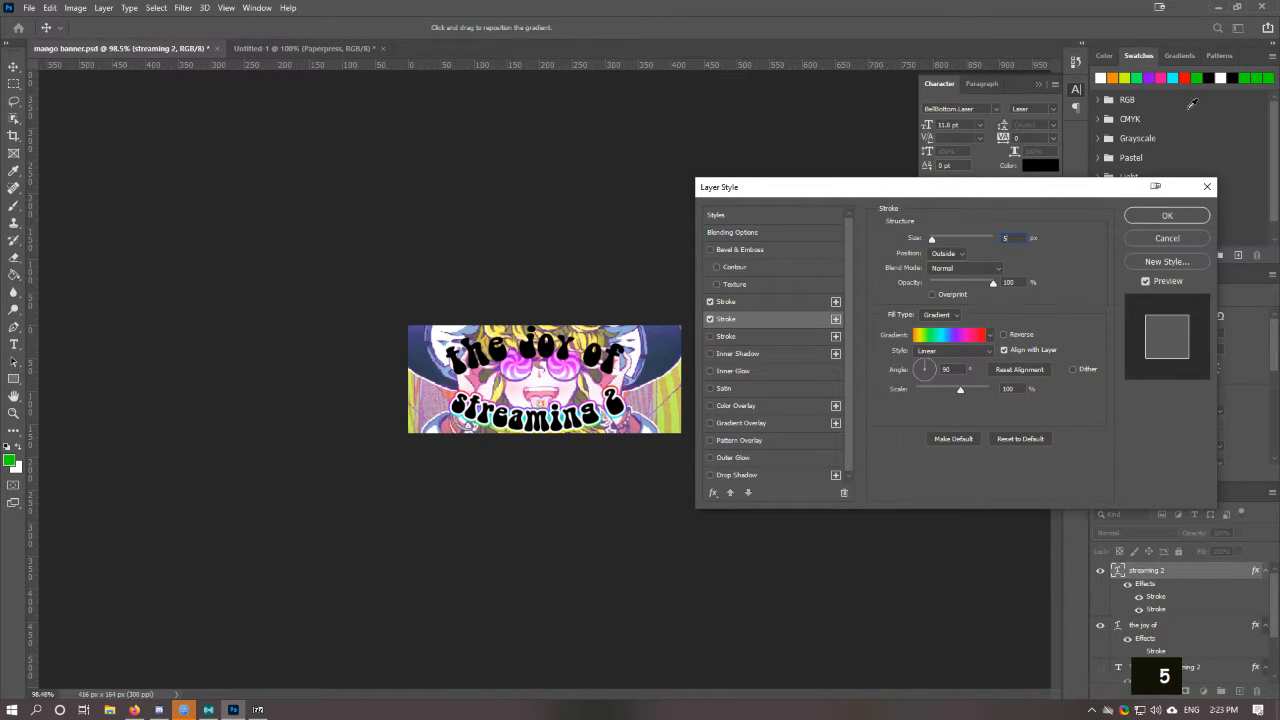
left_click(1148, 222)
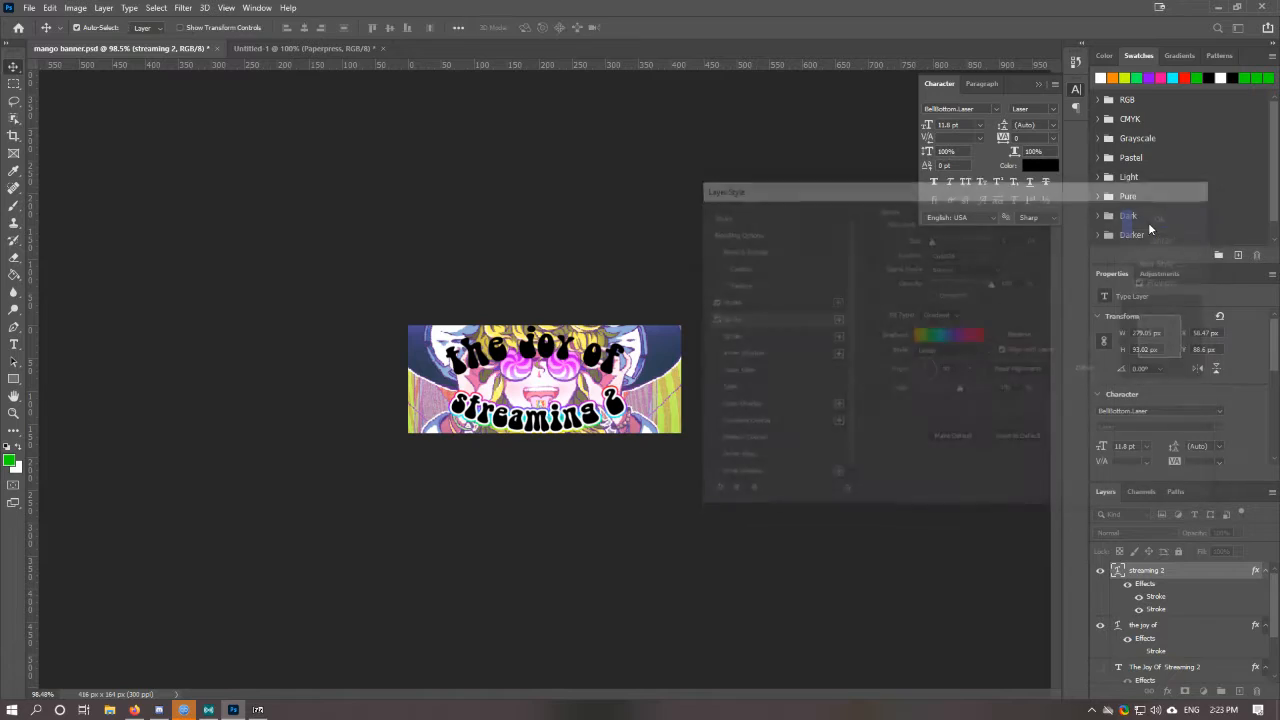
Step: Try to copy the "streaming 2" layer style and paste it onto "the joy of", then undo the pasted image layer
scroll(1166, 585, "down", 2)
scroll(1160, 597, "up", 2)
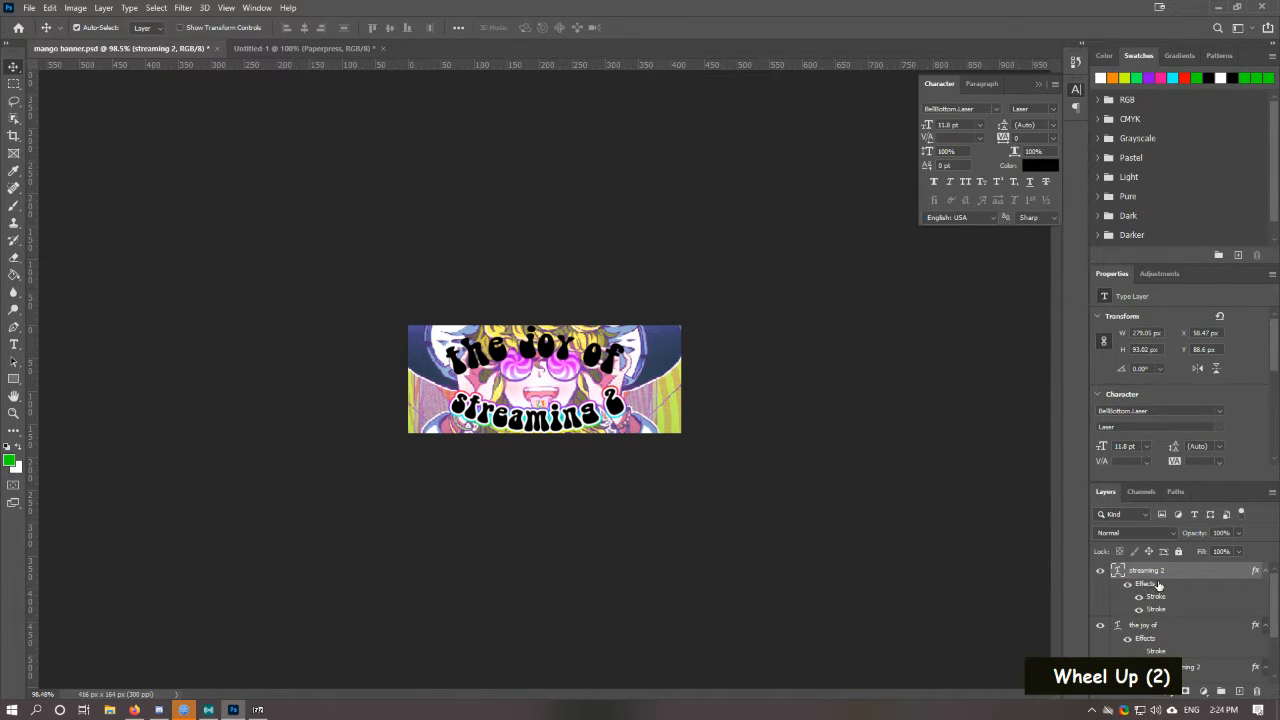
right_click(1156, 584)
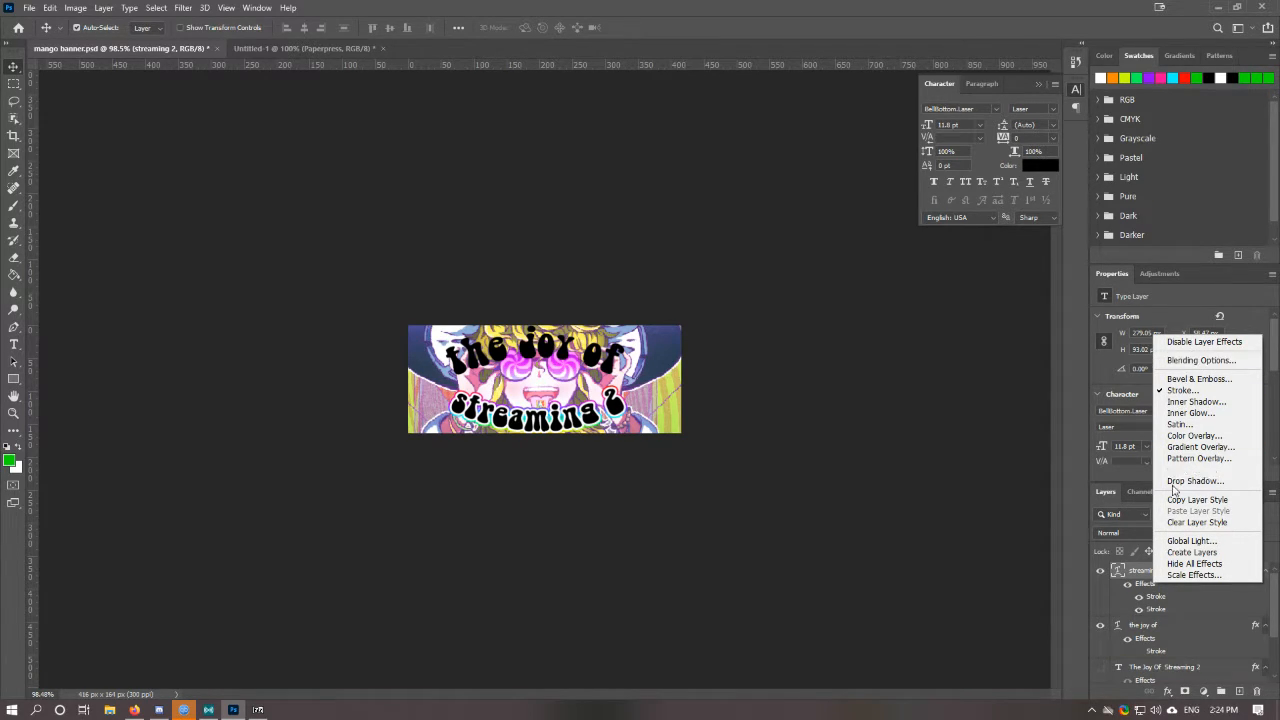
left_click(1196, 499)
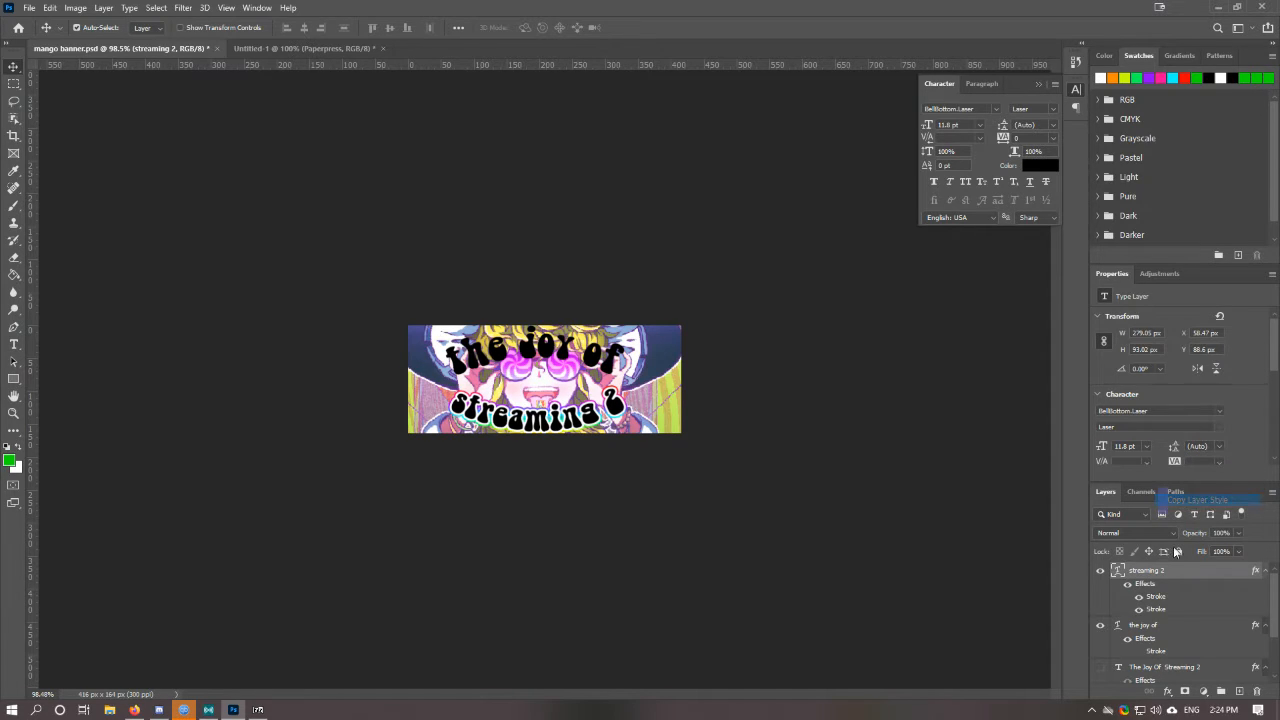
left_click(1160, 625)
key("ctrl+v")
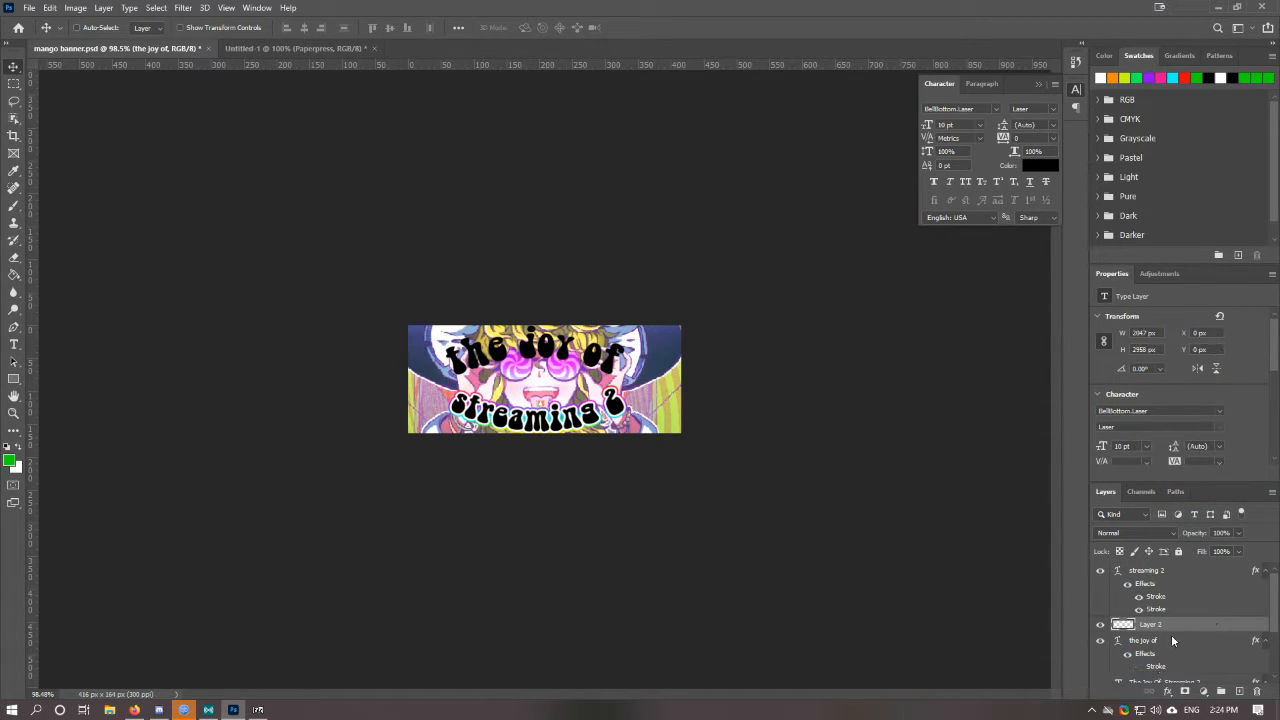
scroll(1172, 617, "up", 1)
key("ctrl+z")
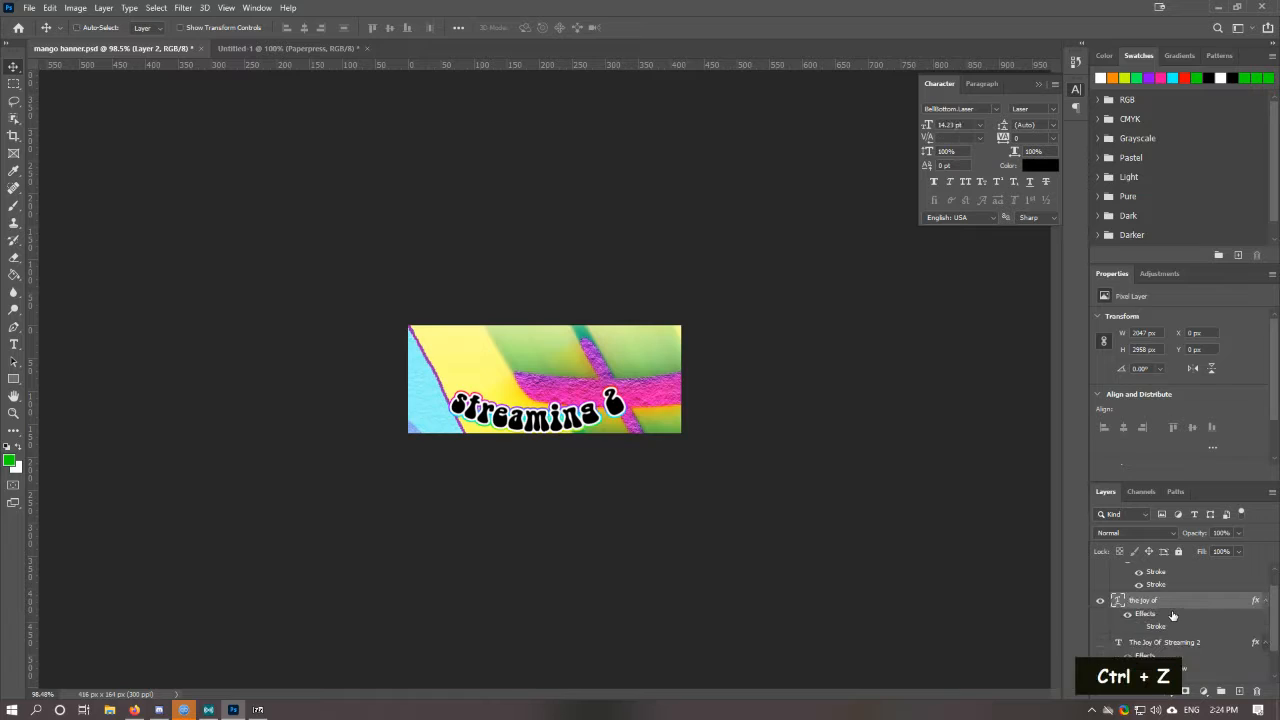
Step: Copy the layer style of "streaming 2" and paste it onto the "the joy of" text layer
scroll(1165, 605, "up", 3)
right_click(1153, 588)
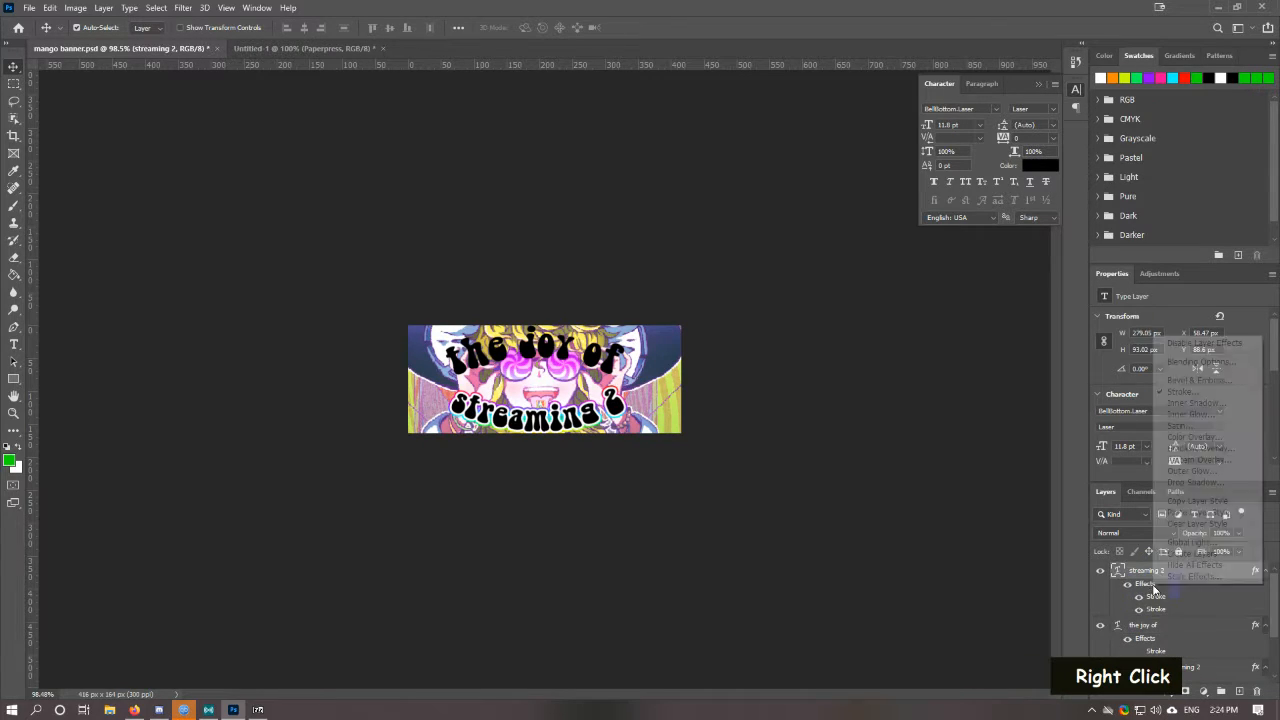
left_click(1193, 505)
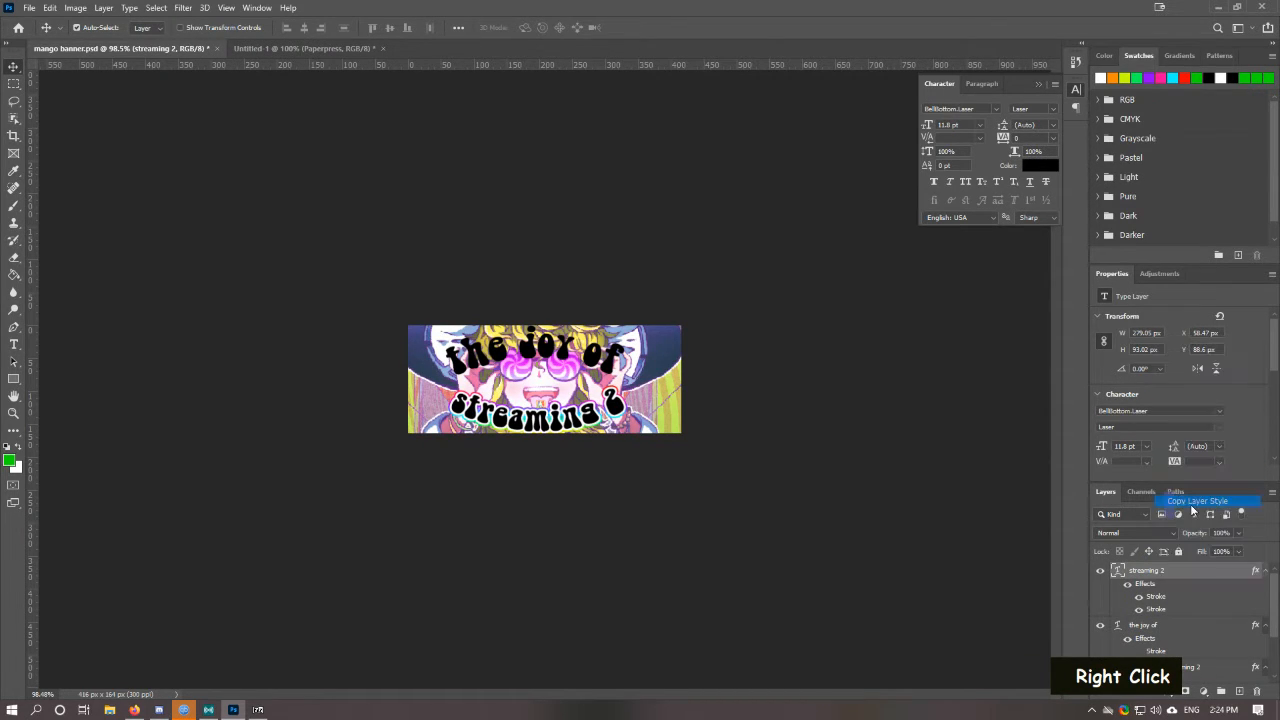
right_click(1152, 636)
right_click(1153, 638)
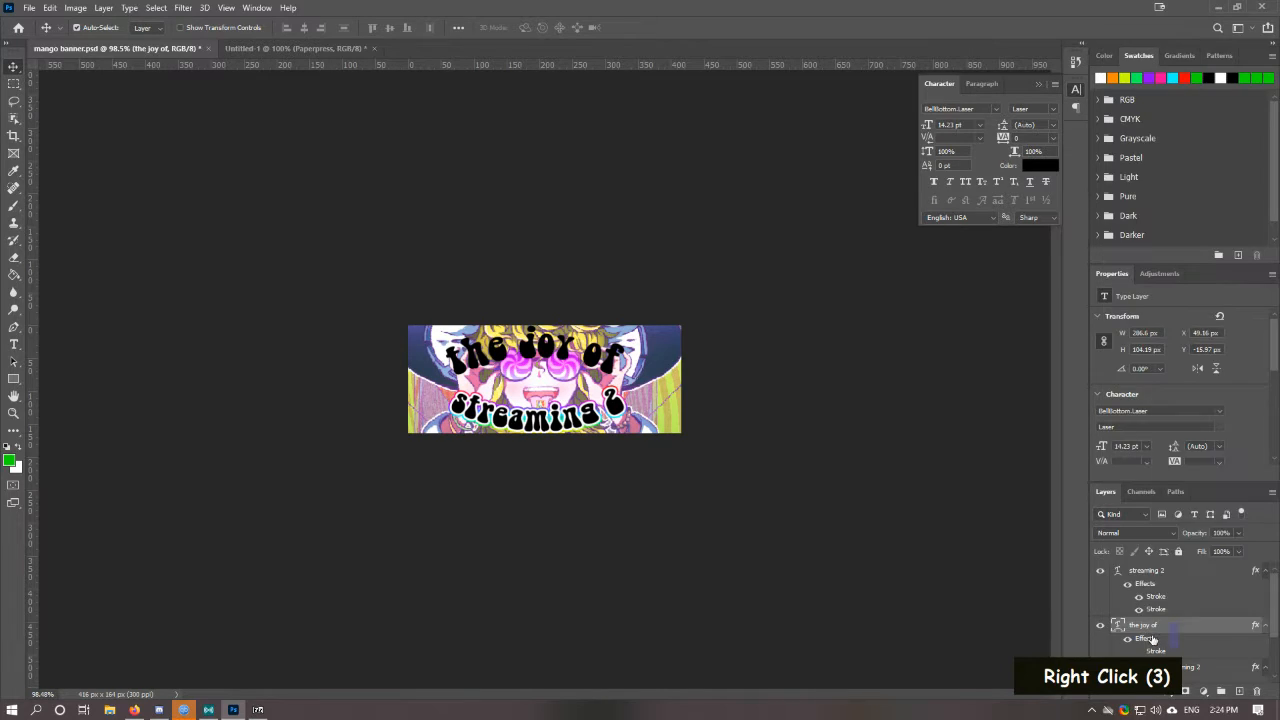
left_click(1210, 565)
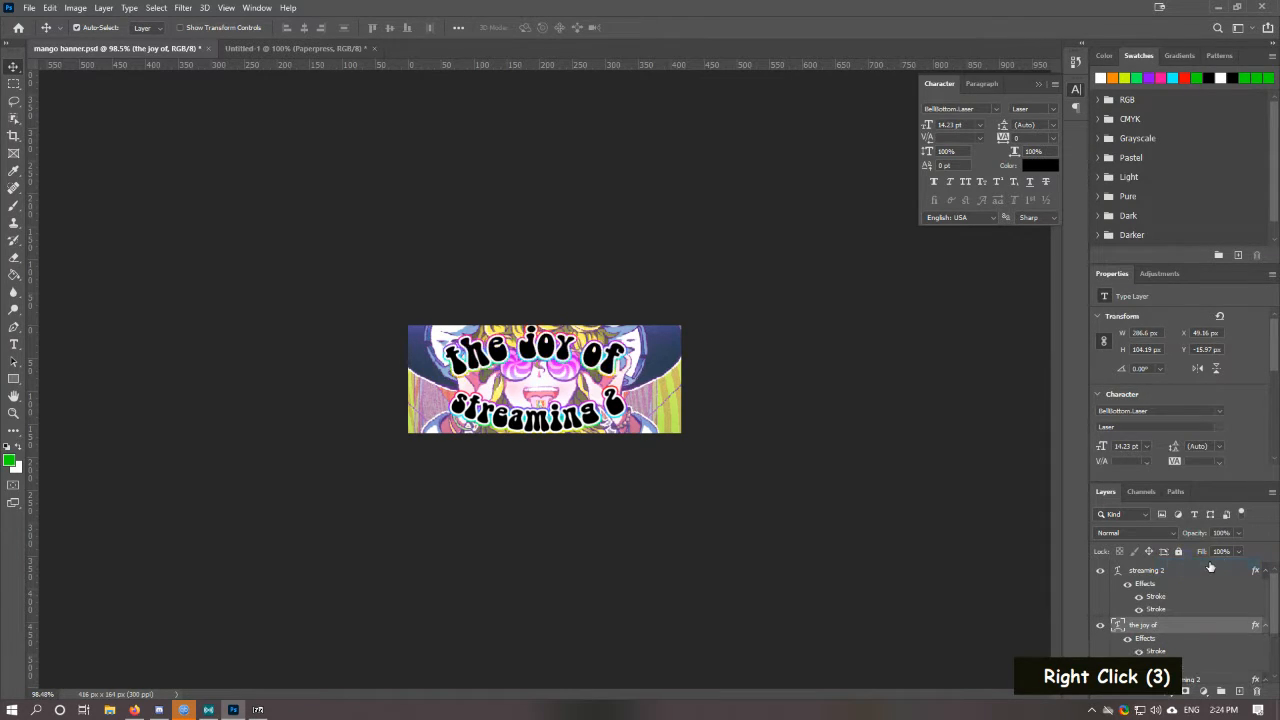
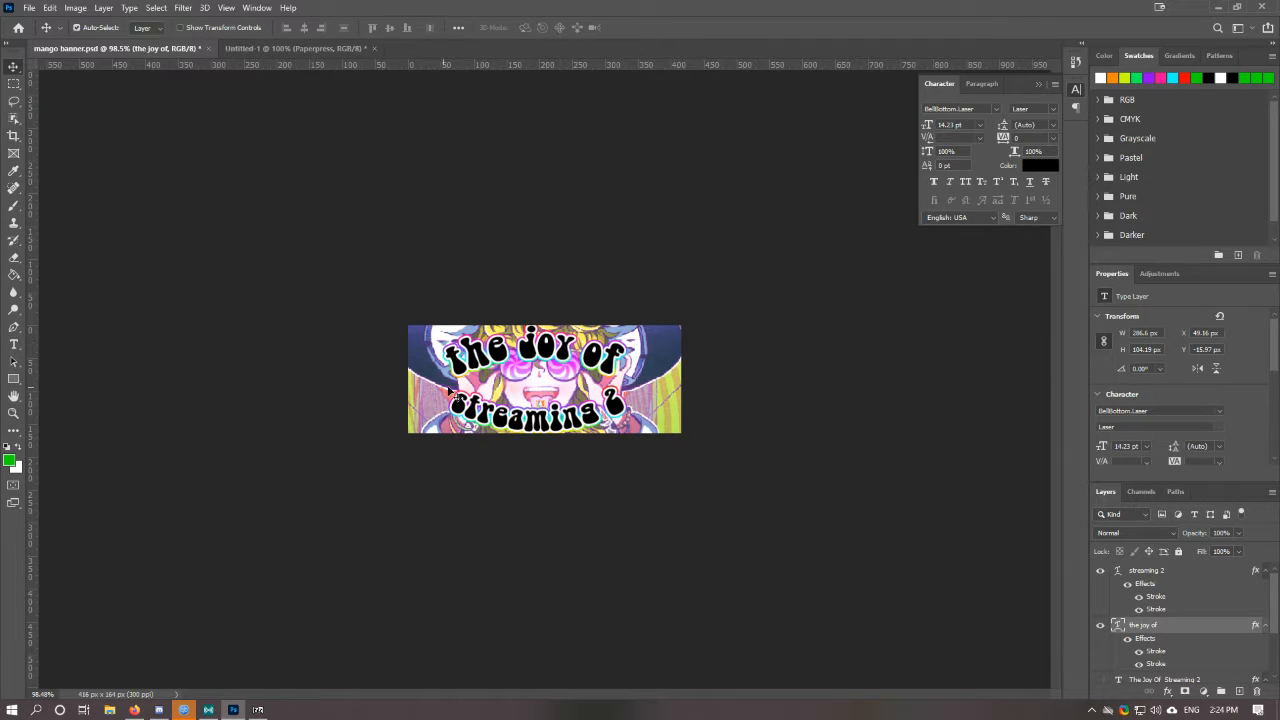
Step: Inspect the stroked lettering of both text lines at closer and wider magnifications, and look over the lower layers
scroll(449, 392, "up", 7, "alt")
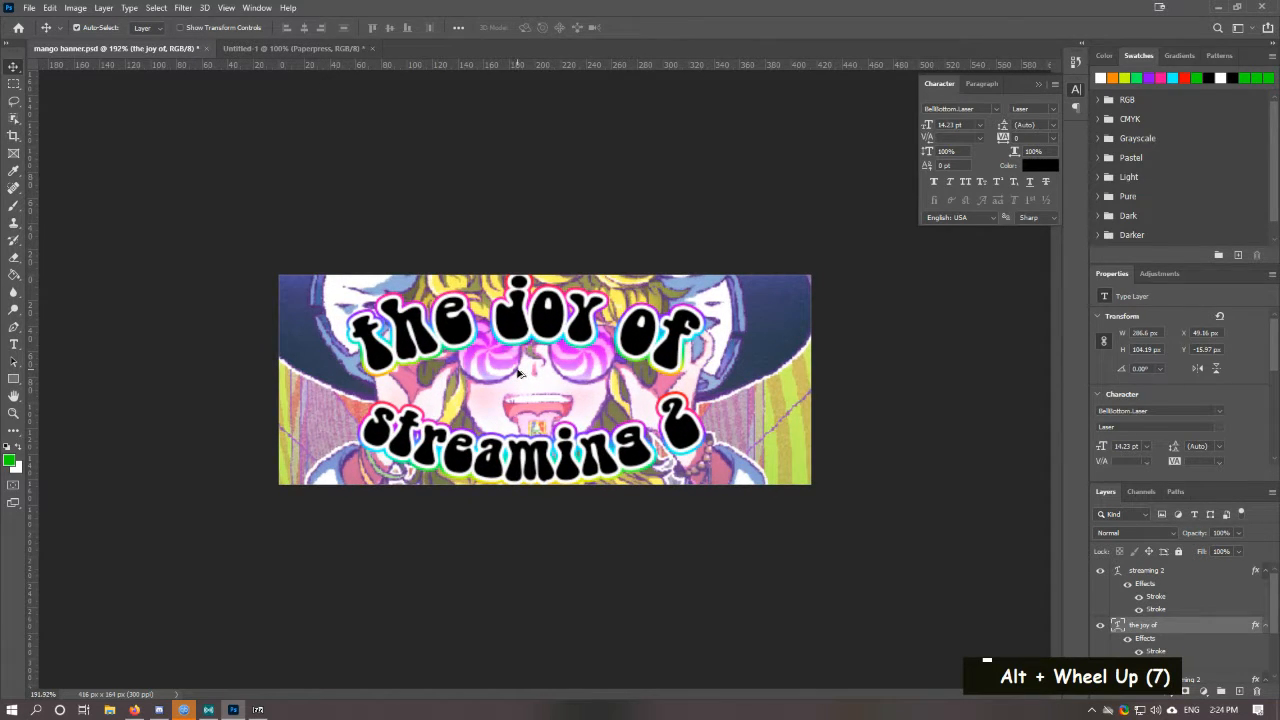
scroll(370, 336, "down", 11, "alt")
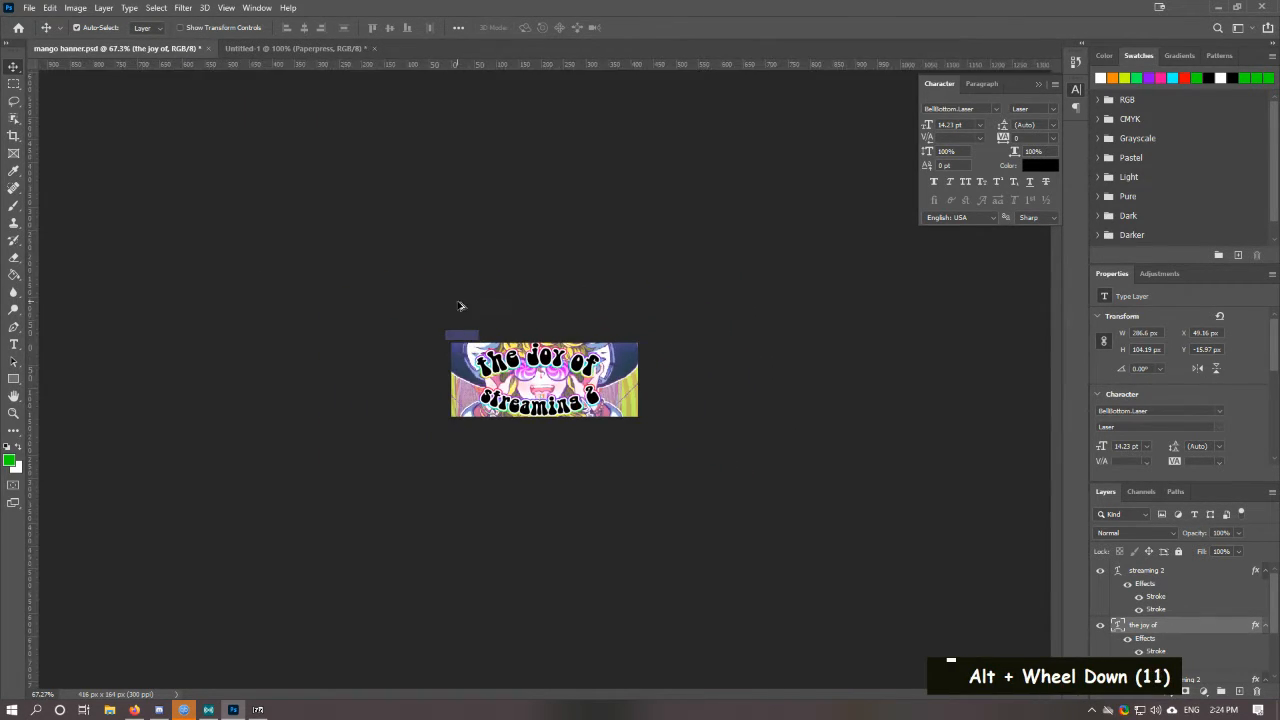
scroll(460, 306, "up", 5, "alt")
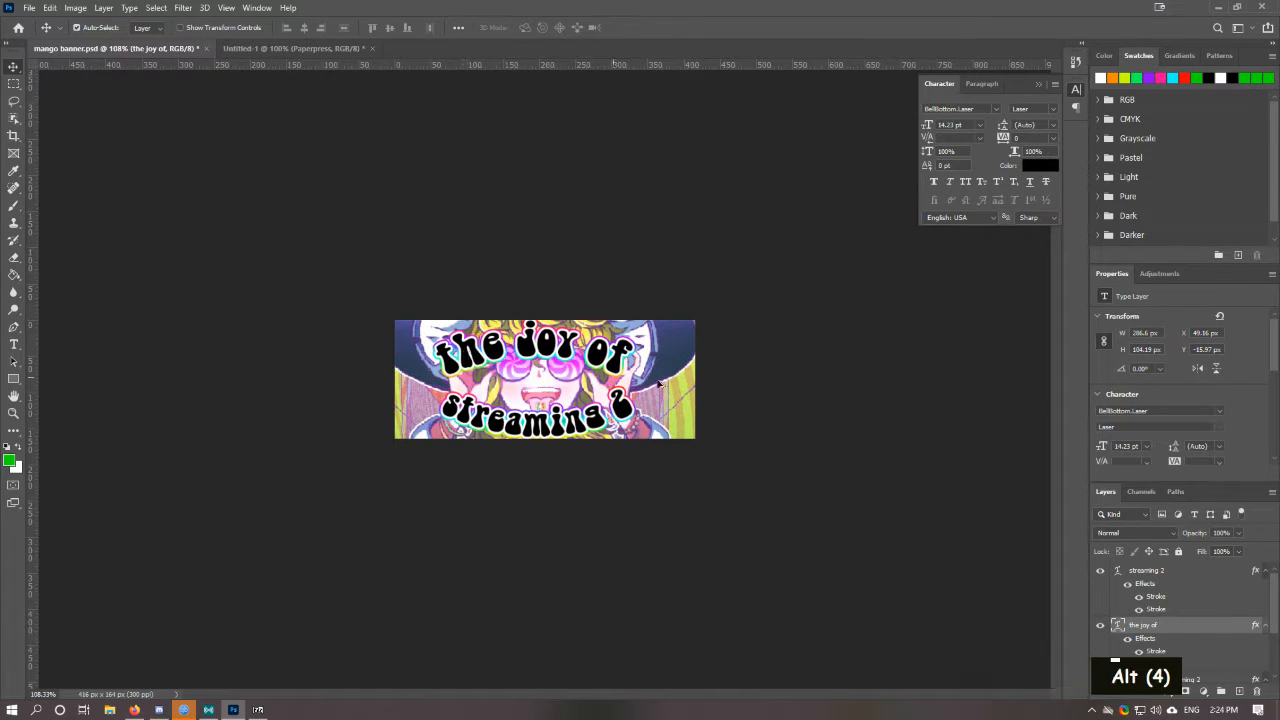
key("alt")
key("alt")
key("alt")
scroll(1140, 618, "down", 7)
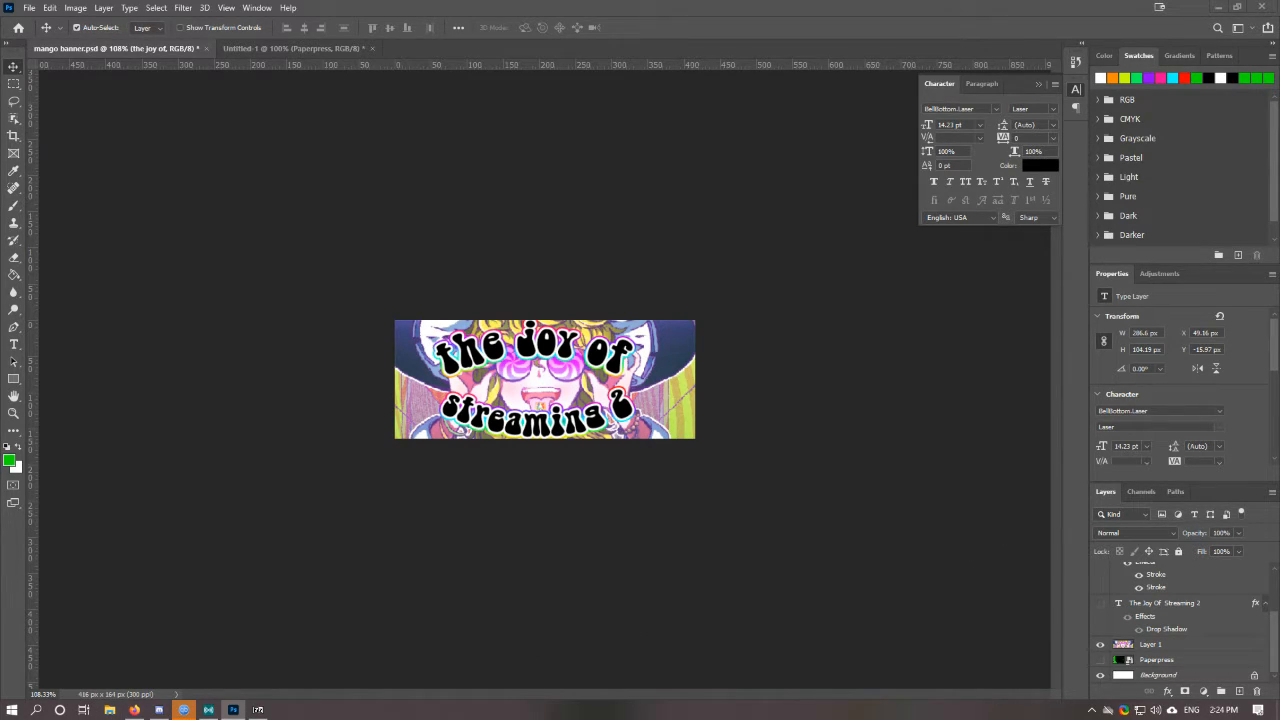
Step: Switch to File Explorer, move its window to the other display, and browse the folders there
key("super+e")
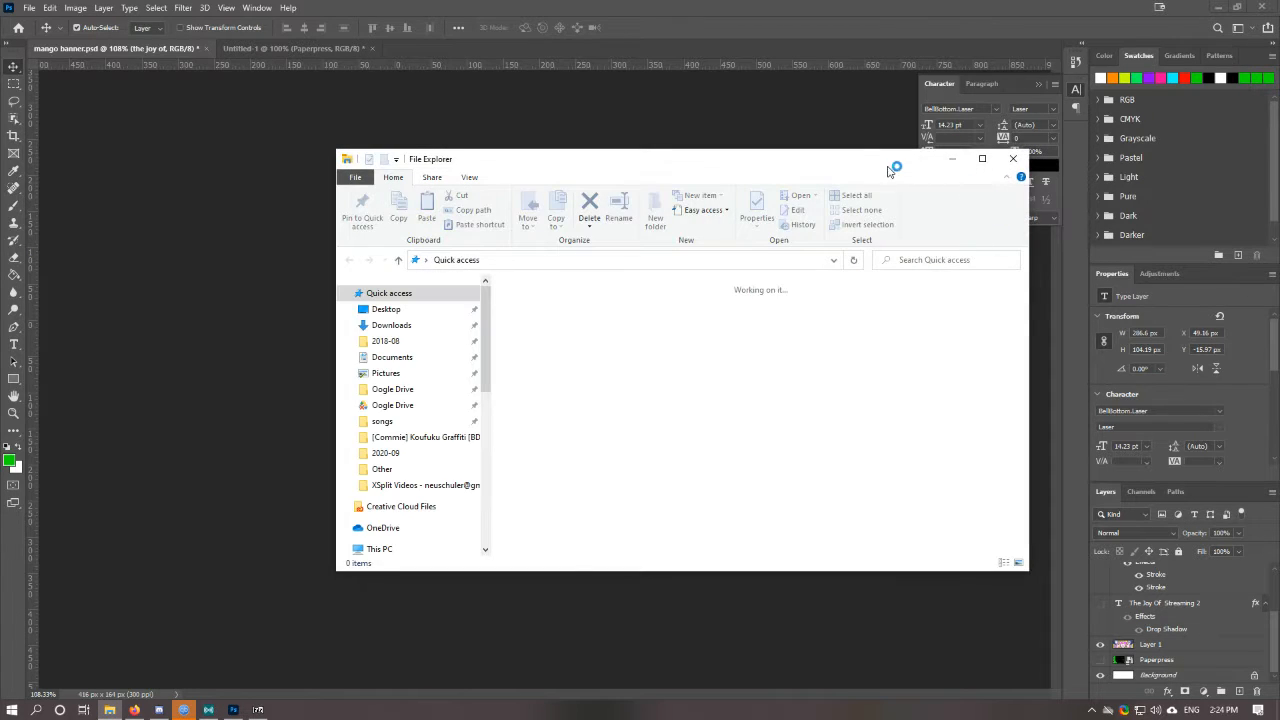
key("super+shift+Right")
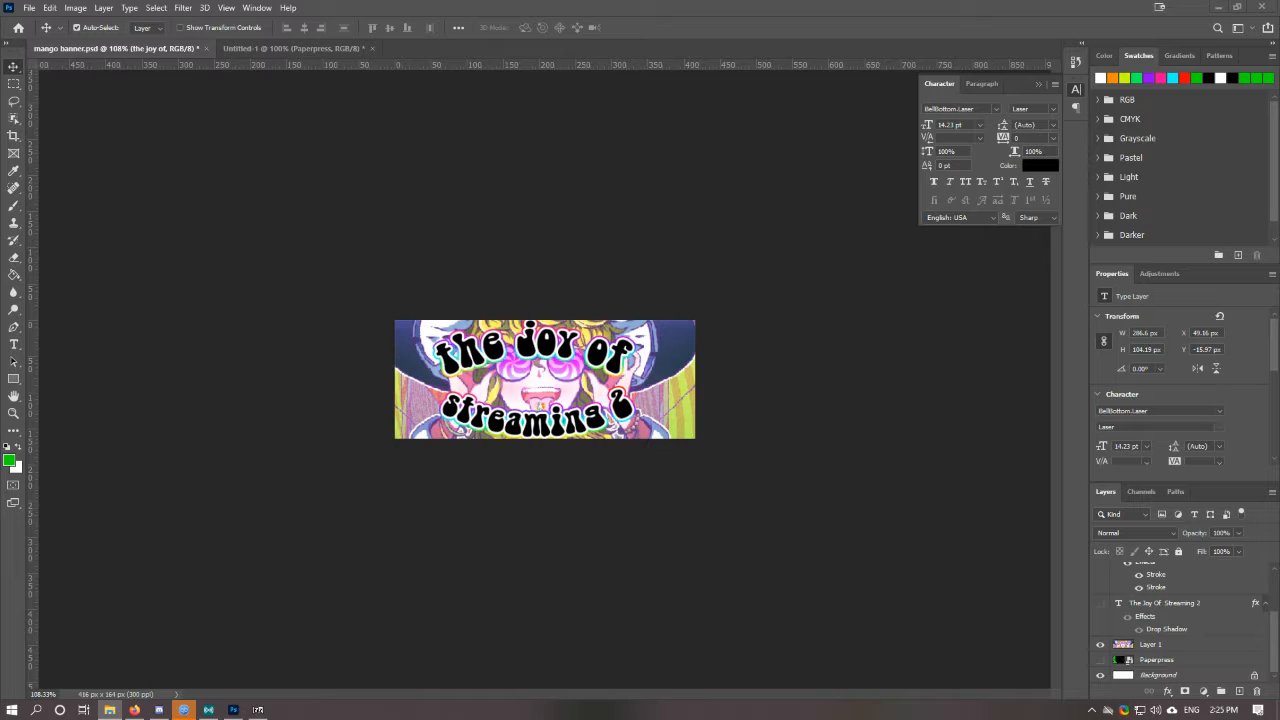
scroll(1180, 620, "down", 16)
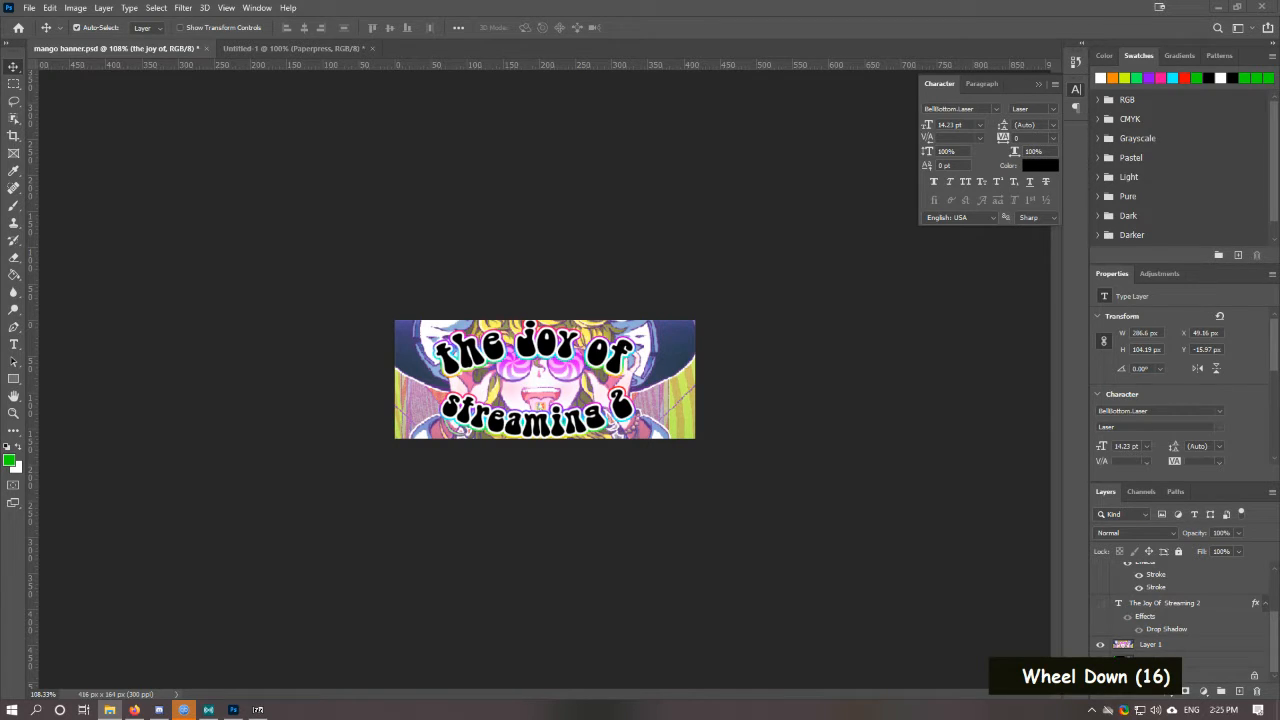
scroll(1180, 620, "up", 7)
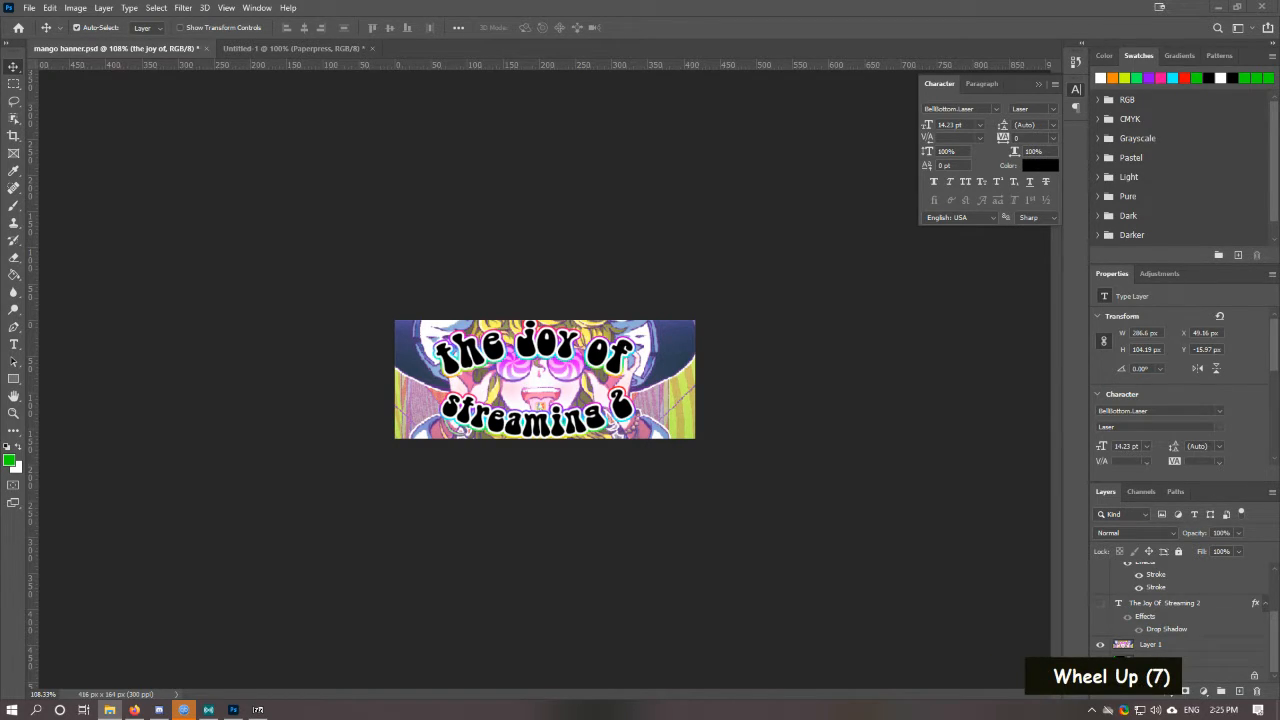
scroll(1180, 620, "down", 2)
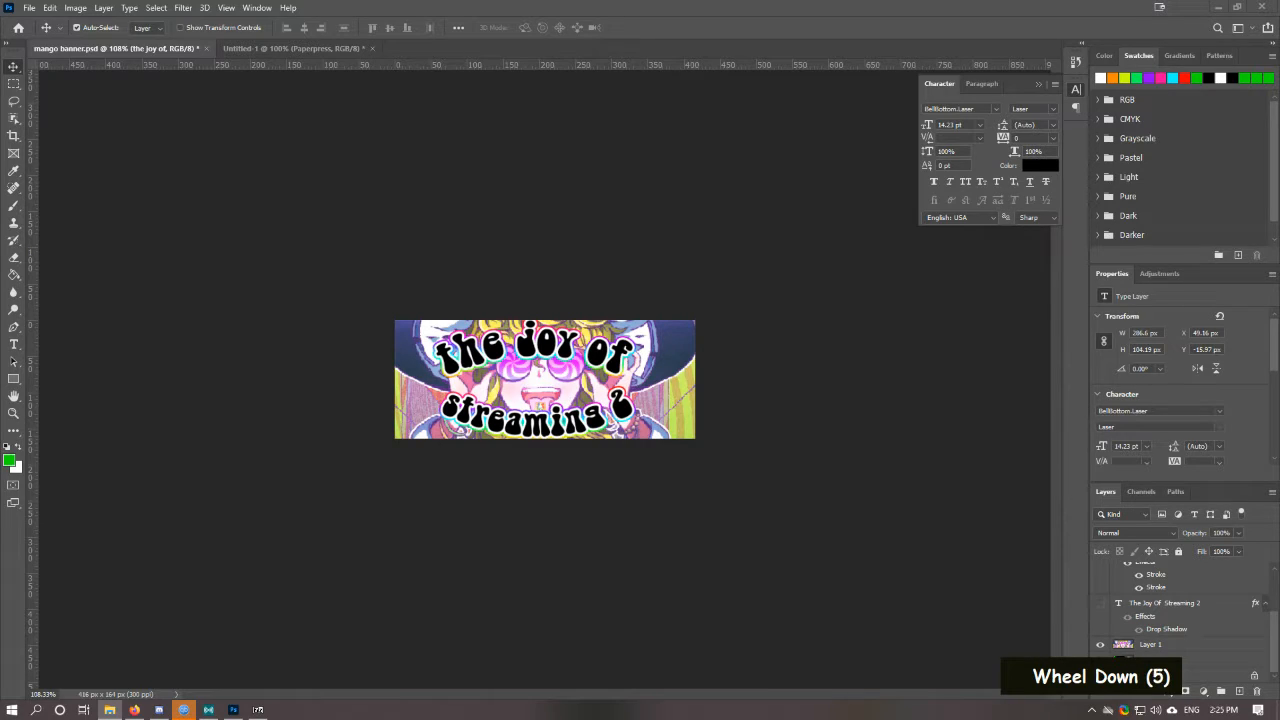
scroll(1180, 620, "down", 7)
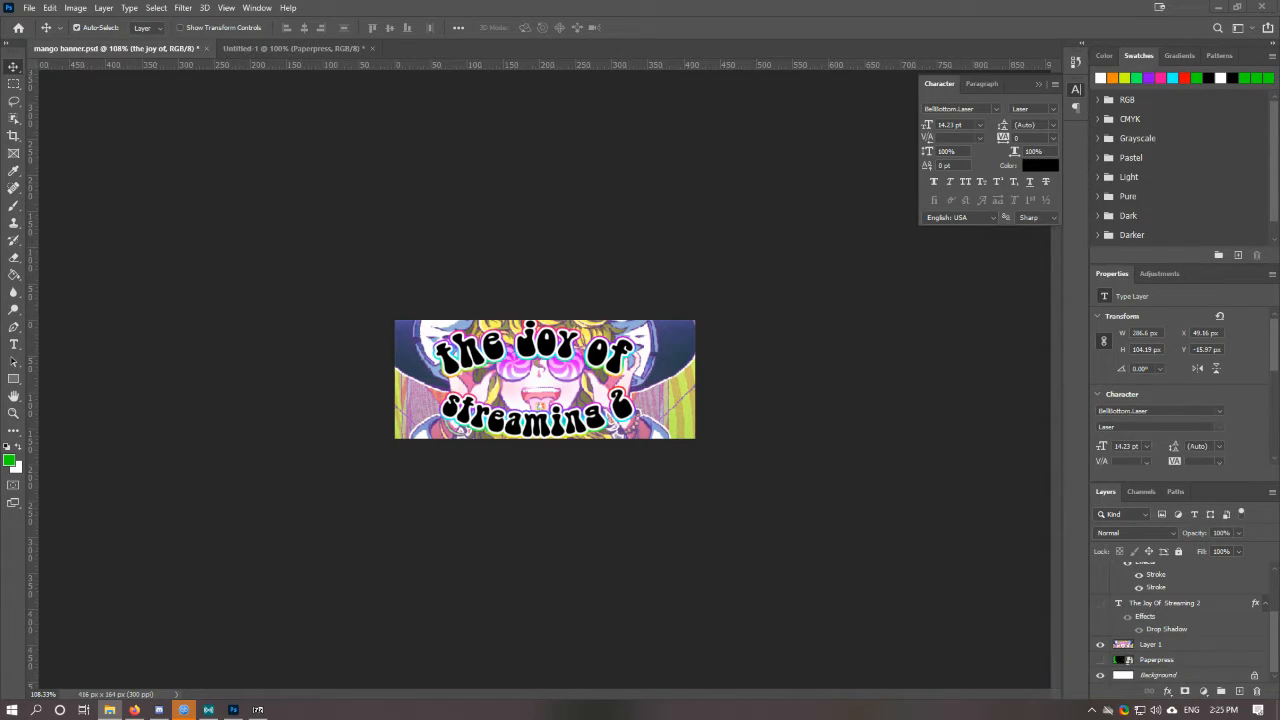
Step: Find the image bg-9v.png among the files and view it in Photos as a reference, then close it
key("Return")
key("m")
key("s")
key("Return")
key("g")
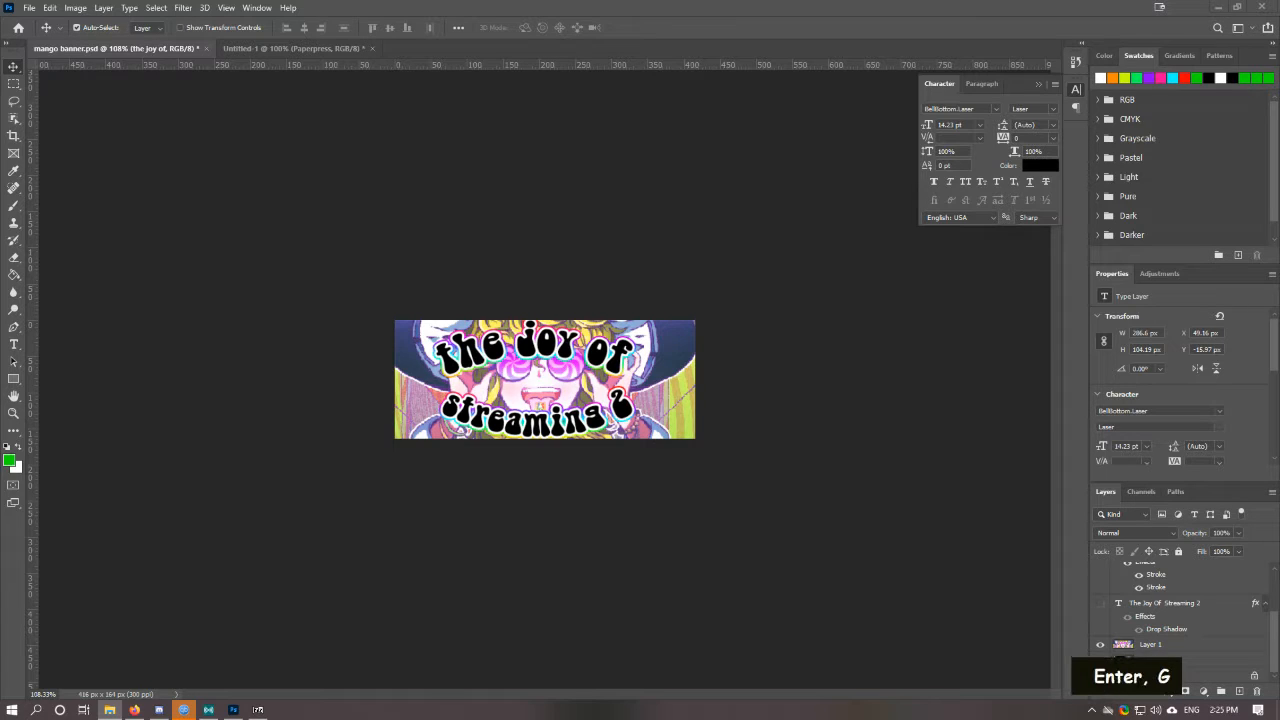
key("t")
key("space")
key("e")
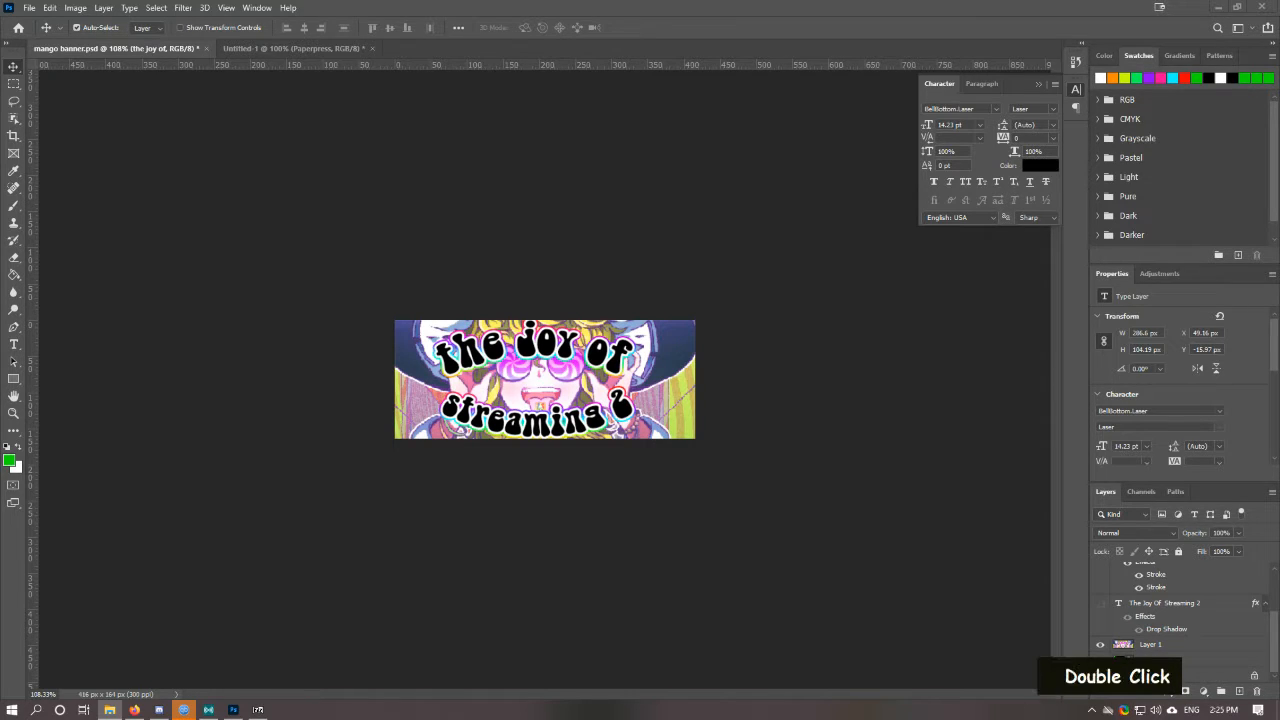
scroll(544, 379, "down", 20)
scroll(544, 379, "down", 13)
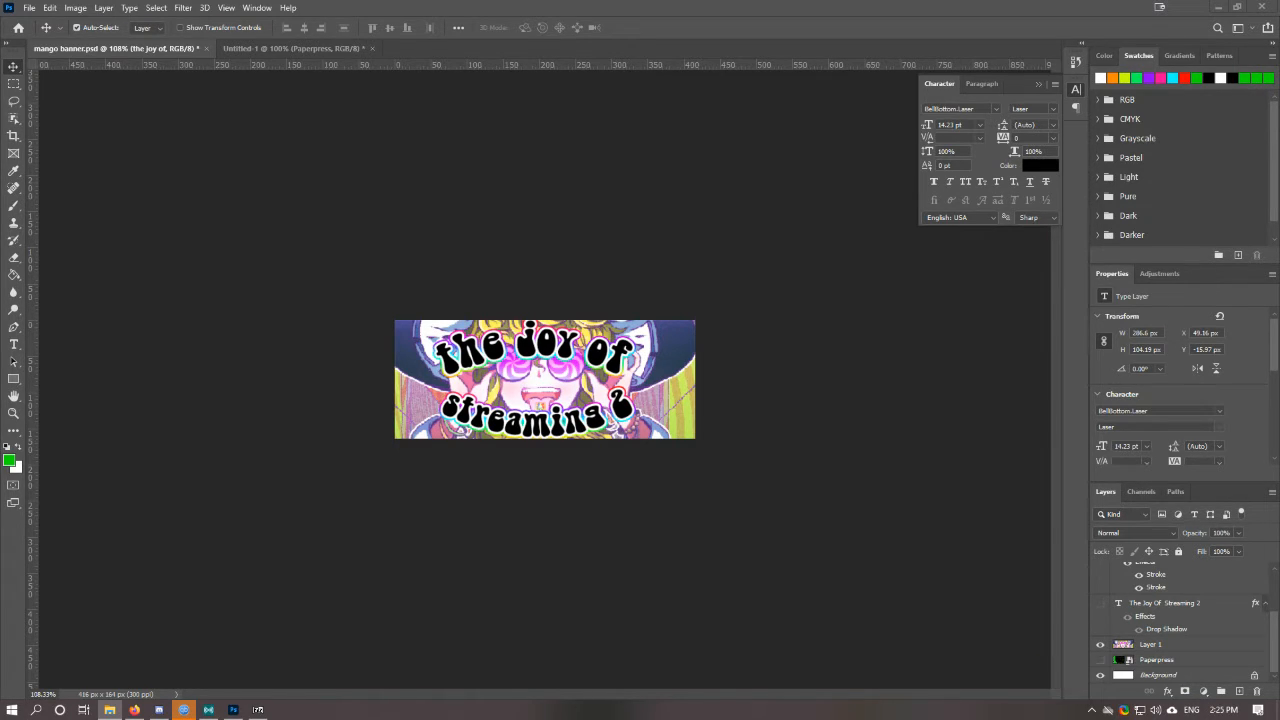
double_click(544, 379)
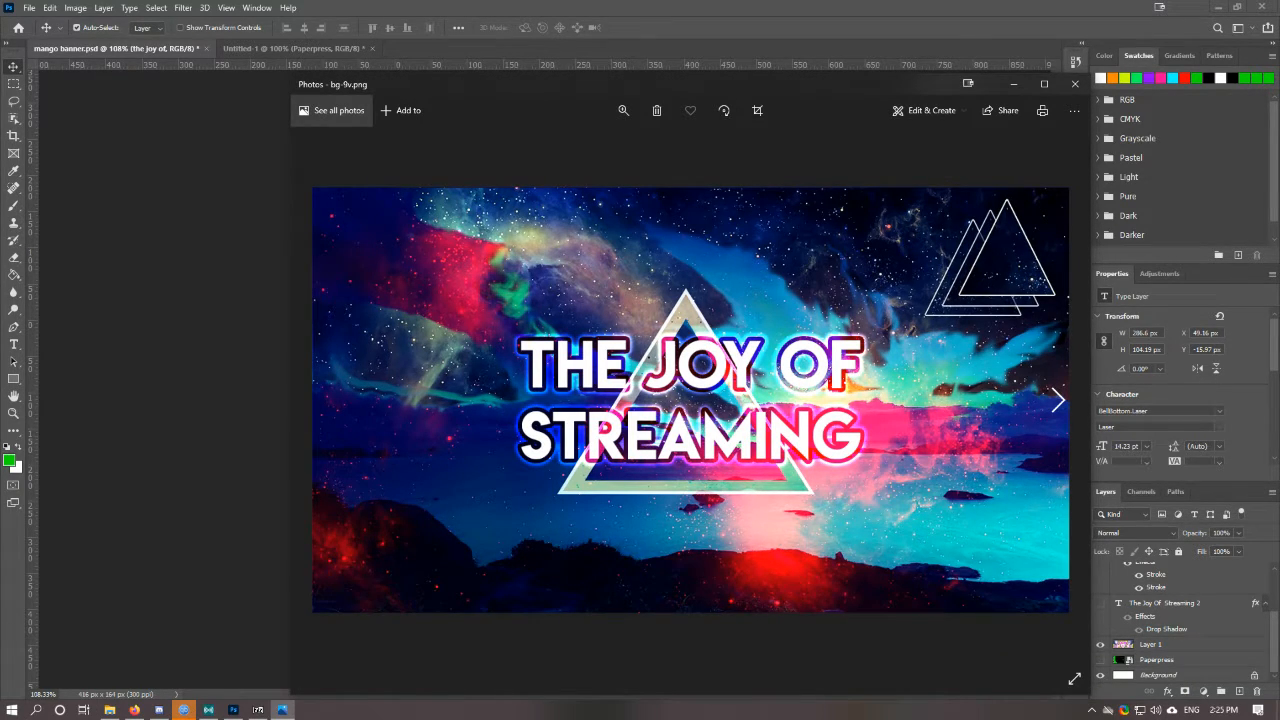
left_click(1075, 83)
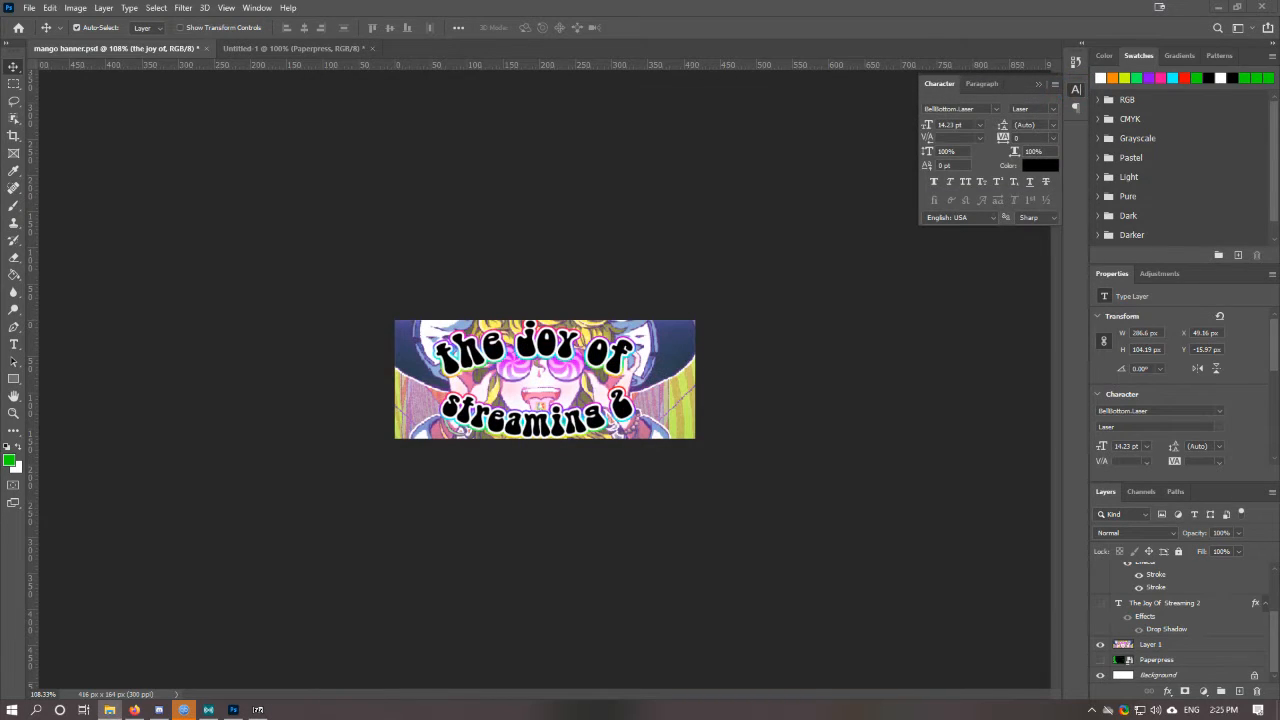
Step: Return to Photoshop and move the "the joy of" text about 7 px down on the banner
left_click(573, 350)
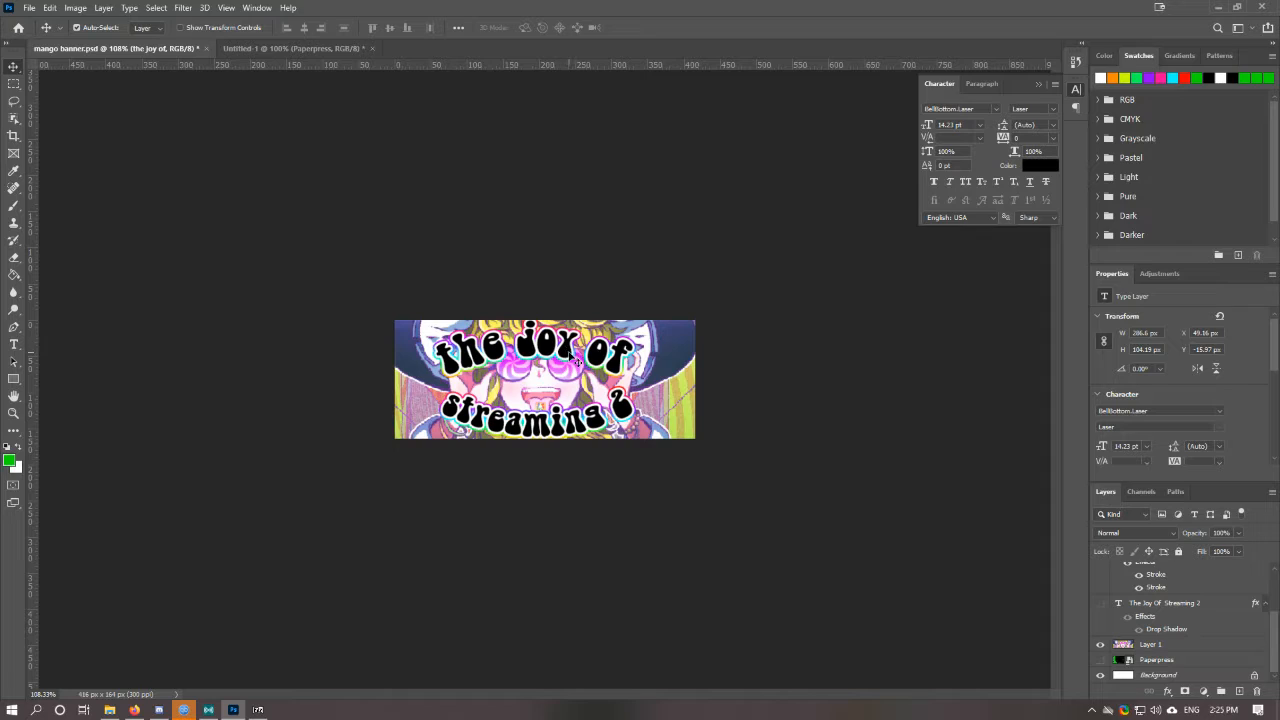
left_click_drag(573, 357, 575, 364)
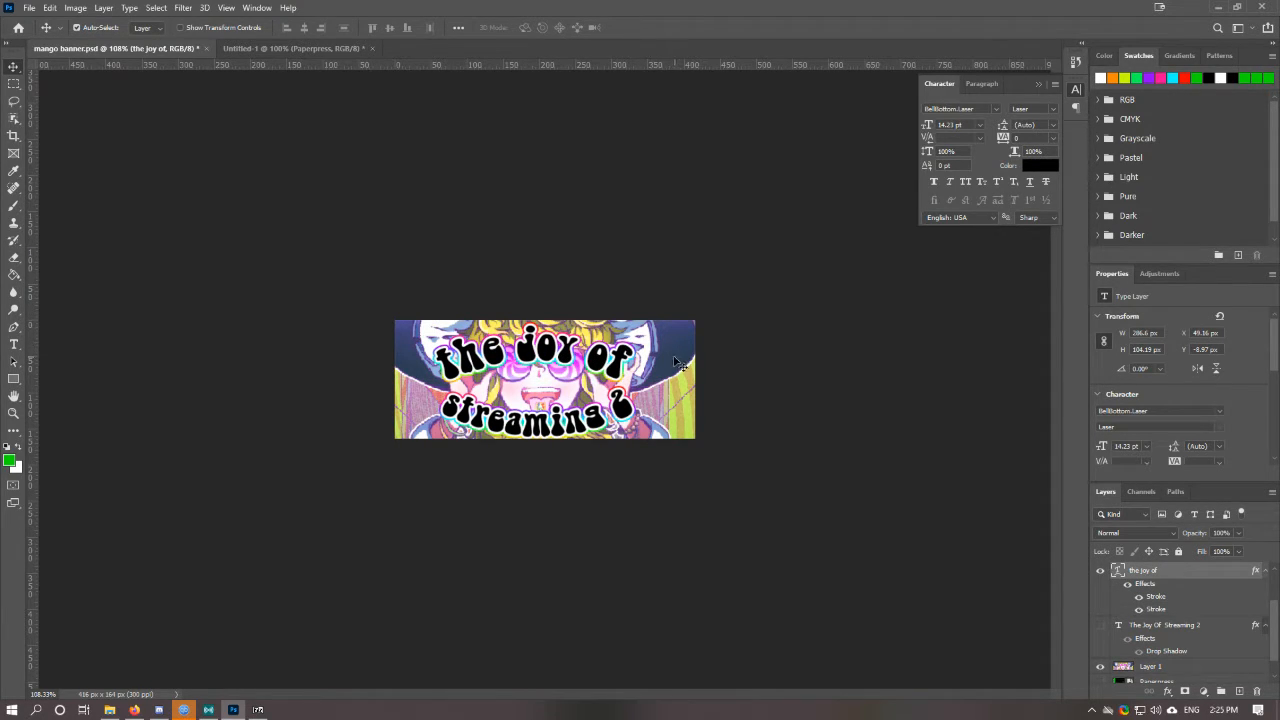
Step: Enlarge the background artwork to about 132% and position it so the pink swirl glasses sit centred behind the two text lines
mouse_move(677, 365)
left_mouse_down()
mouse_move(673, 380)
mouse_move(678, 353)
left_mouse_up()
key("ctrl+t")
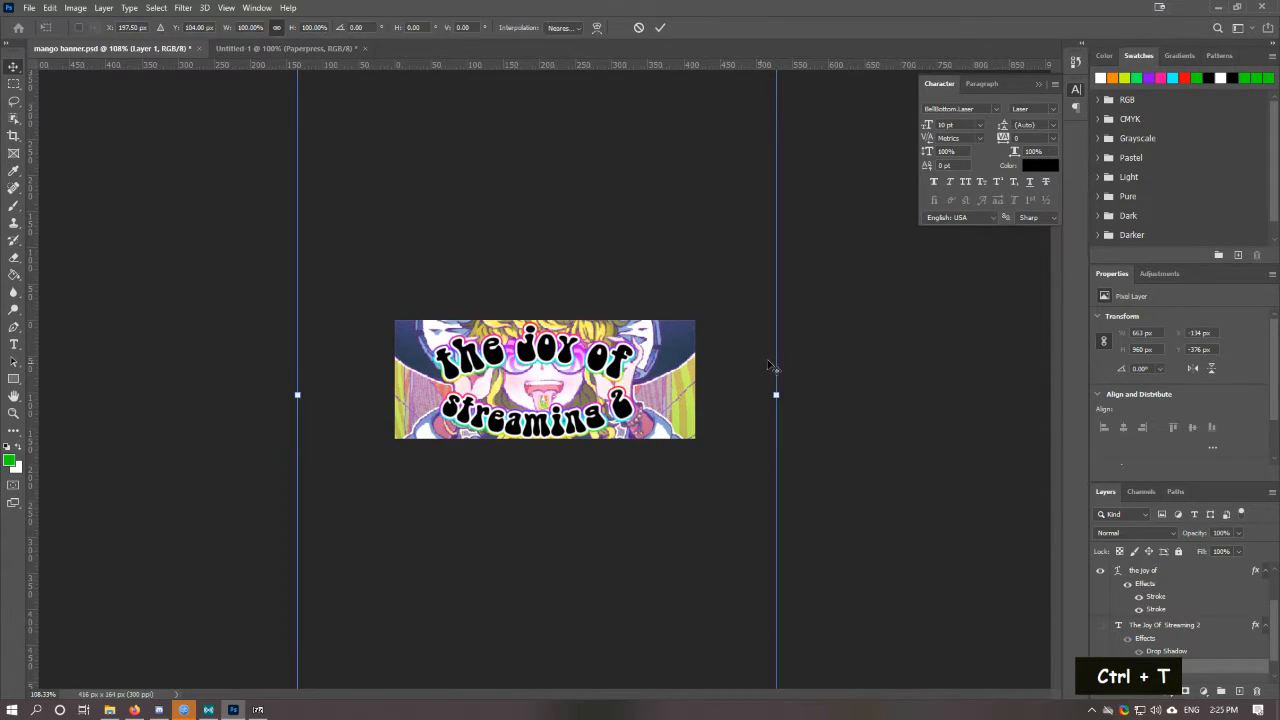
left_click_drag(776, 395, 966, 416)
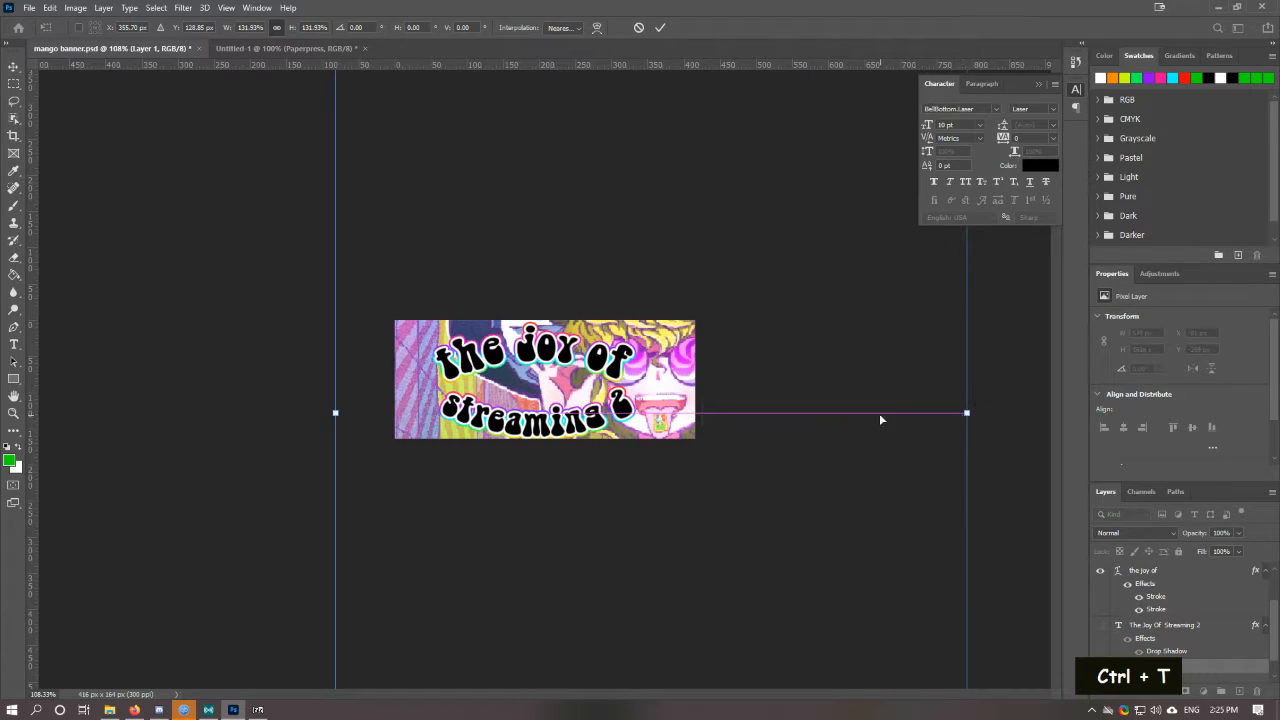
left_click_drag(879, 413, 764, 449)
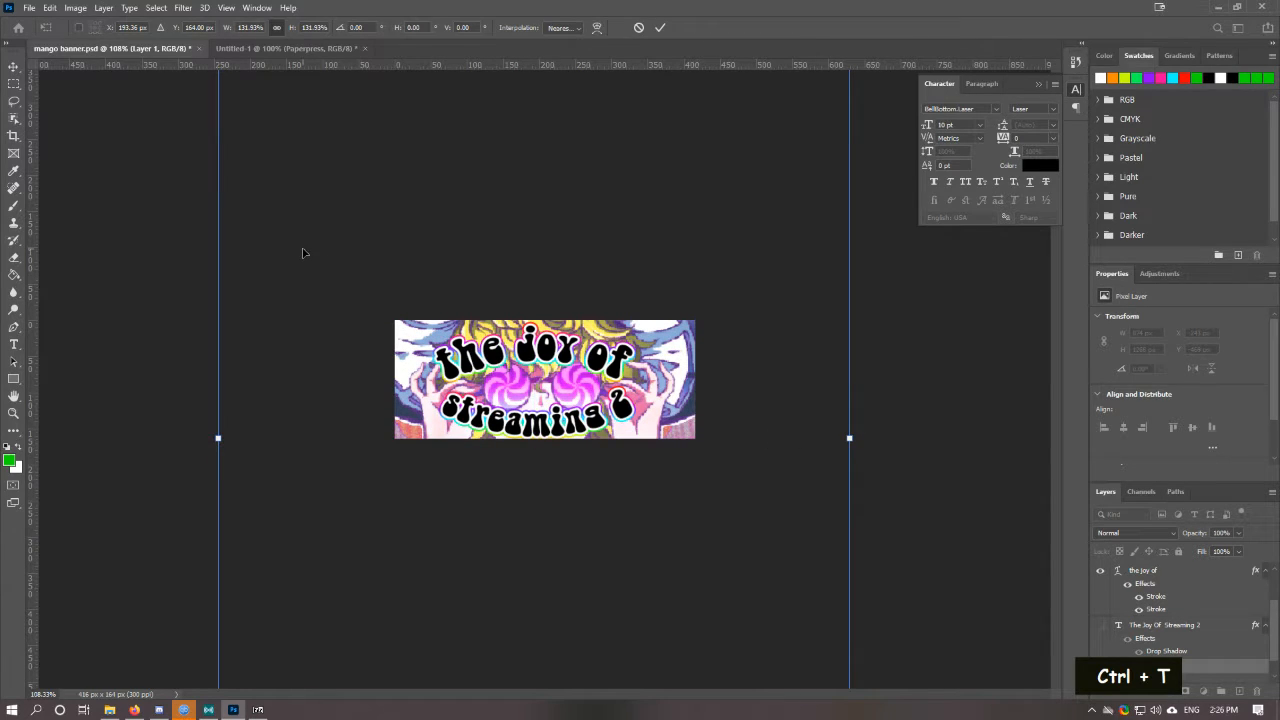
left_click(13, 66)
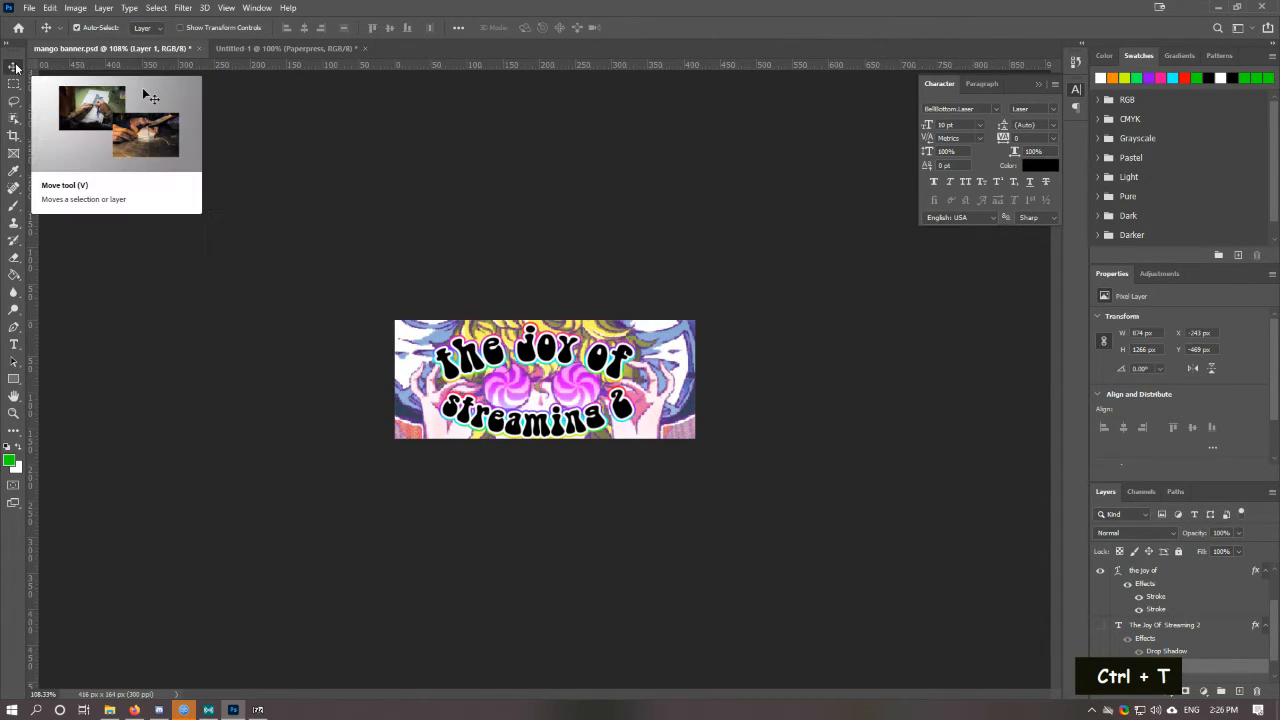
key("alt")
scroll(567, 364, "up", 5)
scroll(568, 362, "down", 9)
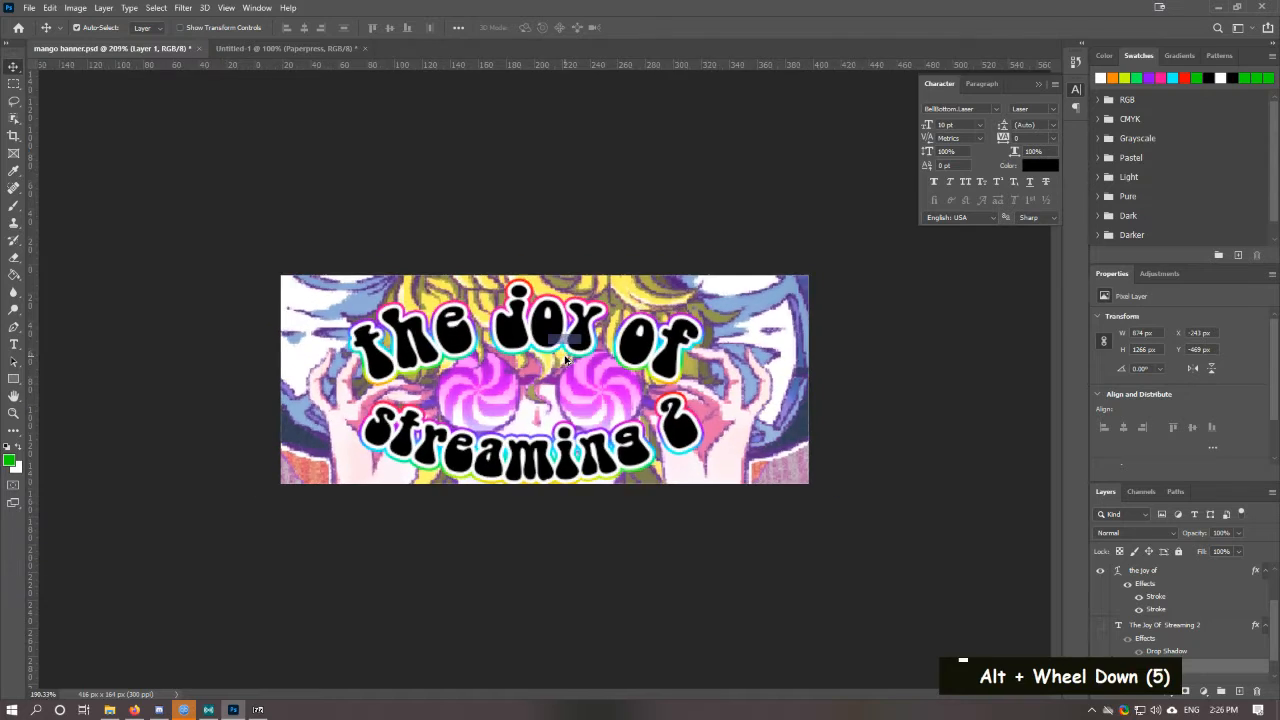
scroll(572, 356, "up", 1)
scroll(572, 355, "up", 1)
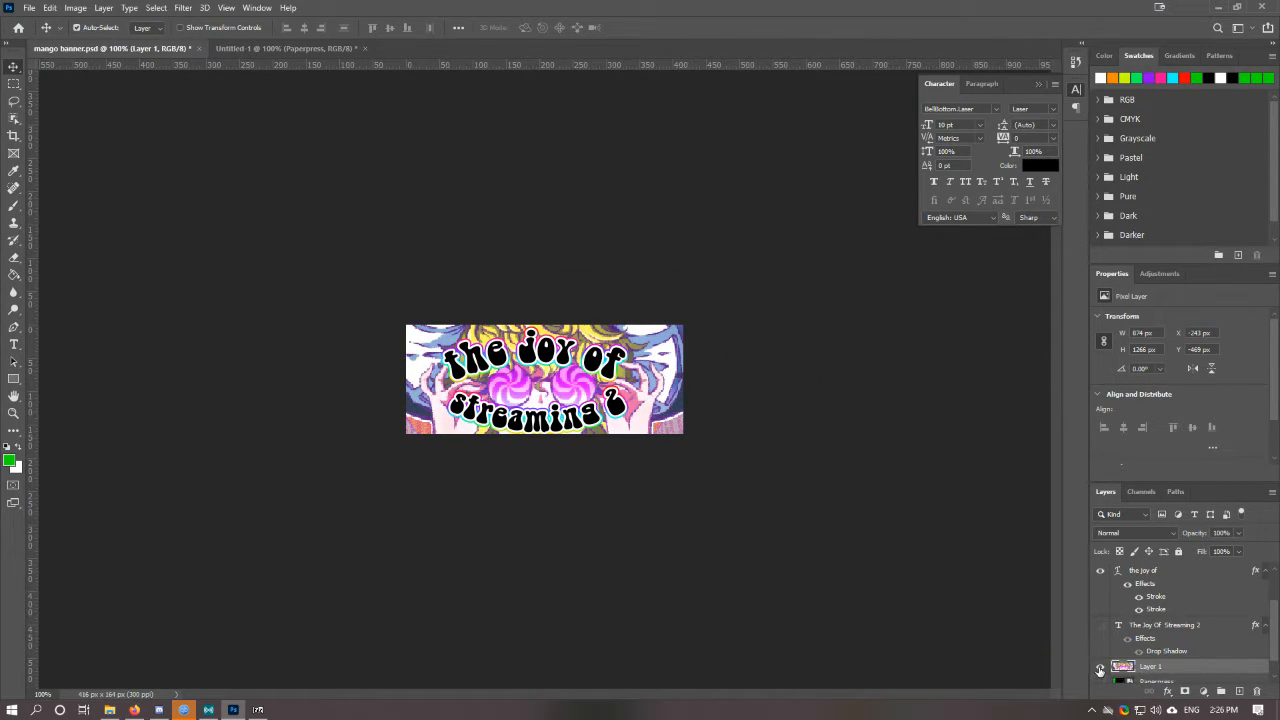
Step: Copy the full-size psychedelic witch artwork from the browser and paste it into the mango banner in Photoshop
key("alt+Tab")
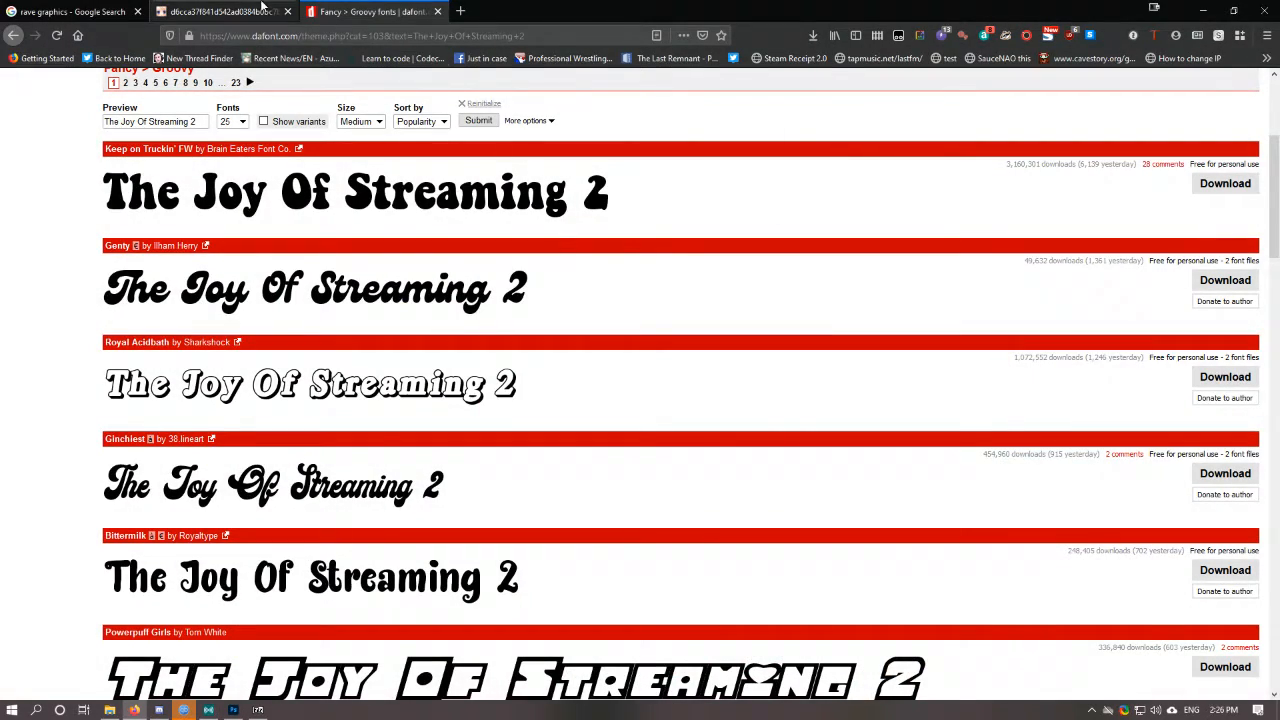
left_click(220, 11)
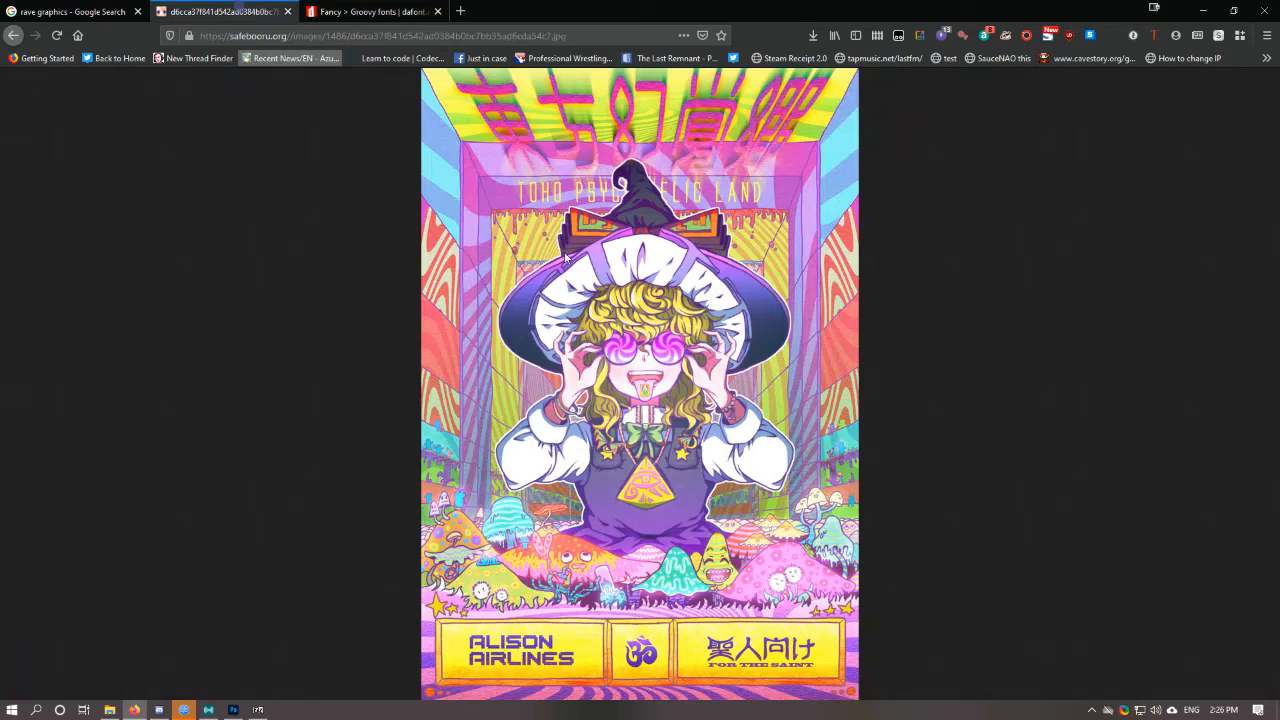
right_click(625, 308)
double_click(630, 315)
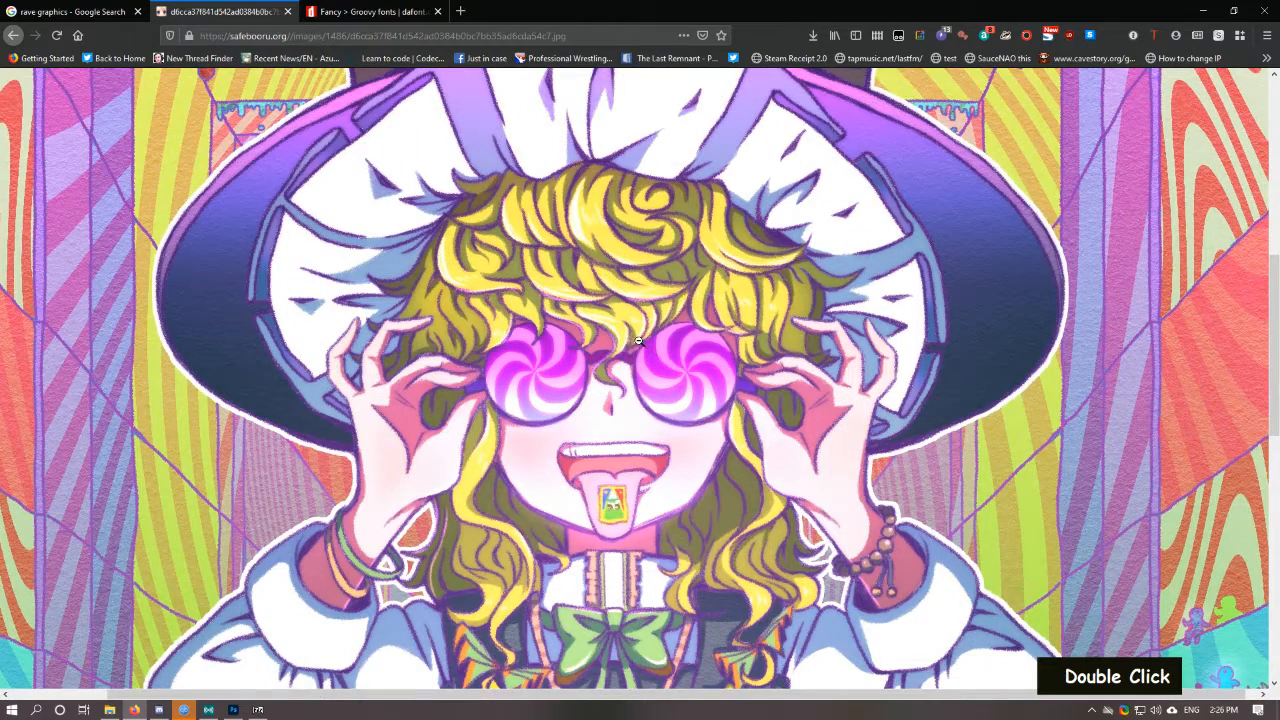
key("alt+Tab")
key("ctrl+v")
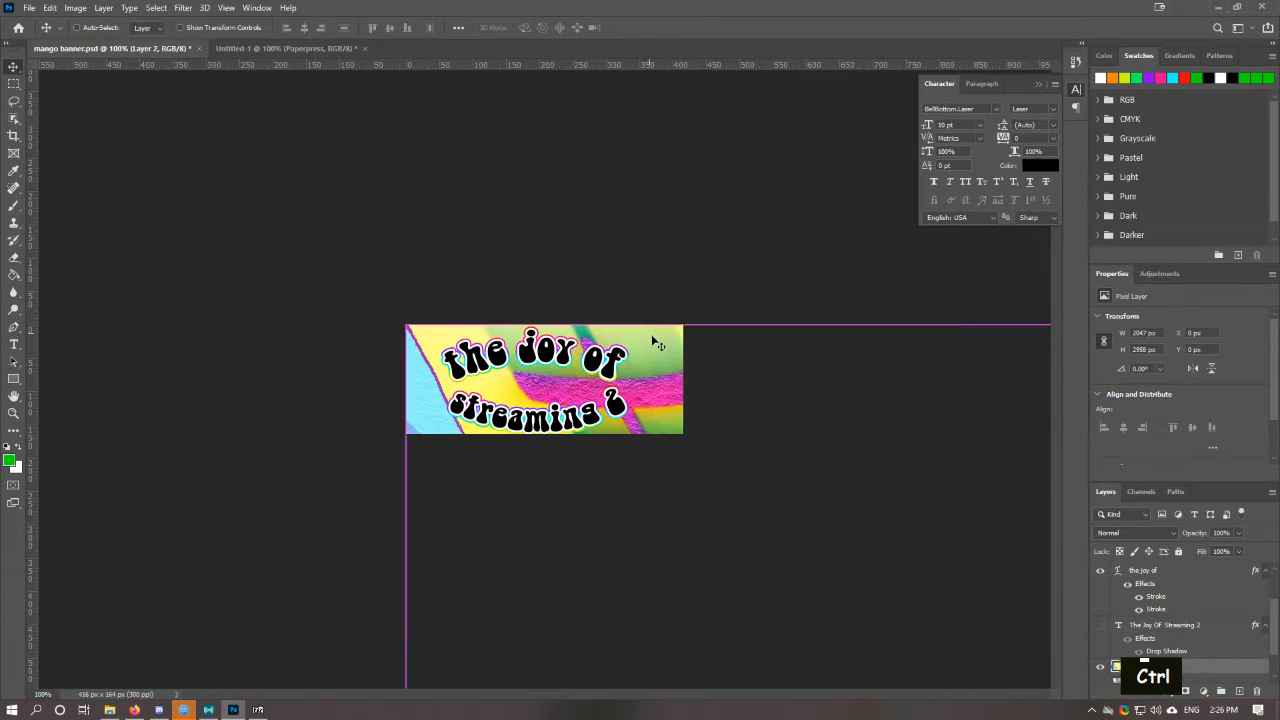
Step: Scale the pasted artwork to about 61.6% and position it so the swirl glasses fill the middle of the banner
key("ctrl+t")
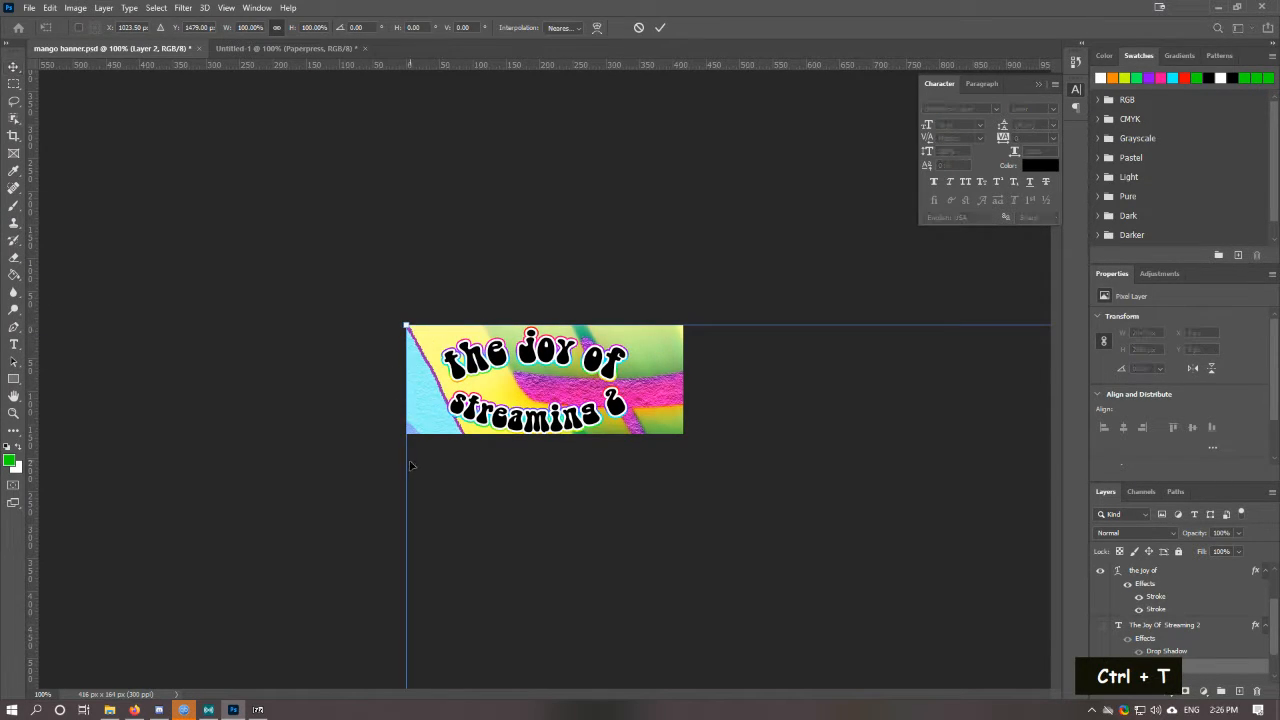
left_click_drag(401, 471, 825, 502)
left_click_drag(919, 666, 581, 201)
left_click_drag(1004, 469, 897, 470)
left_click_drag(648, 405, 698, 392)
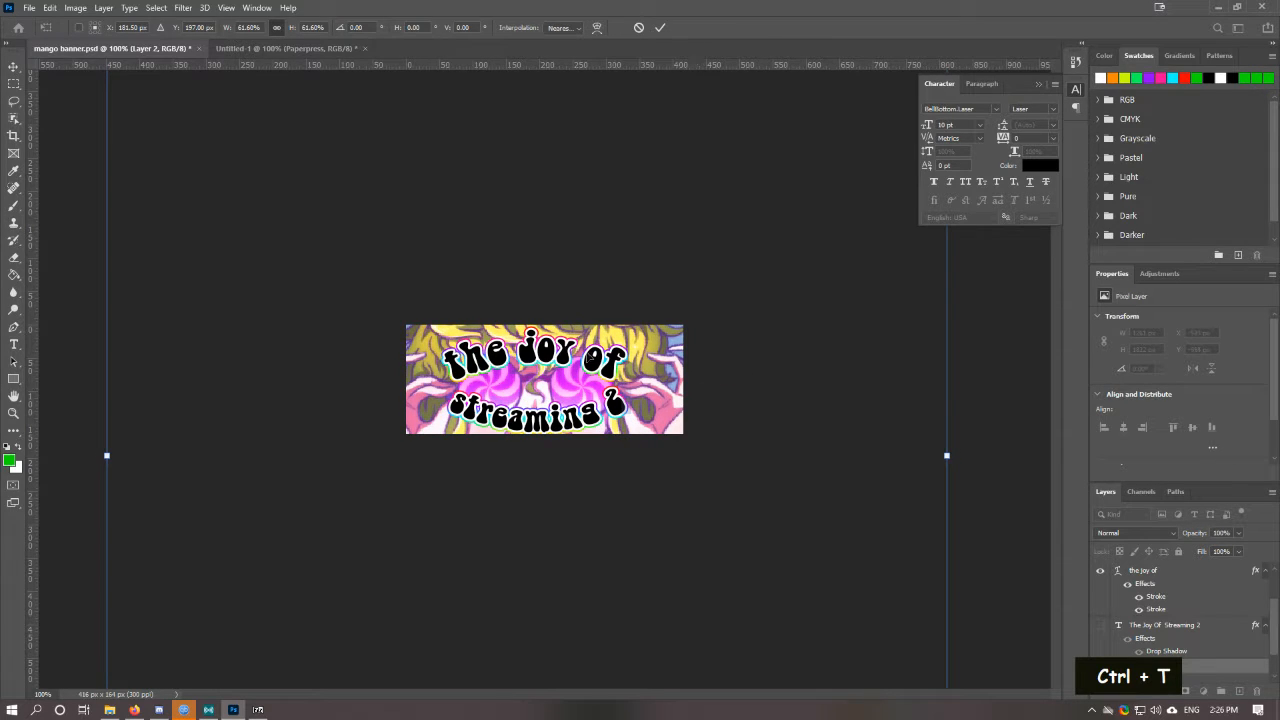
key("Return")
scroll(333, 257, "up", 6, "alt")
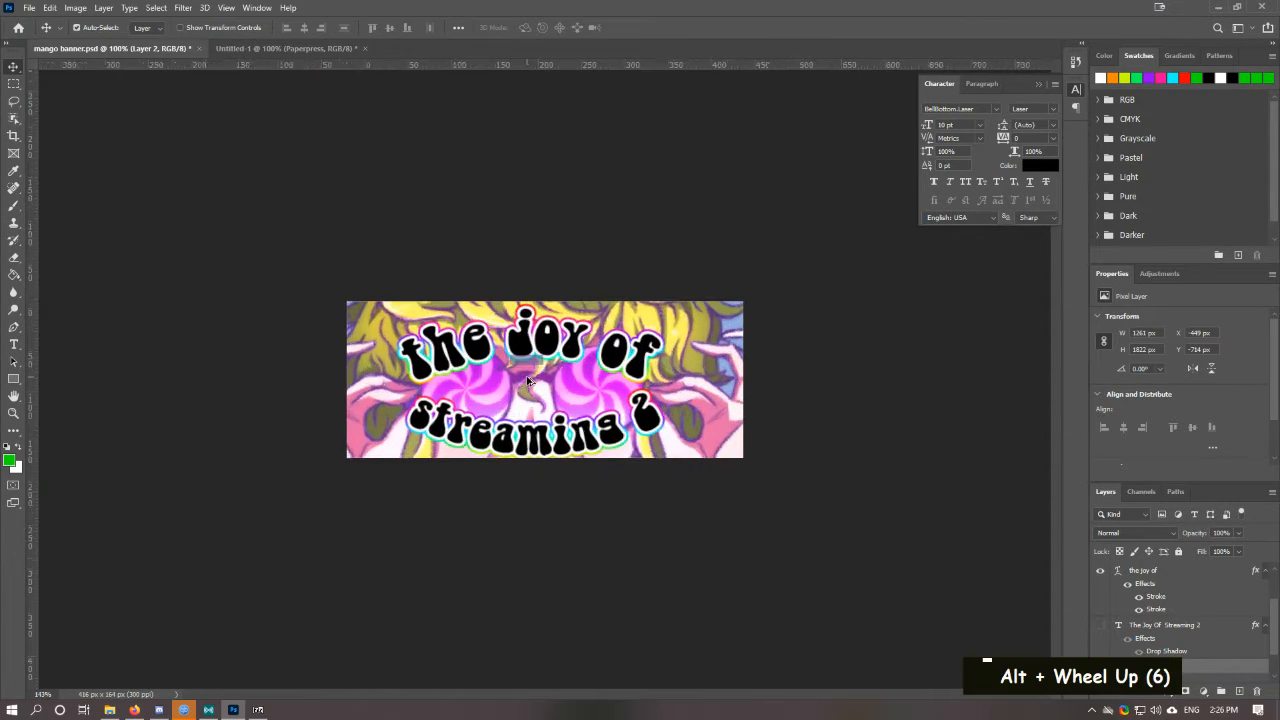
scroll(490, 315, "down", 7, "alt")
scroll(490, 315, "up", 3, "alt")
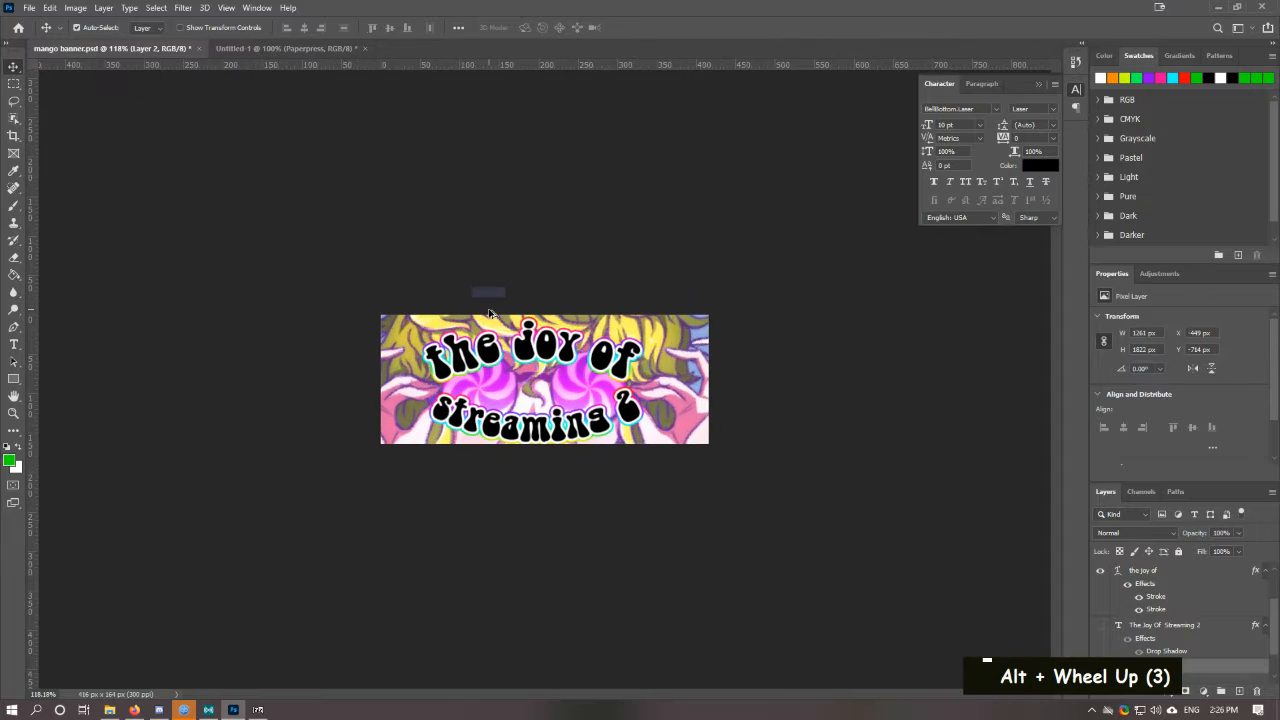
scroll(667, 370, "down", 2, "alt")
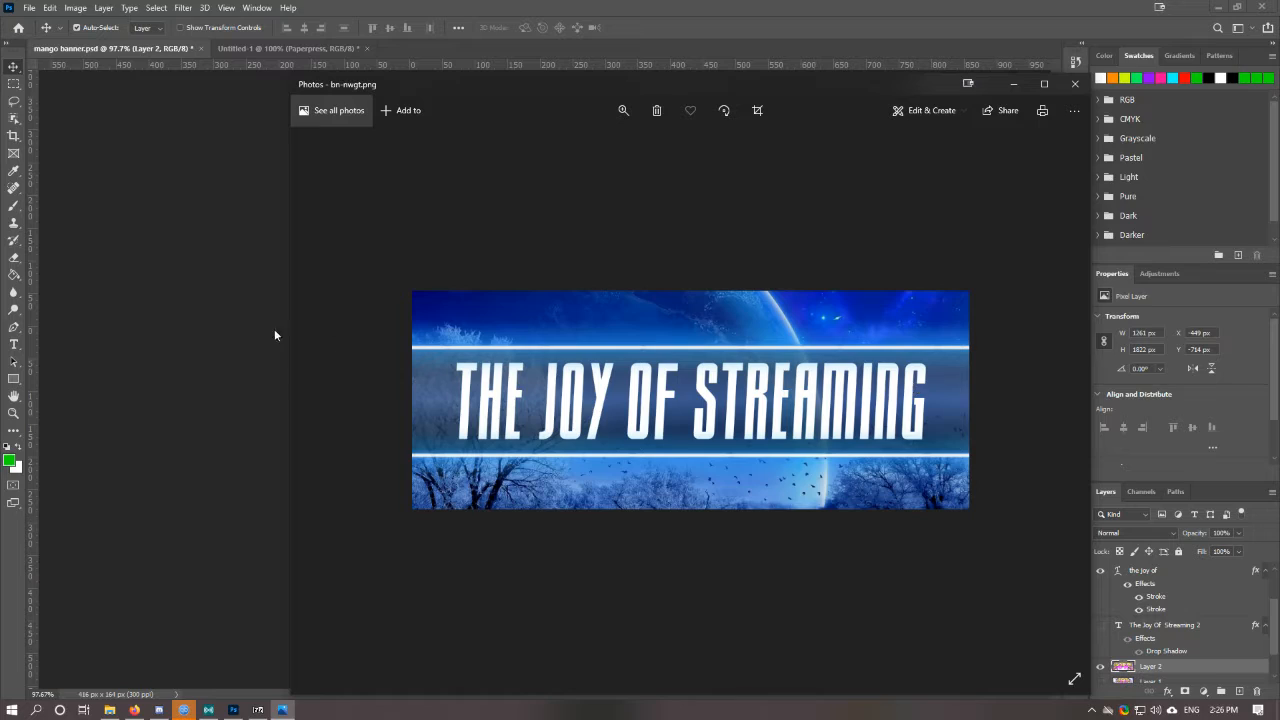
Step: Return to Photoshop and set both the fill and the stroke of the Rectangle tool to black
left_click(244, 329)
key("u")
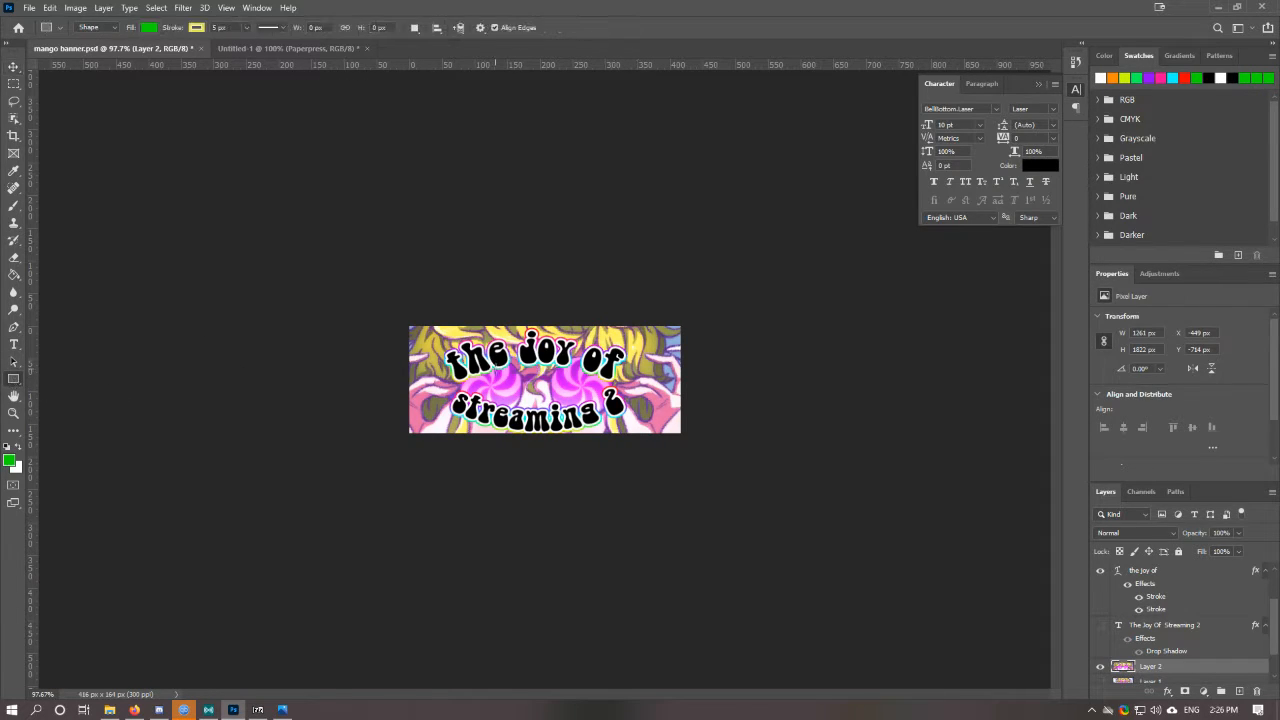
left_click(149, 28)
left_click(176, 96)
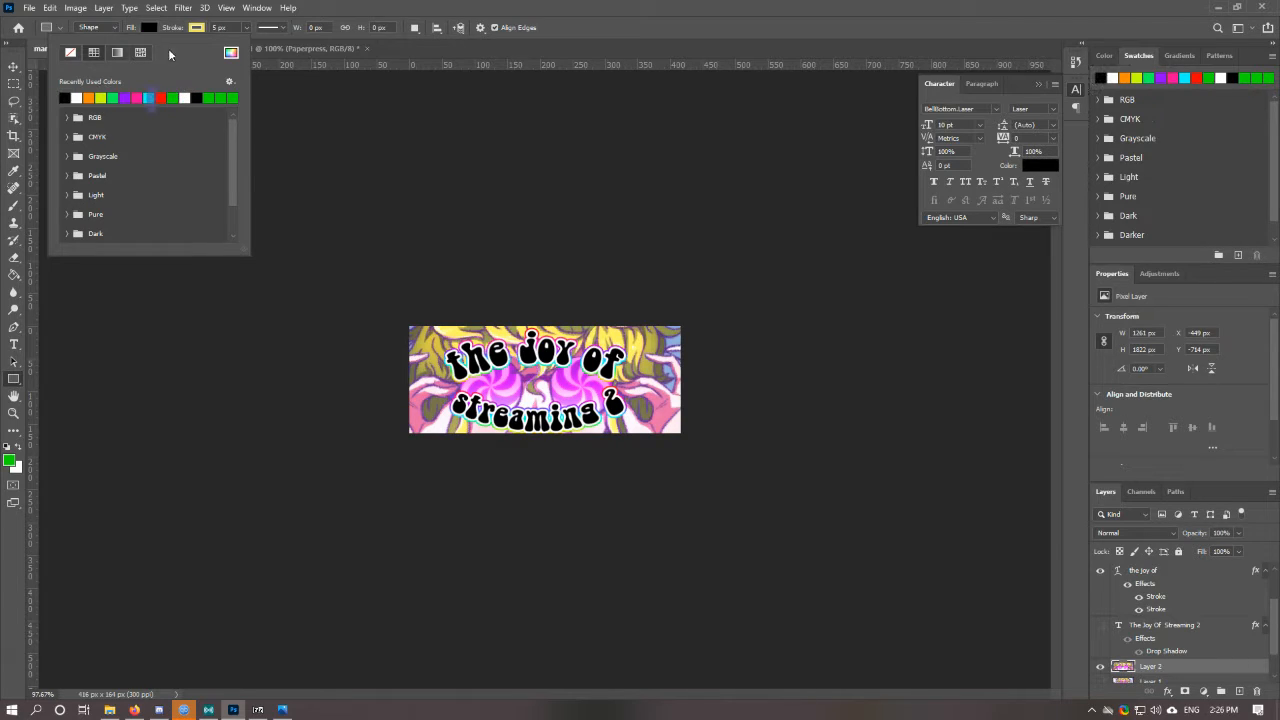
left_click(198, 28)
left_click(113, 97)
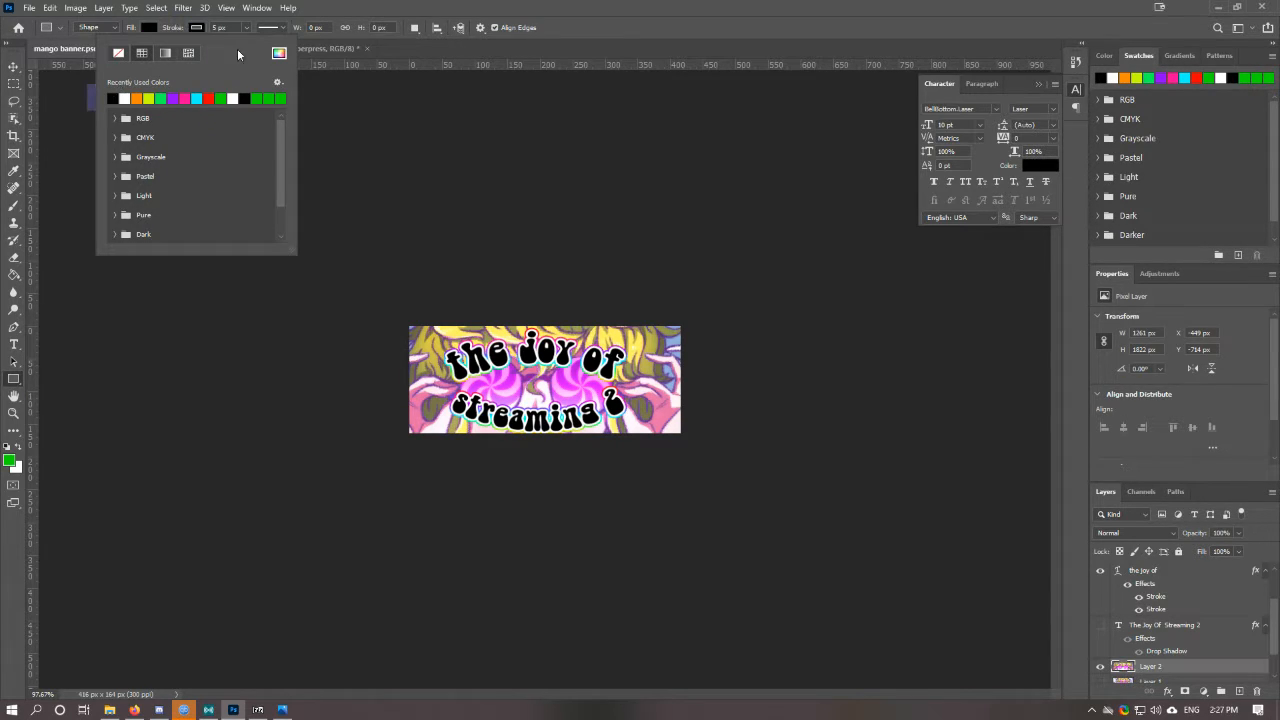
Step: Draw a black rectangle about 331 × 117 px behind the text lines and lower its opacity to about 48%
left_click(435, 345)
left_click_drag(433, 342, 647, 412)
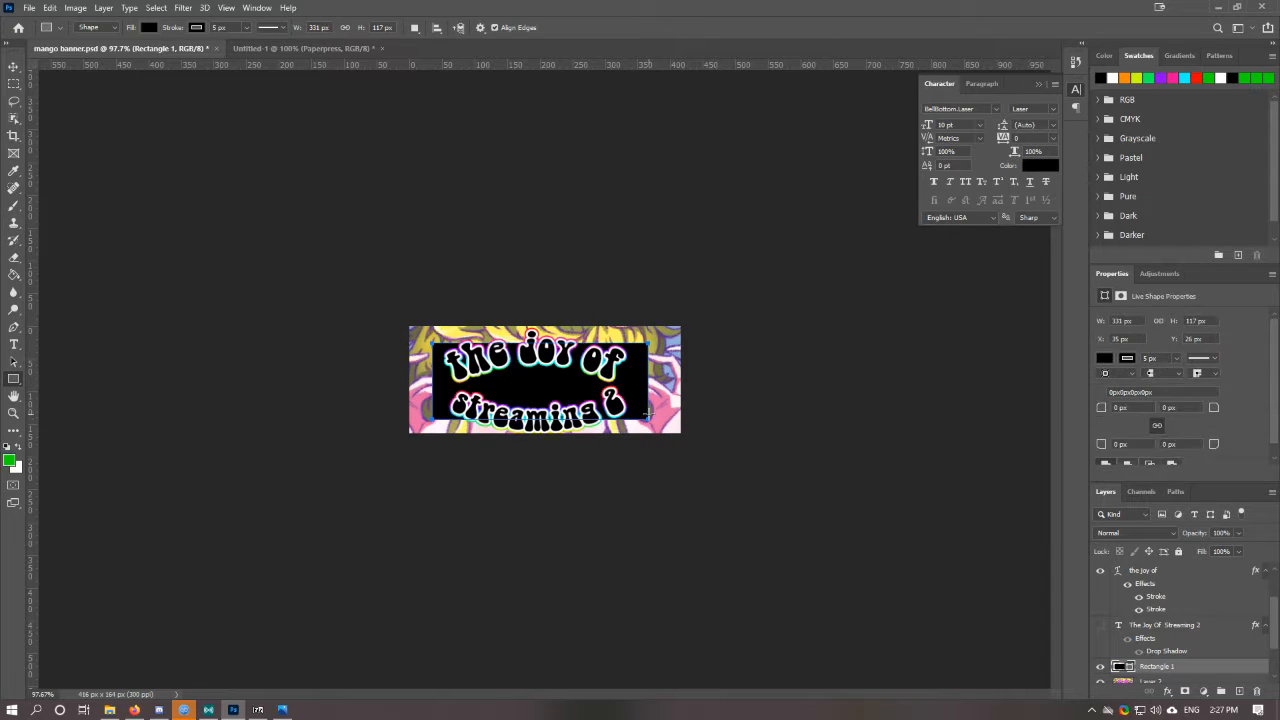
left_click(1238, 533)
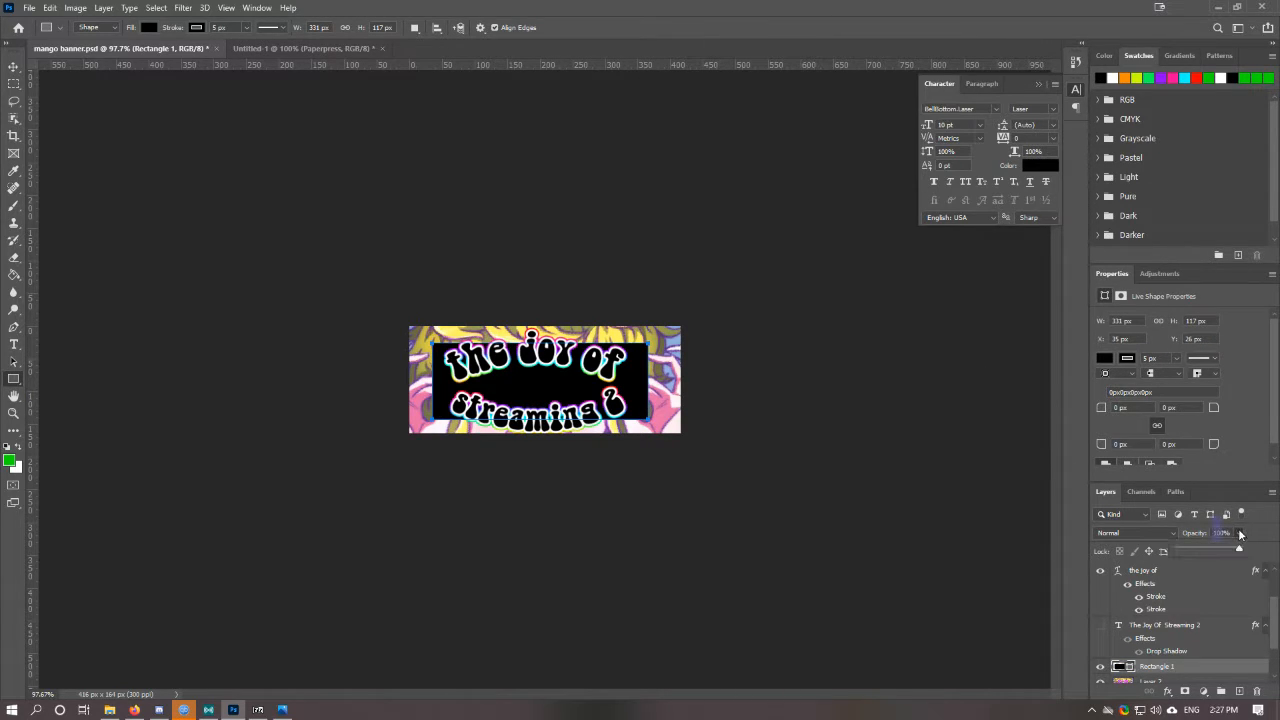
left_click(1210, 551)
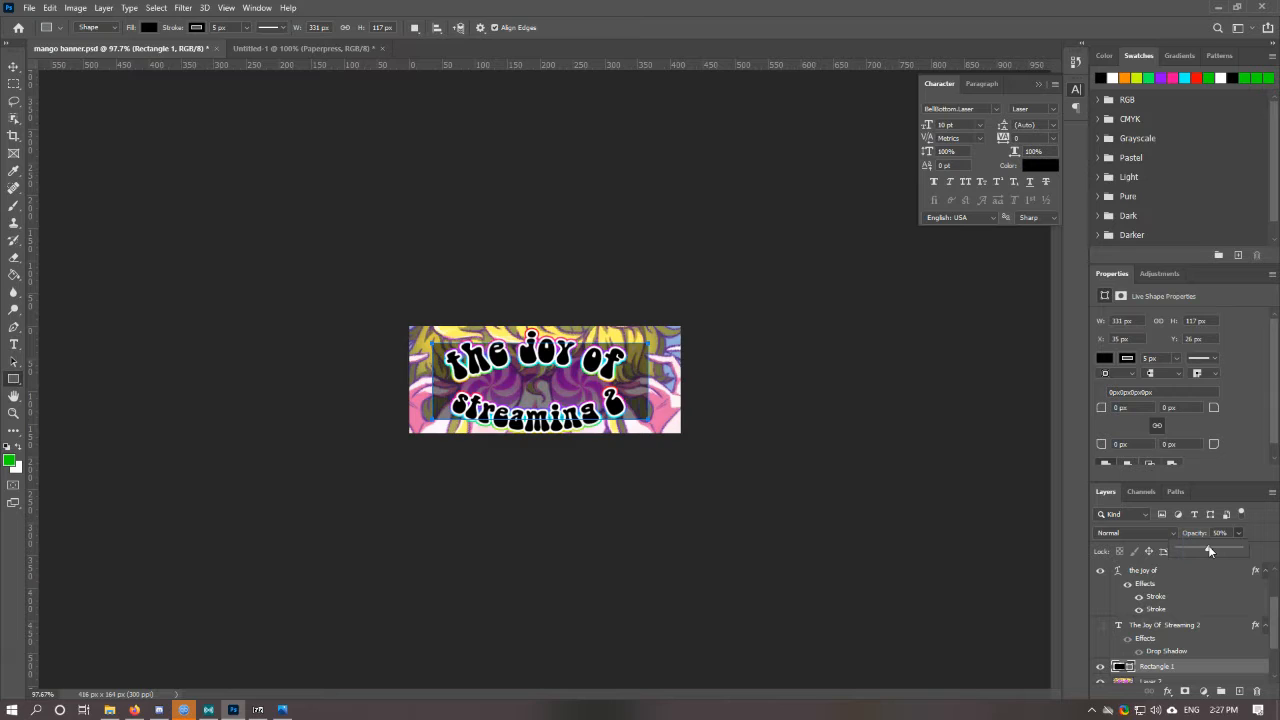
Step: Compare the banner with the reference image bn-nwgt.png in Photos, then return to Photoshop
key("alt+Tab")
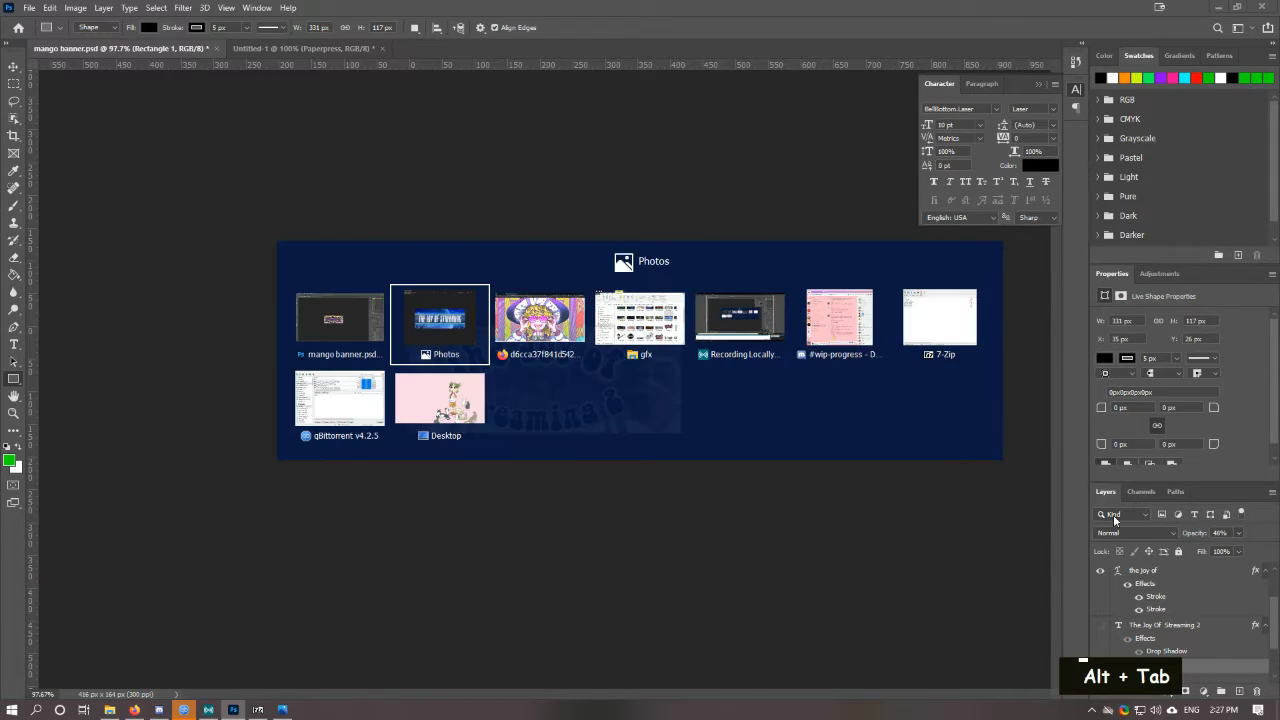
key("alt+Tab")
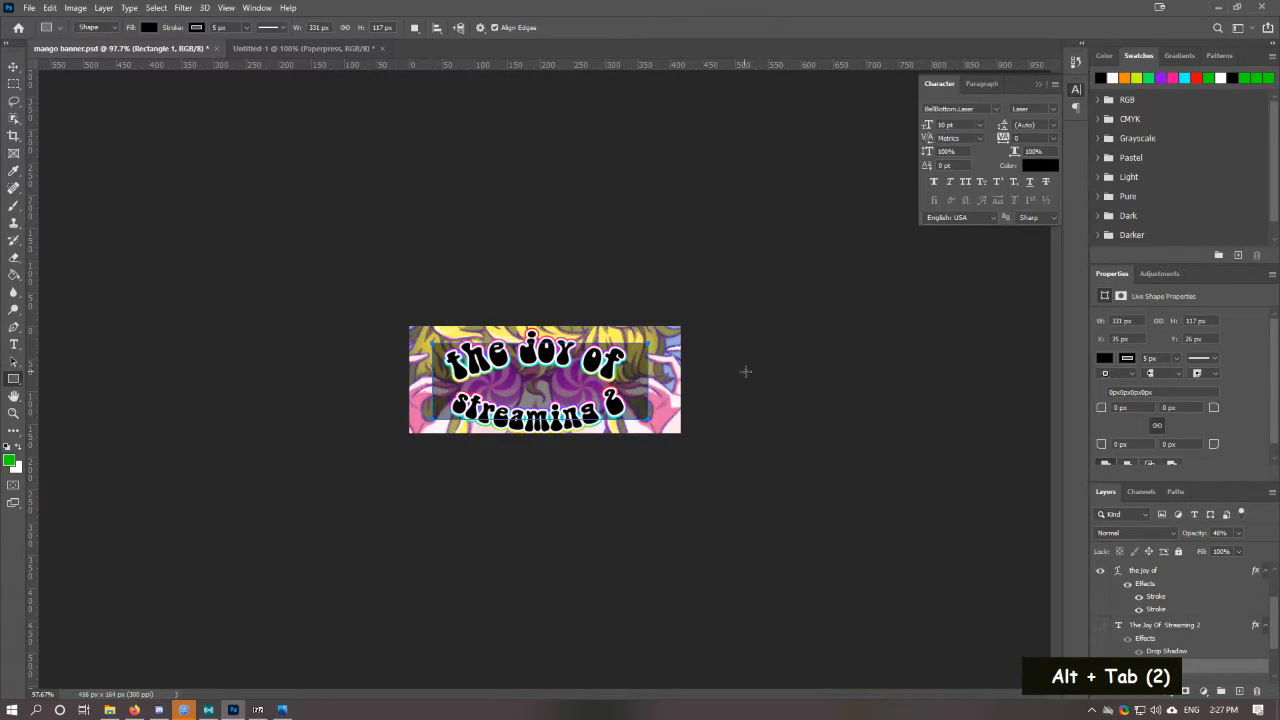
key("alt+Tab")
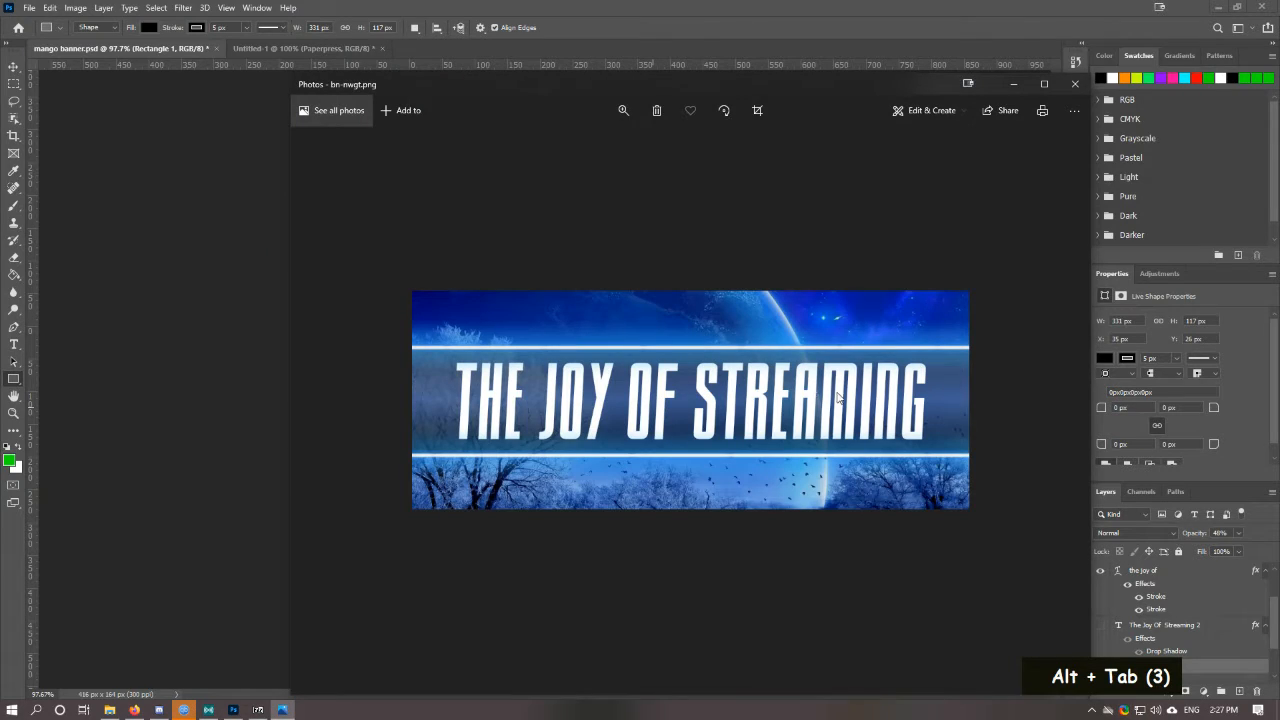
key("alt+Tab")
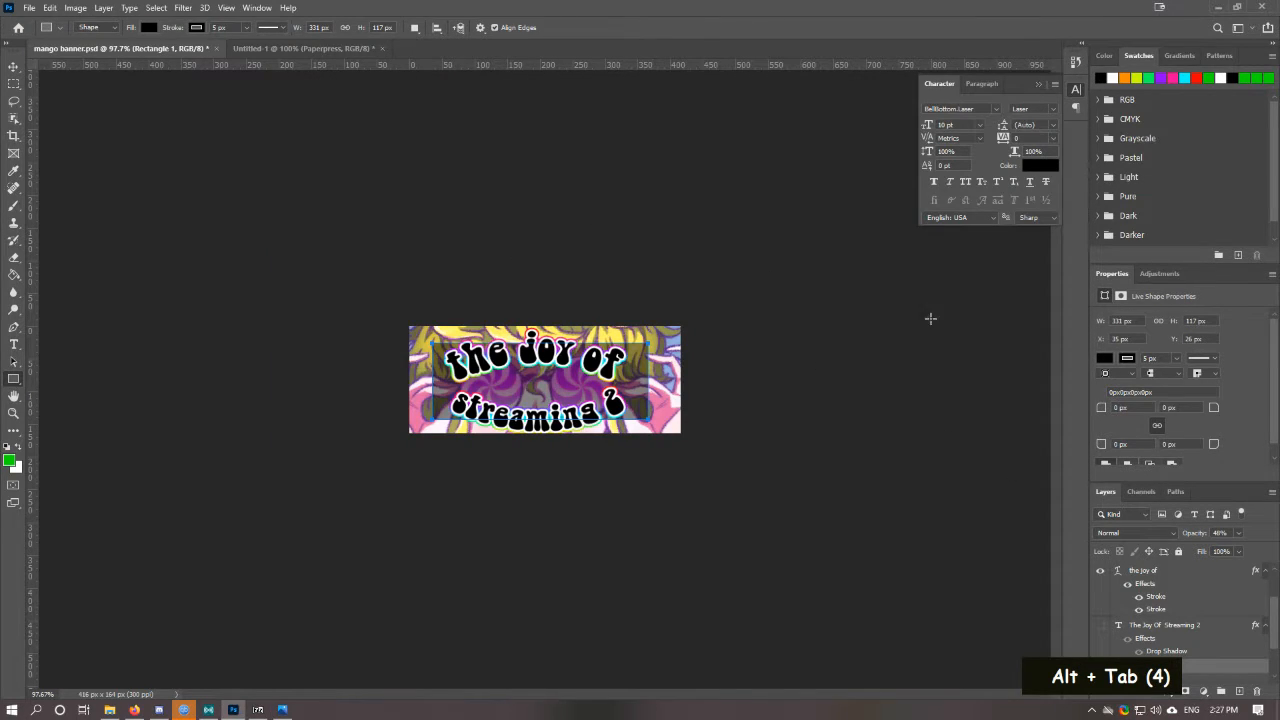
Step: Look through the colour swatches for the rectangle's fill and change the fill to a linear gradient
left_click(1104, 358)
scroll(1119, 494, "down", 1)
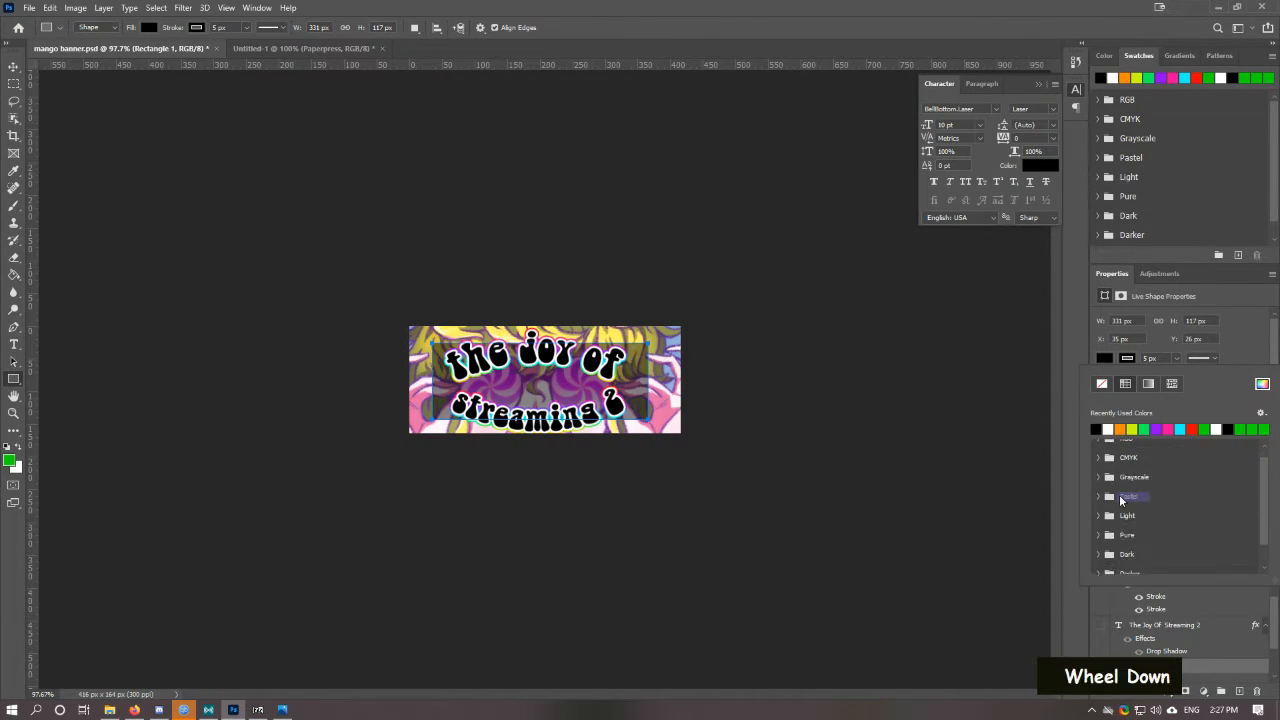
left_click(1098, 535)
scroll(1110, 510, "down", 4)
scroll(1110, 500, "up", 15)
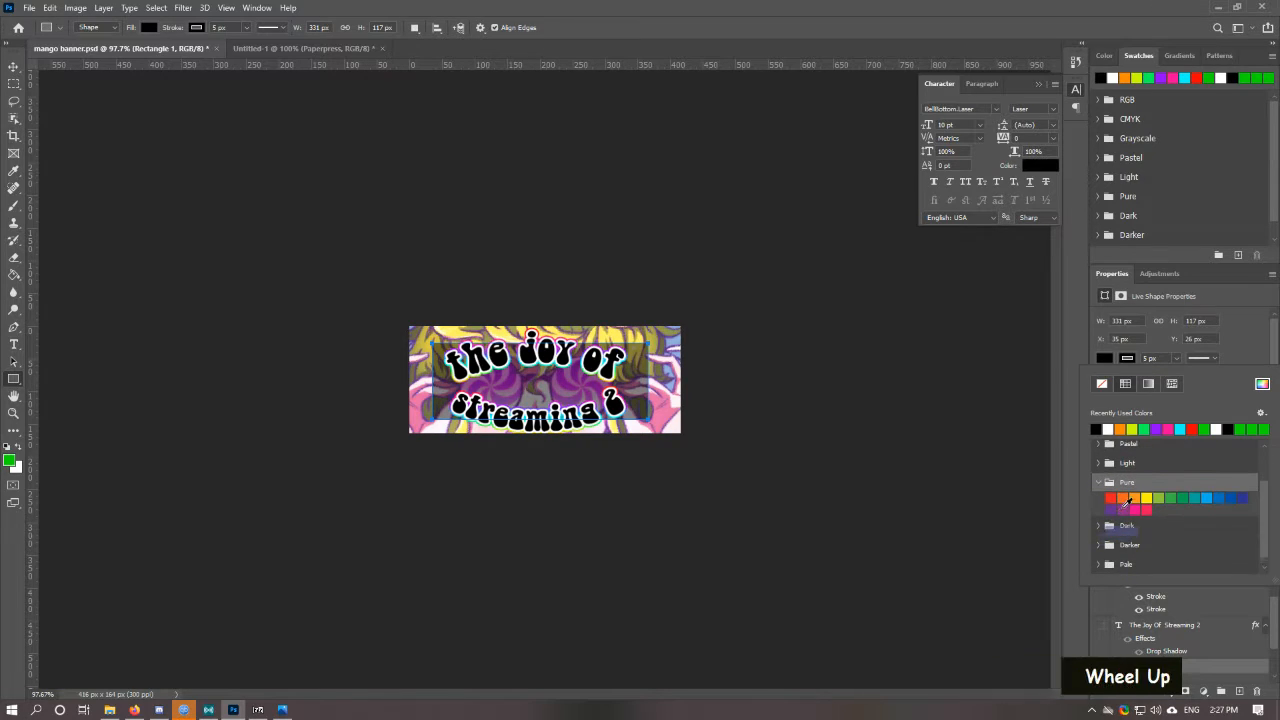
left_click(1148, 384)
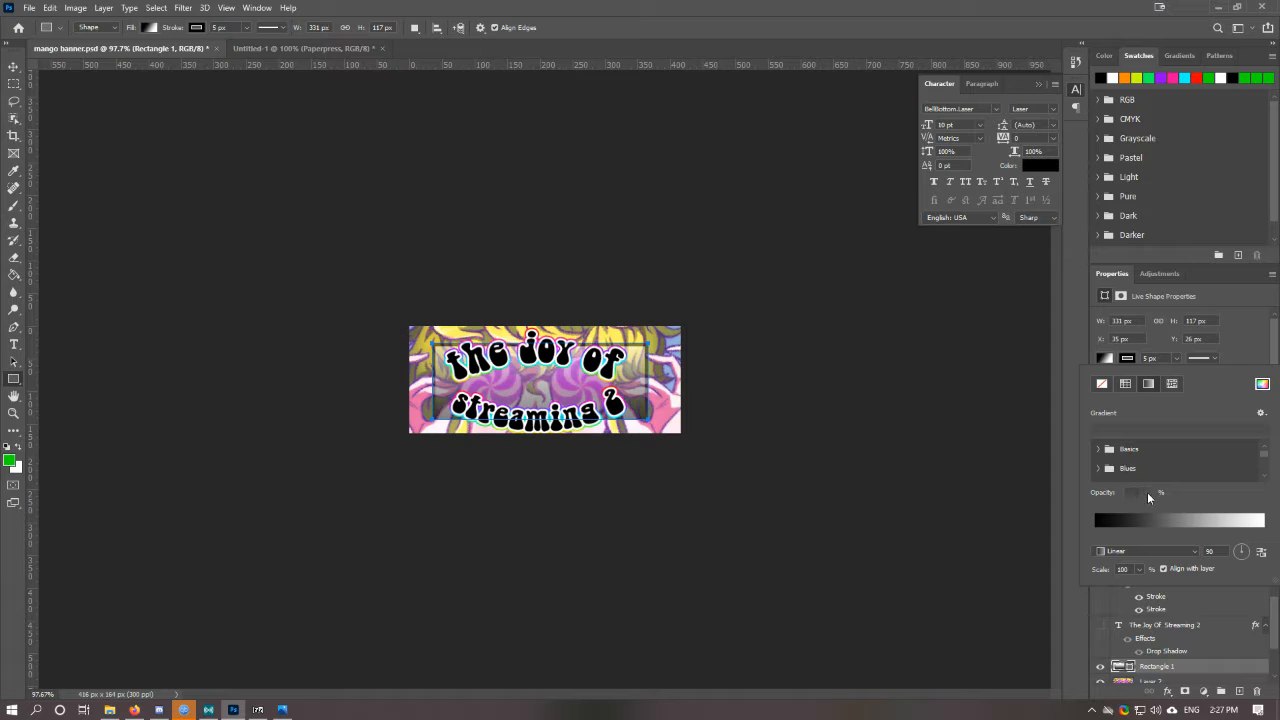
left_click(1162, 550)
left_click(1160, 551)
scroll(1137, 560, "down", 1)
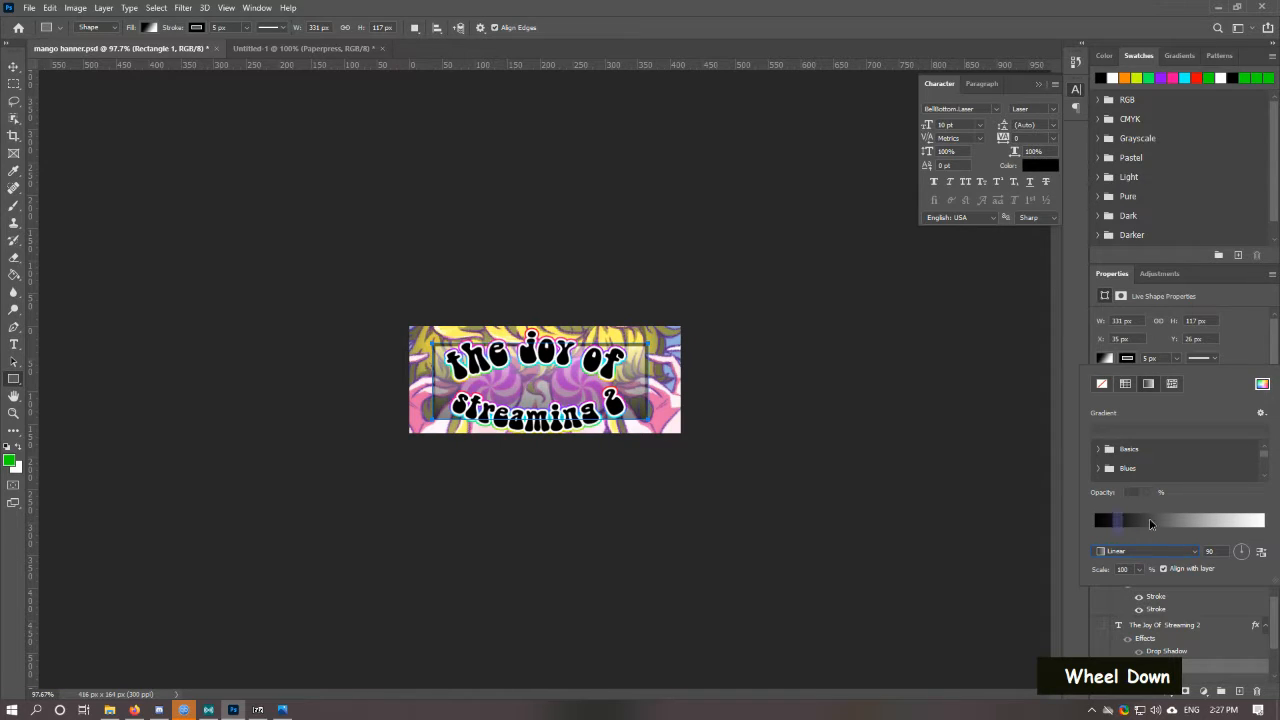
Step: Apply the Foreground to Transparent preset to the rectangle's fill gradient and set its starting colour stop to black (000000)
left_click(1133, 518)
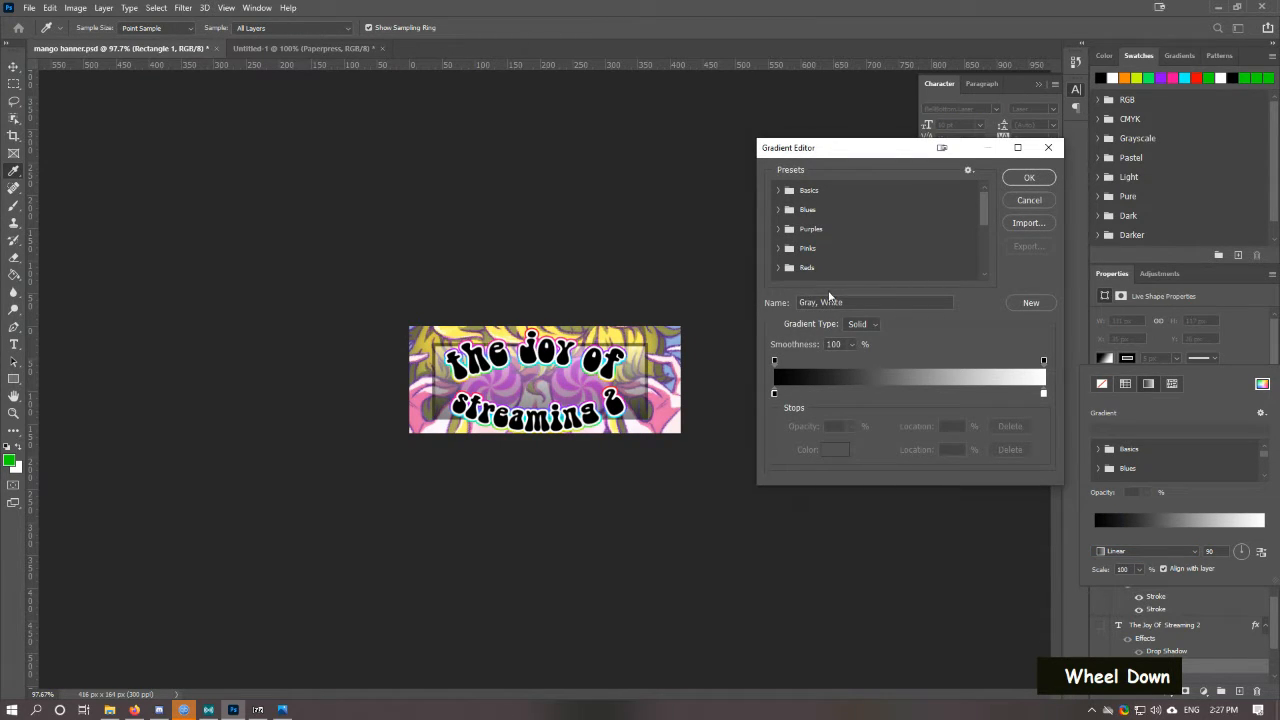
left_click(829, 191)
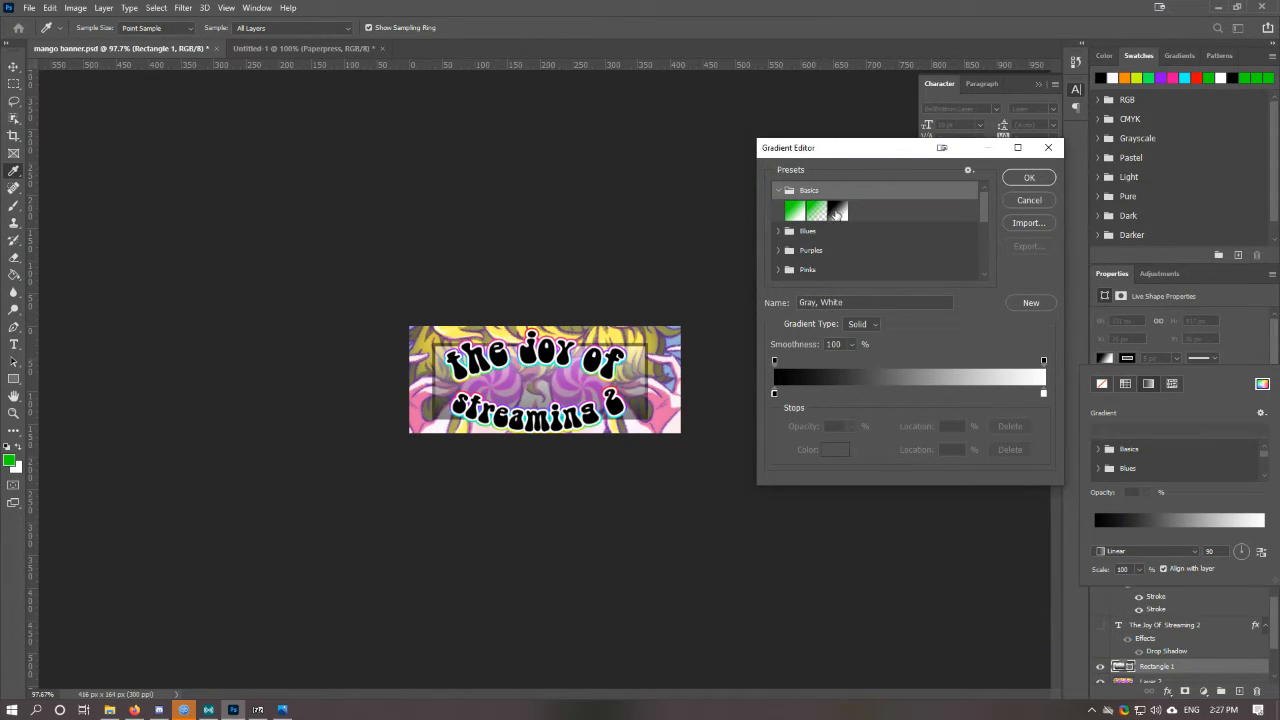
left_click(816, 211)
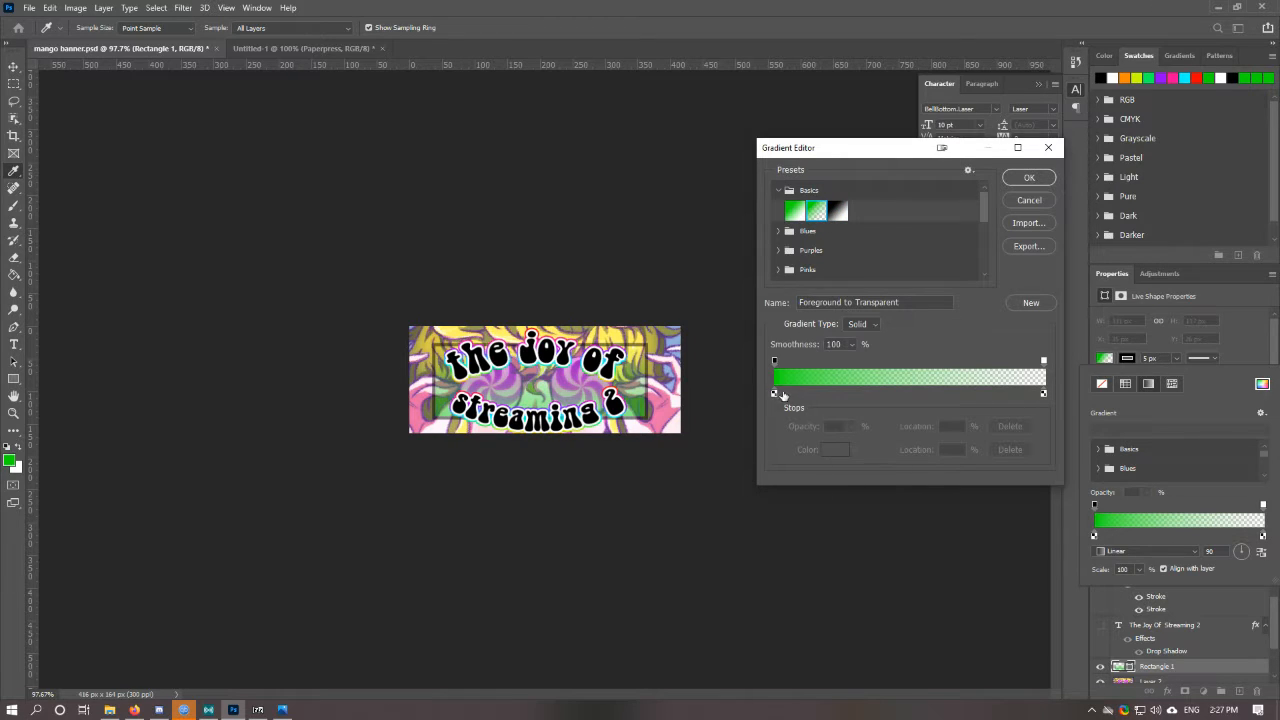
left_click(775, 393)
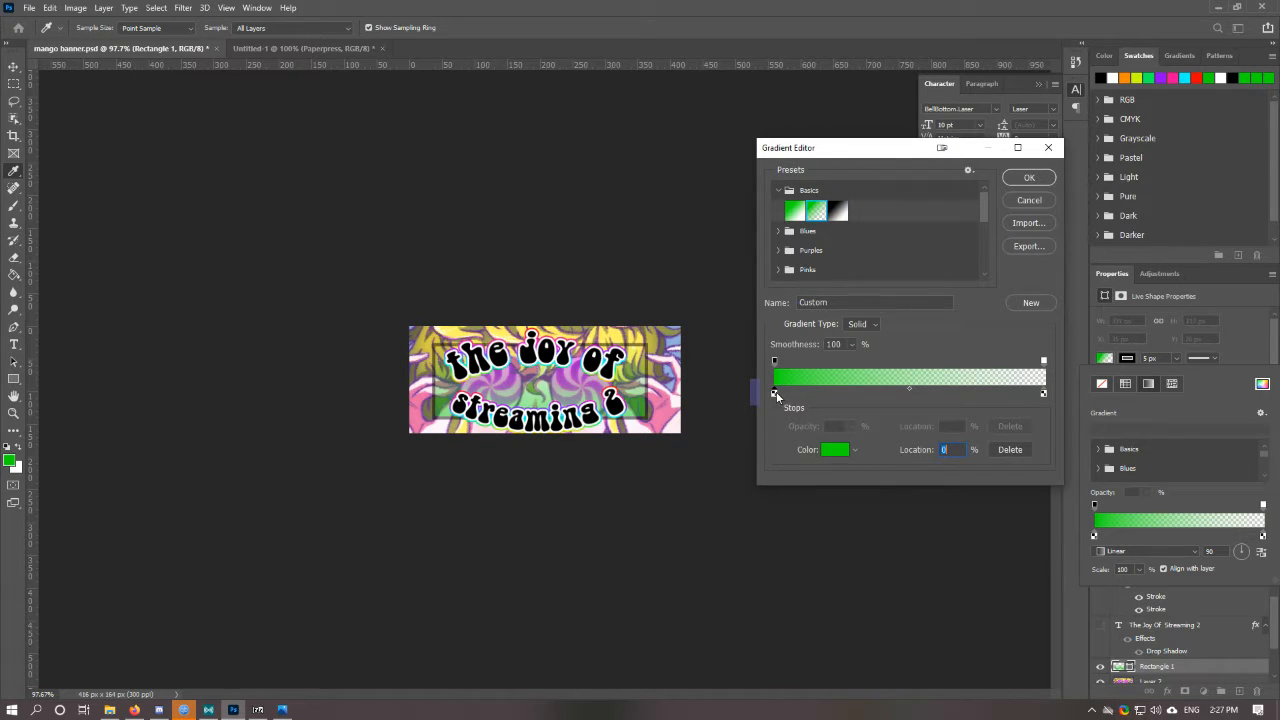
left_click(838, 450)
left_click_drag(730, 310, 714, 461)
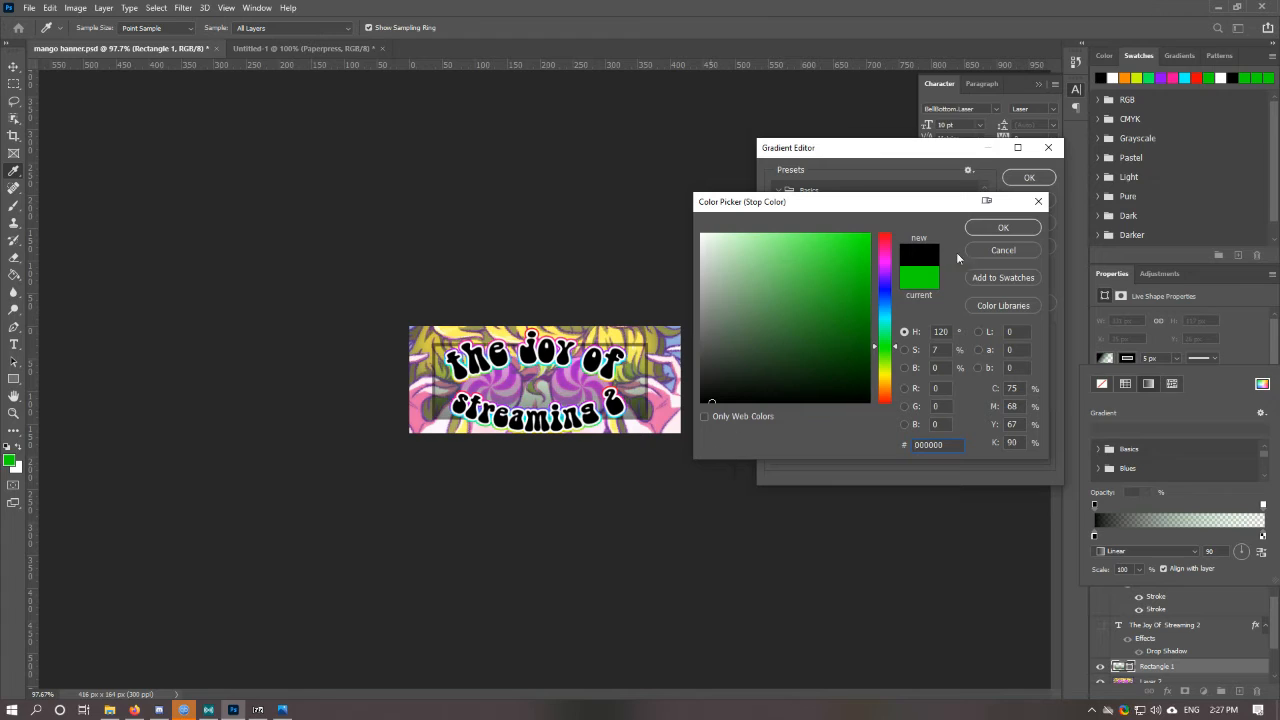
left_click(1003, 227)
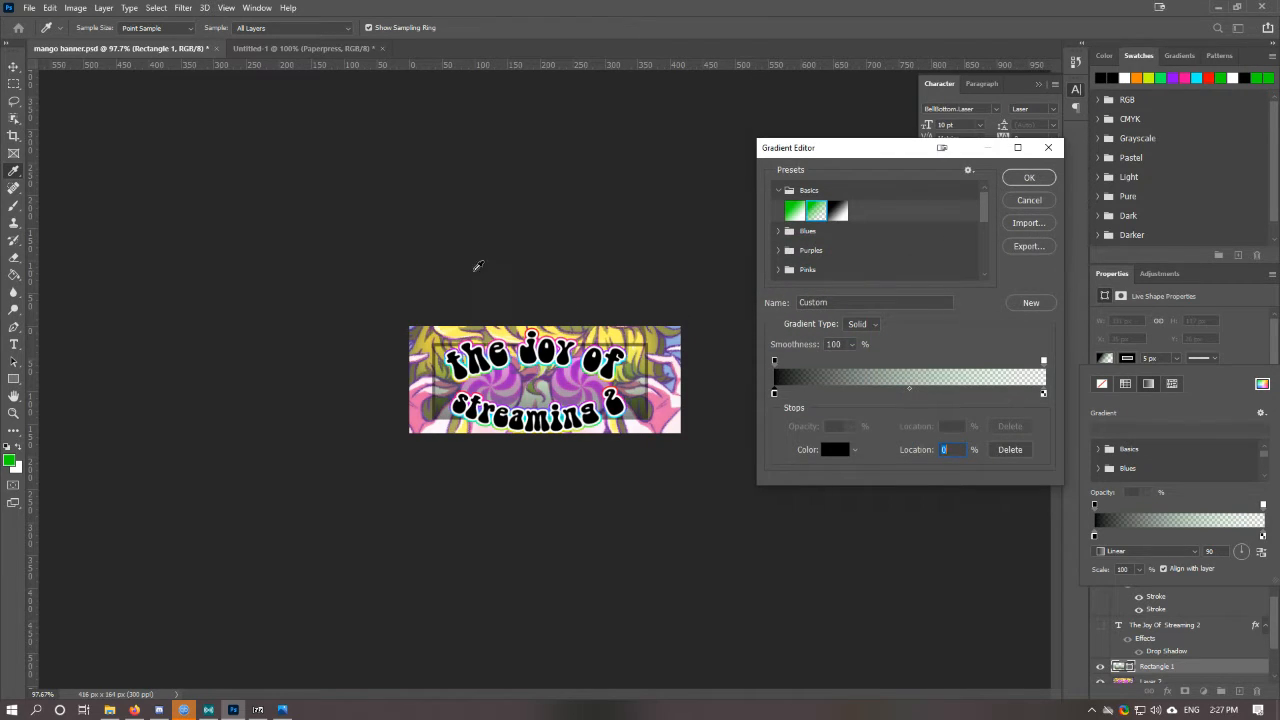
Step: Accept the gradient and stretch the rectangle to cover the whole banner, converting the live shape into a regular path
left_click(1029, 177)
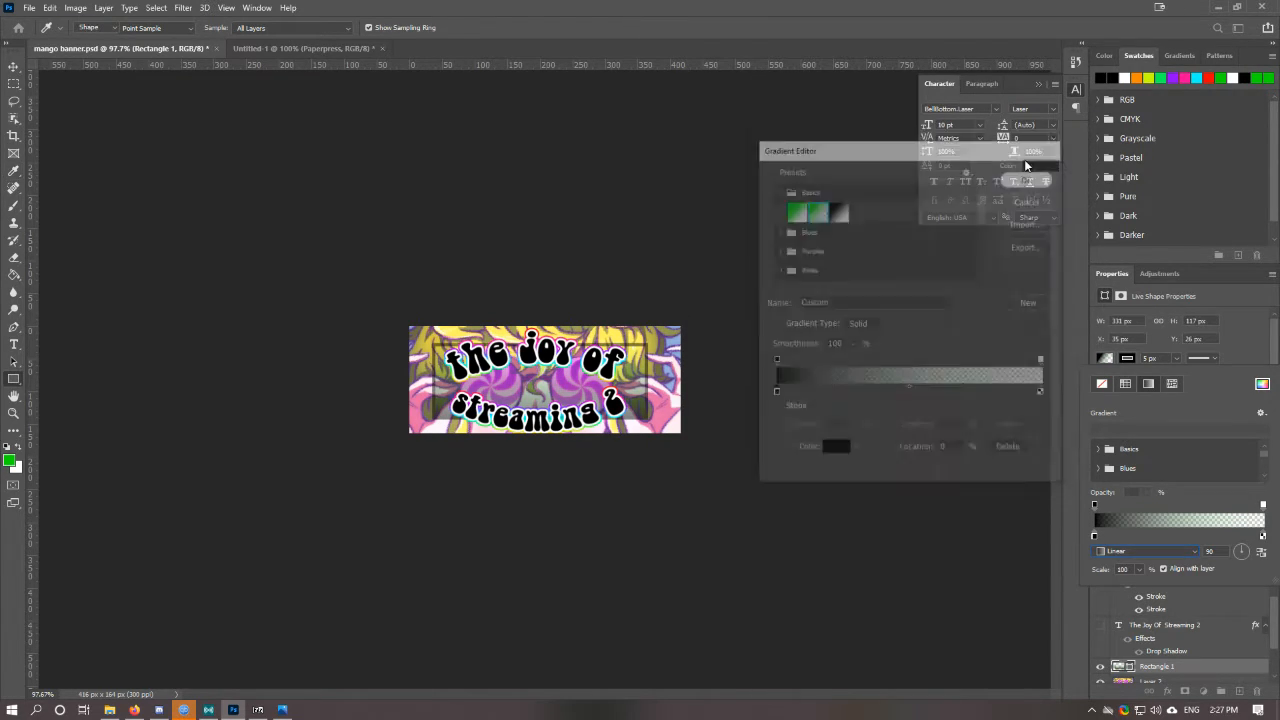
key("ctrl+t")
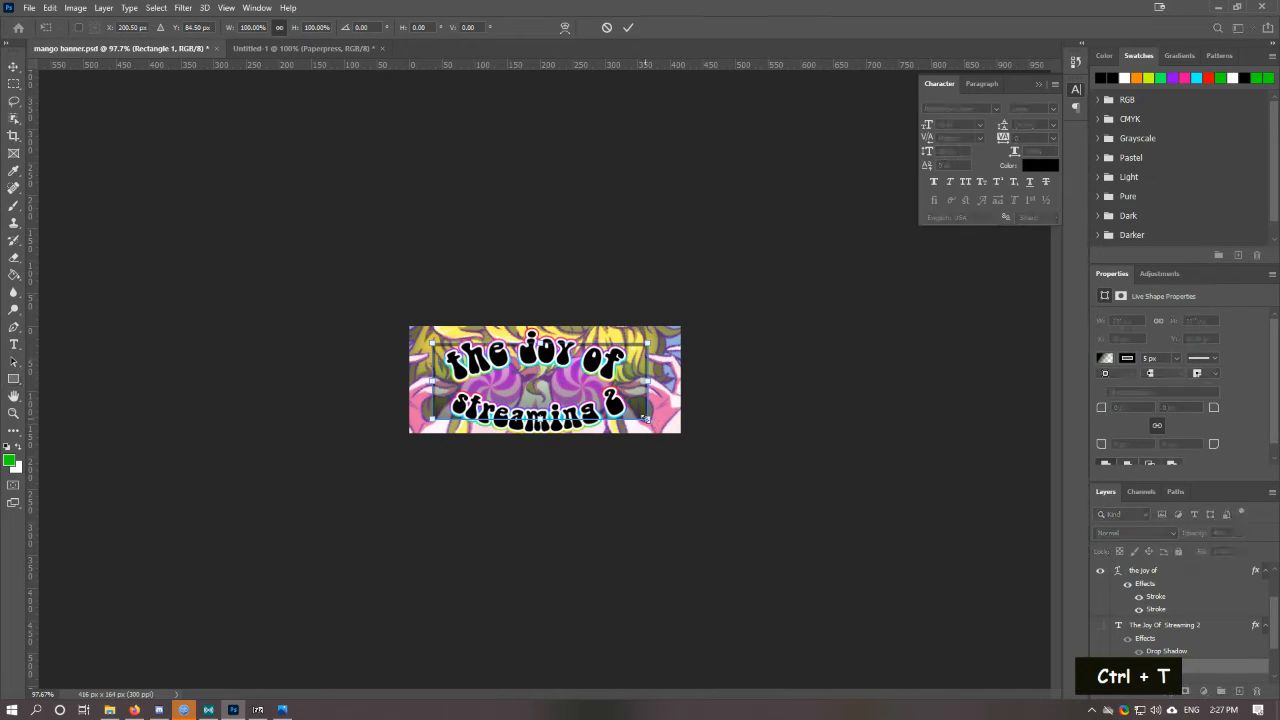
left_click_drag(629, 424, 676, 443)
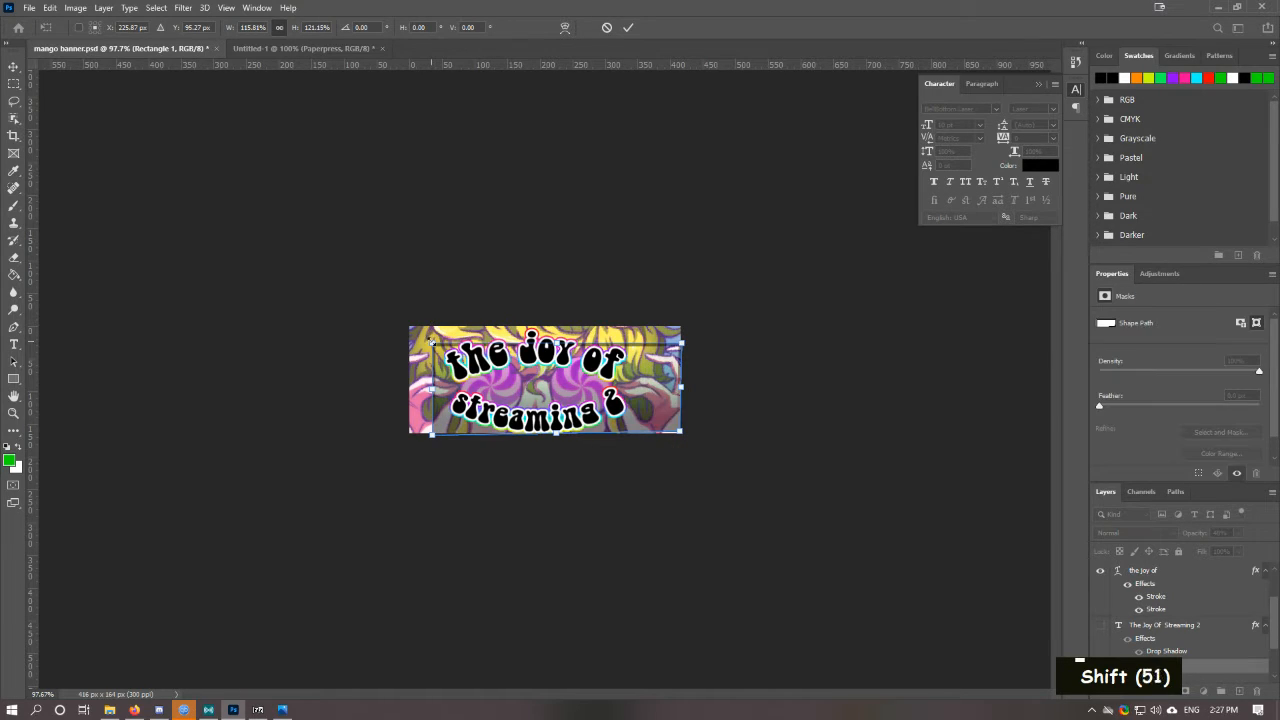
left_click_drag(431, 341, 409, 326)
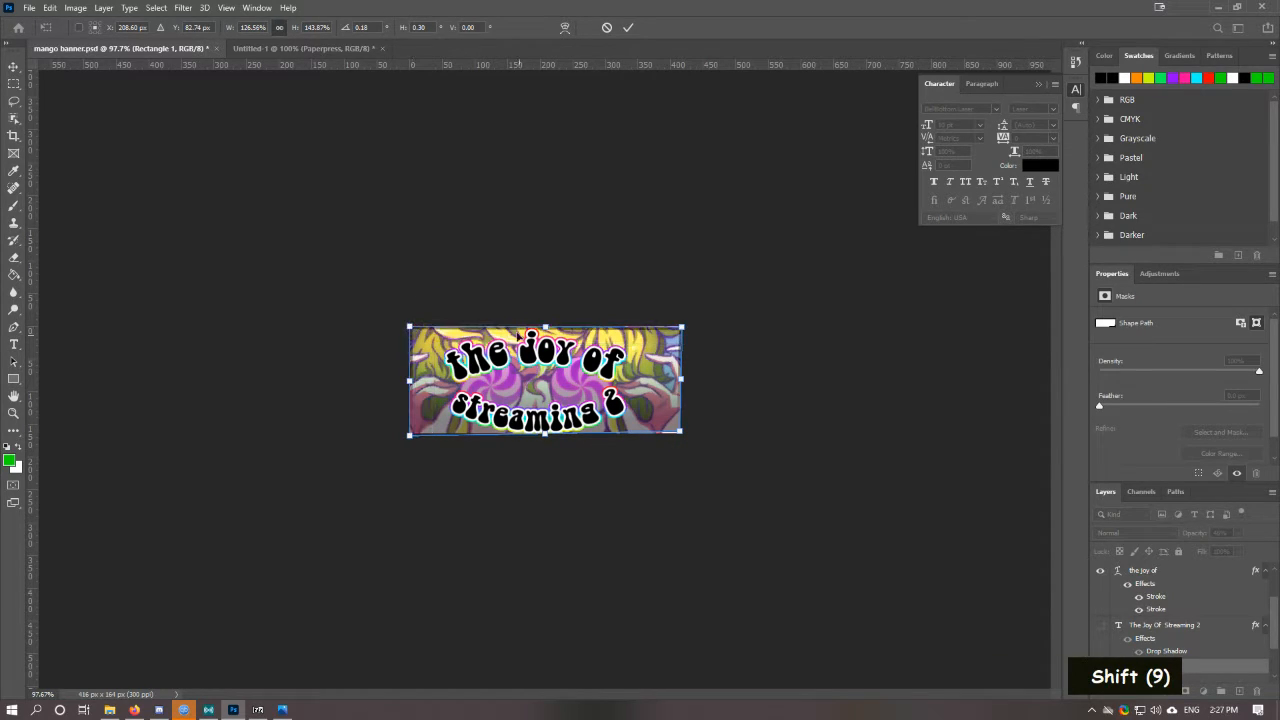
left_click(13, 66)
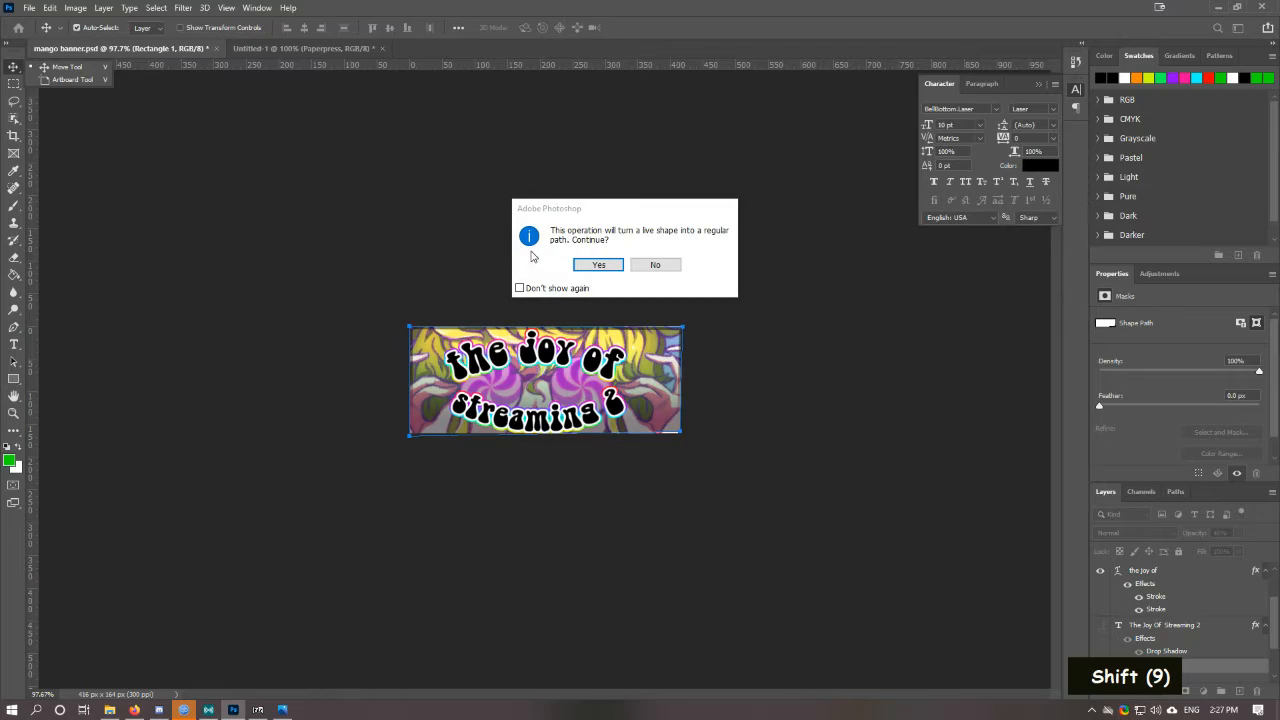
double_click(596, 267)
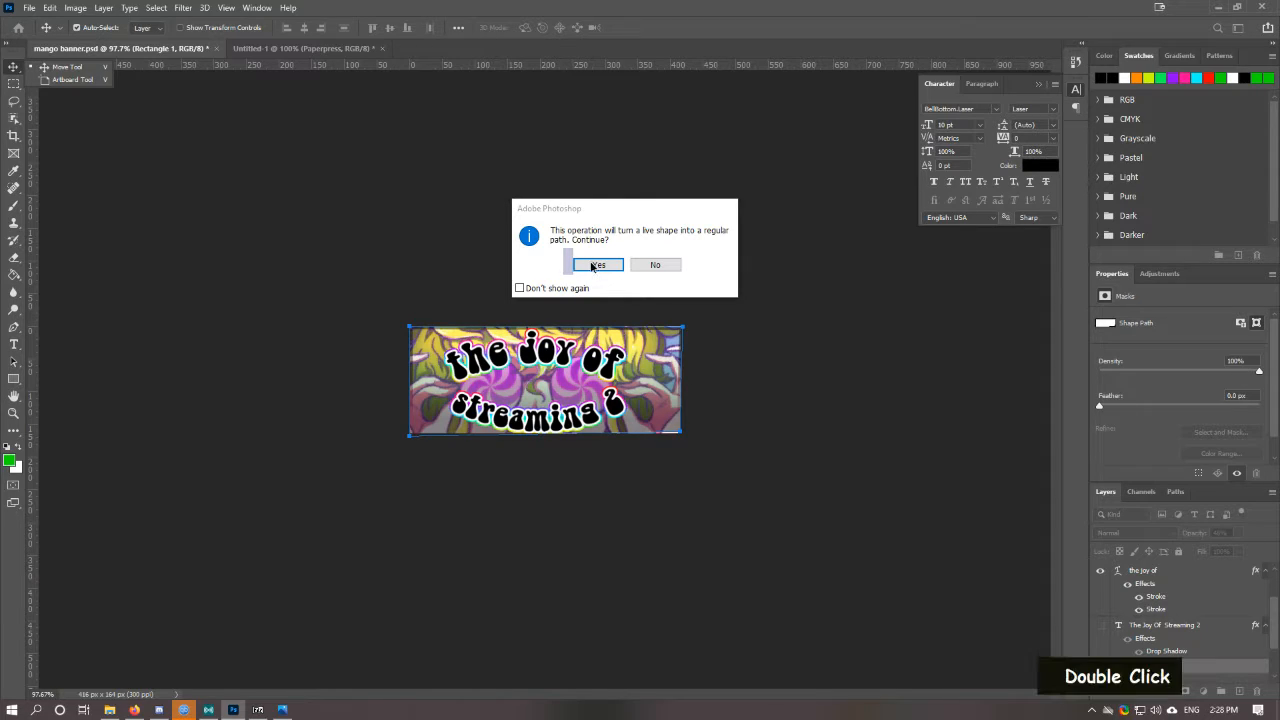
double_click(596, 267)
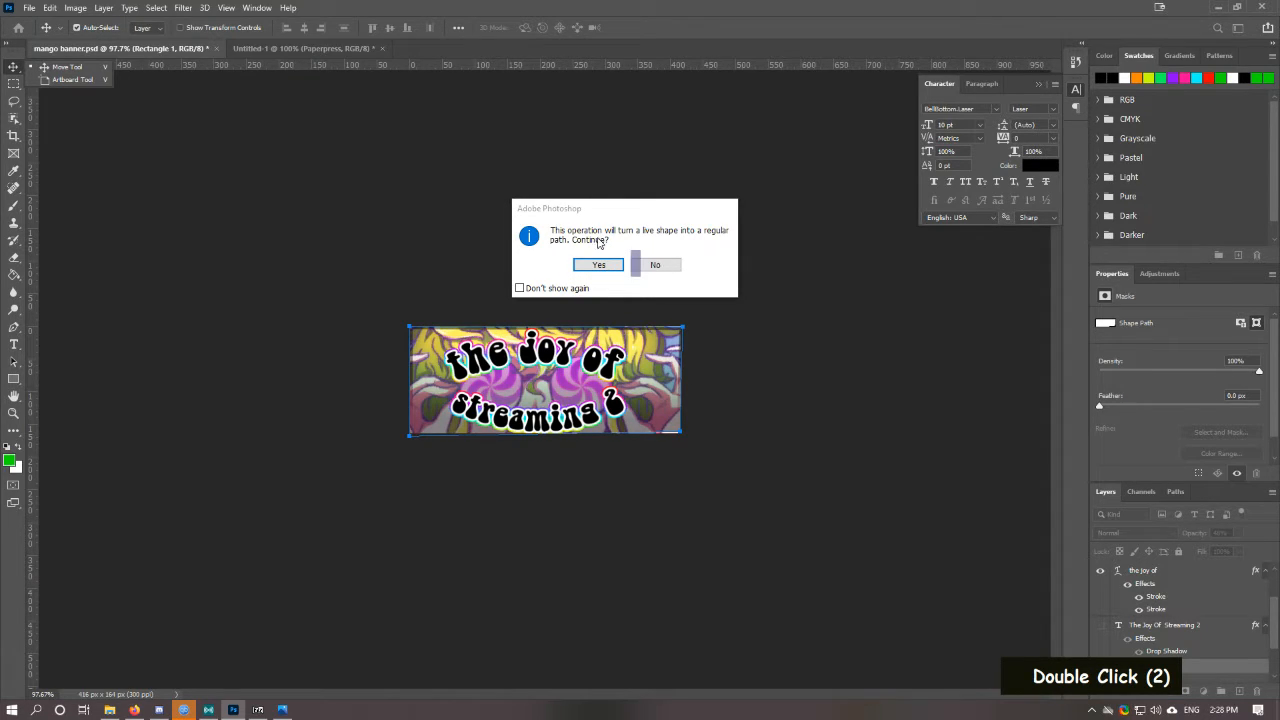
double_click(596, 262)
double_click(680, 91)
key("alt+Tab")
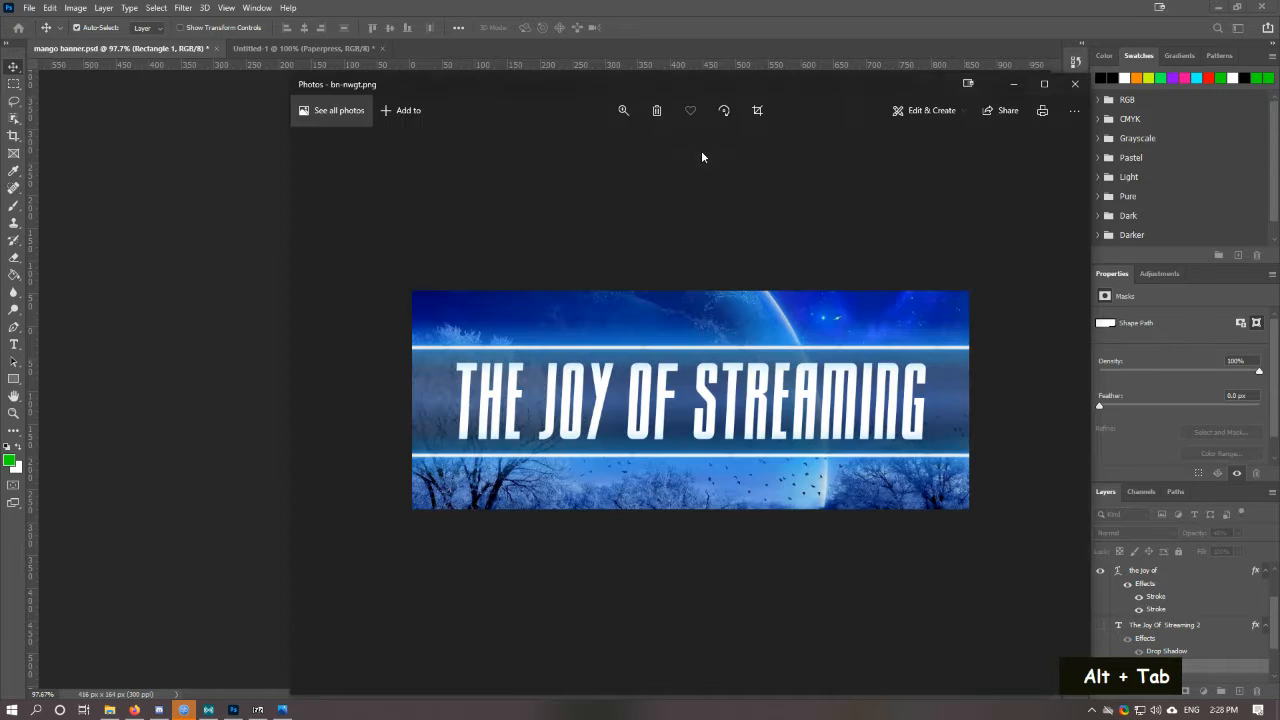
double_click(212, 250)
left_click(596, 264)
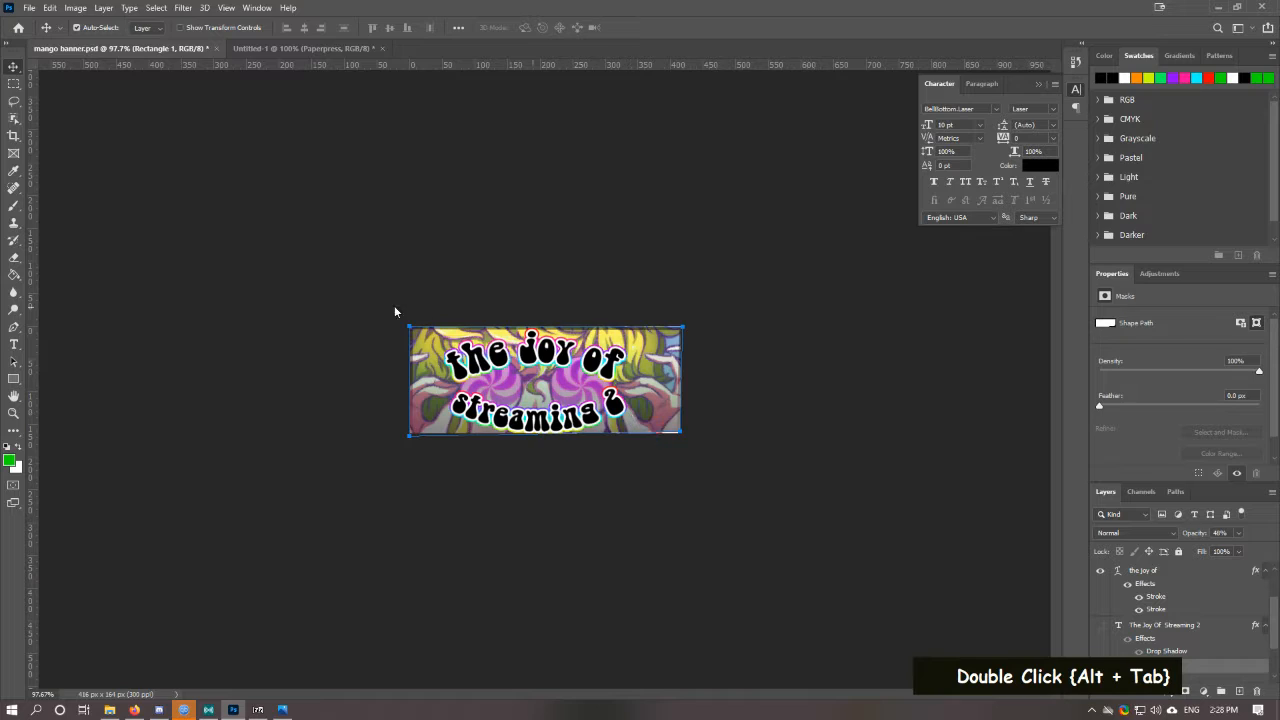
key("Escape")
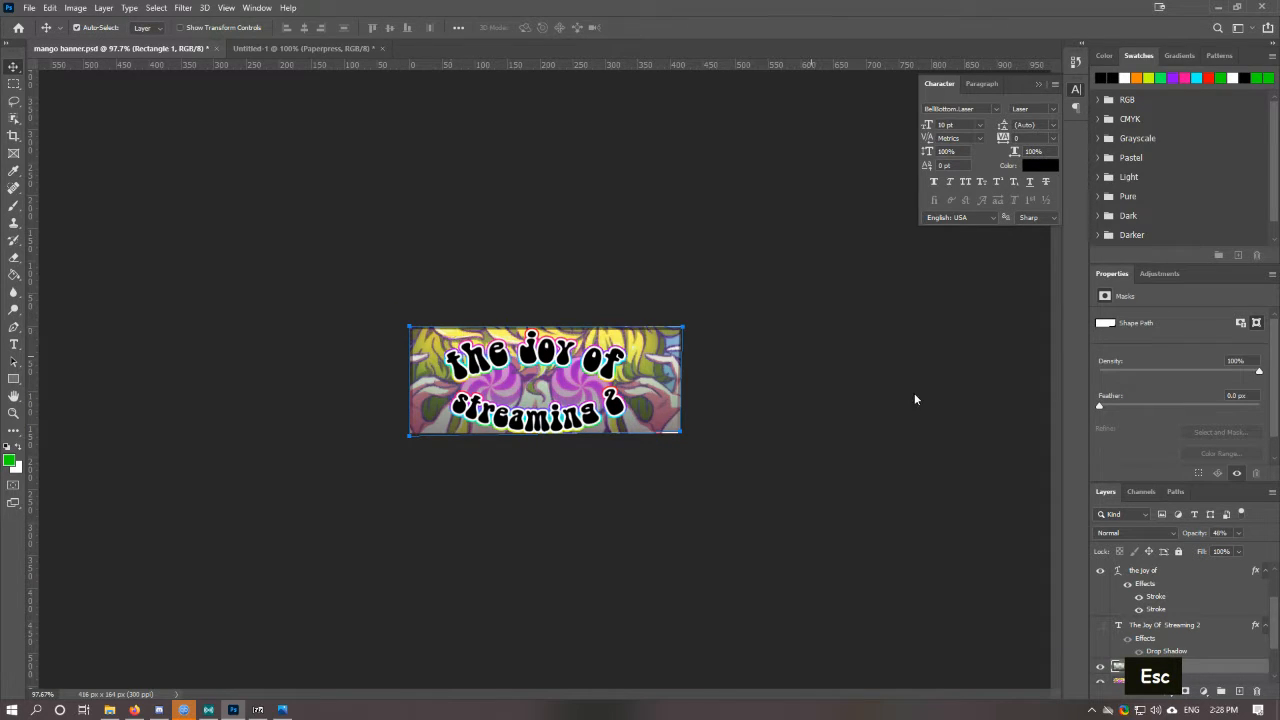
Step: Try to undo the rectangle's resize
scroll(1148, 553, "down", 1)
key("ctrl+z")
key("ctrl+z")
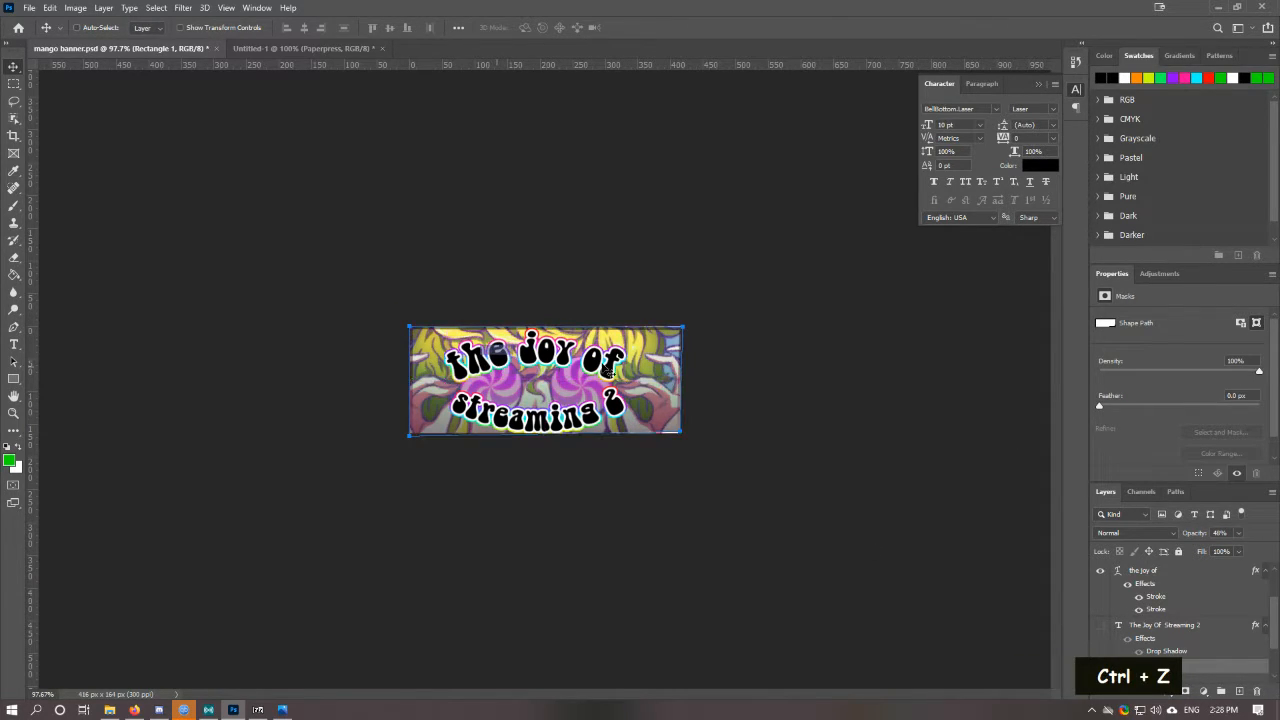
Step: Compare the banner with and without the gradient overlay by toggling the visibility of the Rectangle 1 layer
scroll(1115, 615, "down", 4)
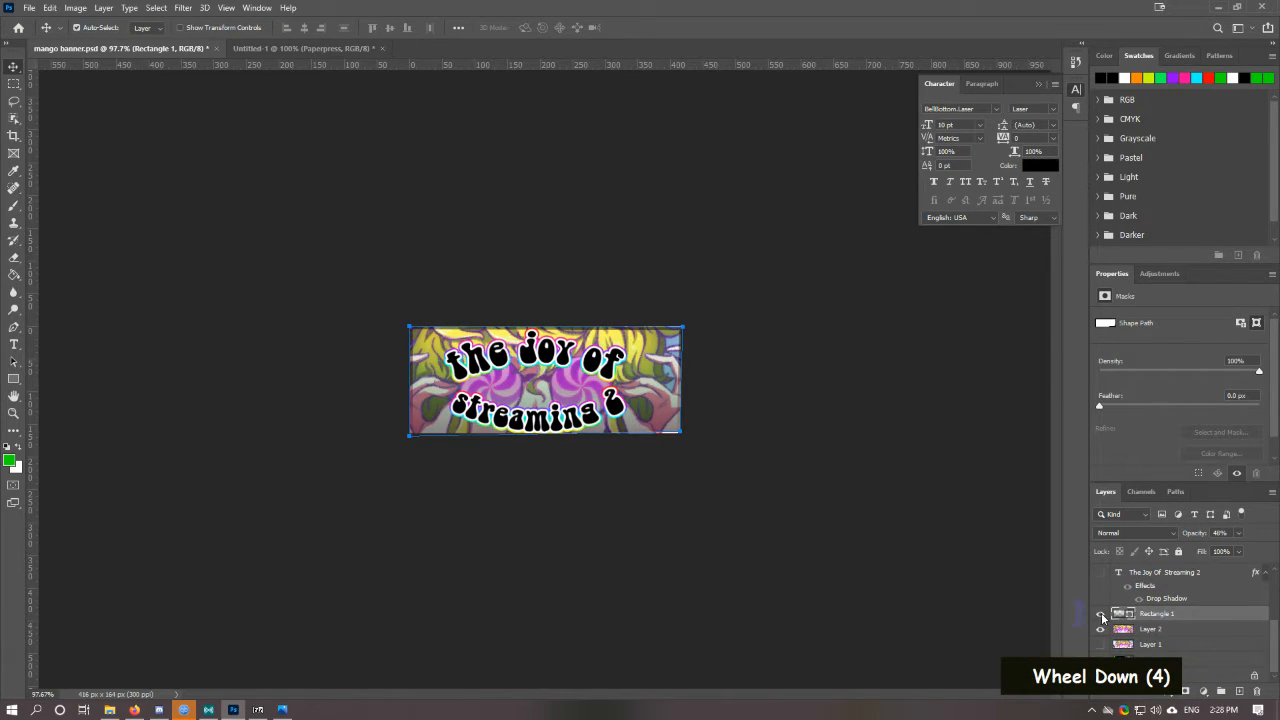
double_click(1102, 615)
scroll(1106, 617, "up", 7)
scroll(1106, 617, "down", 7)
double_click(1106, 617)
scroll(1148, 615, "down", 5)
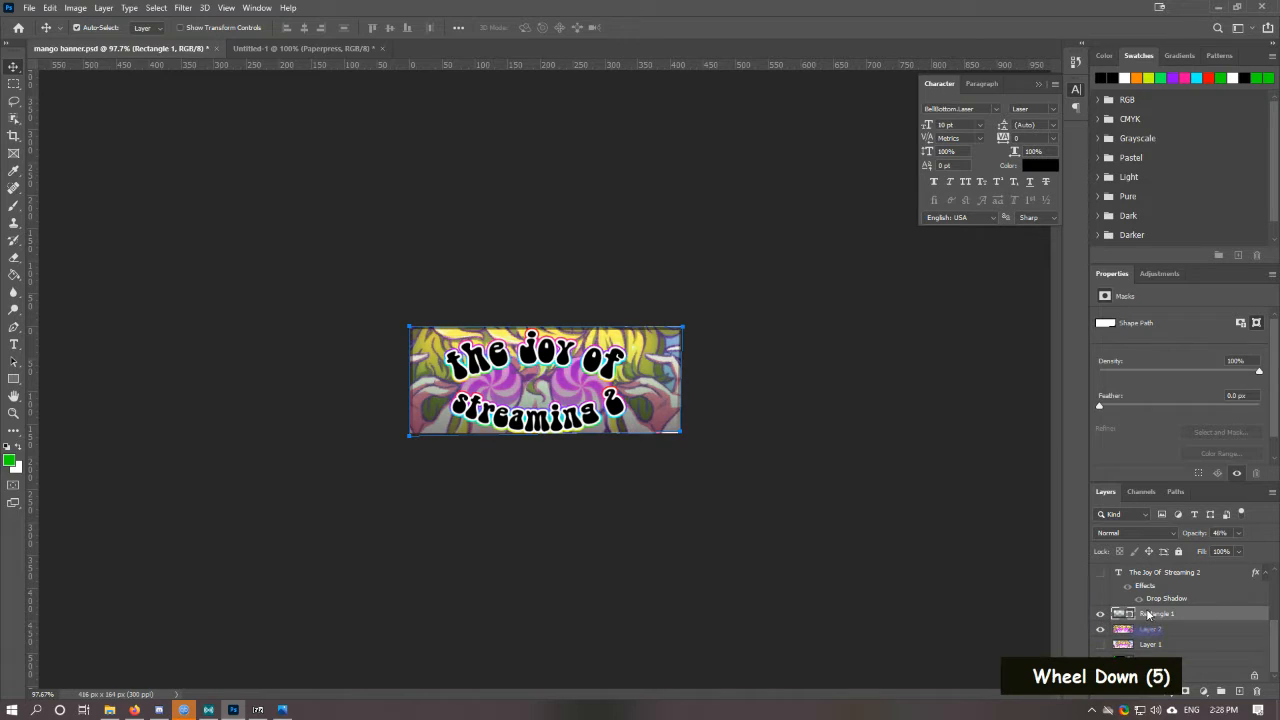
right_click(1102, 633)
key("alt+Tab")
key("alt+Tab")
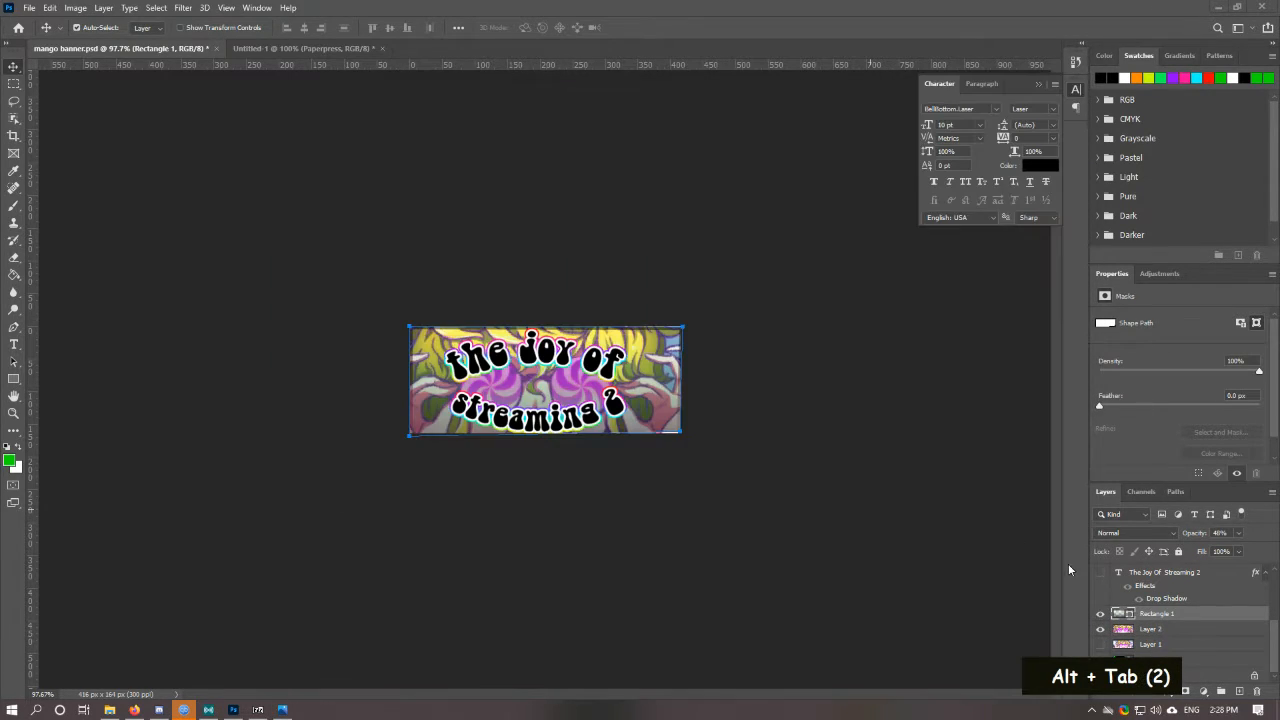
left_click(1101, 613)
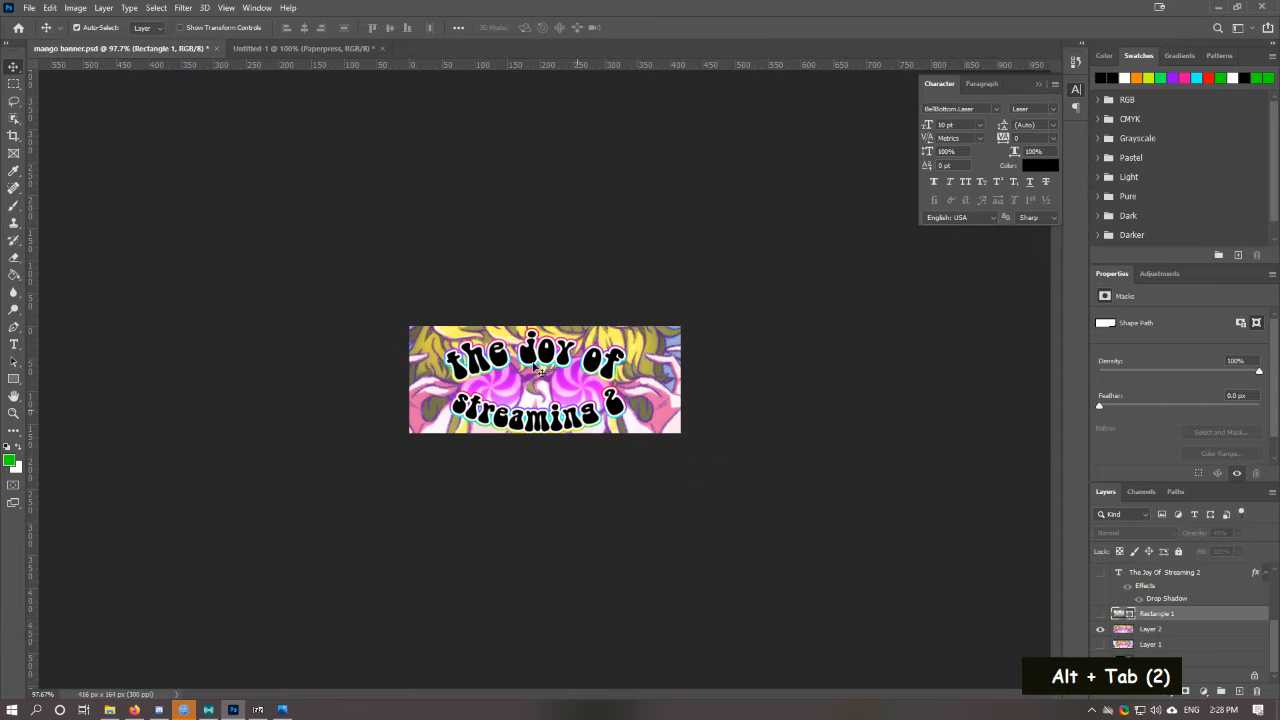
left_click(1101, 614)
left_click(1100, 615)
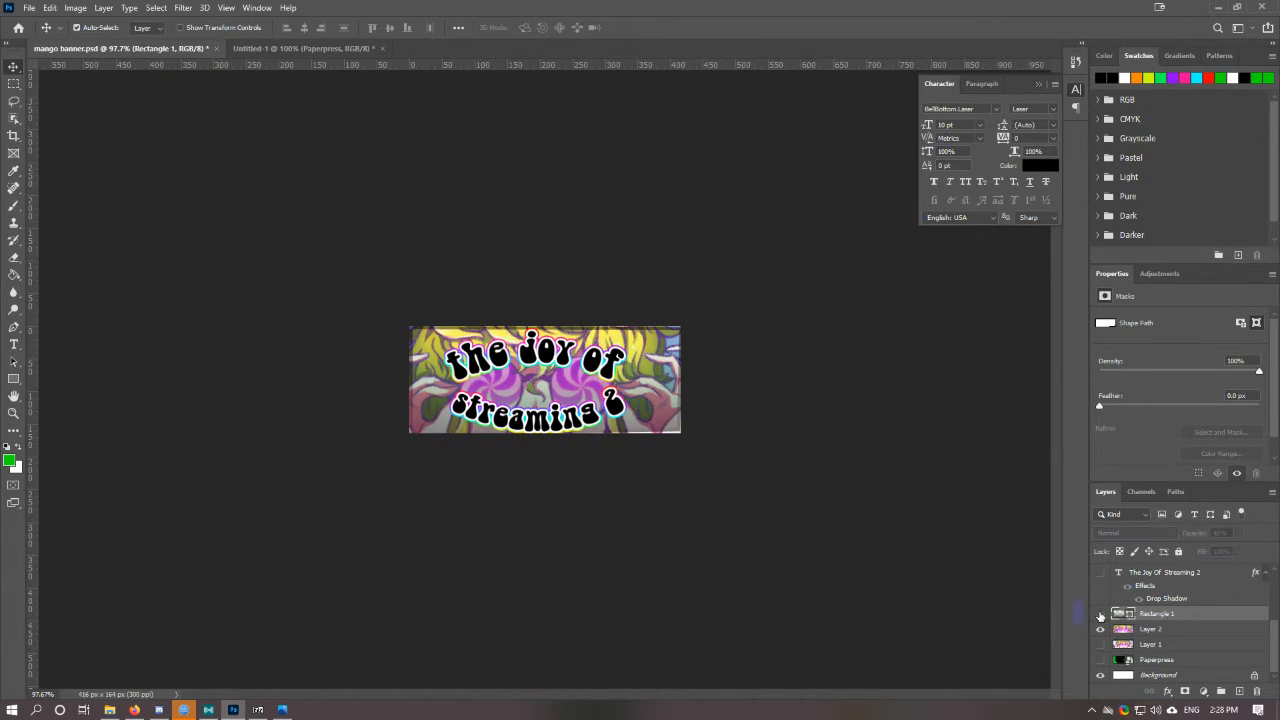
left_click(1100, 615)
left_click(1100, 615)
double_click(1100, 615)
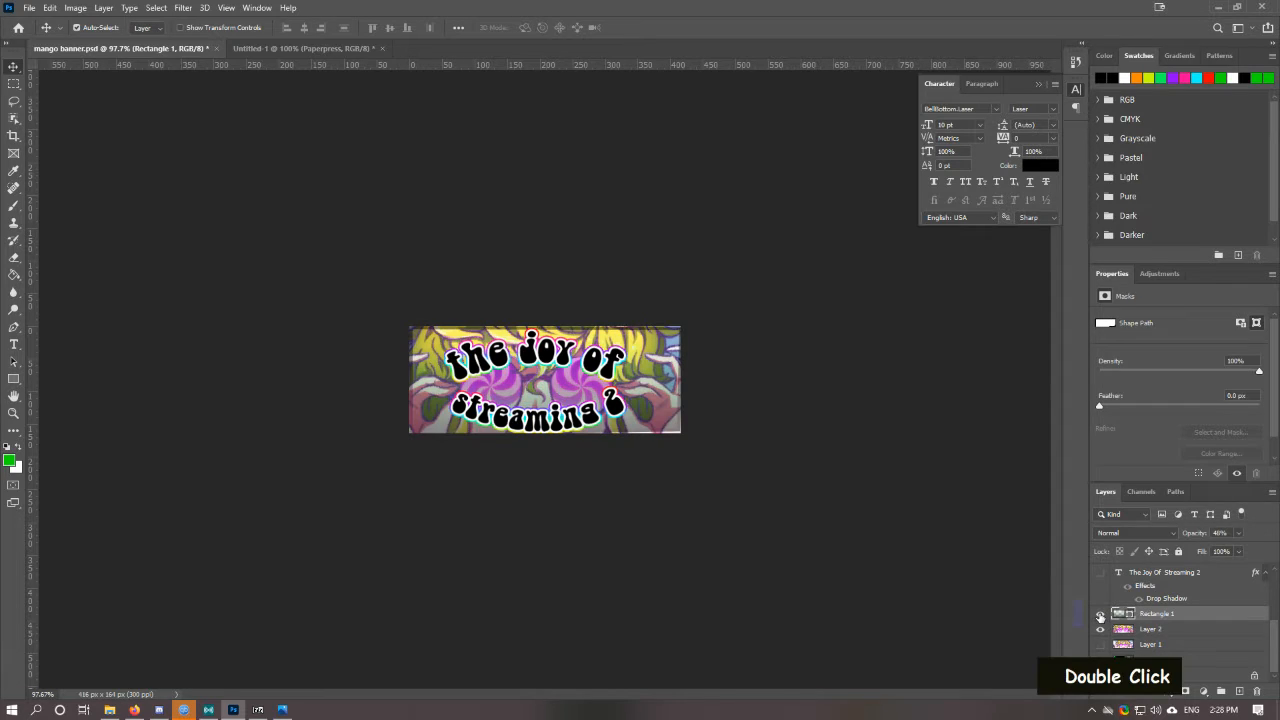
left_click(1100, 615)
left_click(1100, 615)
double_click(1100, 615)
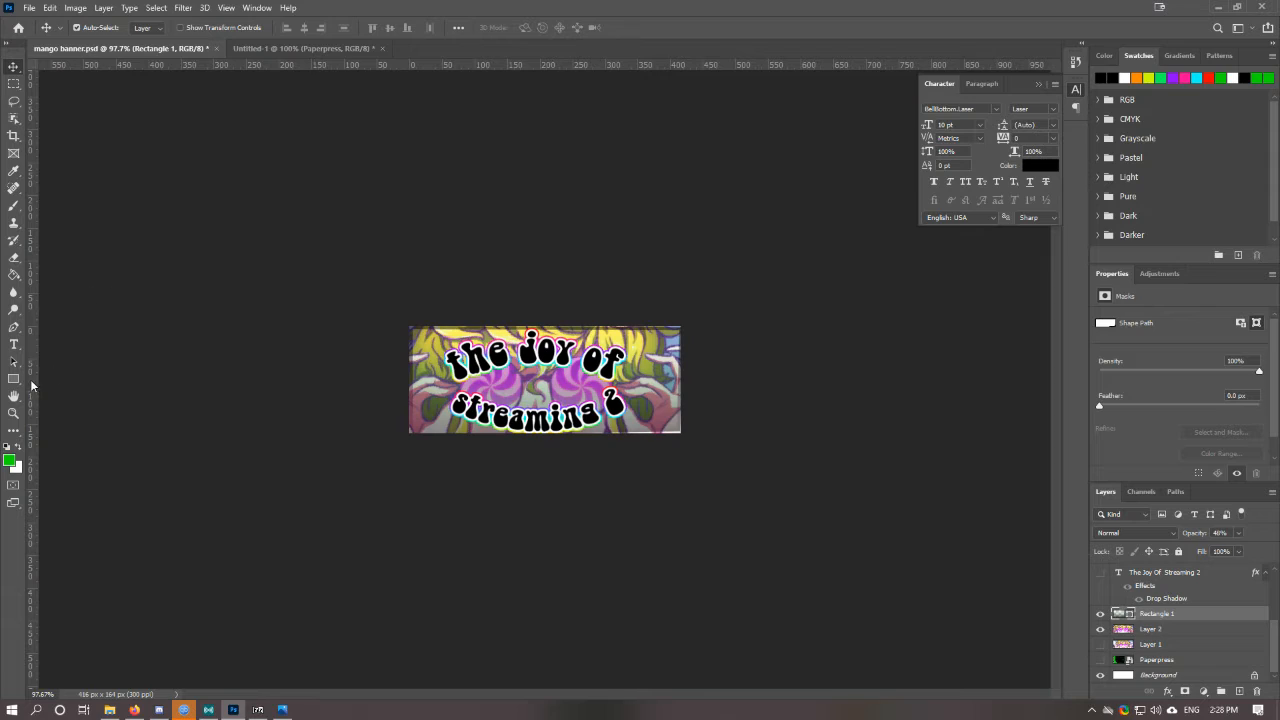
Step: Hide the Rectangle 1 layer and draw a gradient-filled rectangle without a stroke, about 605 × 261 px, over the whole banner
left_click(1100, 613)
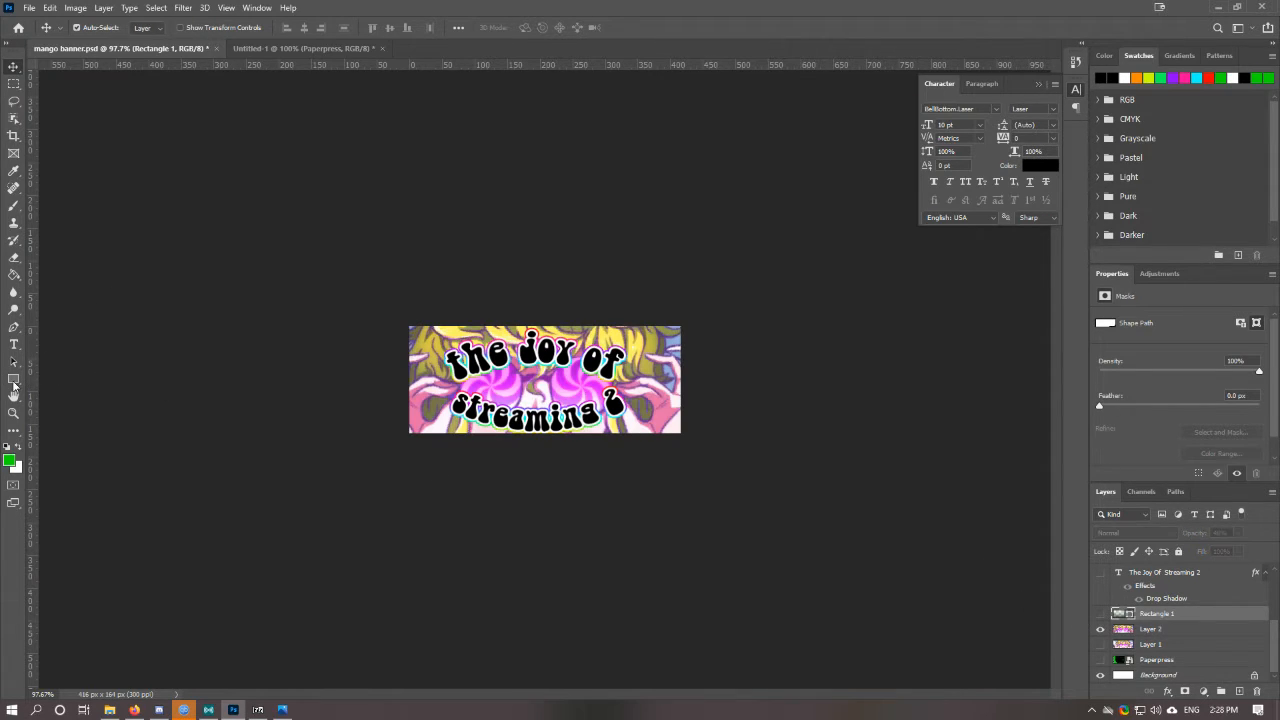
key("u")
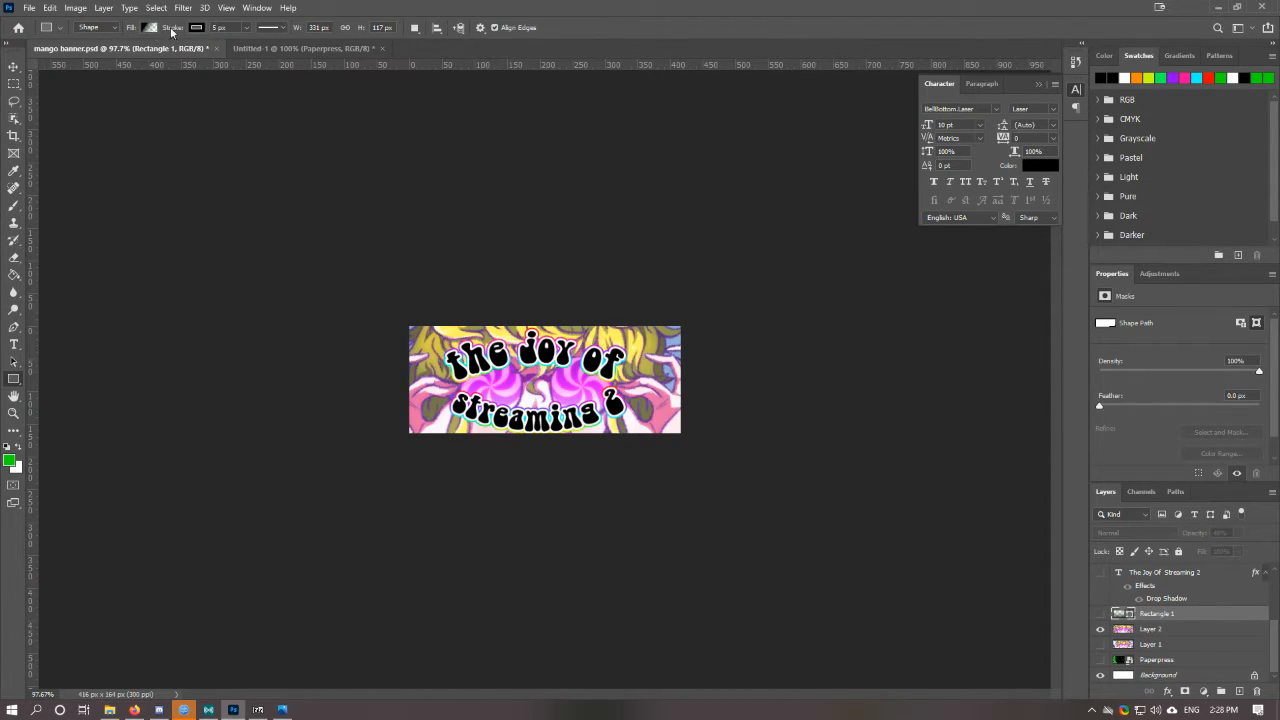
left_click(199, 29)
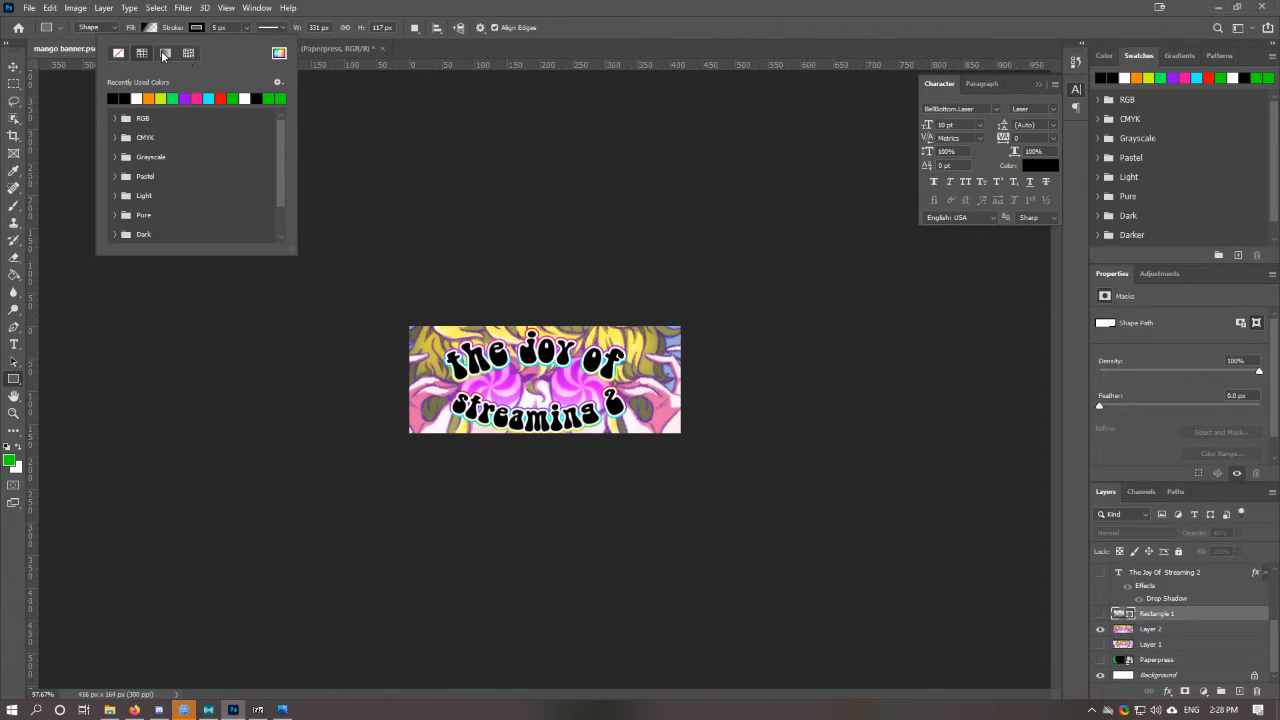
left_click(118, 53)
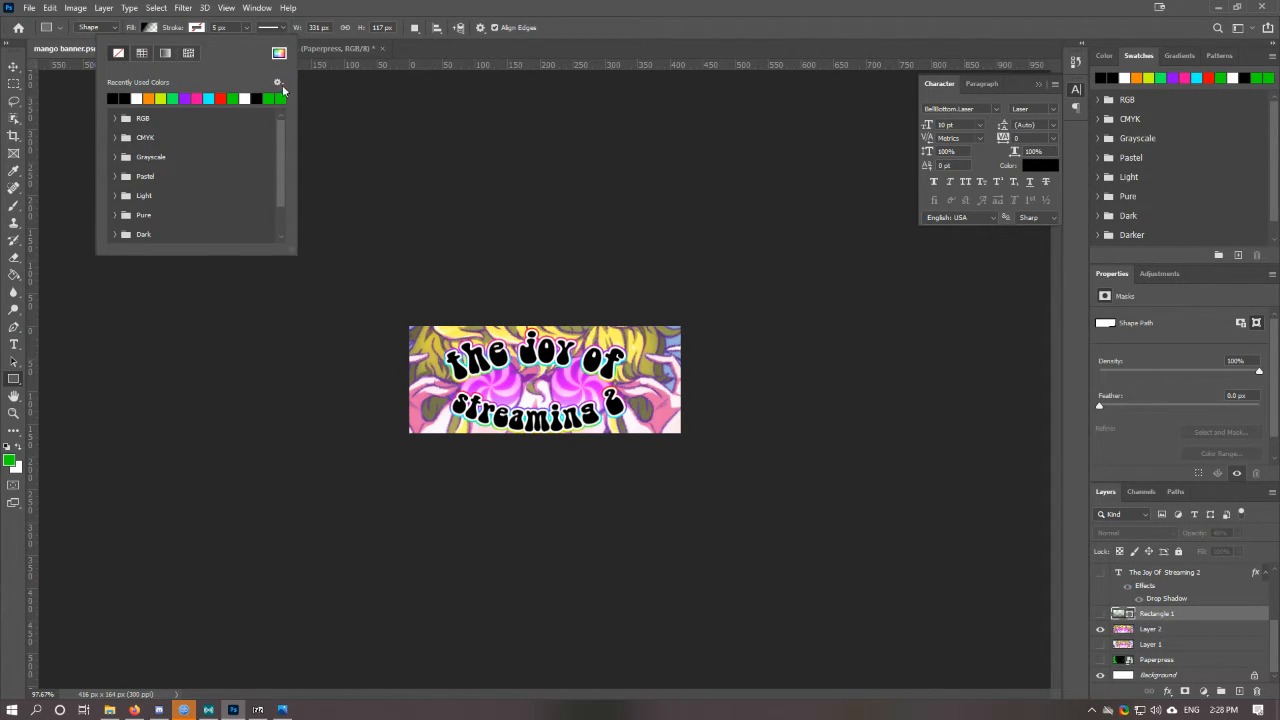
left_click(397, 321)
left_click_drag(395, 321, 790, 490)
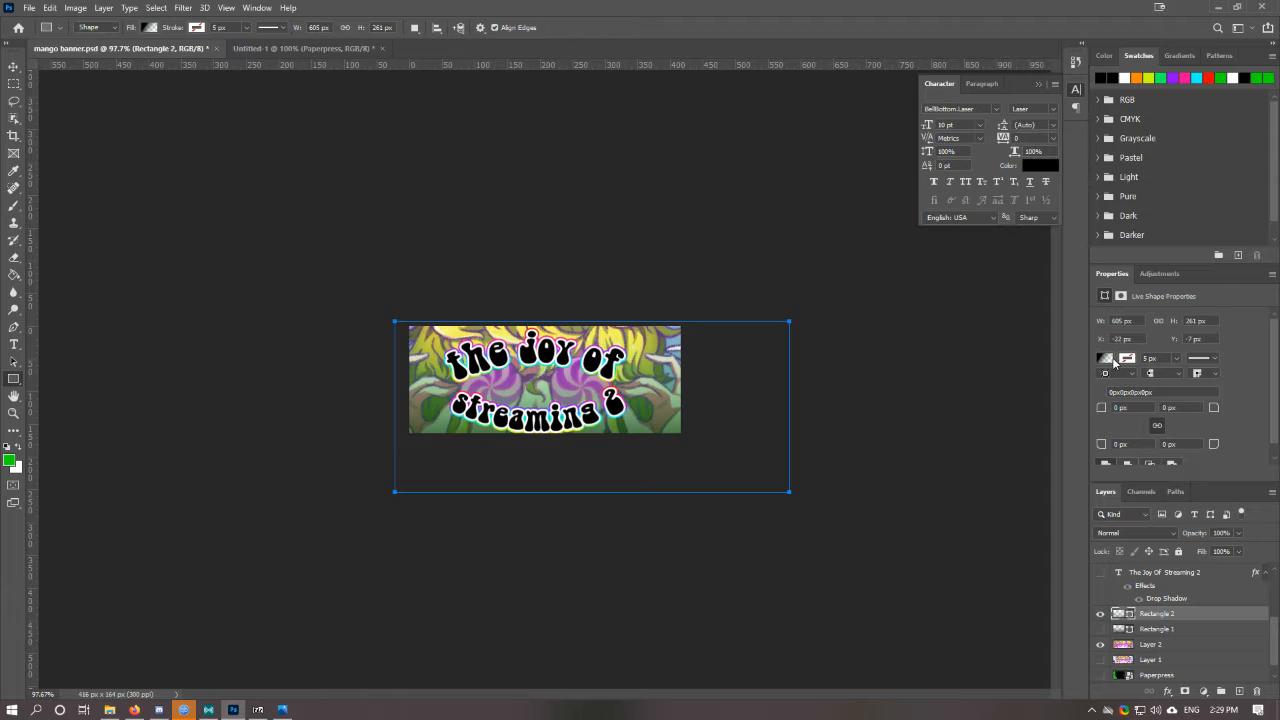
Step: Set the ending colour stop of the new rectangle's fill gradient to black (000000)
left_click(1106, 359)
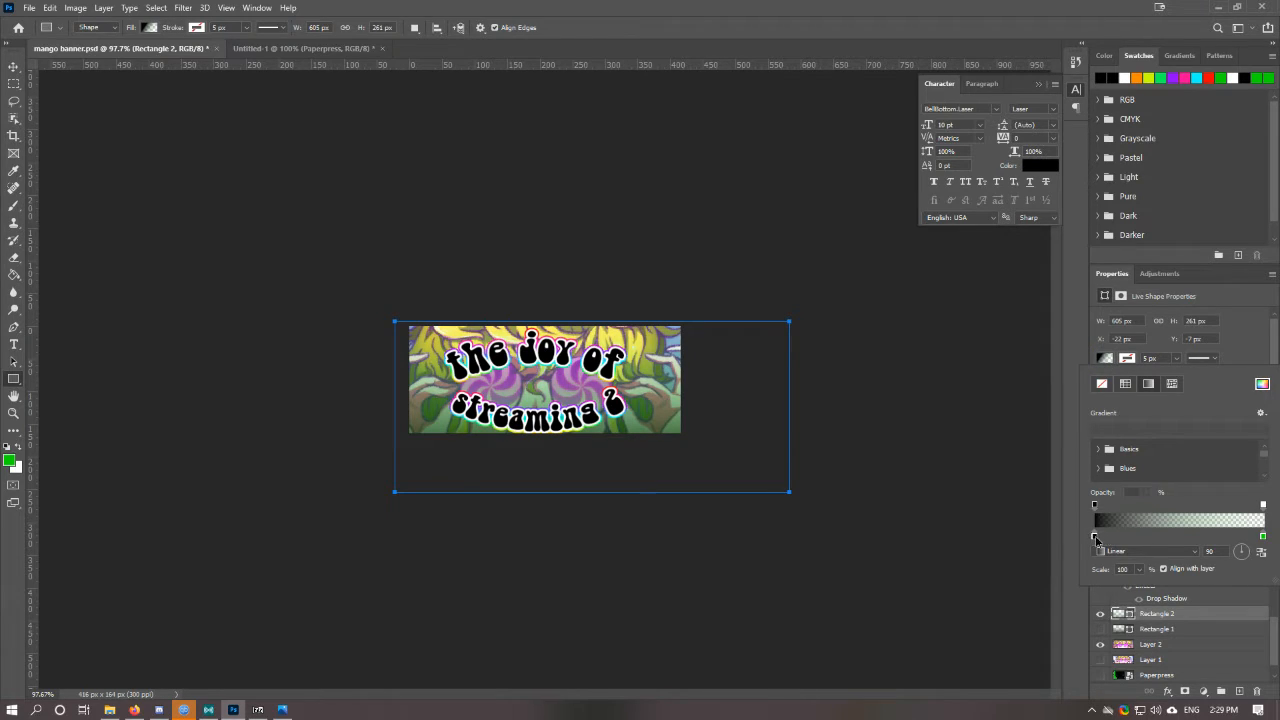
right_click(1263, 538)
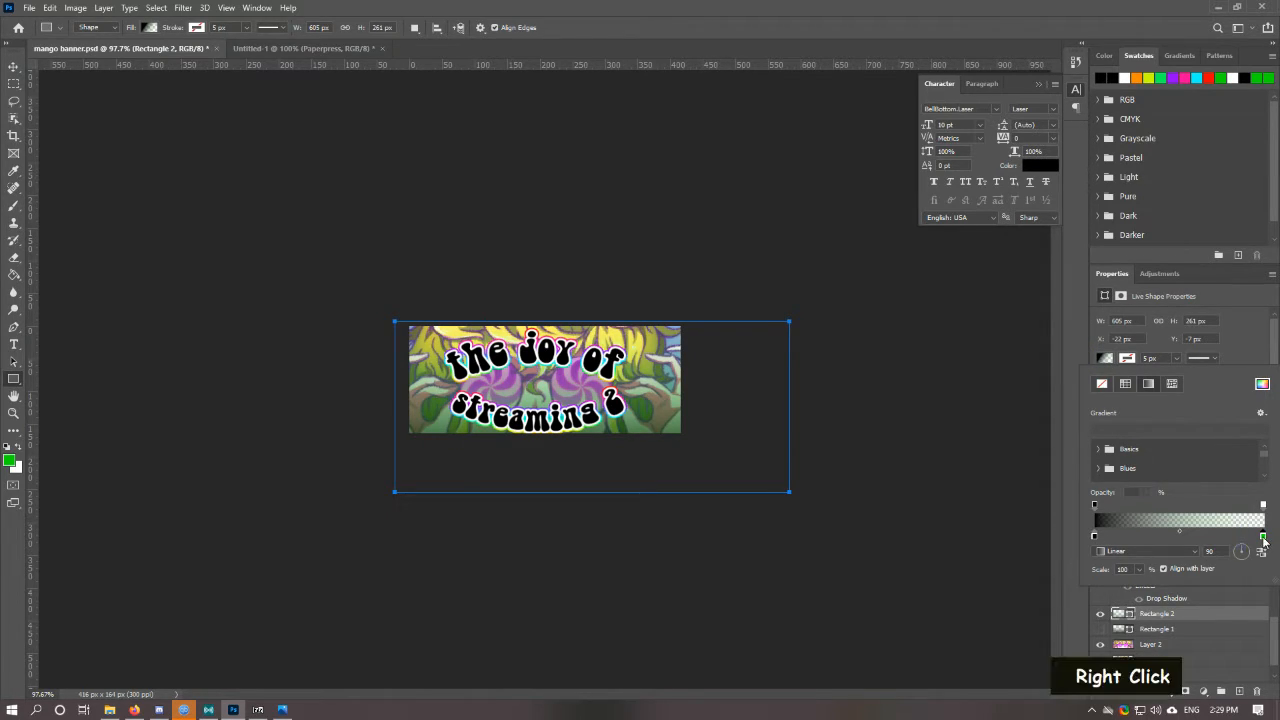
double_click(1138, 526)
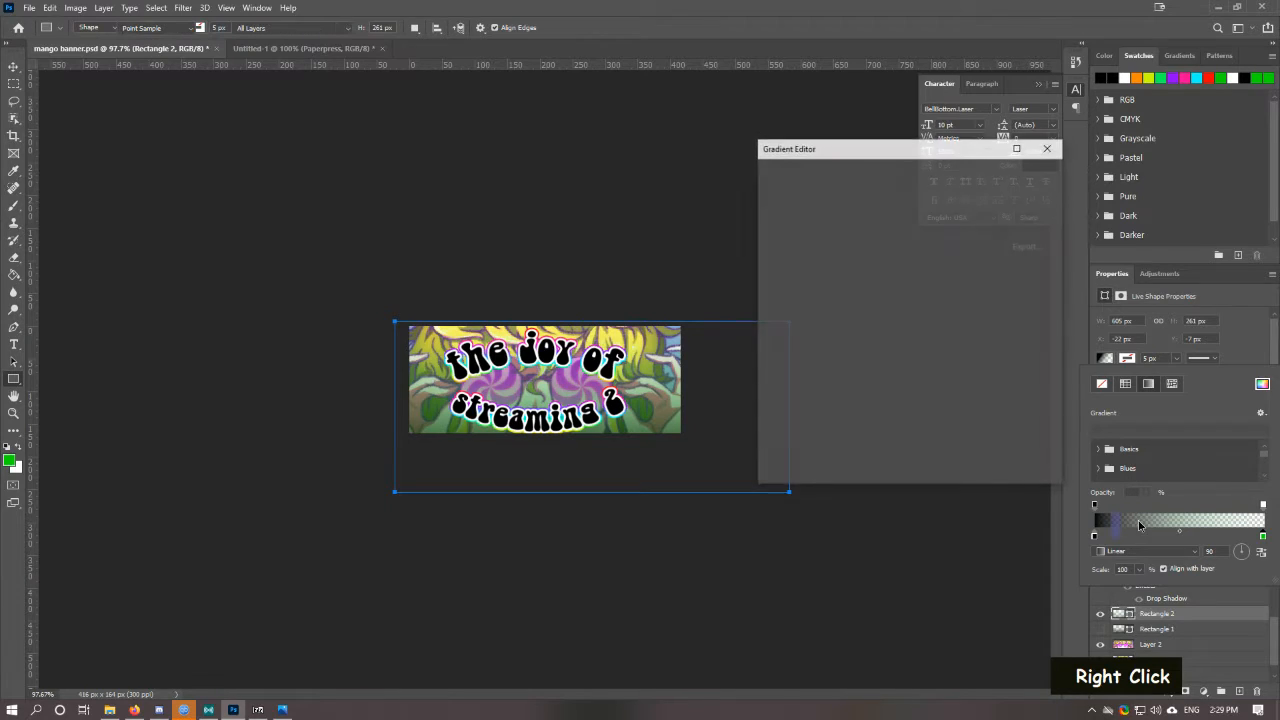
left_click(1043, 393)
left_click(854, 450)
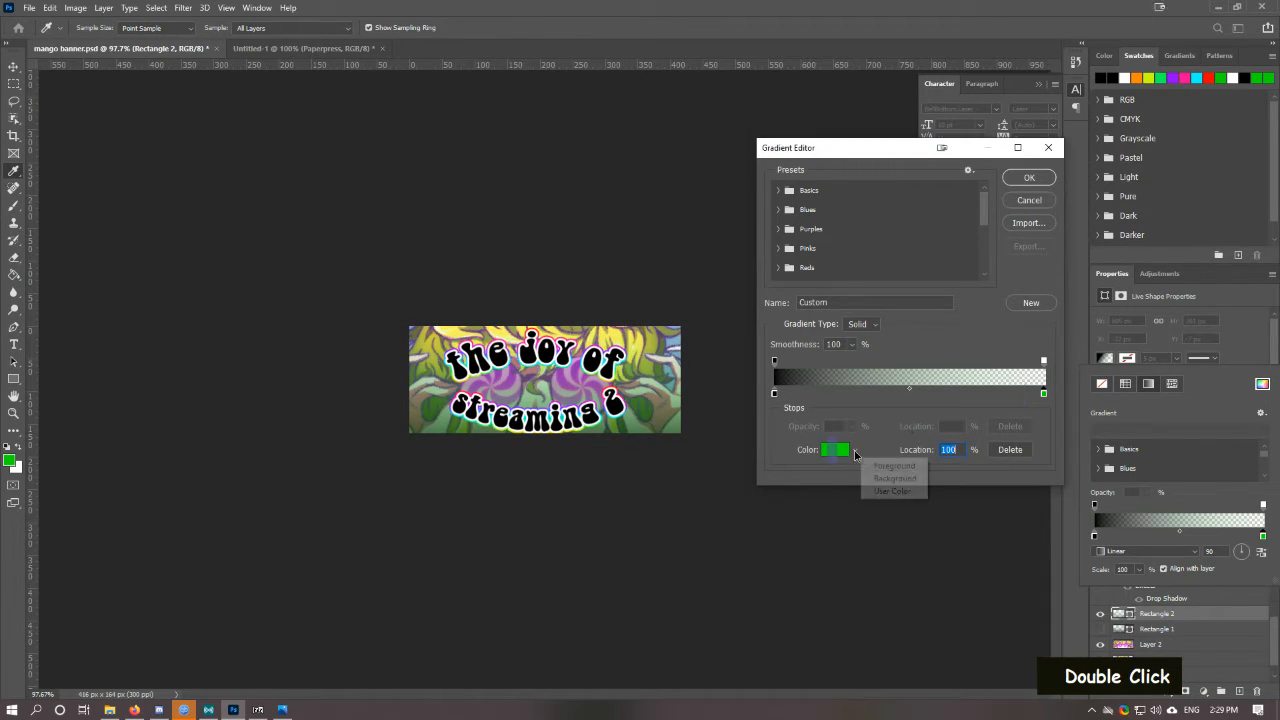
left_click(829, 455)
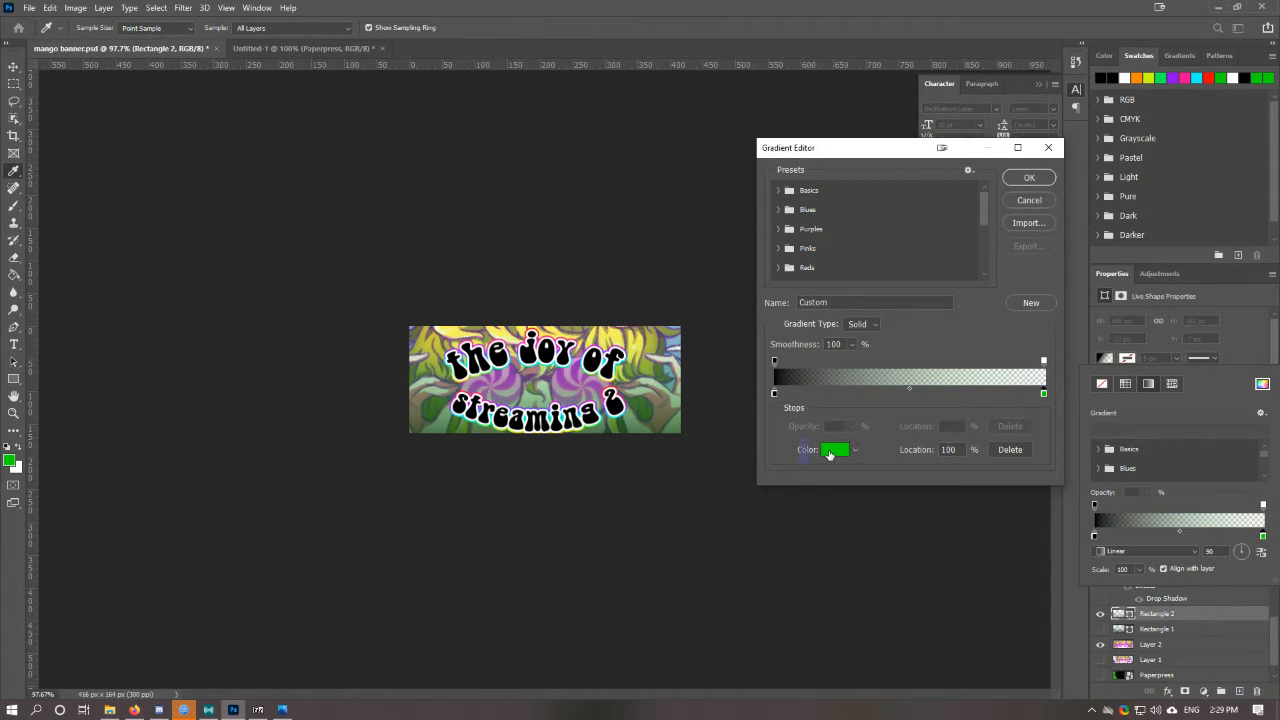
left_click(830, 452)
type("ffffff")
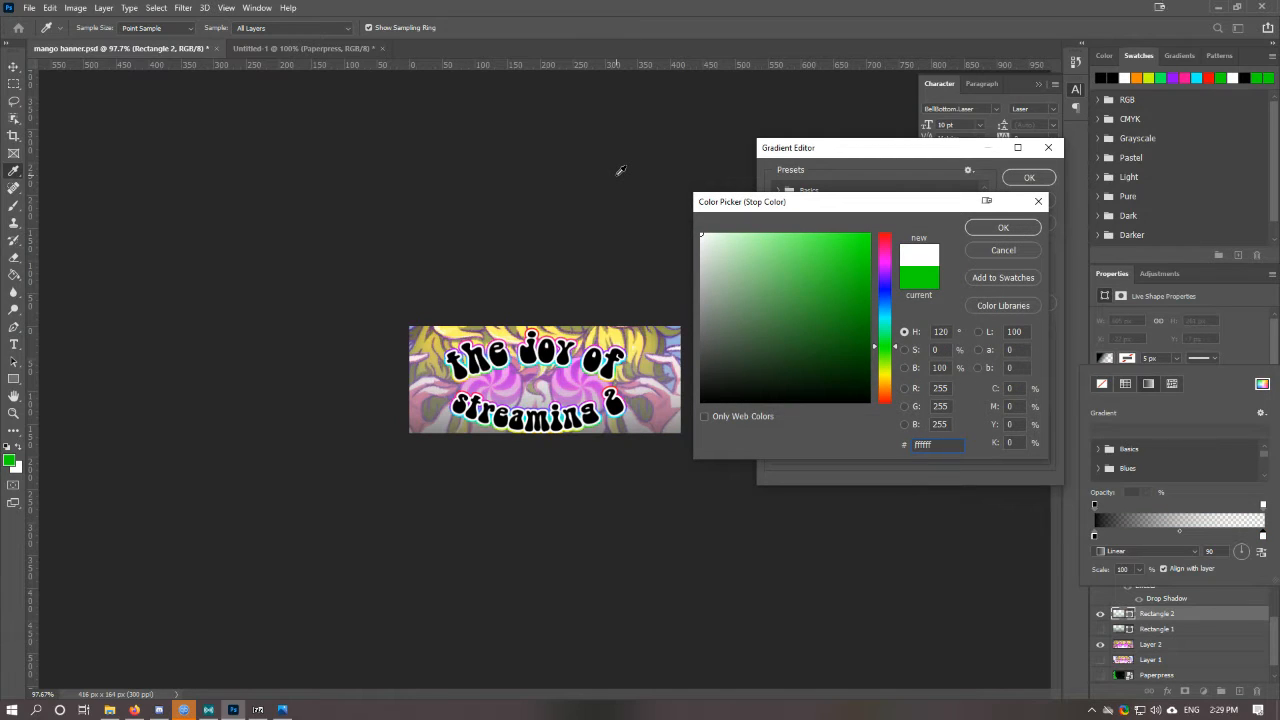
left_click(710, 401)
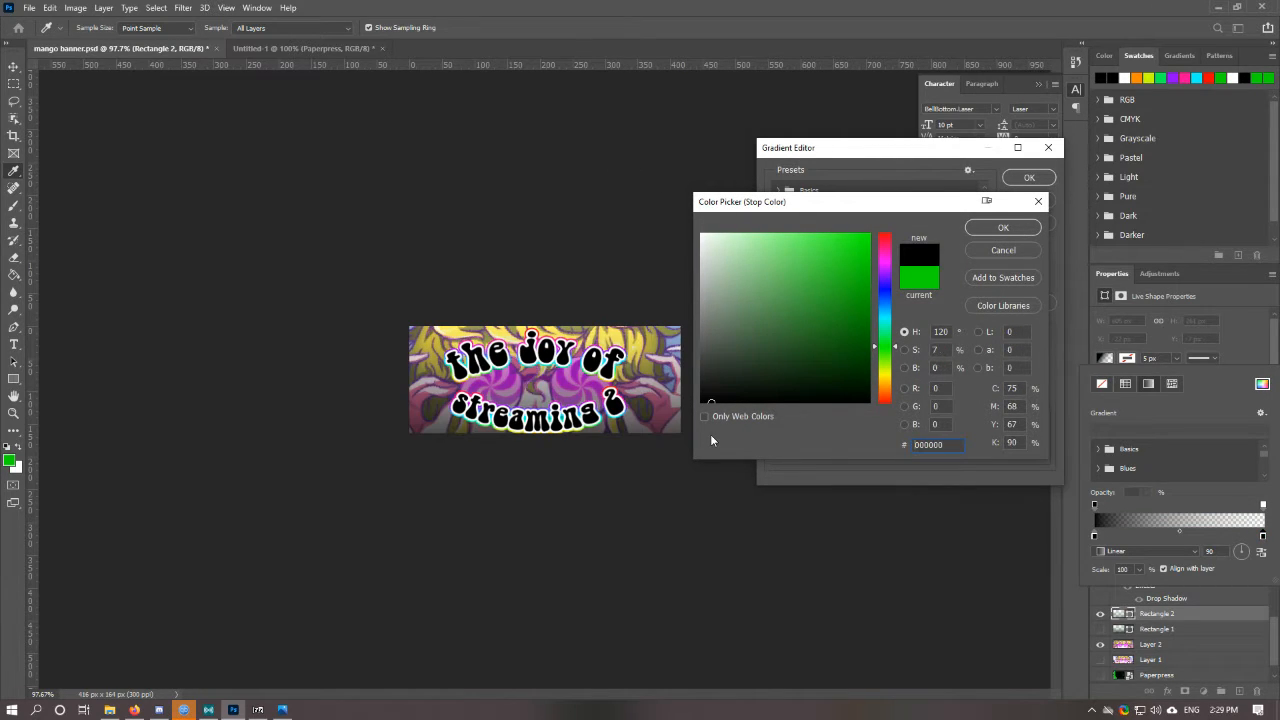
left_click(998, 228)
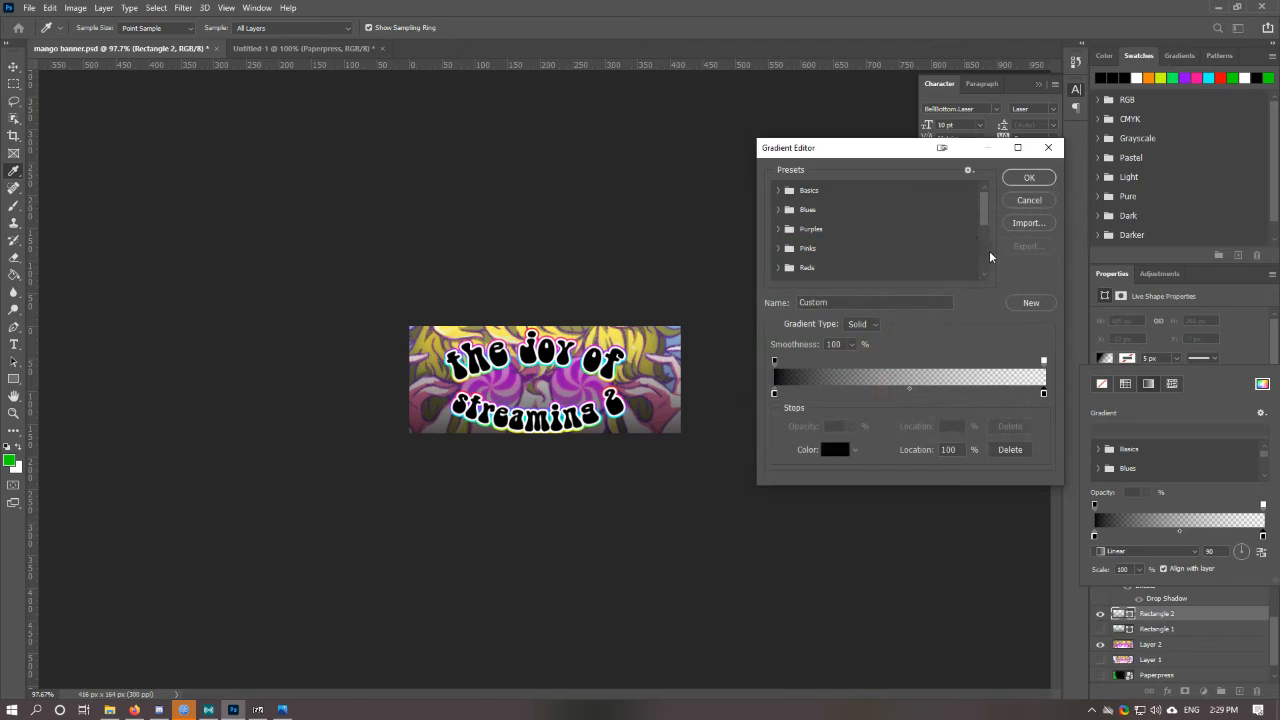
left_click(1024, 177)
left_click(646, 390)
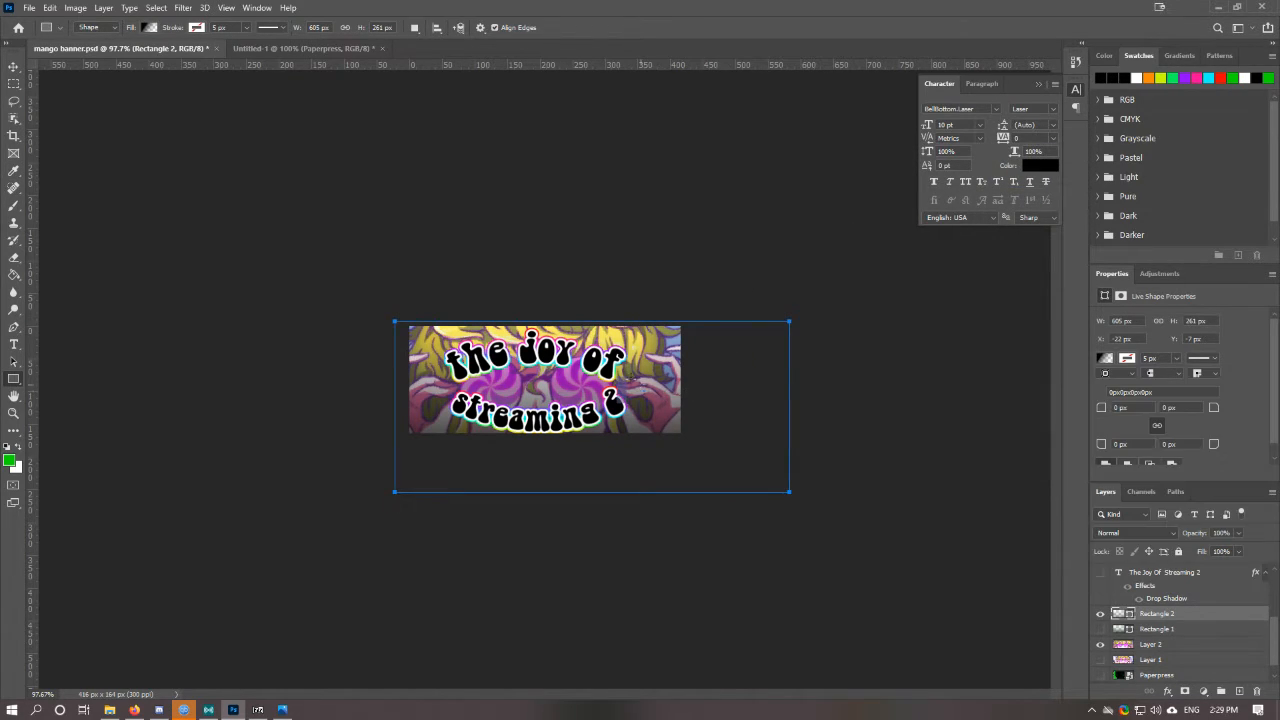
left_click_drag(644, 386, 658, 392)
key("Escape")
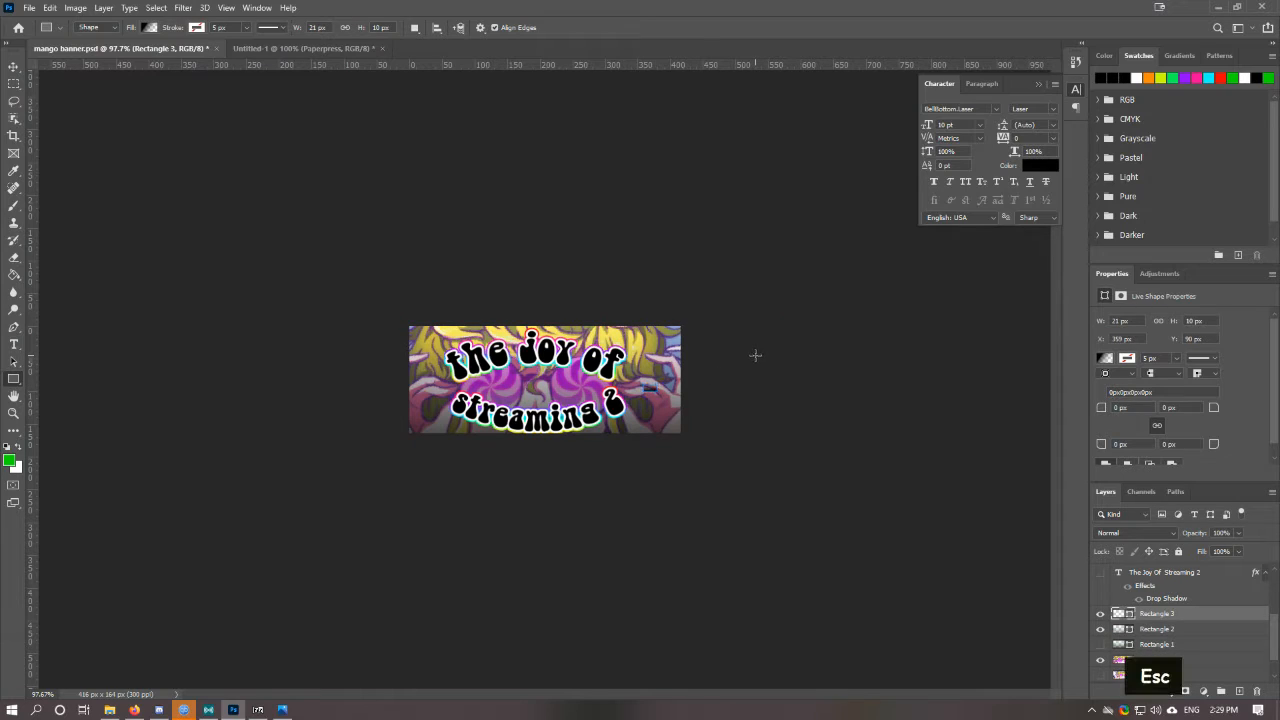
key("Escape")
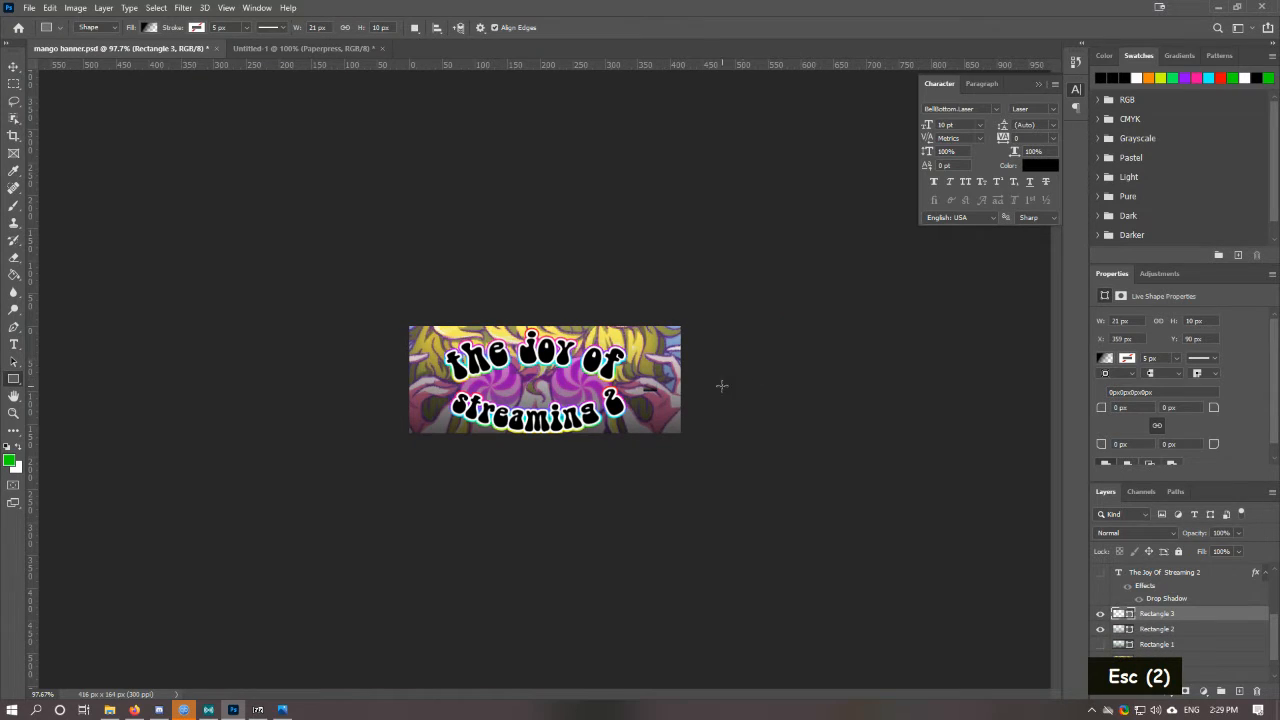
key("ctrl+z")
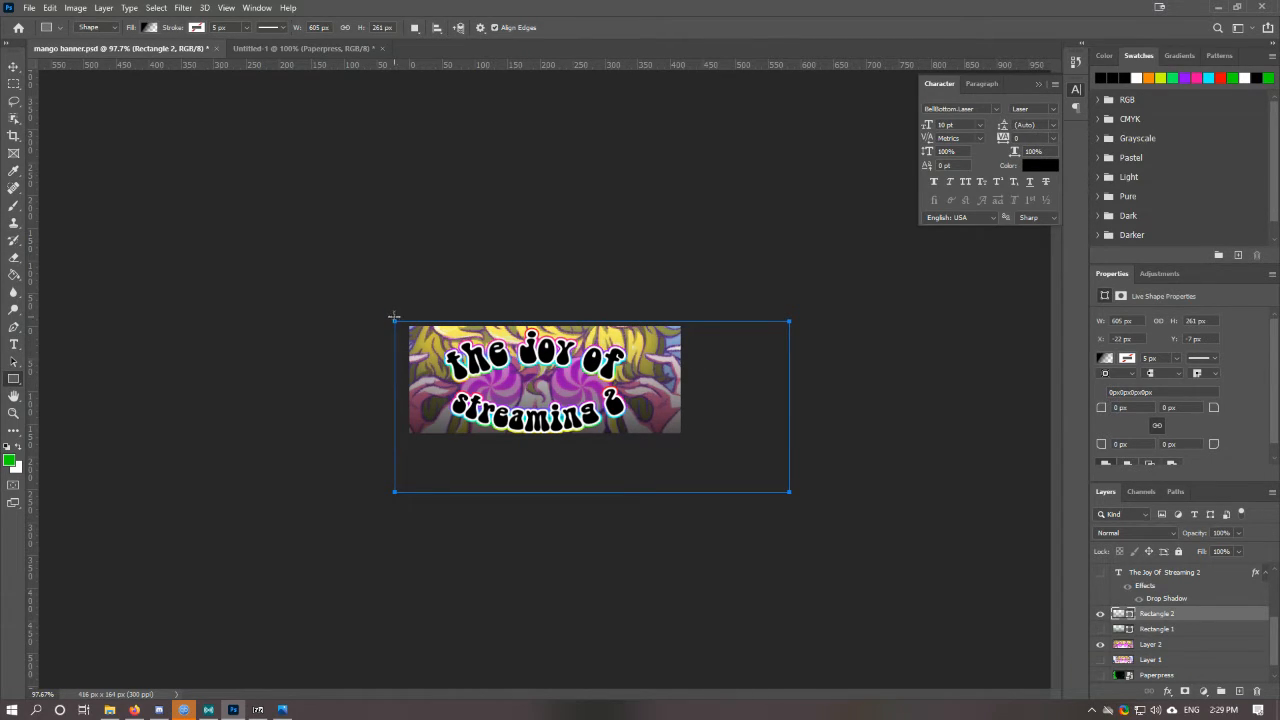
Step: Shrink the new gradient rectangle to about 416 × 171 px so it spans exactly the banner's width
key("ctrl+t")
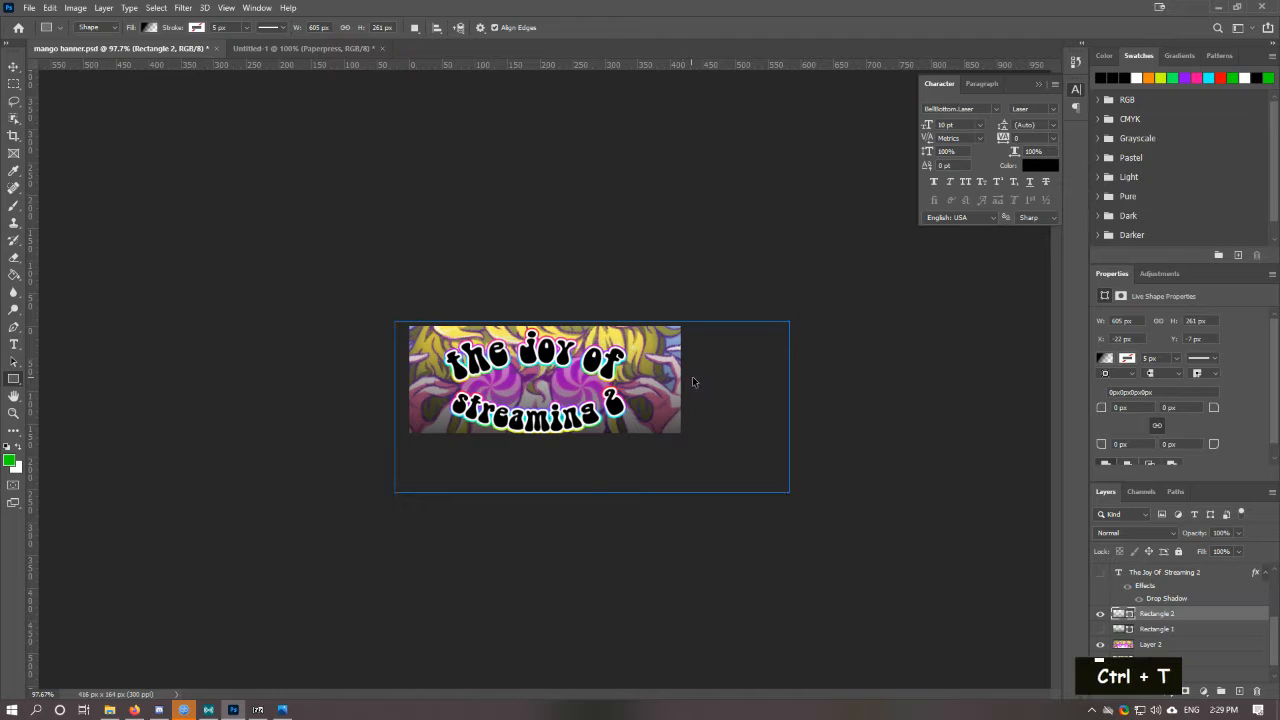
left_click_drag(788, 494, 676, 441)
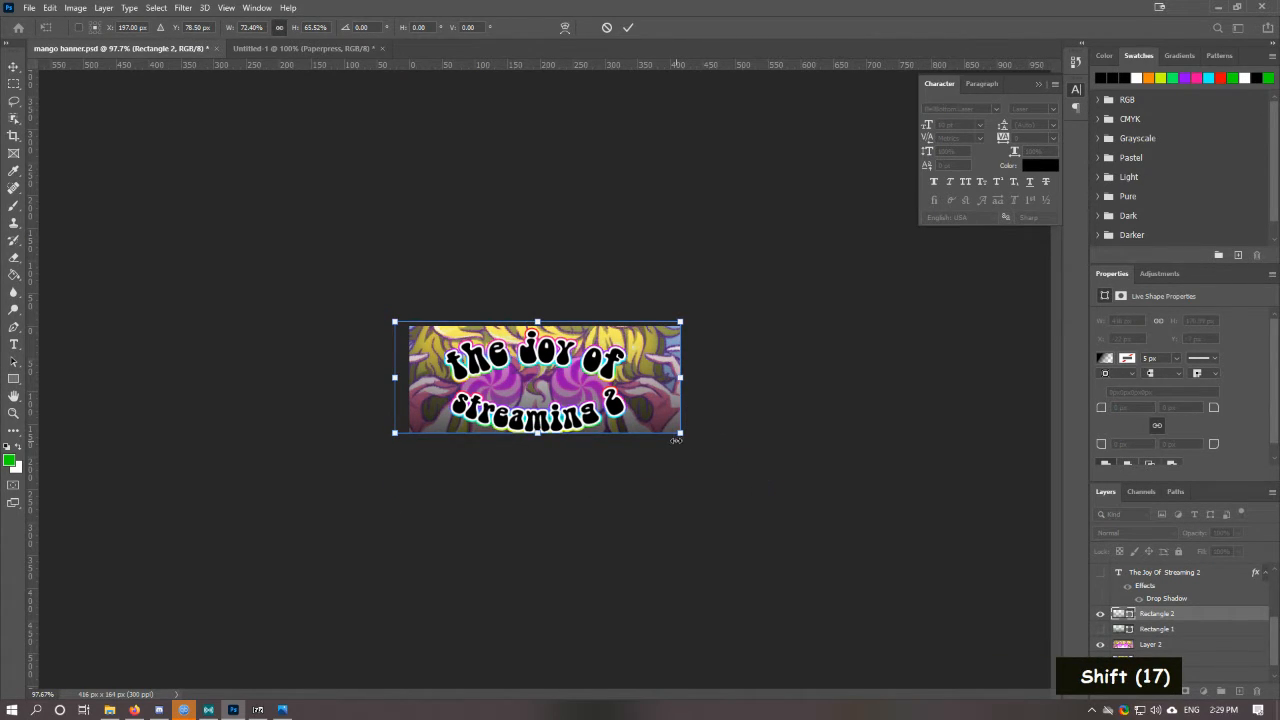
left_click_drag(395, 378, 410, 379)
mouse_move(409, 432)
left_mouse_down()
mouse_move(409, 400)
mouse_move(407, 434)
left_mouse_up()
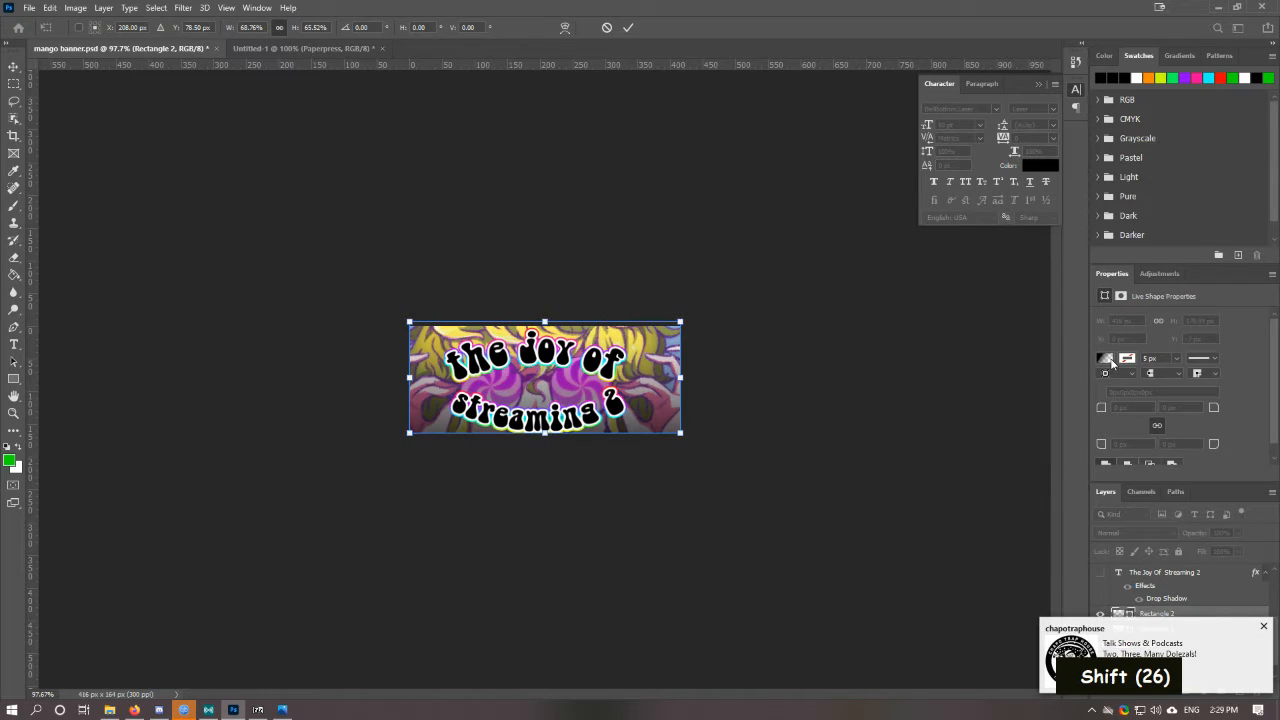
left_click(14, 67)
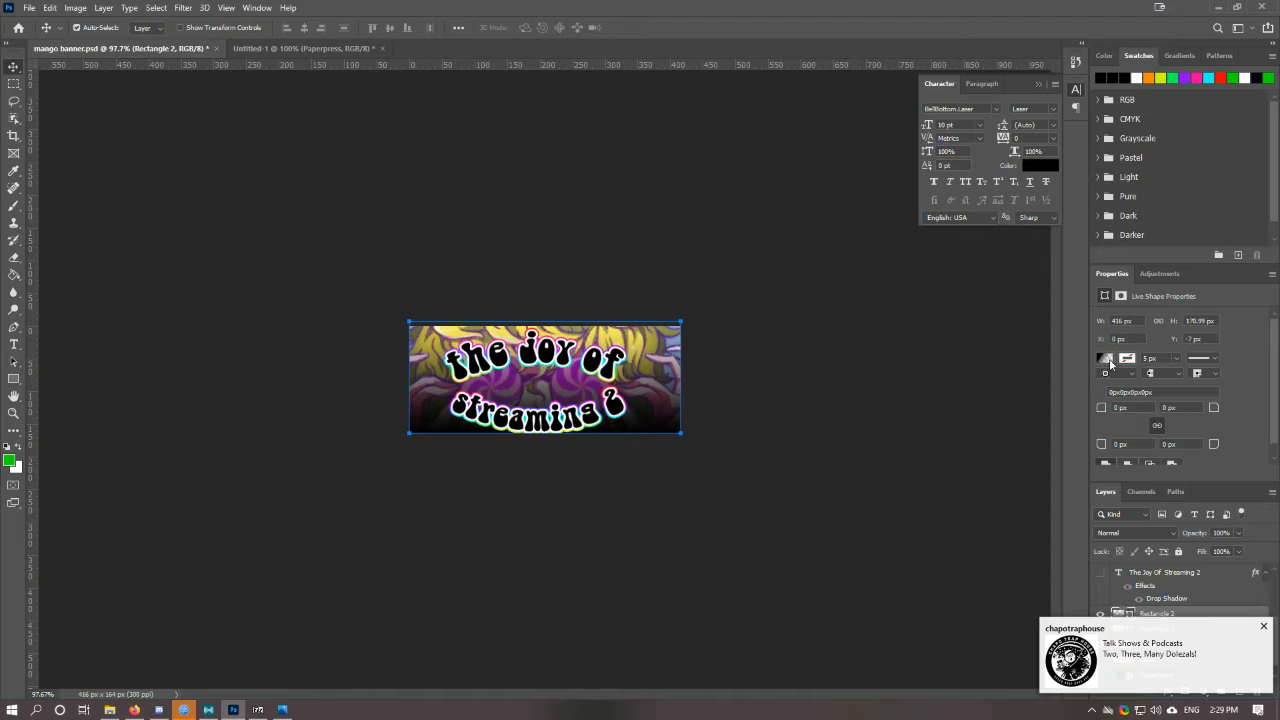
Step: Inspect the starting colour stop of the Rectangle 2 fill gradient in the Gradient Editor
left_click(1108, 362)
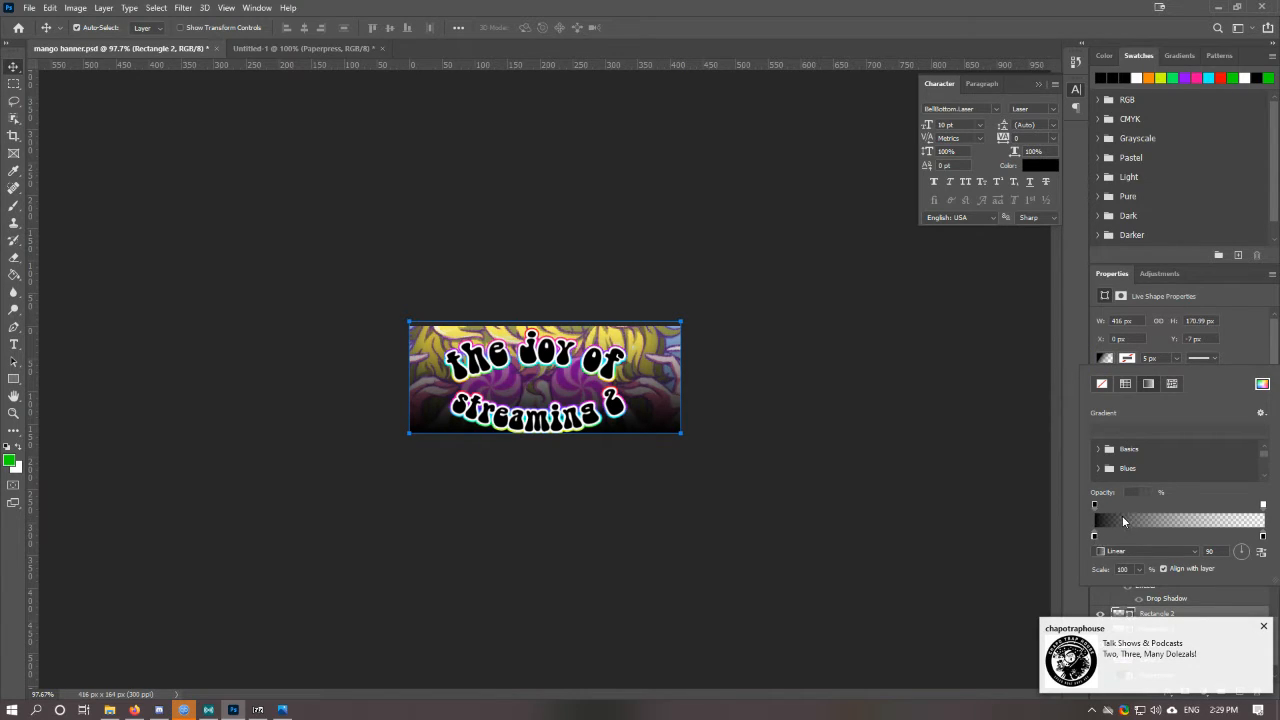
left_click(1122, 516)
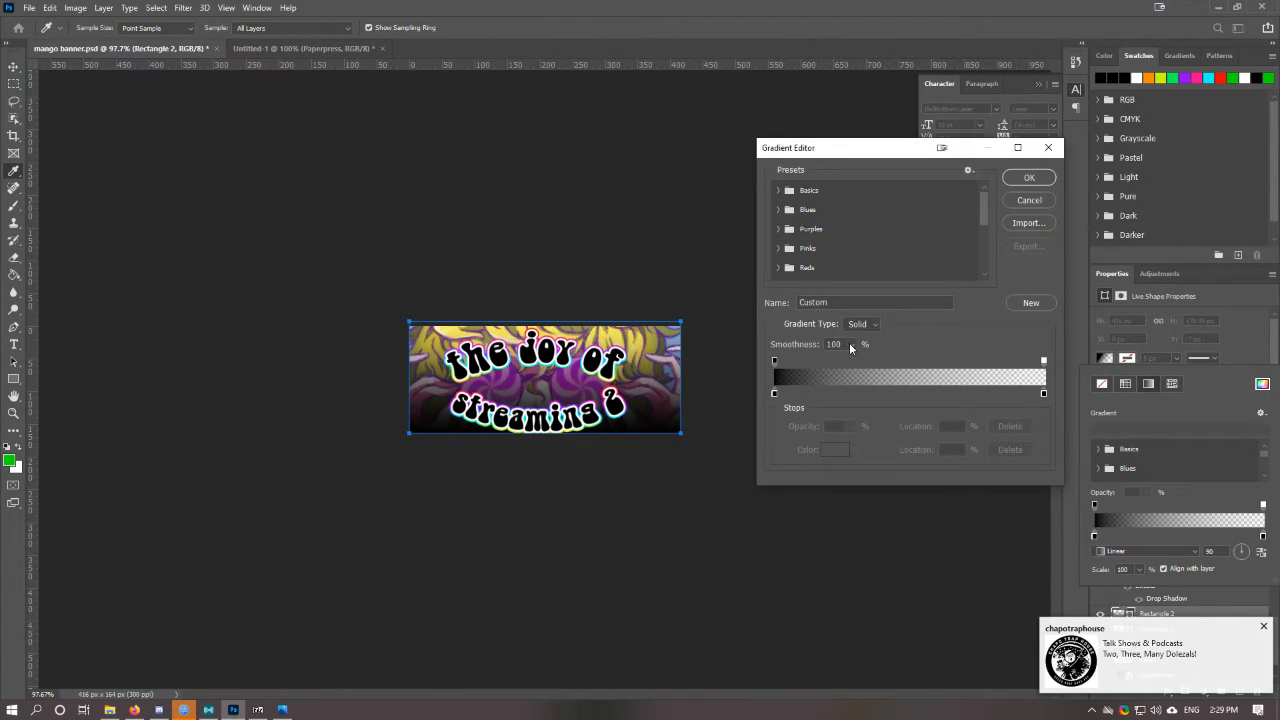
left_click(774, 393)
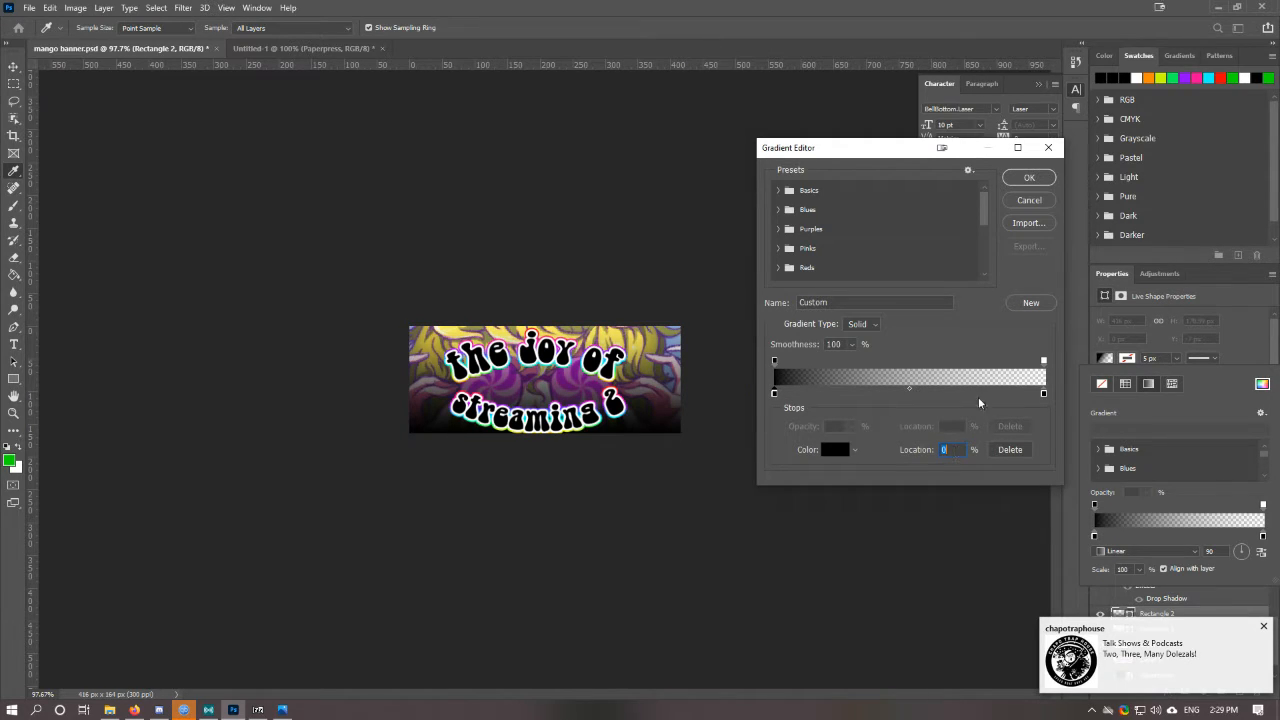
left_click(1019, 177)
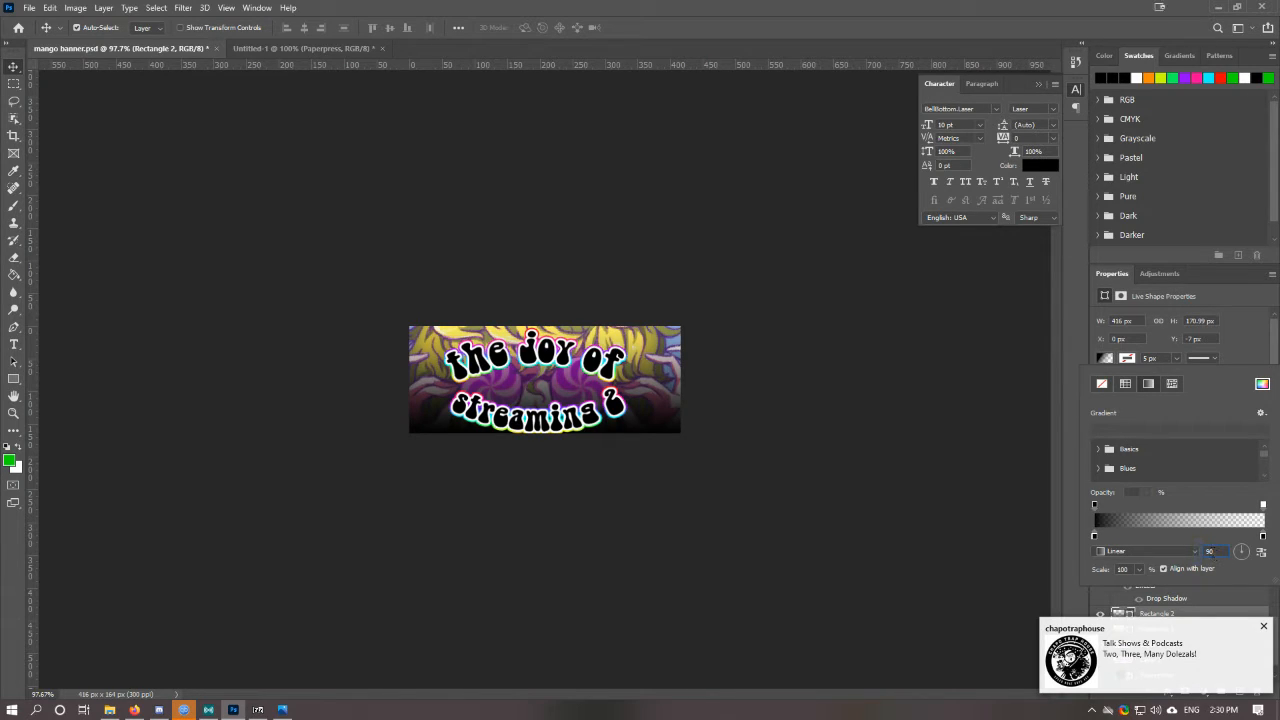
Step: Try scaling the Rectangle 2 fill gradient to 122%, and restore the scale to 100%
double_click(1126, 492)
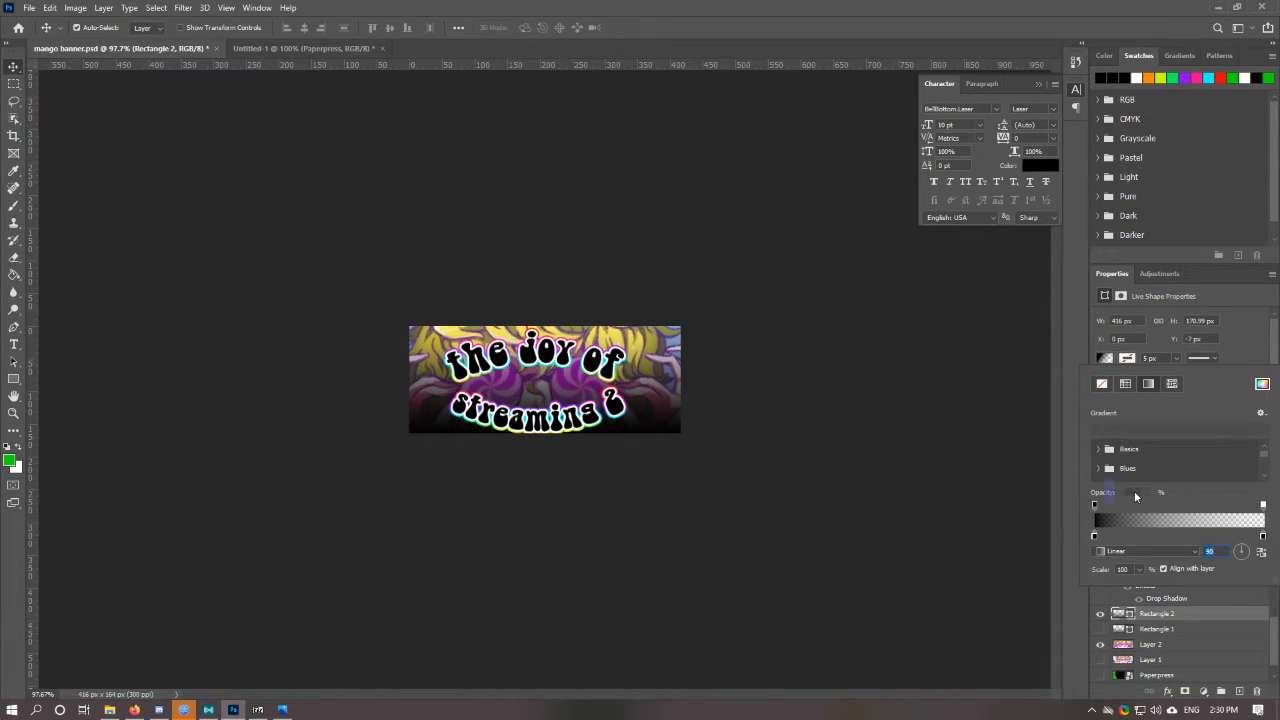
left_click(1138, 569)
left_click_drag(1143, 588, 982, 523)
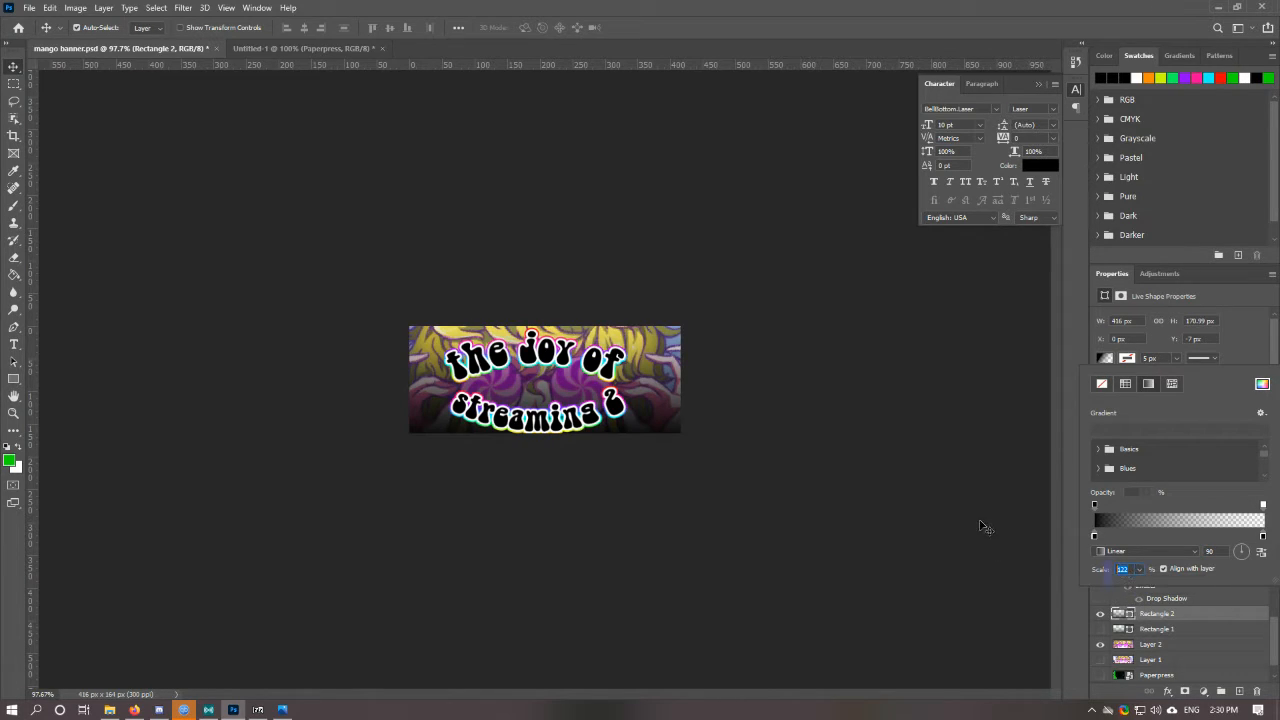
type("1")
key("Return")
key("0")
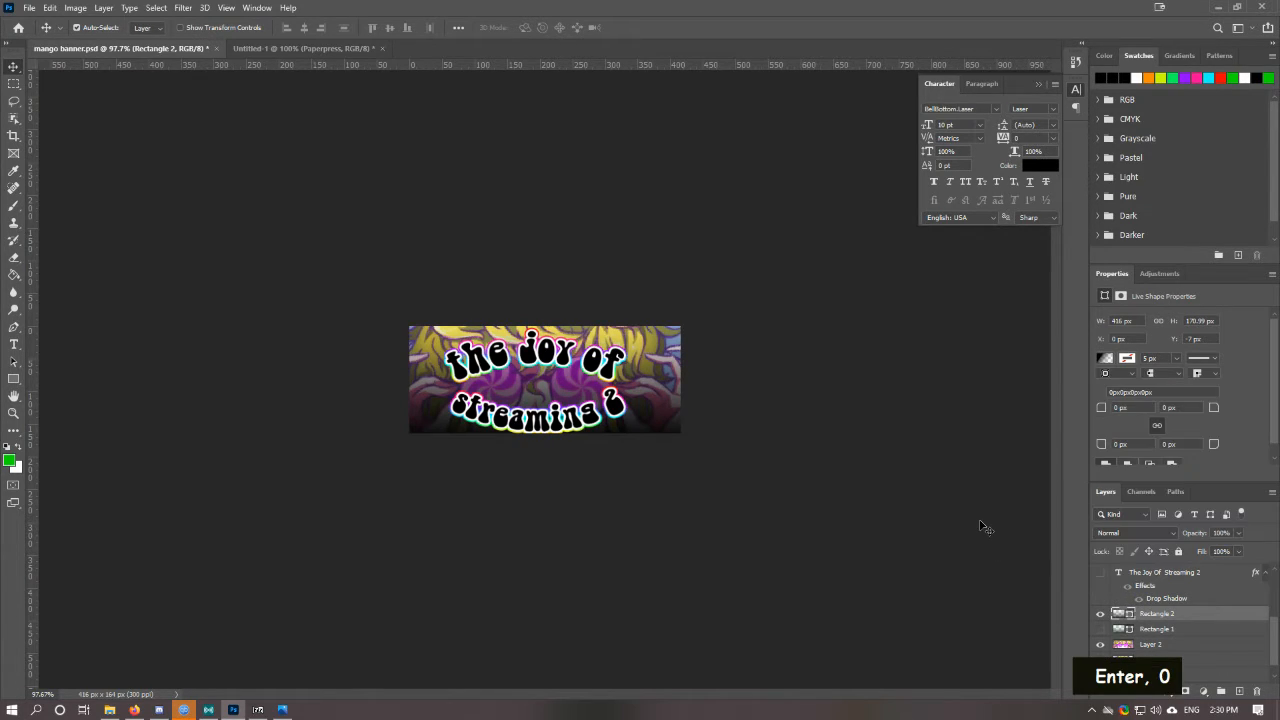
left_click(1107, 359)
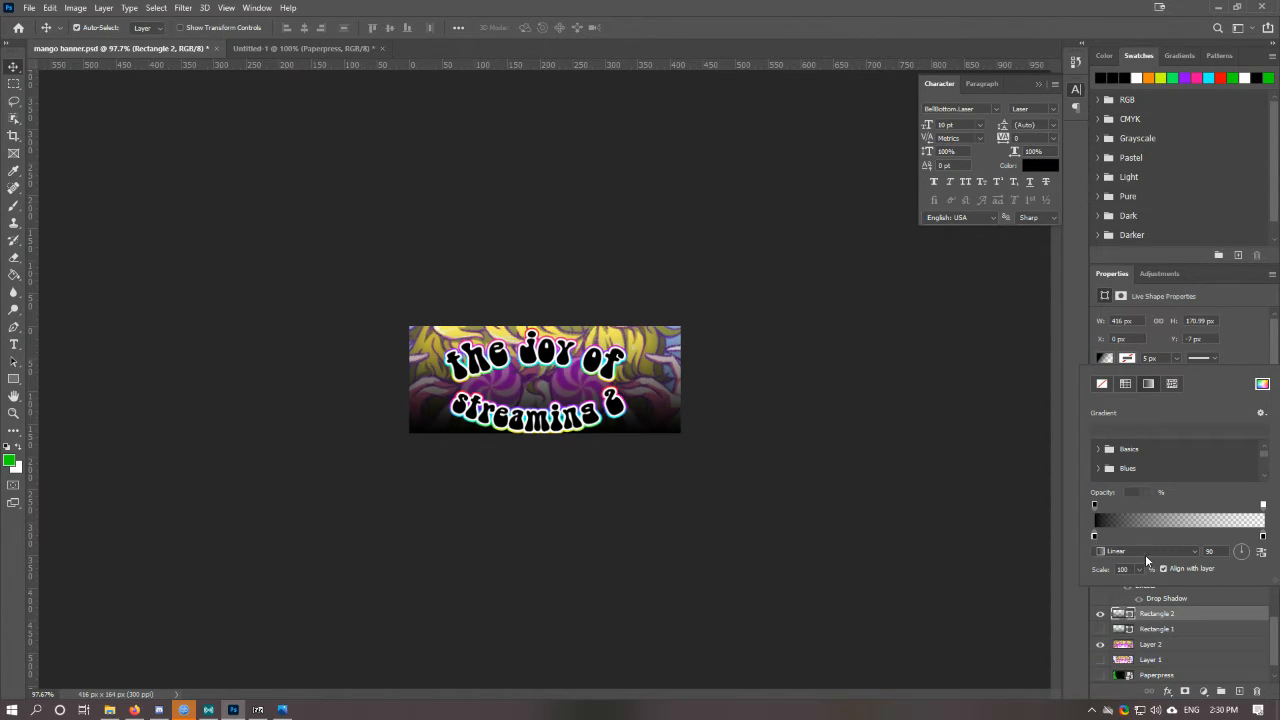
key("ctrl+t")
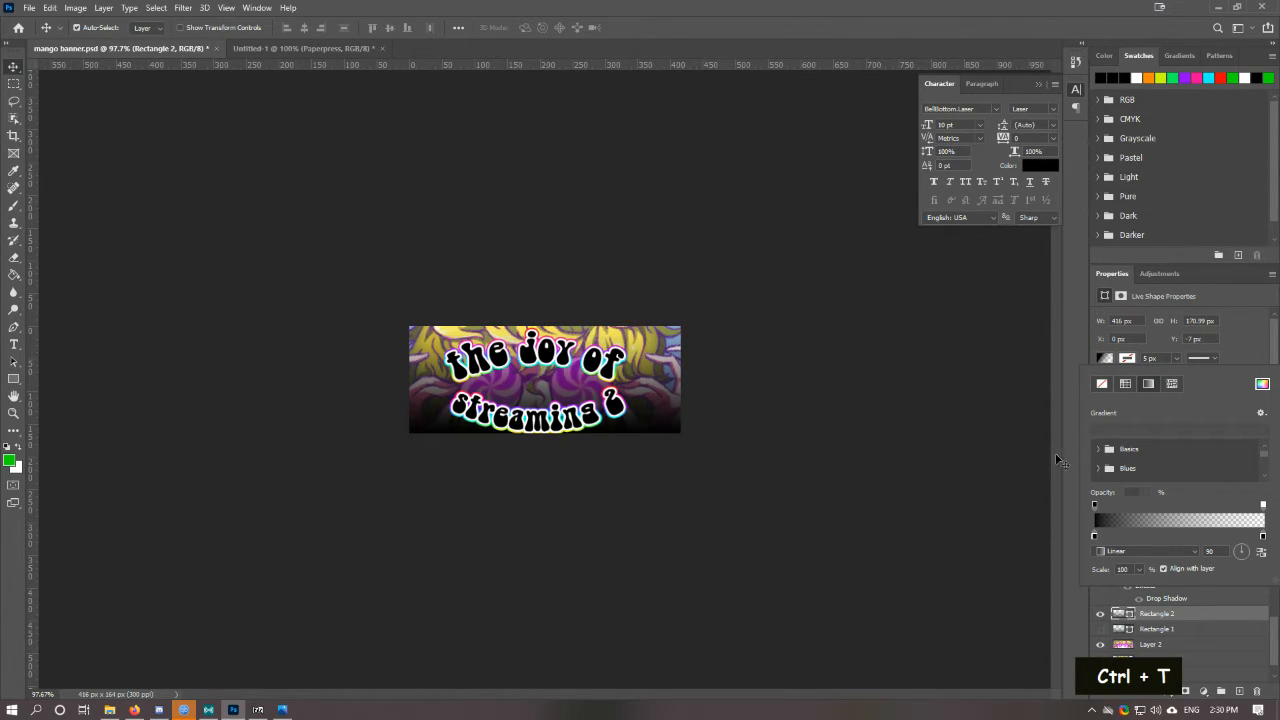
left_click_drag(589, 372, 553, 361)
key("ctrl+z")
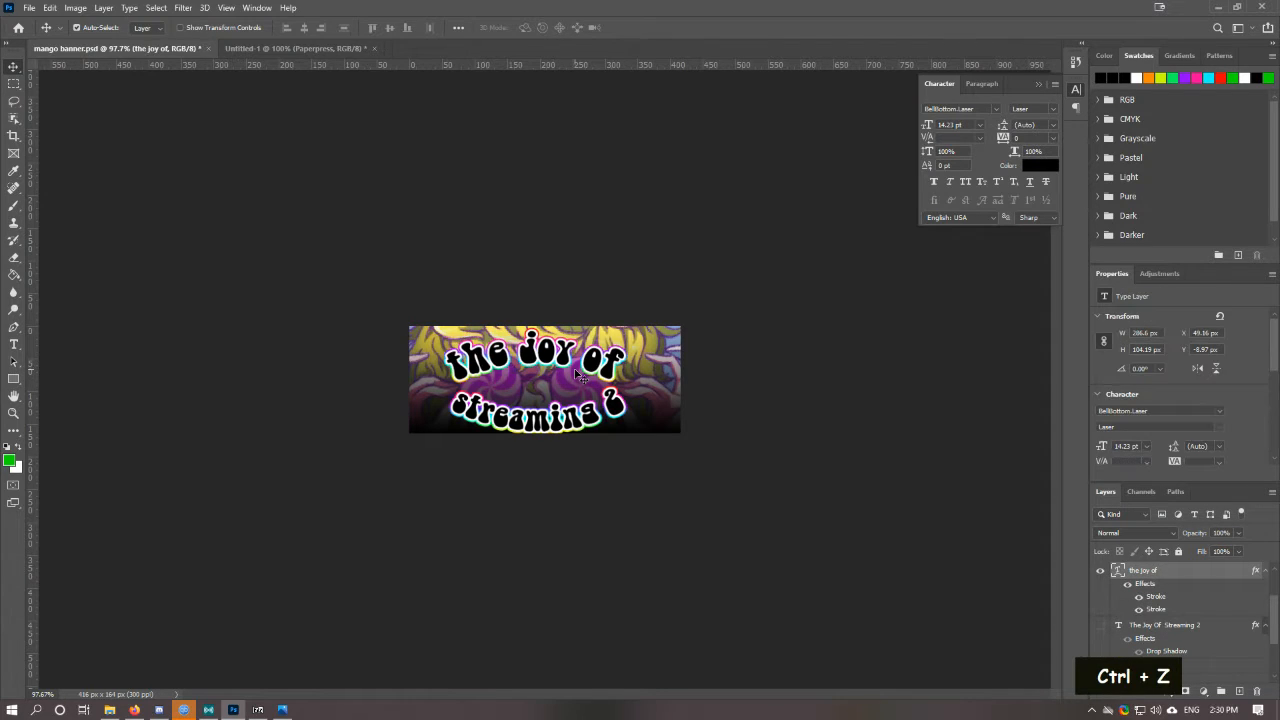
Step: Stretch the Rectangle 2 shape past the banner's lower edge to a height of about 245 px and save the banner
scroll(1197, 601, "down", 4)
left_click(1181, 599)
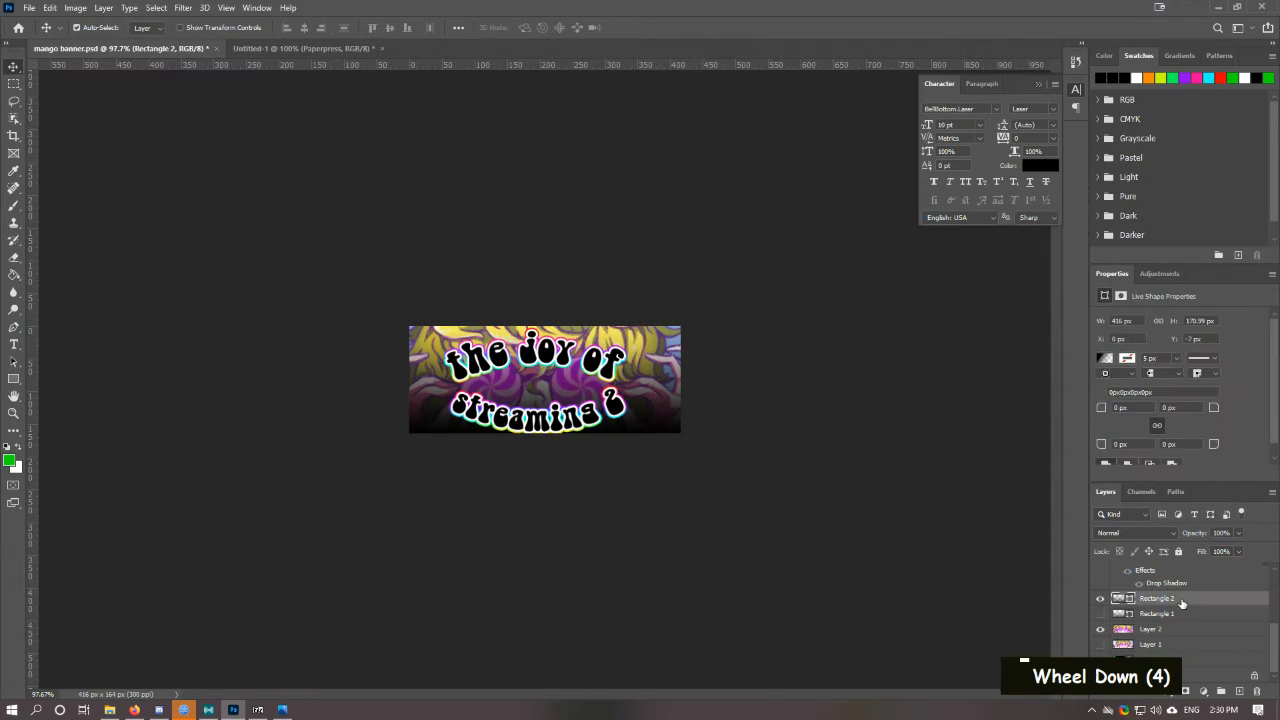
key("ctrl+t")
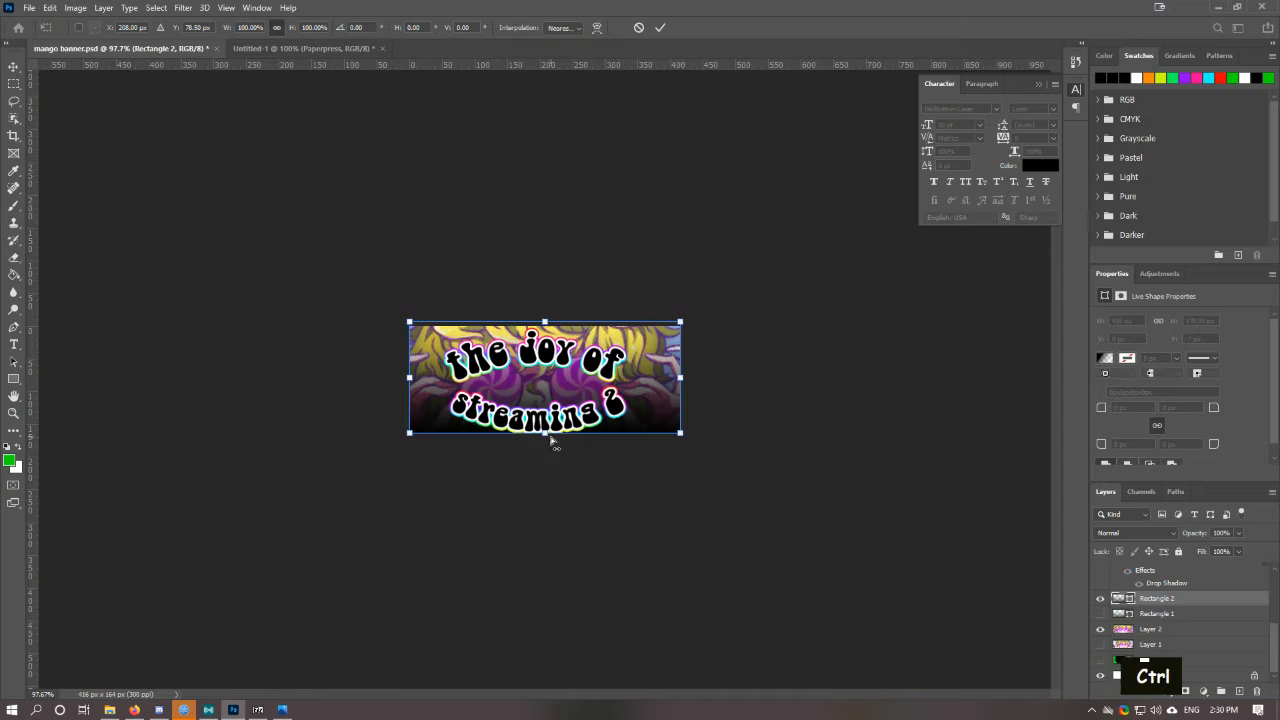
left_click_drag(544, 433, 545, 482)
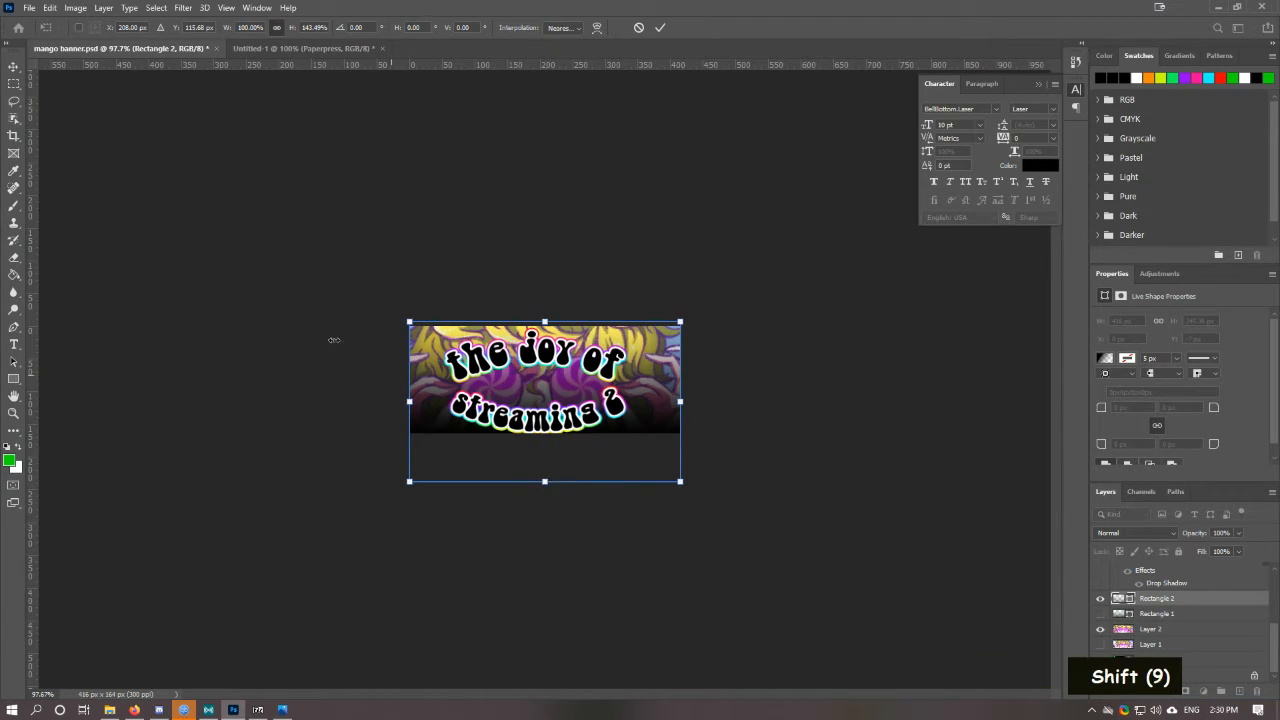
left_click(14, 66)
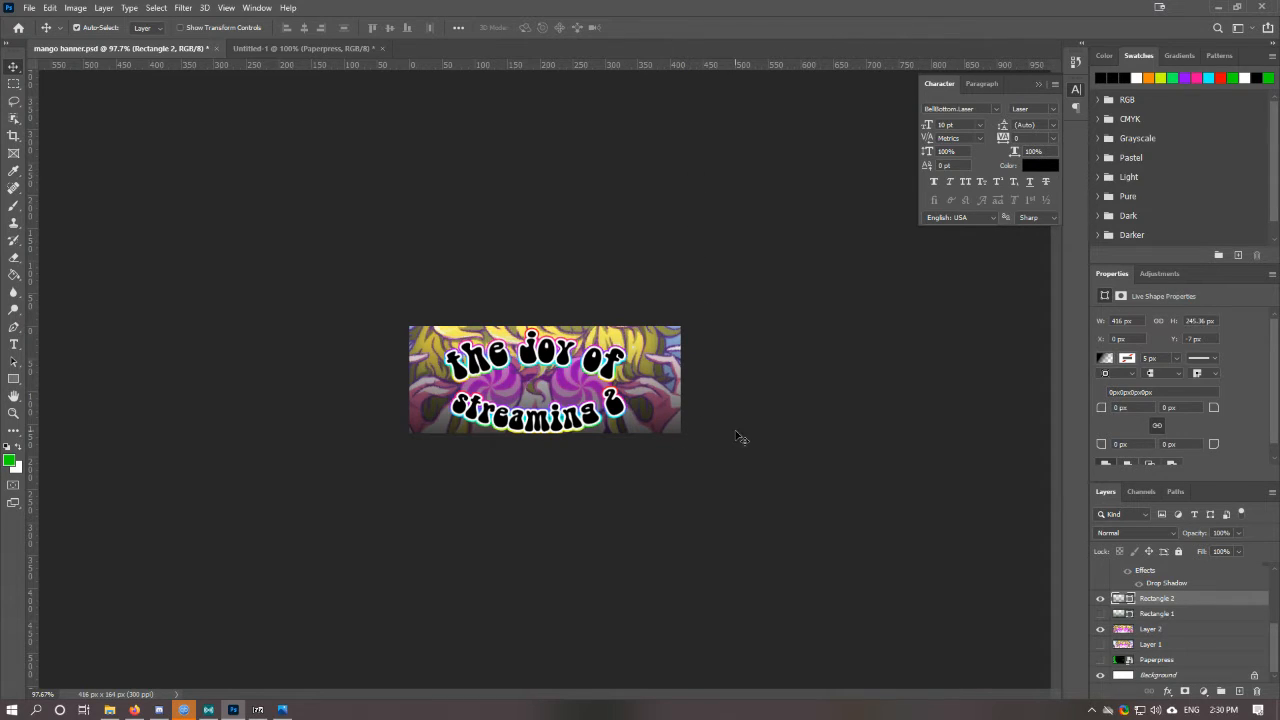
key("ctrl+s")
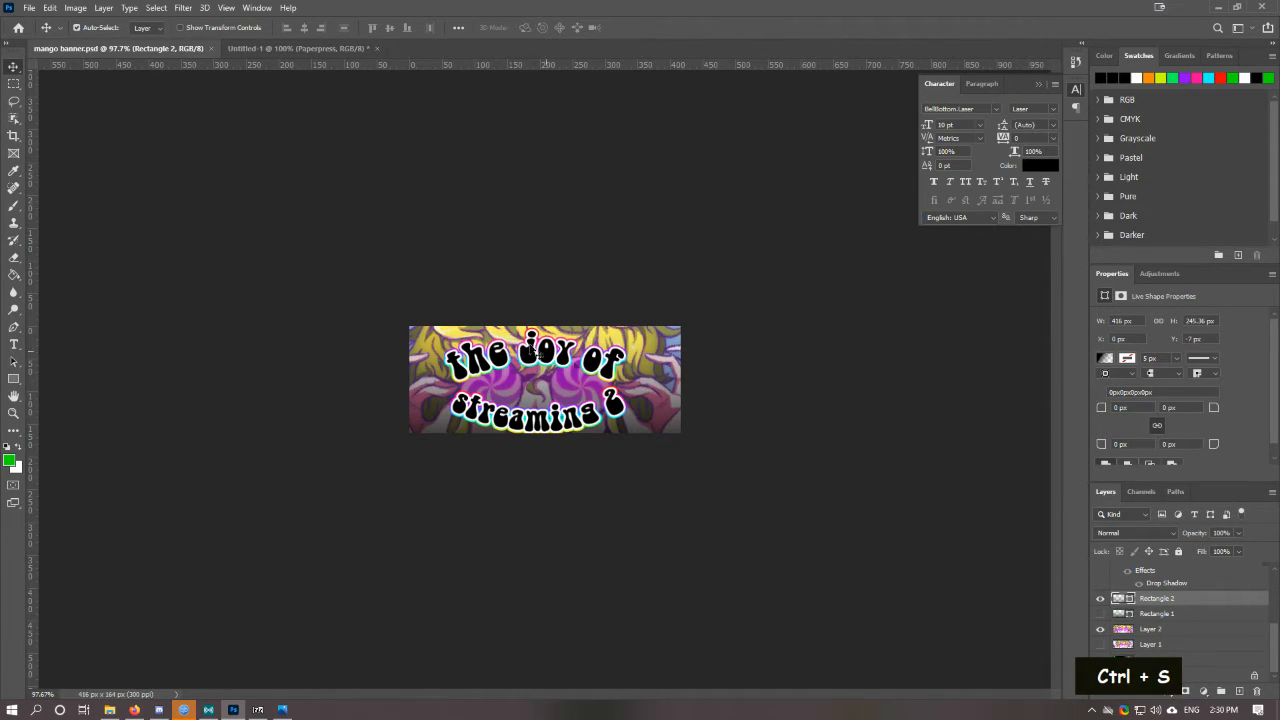
Step: Nudge the "streaming 2" text line up to a Y position of 82.6 px and save the banner
left_click(553, 430)
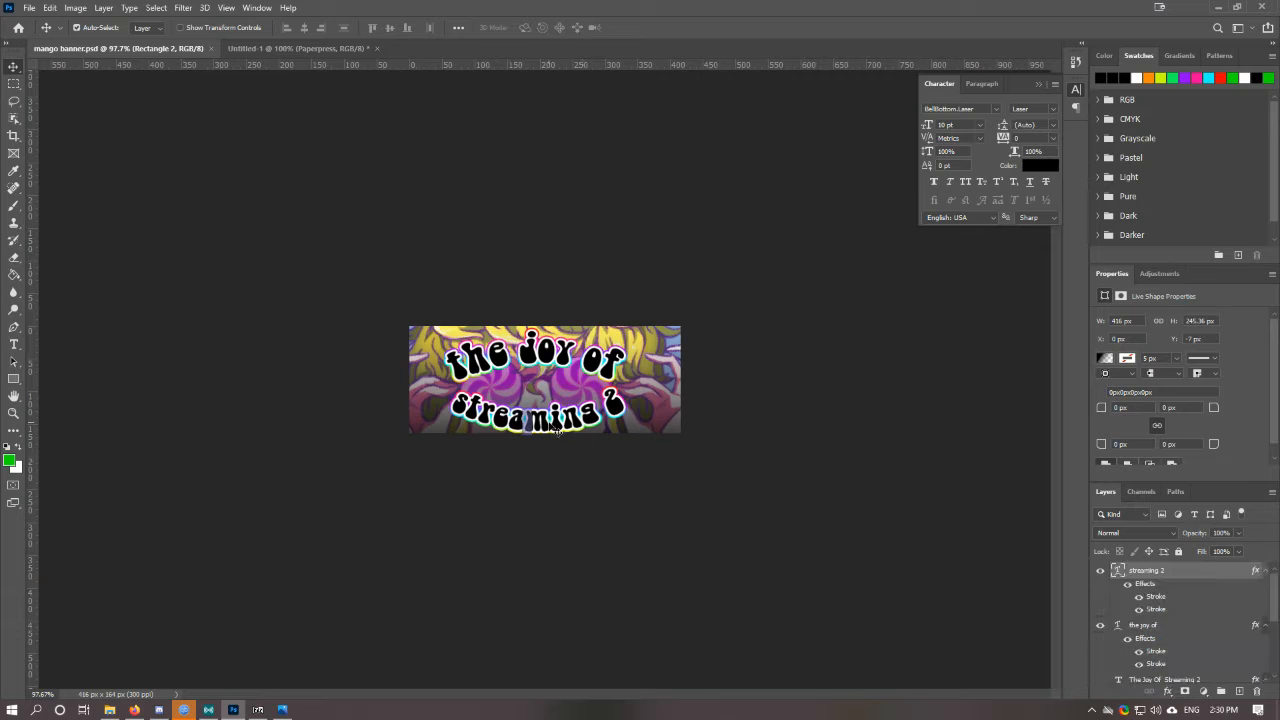
key("Up")
key("Up")
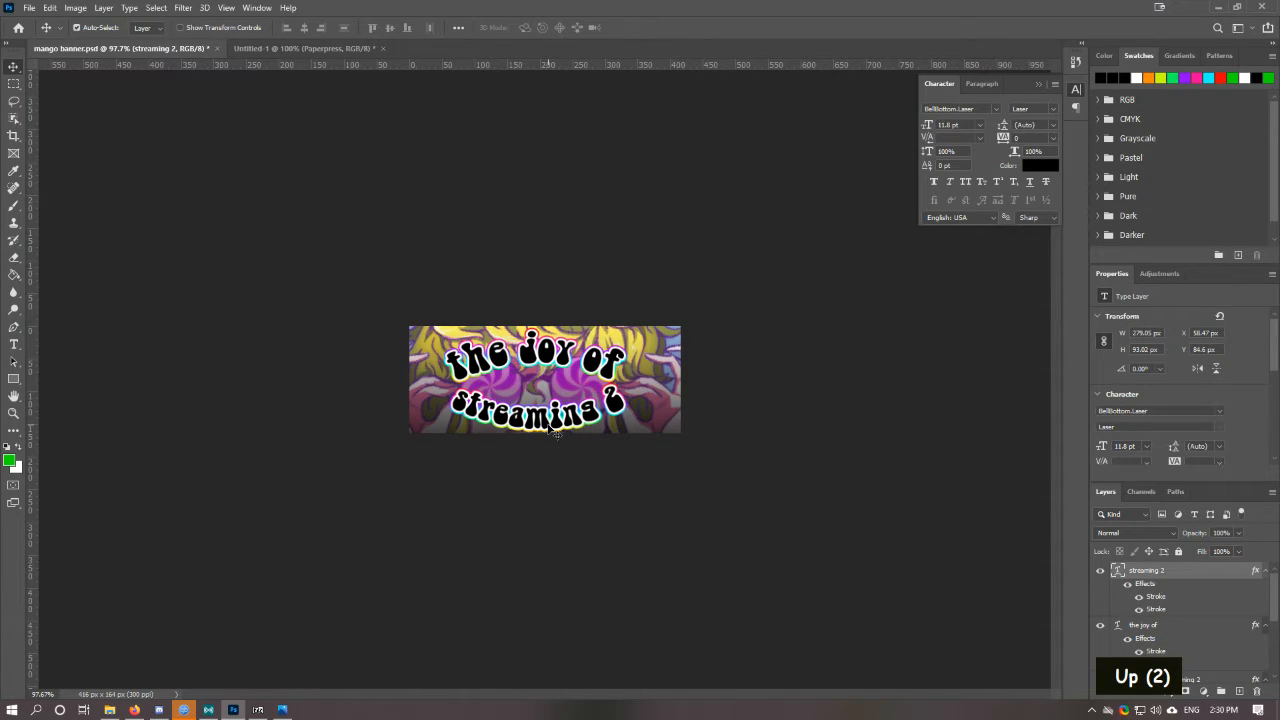
key("Up")
key("ctrl+s")
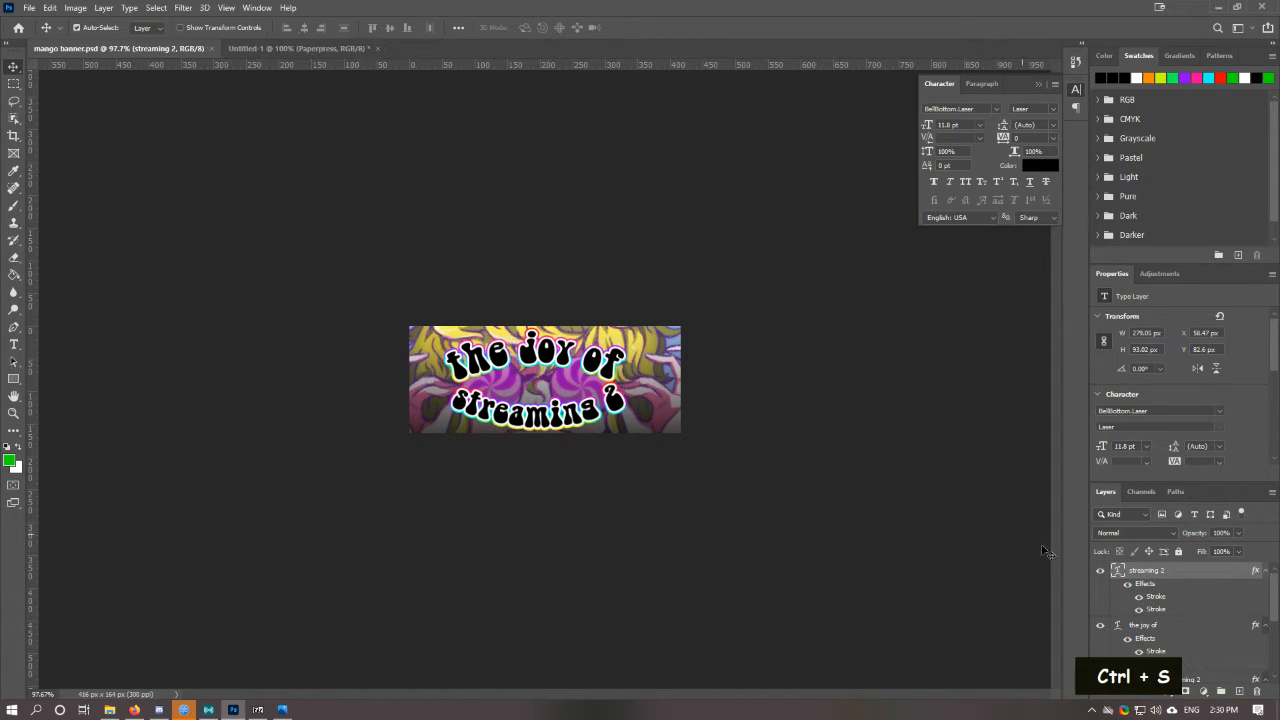
Step: Compare the banner with and without the Rectangle 2 gradient overlay by toggling its visibility
scroll(1105, 605, "down", 8)
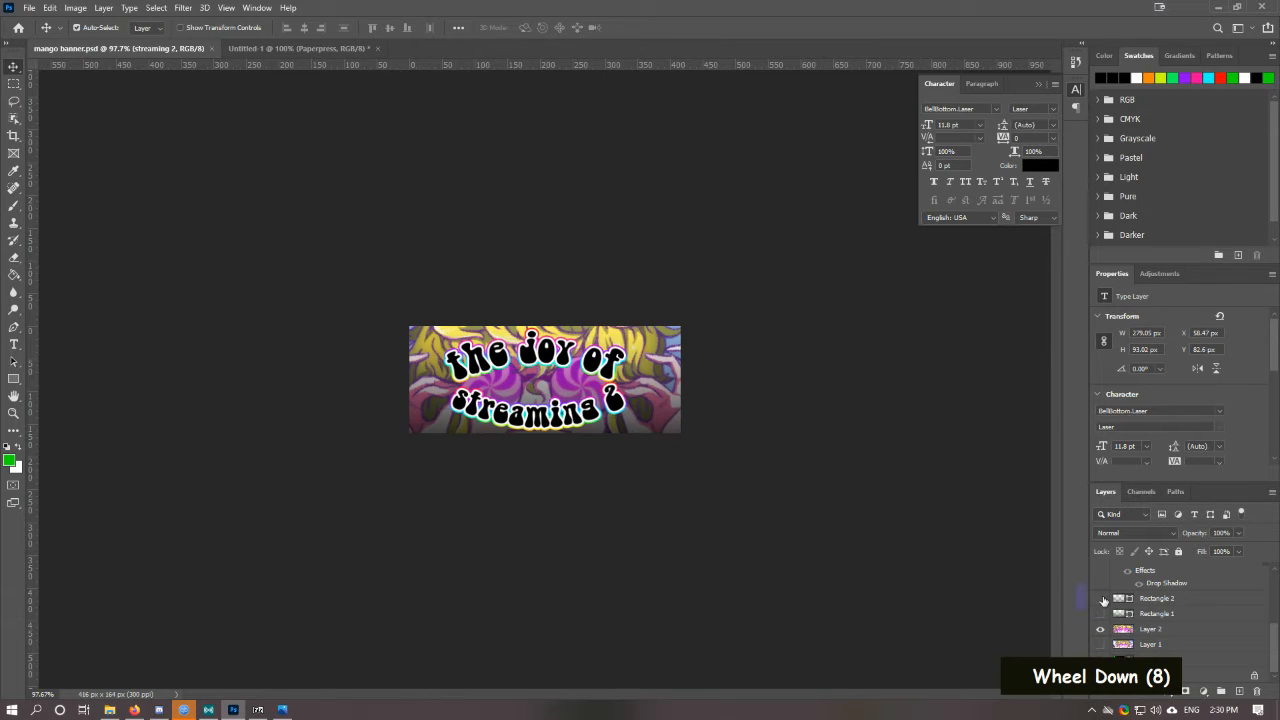
left_click(1102, 599)
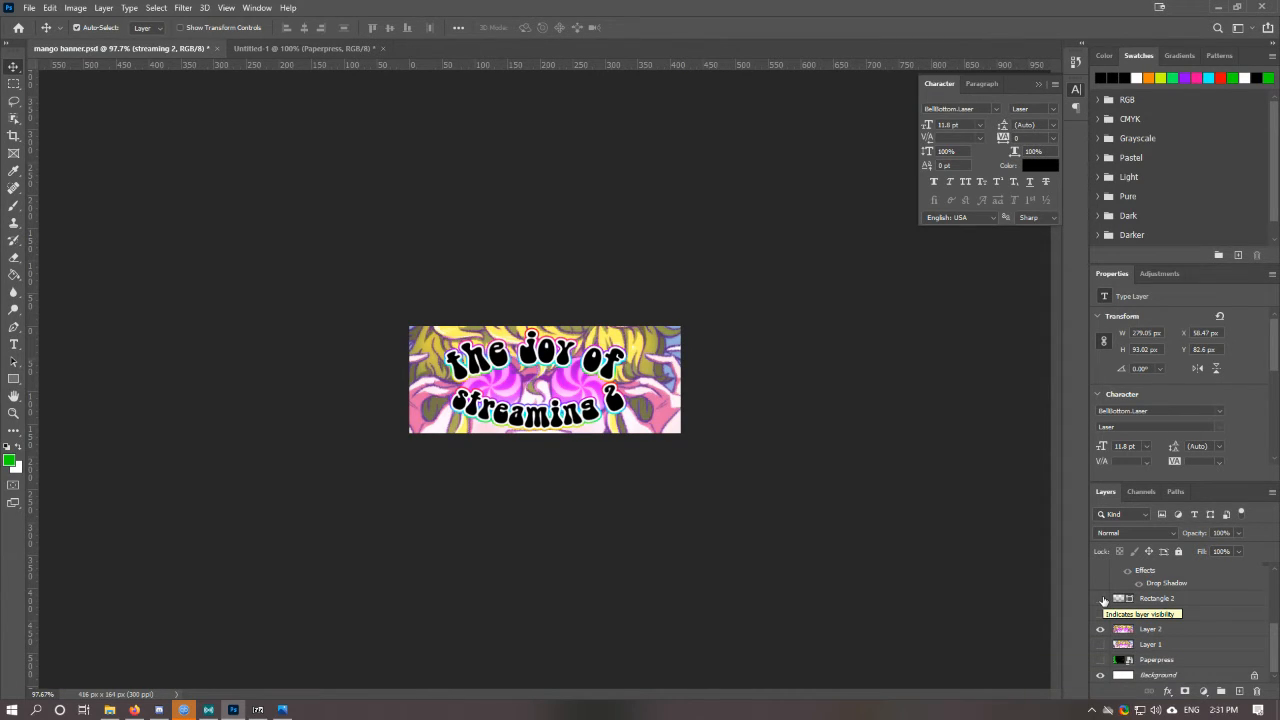
left_click(1102, 599)
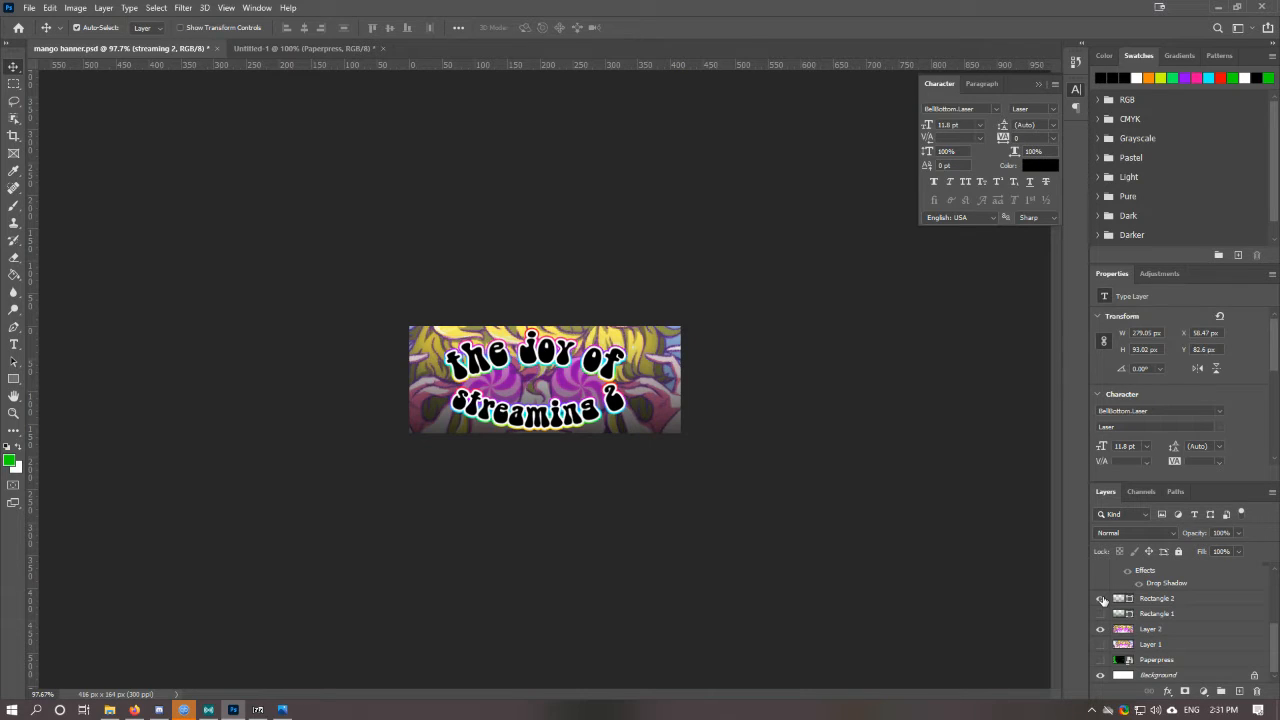
Step: Nudge the "streaming 2" text line down 1 px and save the banner
key("Down")
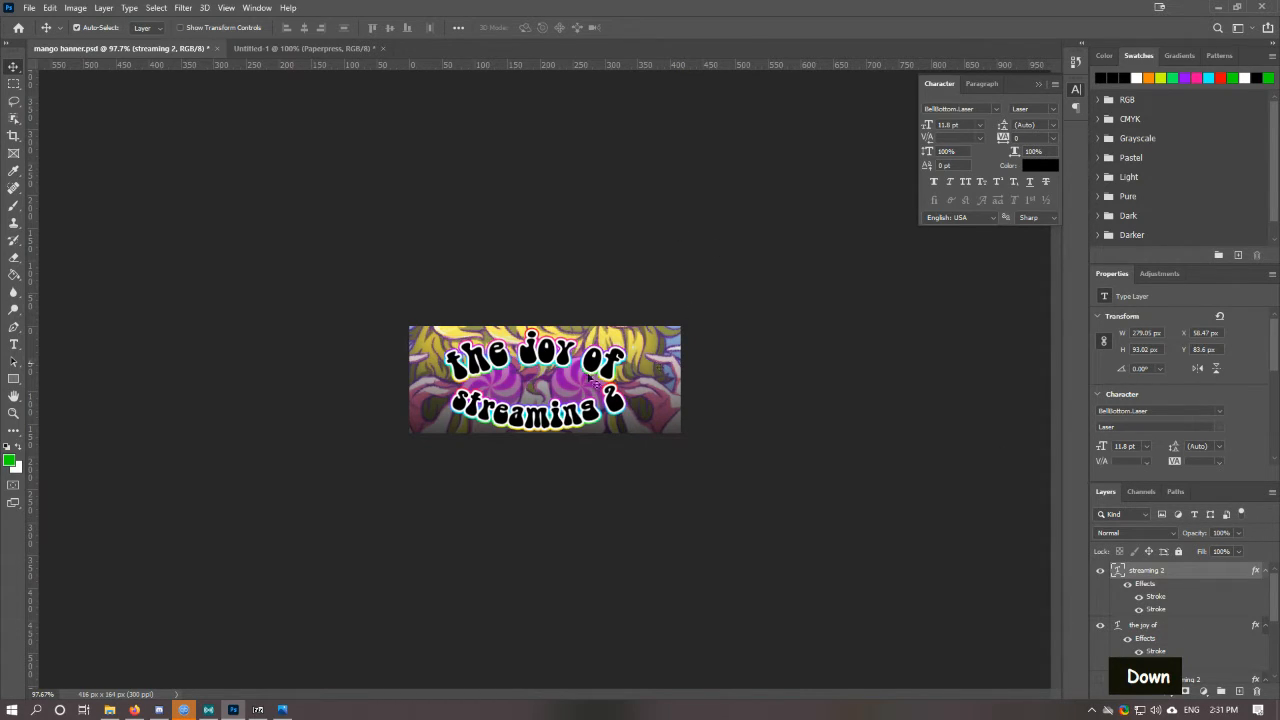
key("ctrl+s")
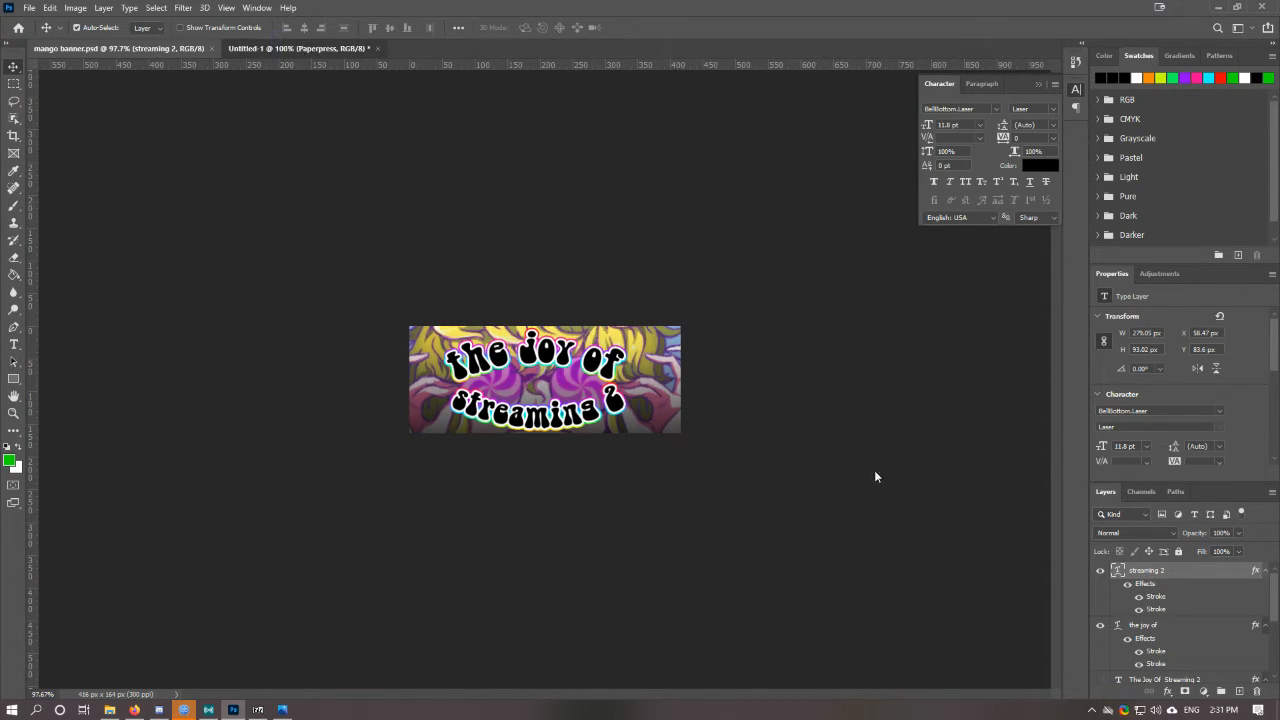
Step: In the Untitled-1 document, hide the "The Joy Of Streaming 2" text layer and the Paperpress layer
left_click(305, 47)
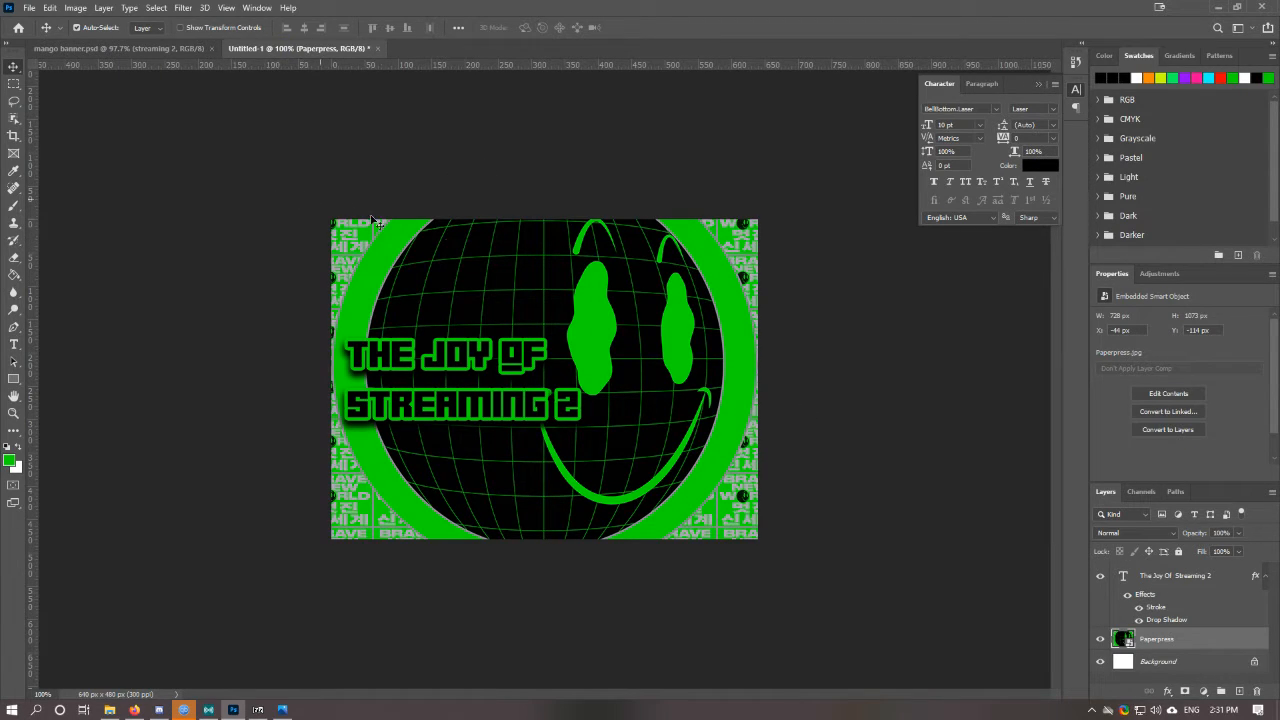
left_click(1163, 581)
left_click(1100, 578)
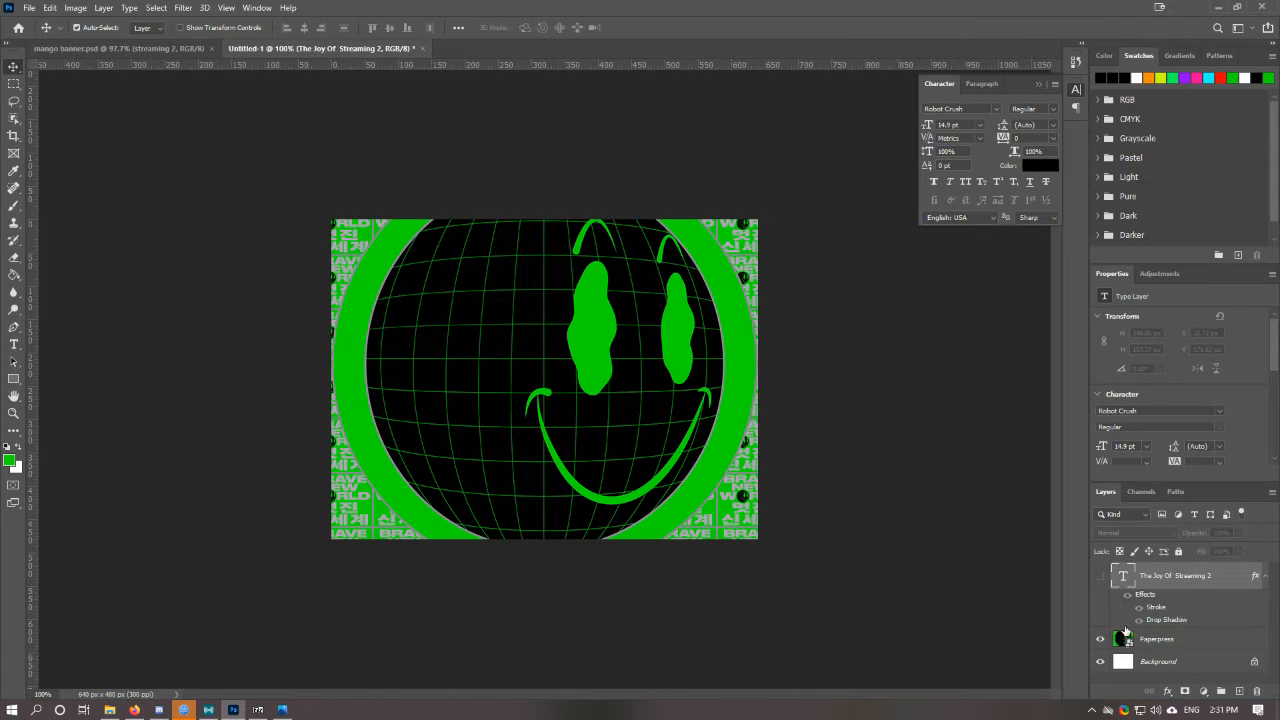
left_click(1102, 640)
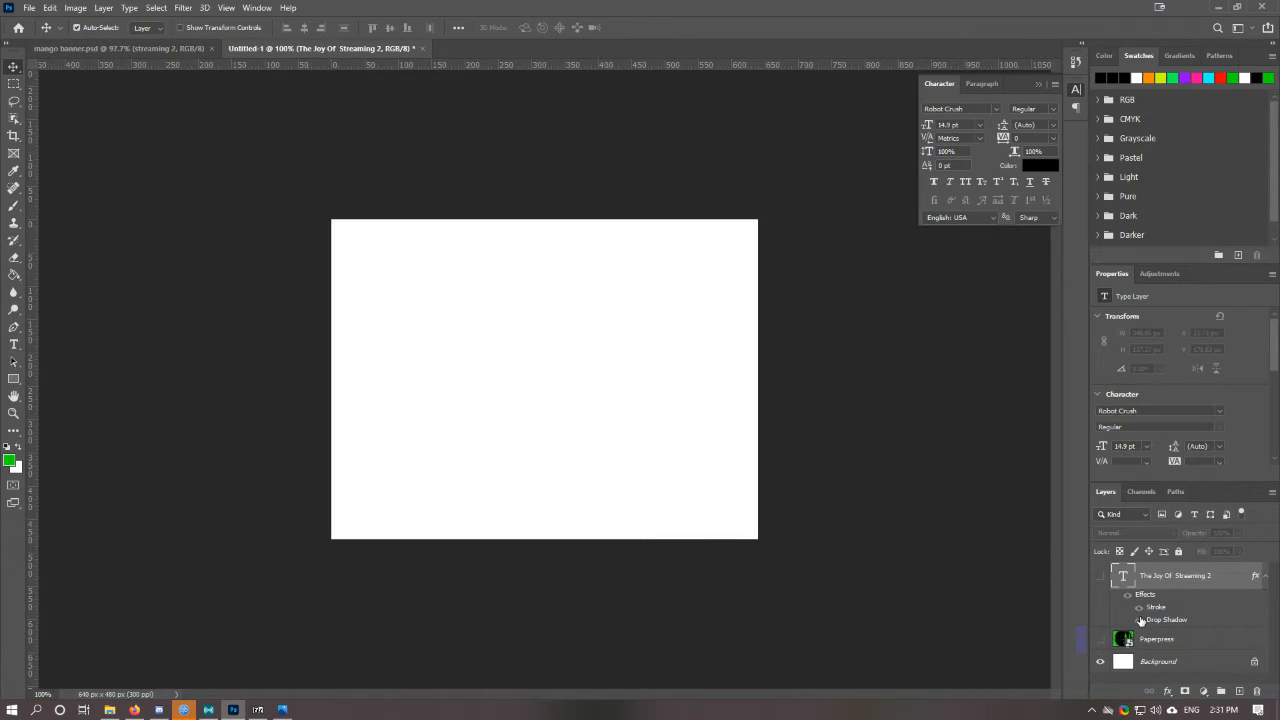
Step: Copy the "streaming 2" and "the joy of" text layers from mango banner.psd into the Untitled-1 document
left_click(129, 49)
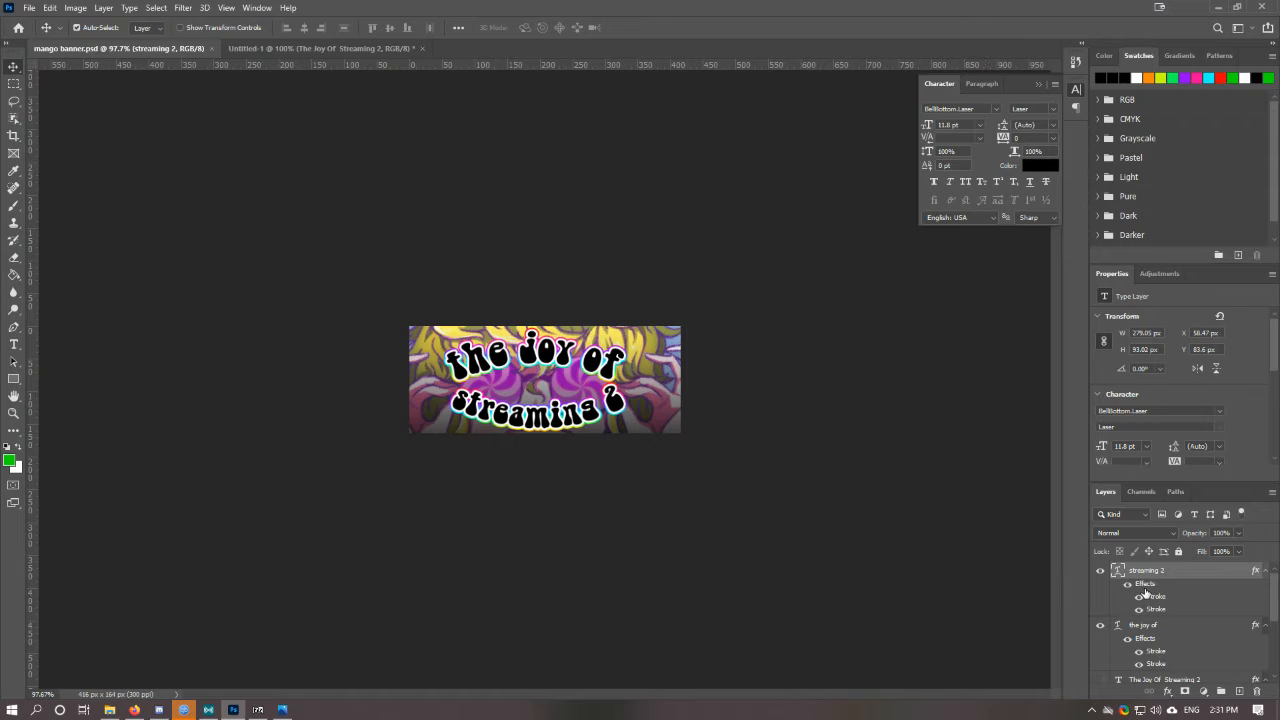
left_click(1168, 625, "ctrl")
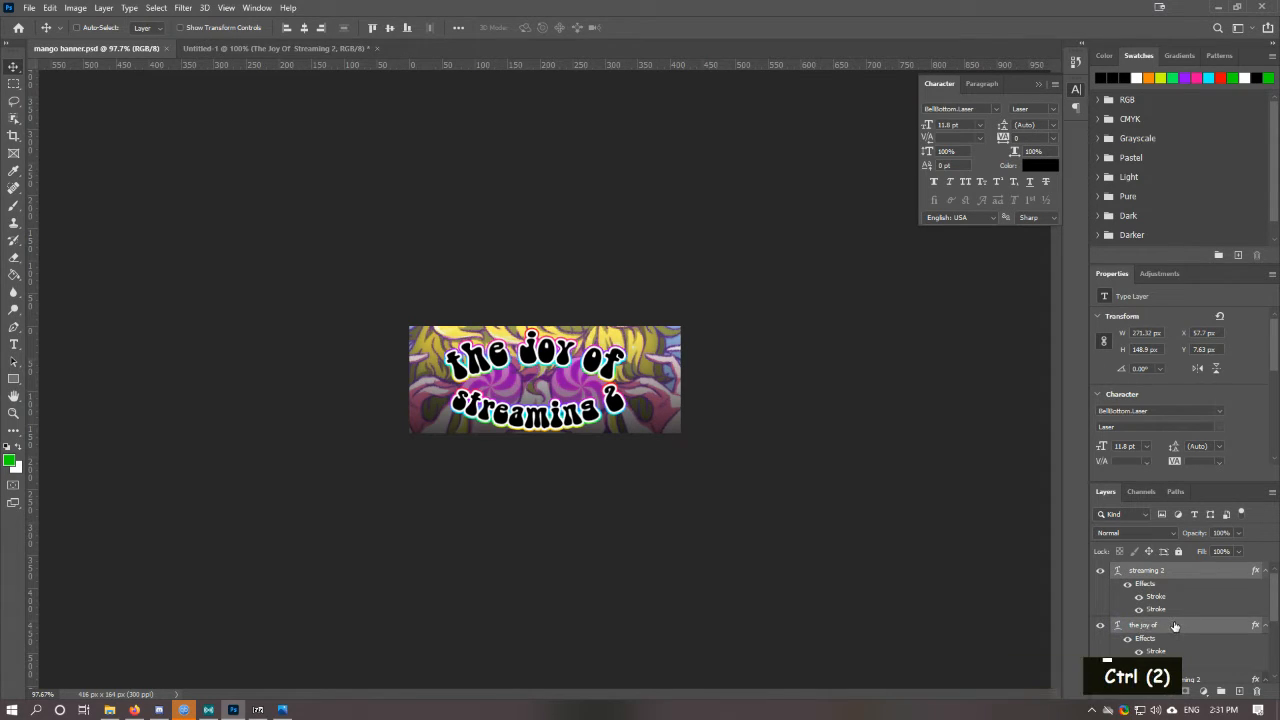
key("ctrl+c")
left_click(332, 47)
key("ctrl+v")
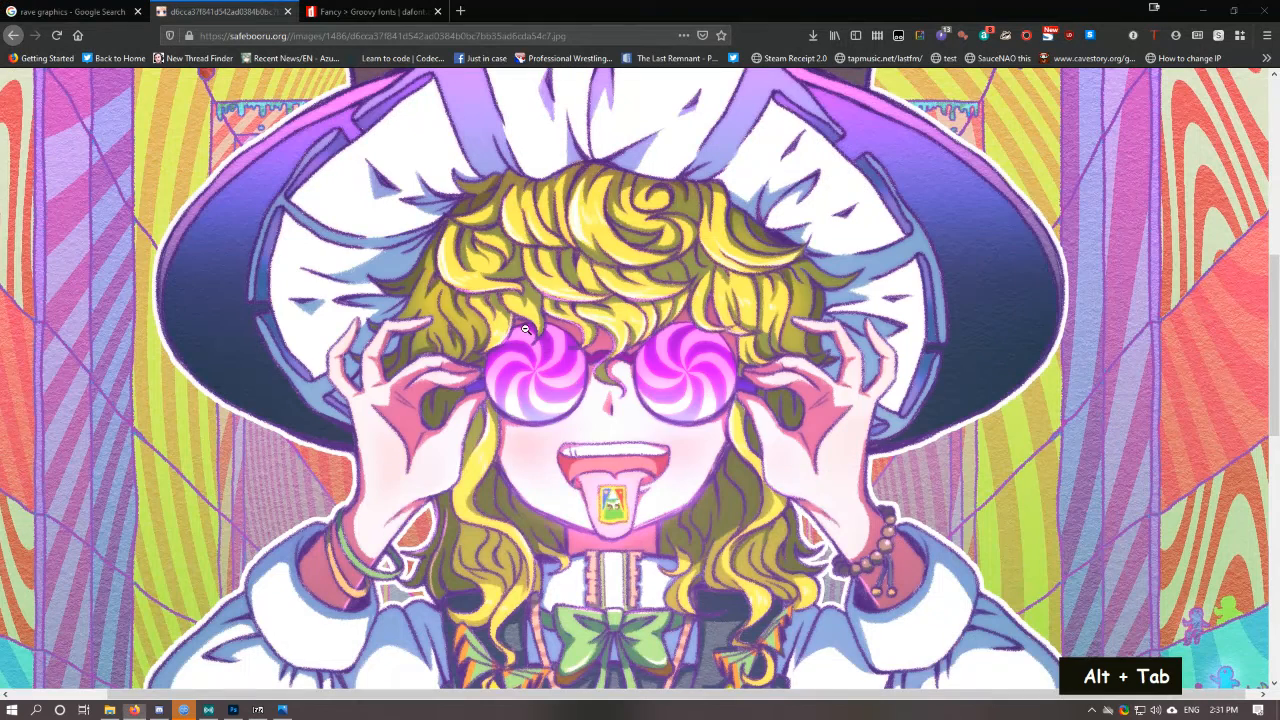
Step: Copy the full-size artwork image from the browser and paste it into the Untitled-1 document in Photoshop
right_click(528, 333)
left_click(560, 372)
key("alt+Tab")
key("ctrl+v")
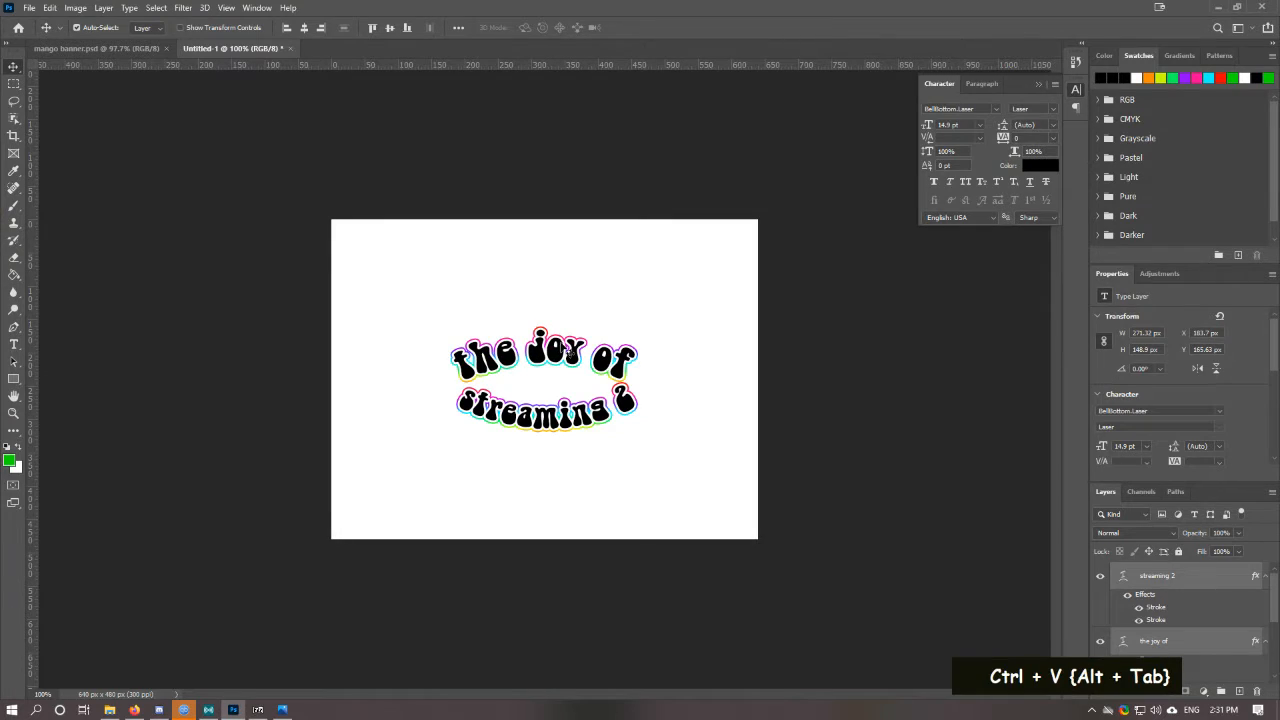
Step: Scale the pasted artwork to about 59% and position it so the face with the swirl glasses is centred on the canvas
key("ctrl+t")
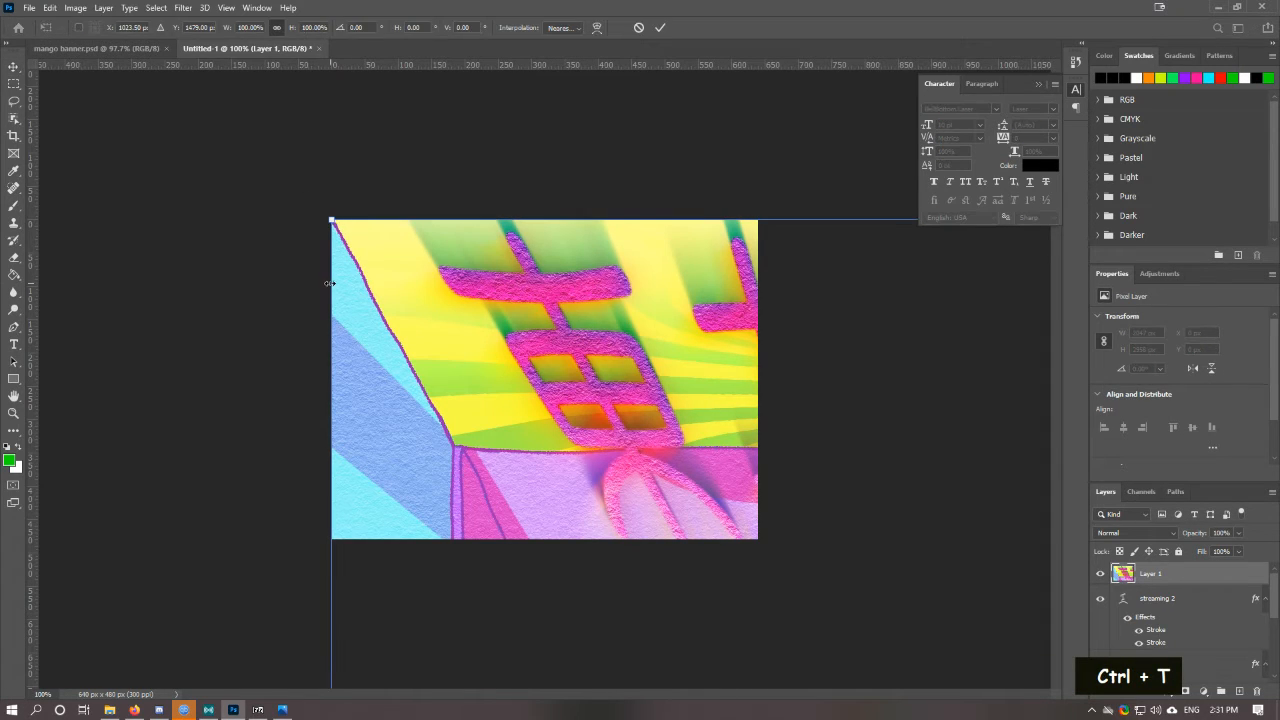
left_click_drag(338, 229, 883, 389)
left_click_drag(916, 635, 535, 308)
key("Down")
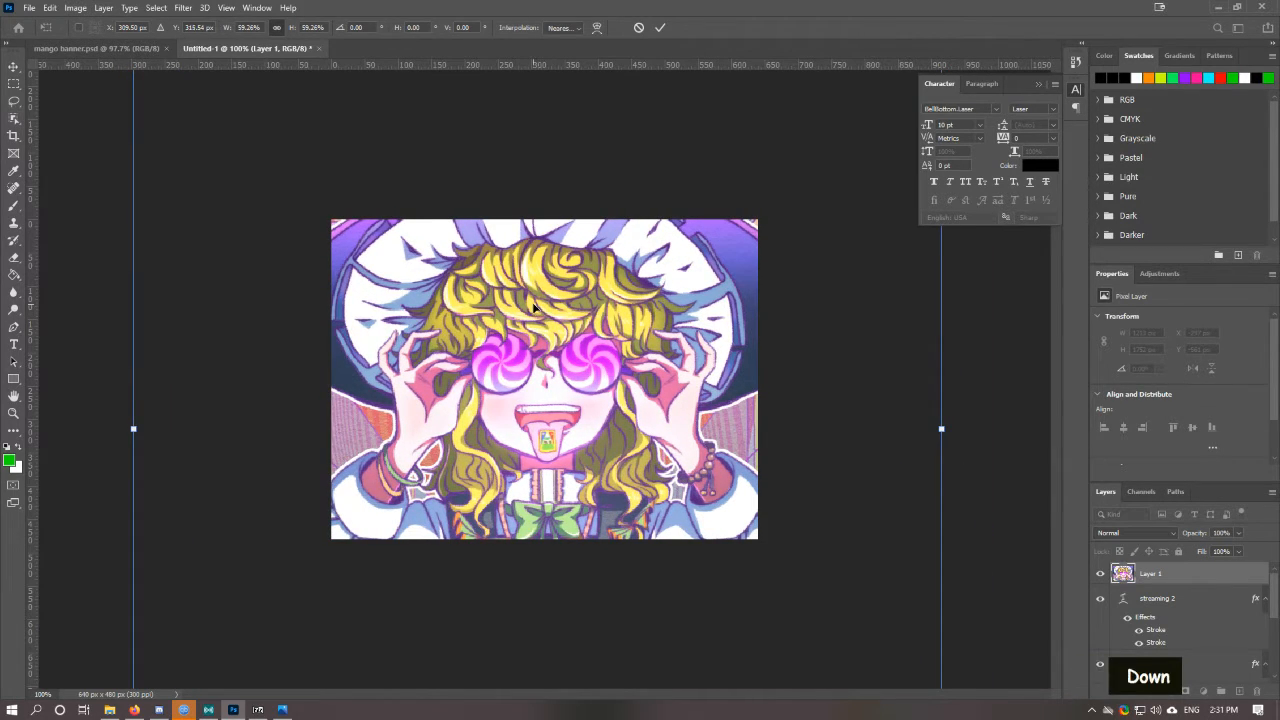
key("Left")
key("Left")
key("Left")
key("Left")
key("Left")
key("Left")
key("Left")
key("Left")
key("Left")
key("Left")
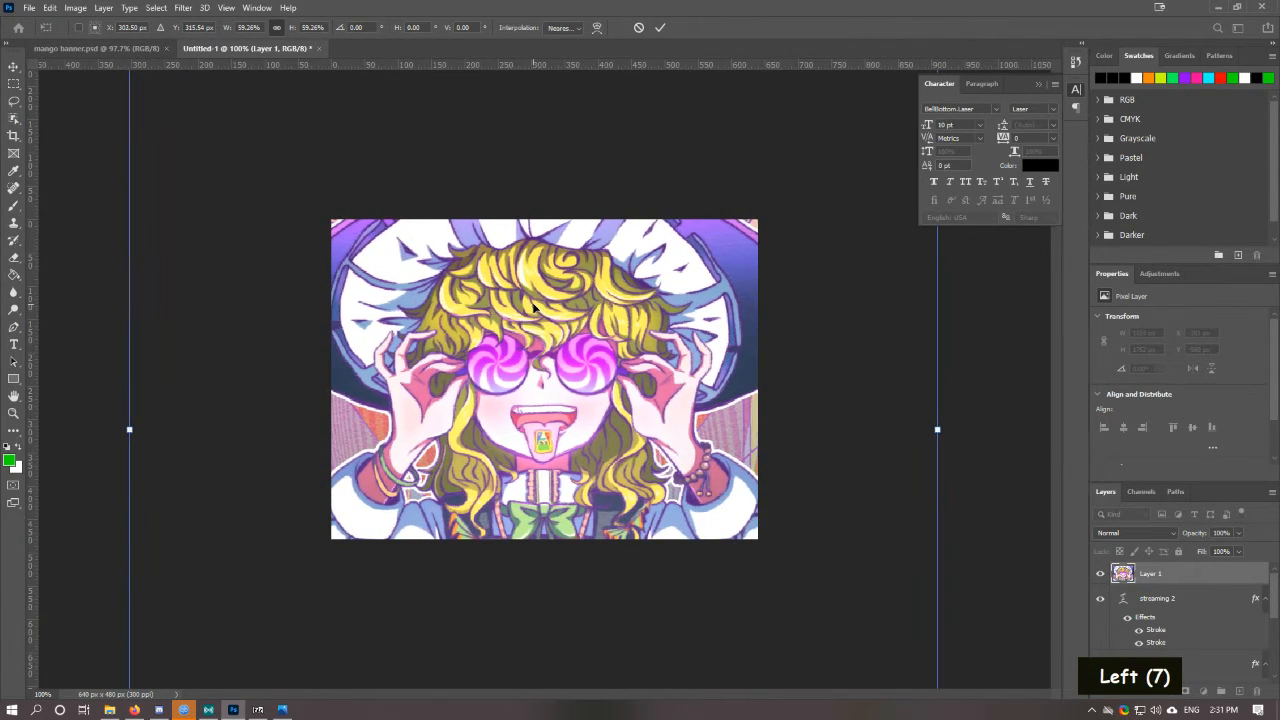
key("Return")
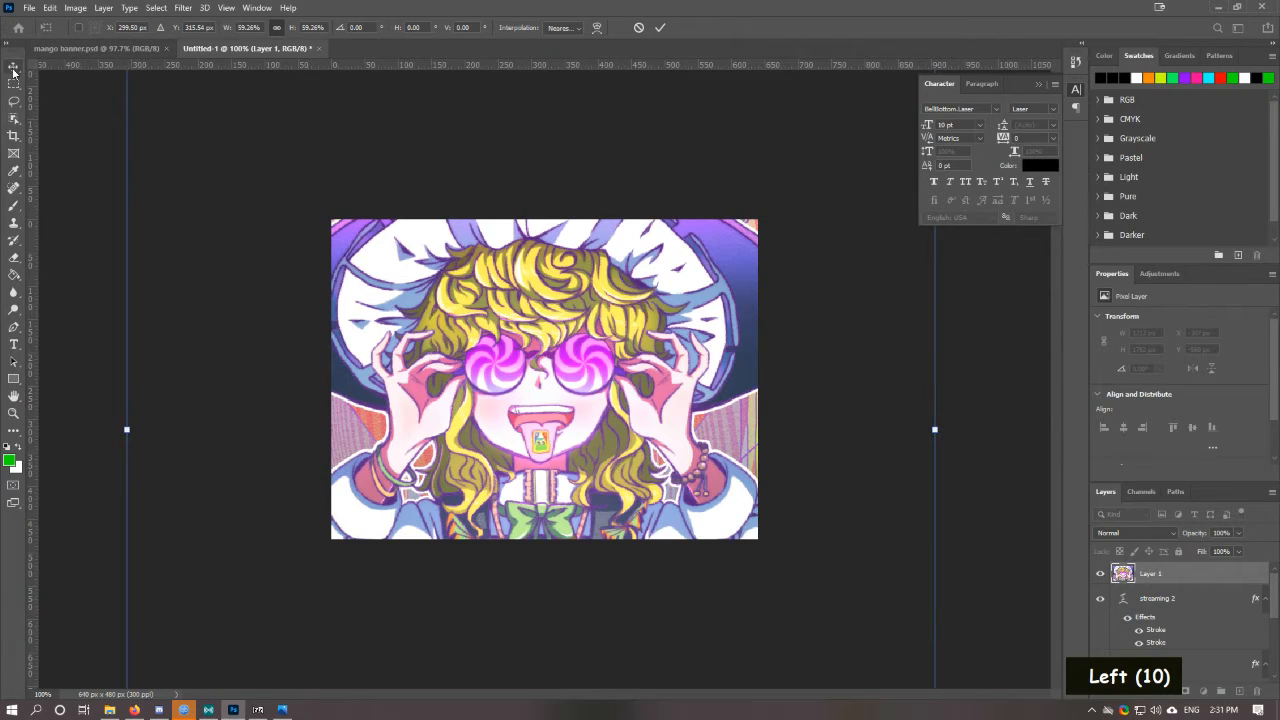
Step: Move the artwork layer below the "streaming 2" and "the joy of" text layers in the layer order
left_click_drag(1150, 578, 1160, 625)
scroll(1170, 620, "up", 3)
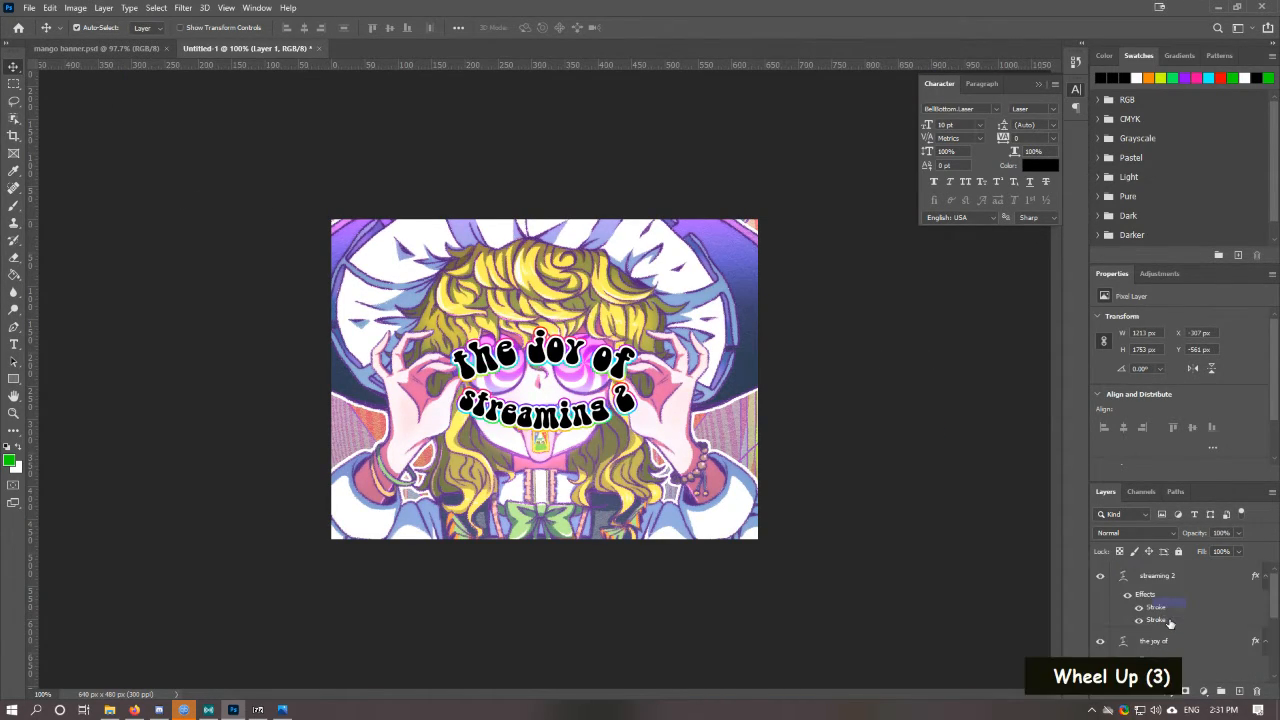
left_click(1168, 642)
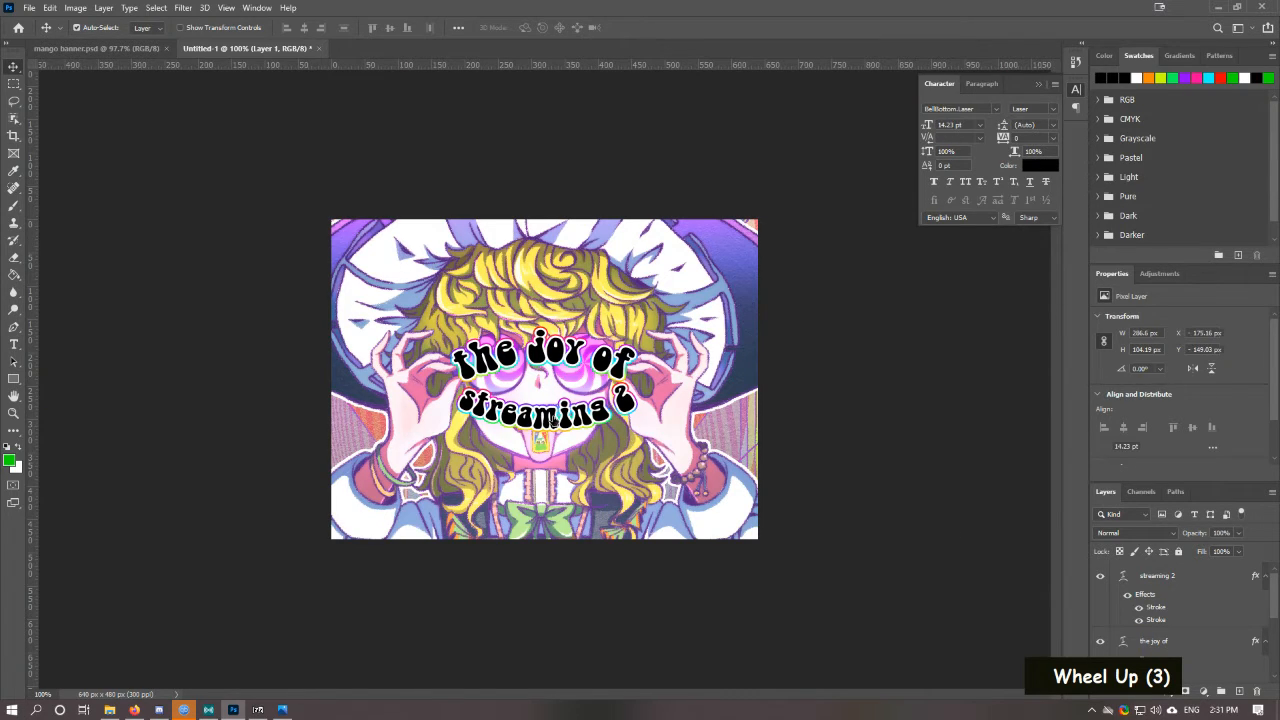
Step: Move the "streaming 2" text below the mouth and enlarge it to about 142%, centred horizontally on the canvas
left_click_drag(553, 421, 548, 496)
key("ctrl+t")
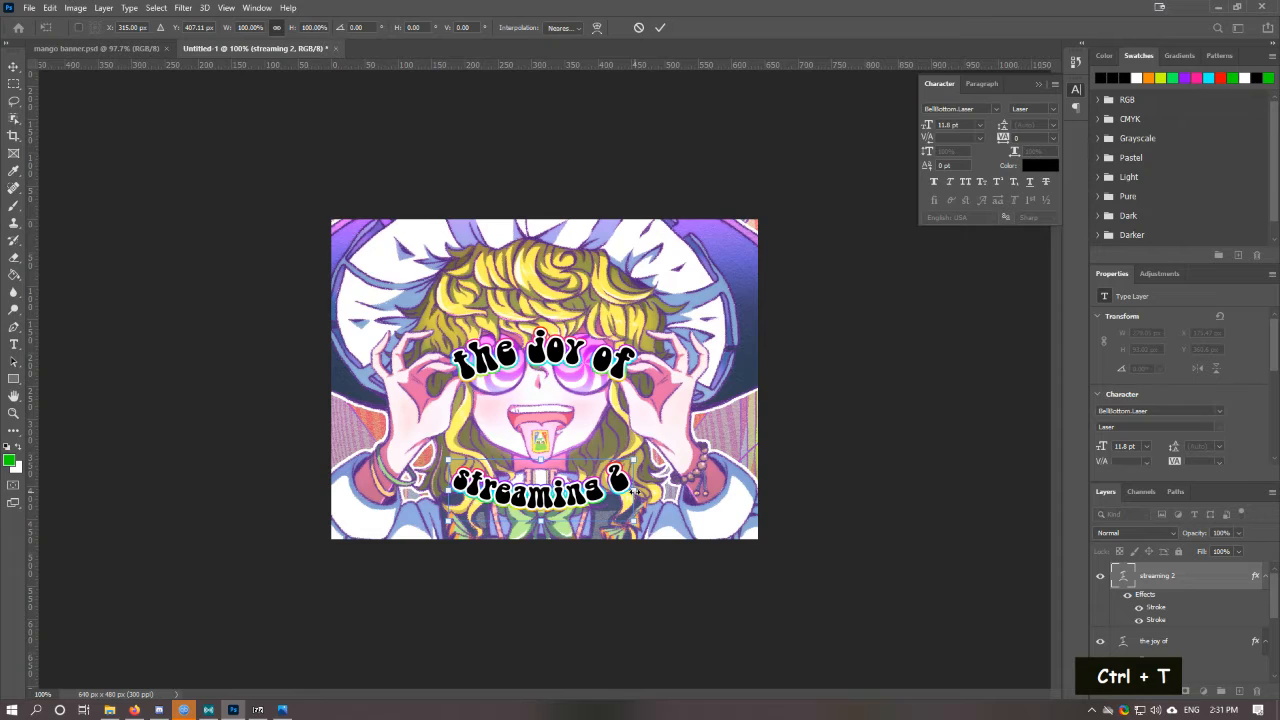
mouse_move(635, 491)
left_mouse_down()
mouse_move(705, 475)
mouse_move(617, 484)
left_mouse_up()
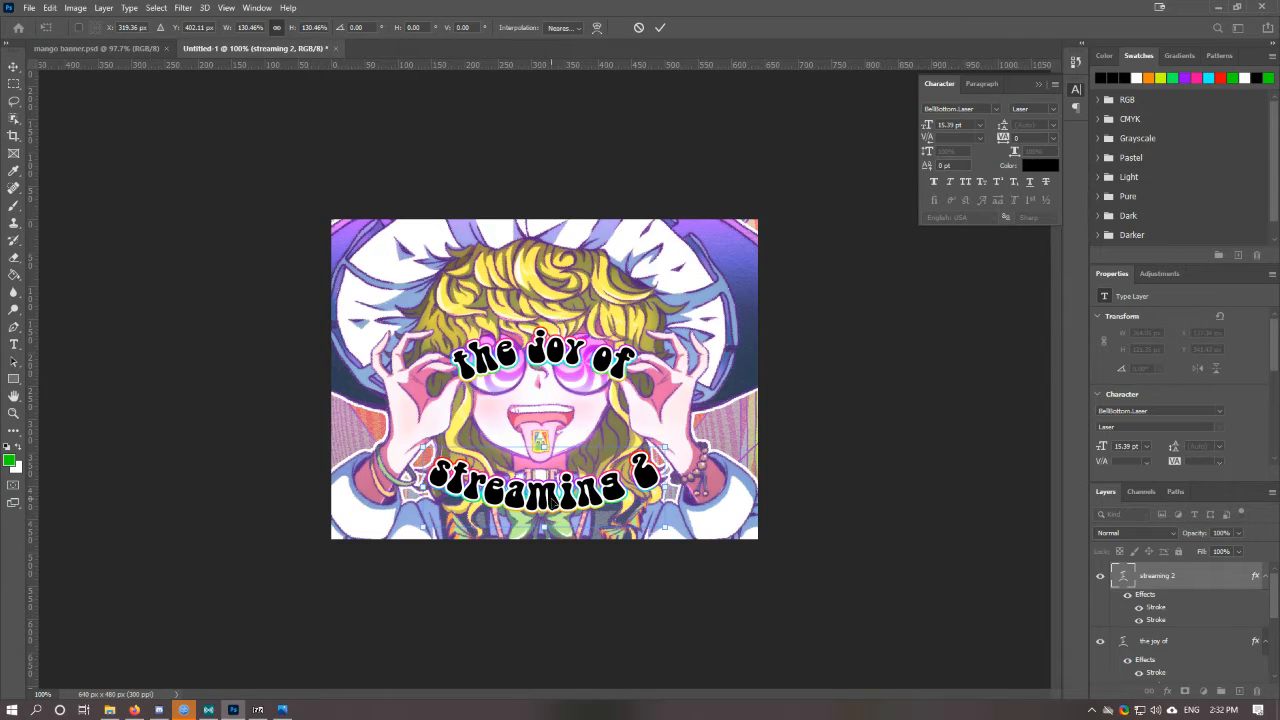
mouse_move(420, 486)
left_mouse_down()
mouse_move(432, 485)
mouse_move(375, 484)
mouse_move(428, 484)
mouse_move(402, 485)
left_mouse_up()
left_click_drag(532, 511, 545, 503)
left_click(13, 66)
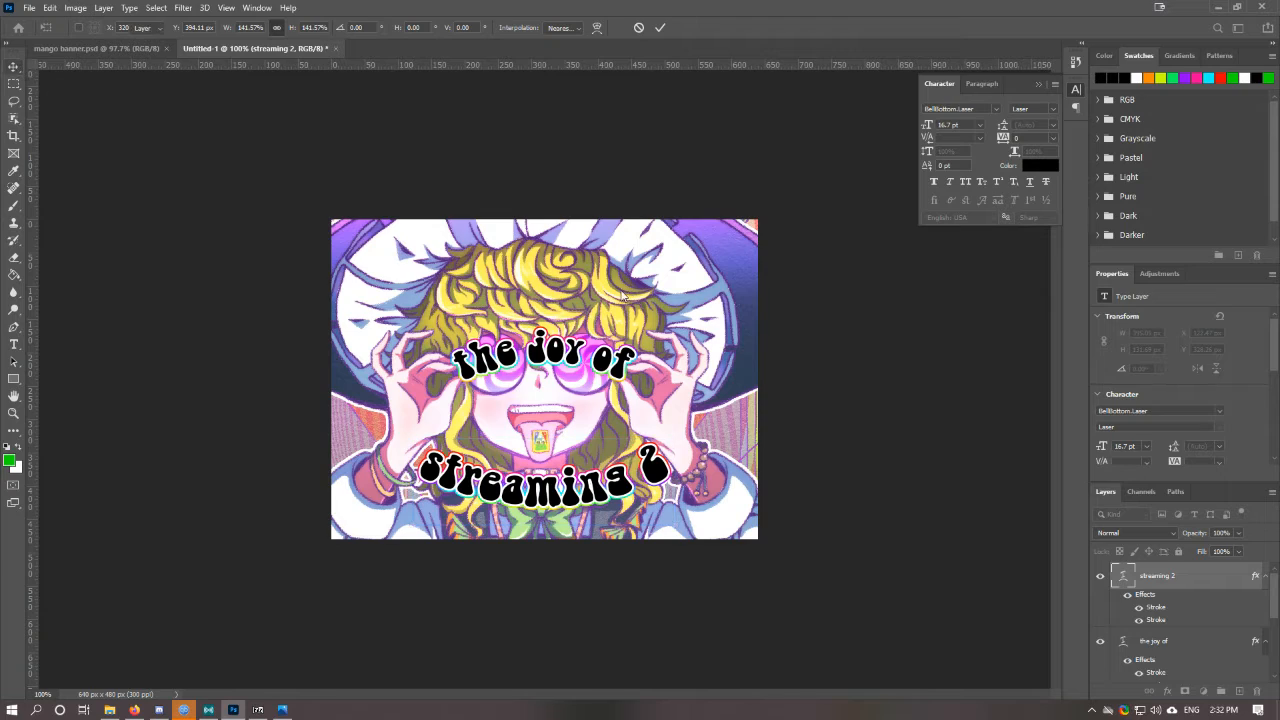
scroll(1181, 603, "up", 3)
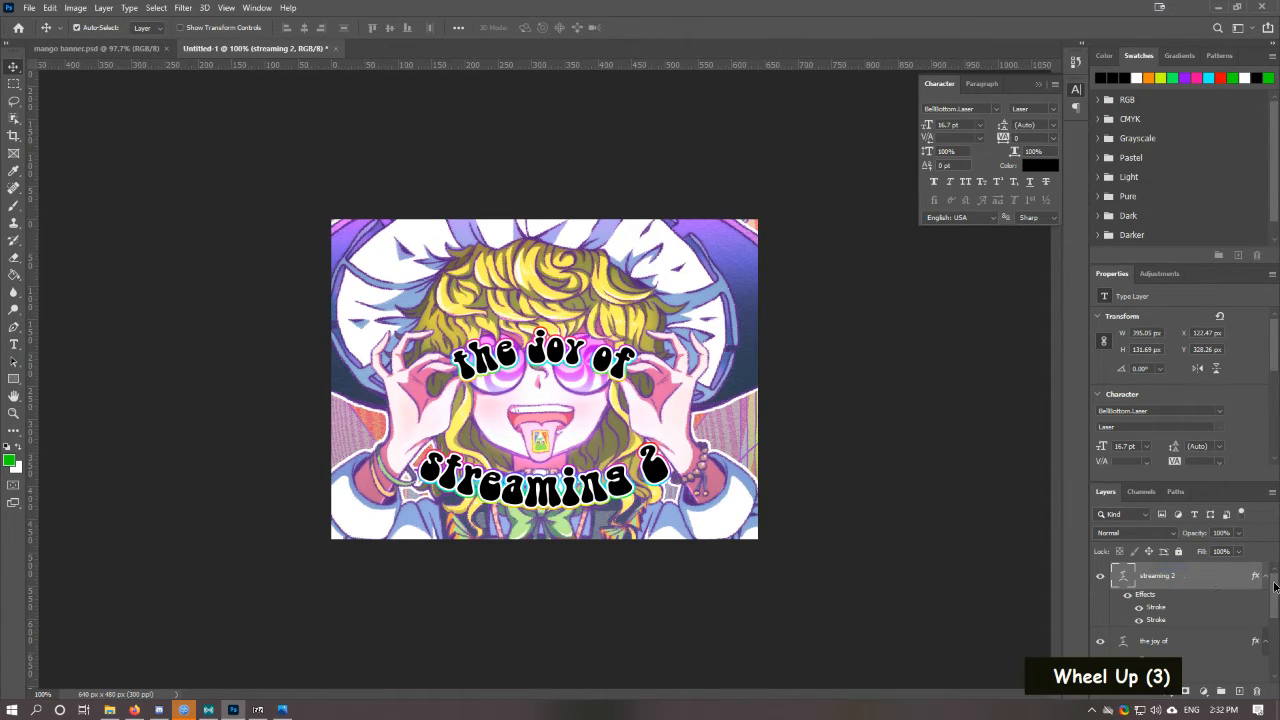
Step: Enlarge the "the joy of" text to about 140% and move it up over the hair above the glasses
left_click_drag(1274, 587, 1274, 600)
left_click(1153, 625)
key("ctrl+t")
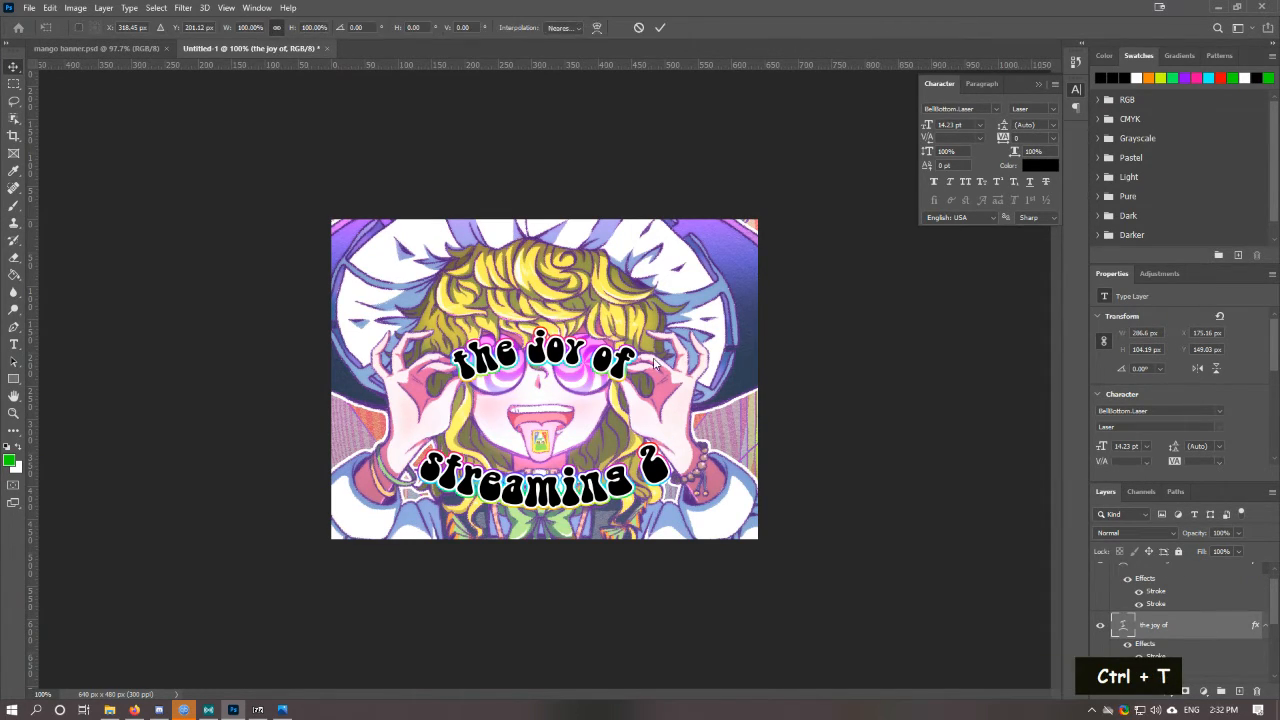
left_click_drag(640, 356, 626, 289)
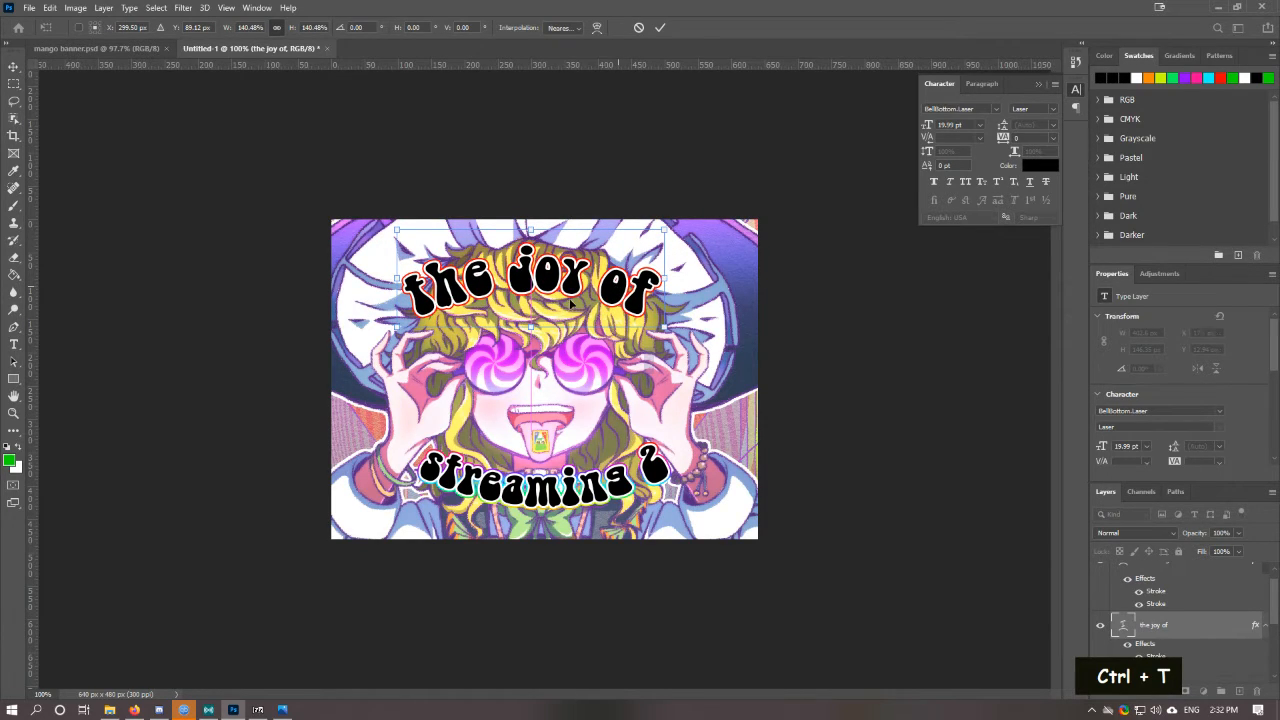
left_click(13, 66)
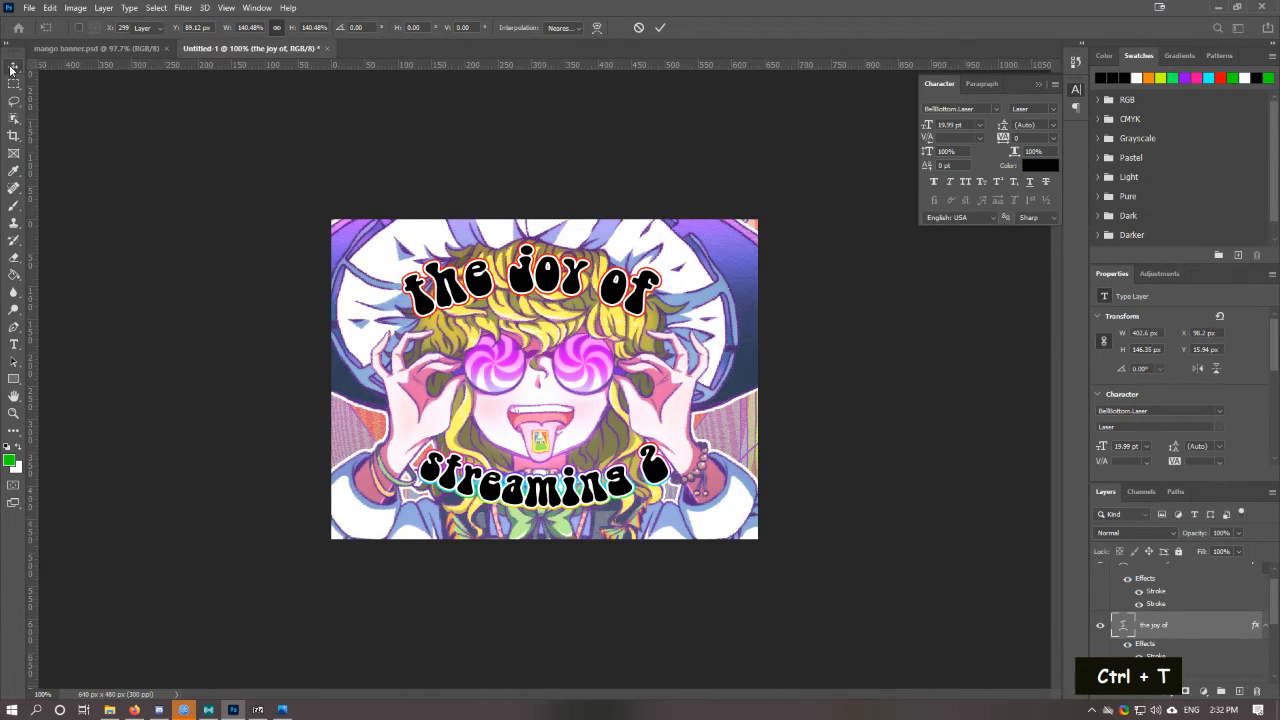
Step: Shift "the joy of" slightly right to centre it, and reposition "streaming 2" at about X 112 px, Y 341 px
double_click(515, 278)
key("Escape")
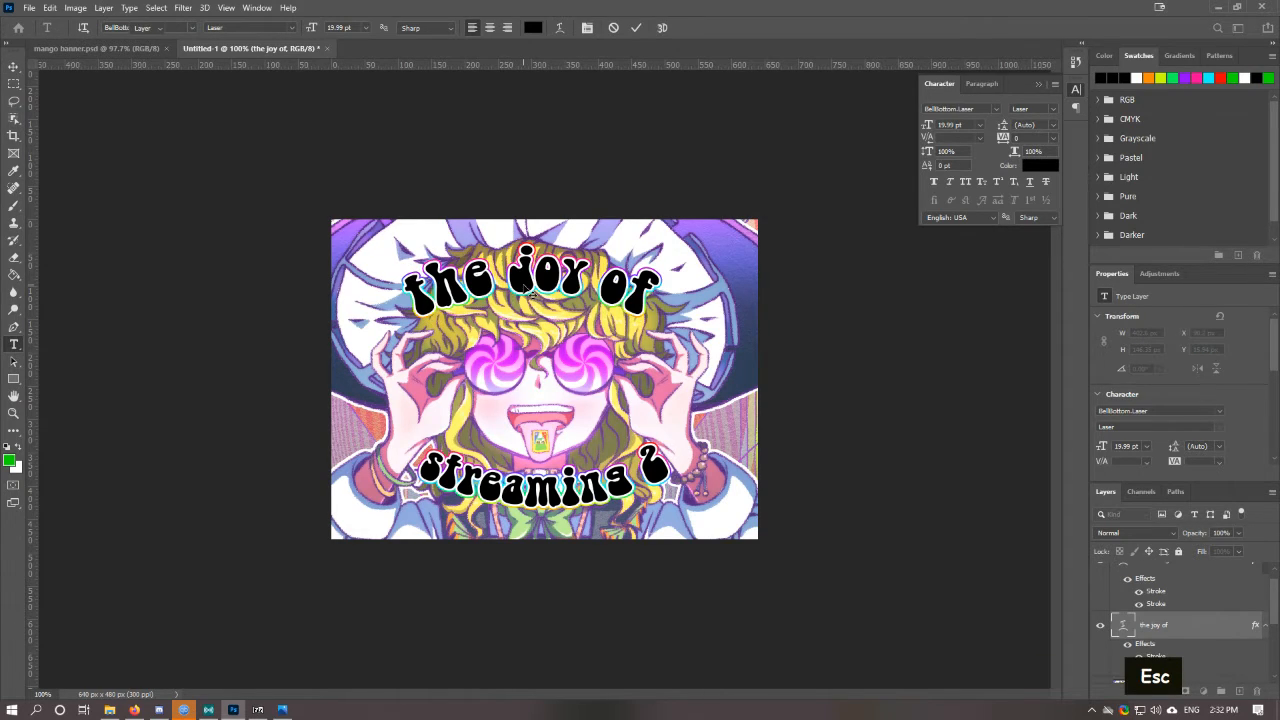
key("v")
mouse_move(523, 287)
left_mouse_down()
mouse_move(530, 311)
mouse_move(531, 286)
left_mouse_up()
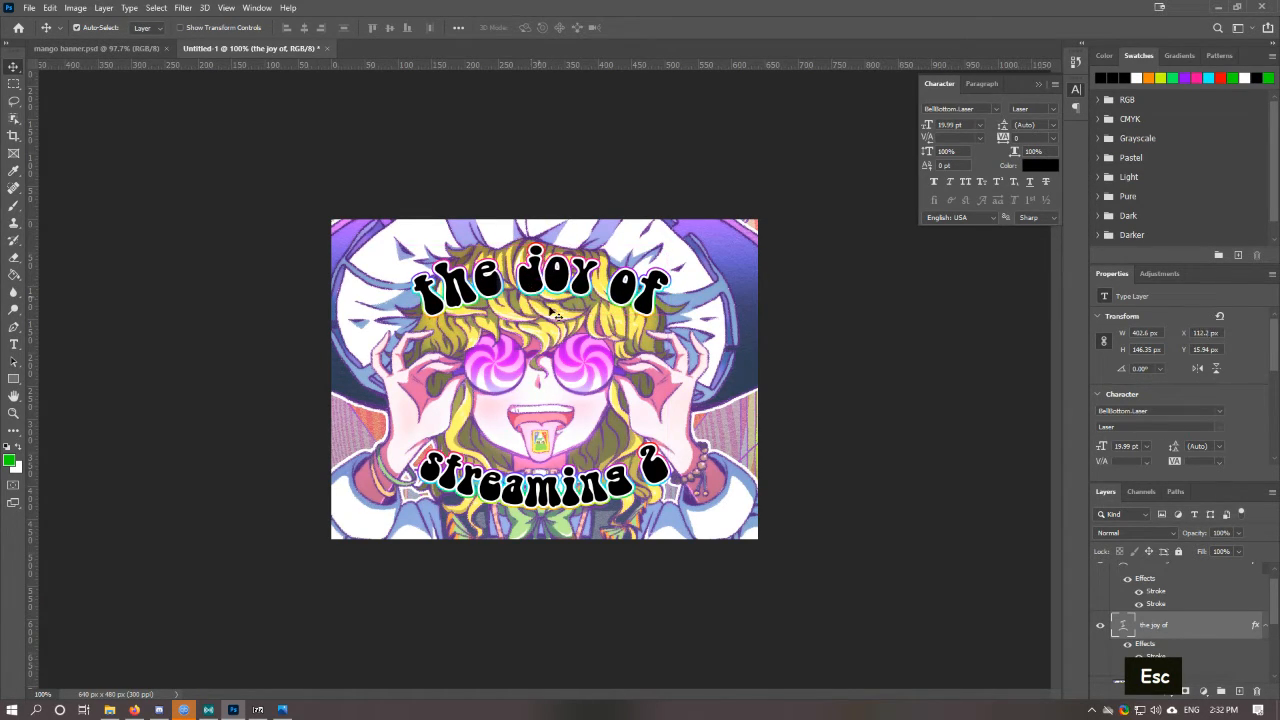
mouse_move(579, 486)
left_mouse_down()
mouse_move(569, 503)
mouse_move(575, 478)
left_mouse_up()
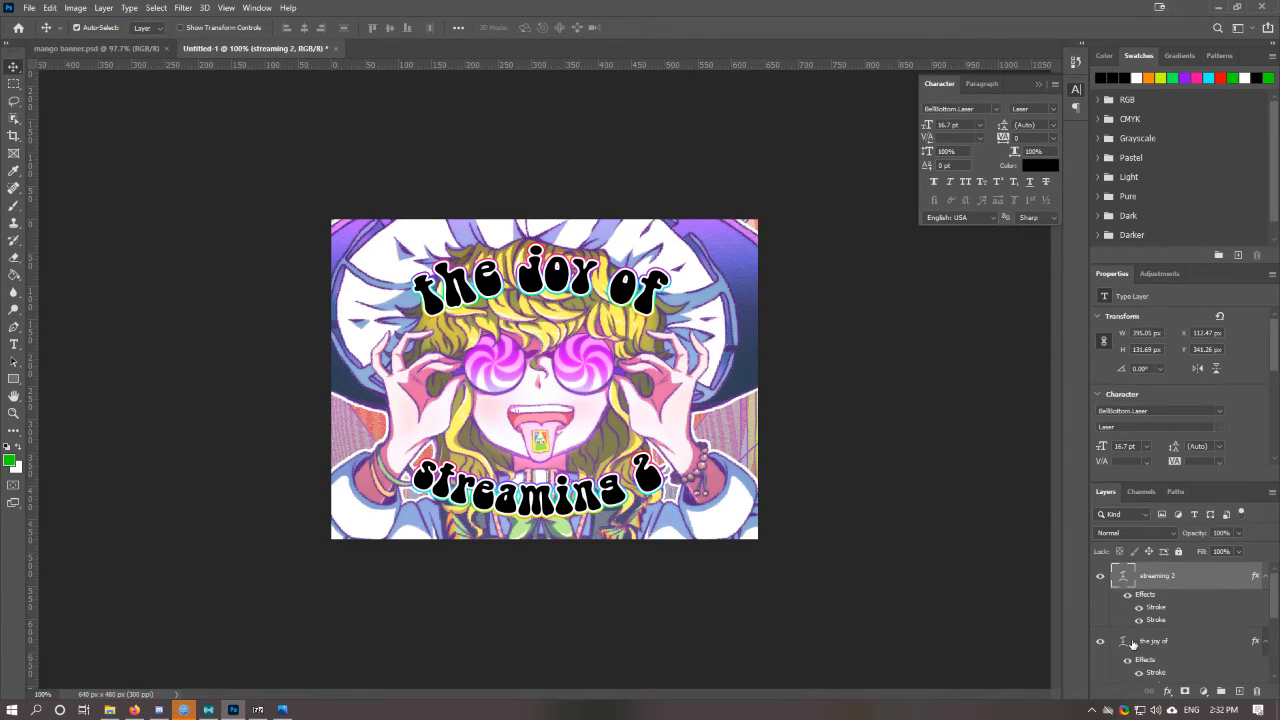
Step: Add a black drop shadow to "the joy of" with 100% opacity, 8 px distance, 41% spread and 16 px size
scroll(1132, 643, "down", 3)
scroll(1183, 607, "up", 3)
left_click(1175, 638)
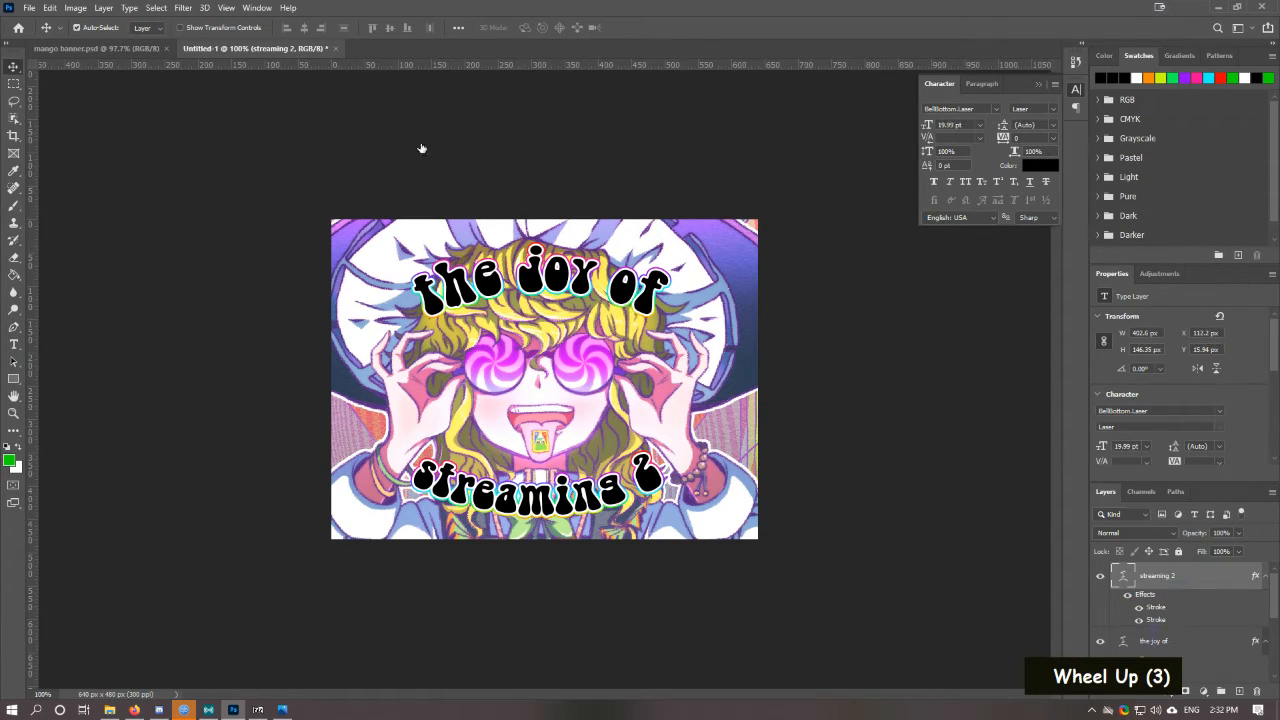
left_click(183, 8)
mouse_move(137, 8)
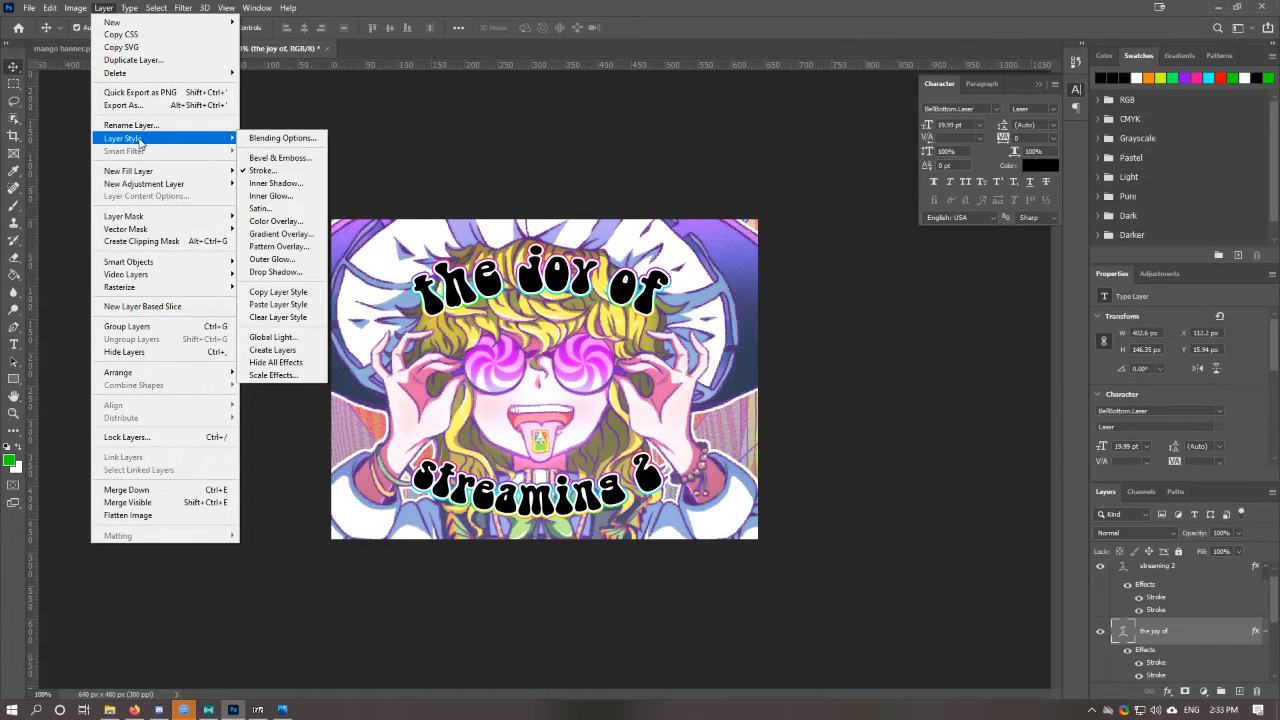
left_click(290, 272)
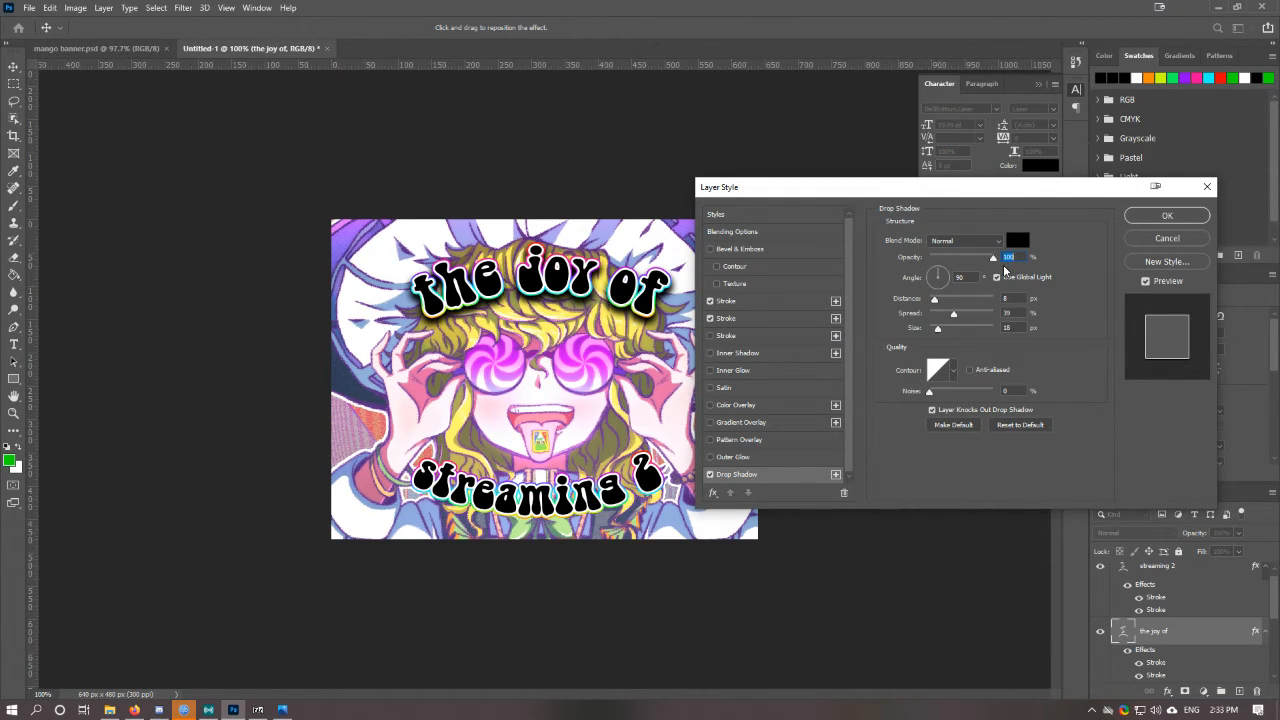
left_click_drag(992, 259, 1020, 280)
left_click_drag(935, 300, 960, 320)
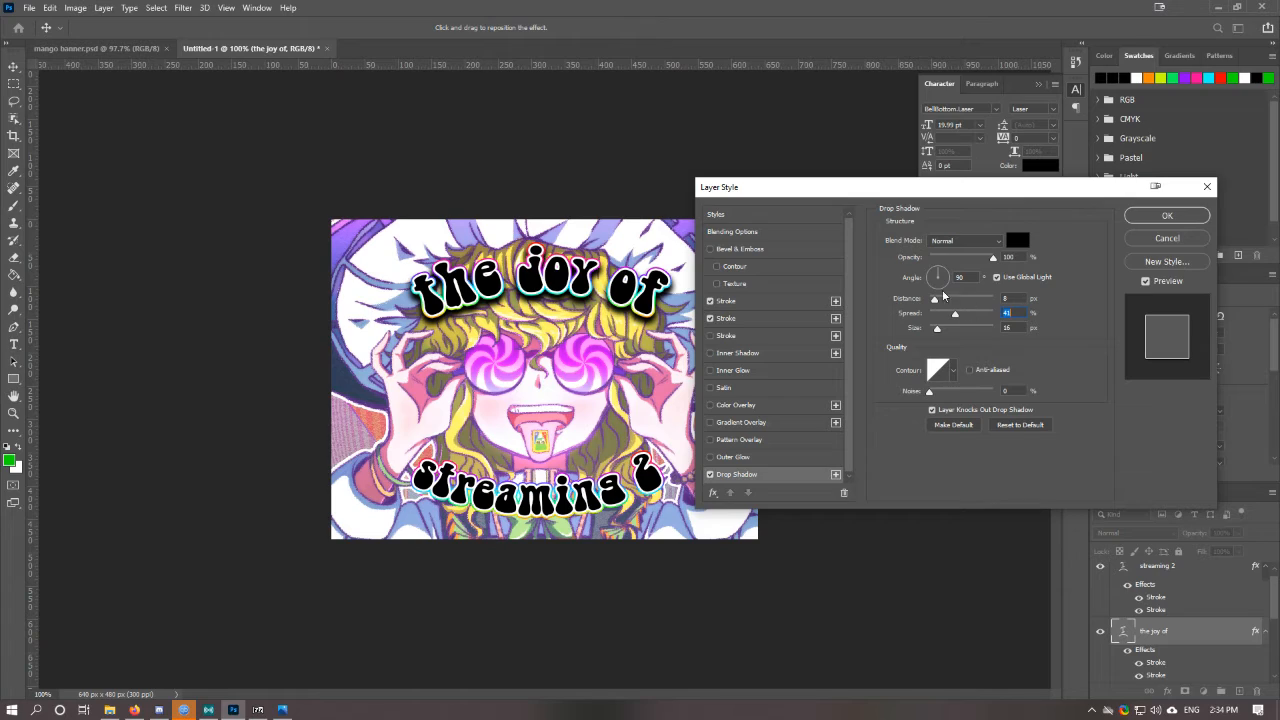
Step: Set the white stroke on "the joy of" to 5 px and its rainbow gradient stroke to 10 px
left_click(776, 302)
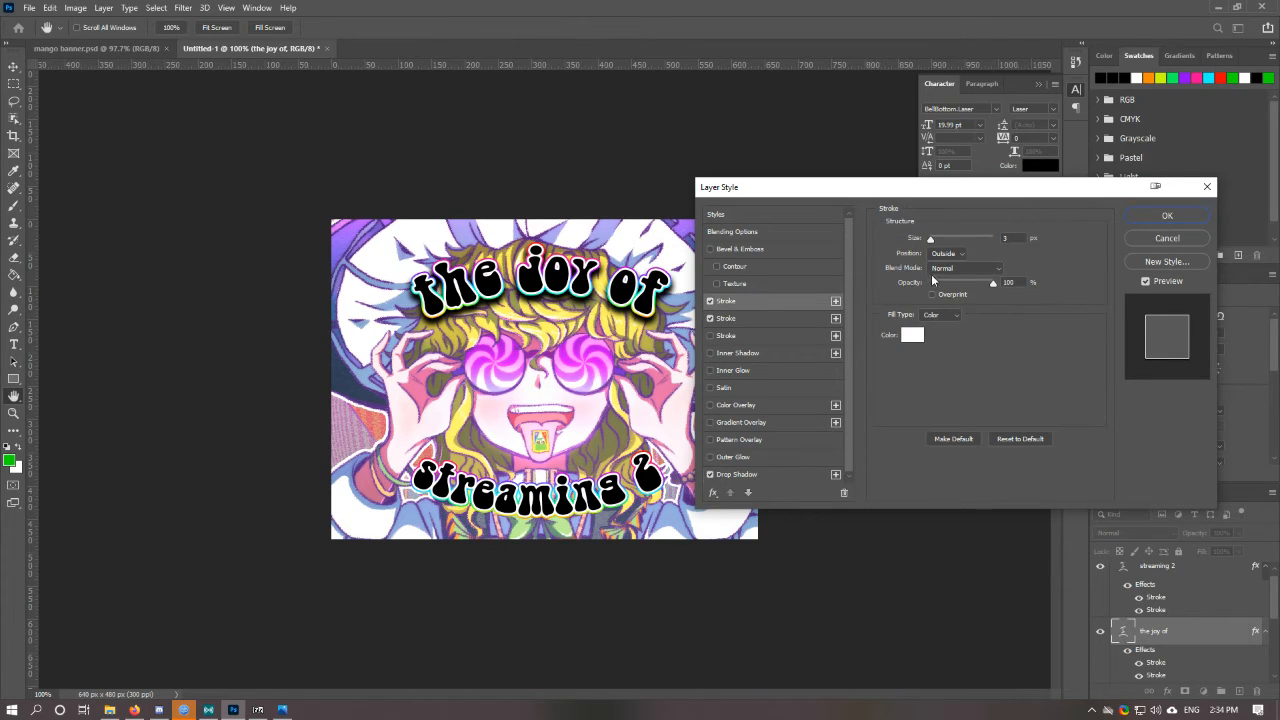
double_click(993, 238)
type("5")
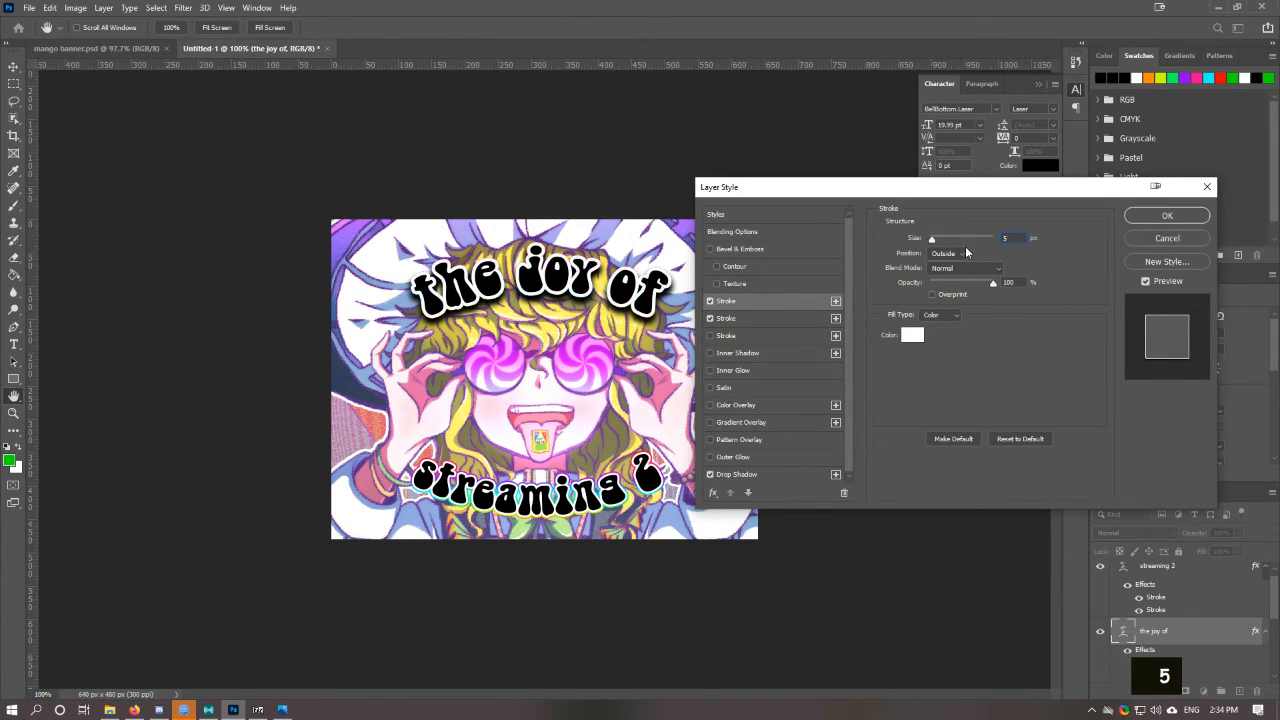
left_click(752, 320)
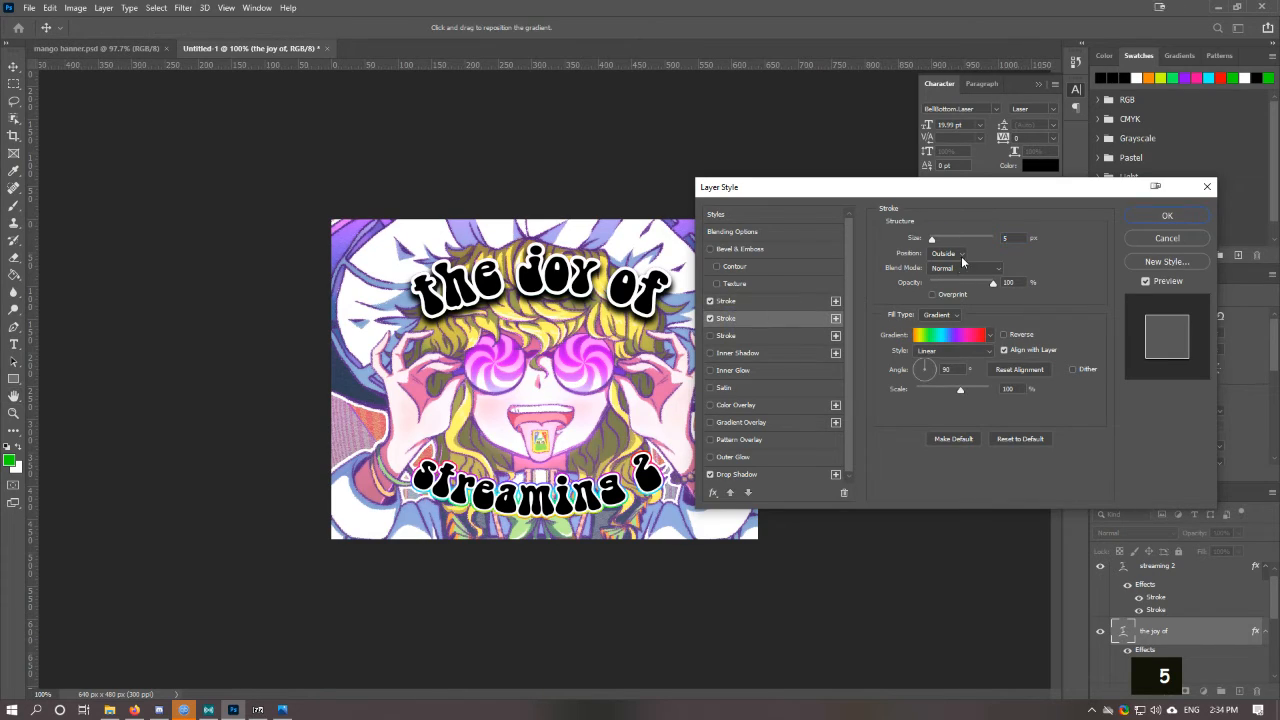
type("8")
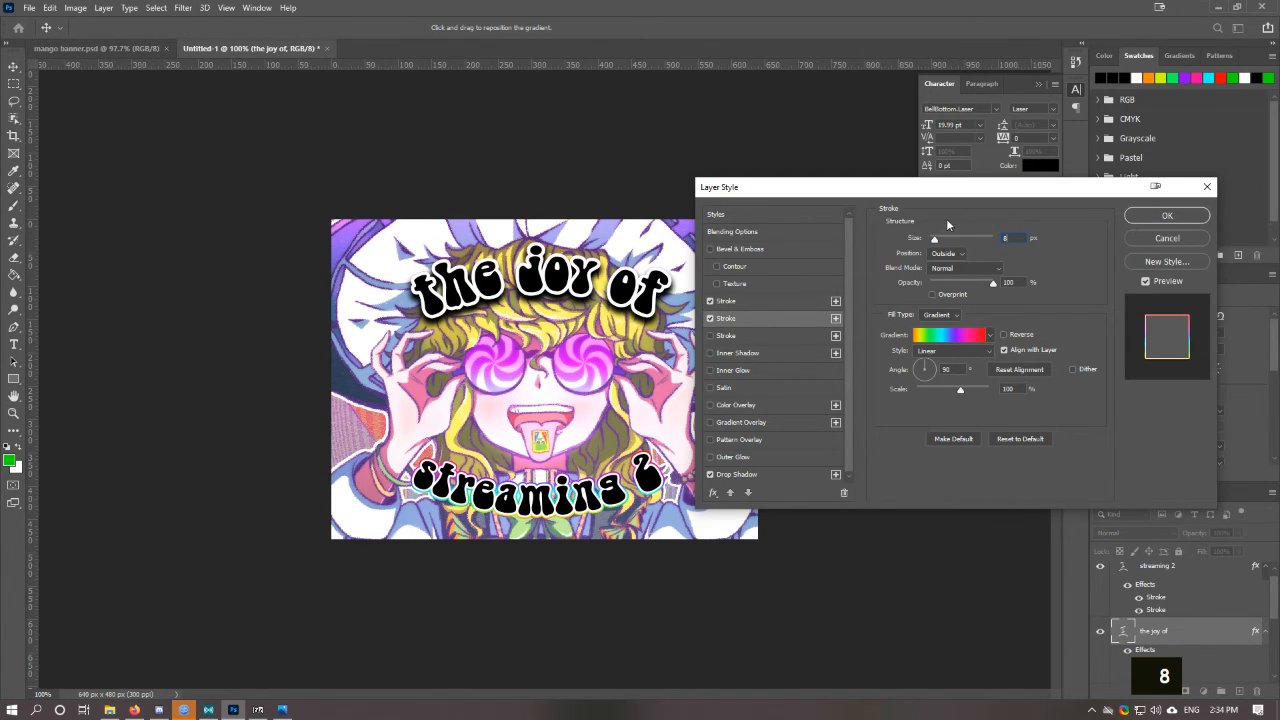
type("10")
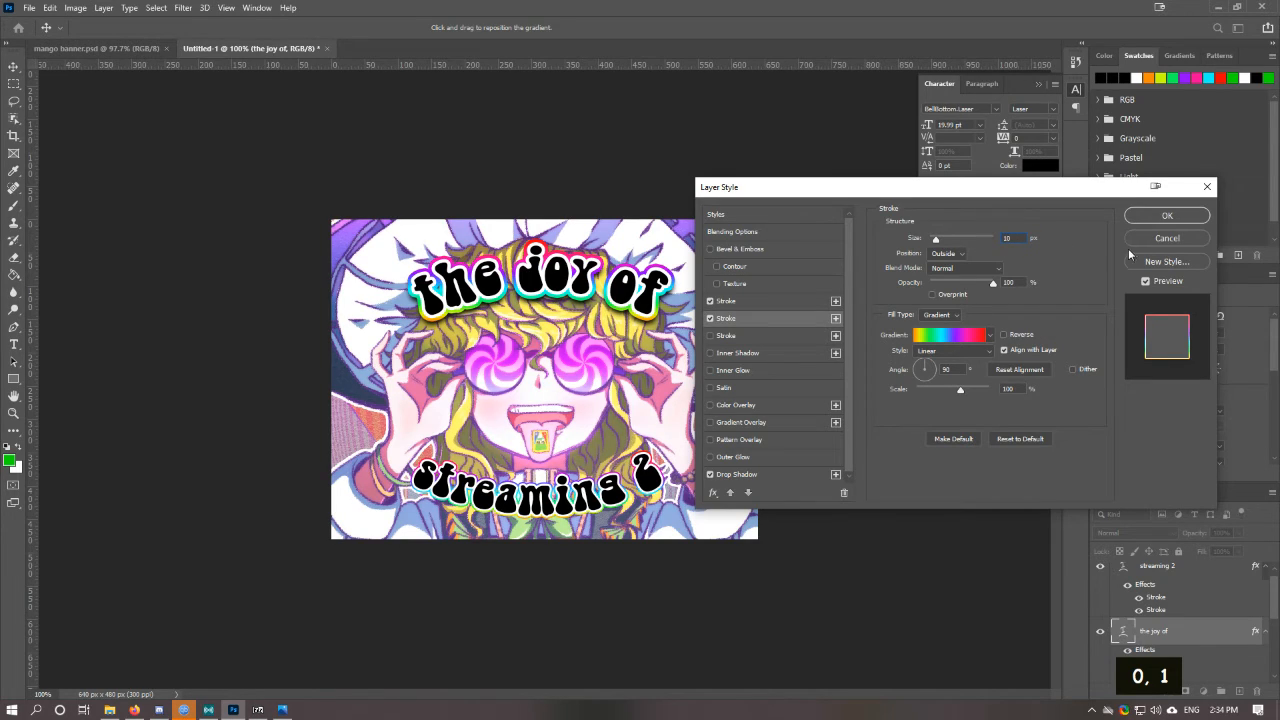
Step: Set the drop shadow's size to 35 px with 41% spread and apply the layer style
left_click(742, 474)
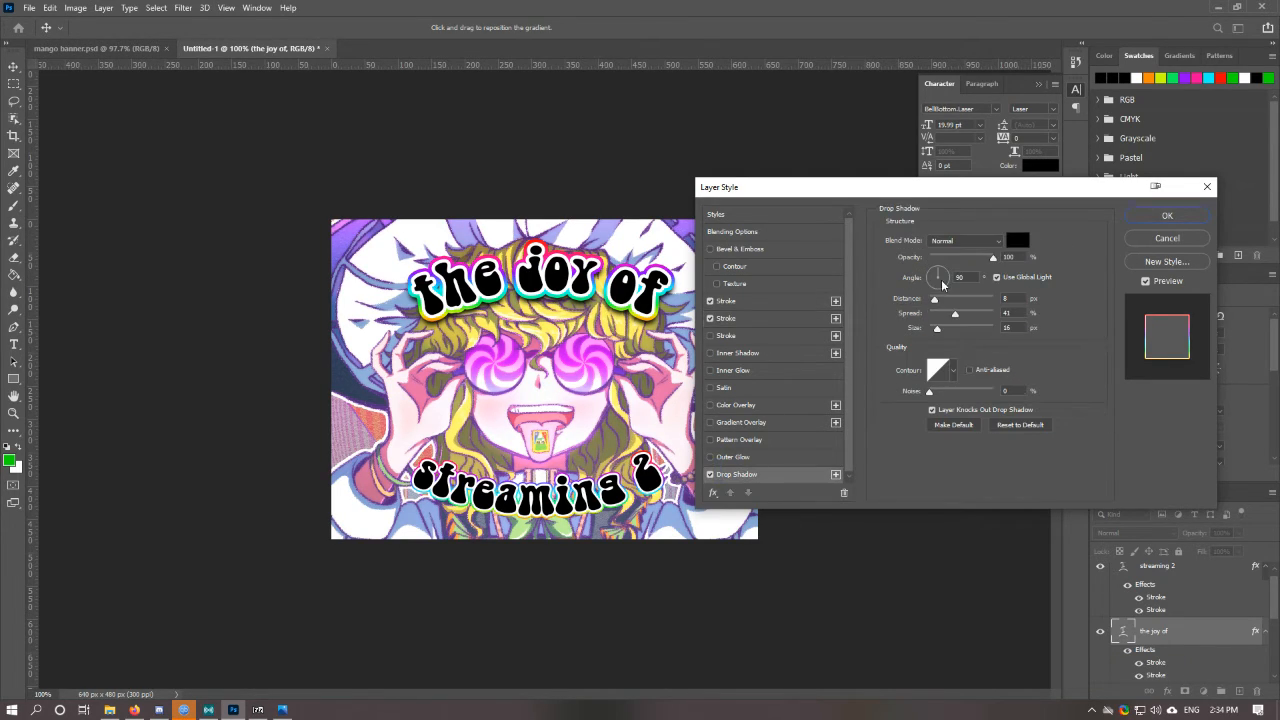
mouse_move(955, 314)
left_mouse_down()
mouse_move(972, 317)
mouse_move(942, 329)
left_mouse_up()
left_click_drag(972, 316, 955, 317)
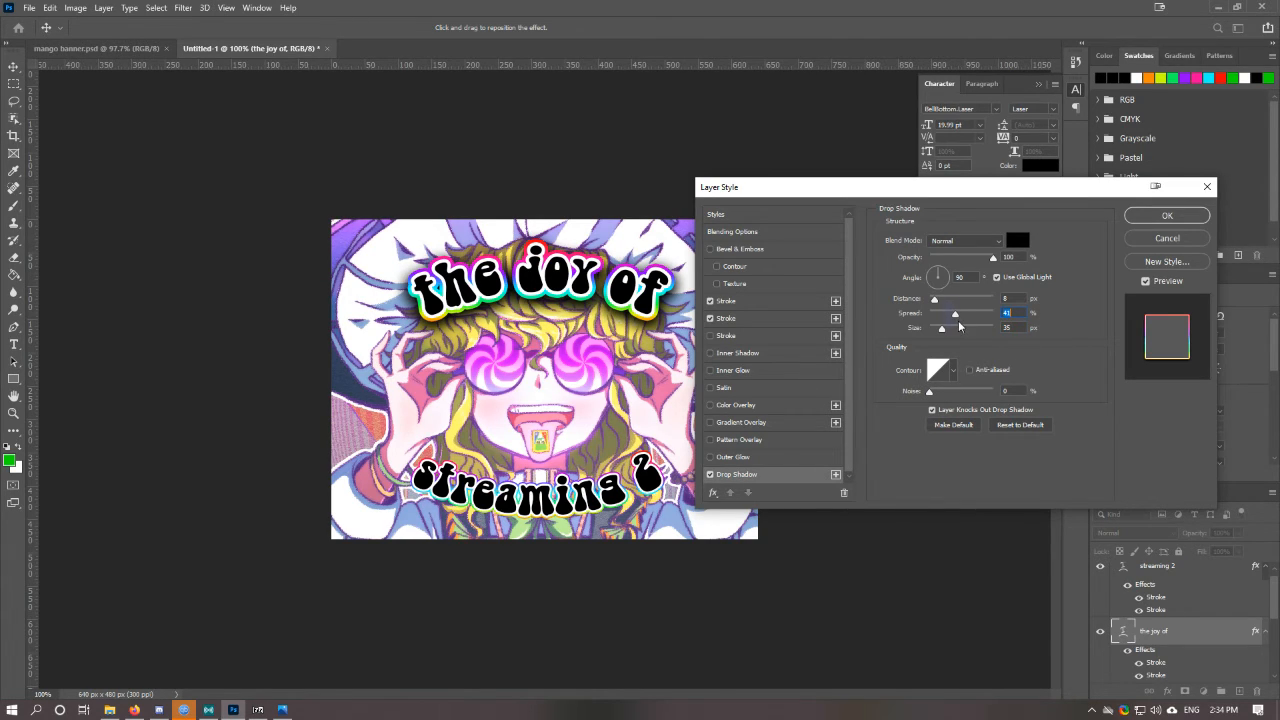
left_click(1160, 218)
Step: Copy the layer style of "the joy of" onto the "streaming 2" text layer
right_click(1150, 652)
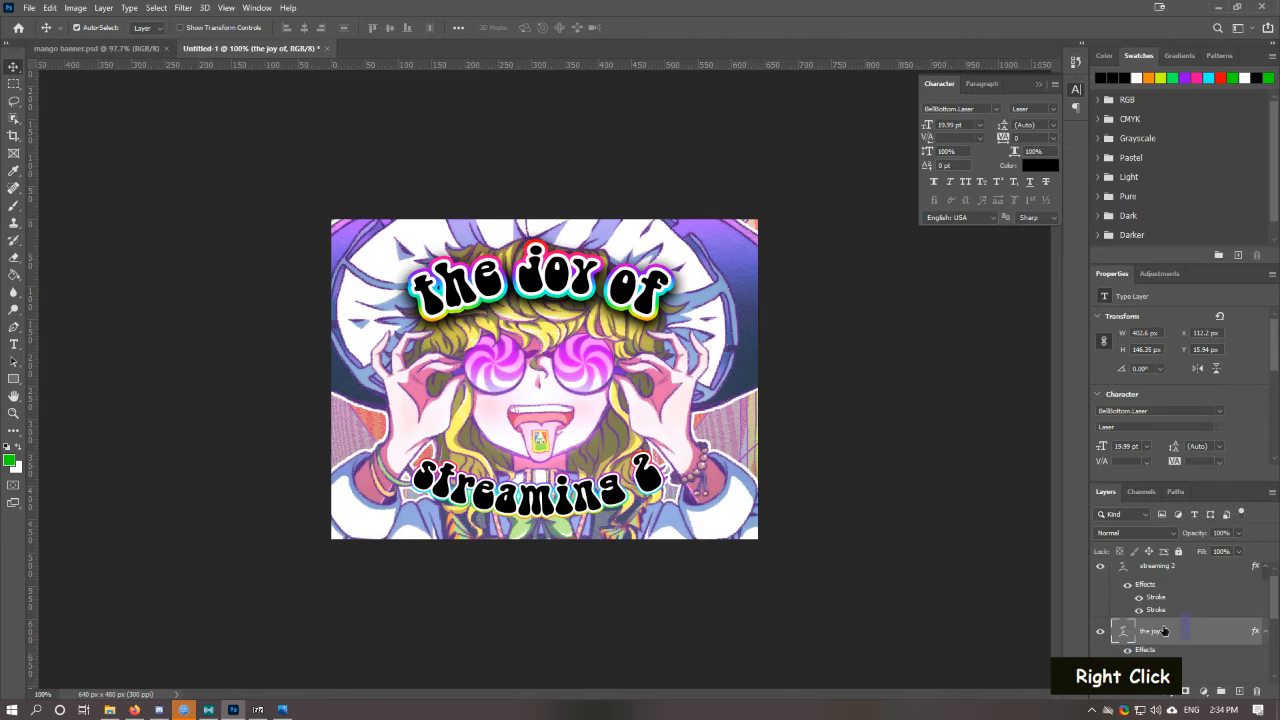
right_click(1152, 652)
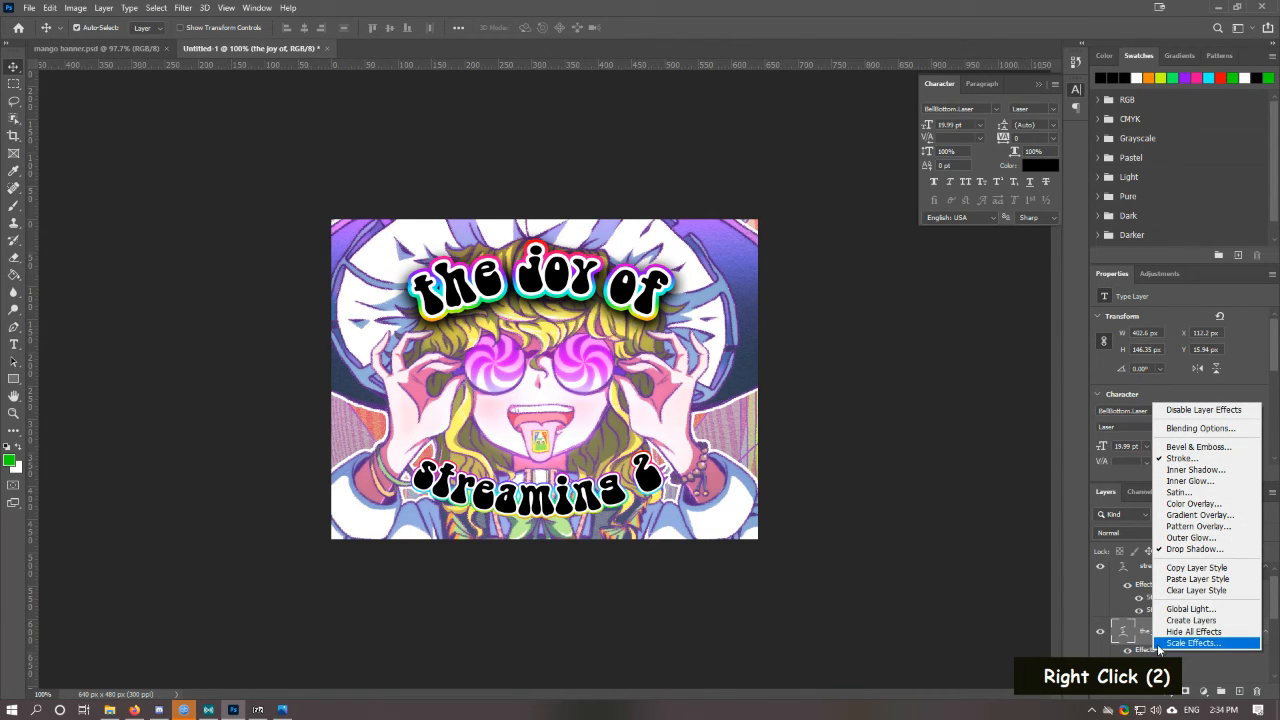
key("Escape")
scroll(1160, 600, "up", 3)
right_click(1163, 593)
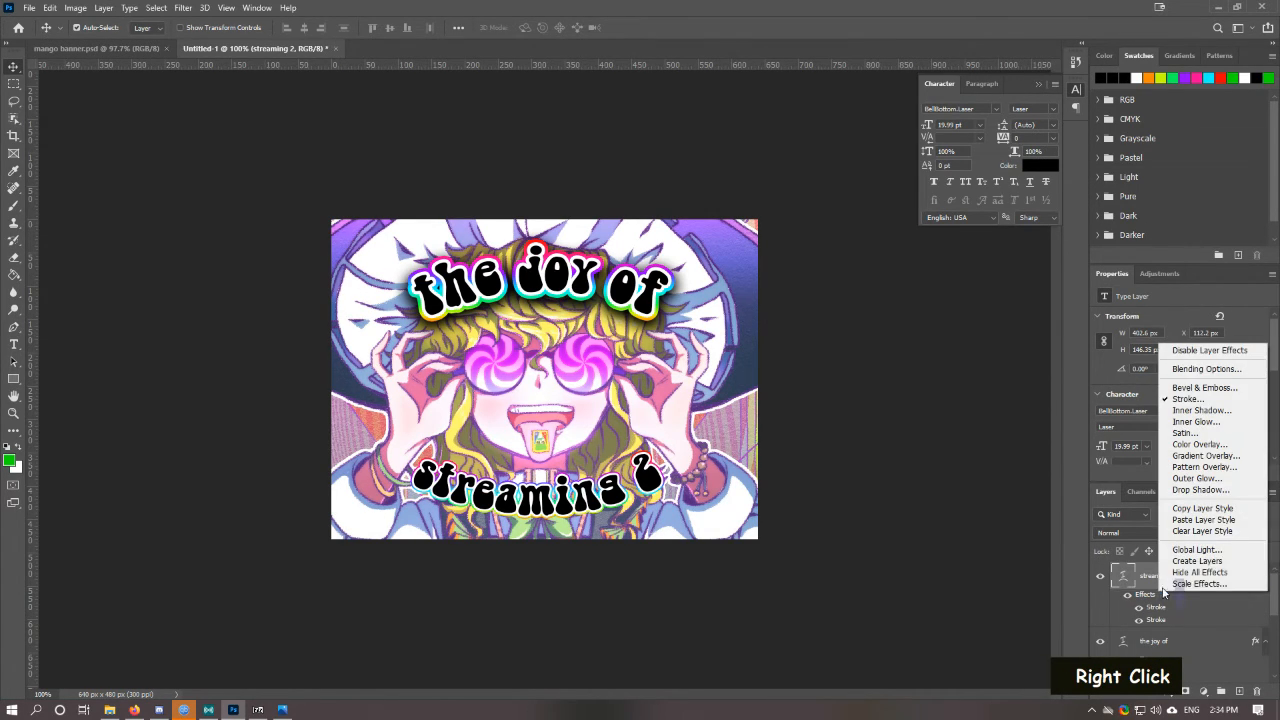
left_click(1190, 520)
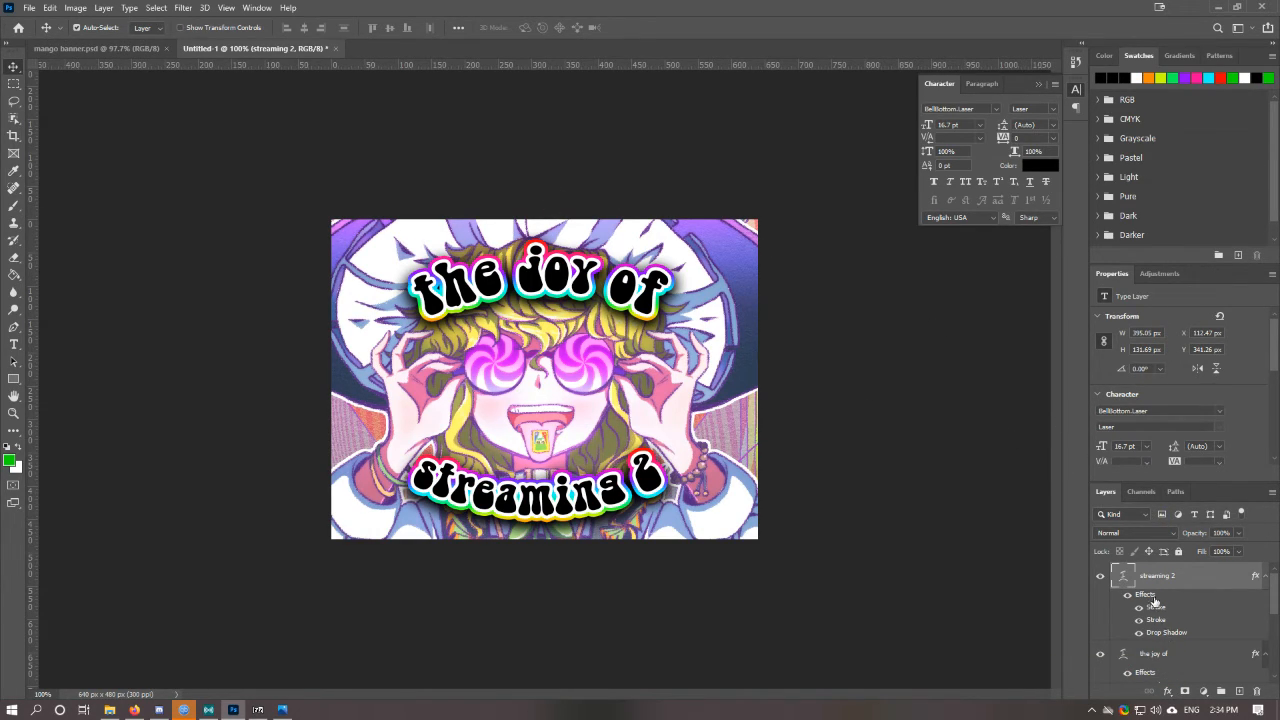
Step: In mango banner.psd, hide the Rectangle 2 gradient overlay
left_click(143, 48)
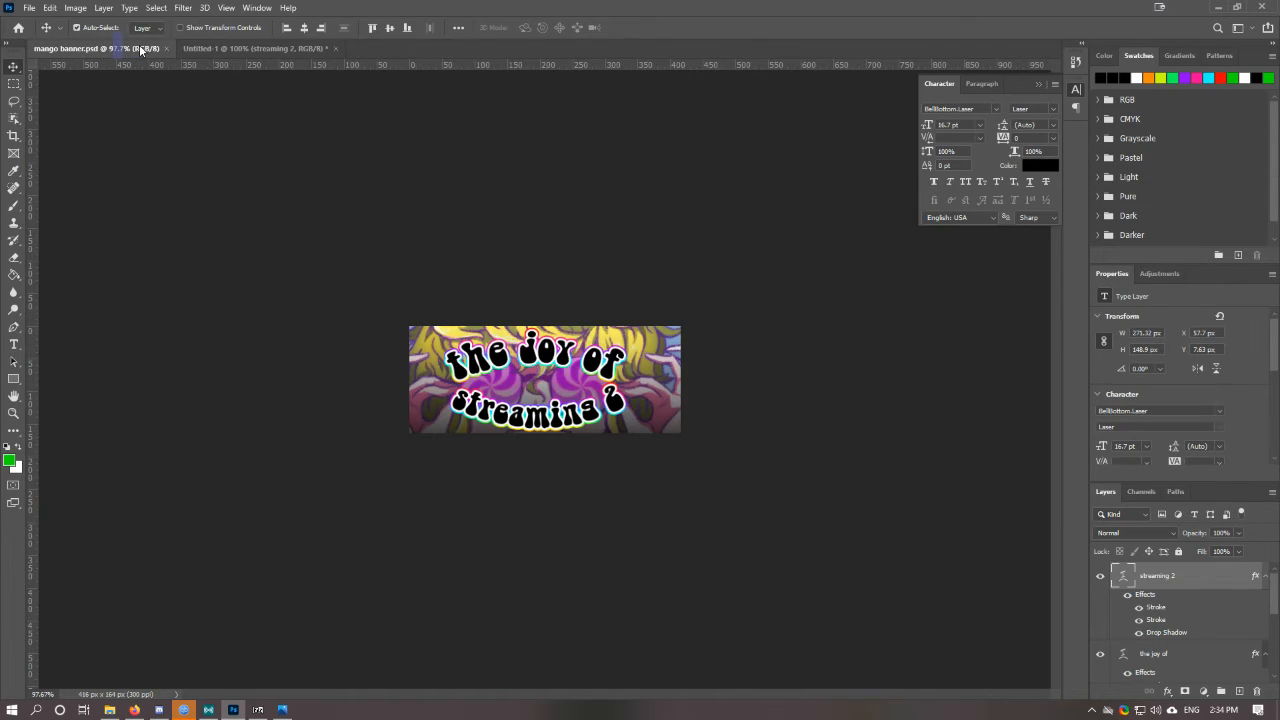
scroll(1150, 618, "down", 5)
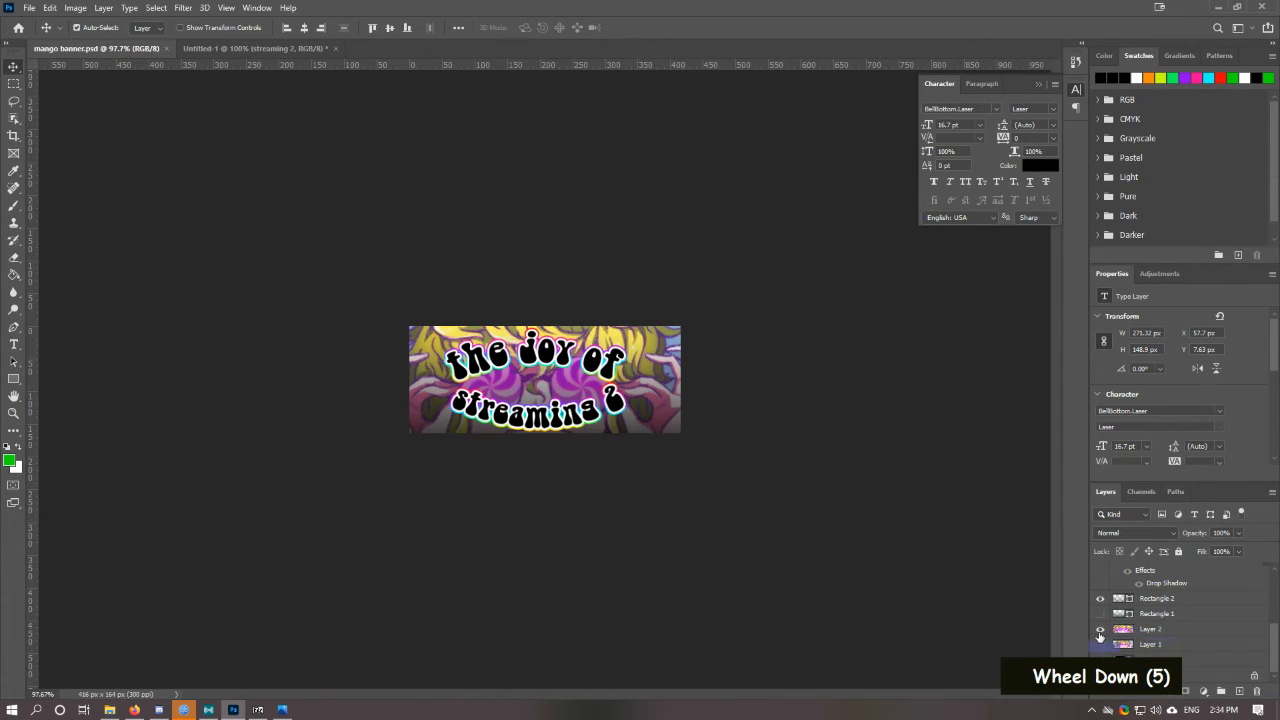
left_click(1100, 600)
scroll(1160, 599, "up", 1)
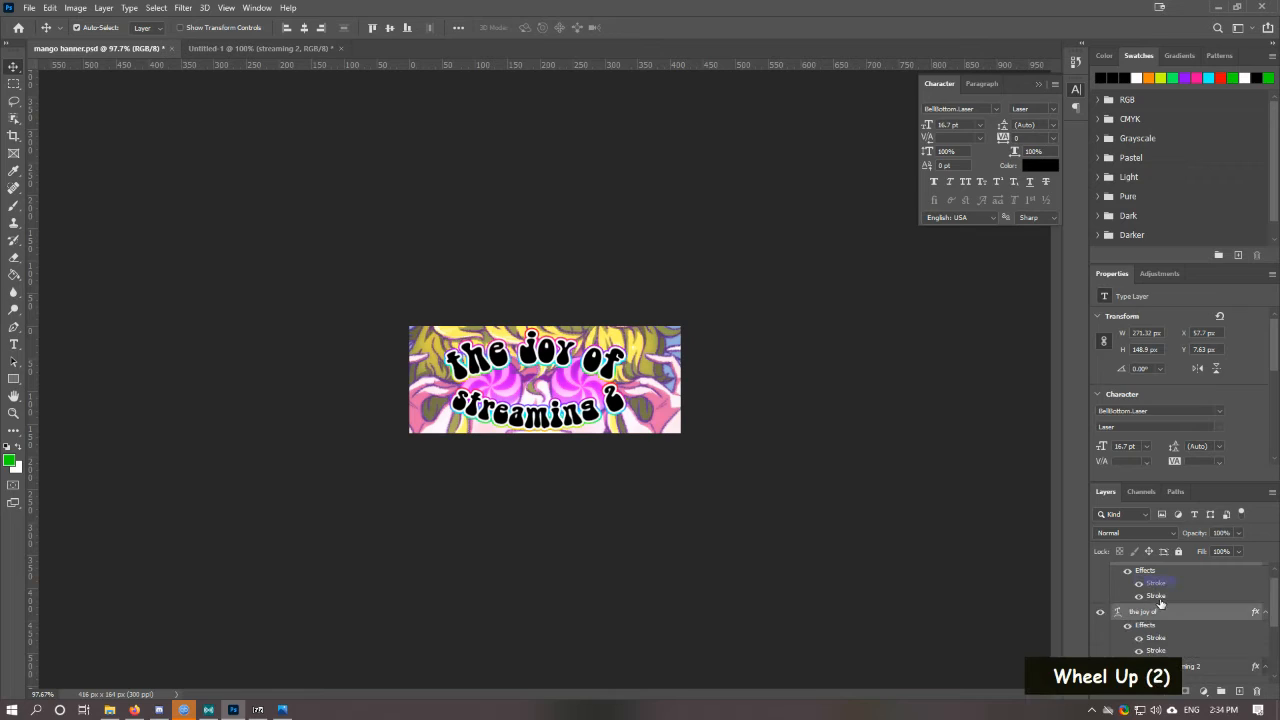
Step: Add a drop shadow with 20% spread to the "the joy of" text layer and apply the layer style
double_click(1152, 630)
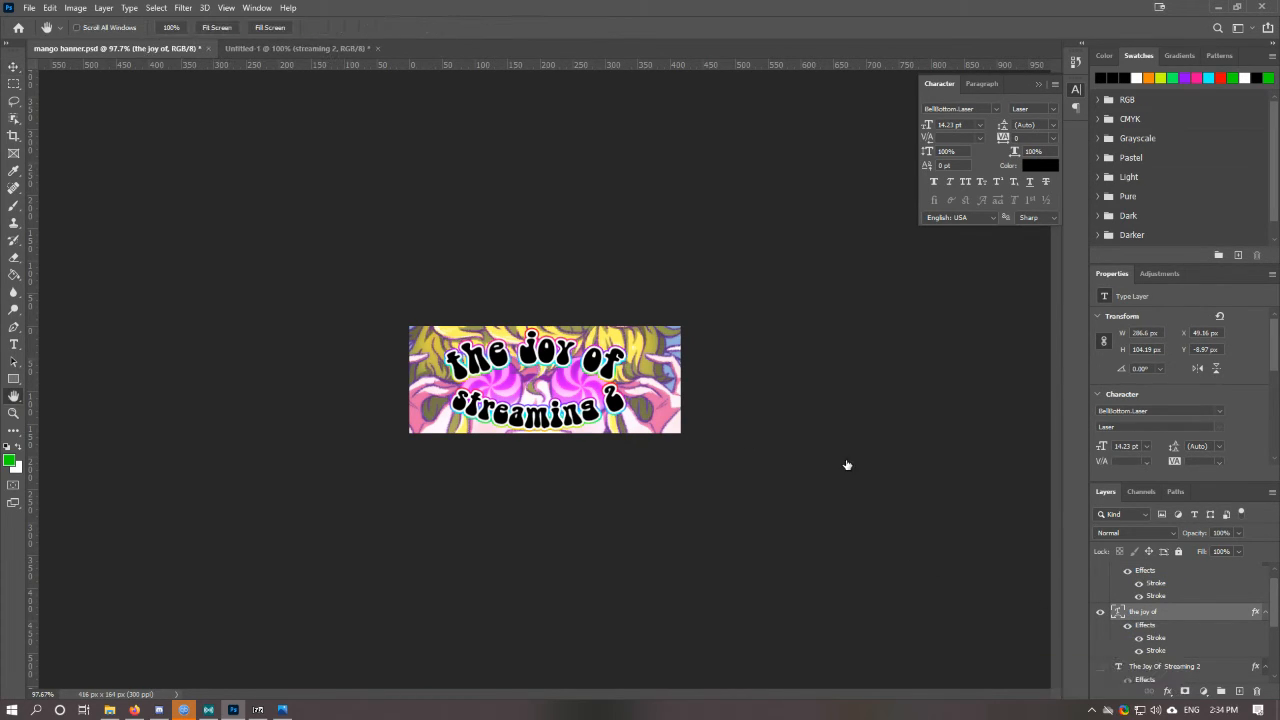
scroll(740, 439, "down", 5)
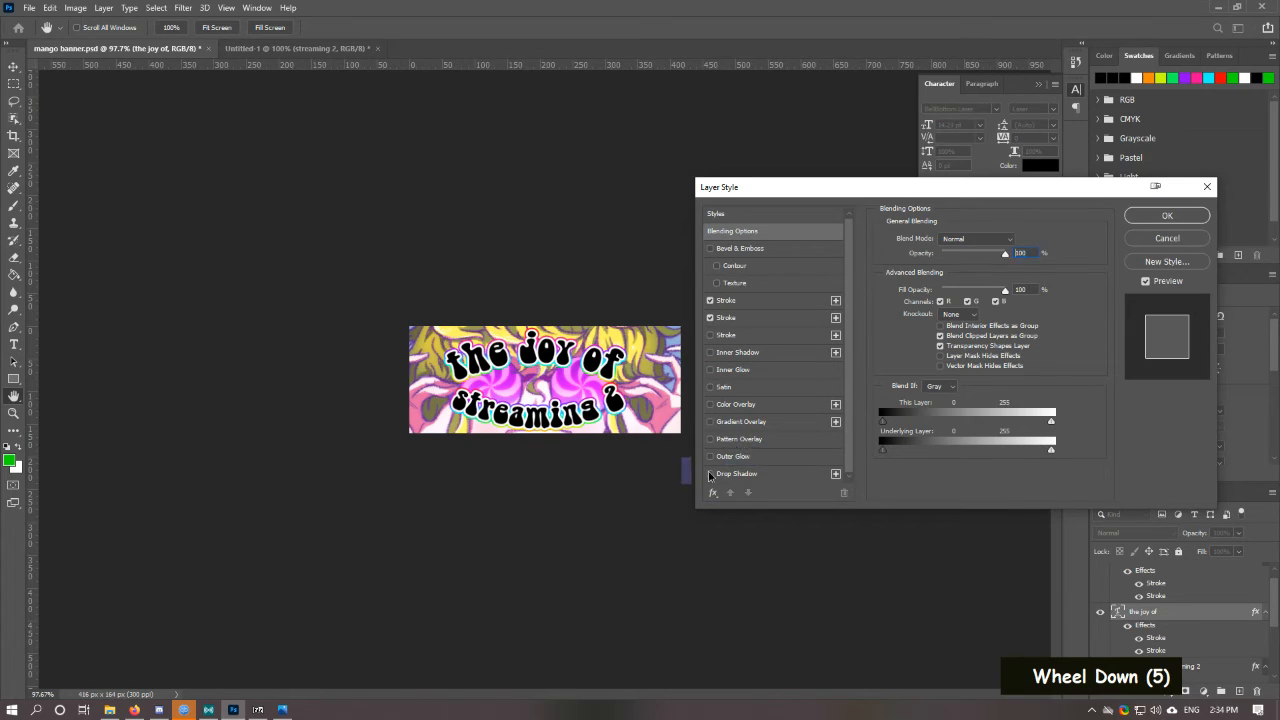
scroll(744, 458, "down", 4)
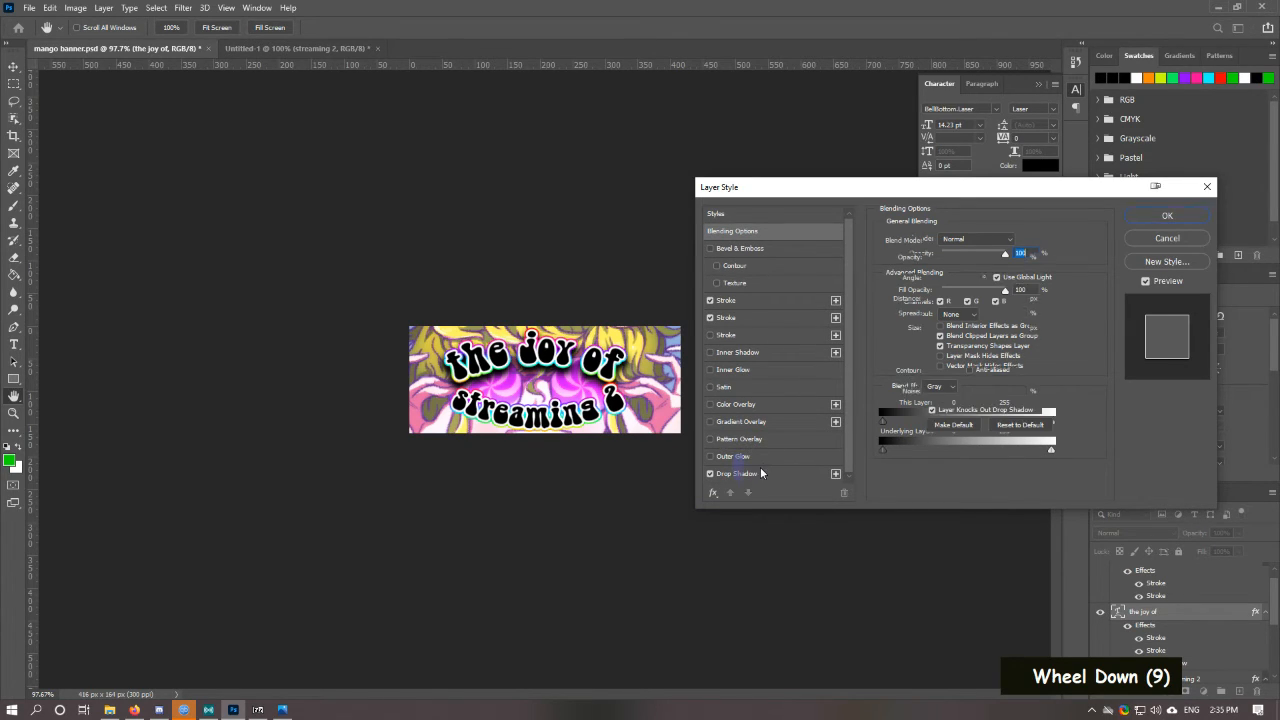
left_click(760, 472)
left_click_drag(952, 322, 942, 317)
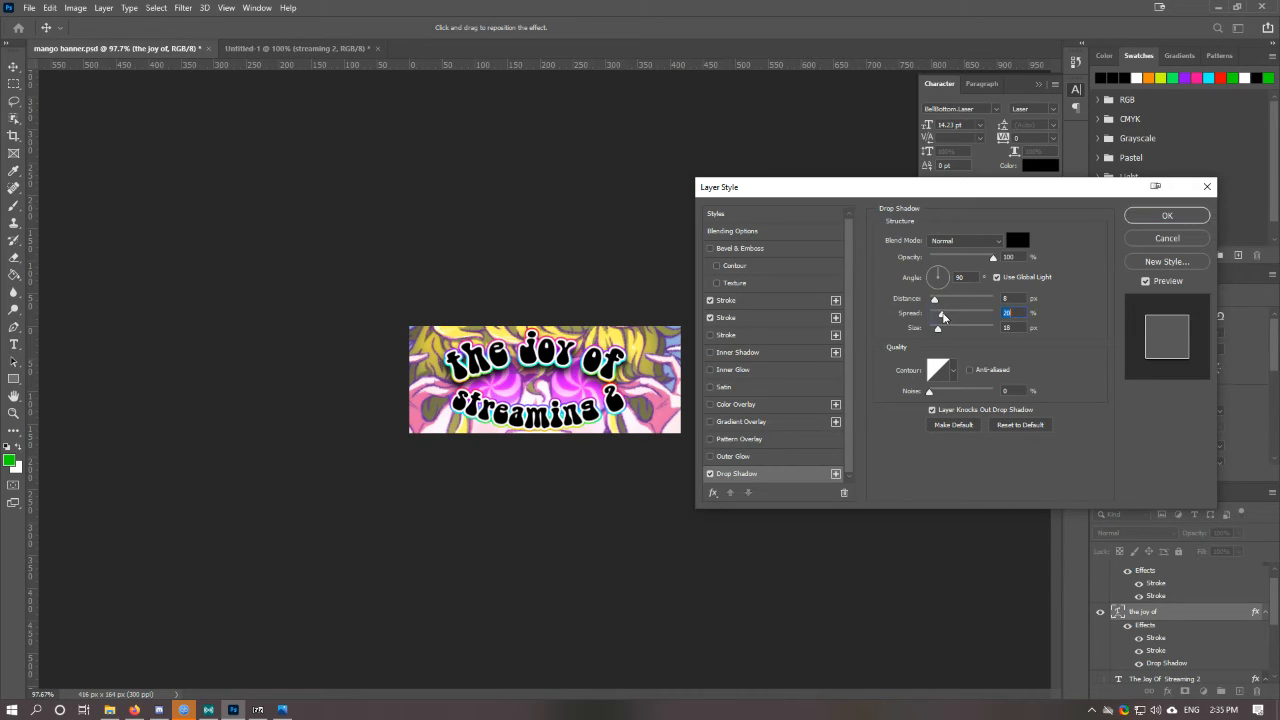
left_click(1167, 215)
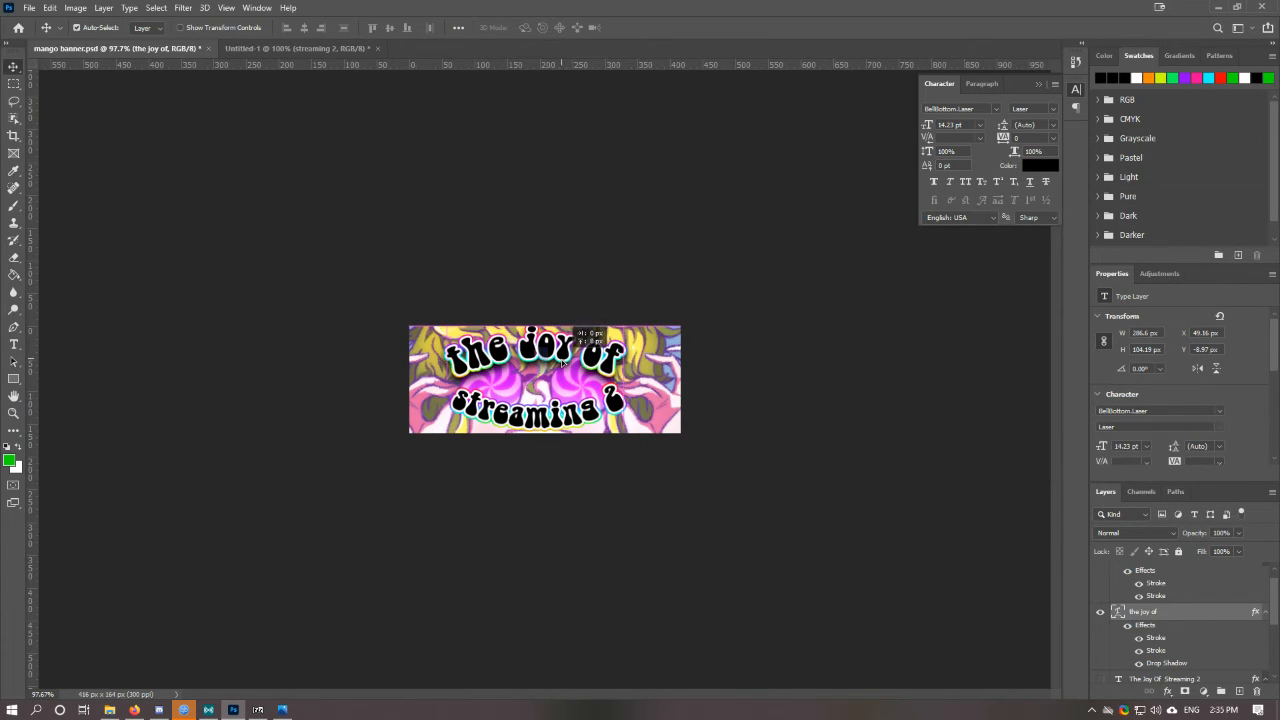
Step: Nudge the "the joy of" text vertically to a Y position of about -12 px
key("Up")
key("Up")
key("Down")
key("Up")
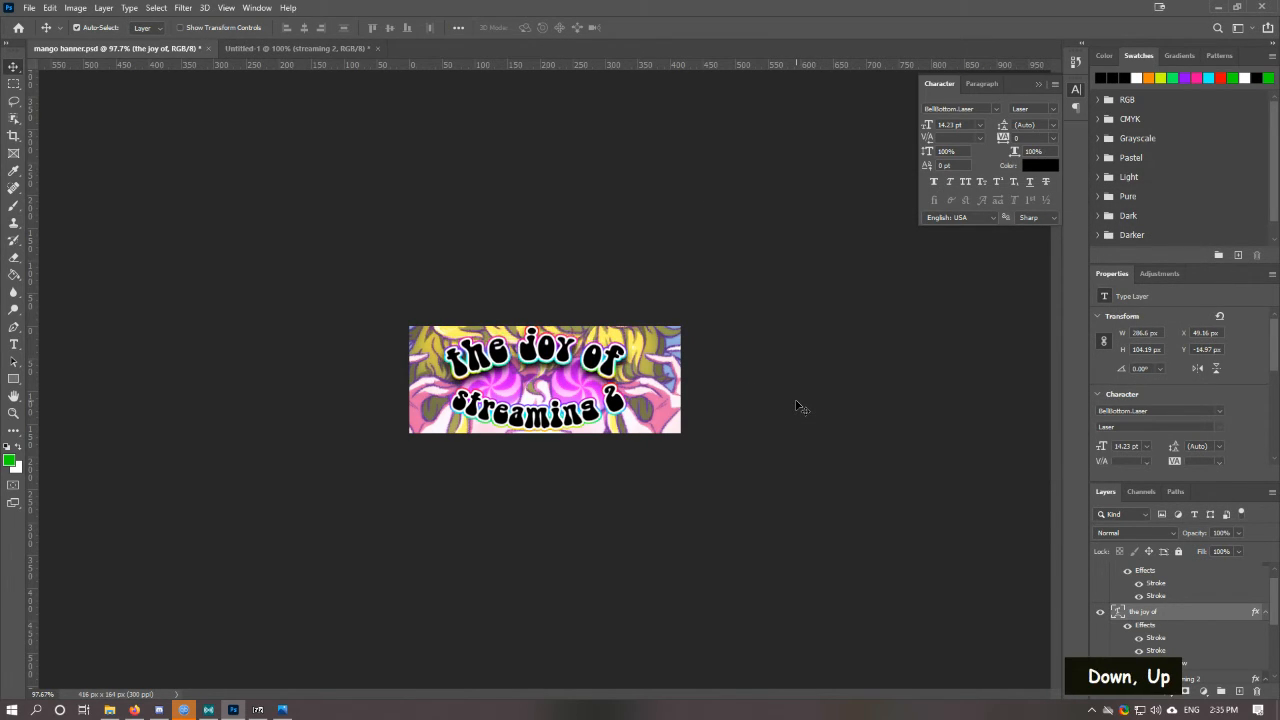
key("Down")
key("Down")
key("Down")
key("Down")
key("Down")
key("Up")
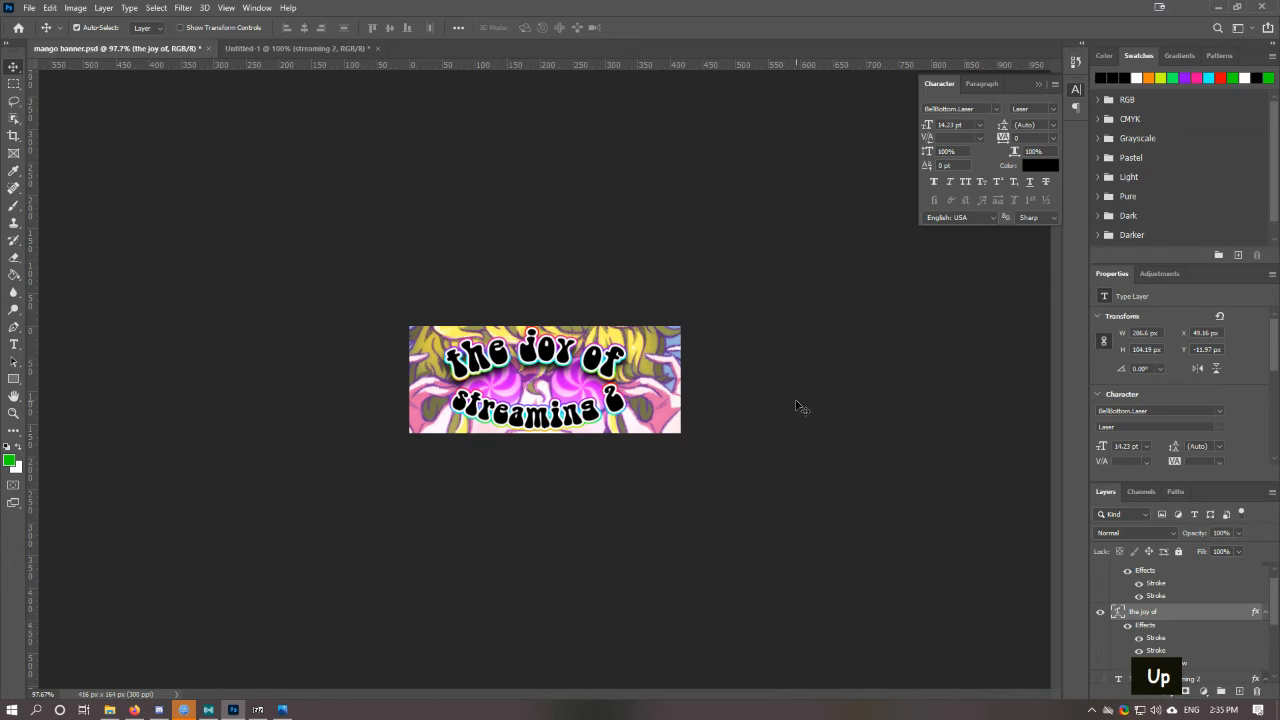
Step: Select the "streaming 2" text layer and nudge it down to a Y position of 85.6 px
scroll(1174, 624, "down", 1)
scroll(1150, 576, "up", 2)
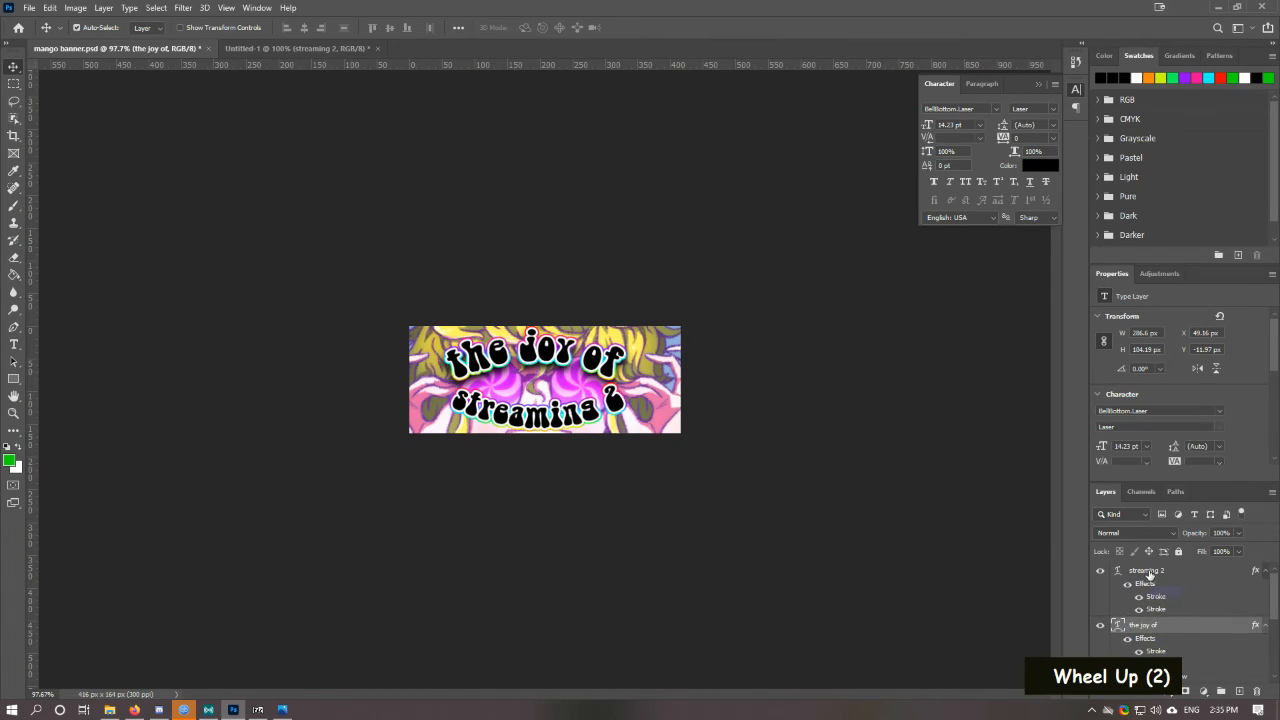
left_click(1140, 572)
key("Down")
key("Down")
key("Down")
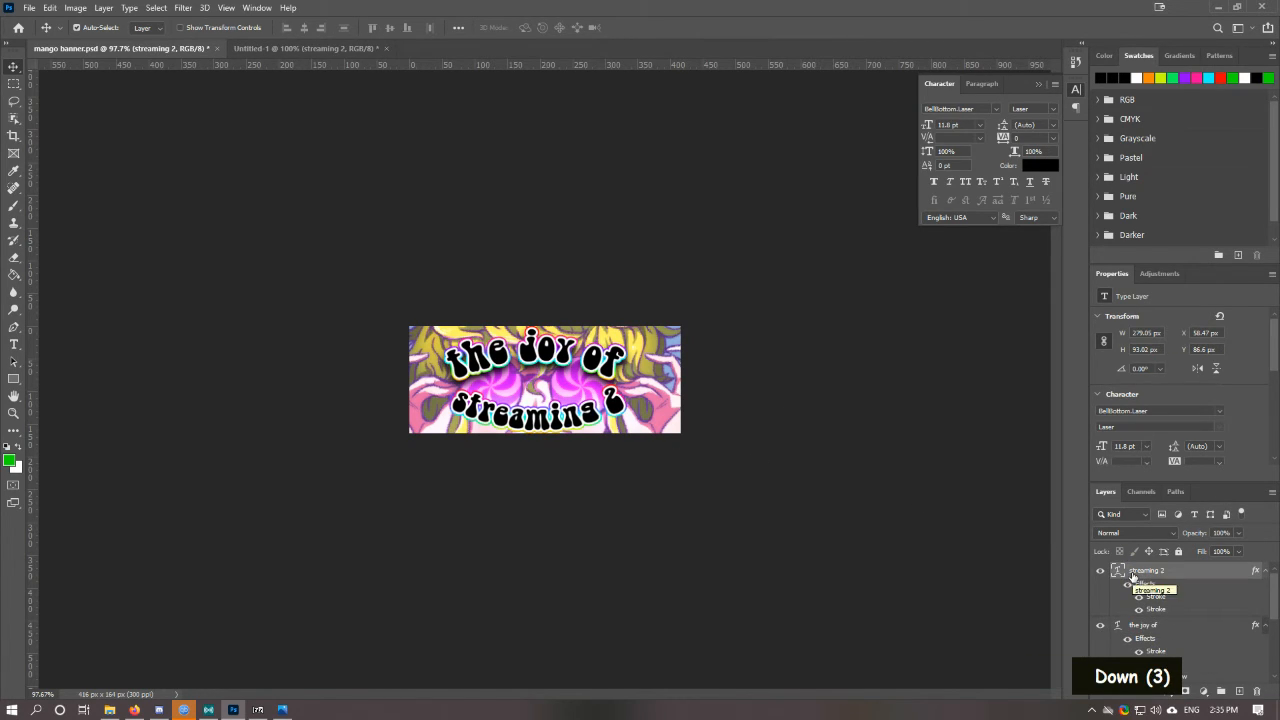
key("Down")
key("Up")
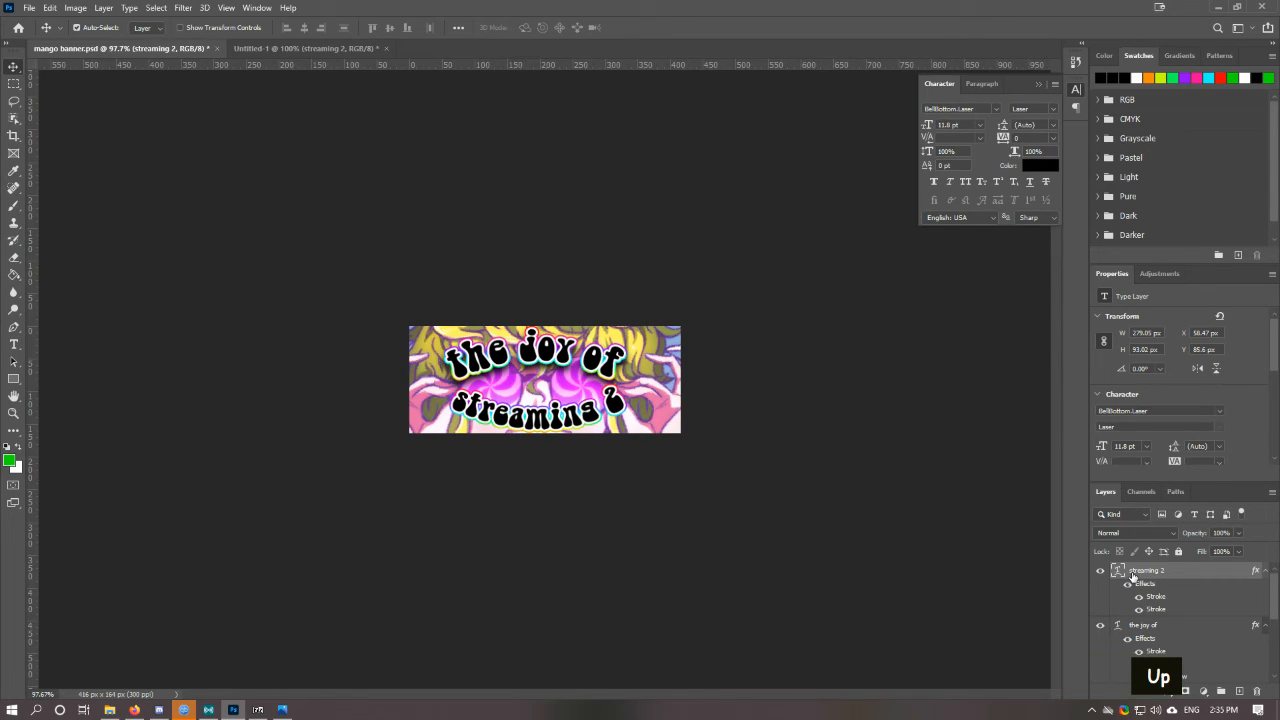
key("Down")
key("Up")
key("Down")
key("Down")
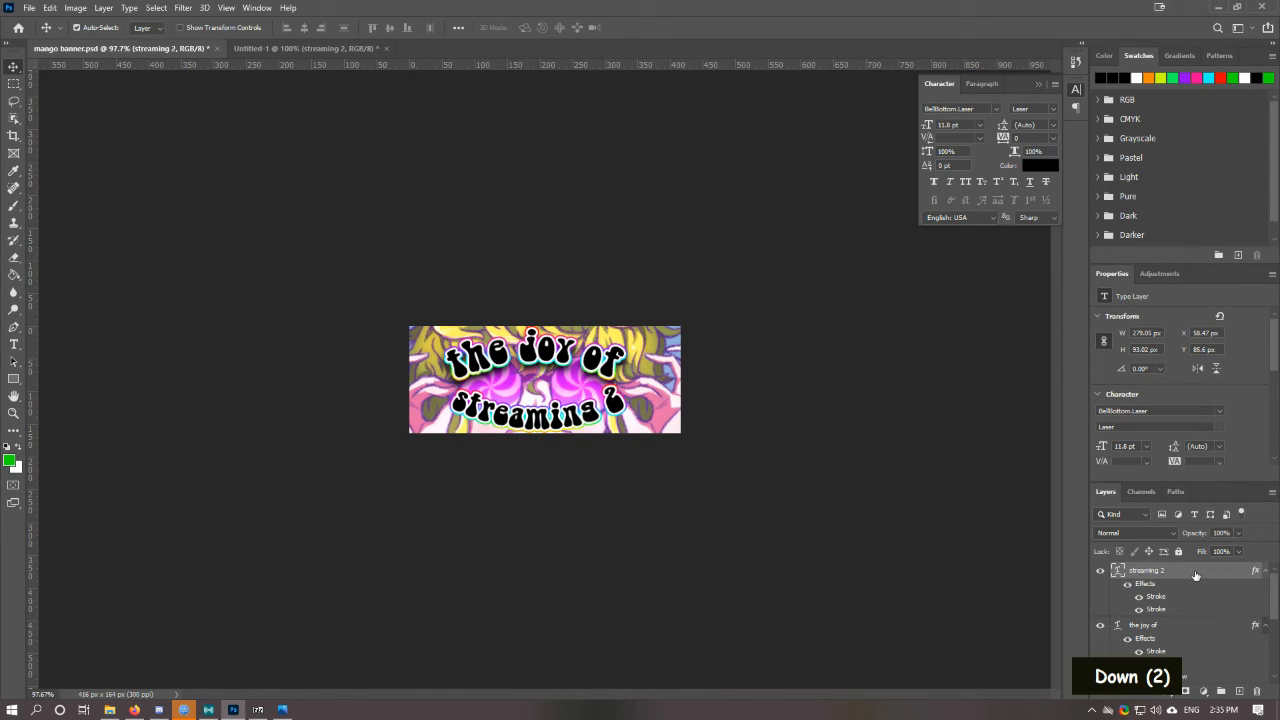
Step: Copy the layer style of "the joy of", including its drop shadow, onto the "streaming 2" layer
right_click(1165, 637)
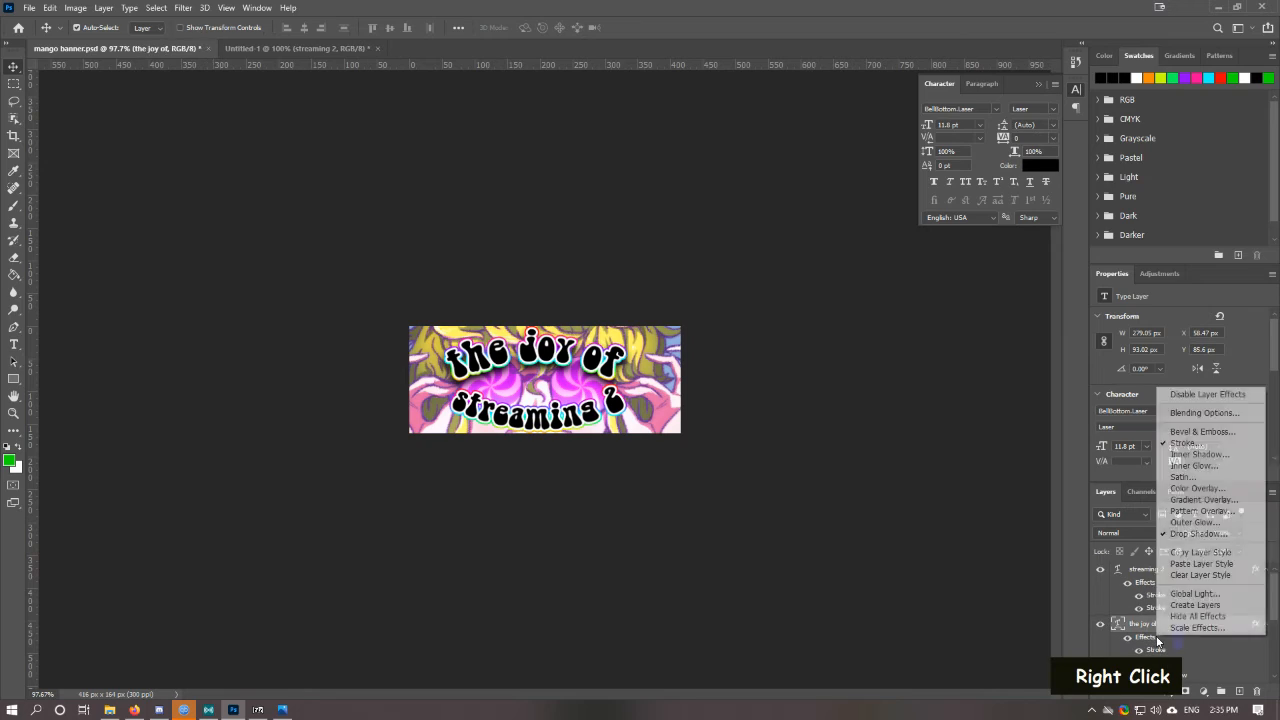
left_click(1175, 552)
right_click(1157, 594)
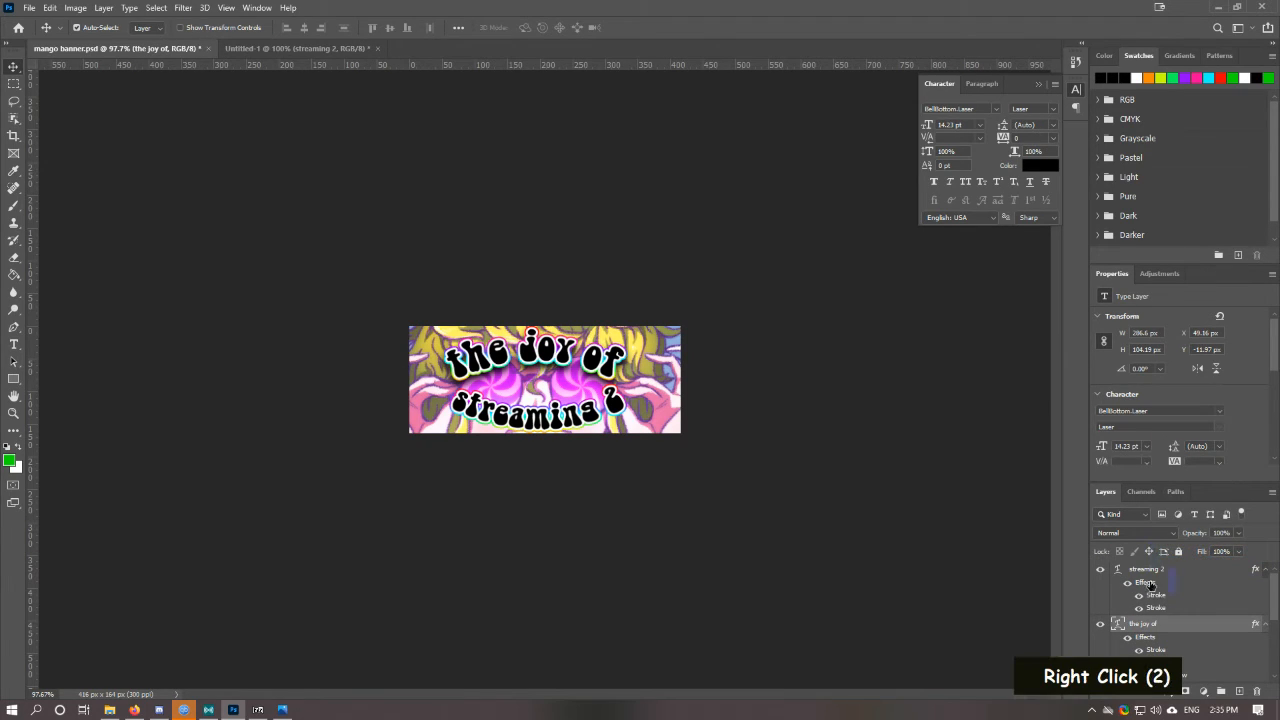
left_click(1188, 518)
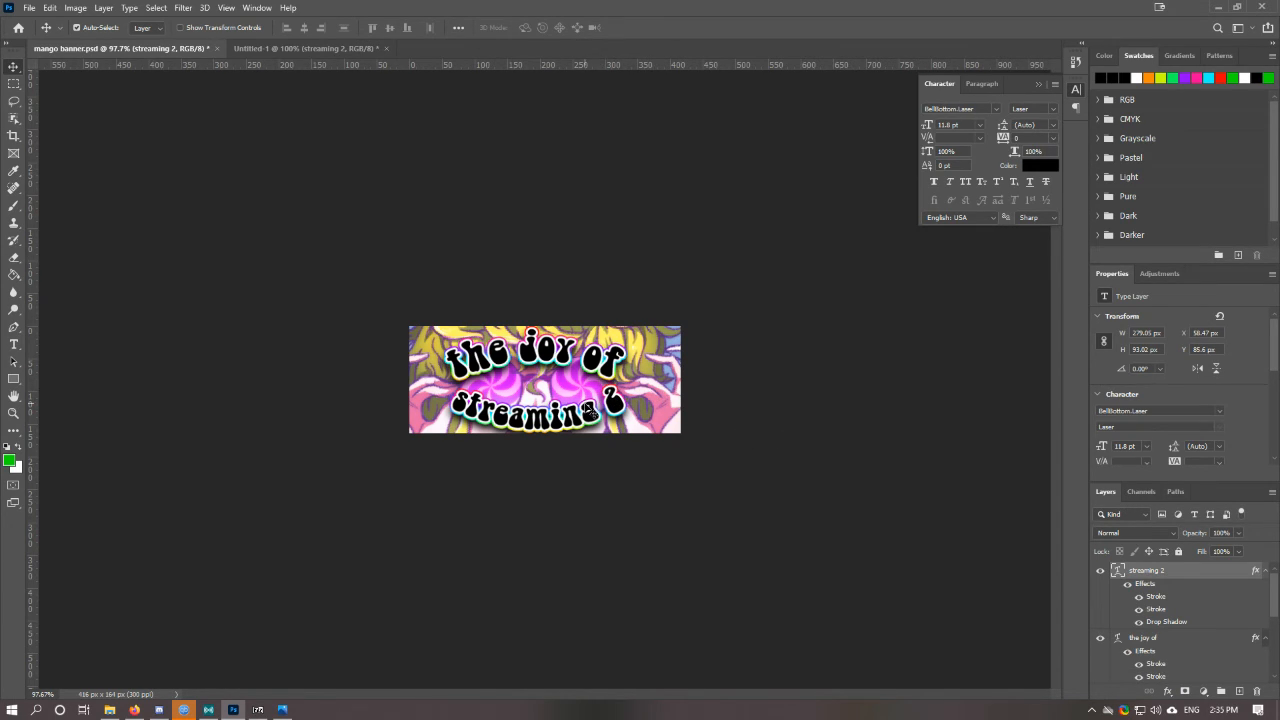
Step: Reposition the "streaming 2" text under "the joy of" at about X 60.5 px, Y 83.6 px
left_click_drag(603, 420, 602, 409)
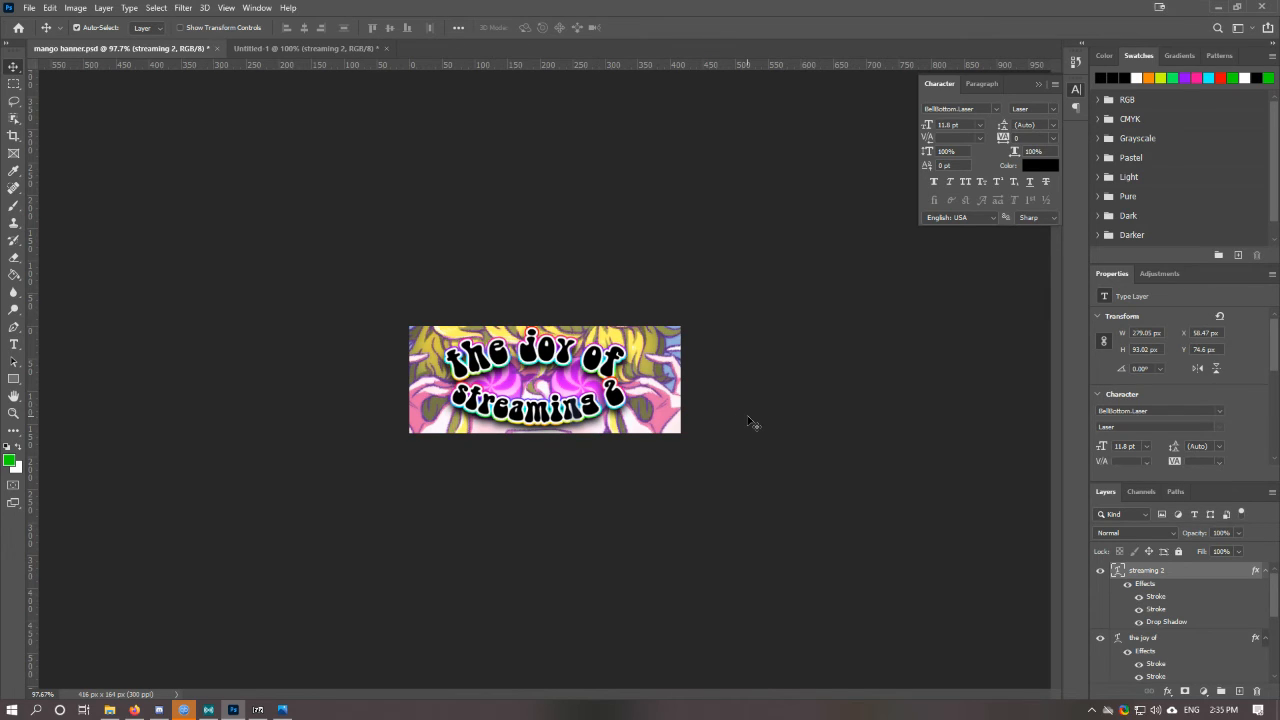
key("Right")
key("Down")
key("Down")
key("Down")
key("Right")
key("Down")
key("Down")
key("Down")
key("Down")
key("Down")
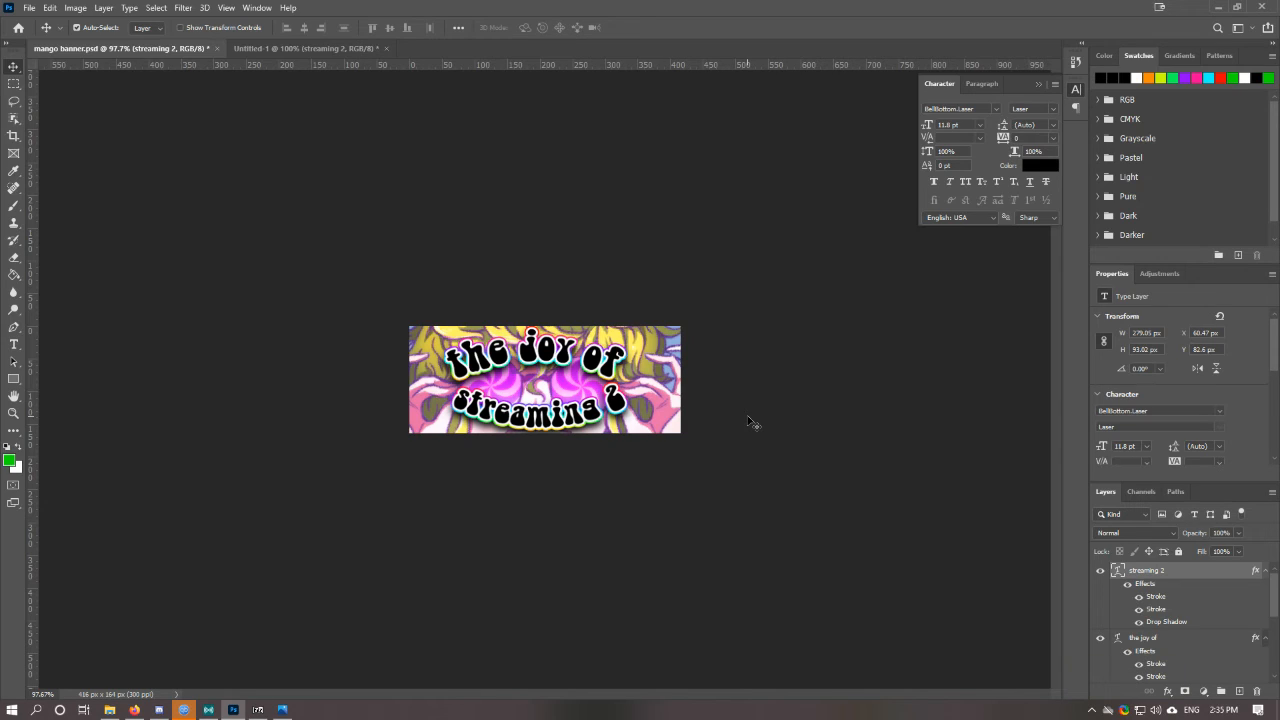
key("Down")
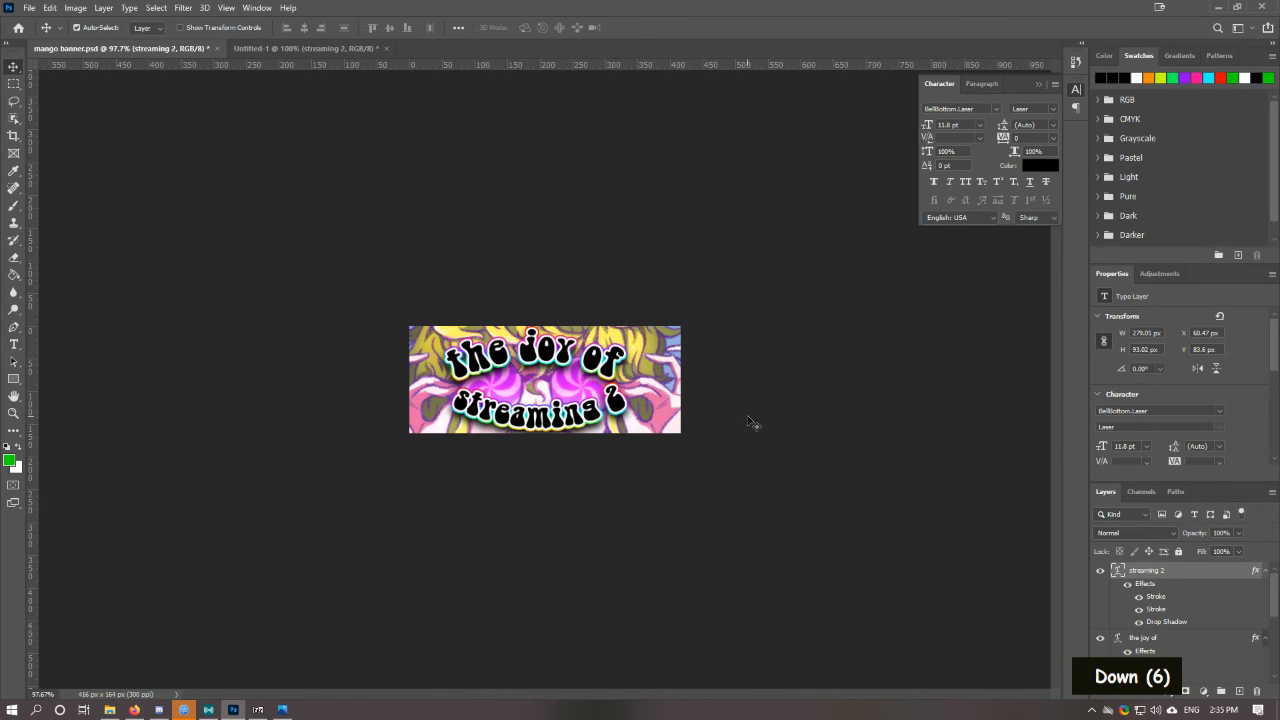
scroll(565, 415, "up", 6)
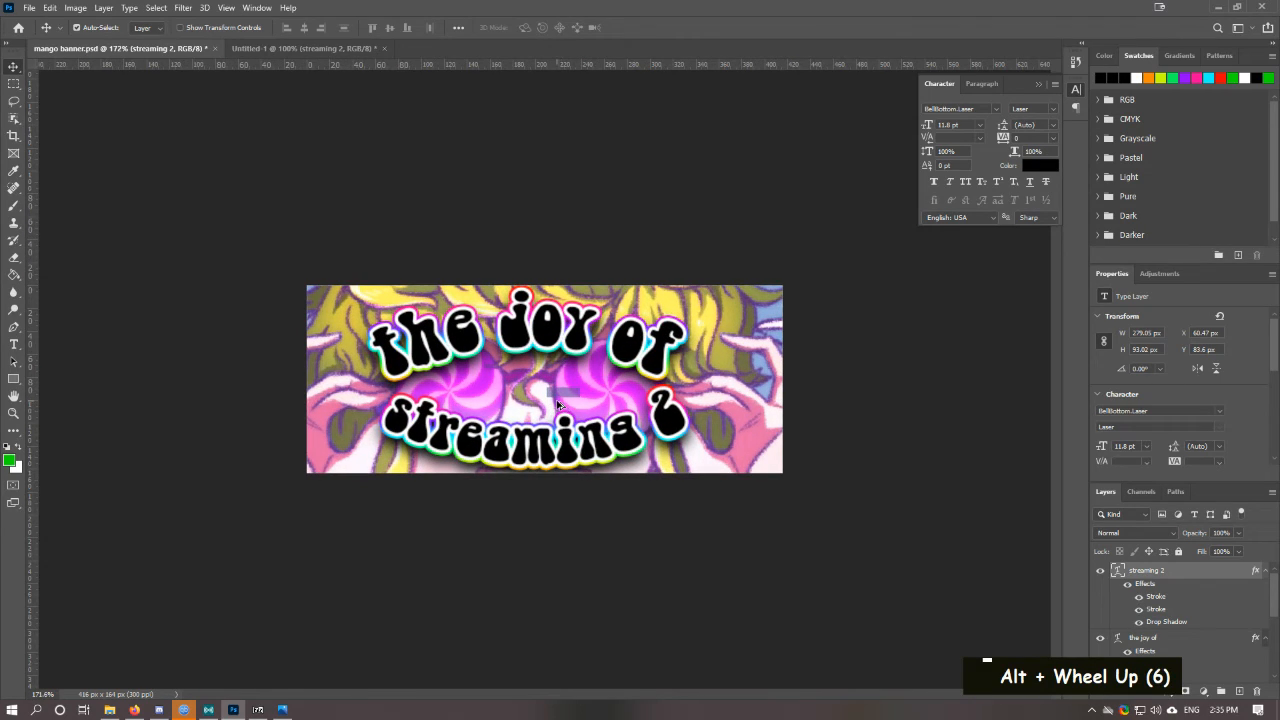
key("Up")
key("Up")
key("Down")
key("Down")
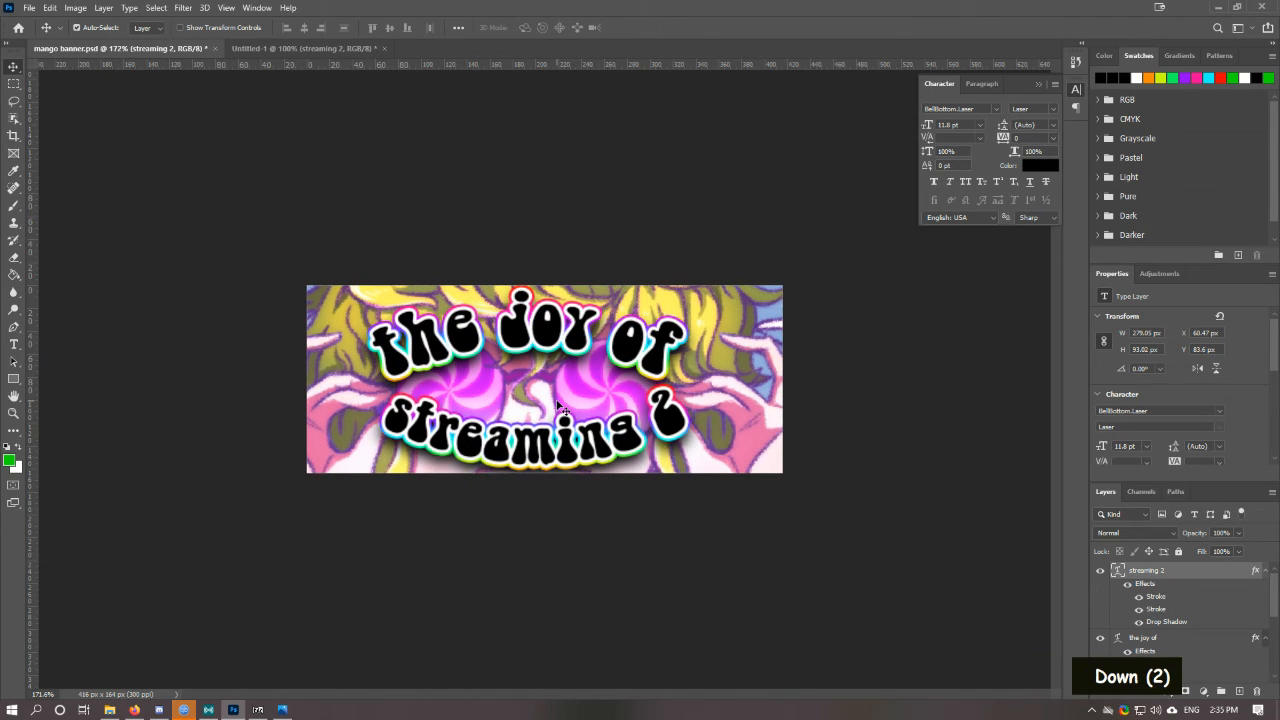
scroll(559, 406, "down", 5)
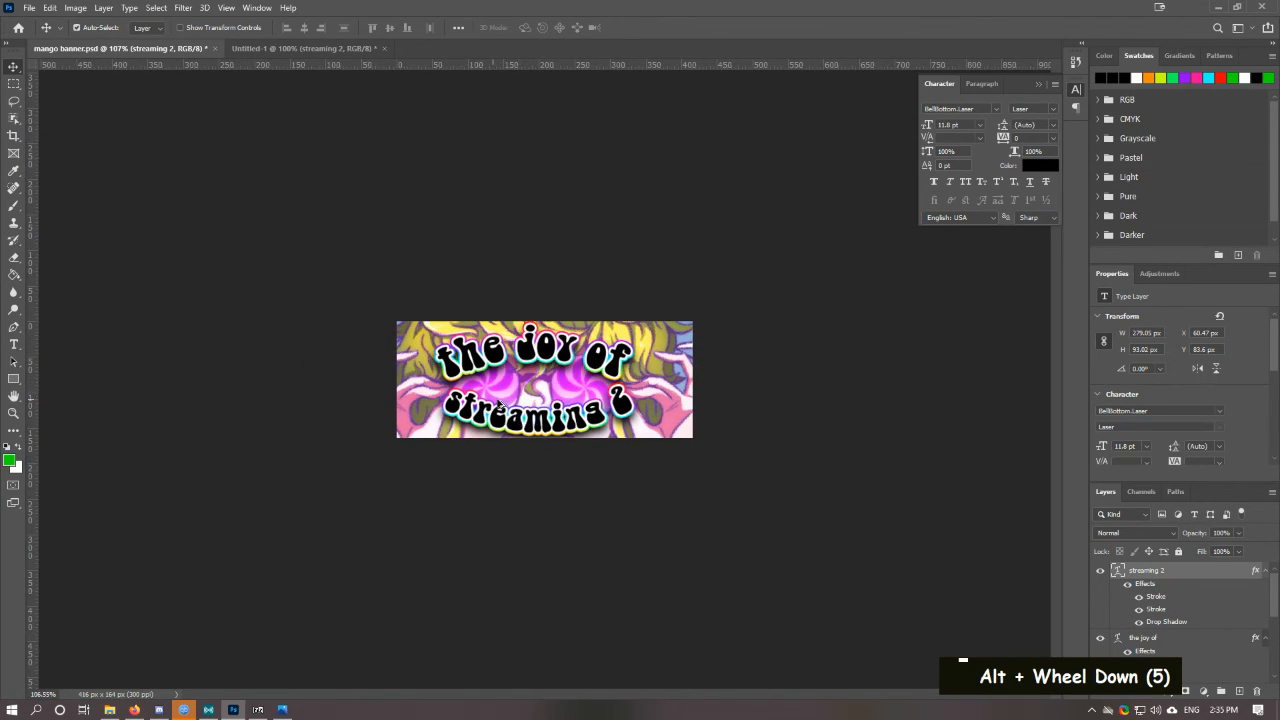
key("alt")
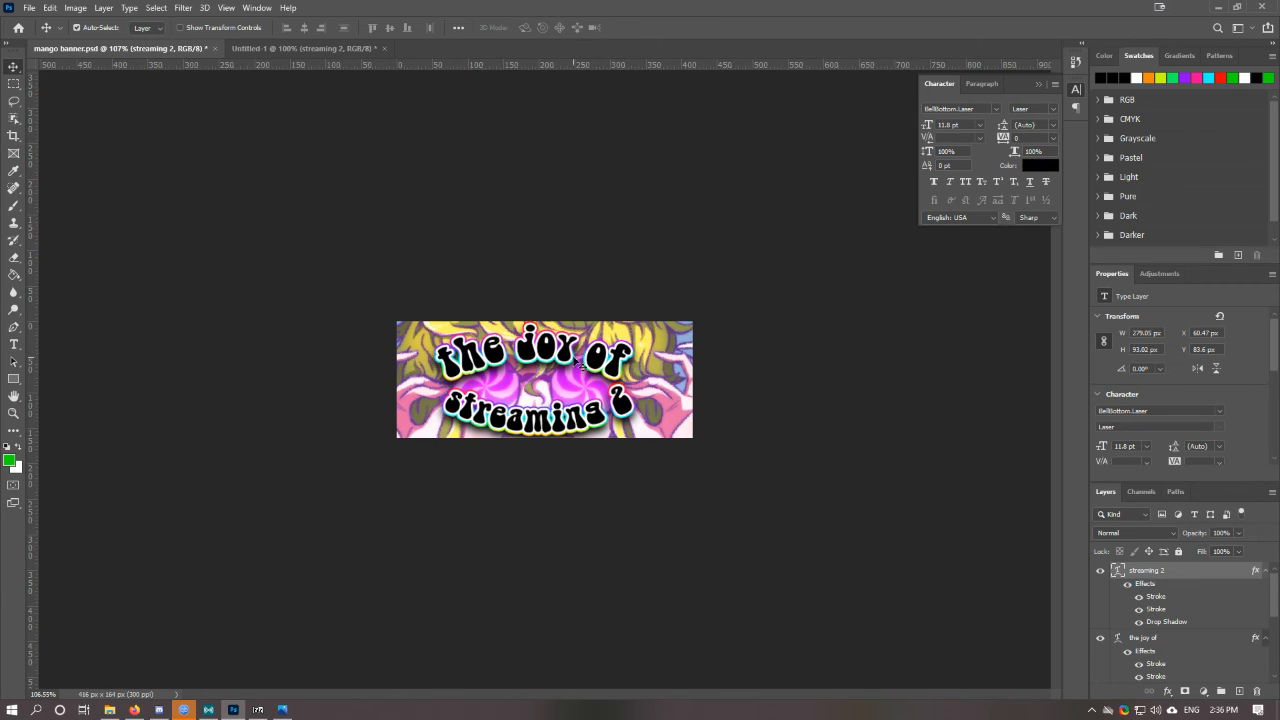
Step: Shift "the joy of" right to about X 64 px and "streaming 2" to about X 68.5 px, Y 83.6 px
left_click_drag(578, 362, 560, 368)
left_click(562, 415)
left_click(561, 359)
left_click_drag(578, 423, 582, 417)
key("Up")
key("Up")
key("Up")
key("Up")
key("Up")
key("Up")
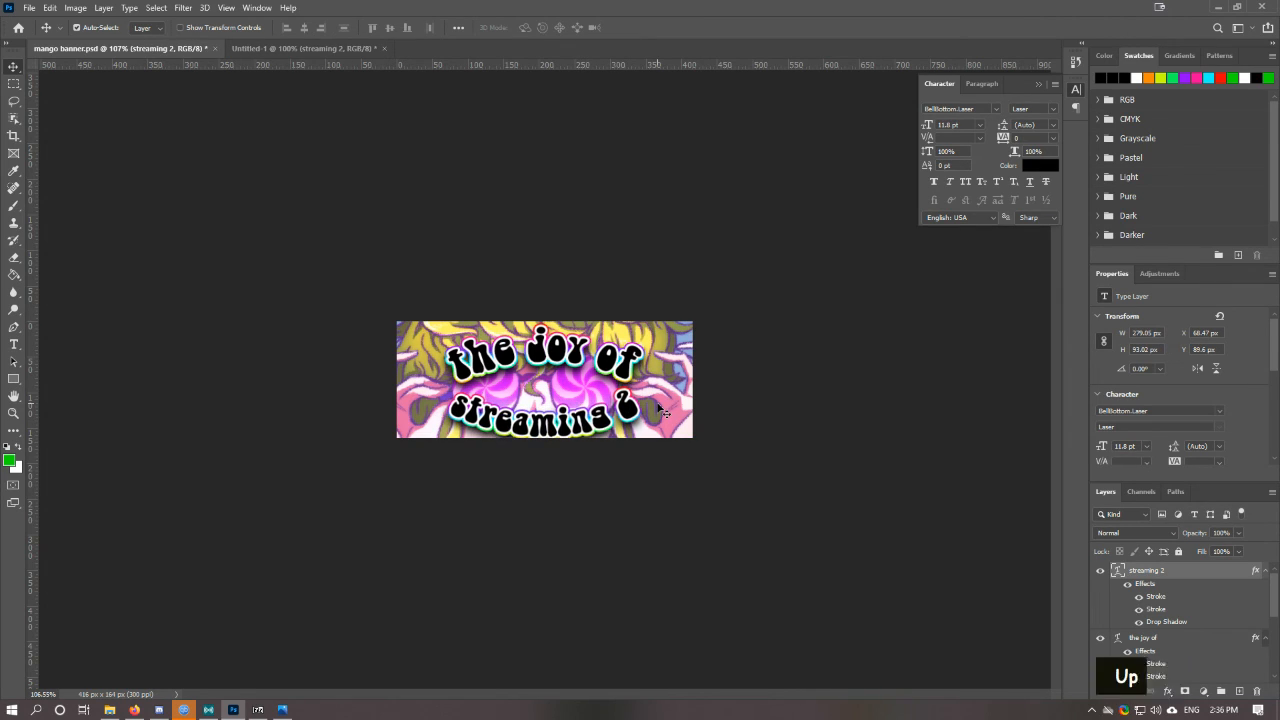
key("Up")
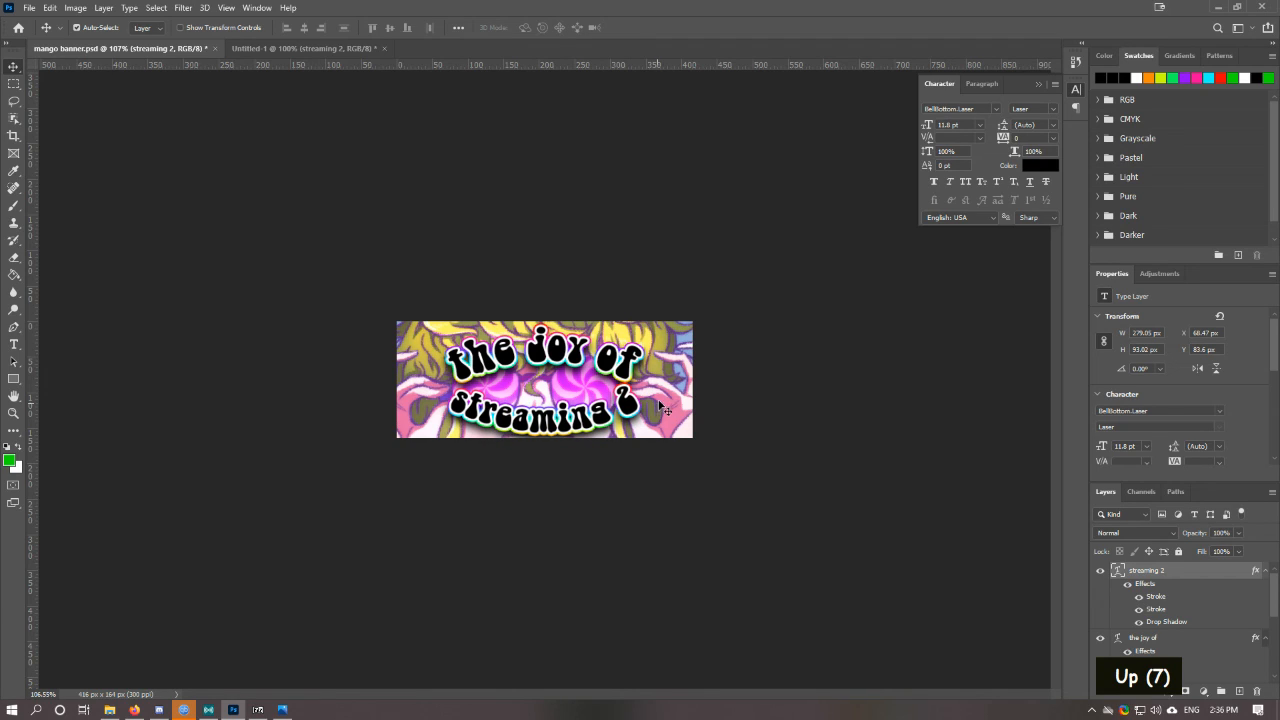
Step: Nudge the "the joy of" text up to a Y position of about -12 px
left_click(565, 364)
key("Up")
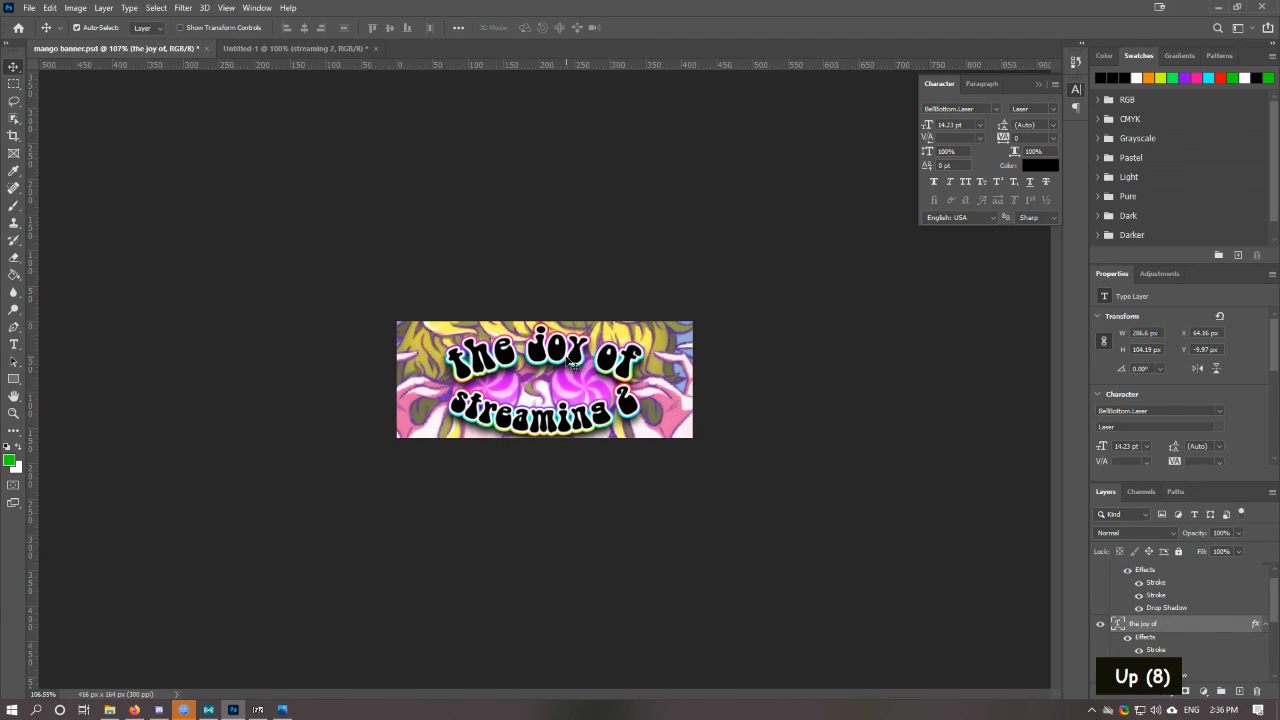
key("Up")
key("Up")
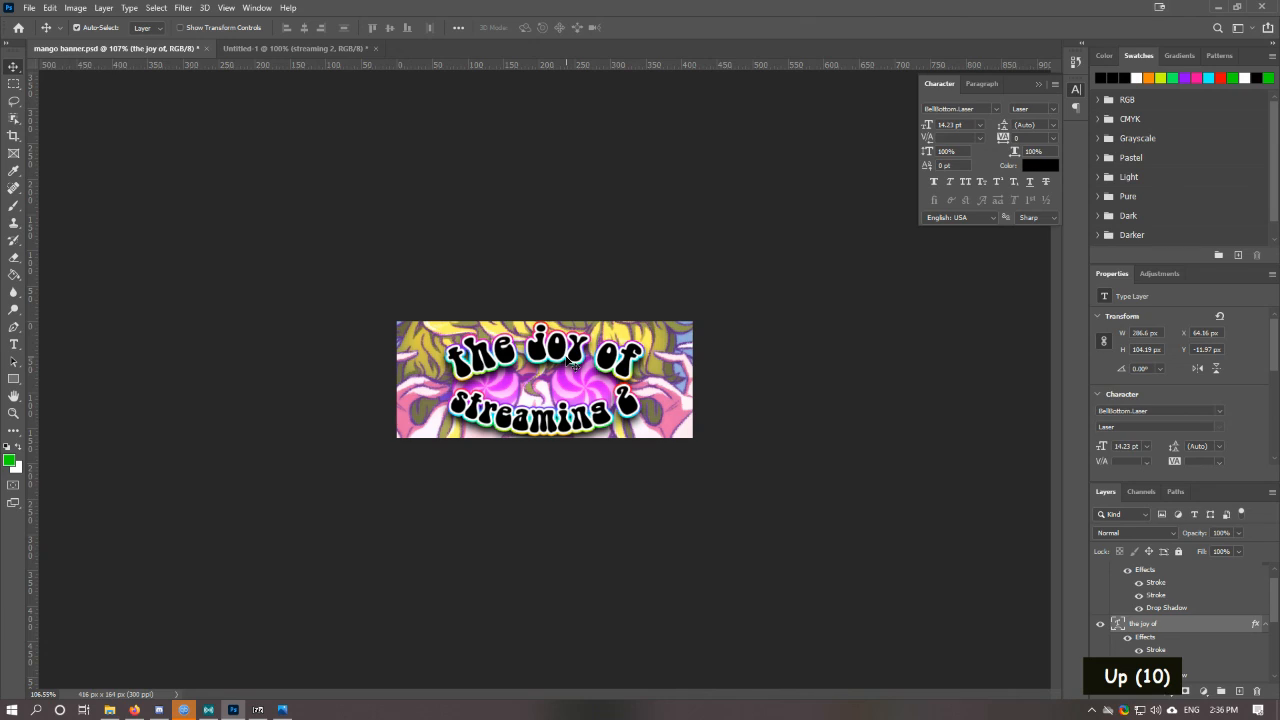